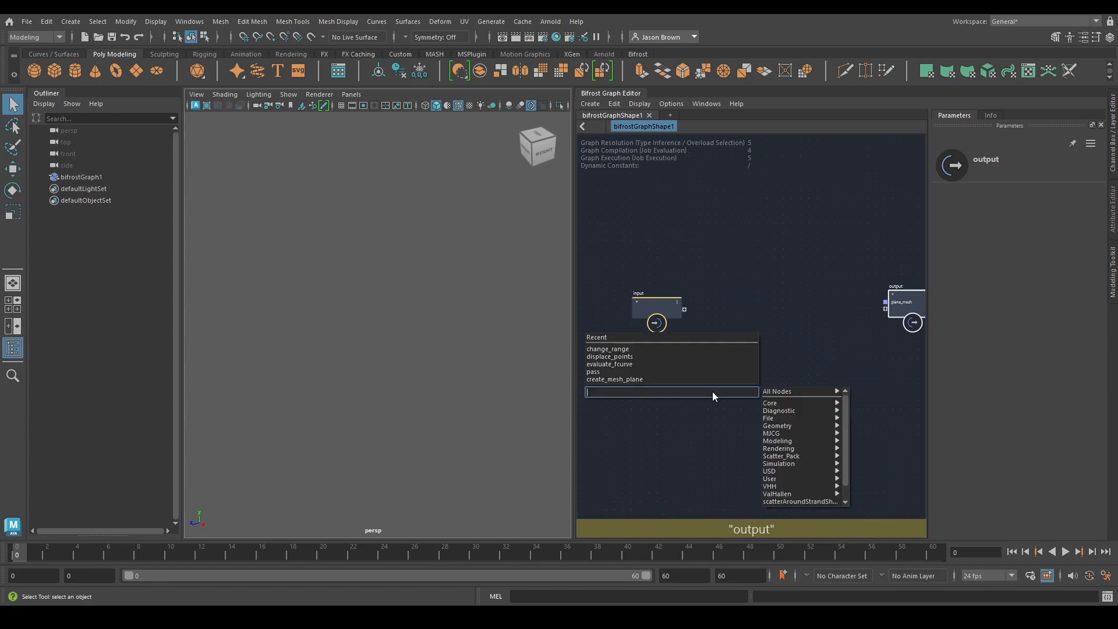
Add a fractal_noise_field node to the graph and arrange it directly below the input node
type("frac")
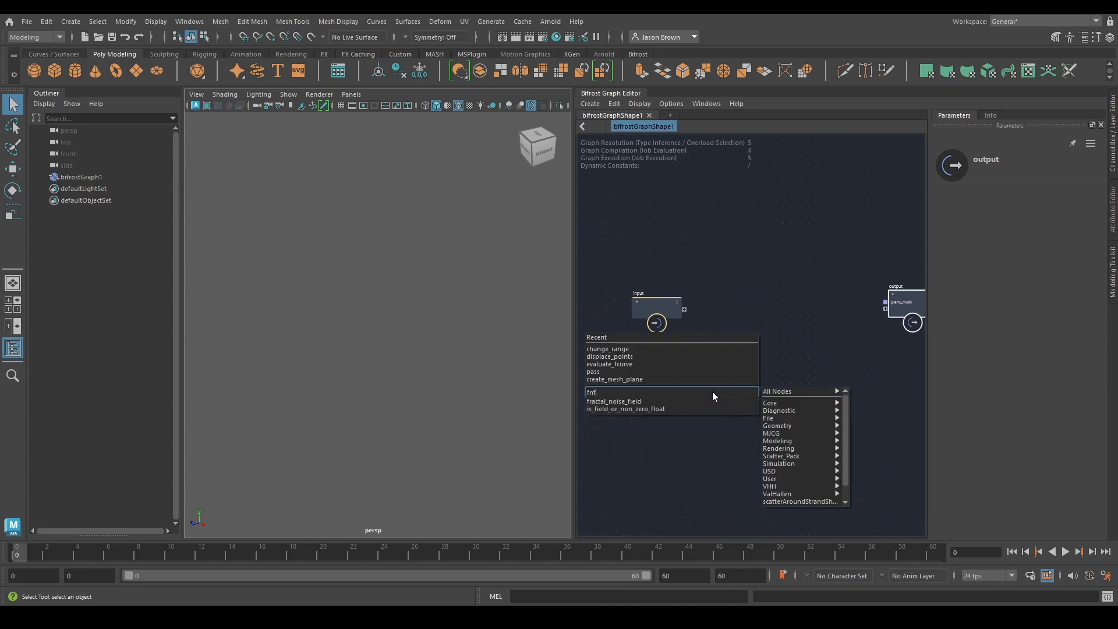
key("Down")
key("Return")
left_click_drag(714, 397, 653, 342)
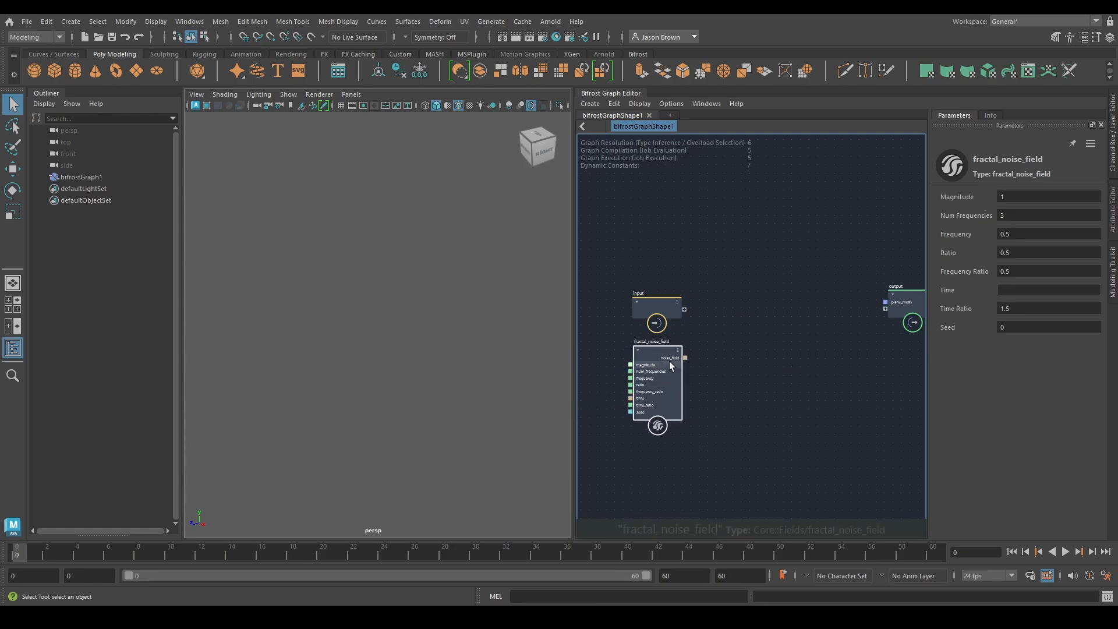
middle_click_drag(809, 381, 786, 402, "alt")
left_click_drag(635, 331, 631, 323)
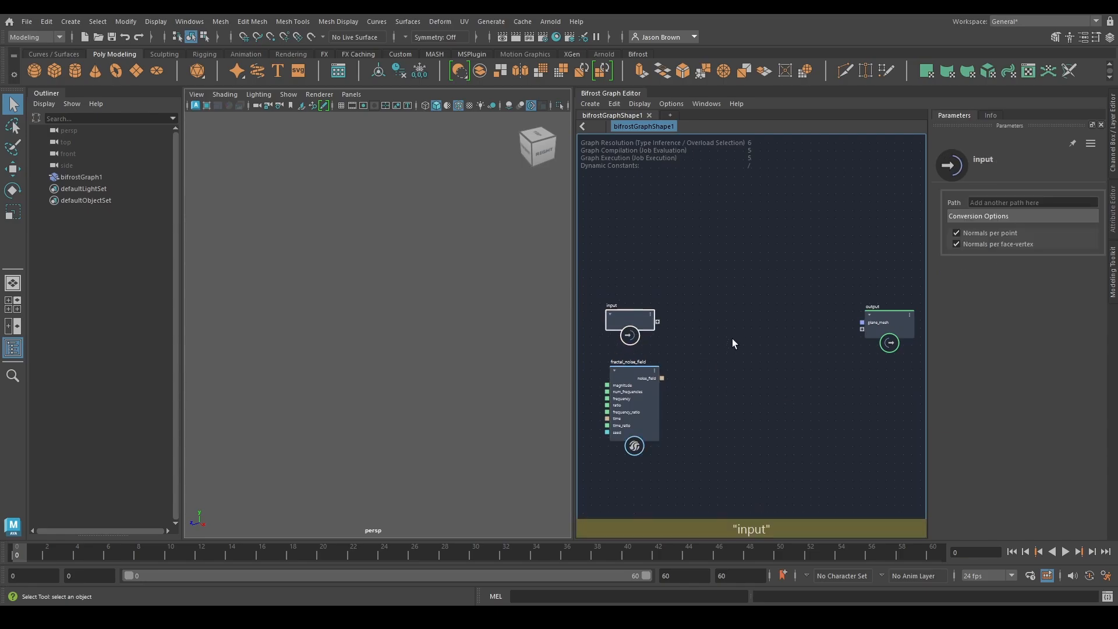
Add a scalar_field_scope node and place it between the input and output nodes
key("Tab")
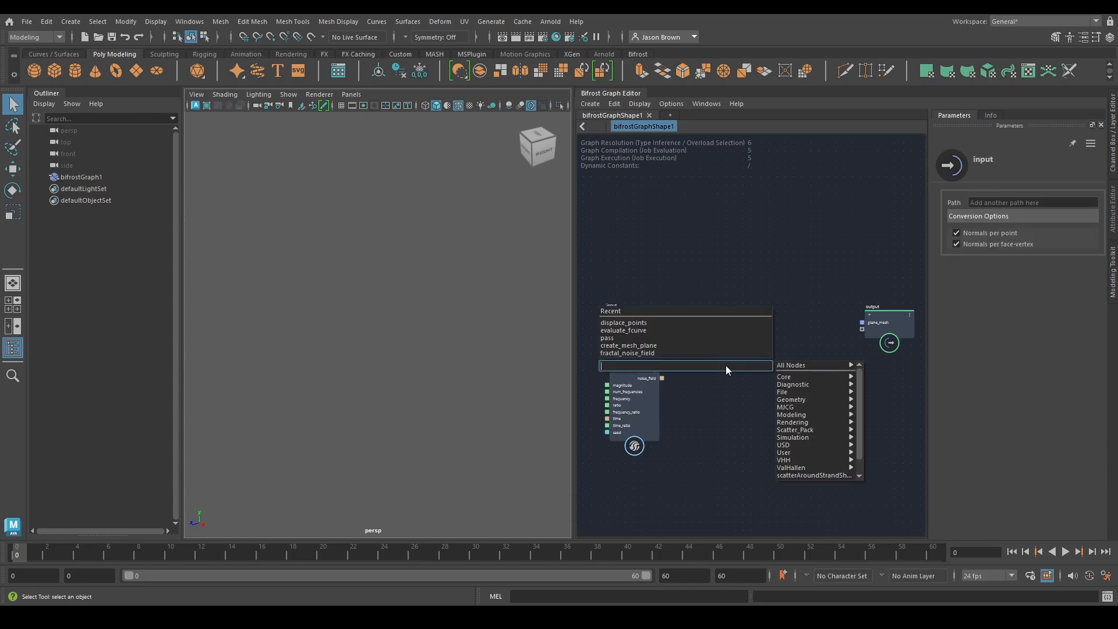
type("scala")
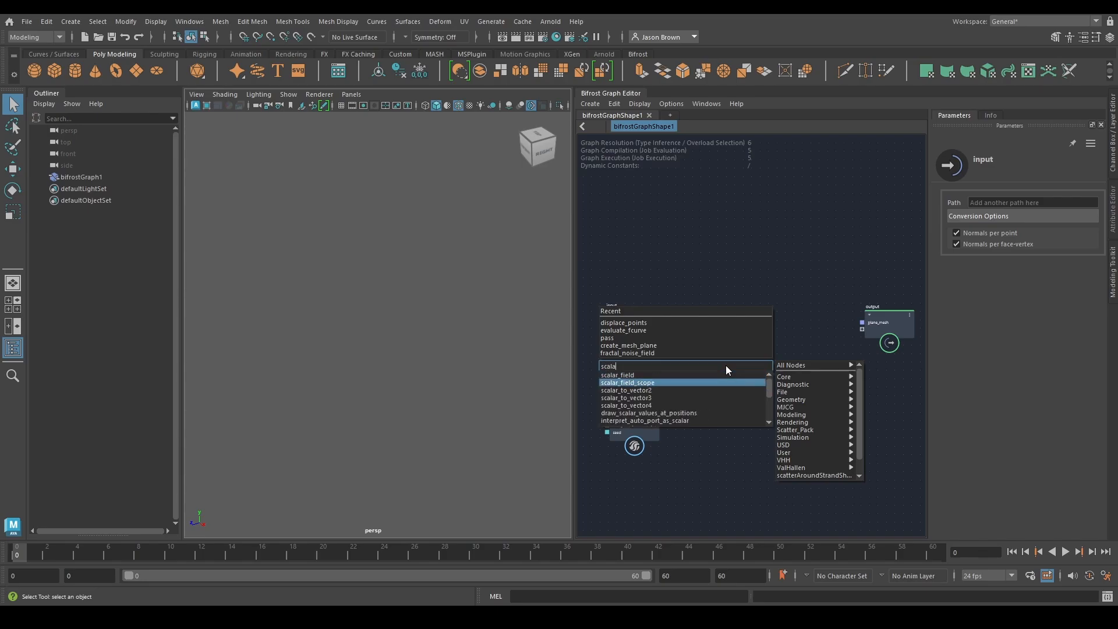
key("Return")
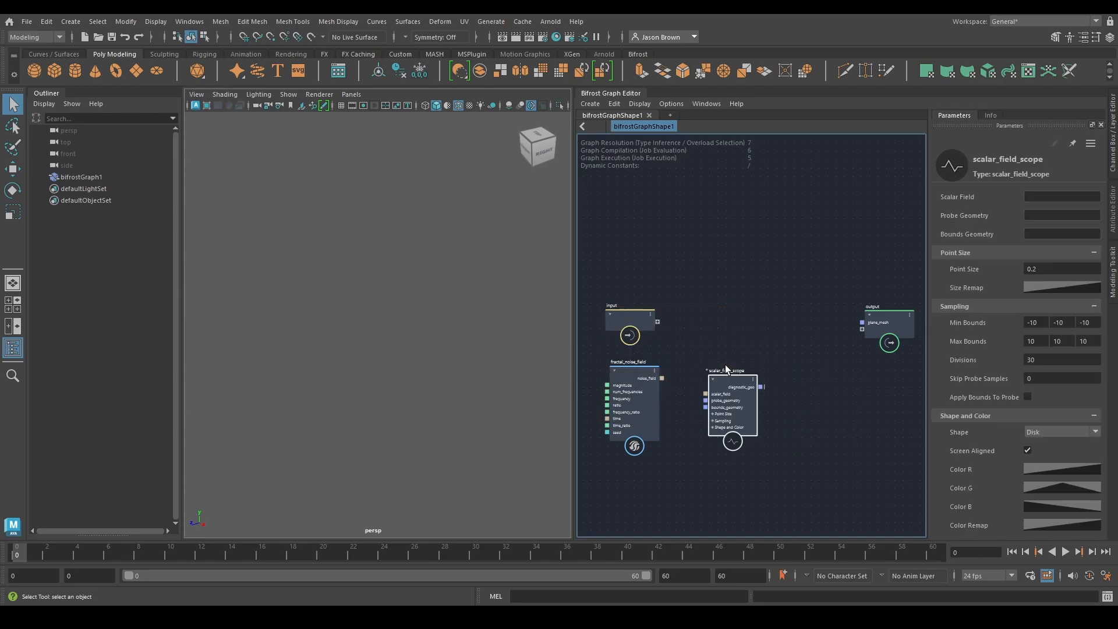
scroll(755, 352, "up", 2)
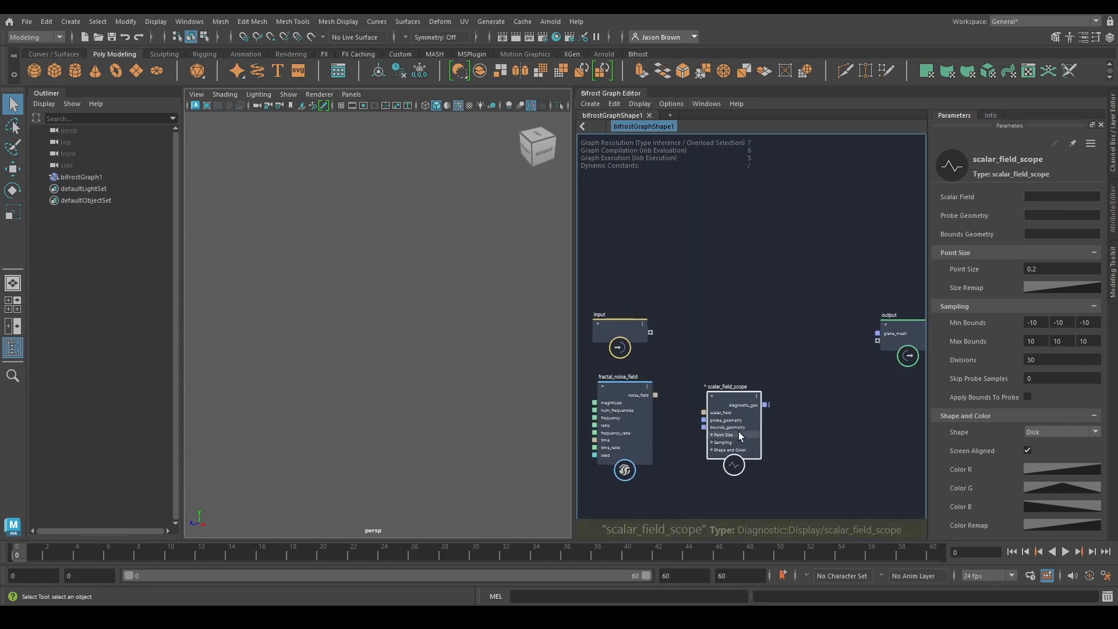
left_click_drag(738, 432, 748, 366)
scroll(710, 418, "up", 2)
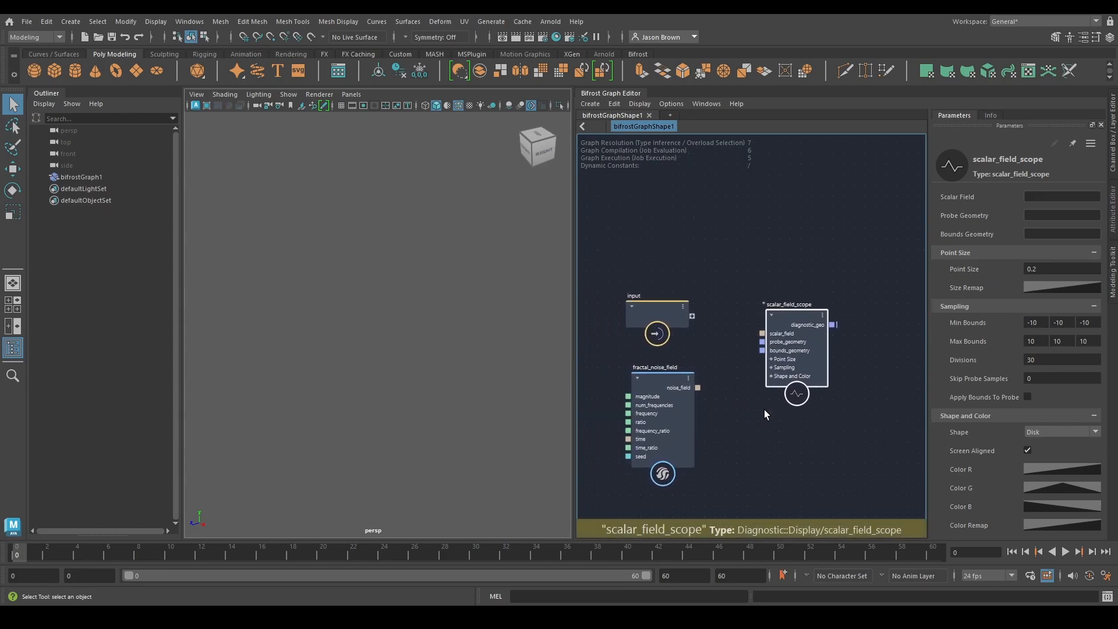
scroll(751, 402, "down", 2)
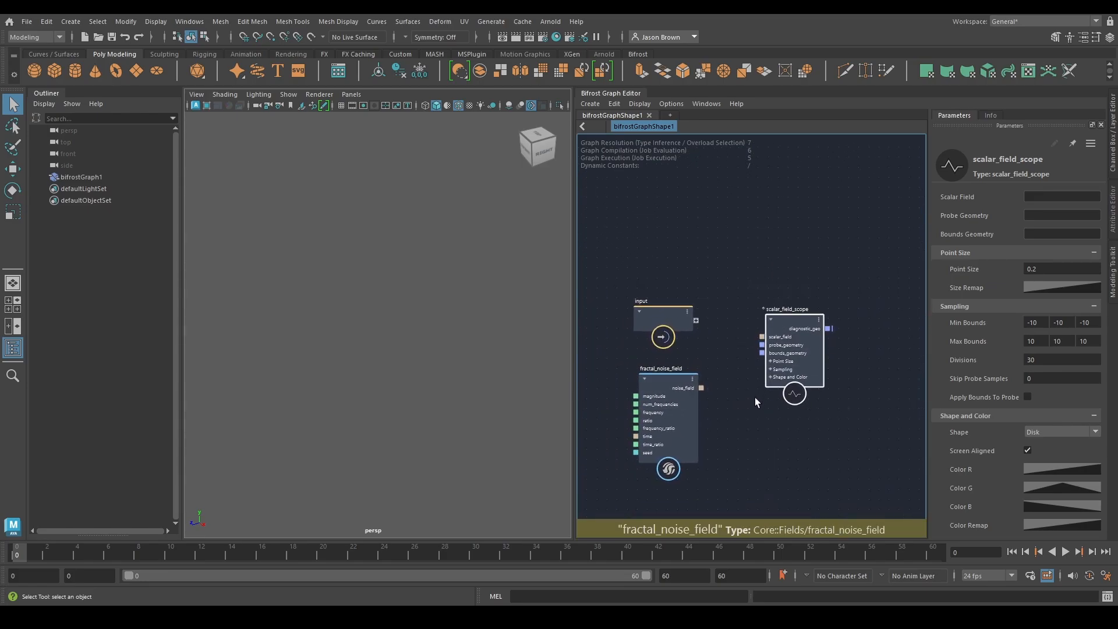
Add a create_mesh_sphere node and position it above the input node
left_click(648, 247)
key("Tab")
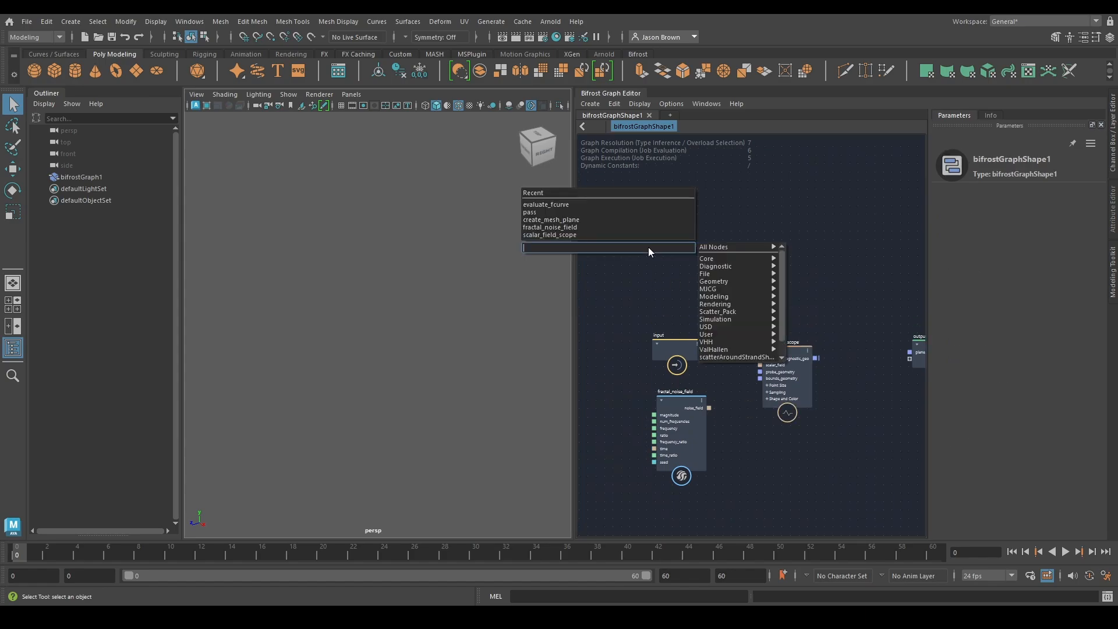
type("sphere")
key("Return")
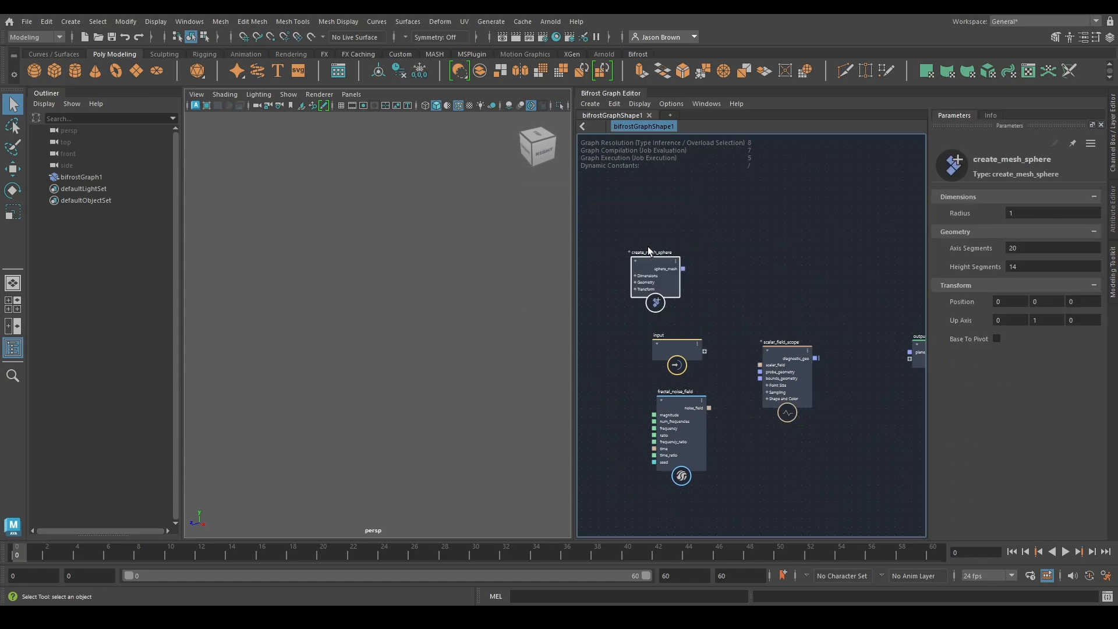
left_click_drag(653, 278, 677, 279)
middle_click_drag(766, 309, 706, 284, "alt")
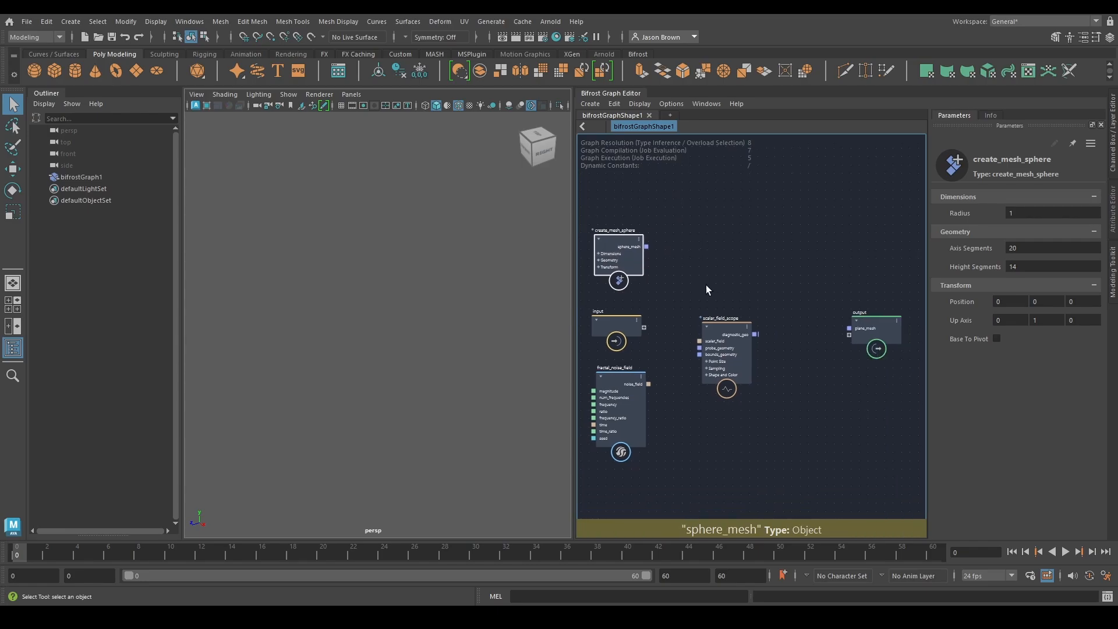
Connect noise_field to the scope's scalar_field, and set the sphere's radius to 5, axis segments to 129 and height segments to 90
middle_click_drag(657, 401, 666, 397, "alt")
left_click_drag(658, 379, 708, 336)
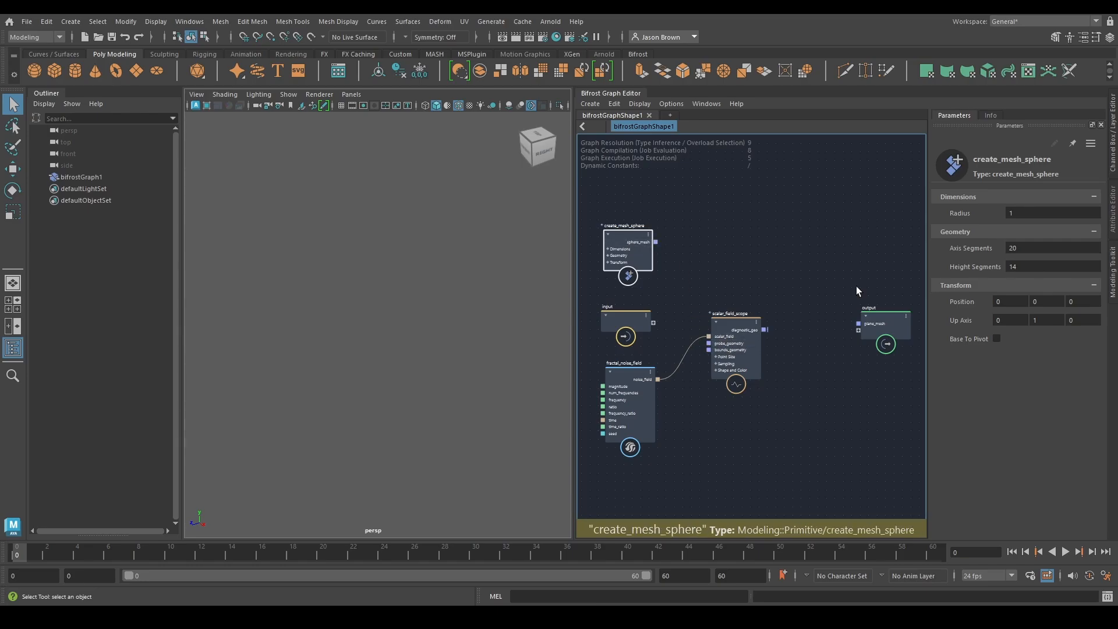
left_click(1024, 213)
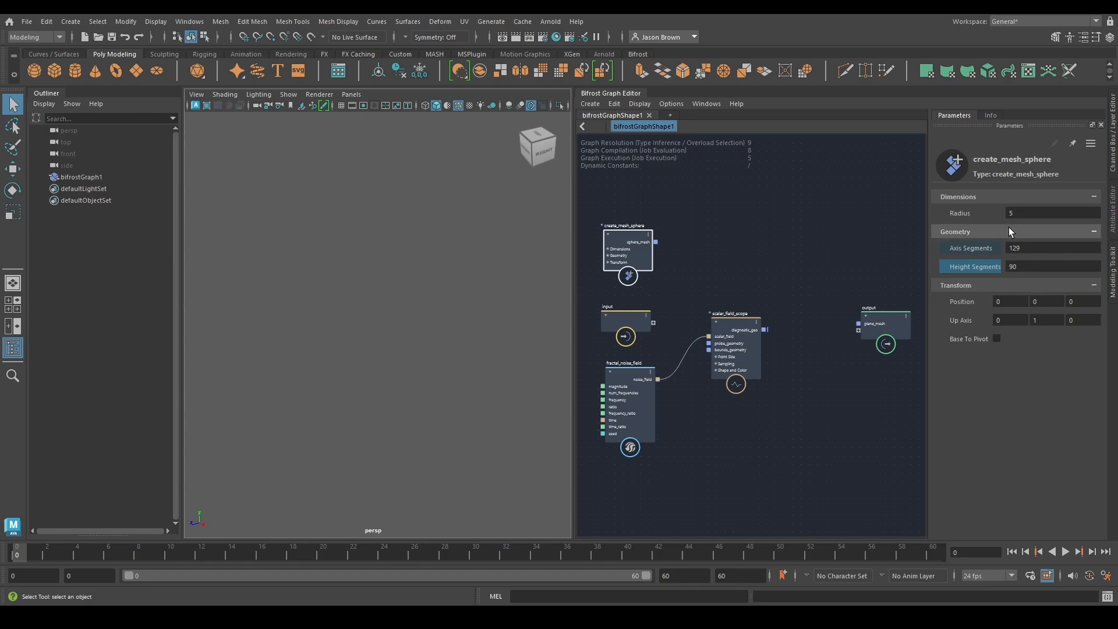
Connect sphere_mesh to the scope's probe_geometry and diagnostic_geo to the output's plane_mesh port
left_click_drag(655, 242, 704, 341)
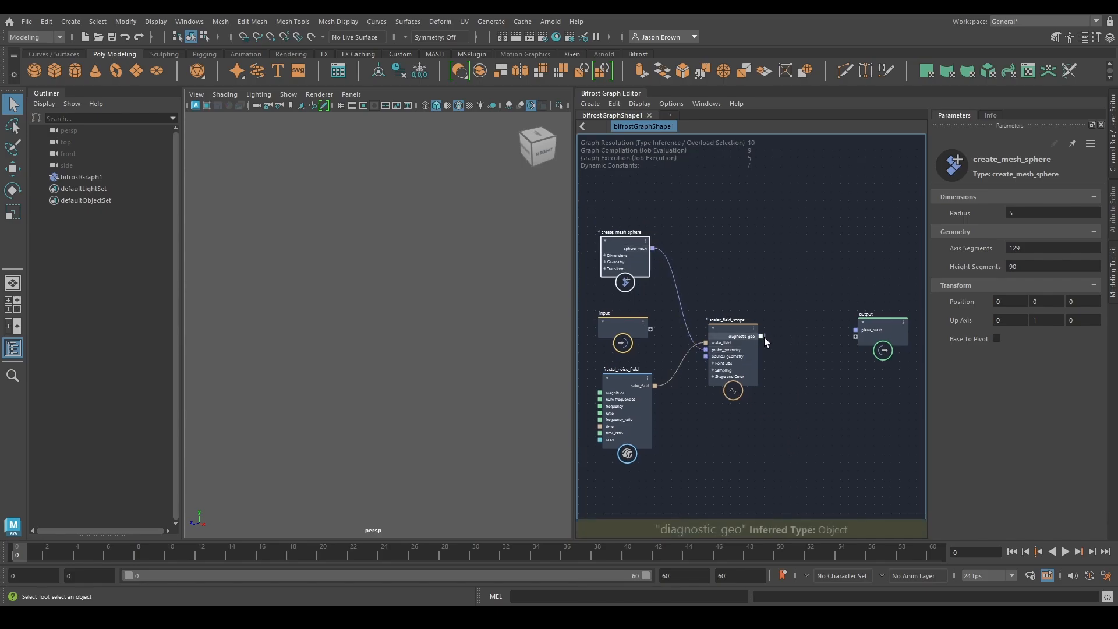
left_click_drag(761, 337, 855, 329)
left_click(863, 336)
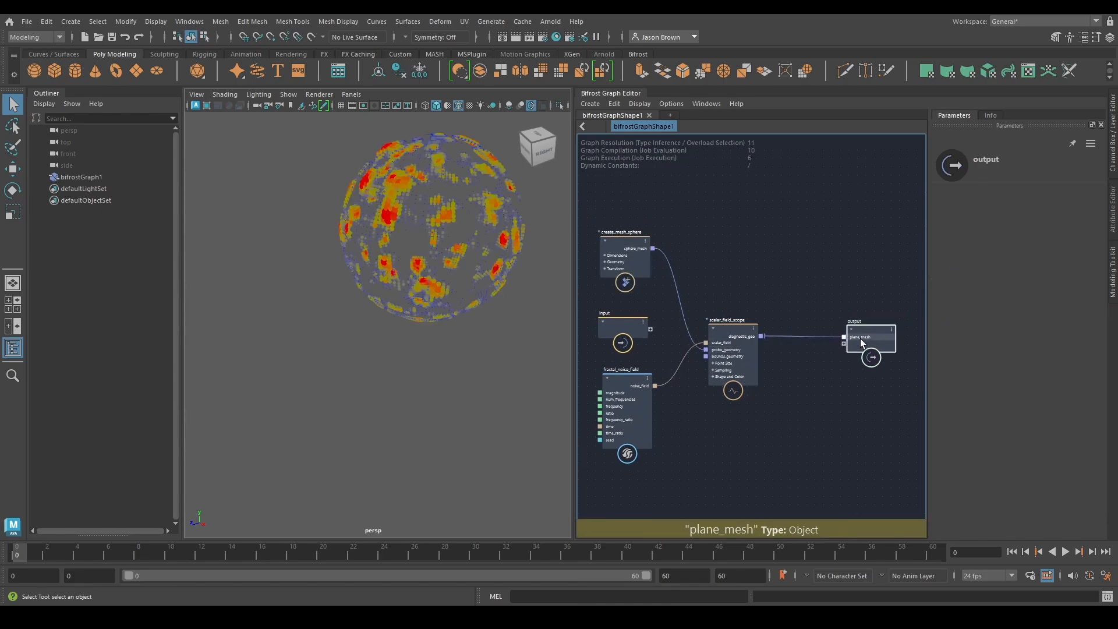
middle_click_drag(731, 374, 771, 373, "alt")
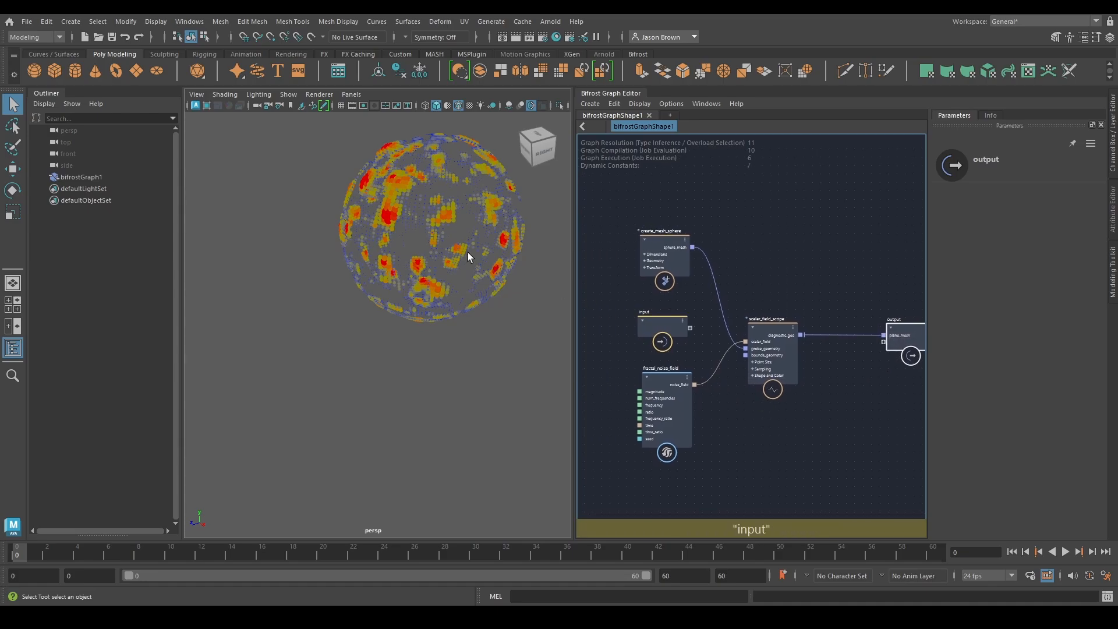
Examine the noise values on the sphere from several angles, along with the scalar_field_scope's parameters
middle_click_drag(453, 245, 414, 342, "alt")
right_click_drag(414, 341, 541, 333, "alt")
left_click_drag(430, 343, 548, 329, "alt")
left_click_drag(416, 333, 501, 333, "alt")
right_click_drag(472, 334, 531, 334, "alt")
left_click_drag(530, 334, 470, 347, "alt")
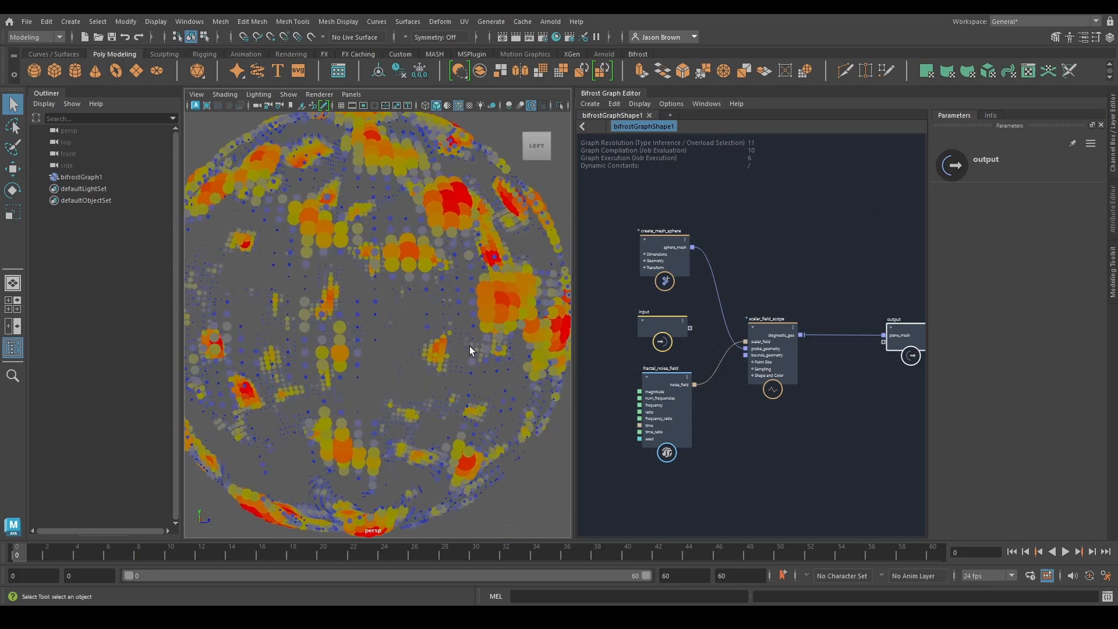
left_click(771, 341)
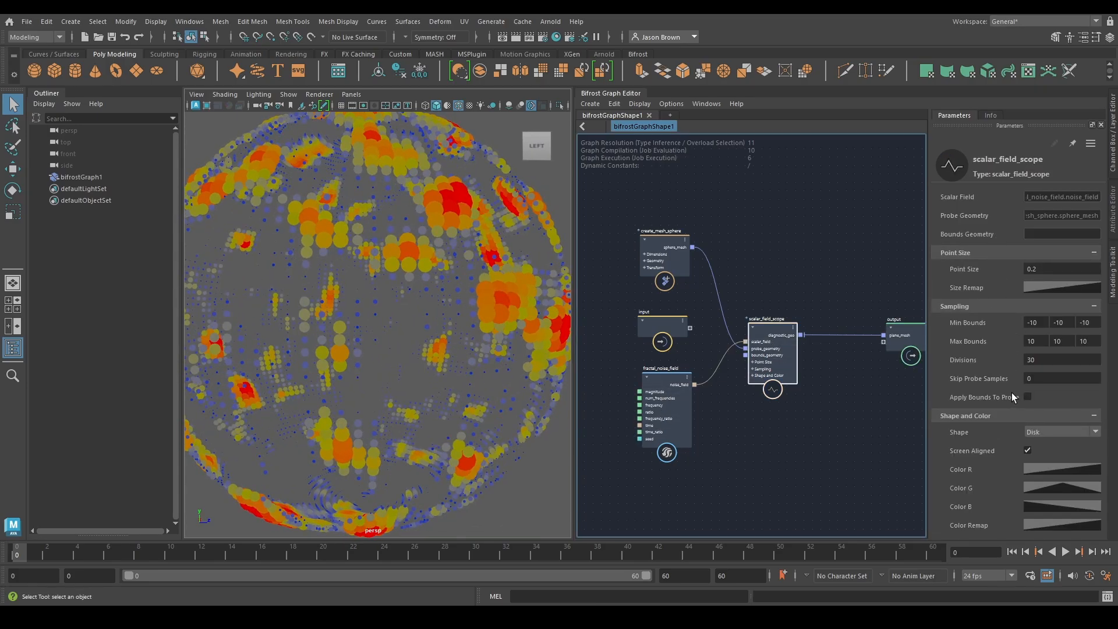
right_click_drag(404, 349, 458, 329, "alt")
left_click_drag(459, 329, 439, 326, "alt")
left_click_drag(417, 371, 394, 390, "alt")
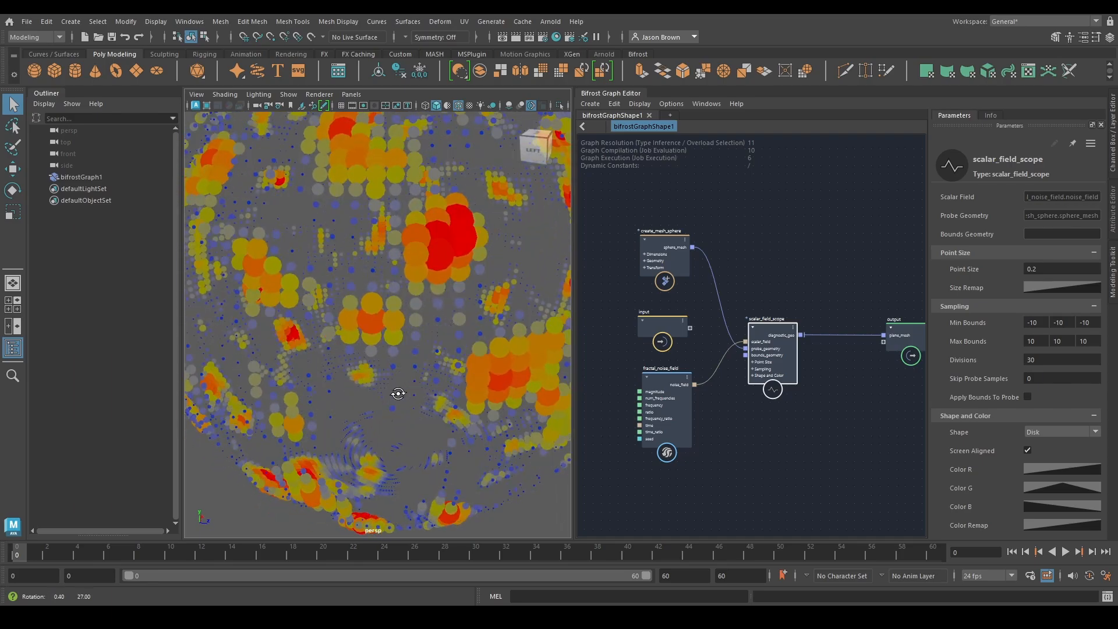
Insert an absolute_value node into the connection between the fractal noise field and the scope's scalar_field
middle_click_drag(623, 416, 678, 399, "alt")
left_click_drag(704, 383, 625, 402)
key("Tab")
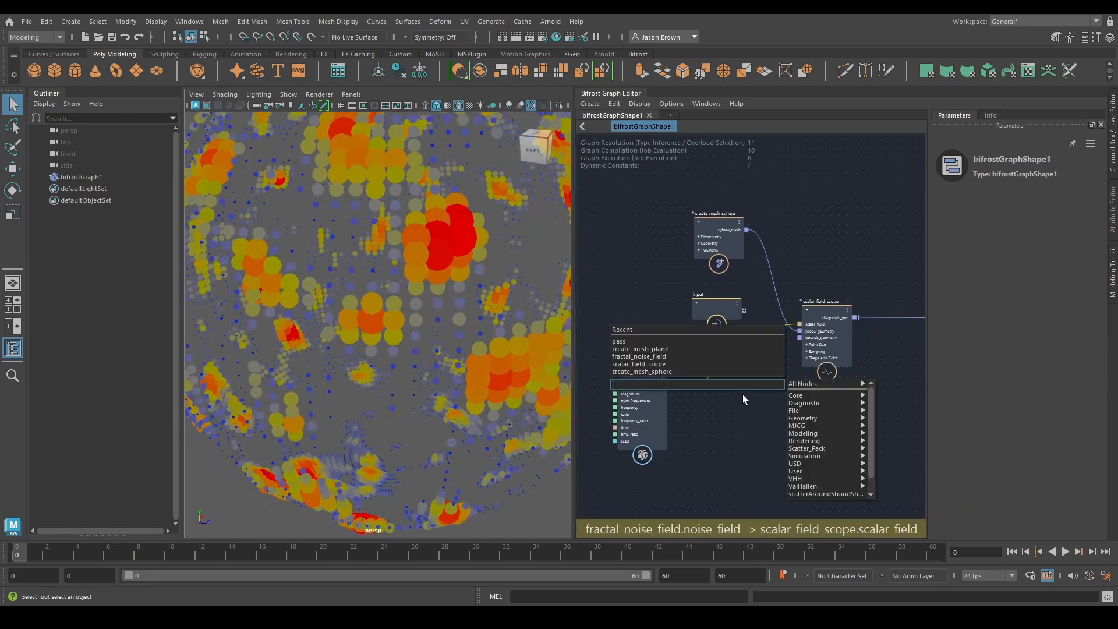
type("absol")
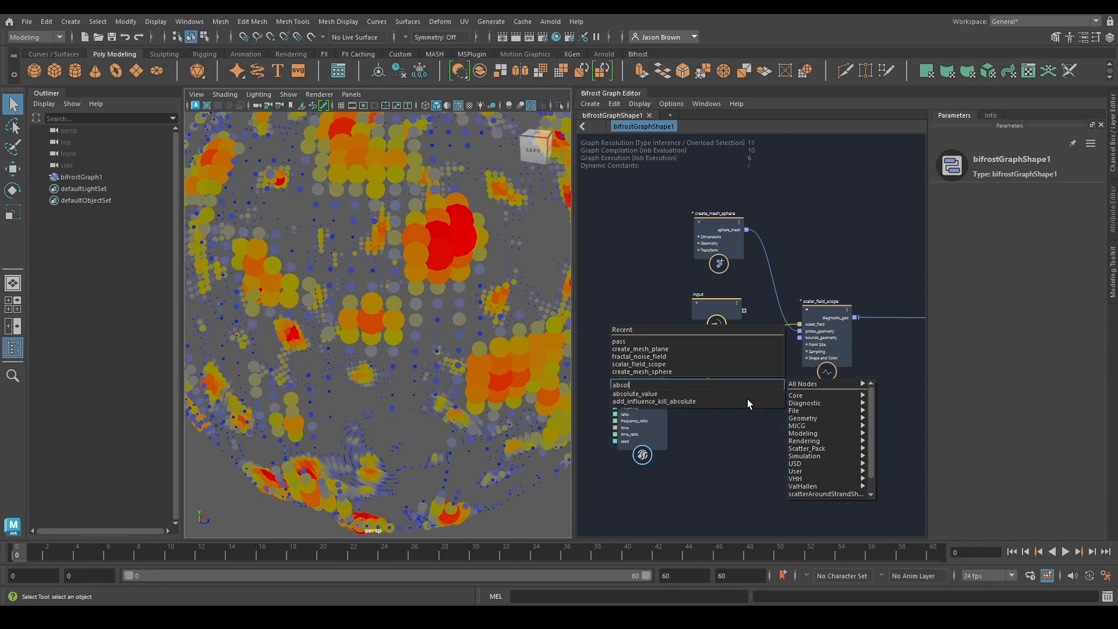
key("Return")
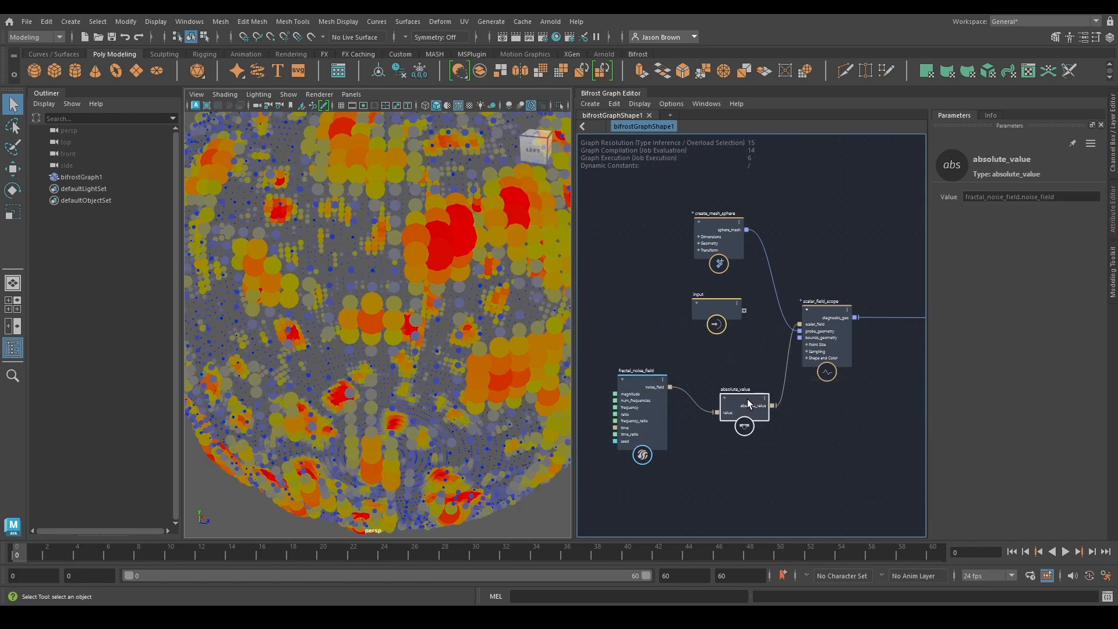
left_click_drag(378, 333, 495, 328, "alt")
left_click_drag(320, 314, 362, 350, "alt")
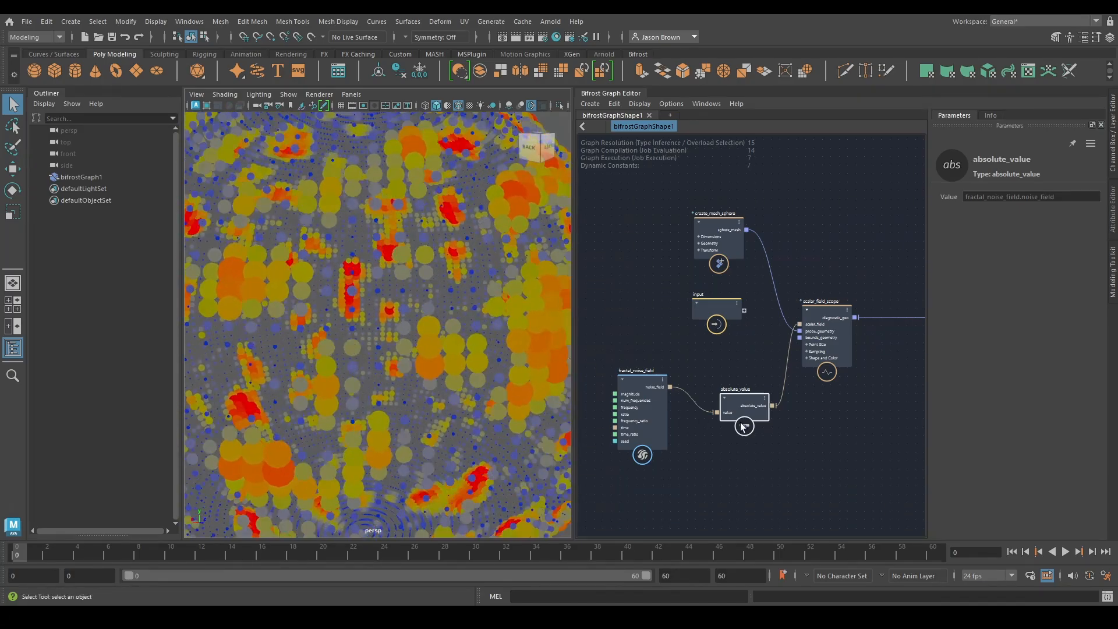
left_click_drag(743, 427, 723, 402)
Set the fractal noise field's magnitude to 0.5551, num frequencies to 4.676 and frequency to 0.04185
left_click(639, 411)
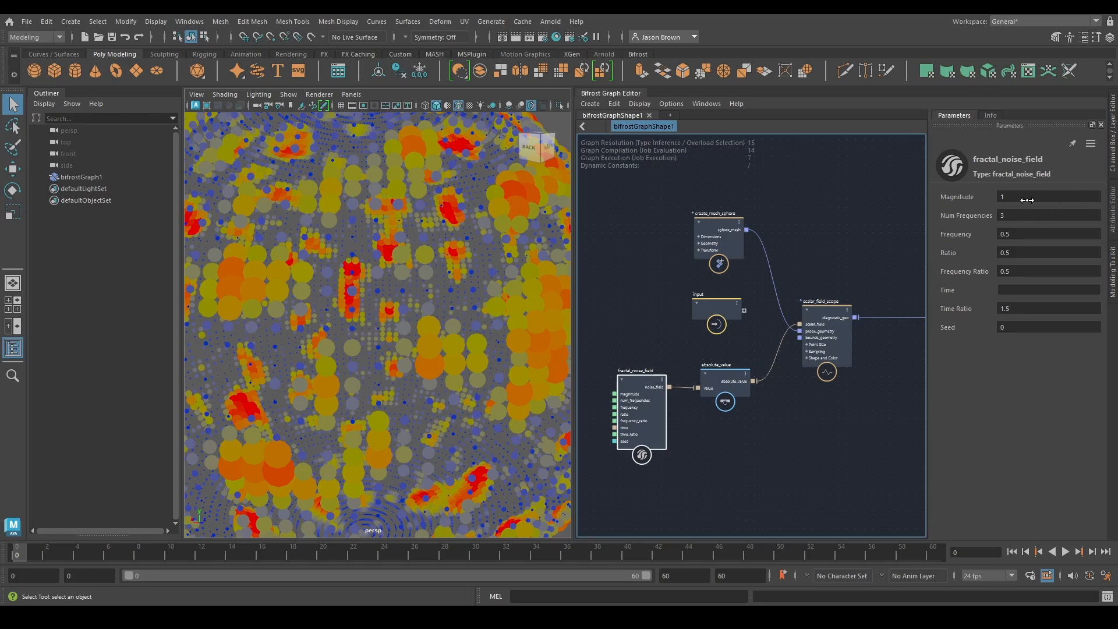
left_click_drag(1027, 199, 945, 202)
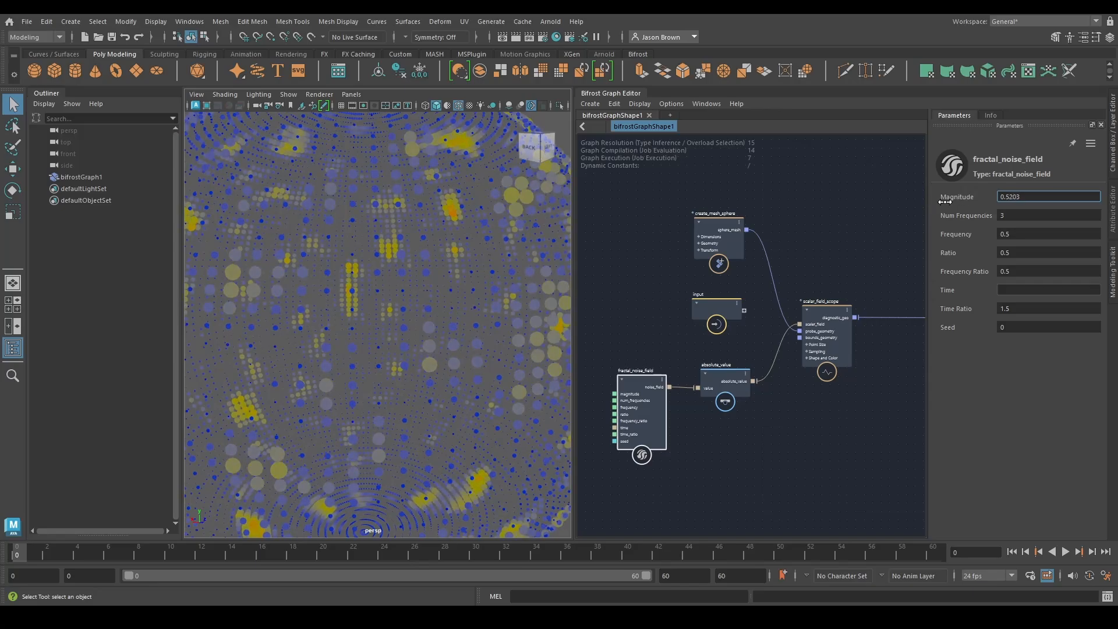
left_click_drag(1022, 214, 1088, 215)
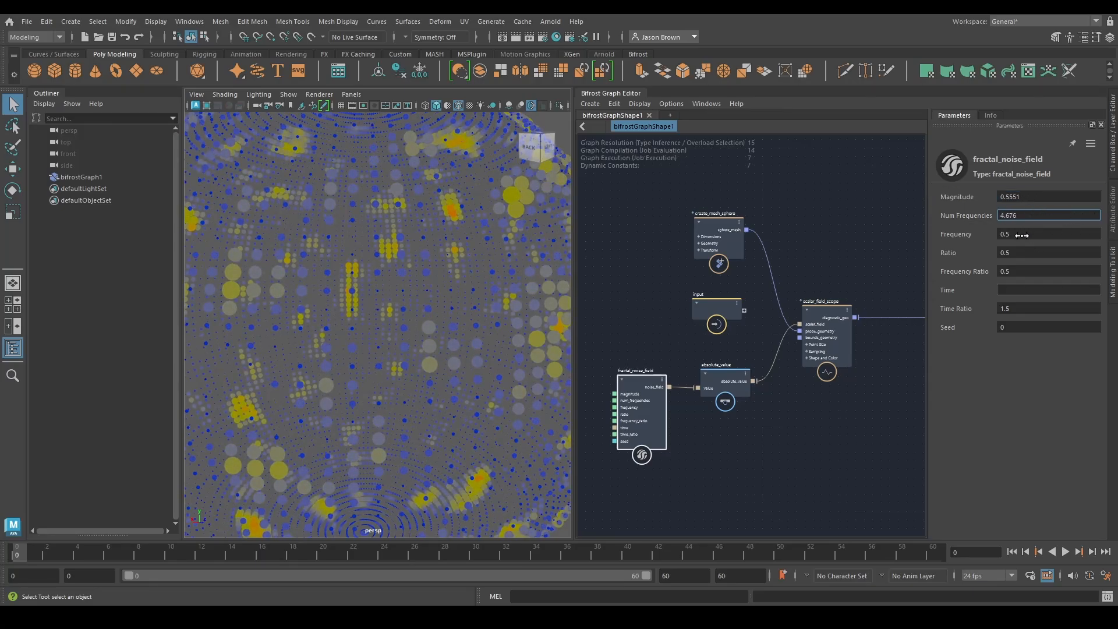
left_click_drag(1021, 236, 770, 228)
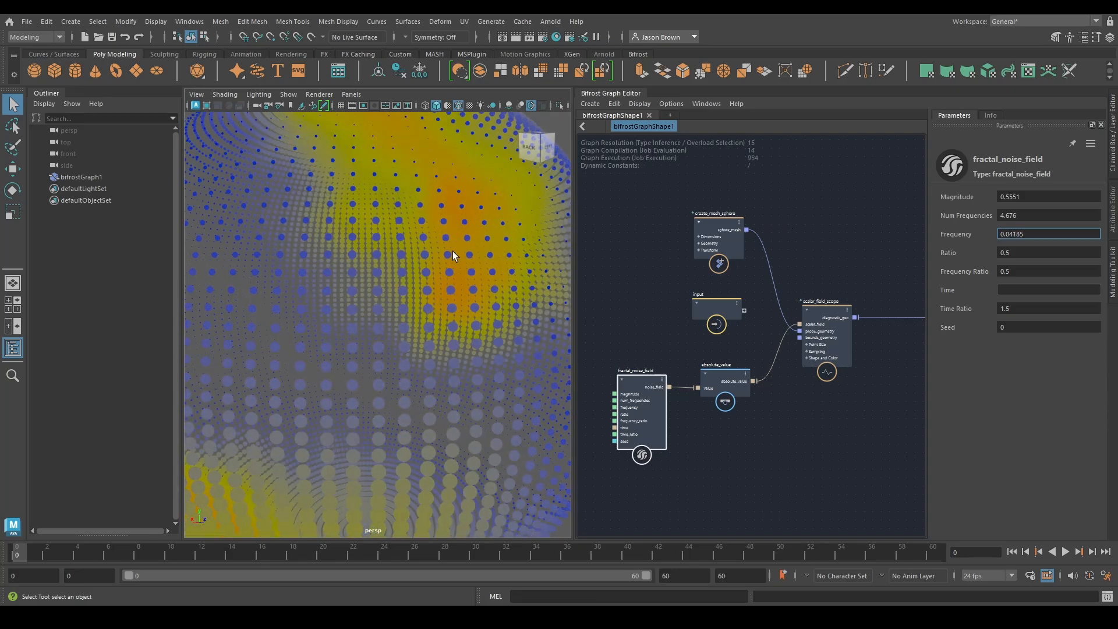
Set the noise field's ratio to 0.5308, then try another frequency ratio and undo that change
right_click_drag(454, 256, 282, 225, "alt")
left_click_drag(282, 224, 334, 252, "alt")
right_click_drag(334, 252, 443, 277, "alt")
mouse_move(1038, 255)
left_mouse_down()
mouse_move(1054, 256)
mouse_move(1024, 270)
mouse_move(1033, 271)
mouse_move(990, 268)
mouse_move(1036, 265)
left_mouse_up()
key("ctrl+z")
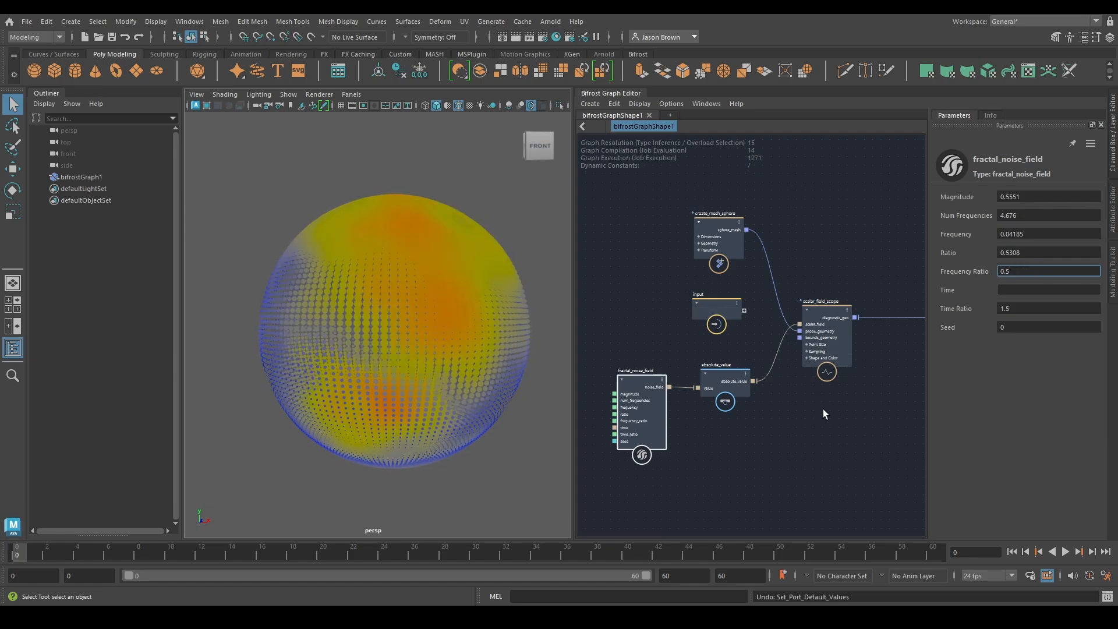
Add a time node to the graph ahead of the fractal_noise_field node
middle_click_drag(822, 409, 803, 412, "alt")
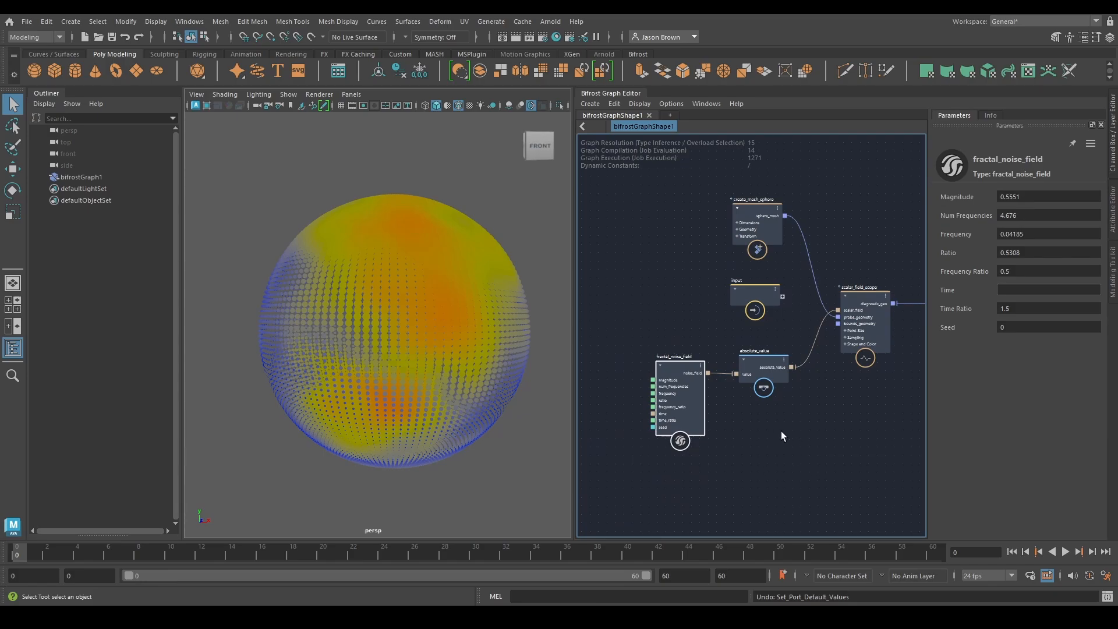
middle_click_drag(685, 429, 770, 432, "alt")
key("Tab")
type("time")
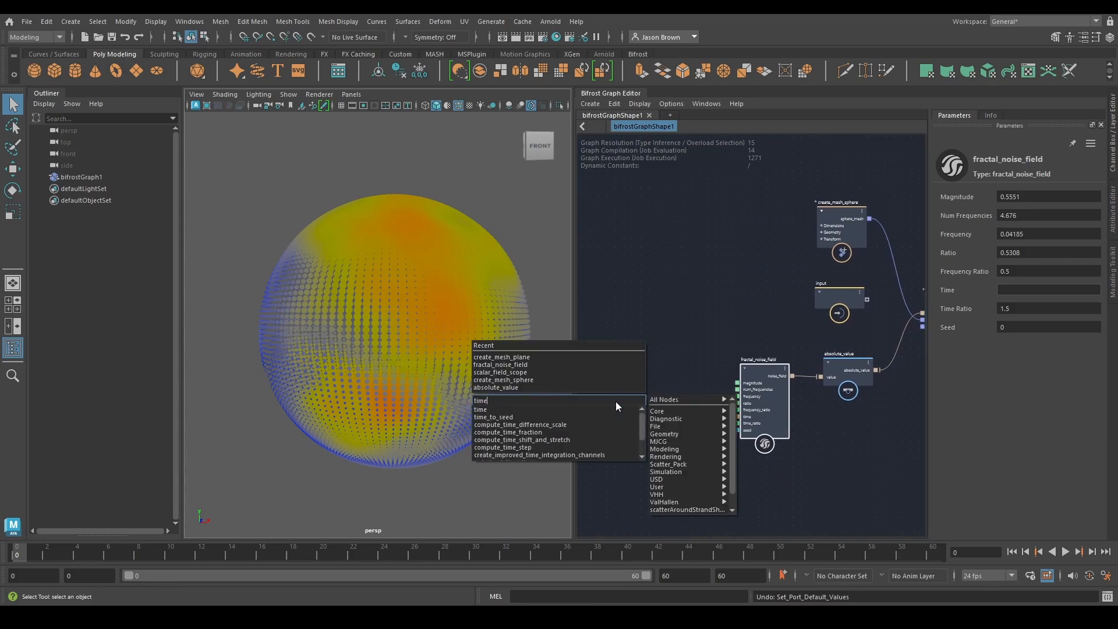
key("Down")
key("Return")
middle_click_drag(683, 384, 750, 366, "alt")
scroll(746, 415, "up", 1)
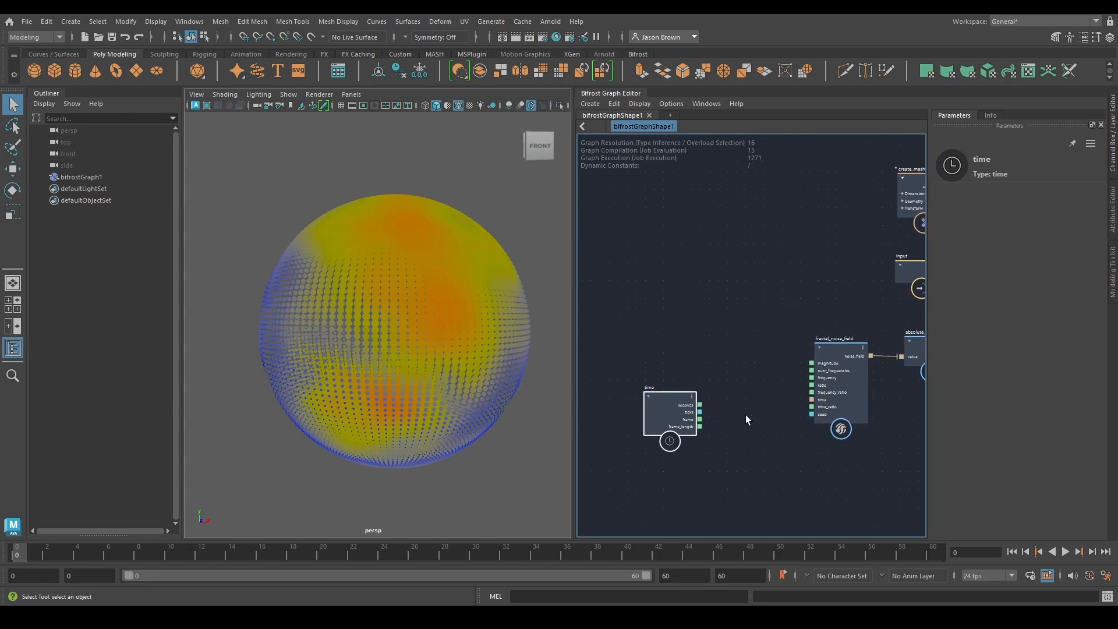
scroll(745, 415, "up", 1)
middle_click_drag(745, 415, 749, 402, "alt")
Feed the time node's seconds through a new scalar_field node into the fractal noise field's time port
left_click_drag(684, 407, 711, 391)
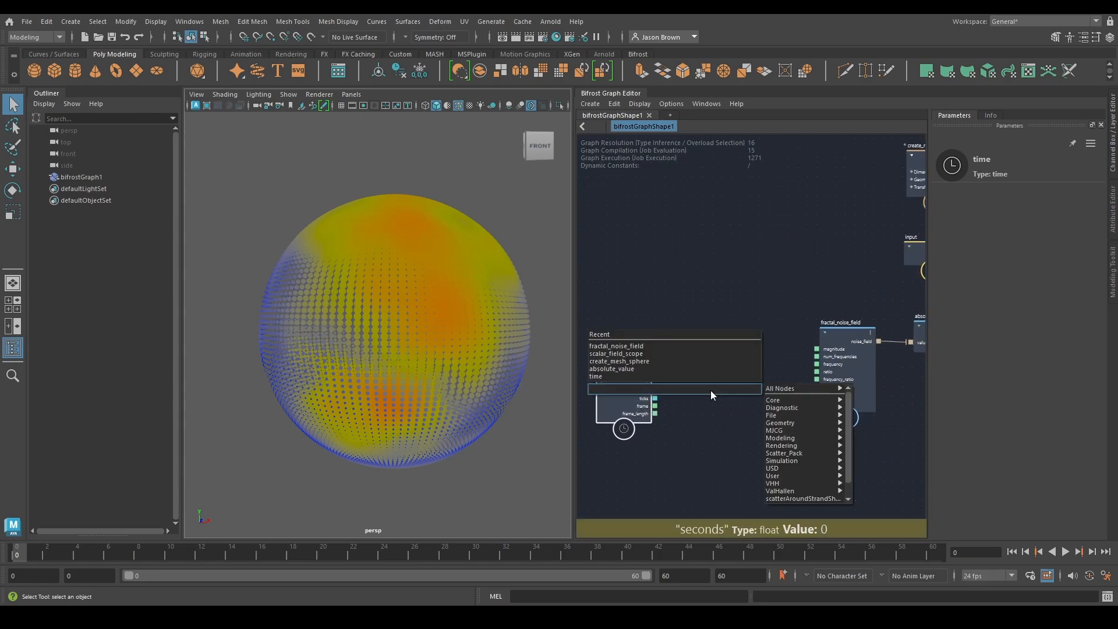
type("scala")
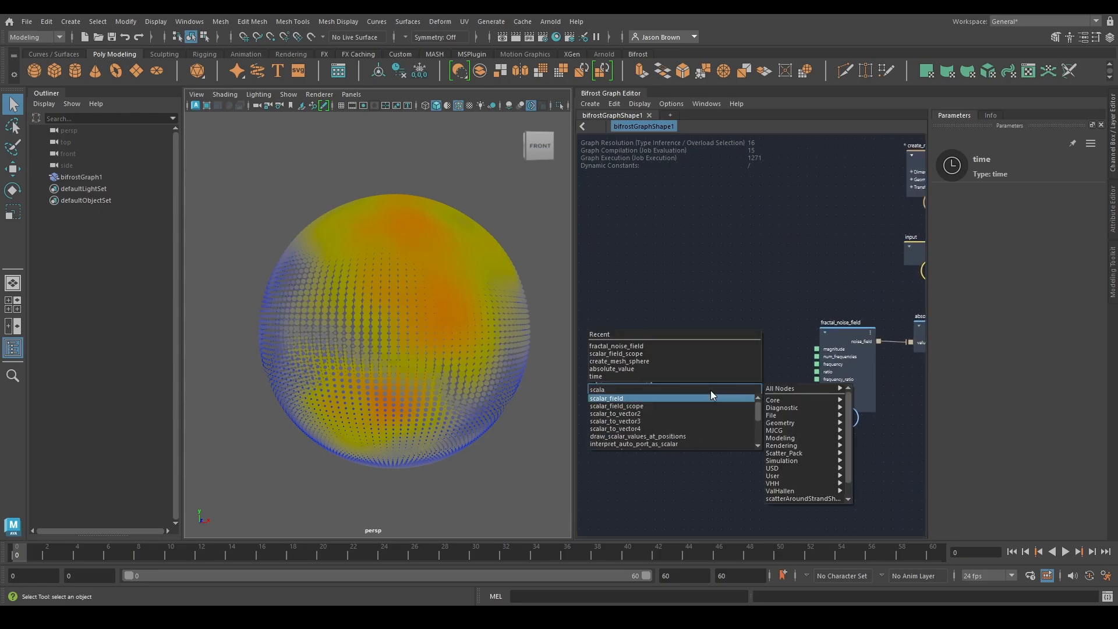
key("Return")
left_click_drag(754, 413, 768, 414)
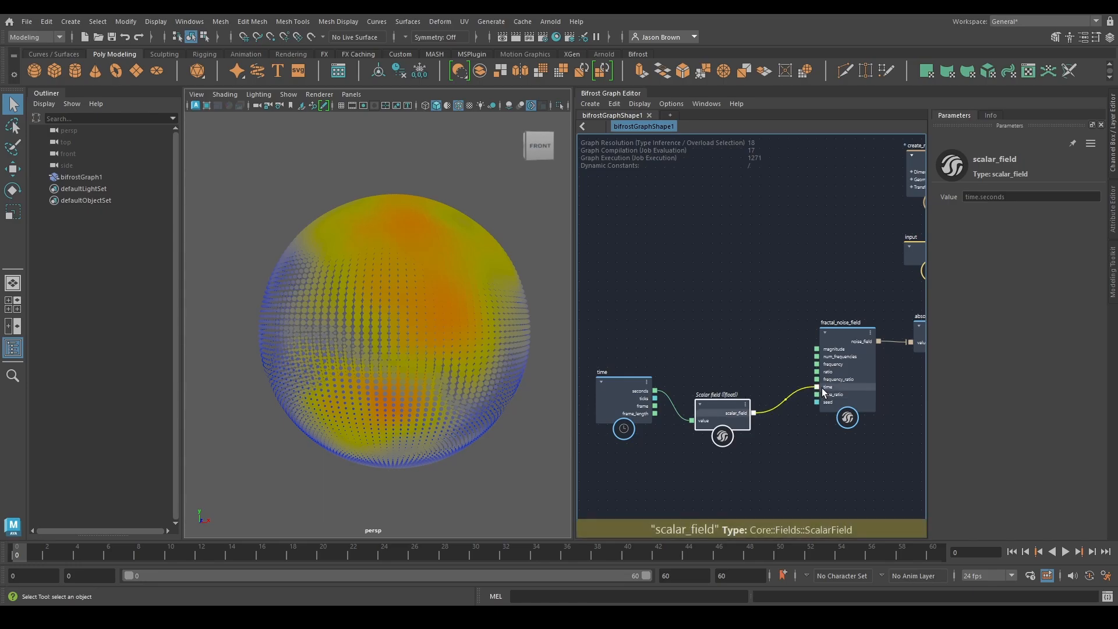
Connect the scalar_field output to the fractal noise field's time port and play the animation
left_click_drag(823, 391, 822, 387)
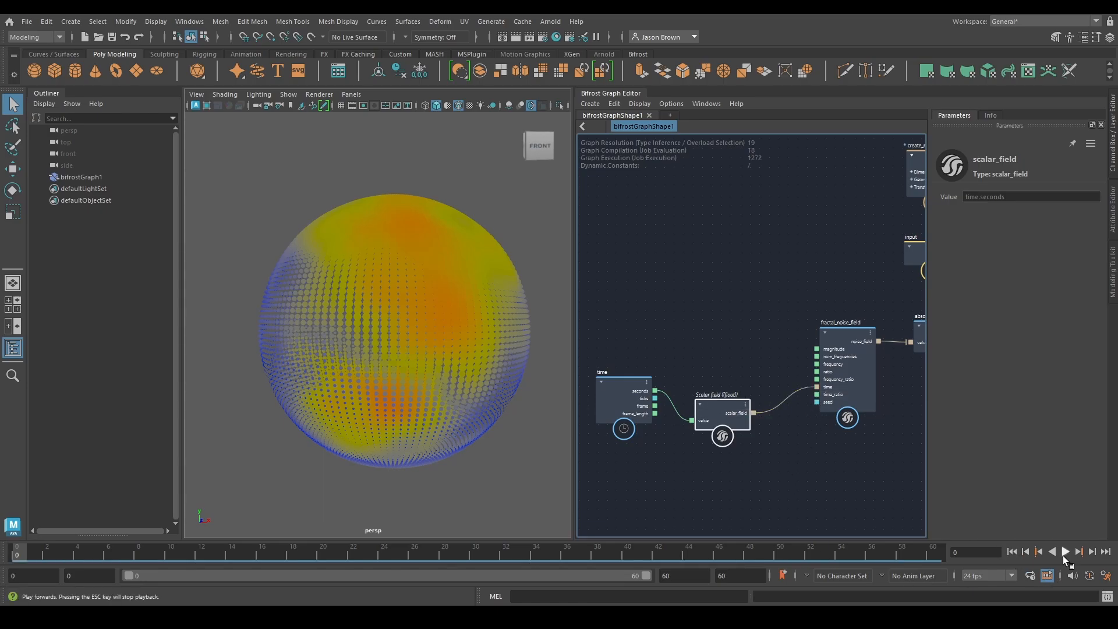
left_click(1063, 555)
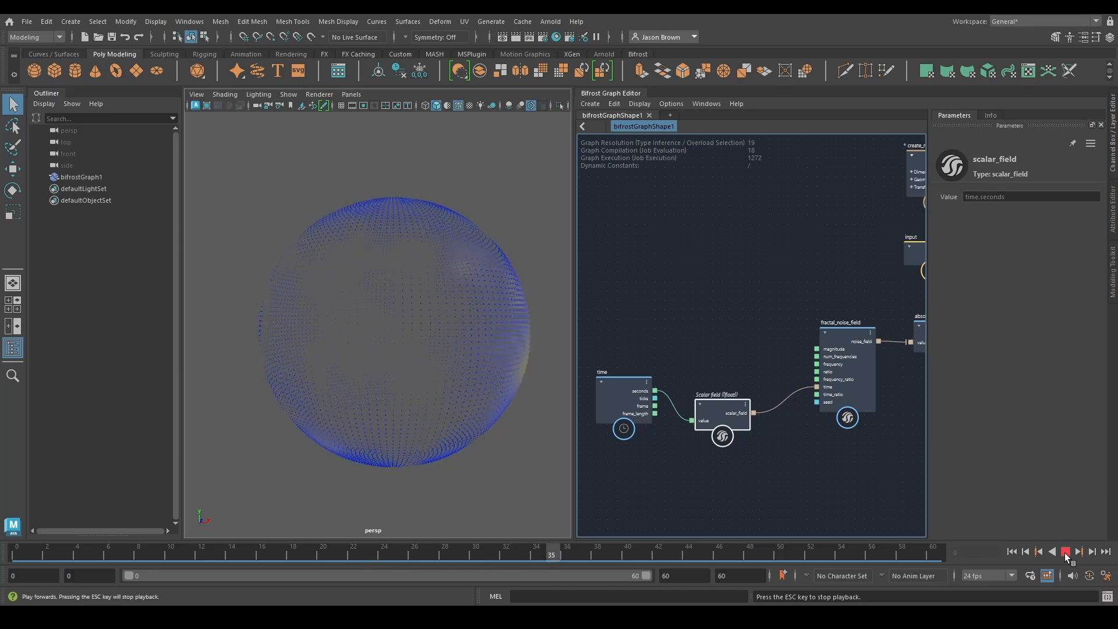
left_click(1065, 551)
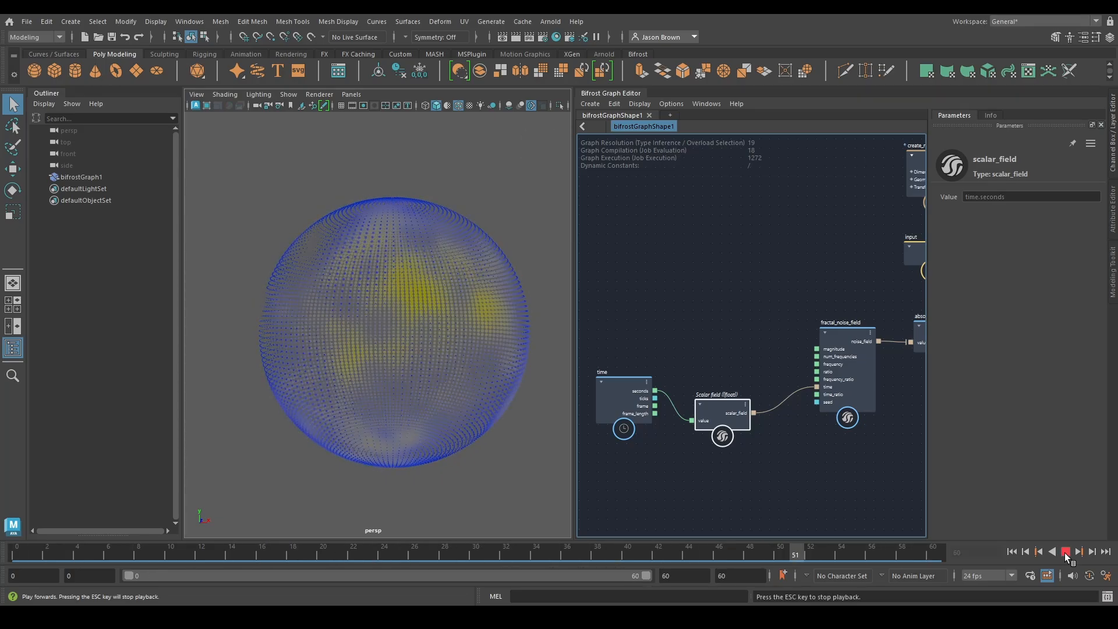
Examine the absolute_value node and its connections from the fractal noise field through to the scalar_field_scope
scroll(844, 438, "down", 2)
middle_click_drag(844, 438, 740, 442, "alt")
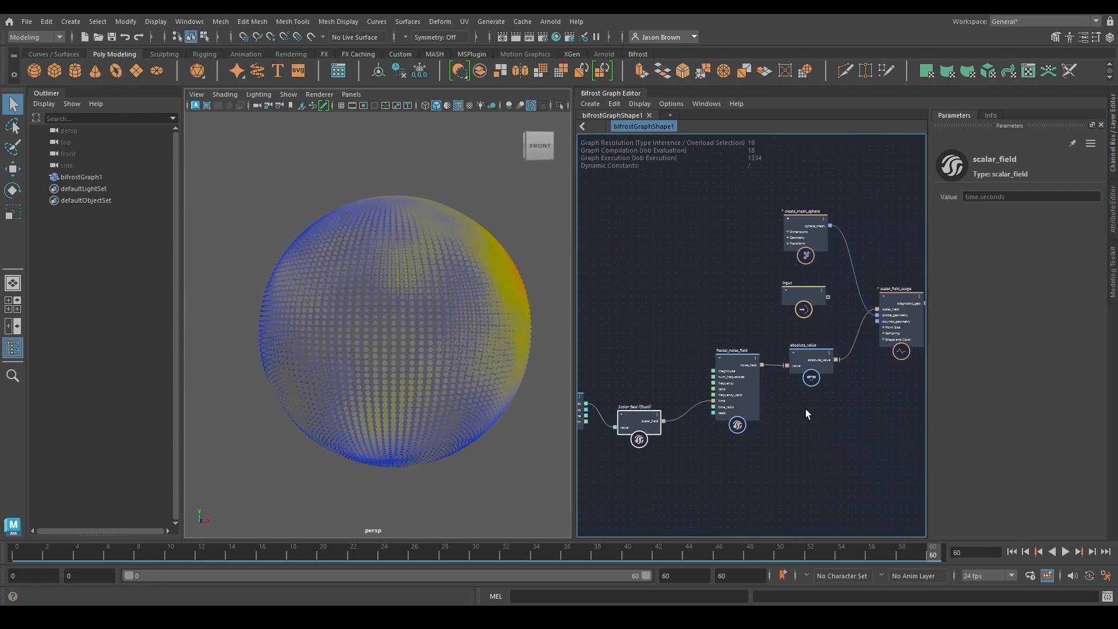
middle_click_drag(761, 338, 706, 331, "alt")
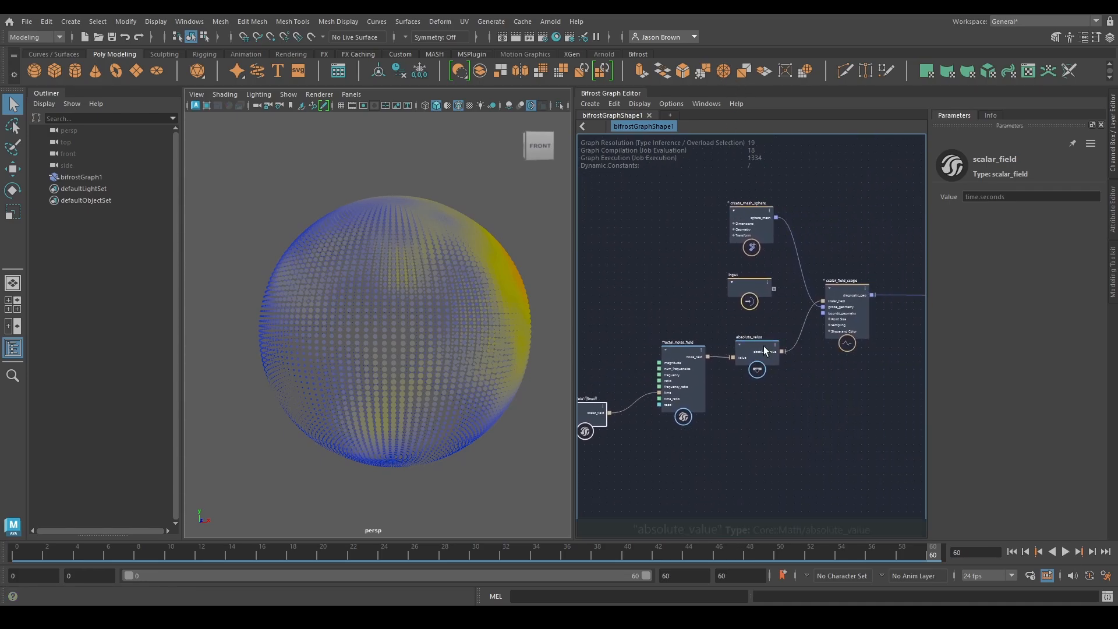
scroll(833, 362, "up", 2)
middle_click_drag(833, 362, 804, 374, "alt")
left_click(741, 352)
left_click_drag(741, 352, 732, 352)
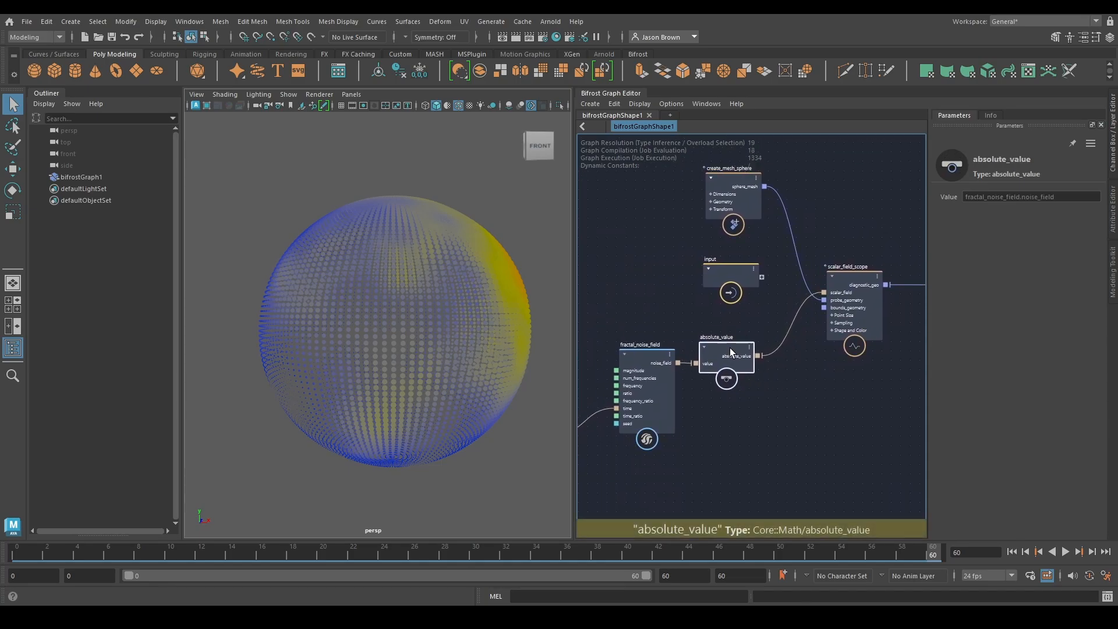
middle_click_drag(765, 369, 586, 449, "alt")
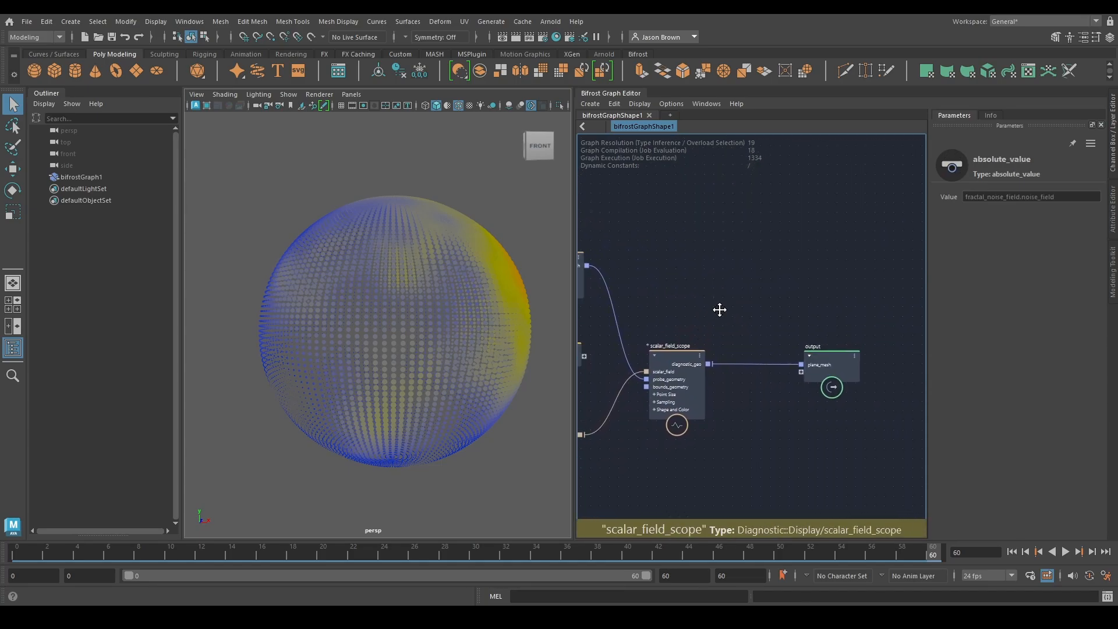
Add an assign_diagnostic_material node with its geometry input fed by the create_mesh_sphere node's sphere_mesh
middle_click_drag(719, 309, 723, 315, "alt")
left_click_drag(592, 270, 694, 272)
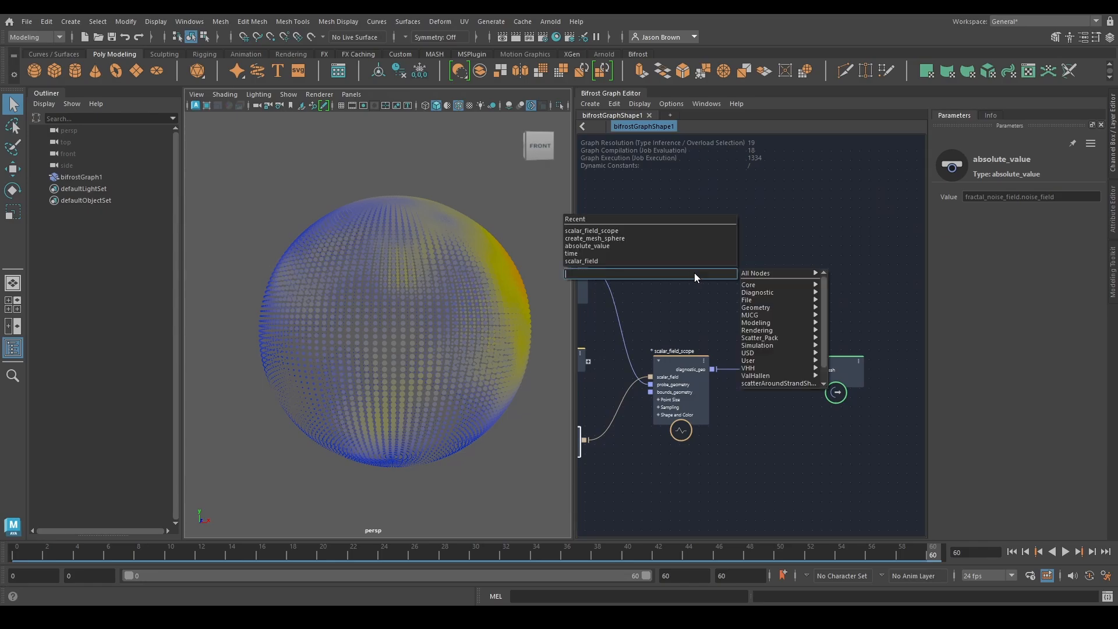
type("assig")
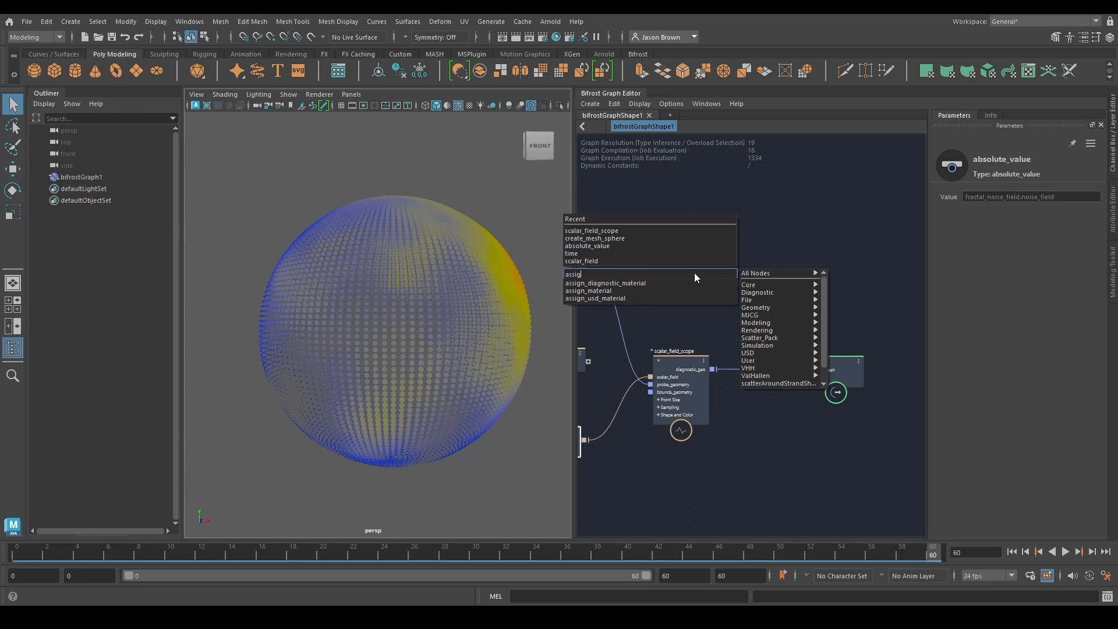
type("n")
key("Return")
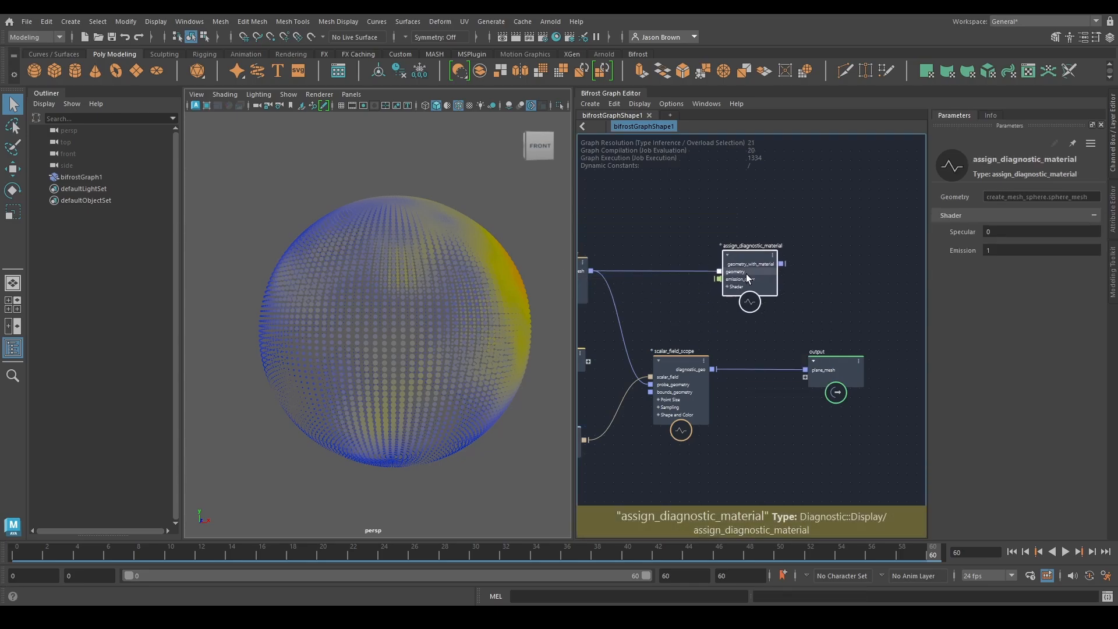
left_click_drag(746, 274, 748, 273)
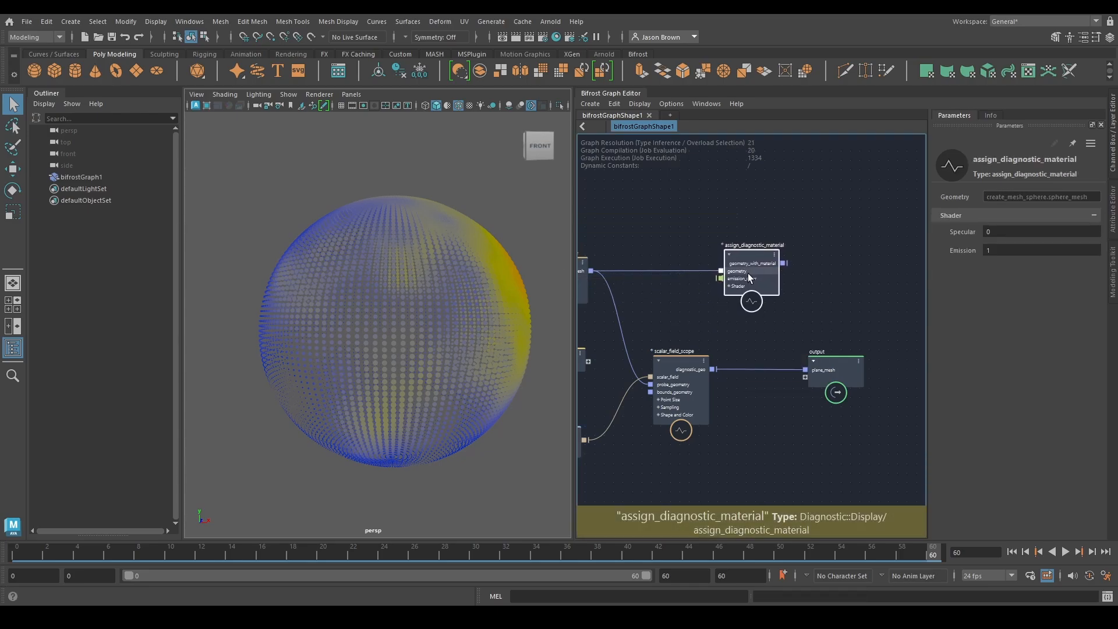
Remove the connection from scalar_field_scope to the output node and connect the diagnostic material's geometry_with_material output there instead
middle_click_drag(787, 392, 783, 405, "alt")
left_click(777, 386)
key("Delete")
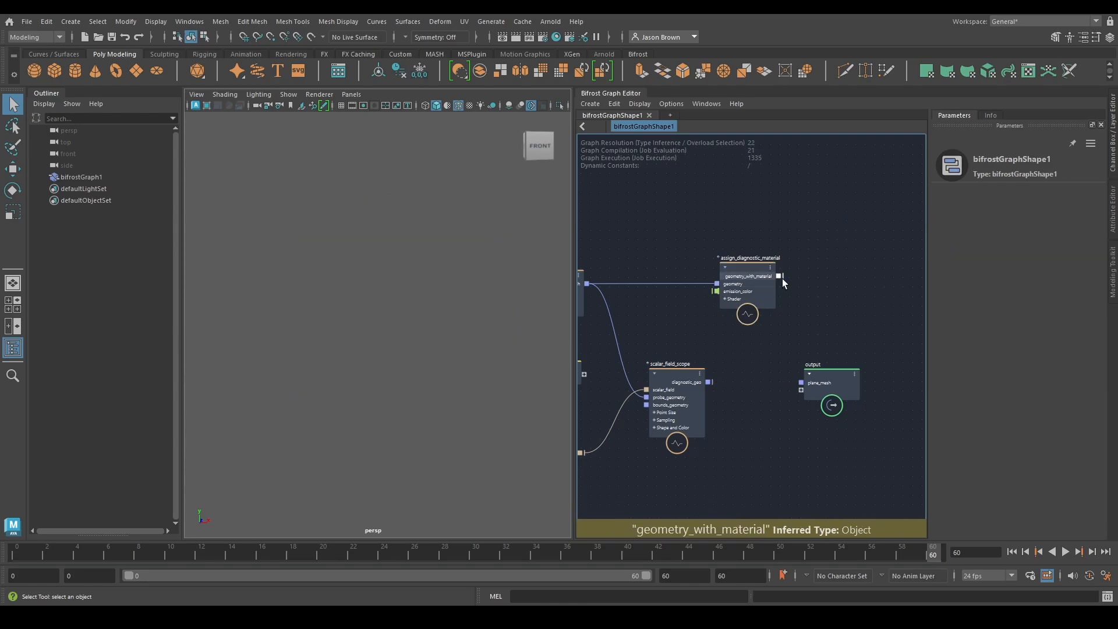
left_click_drag(779, 276, 801, 383)
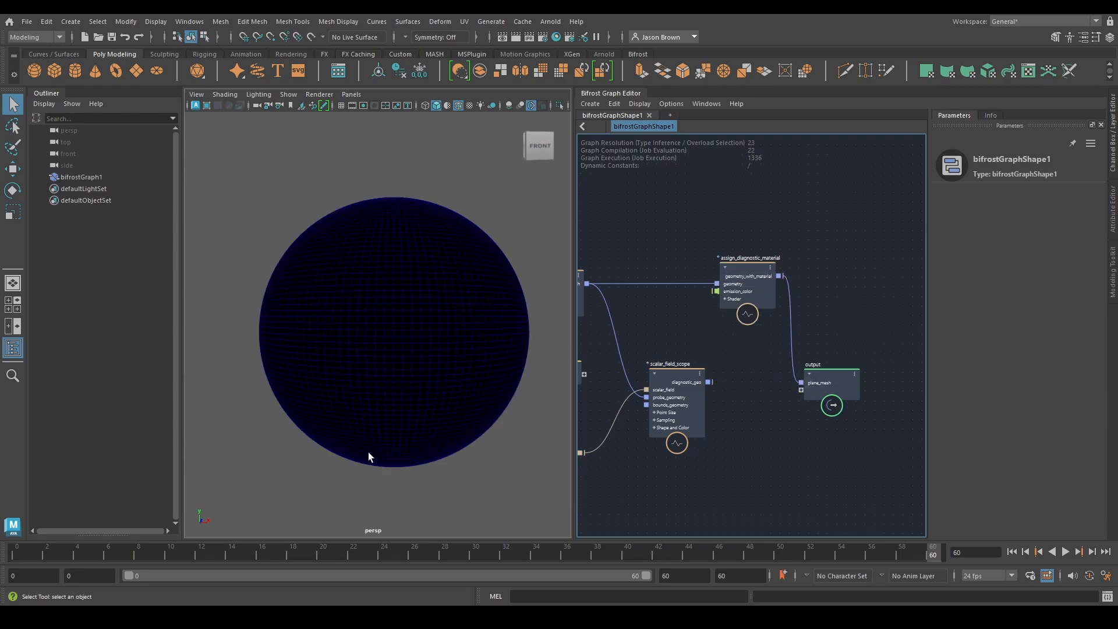
Rearrange the time, scalar_field and fractal_noise_field nodes to space out the noise branch of the graph
middle_click_drag(760, 352, 865, 315, "alt")
mouse_move(733, 458)
middle_mouse_down("alt")
mouse_move(831, 427)
mouse_move(856, 452)
middle_mouse_up("alt")
middle_click_drag(728, 487, 804, 466, "alt")
left_click_drag(726, 439, 750, 390)
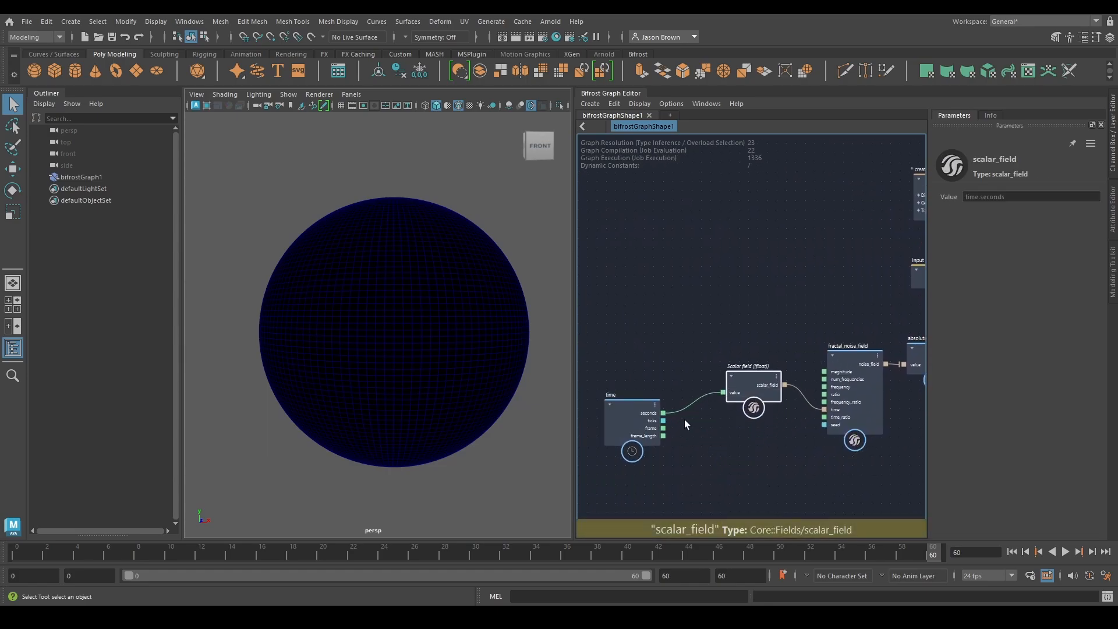
left_click_drag(616, 429, 653, 406)
middle_click_drag(885, 402, 600, 436, "alt")
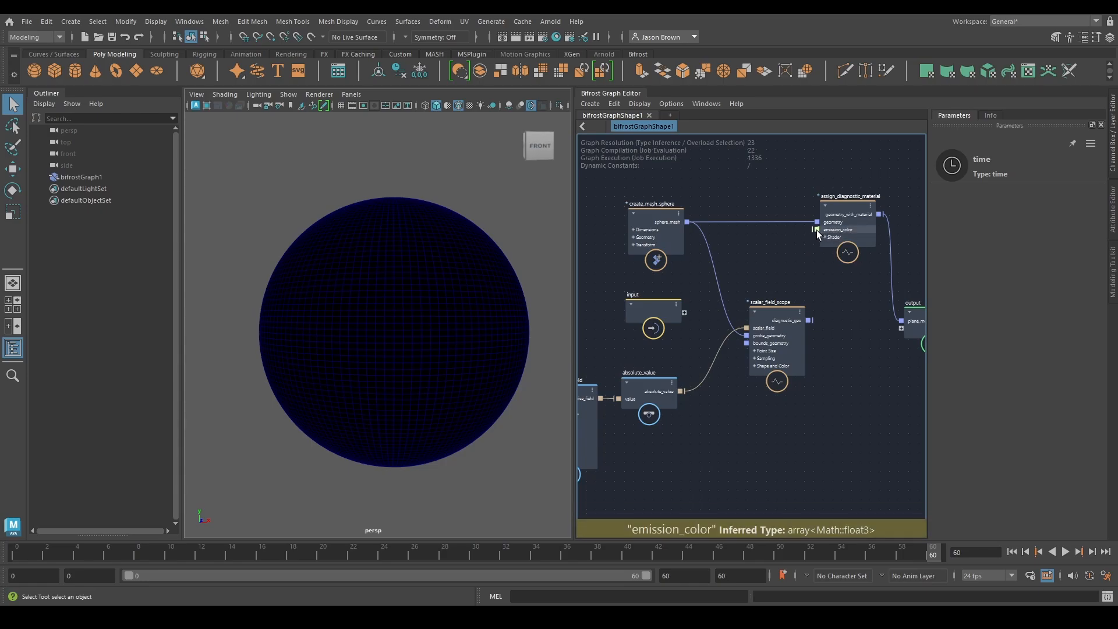
middle_click_drag(727, 434, 885, 388, "alt")
scroll(885, 388, "up", 2)
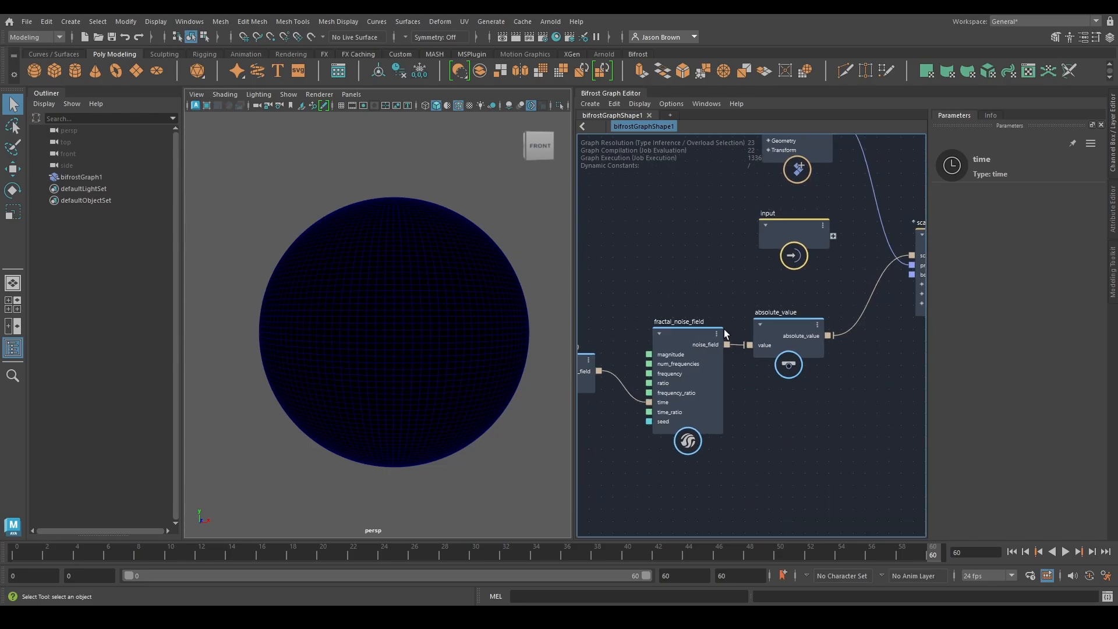
left_click_drag(695, 348, 668, 348)
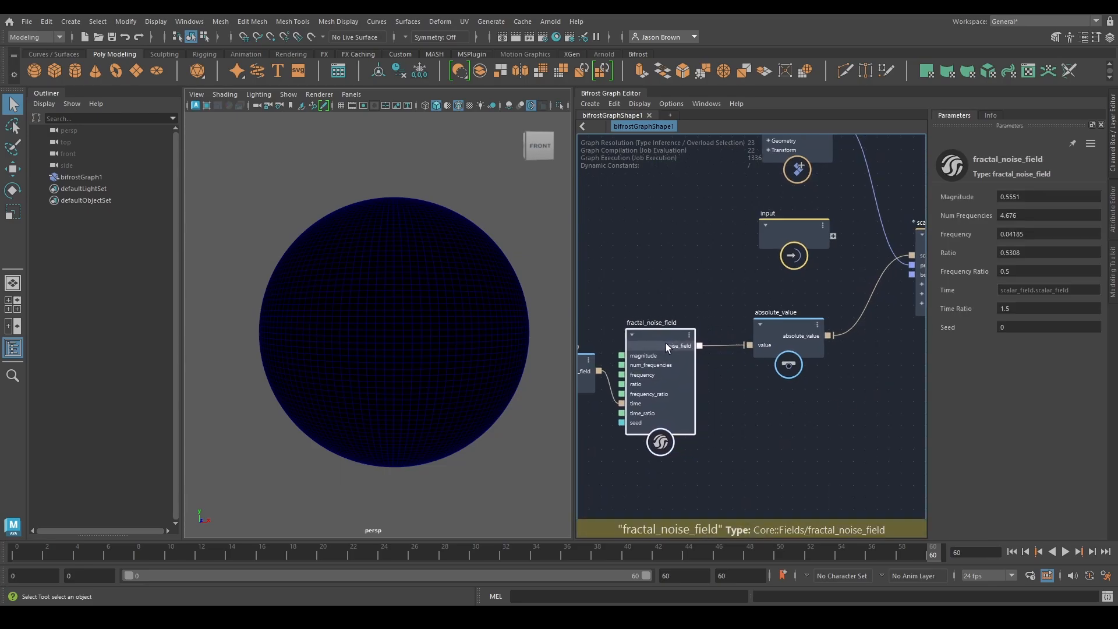
Add a fractal_turbulence_field node and place it directly below the fractal_noise_field node
middle_click_drag(740, 394, 845, 298, "alt")
key("Tab")
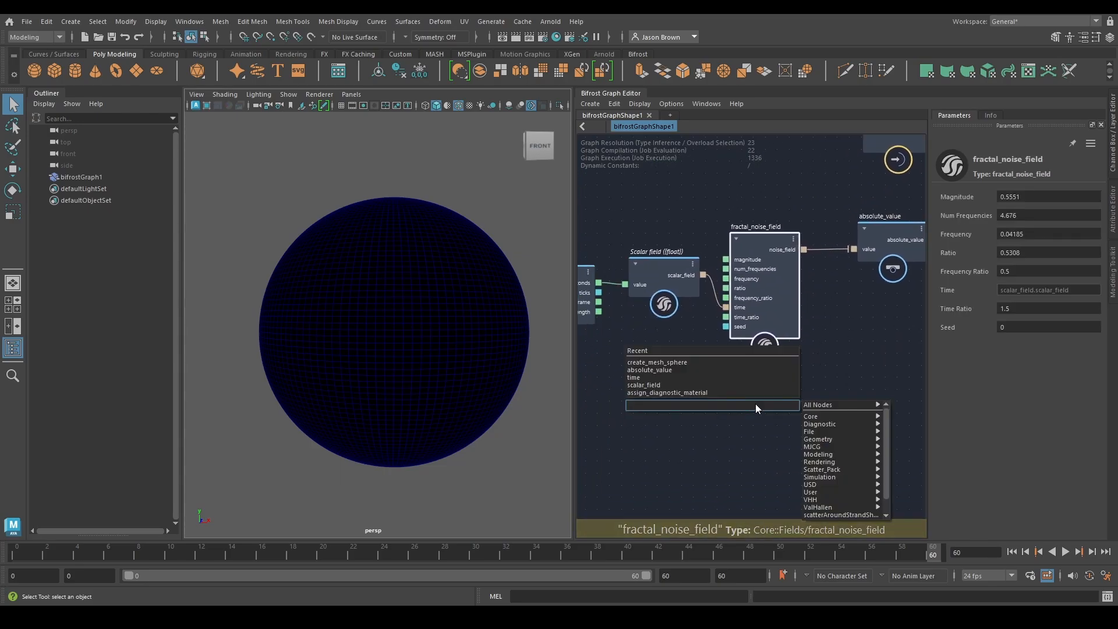
type("ftf")
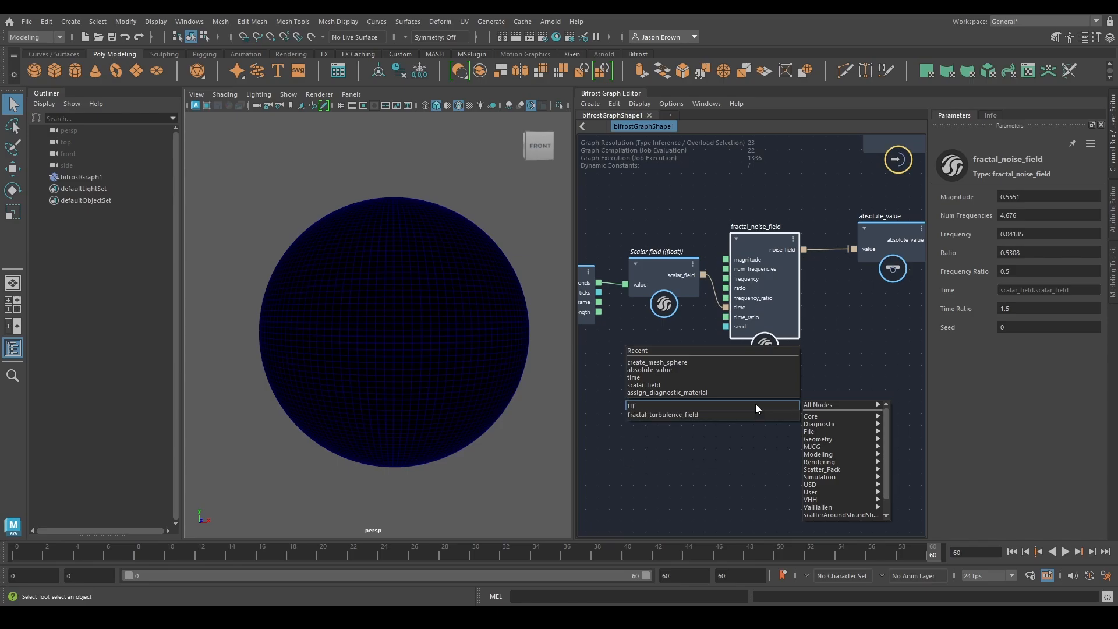
key("Down")
key("Return")
left_click_drag(745, 432, 743, 390)
middle_click_drag(827, 285, 778, 277, "alt")
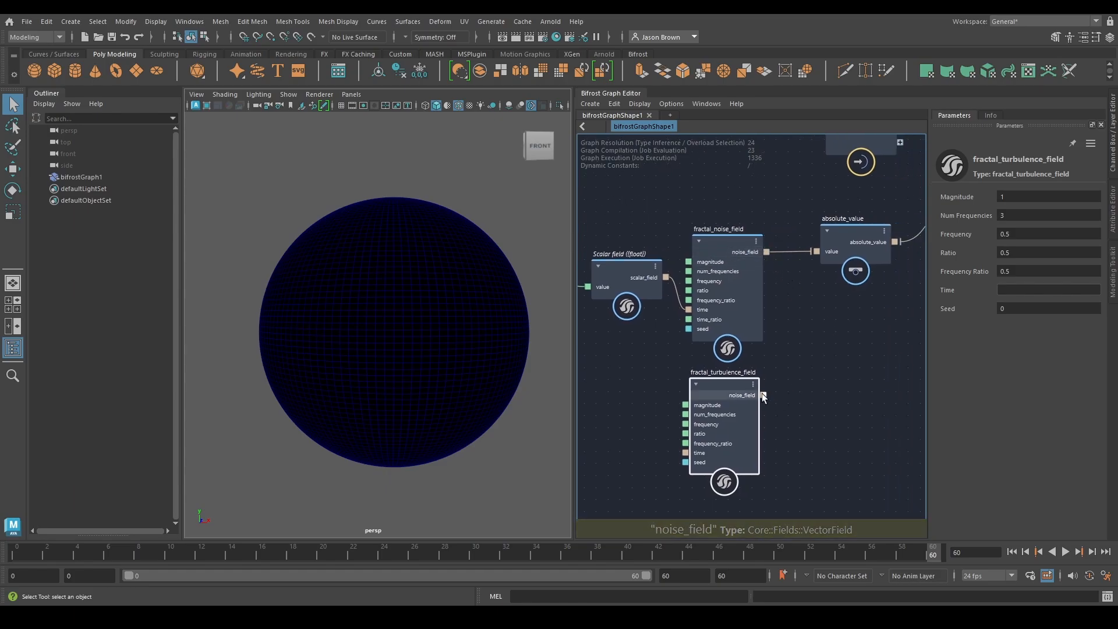
Feed scalar_field into the fractal turbulence field's time port and connect its noise_field output to absolute_value, replacing the fractal noise field's connection
middle_click_drag(625, 357, 704, 352, "alt")
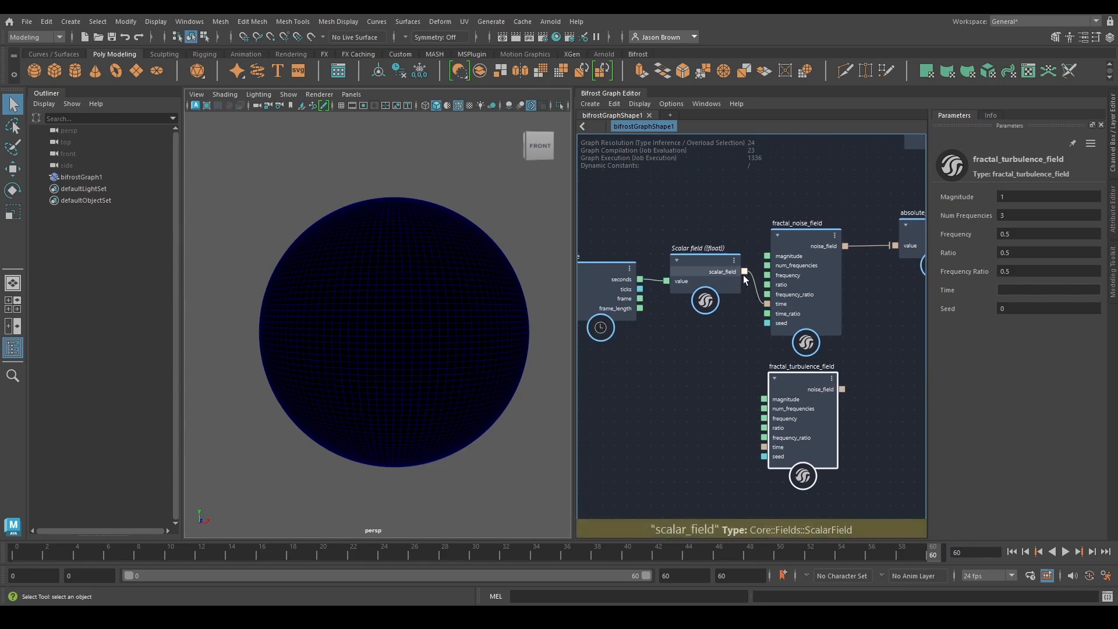
left_click_drag(762, 440, 764, 447)
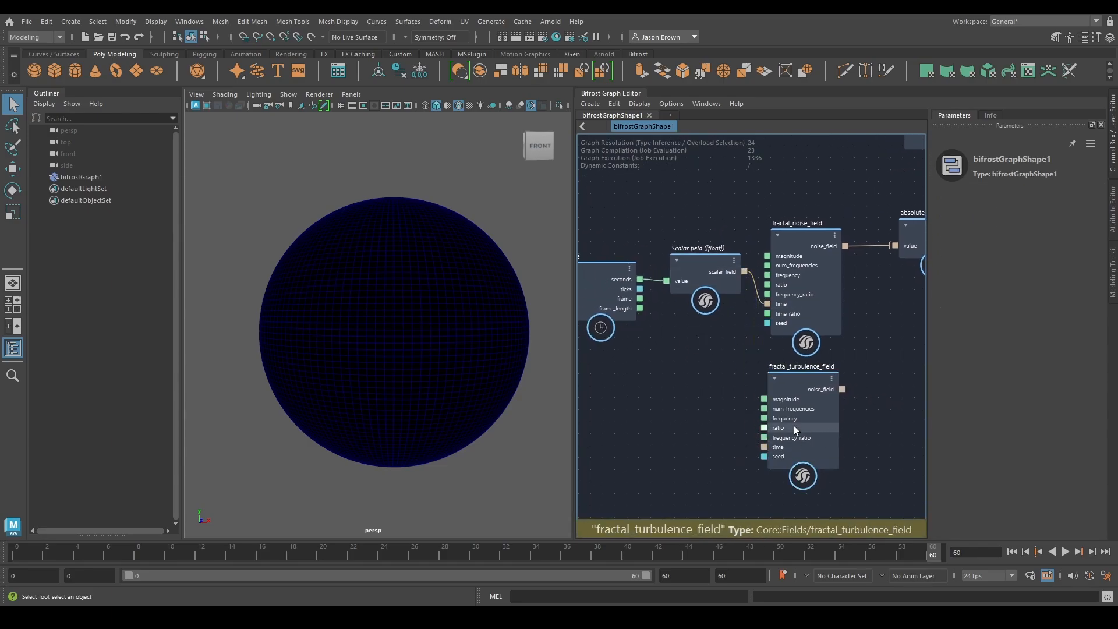
left_click_drag(745, 272, 765, 448)
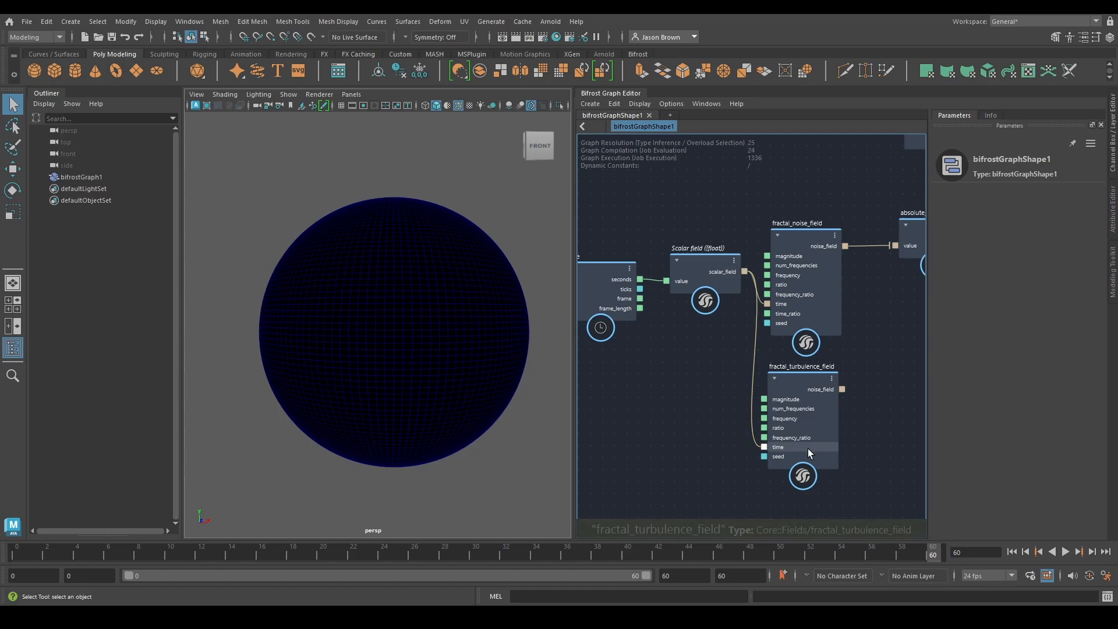
left_click_drag(843, 389, 874, 326)
middle_click_drag(874, 327, 670, 380, "alt")
left_click(692, 304)
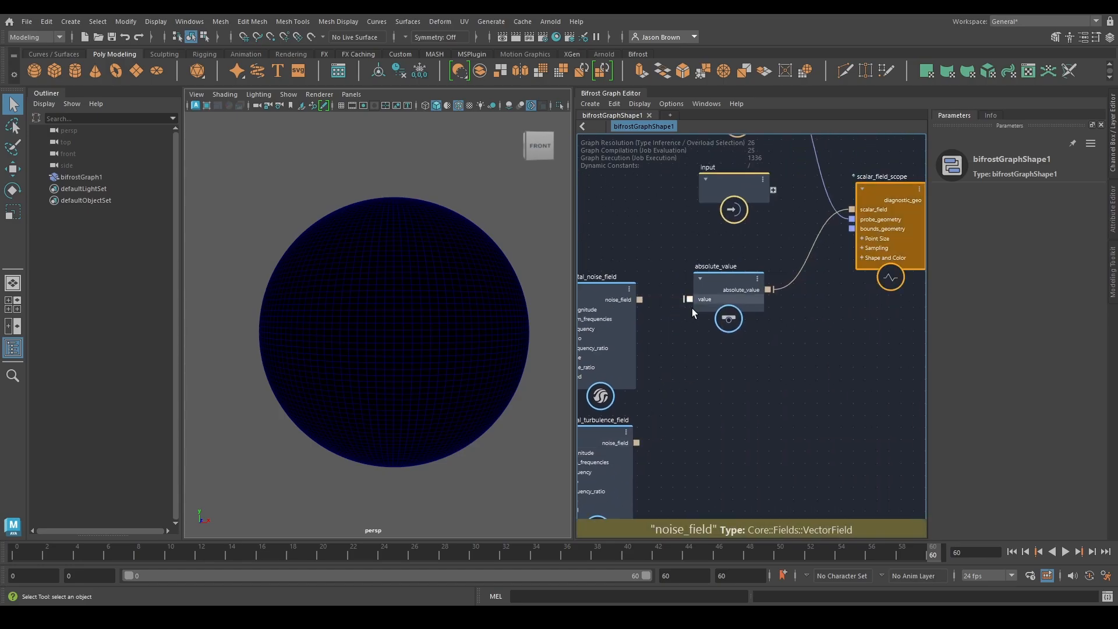
Delete the scalar_field_scope node and feed the absolute_value output into the diagnostic material's emission_color
middle_click_drag(812, 372, 743, 434, "alt")
left_click(820, 268)
key("Delete")
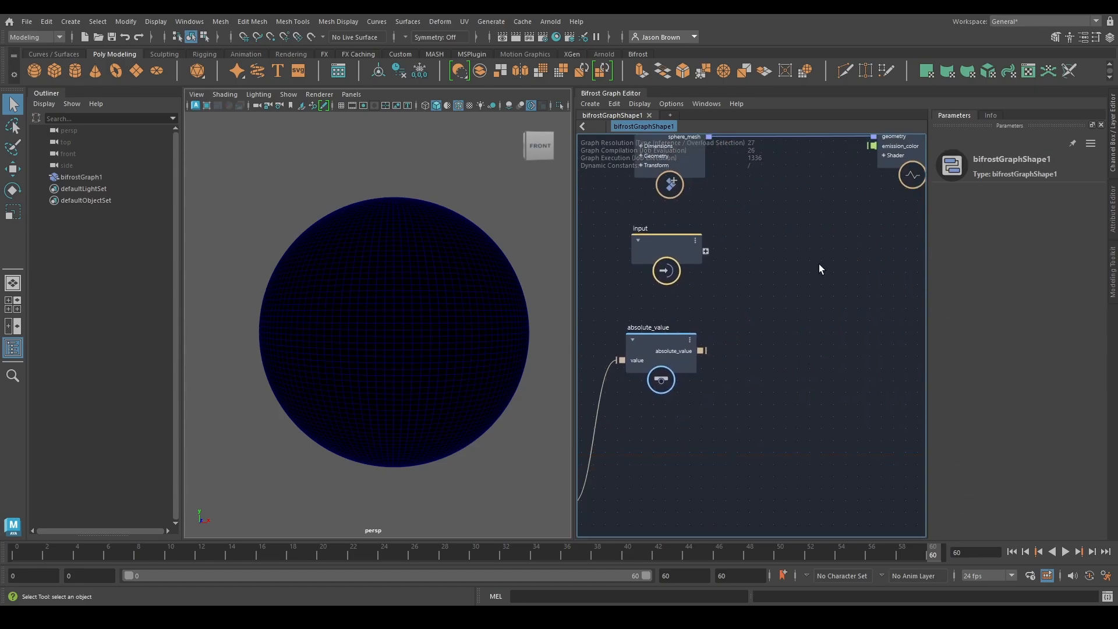
middle_click_drag(794, 290, 733, 385, "alt")
left_click_drag(706, 395, 879, 190)
left_click_drag(361, 369, 684, 362, "alt")
Rearrange the graph so the disconnected fractal_noise_field node sits in free space above the absolute_value node
left_click_drag(789, 389, 535, 355, "alt")
middle_click_drag(639, 424, 842, 369, "alt")
left_click_drag(733, 378, 724, 203)
middle_click_drag(782, 237, 651, 353, "alt")
left_click_drag(751, 274, 753, 99)
left_click_drag(752, 340, 938, 127)
middle_click_drag(743, 271, 788, 299, "alt")
left_click_drag(656, 355, 686, 319)
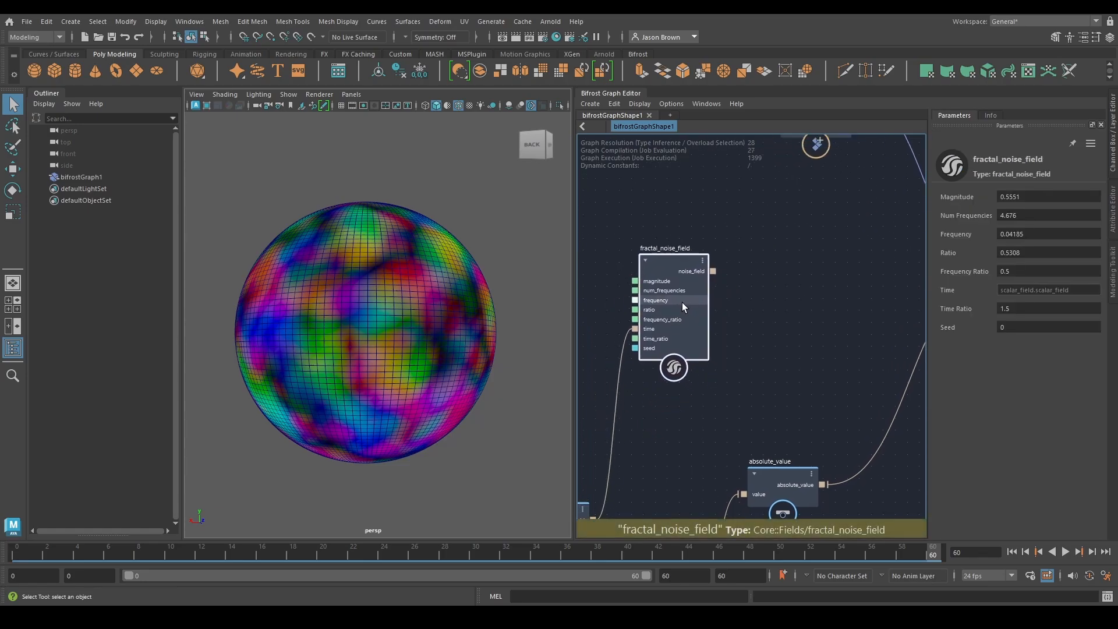
Add a scalar_to_vector3 node and place it beside the fractal_noise_field node's output
middle_click_drag(782, 320, 729, 340, "alt")
key("Tab")
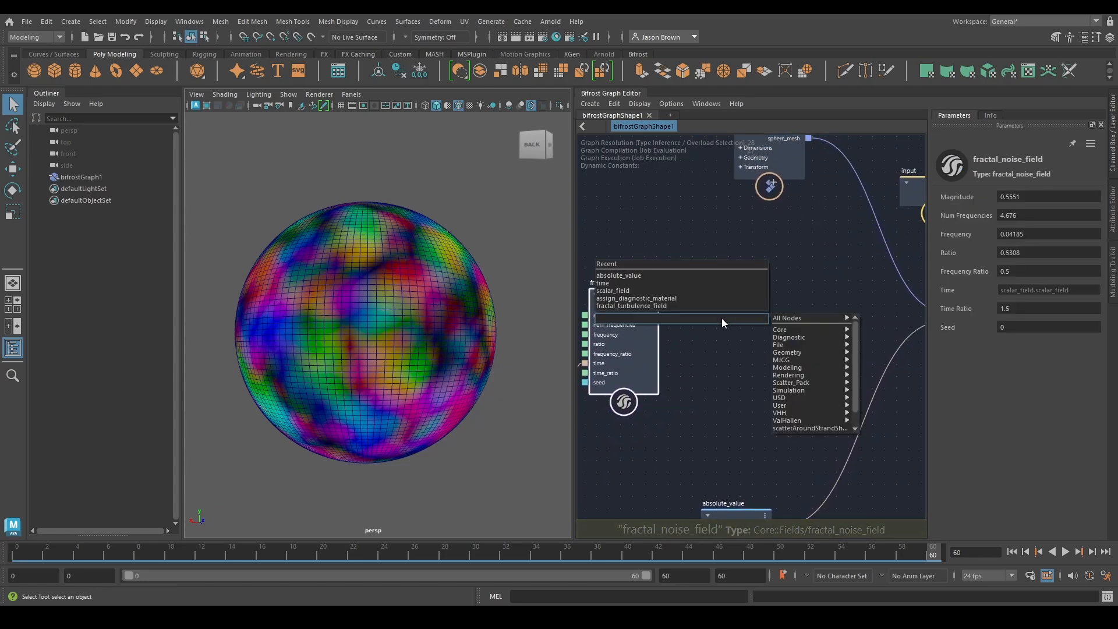
type("stv")
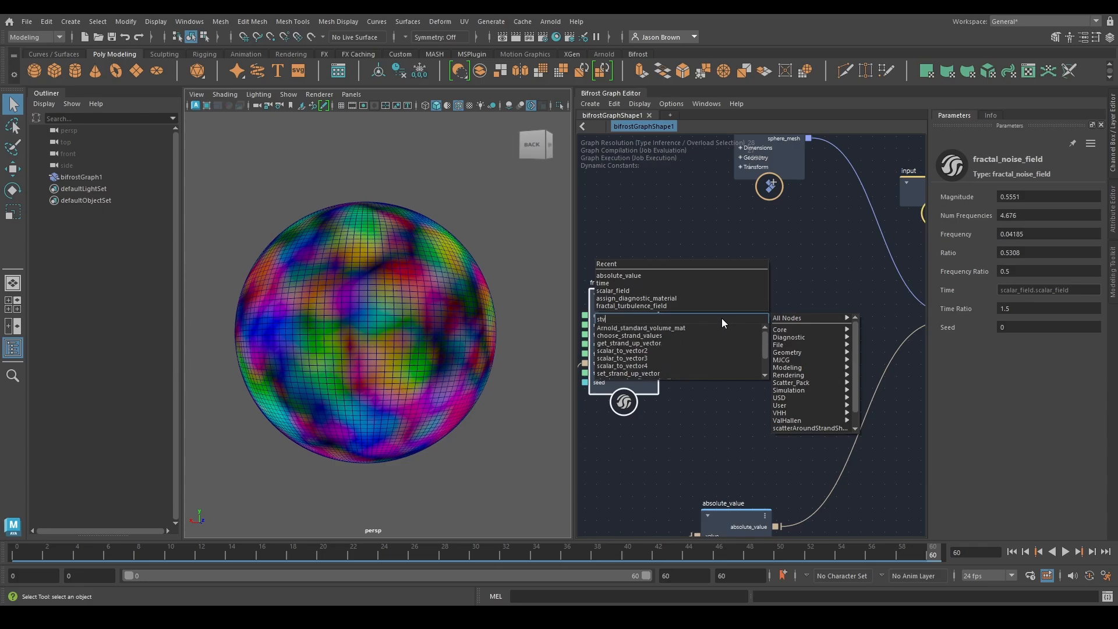
key("Down")
key("Down")
key("Down")
key("Down")
key("Down")
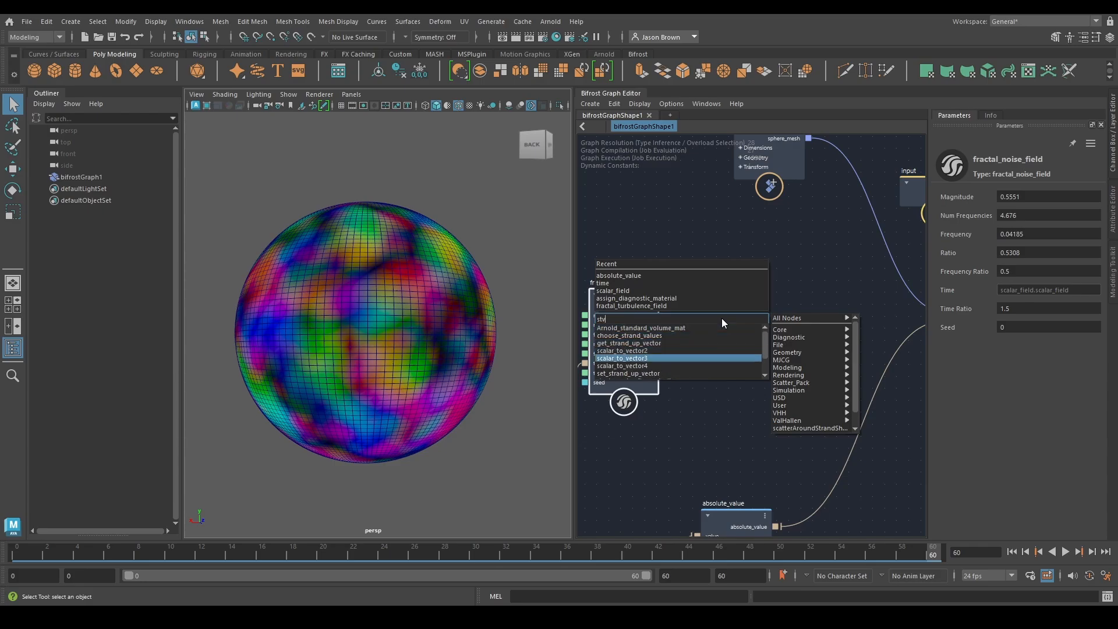
key("Return")
left_click_drag(731, 340, 744, 289)
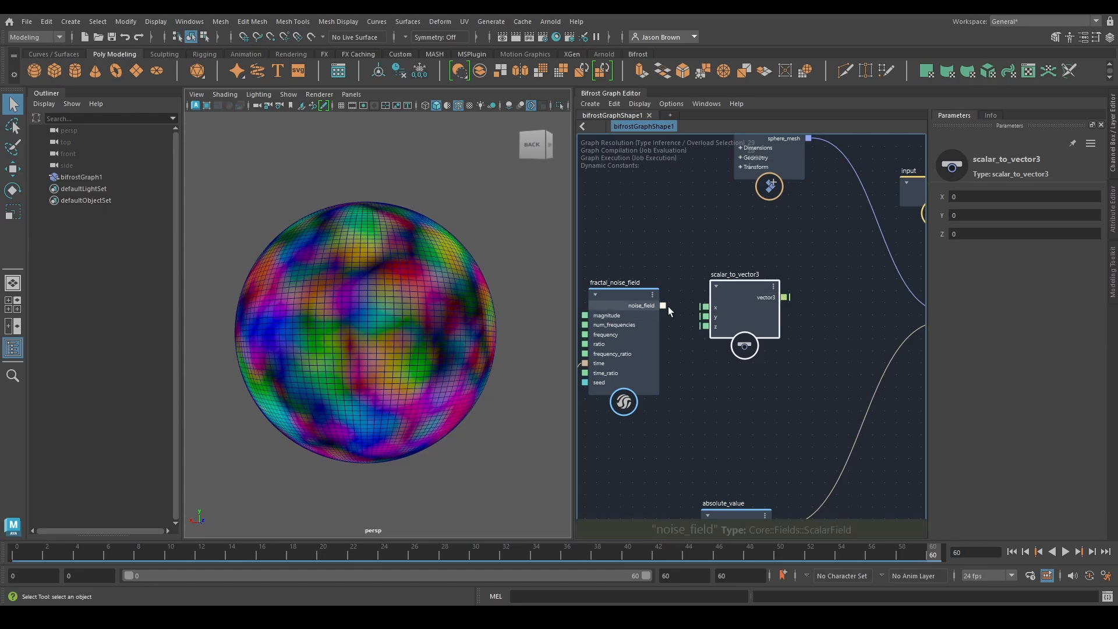
Connect the fractal noise field's output to scalar_to_vector3's X, Y and Z, and feed vector3 into the diagnostic material's emission_color
left_click_drag(665, 306, 705, 326)
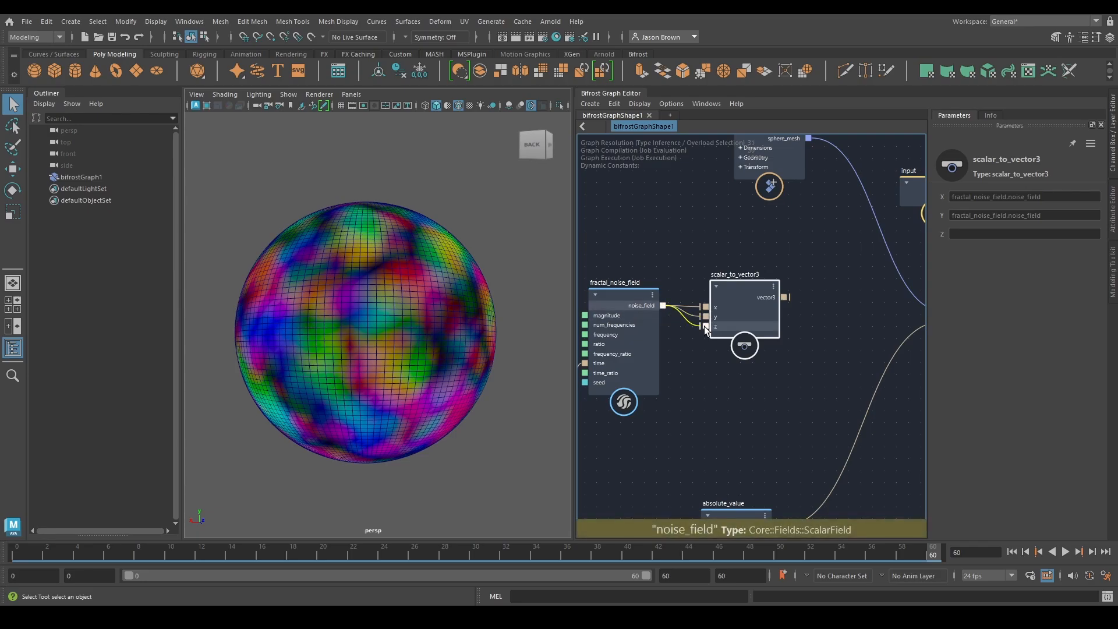
left_click_drag(785, 296, 735, 325)
mouse_move(314, 357)
left_mouse_down("alt")
mouse_move(619, 362)
mouse_move(316, 360)
left_mouse_up("alt")
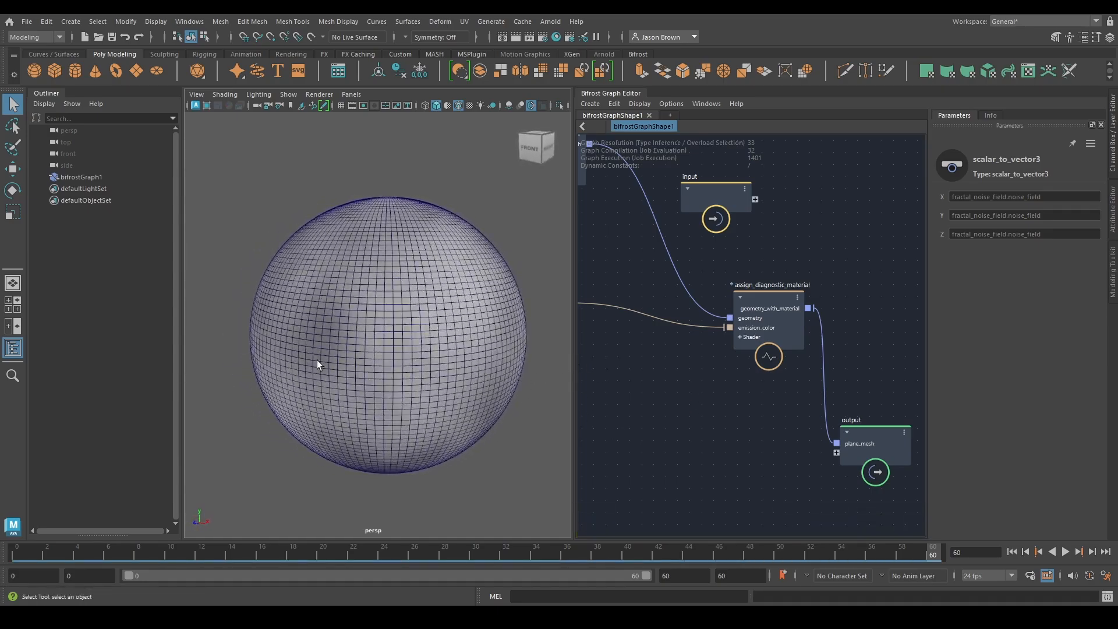
Play the animation to check the fractal noise emission on the sphere, and stop the playback
left_click(1065, 551)
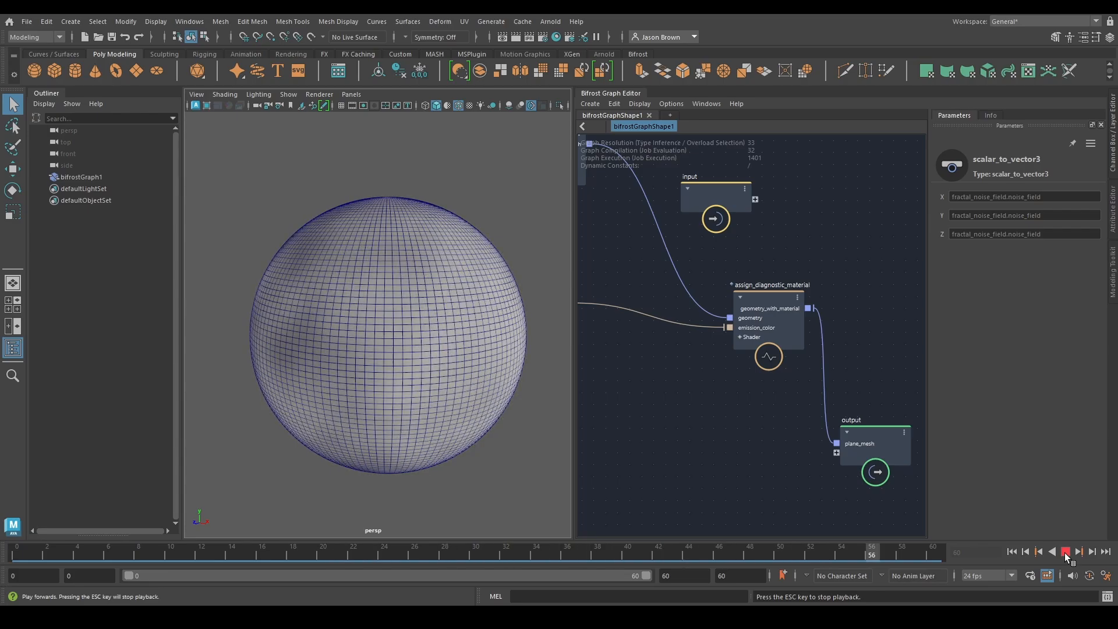
scroll(733, 451, "down", 4)
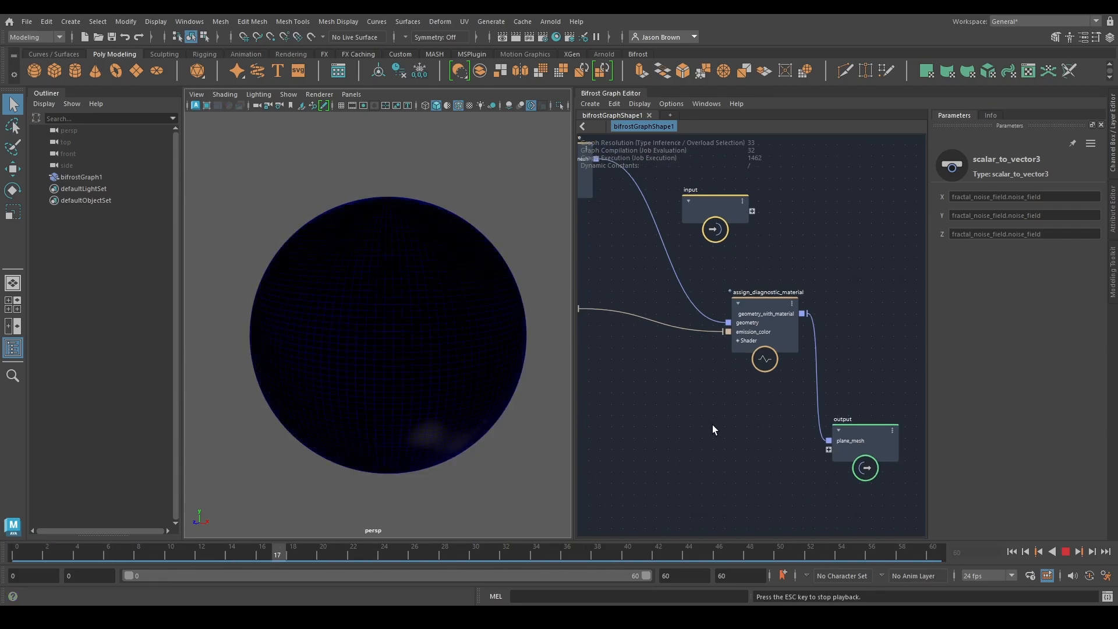
left_click(1065, 552)
Feed the absolute_value output into the diagnostic material's emission_color and play the animation to check the turbulence on the sphere
middle_click_drag(704, 445, 840, 401)
middle_click_drag(757, 453, 780, 408)
middle_click_drag(713, 451, 746, 419)
left_click(686, 409)
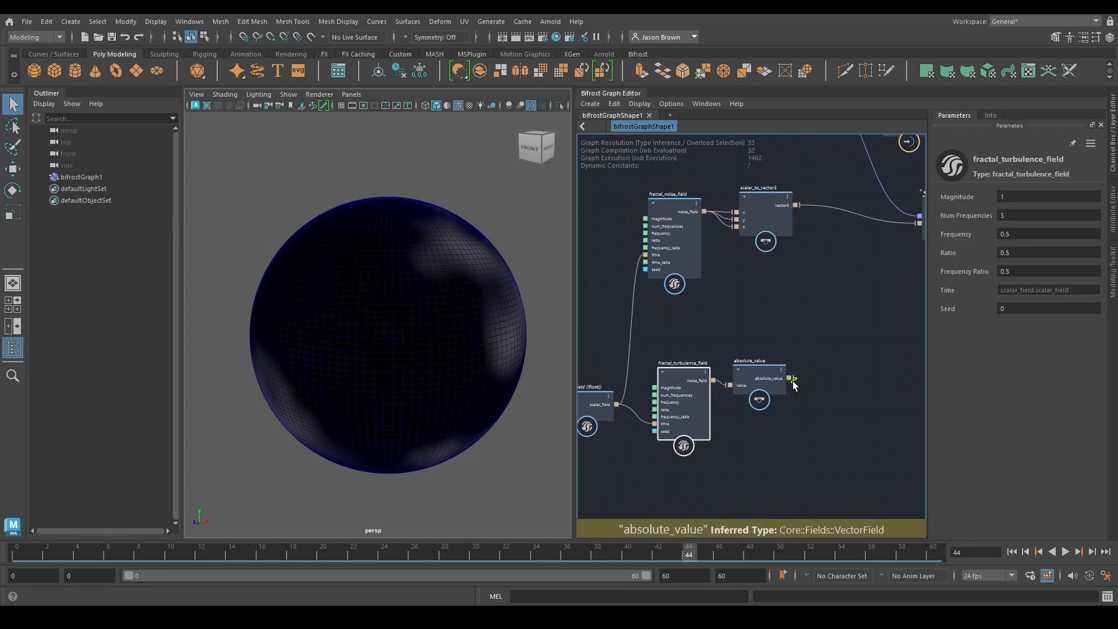
left_click_drag(791, 378, 738, 303)
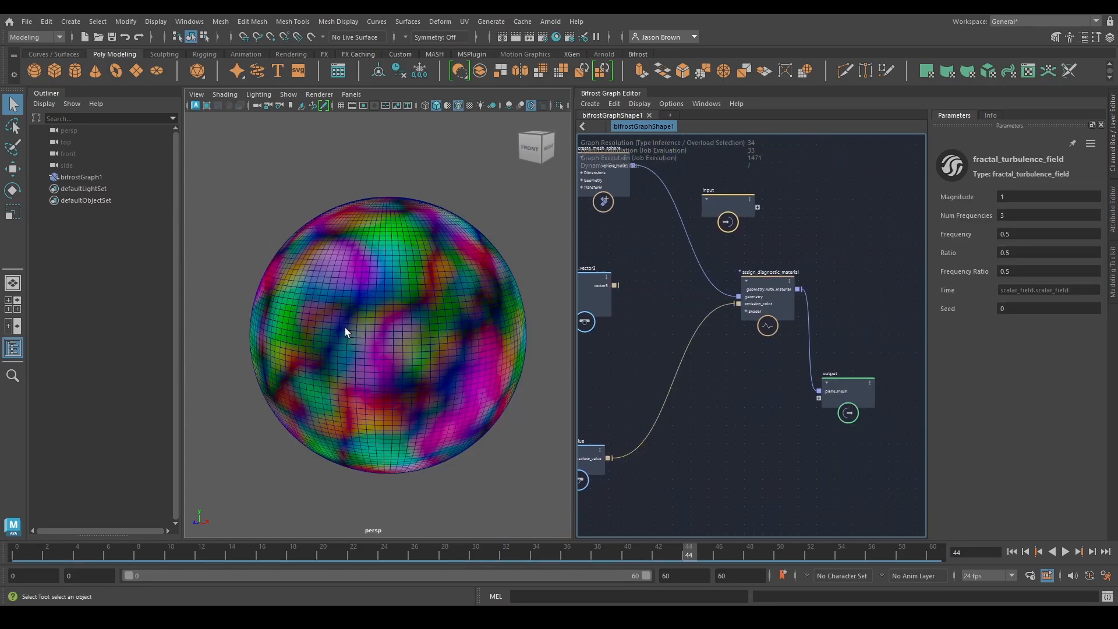
left_click_drag(344, 327, 459, 334, "alt")
left_click(1065, 552)
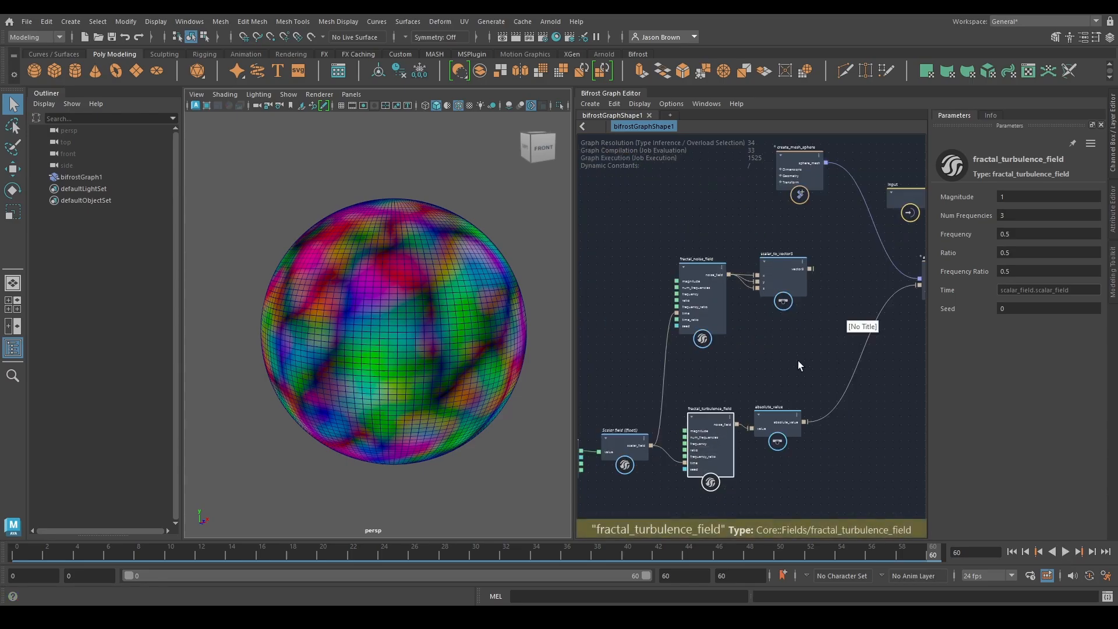
Collapse the graph's nodes and line up the time and scalar_field nodes beside the fractal_turbulence_field node
scroll(773, 382, "down", 2)
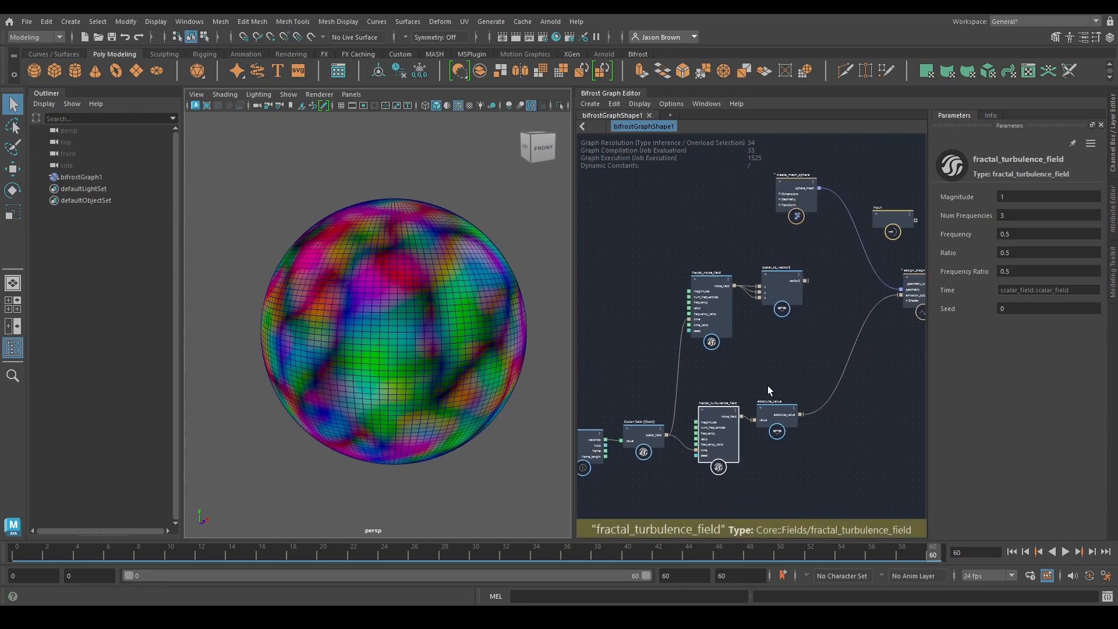
middle_click_drag(764, 391, 739, 426, "alt")
mouse_move(800, 410)
middle_mouse_down("alt")
mouse_move(666, 392)
mouse_move(886, 379)
mouse_move(798, 411)
middle_mouse_up("alt")
left_click_drag(662, 439, 658, 404)
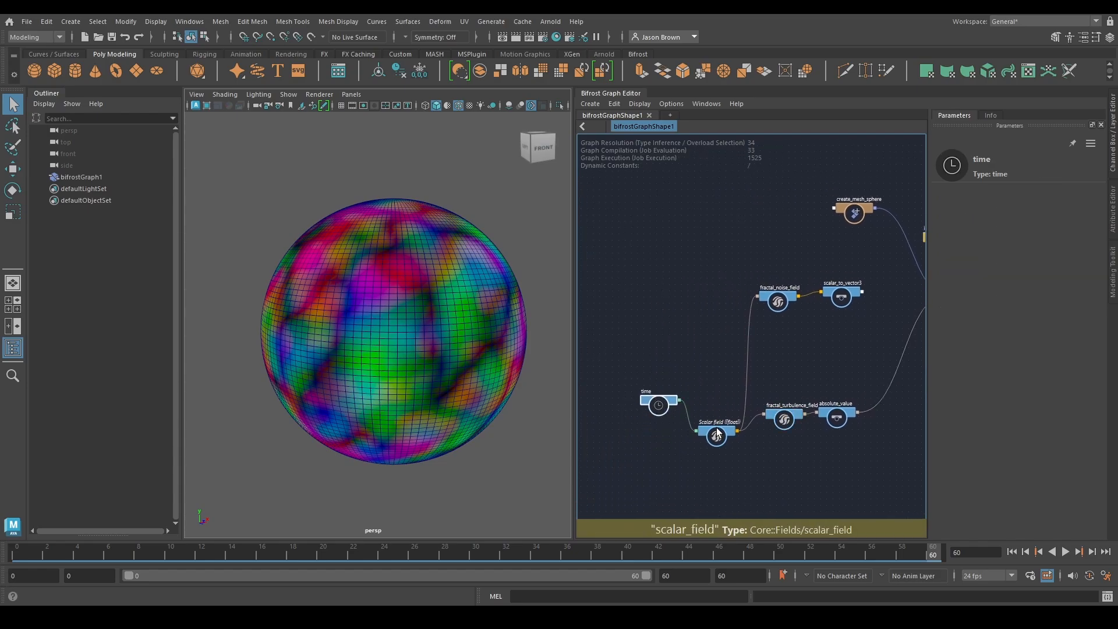
left_click_drag(716, 436, 715, 402)
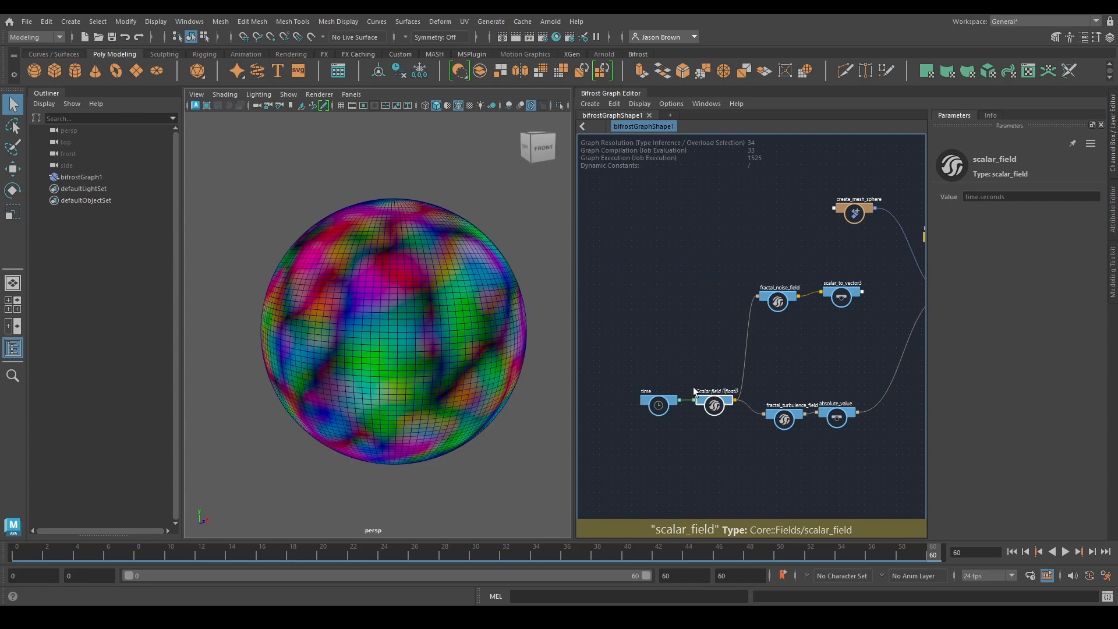
middle_click_drag(789, 372, 735, 370, "alt")
scroll(761, 348, "down", 2)
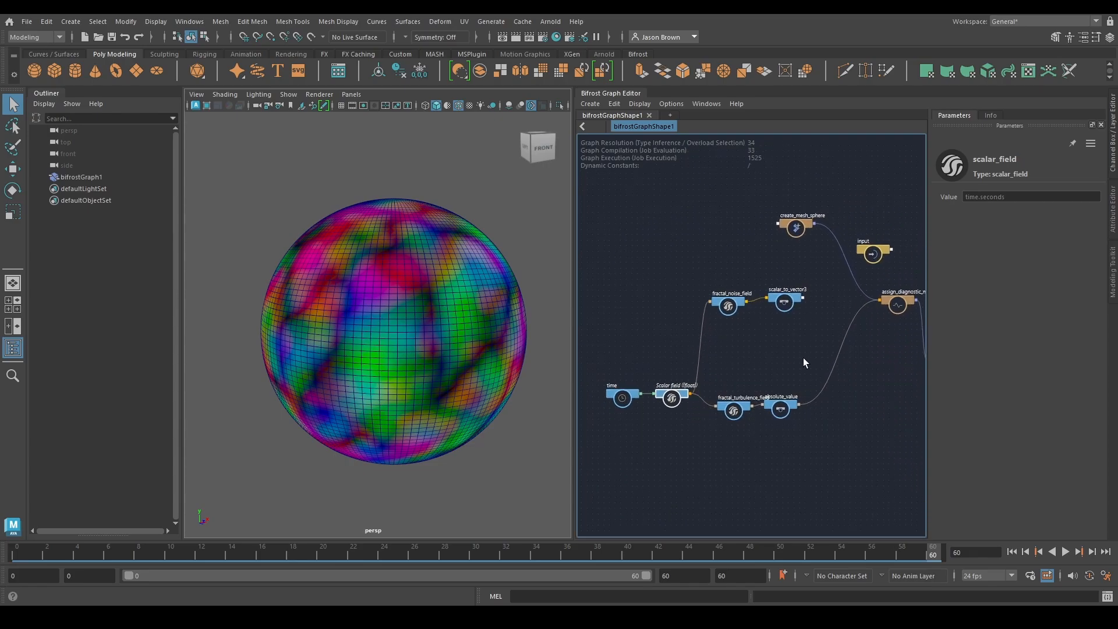
scroll(803, 358, "up", 2)
middle_click_drag(860, 374, 820, 376, "alt")
scroll(804, 358, "down", 2)
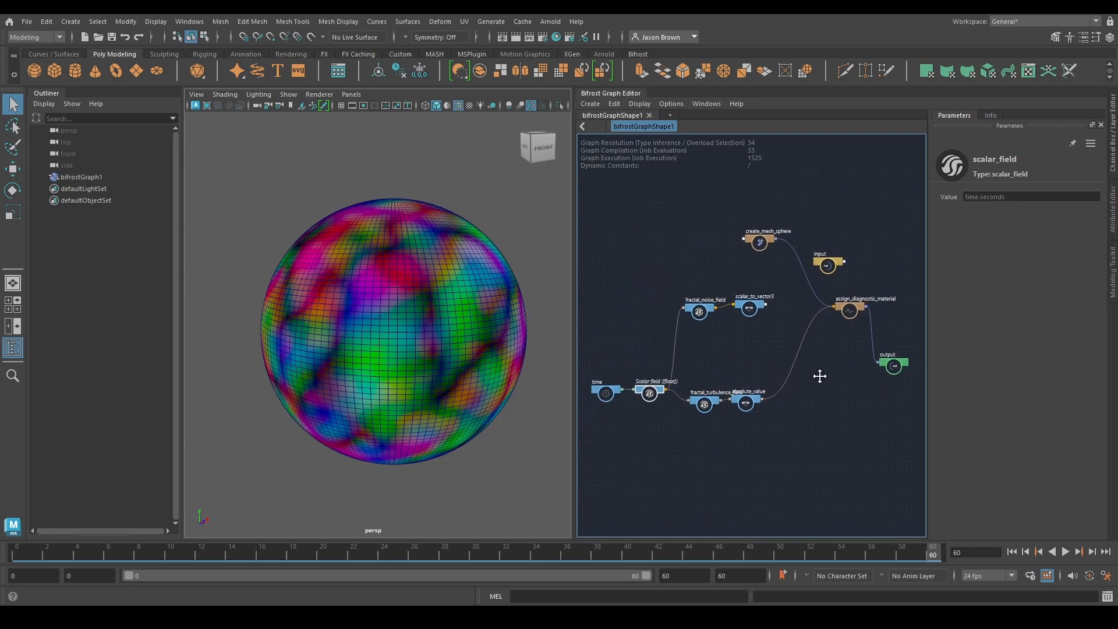
Start a new scene without saving the current one and create a new Bifrost graph in it
key("ctrl+n")
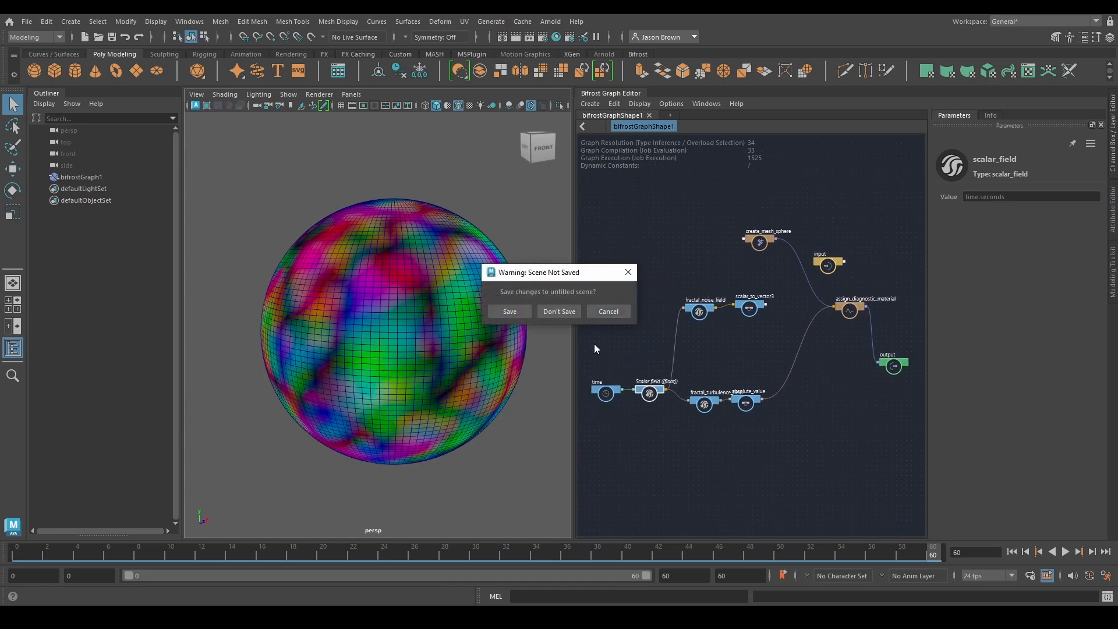
left_click(557, 312)
left_click(661, 425)
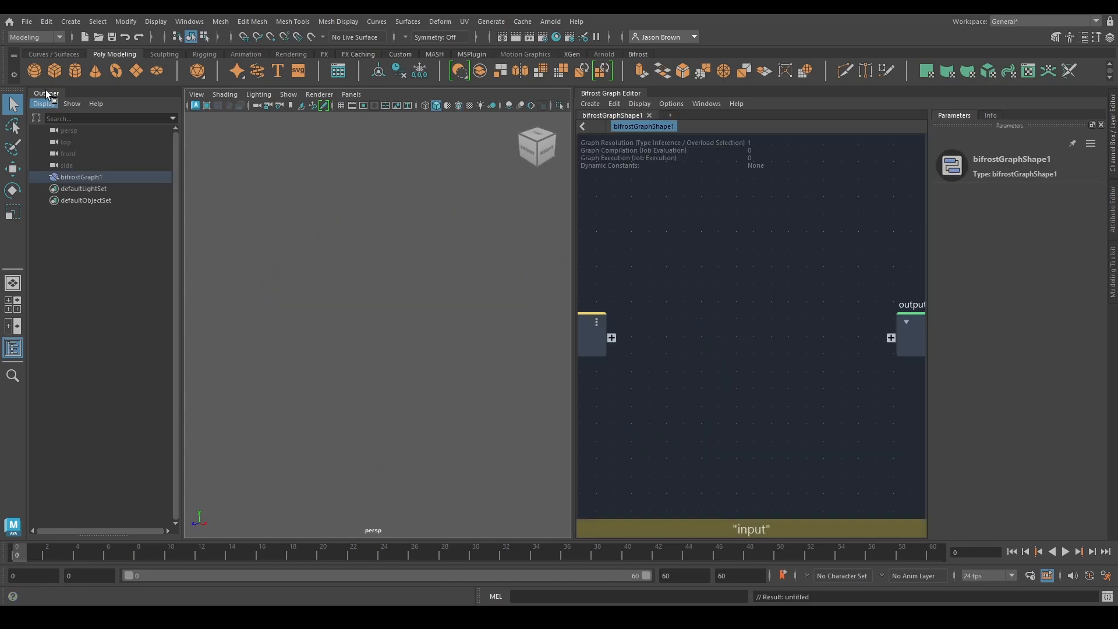
Create a polygon plane and set its width and height to 25
left_click(137, 71)
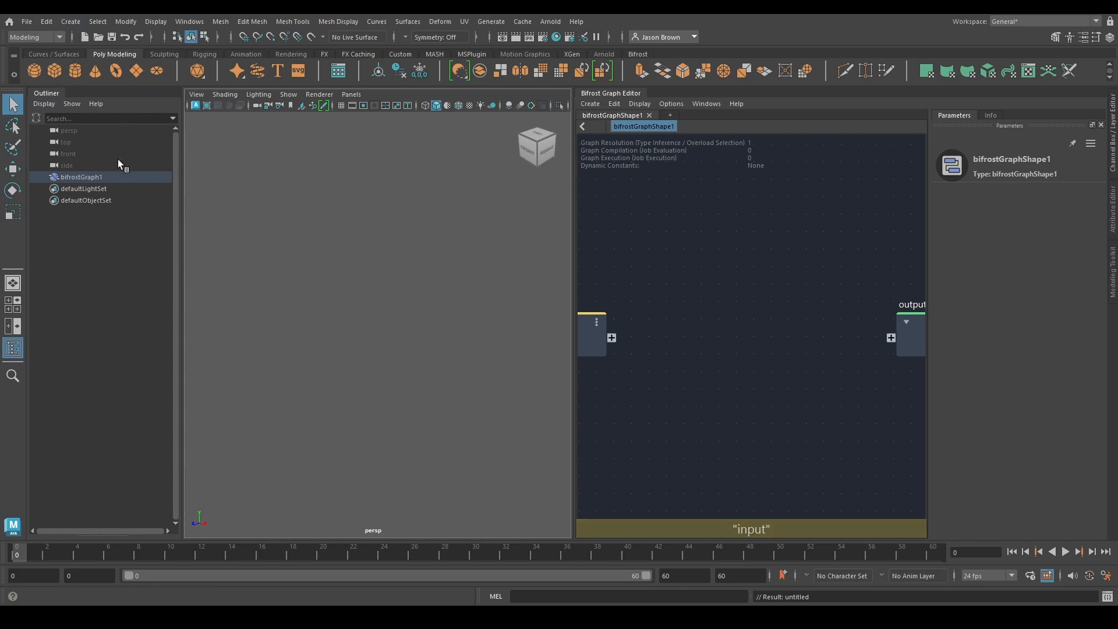
left_click(1113, 164)
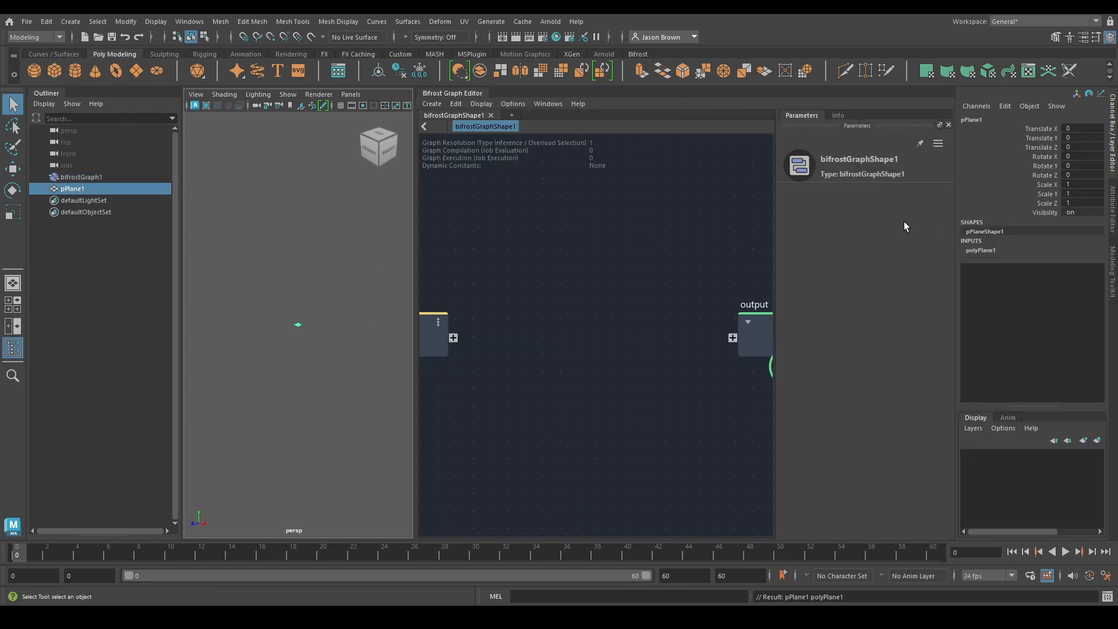
left_click(1004, 249)
left_click(1083, 268)
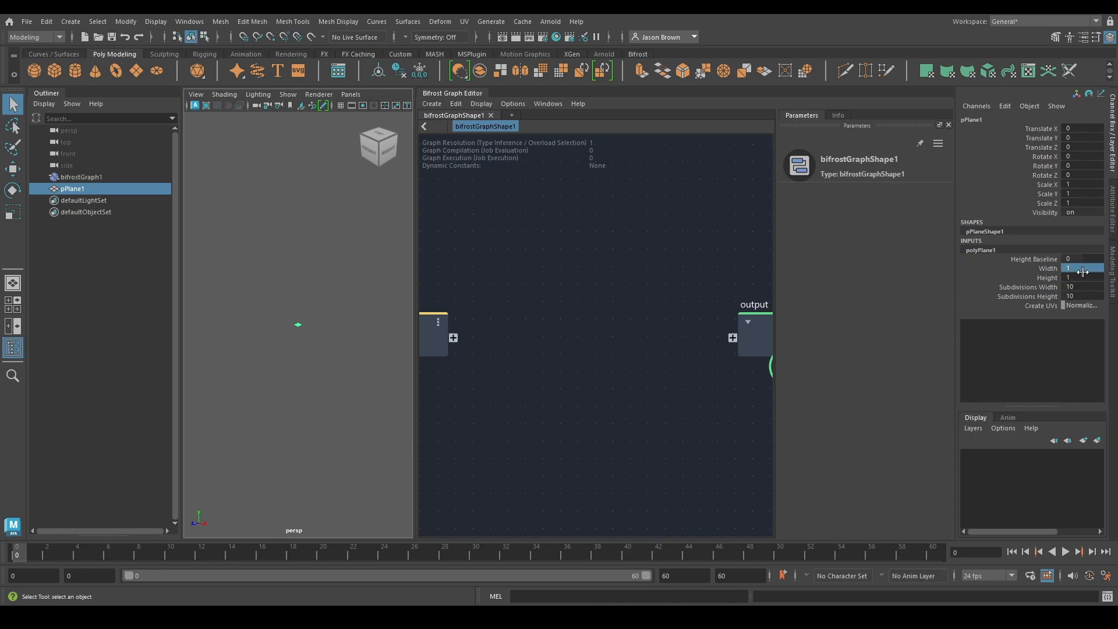
type("25")
key("Return")
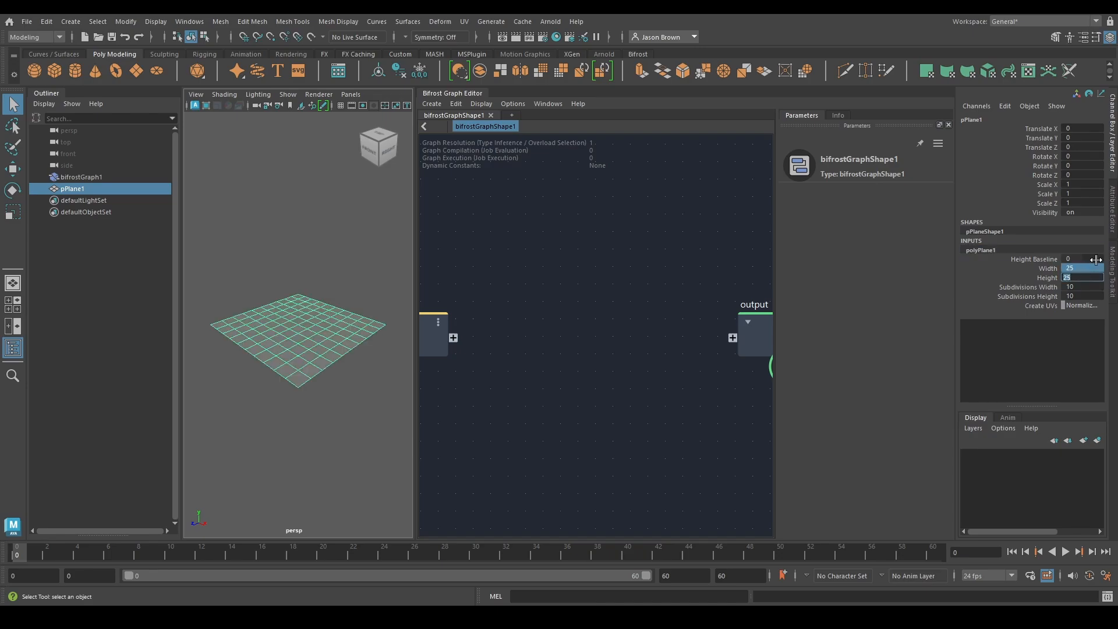
Set the polygon plane's Subdivisions Width and Subdivisions Height to 39, and enlarge the viewport showing it
left_click_drag(1035, 288, 1032, 298)
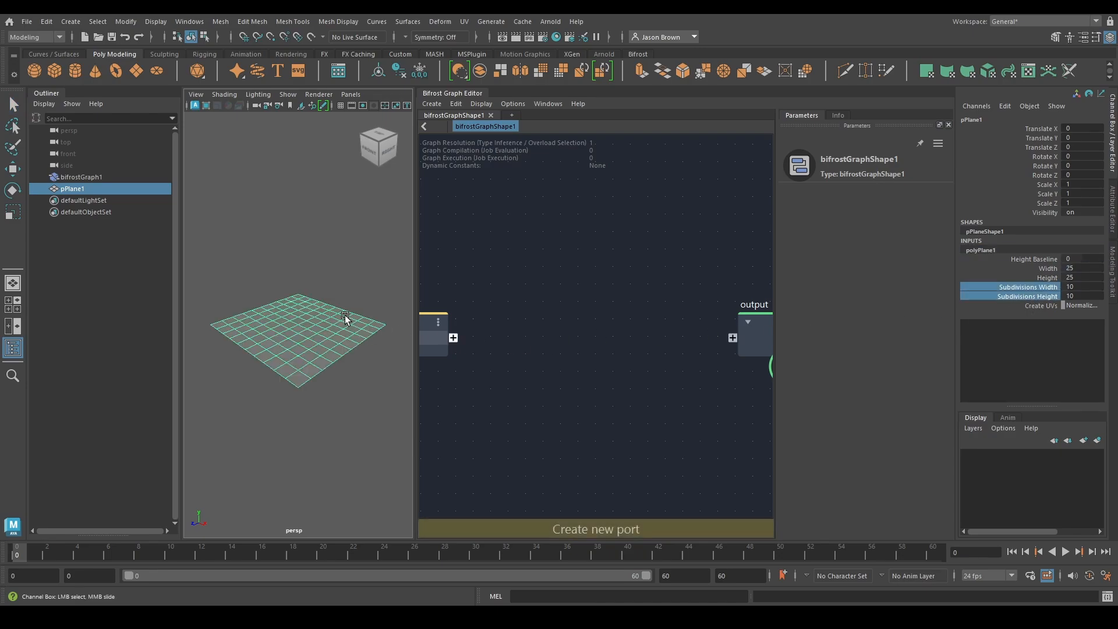
middle_click_drag(194, 263, 386, 259)
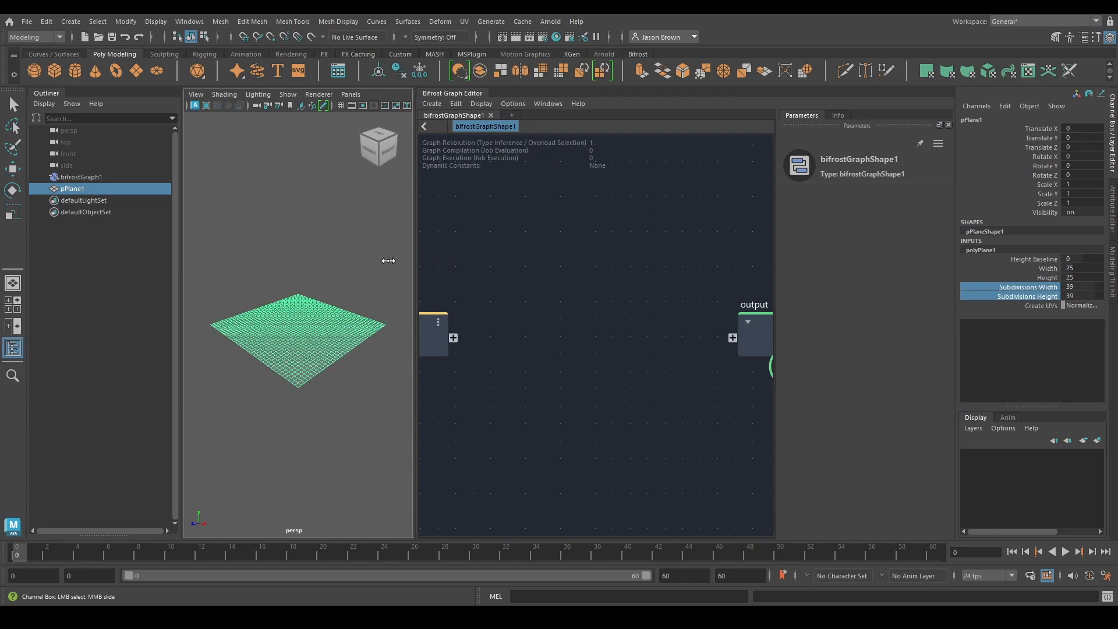
left_click_drag(415, 208, 575, 229)
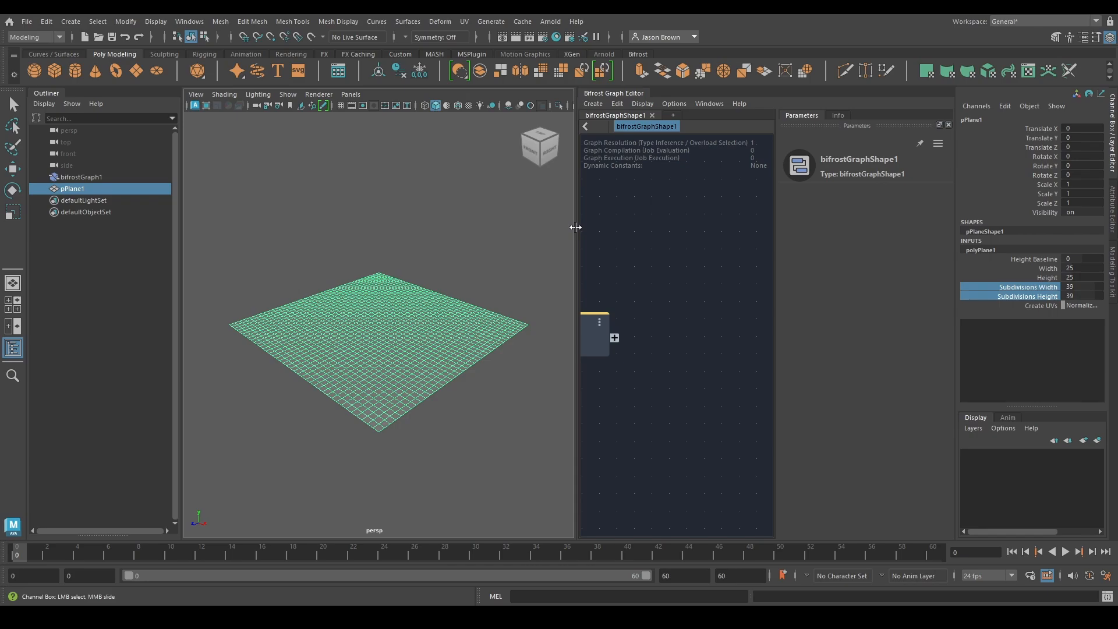
left_click(530, 104)
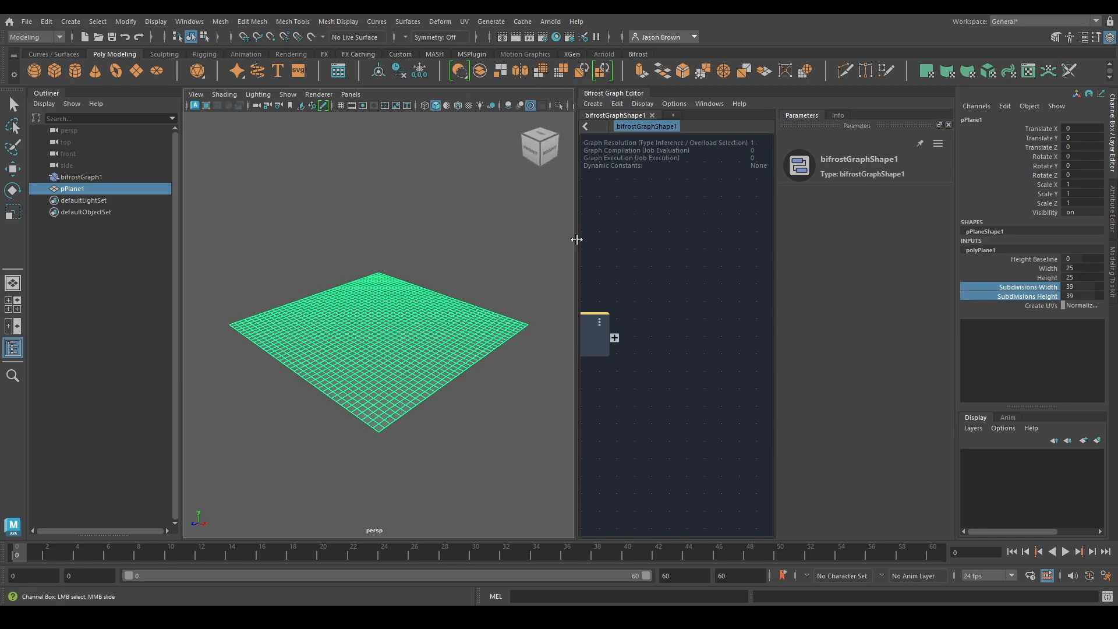
left_click_drag(577, 239, 529, 233)
right_click_drag(436, 312, 401, 314, "alt")
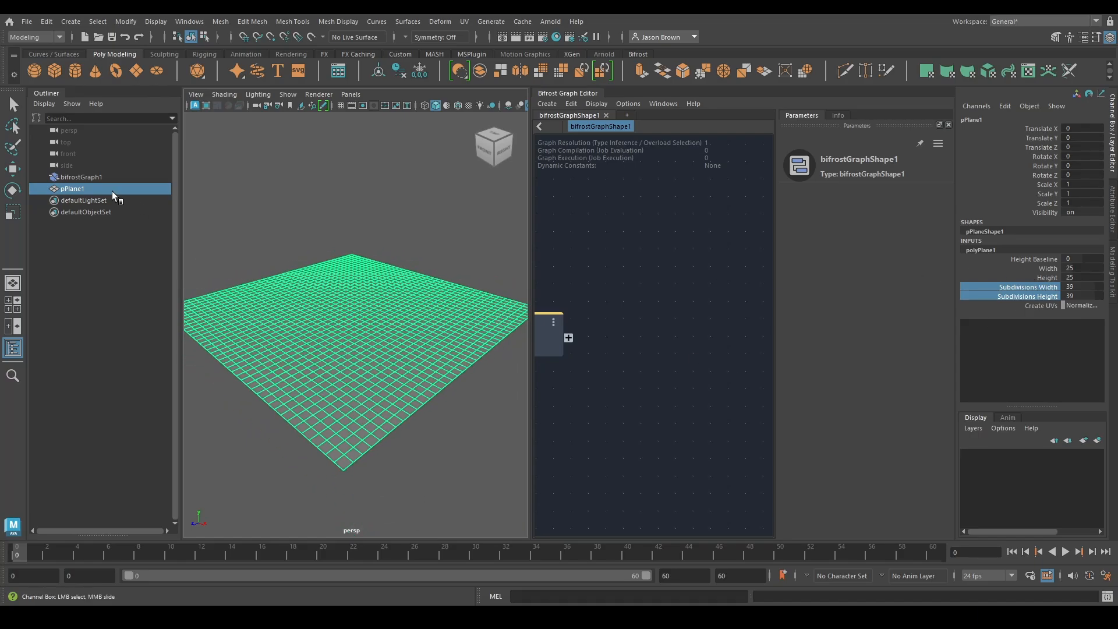
Bring pPlane1 into the Bifrost graph as a mesh input node
left_click_drag(115, 195, 617, 313)
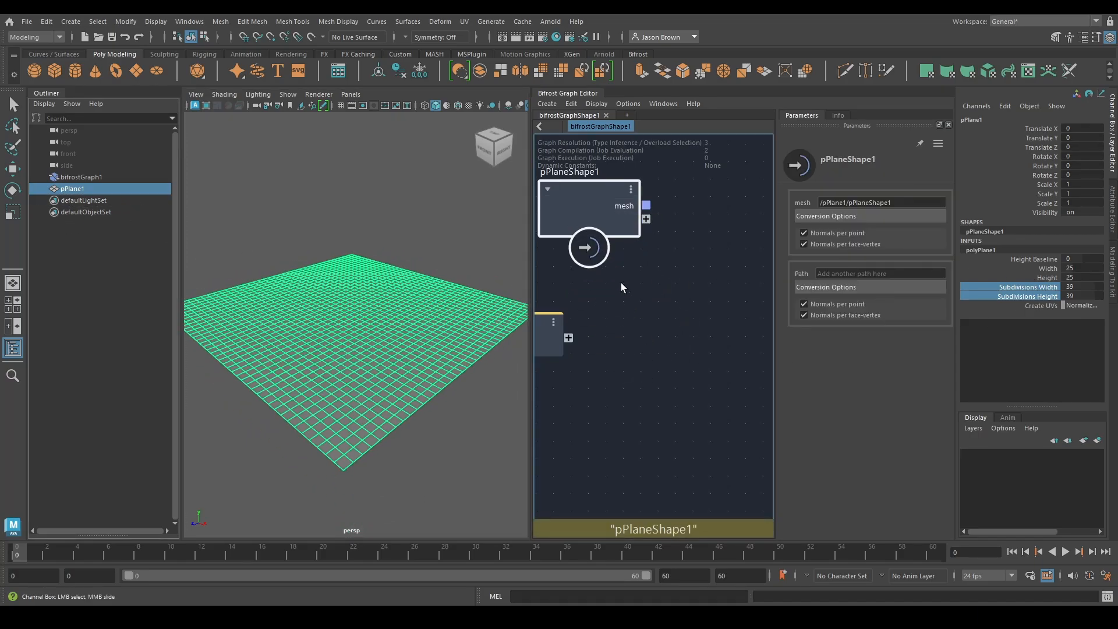
right_click_drag(663, 367, 618, 385, "alt")
middle_click_drag(618, 385, 626, 352, "alt")
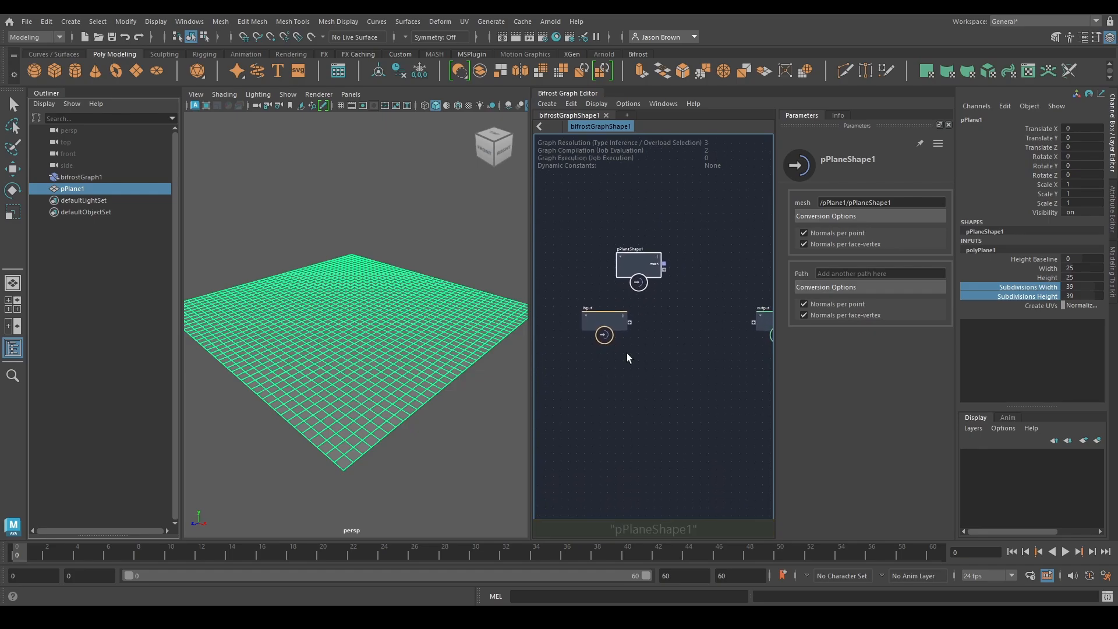
Add a create_mesh_plane node and place it below the pPlaneShape1 node
key("Tab")
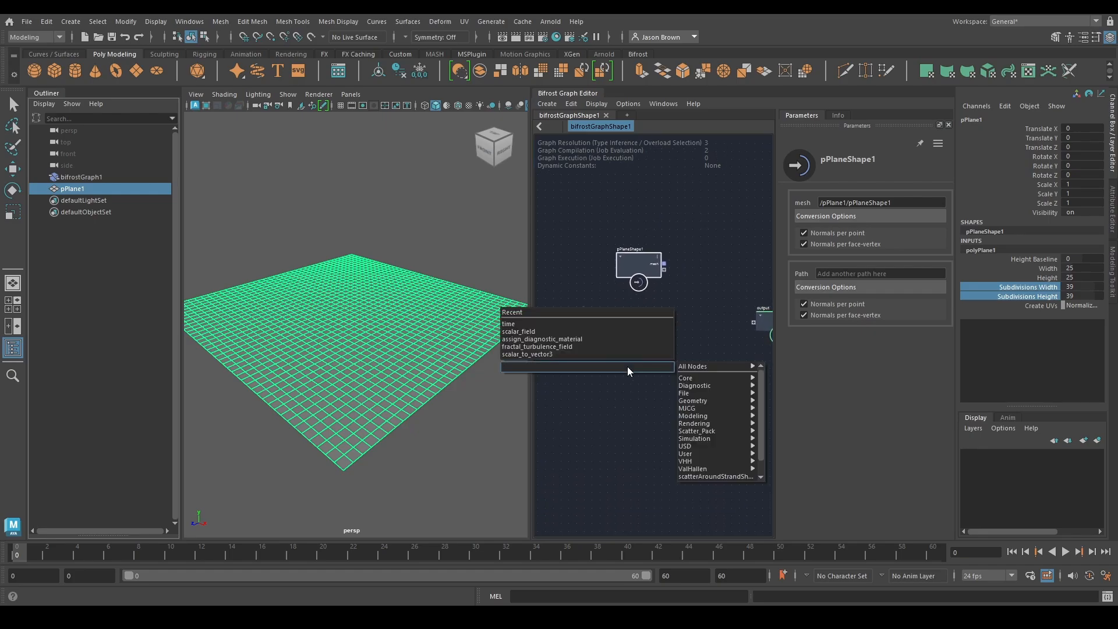
type("cmpla")
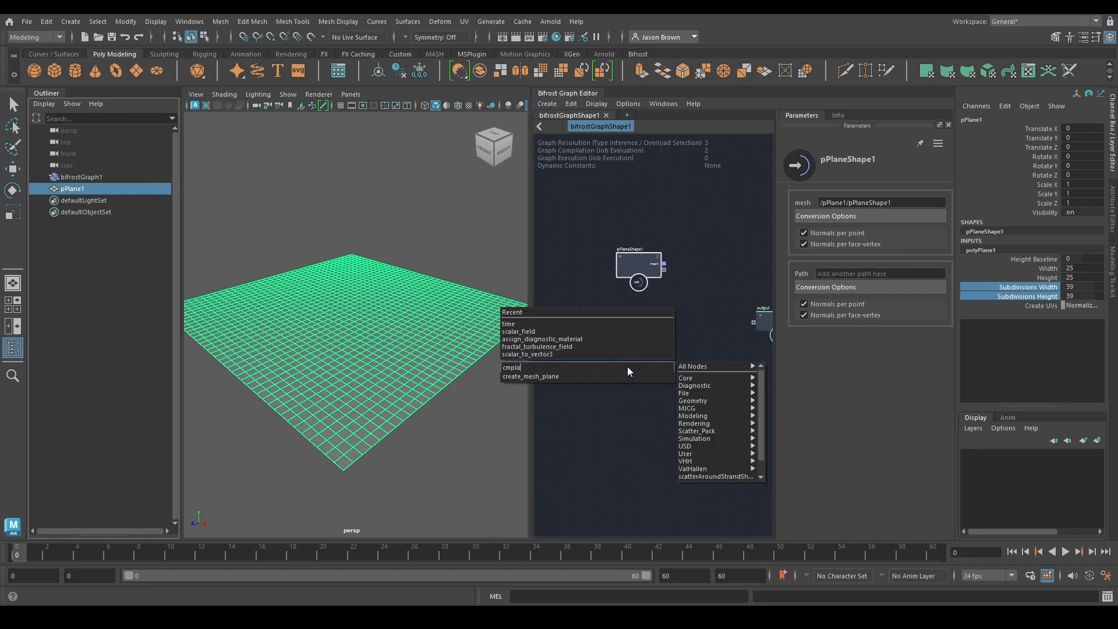
key("Return")
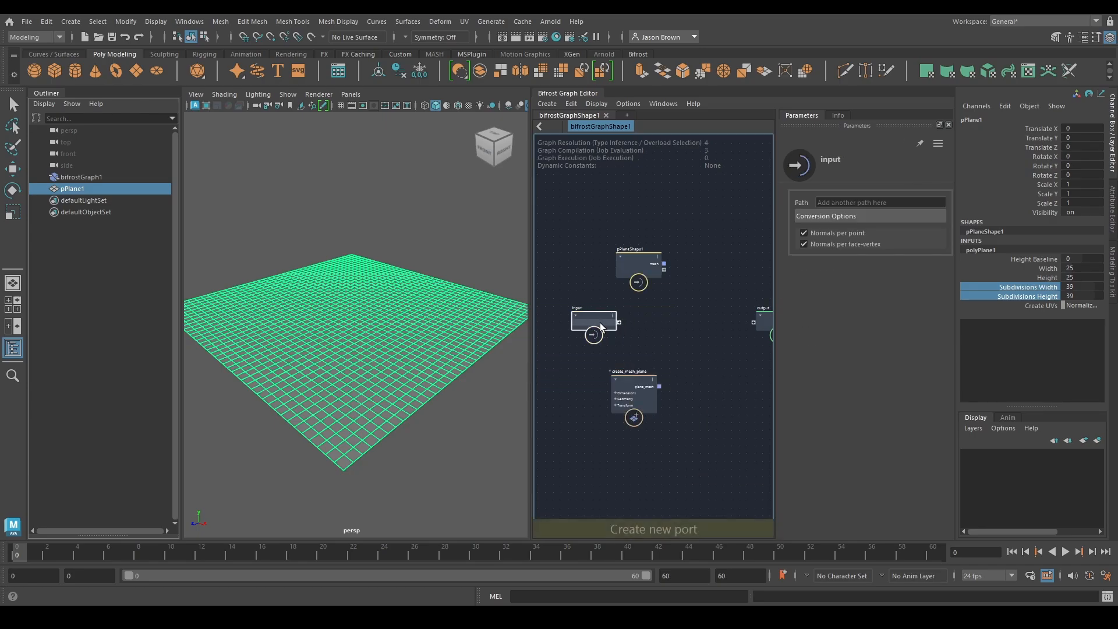
left_click_drag(643, 390, 651, 348)
Set create_mesh_plane's length and width to 25 and its length and width segments to 39
left_click(869, 215)
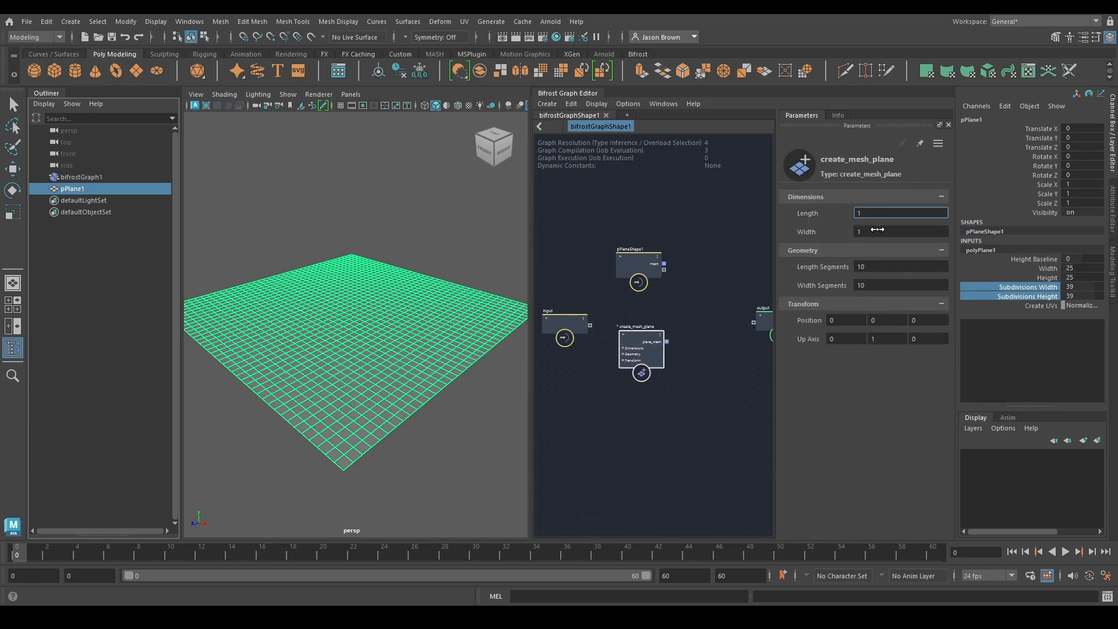
left_click(879, 232, "shift")
type("25")
key("Return")
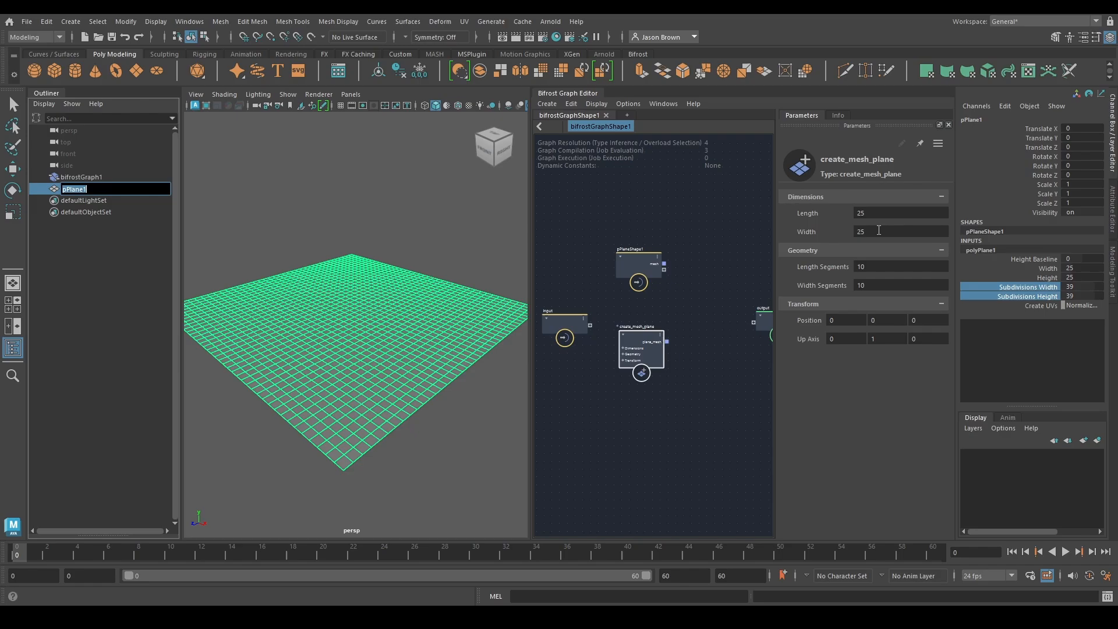
left_click(861, 268)
left_click(876, 285, "shift")
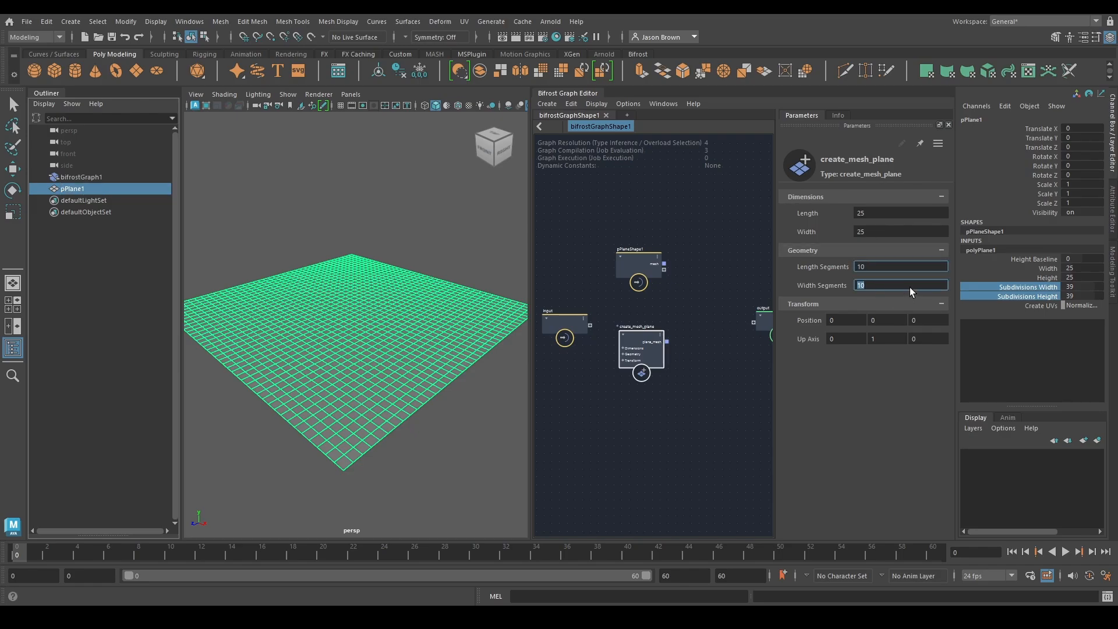
type("39")
key("Return")
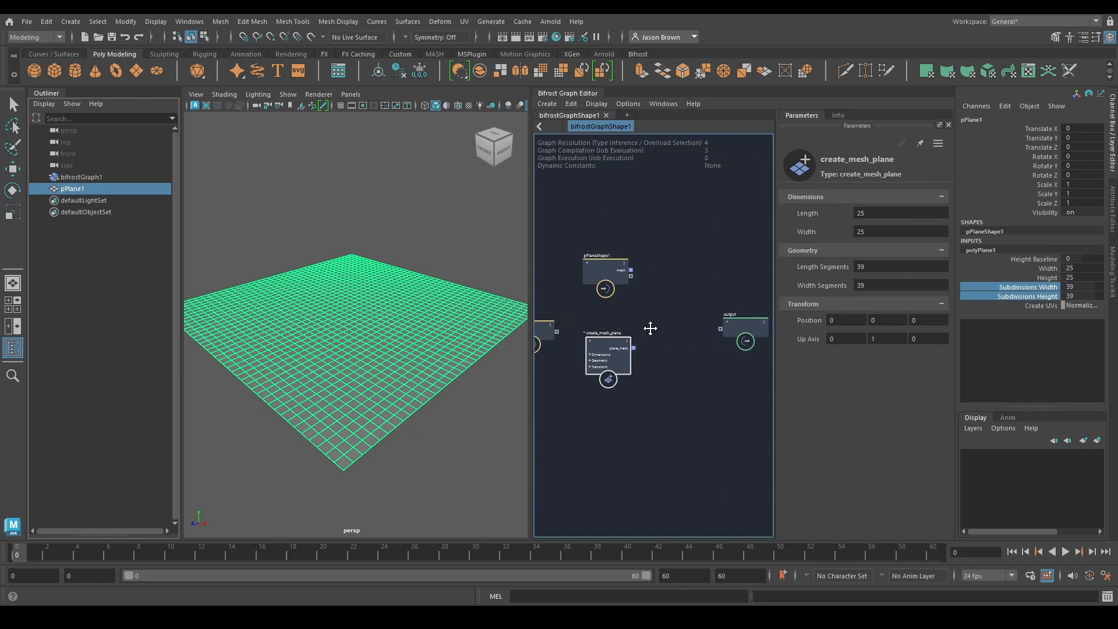
Connect pPlaneShape1's mesh to the graph output, and hide pPlane1 so only the graph's plane shows, with wireframe on shaded
left_click_drag(628, 264, 732, 334)
key("q")
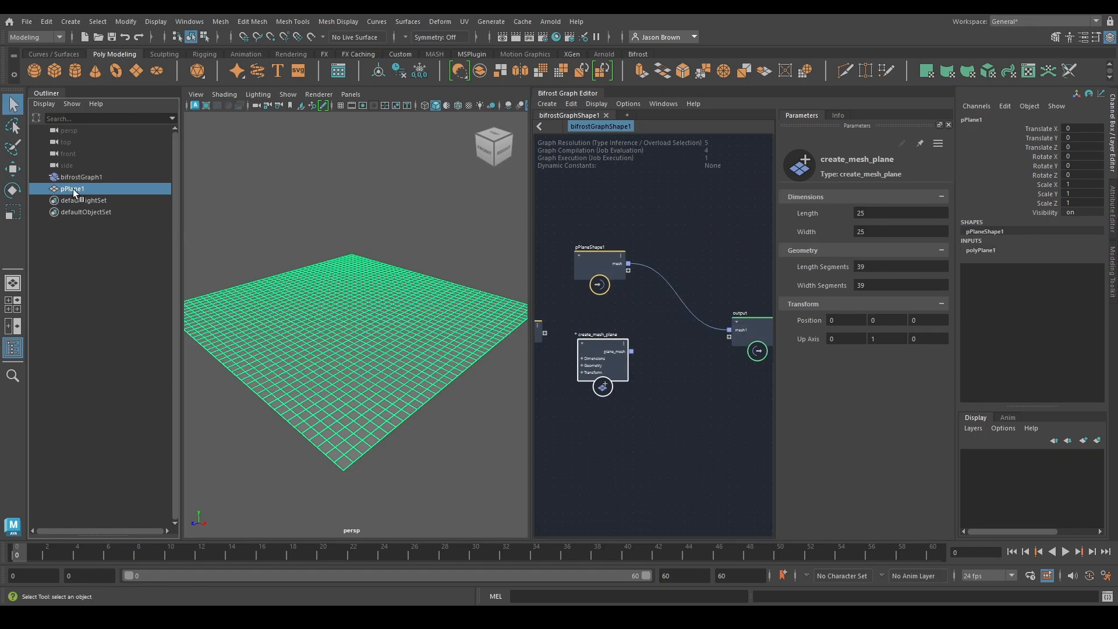
key("h")
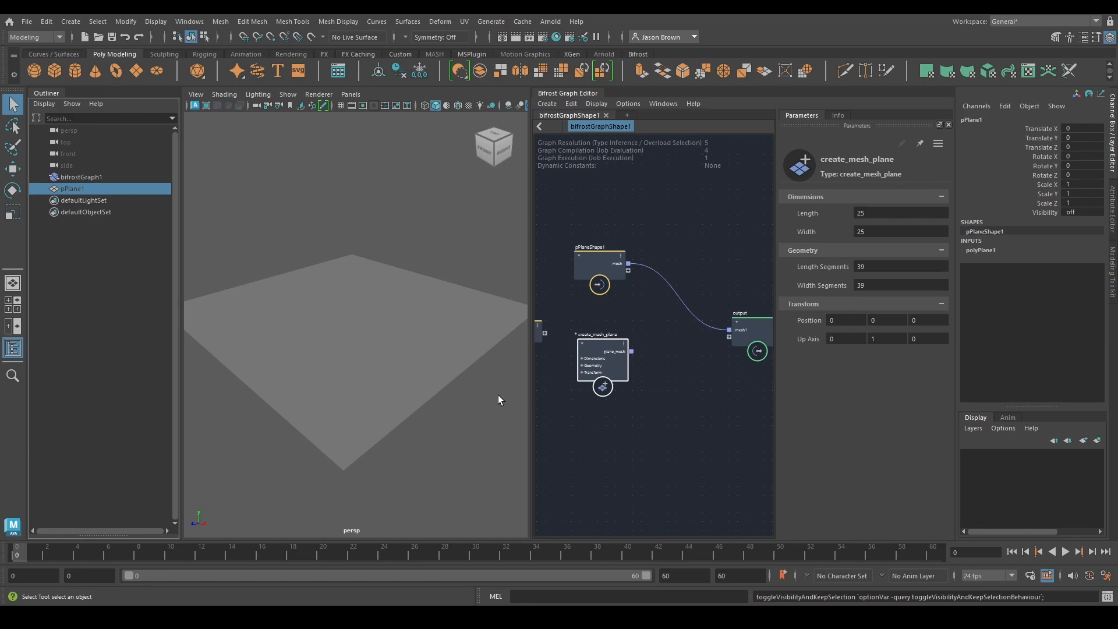
left_click(458, 106)
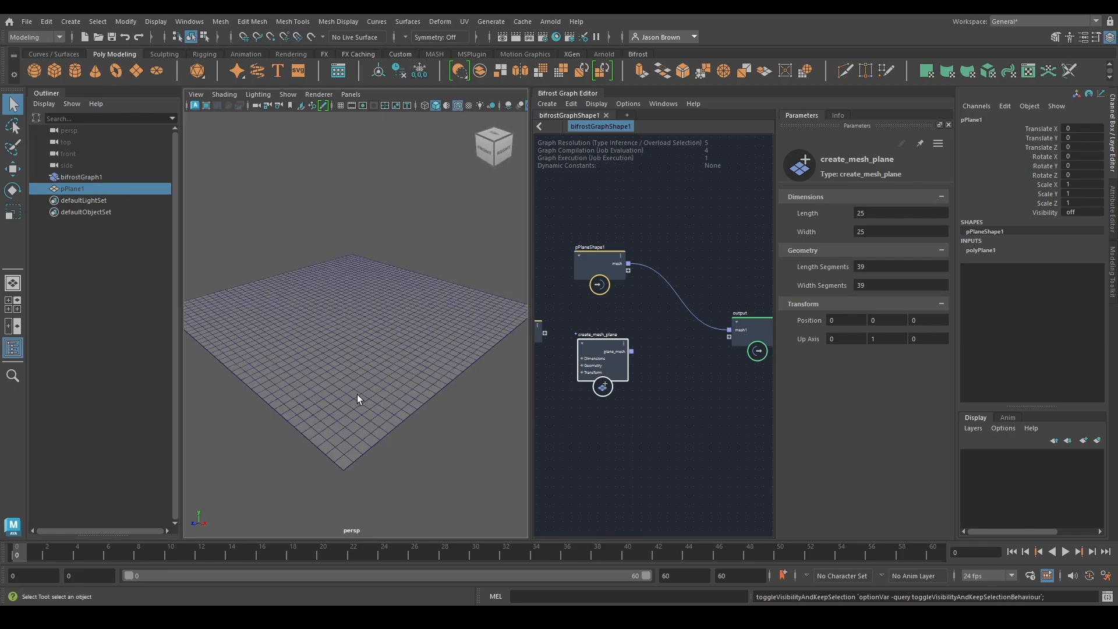
Replace pPlaneShape1's connection to the graph output with create_mesh_plane's plane_mesh
left_click_drag(592, 269, 587, 255)
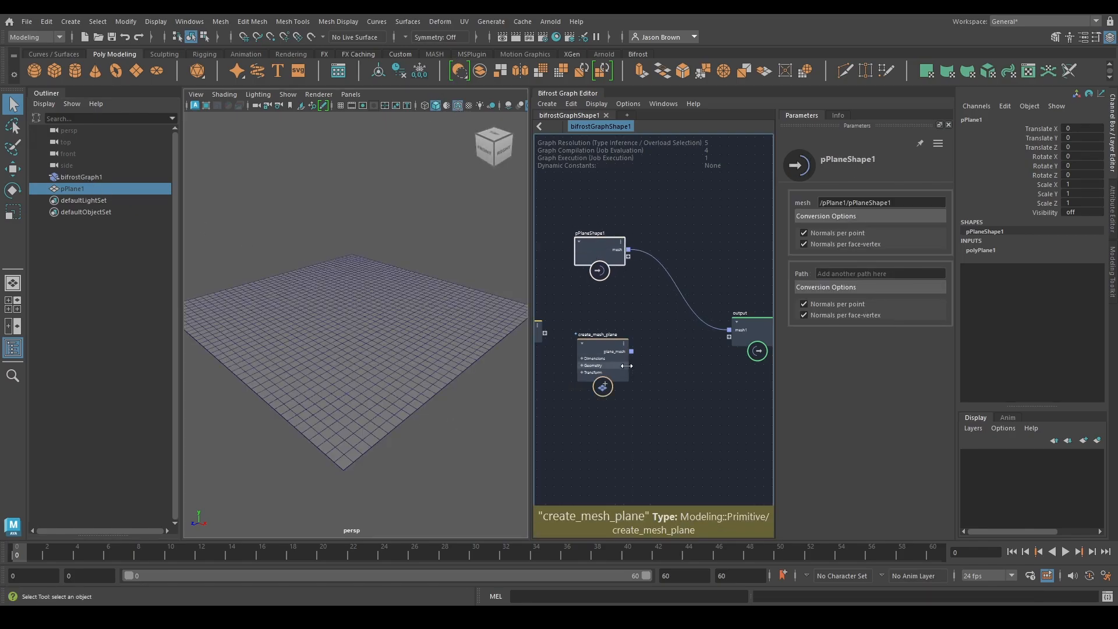
left_click_drag(727, 330, 729, 330)
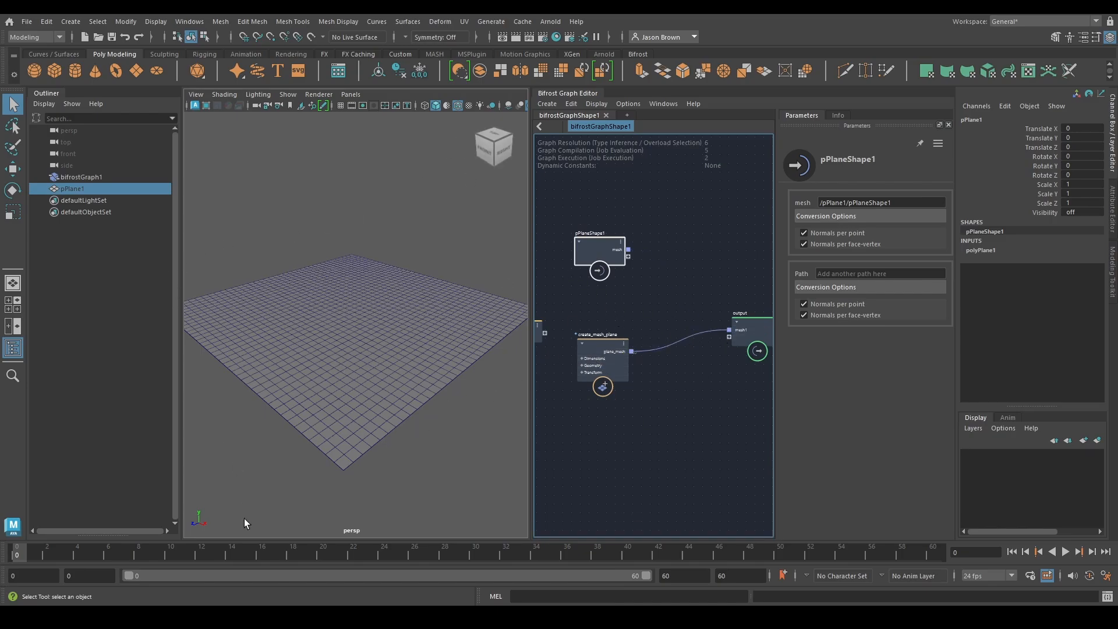
middle_click_drag(708, 393, 722, 412)
Delete the pPlaneShape1 and input nodes from the graph and move create_mesh_plane into the freed space
middle_click_drag(605, 315, 683, 315)
left_click_drag(703, 274, 621, 282)
middle_click_drag(636, 370, 607, 351)
left_click_drag(562, 342, 562, 309)
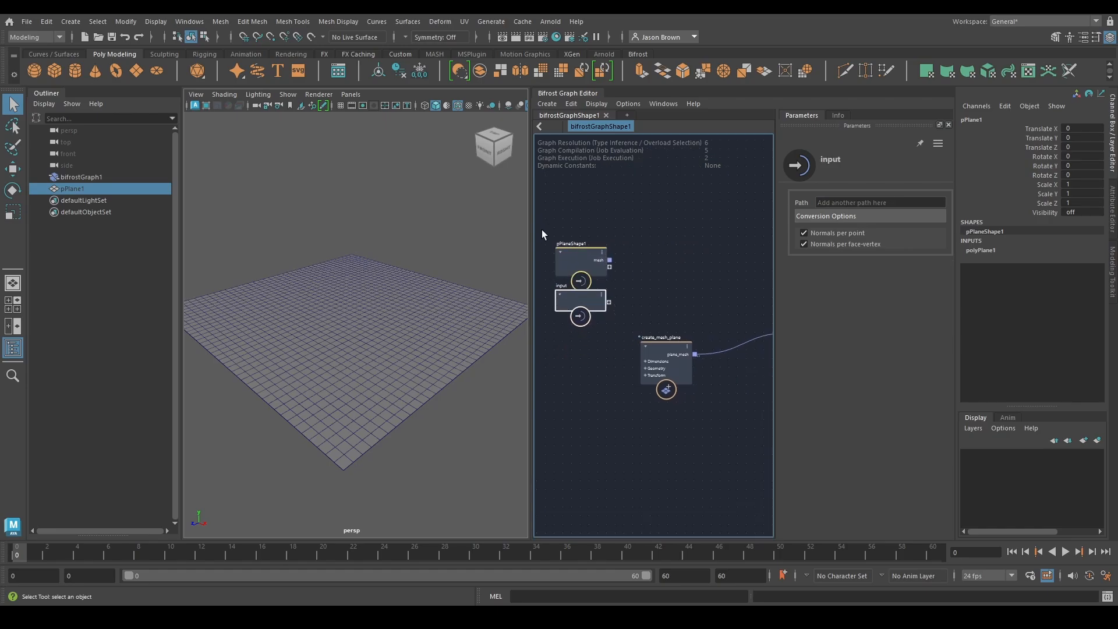
left_click_drag(607, 355, 620, 257)
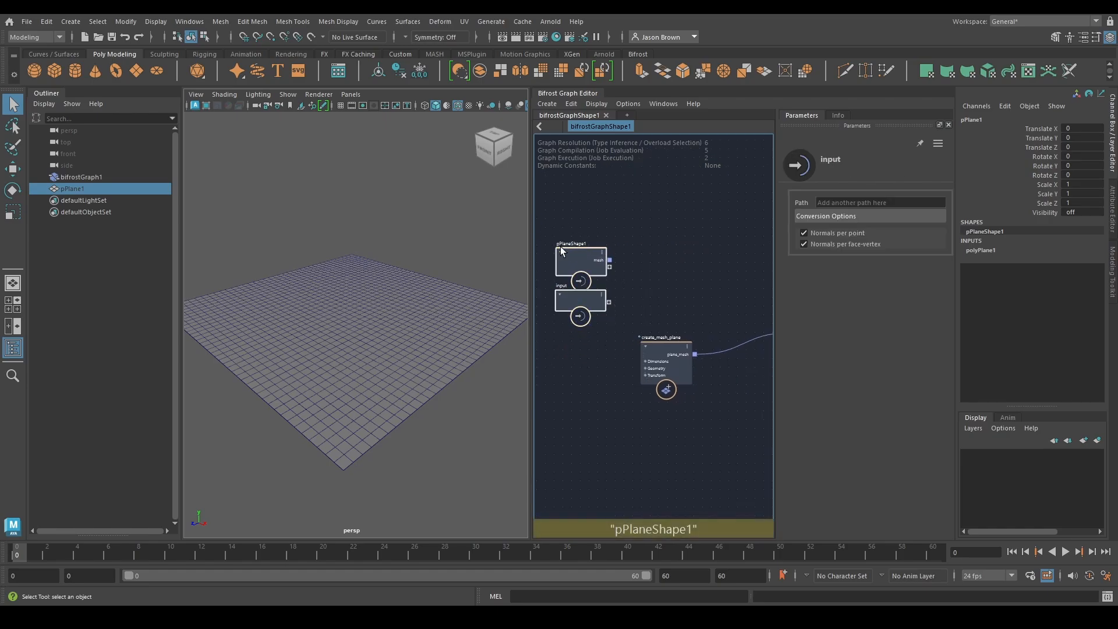
key("Delete")
left_click_drag(669, 353, 592, 334)
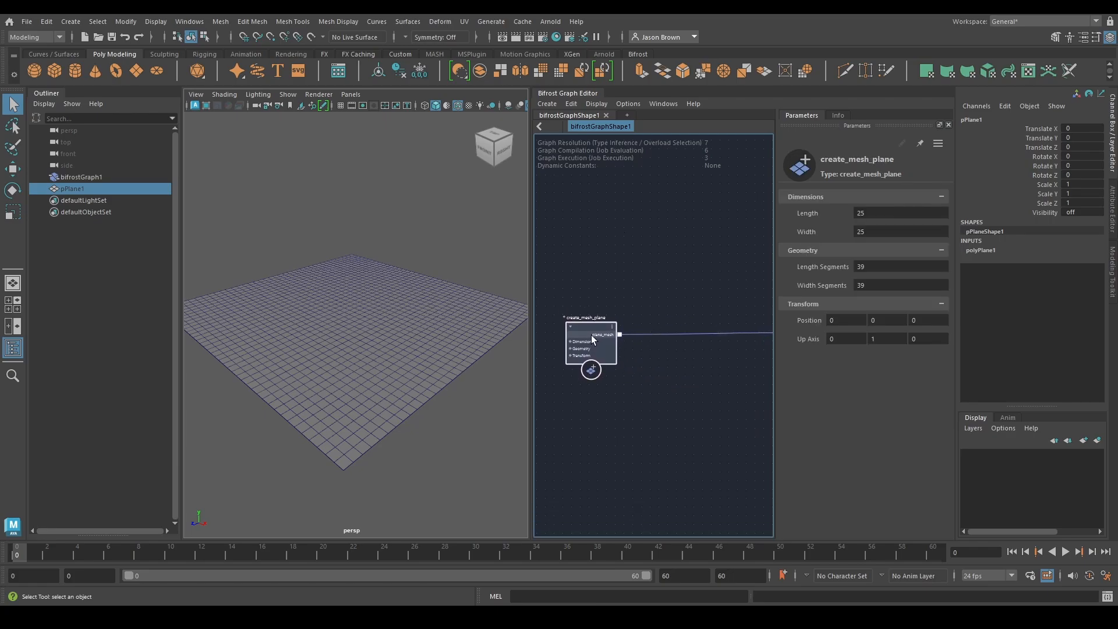
Set create_mesh_plane's length segments and width segments to 256
double_click(876, 266)
double_click(876, 283)
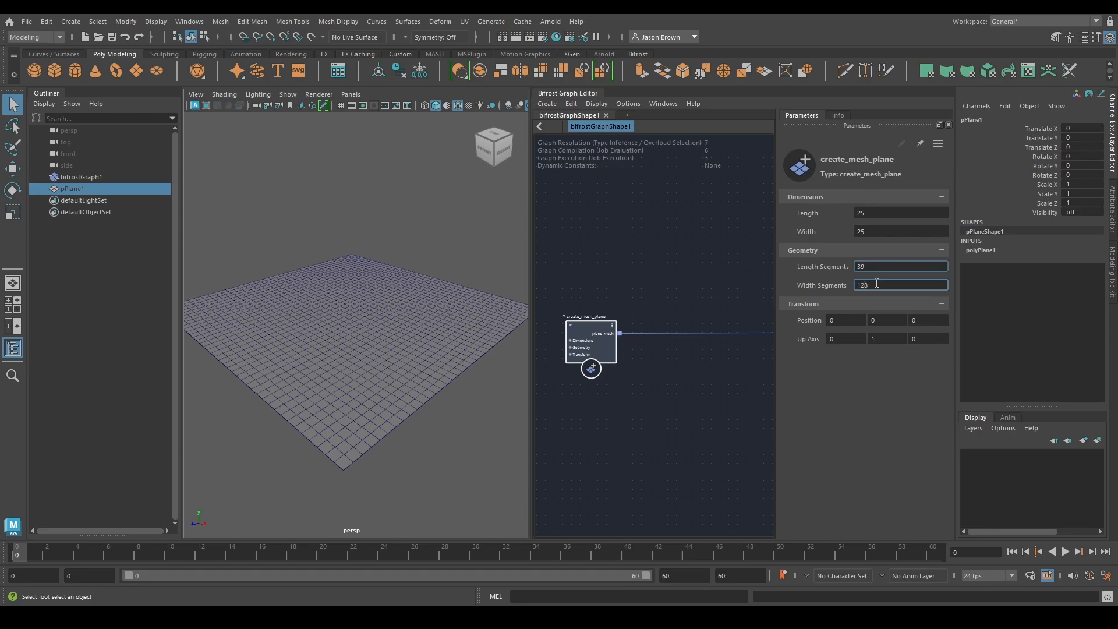
type("256")
key("Return")
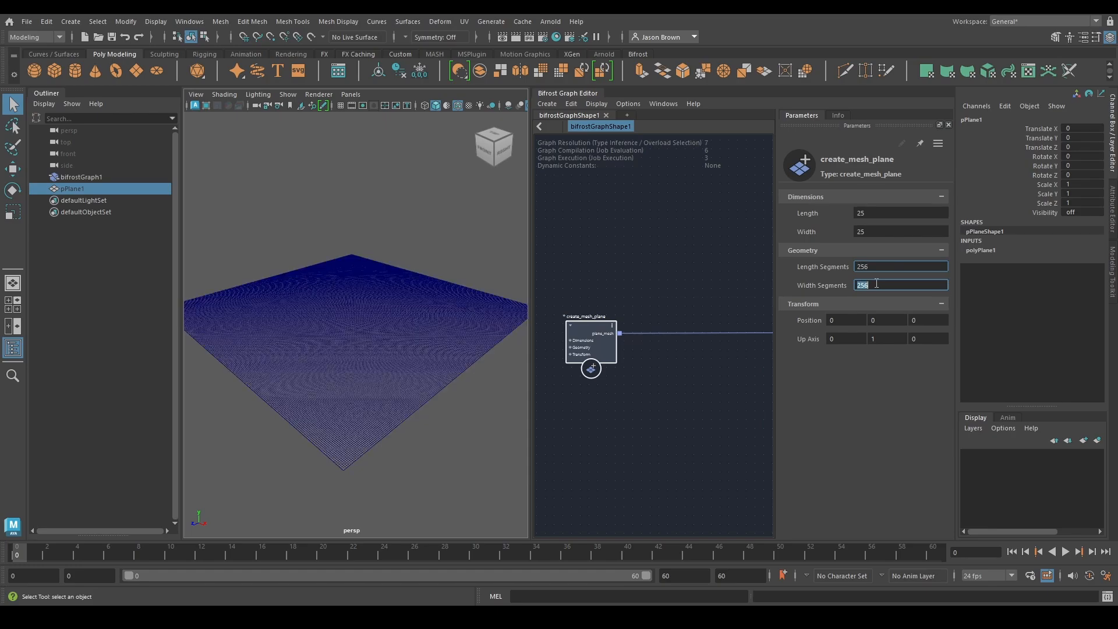
right_click_drag(338, 372, 568, 391, "alt")
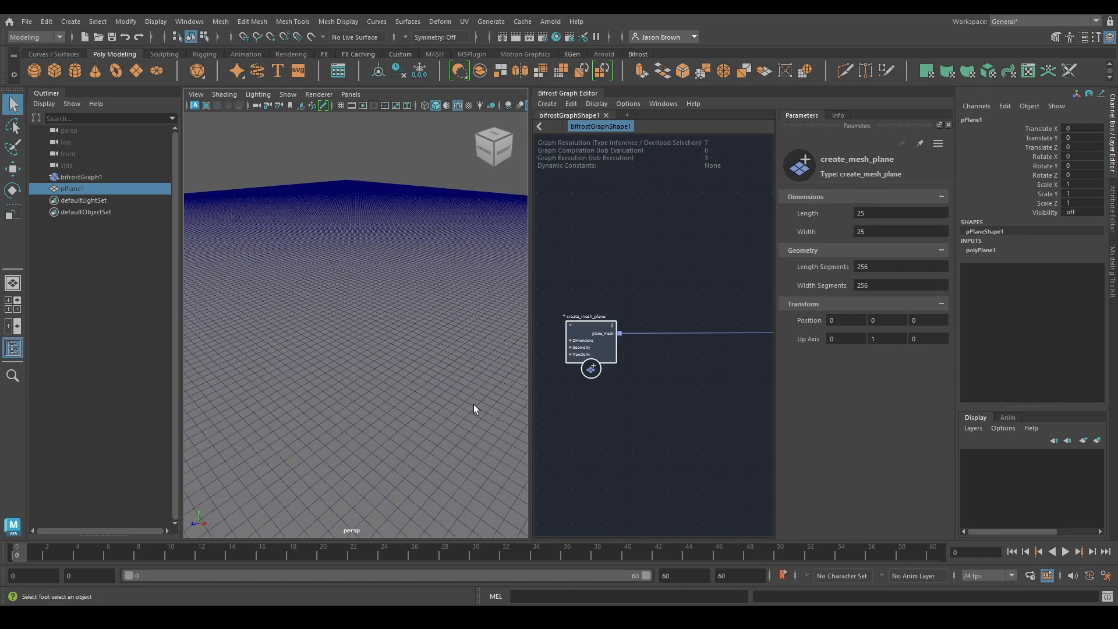
right_click_drag(344, 382, 122, 323, "alt")
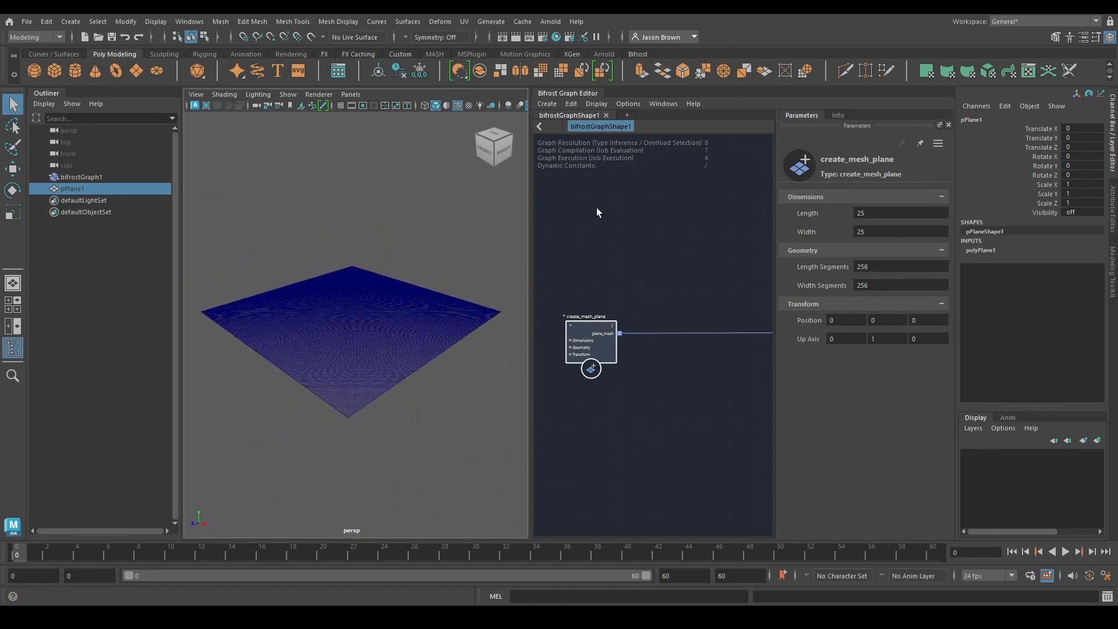
Turn off wireframe on shaded for the viewport and widen the Bifrost Graph Editor
scroll(637, 209, "down", 2)
middle_click_drag(672, 265, 588, 264, "alt")
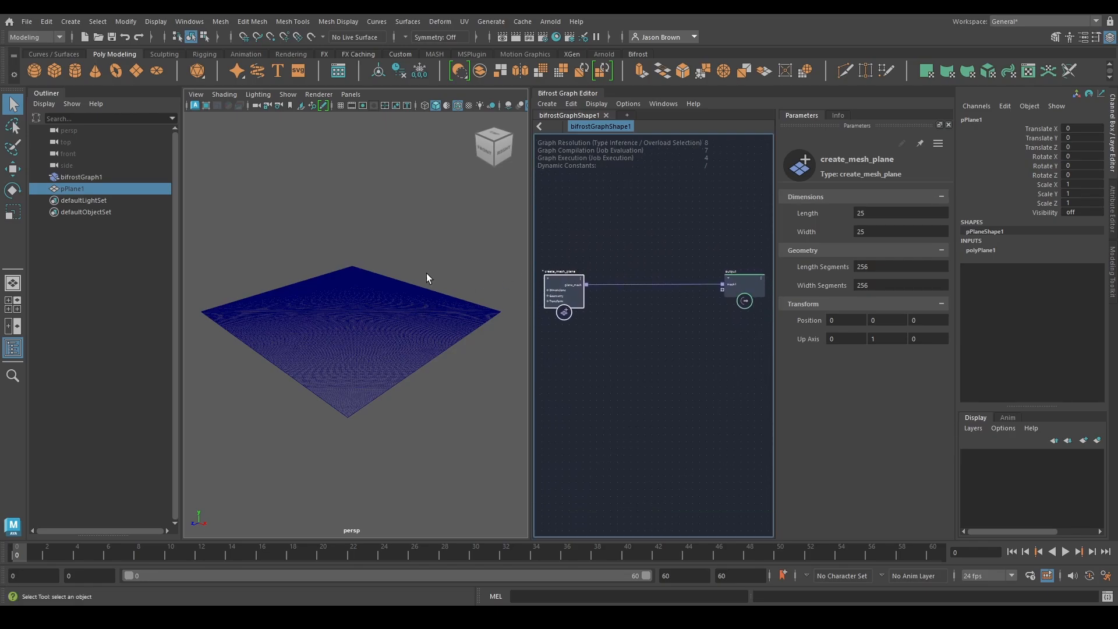
left_click(457, 106)
mouse_move(429, 260)
left_mouse_down("alt")
mouse_move(543, 244)
mouse_move(469, 240)
left_mouse_up("alt")
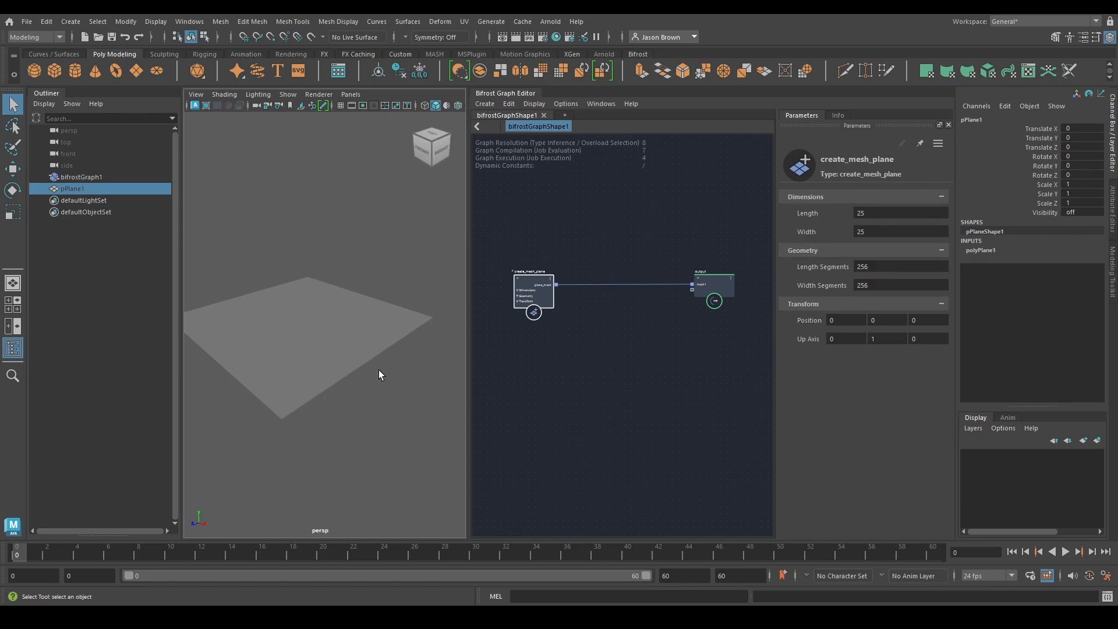
mouse_move(284, 274)
left_mouse_down("alt")
mouse_move(267, 287)
mouse_move(282, 282)
mouse_move(318, 314)
left_mouse_up("alt")
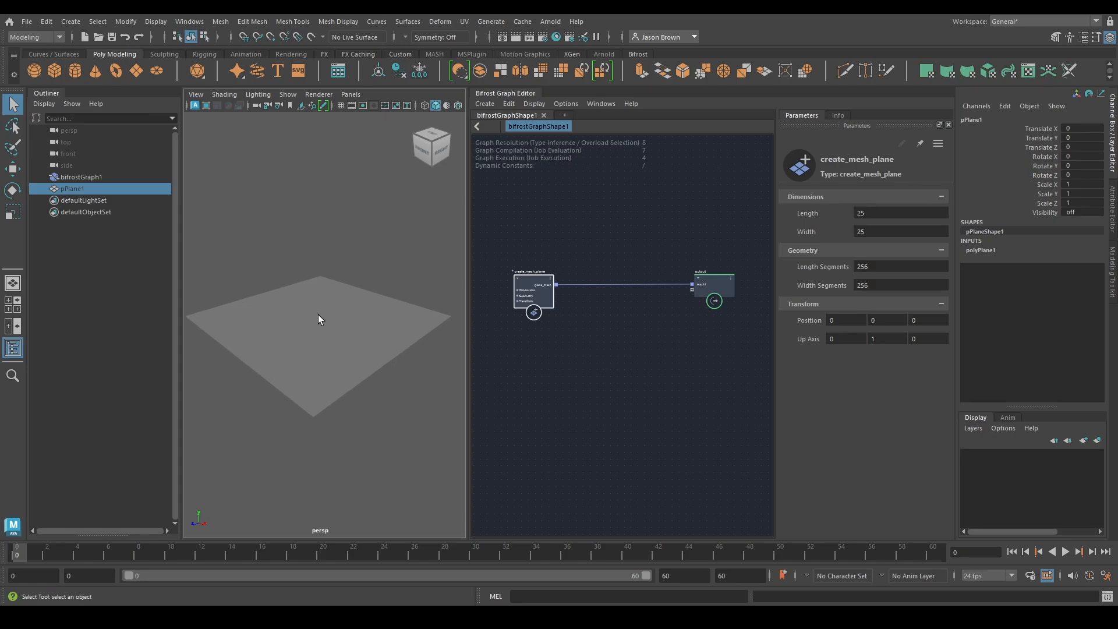
middle_click_drag(553, 339, 591, 368, "alt")
scroll(592, 365, "up", 2)
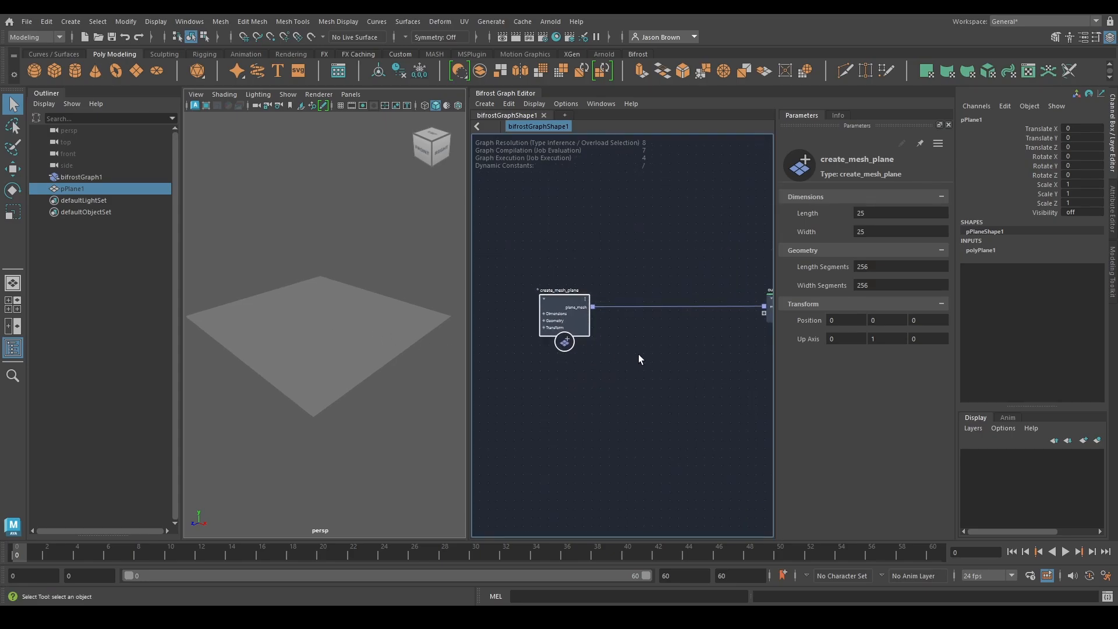
Add a scalar_field node and place it well below create_mesh_plane in the graph
middle_click_drag(638, 356, 593, 351, "alt")
key("Tab")
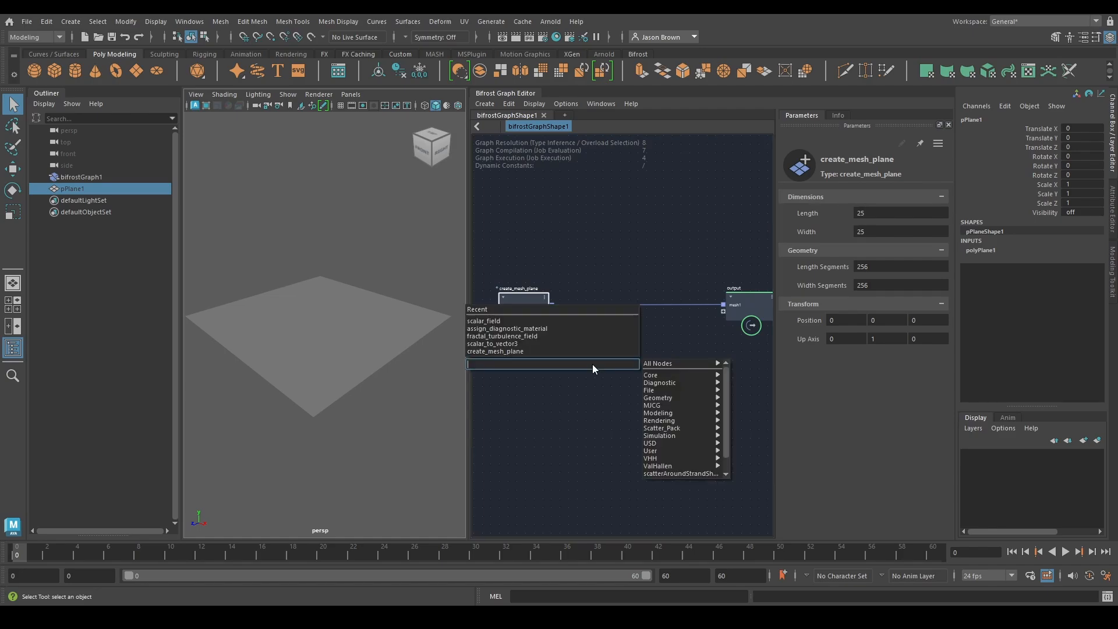
type("scala")
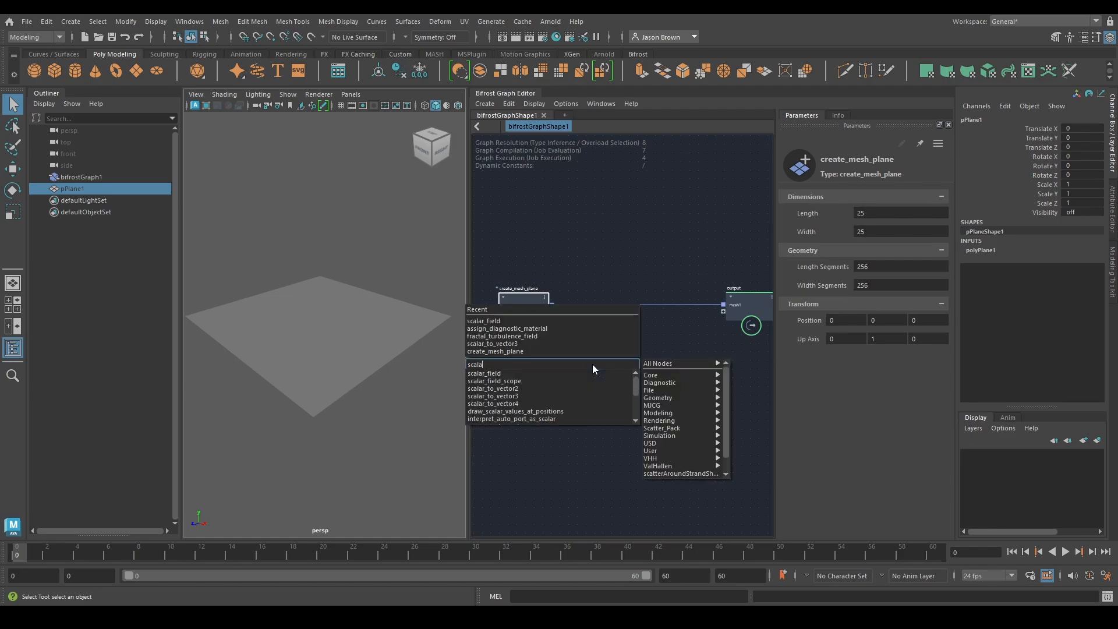
key("Return")
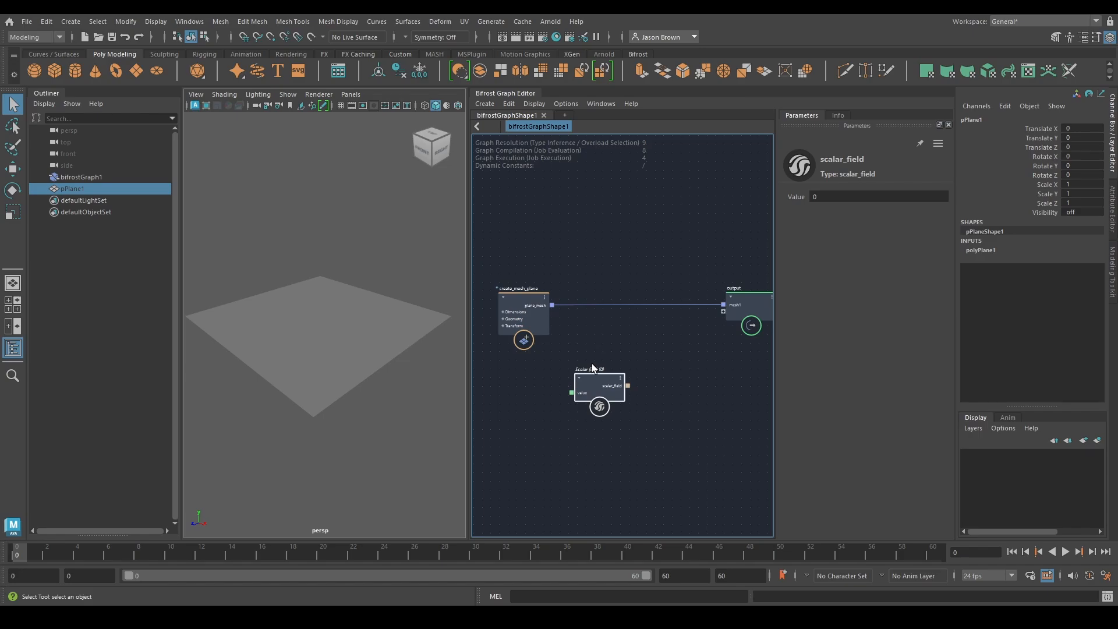
middle_click_drag(676, 340, 714, 313, "alt")
left_click_drag(637, 359, 564, 386)
middle_click_drag(630, 373, 677, 344, "alt")
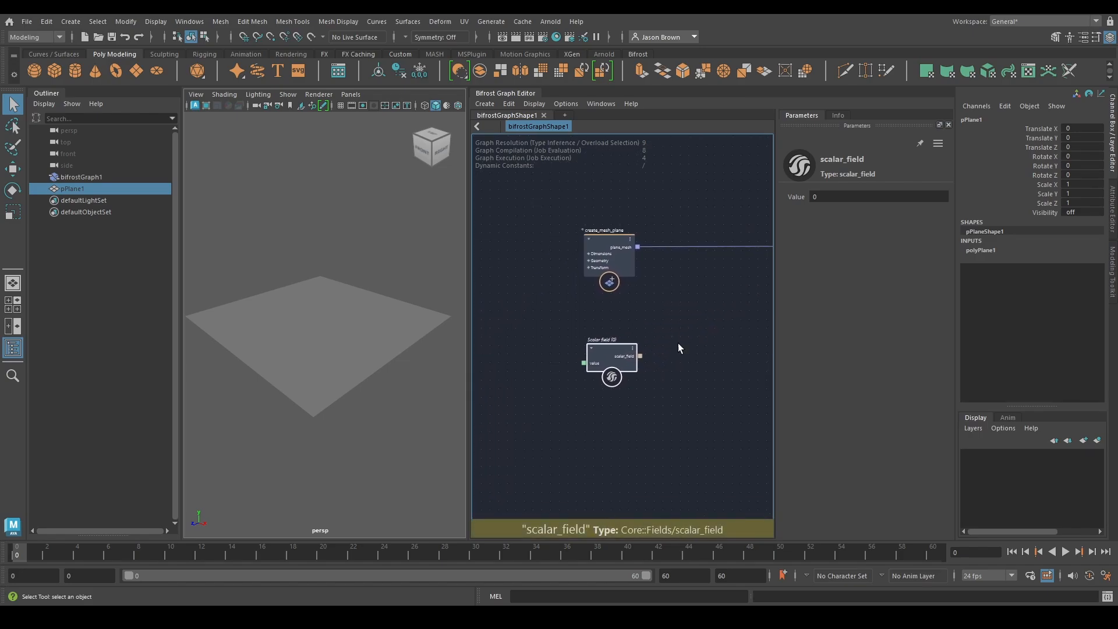
left_click_drag(616, 355, 609, 411)
key("Tab")
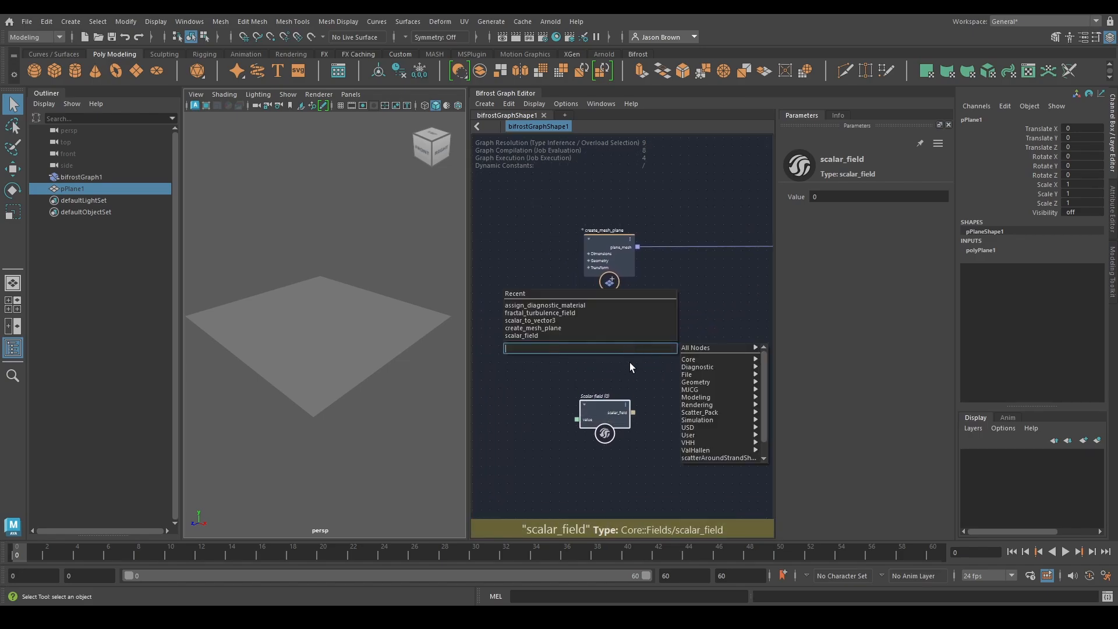
left_click(502, 364)
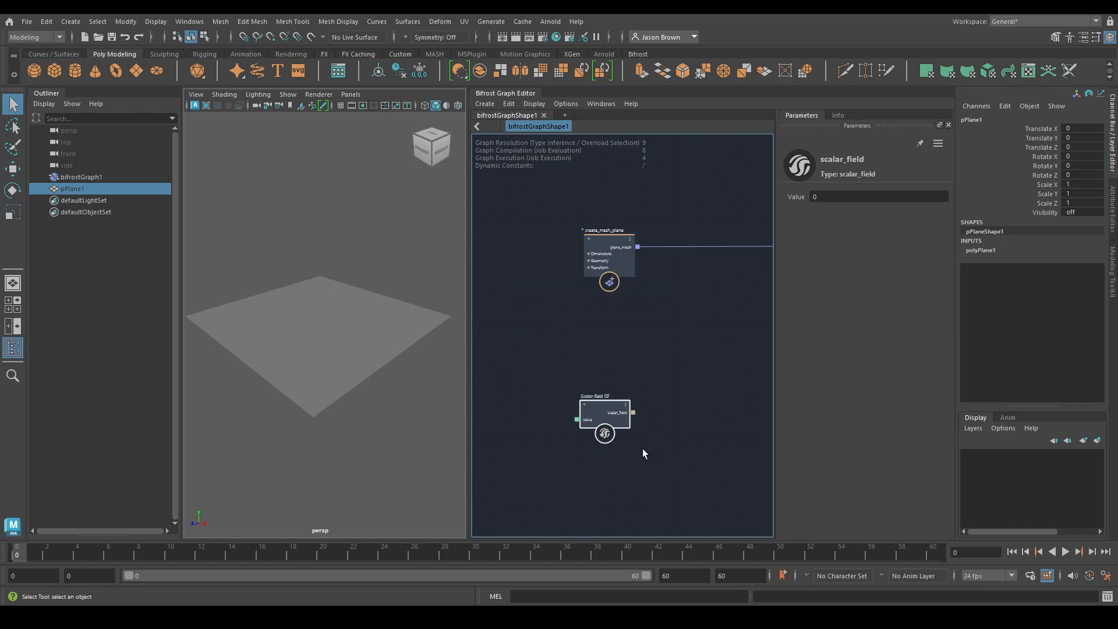
left_click_drag(599, 413, 602, 526)
Add a fractal_noise_field node below create_mesh_plane
key("Tab")
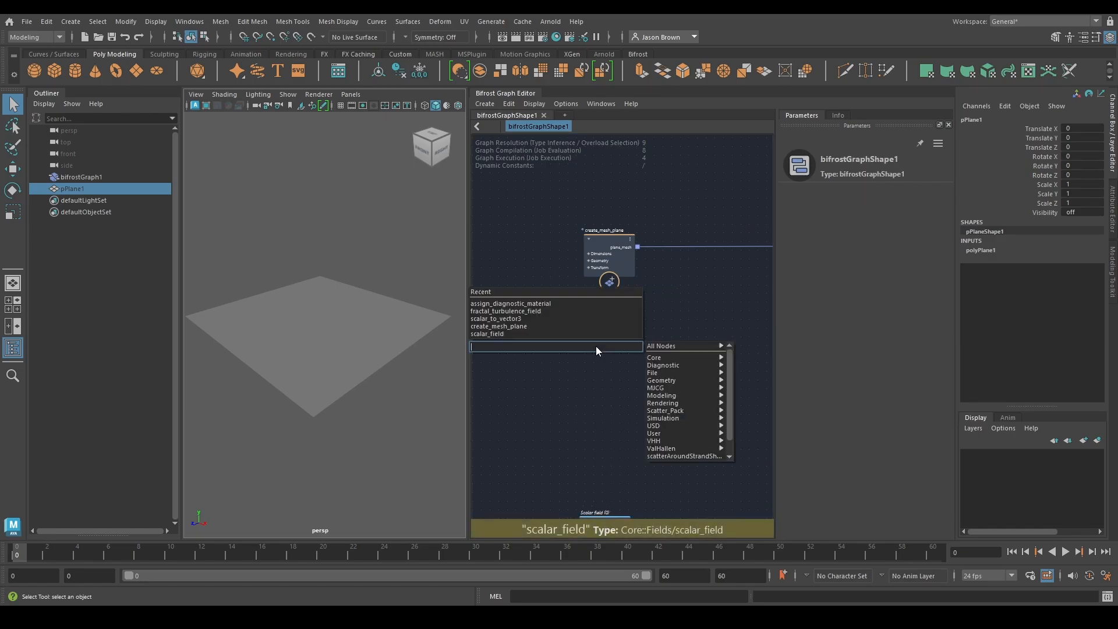
type("fnf")
key("Return")
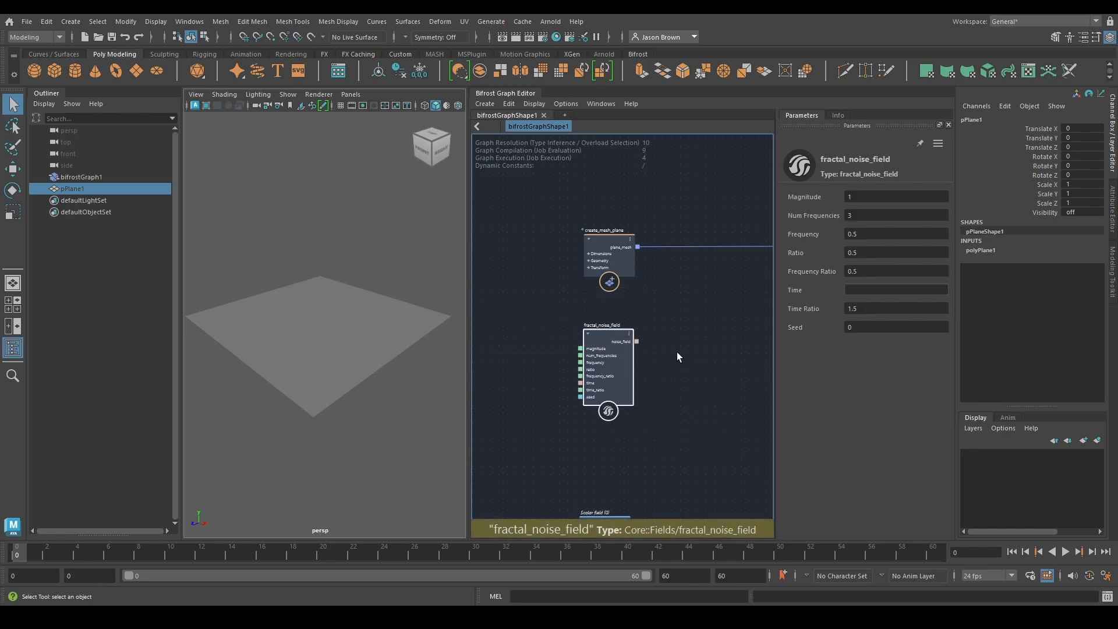
Add a scalar_field_scope node beside the fractal_noise_field node
middle_click_drag(671, 364, 644, 380)
key("Tab")
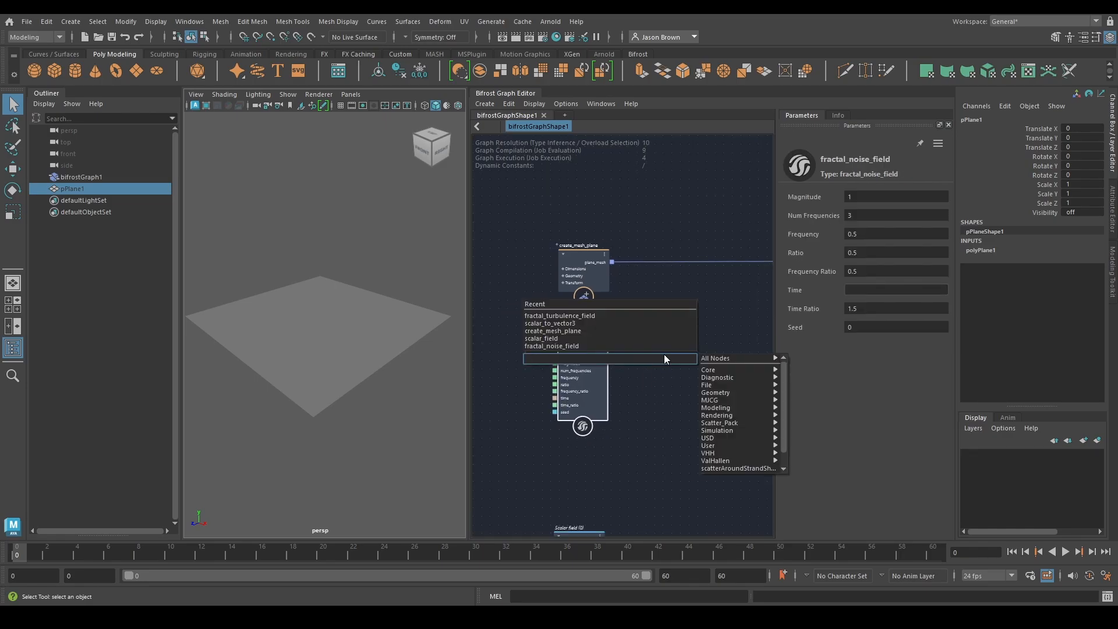
type("scal")
key("Down")
key("Down")
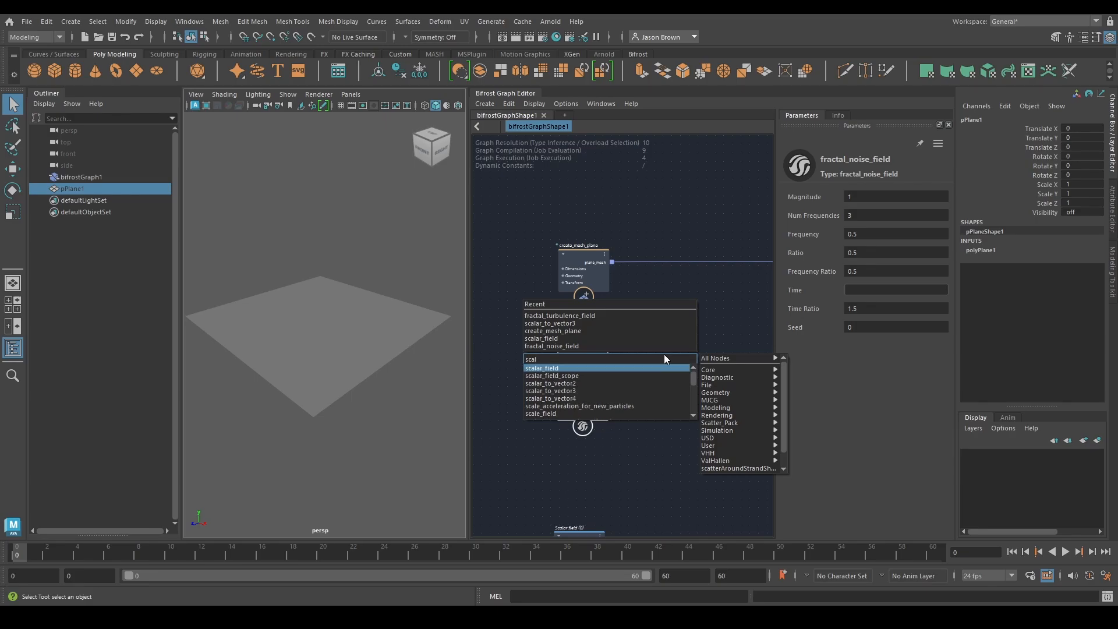
key("Return")
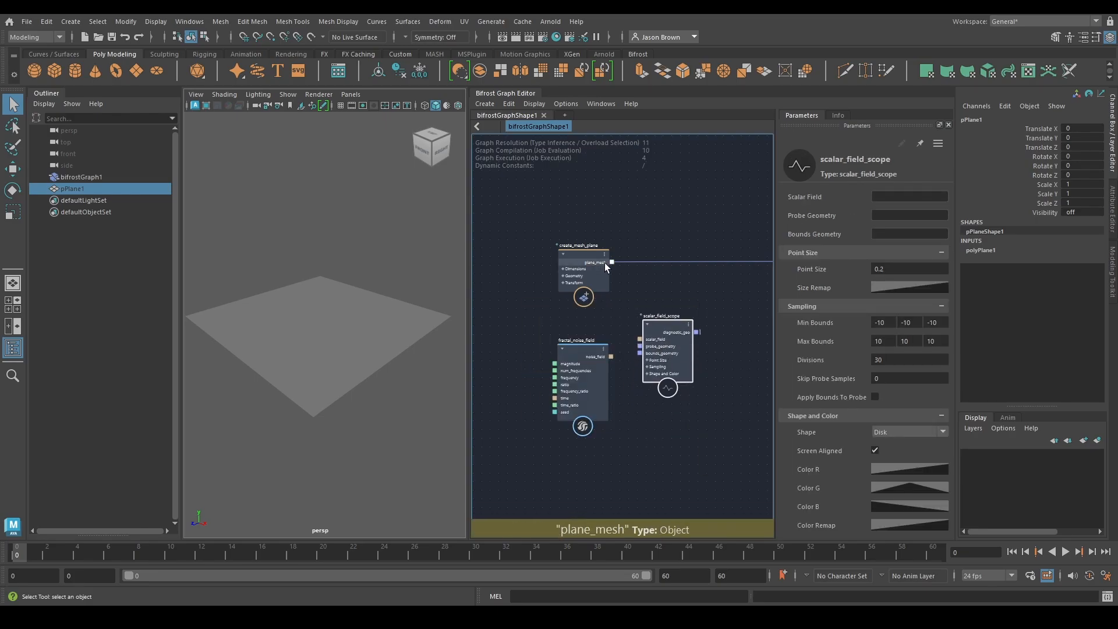
Connect plane_mesh to probe_geometry, noise_field to the scope's scalar_field, and both diagnostic_geo and plane_mesh to the graph output
left_click_drag(611, 262, 704, 281)
key("a")
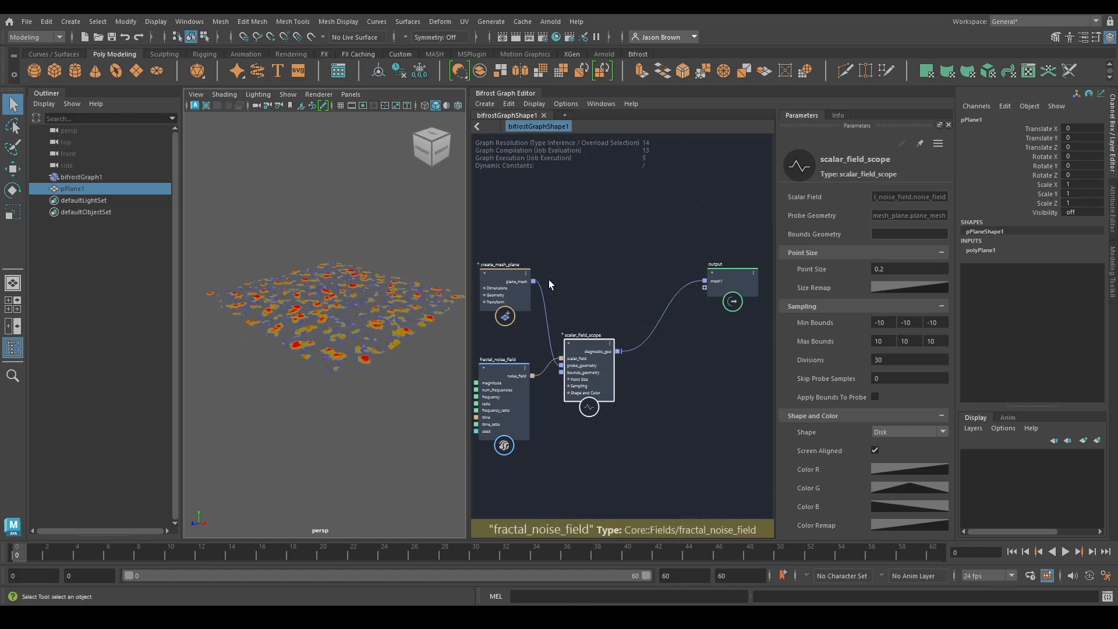
left_click_drag(533, 281, 621, 294)
left_click_drag(703, 289, 704, 288)
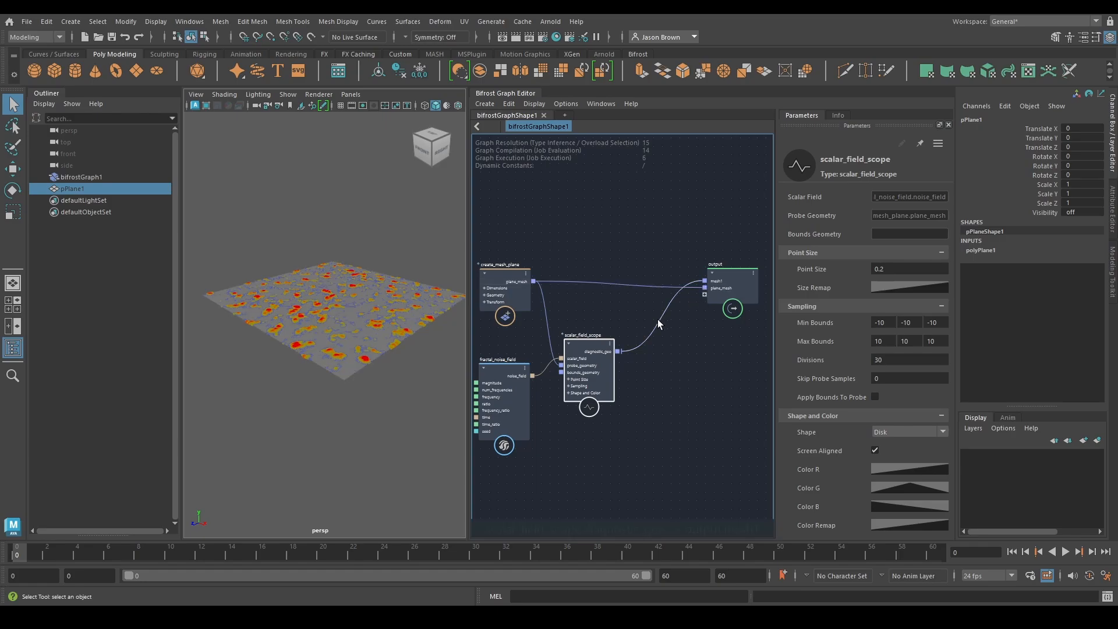
Lower fractal_noise_field's frequency to about 0.088 to enlarge the noise pattern on the plane
right_click_drag(317, 323, 451, 342, "alt")
middle_click_drag(377, 370, 400, 357, "alt")
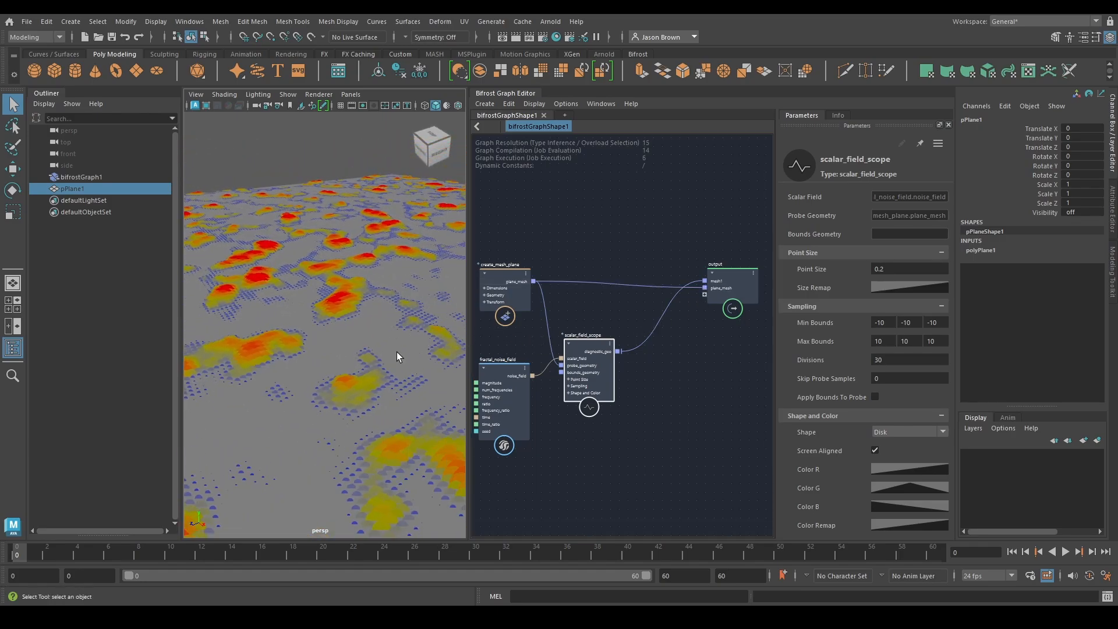
left_click_drag(399, 357, 380, 336, "alt")
right_click_drag(379, 335, 351, 319, "alt")
left_click_drag(351, 320, 351, 368, "alt")
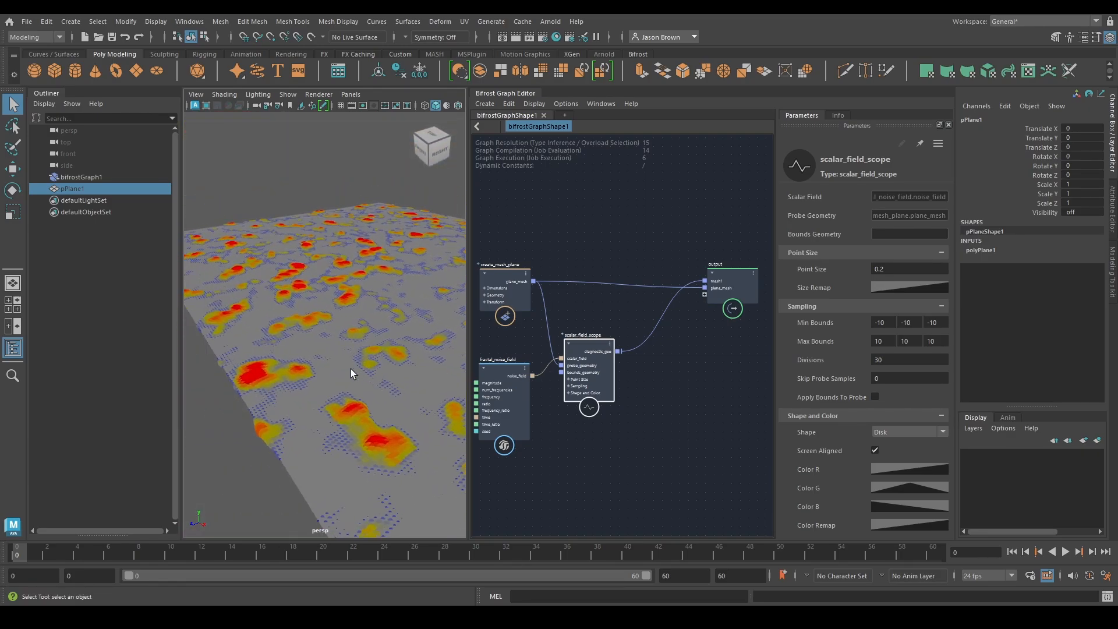
left_click(522, 409)
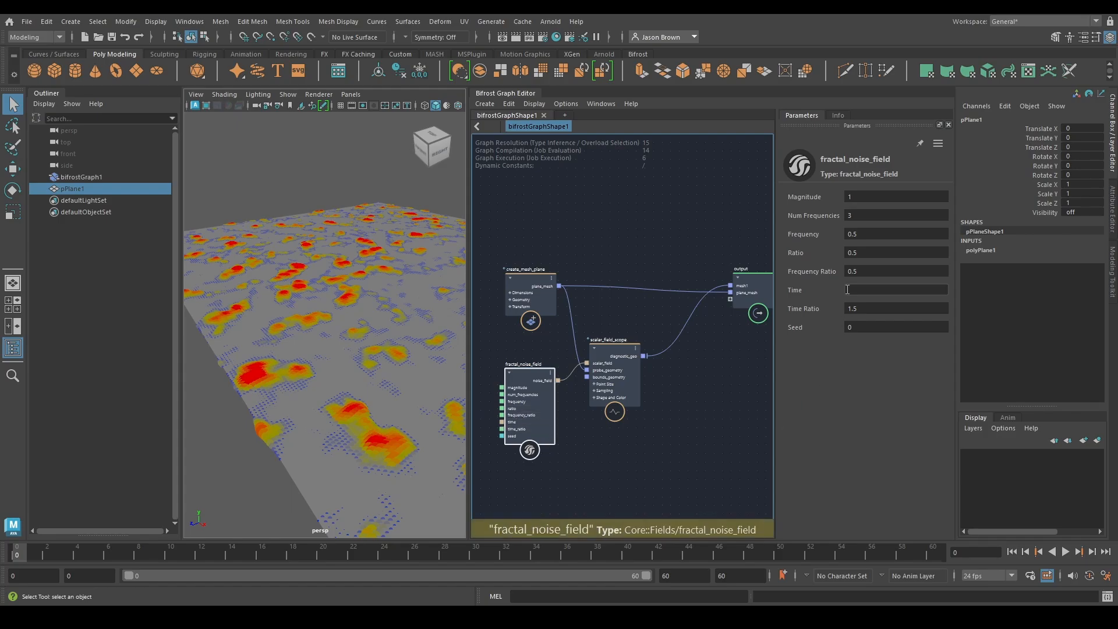
left_click_drag(890, 232, 643, 242)
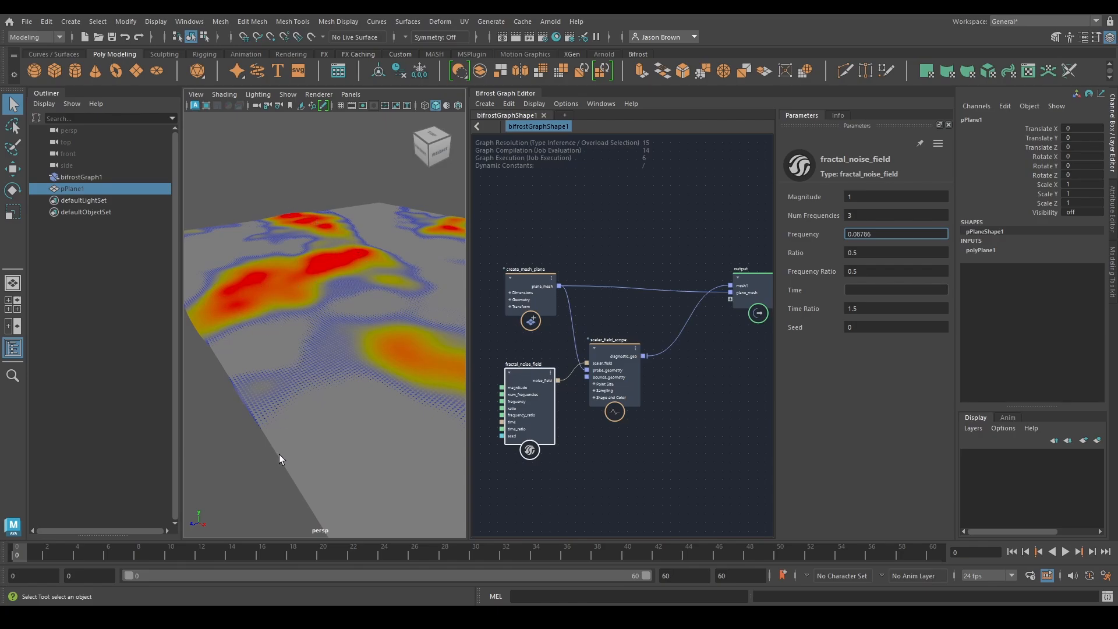
left_click_drag(389, 489, 316, 328, "alt")
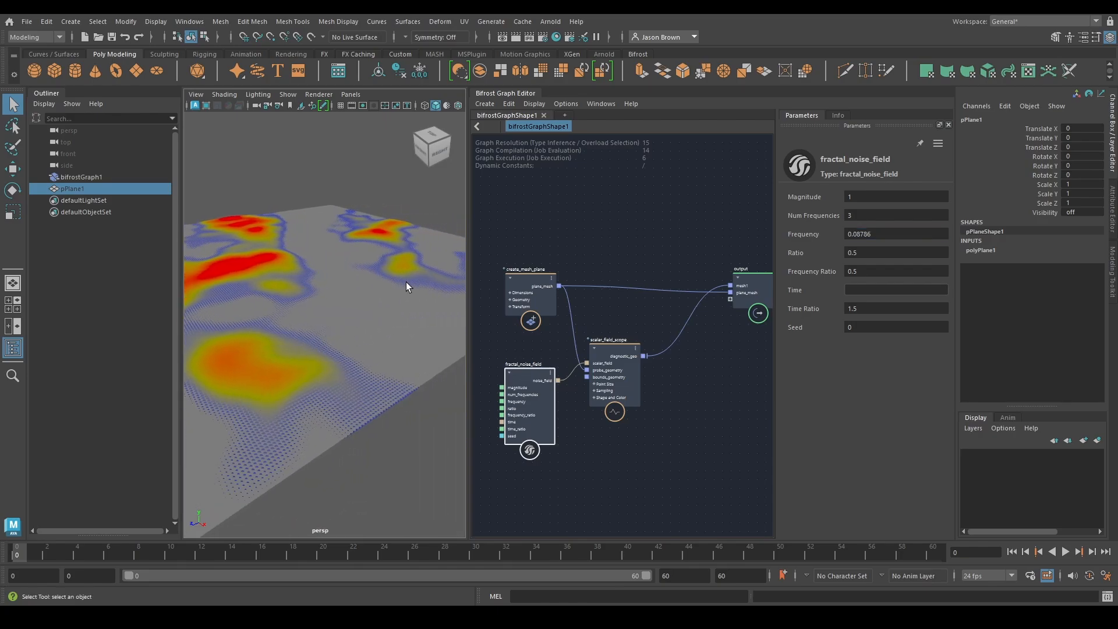
In scalar_field_scope's Color Remap curve, set the value of the first point to -1
left_click(616, 376)
left_click(882, 523)
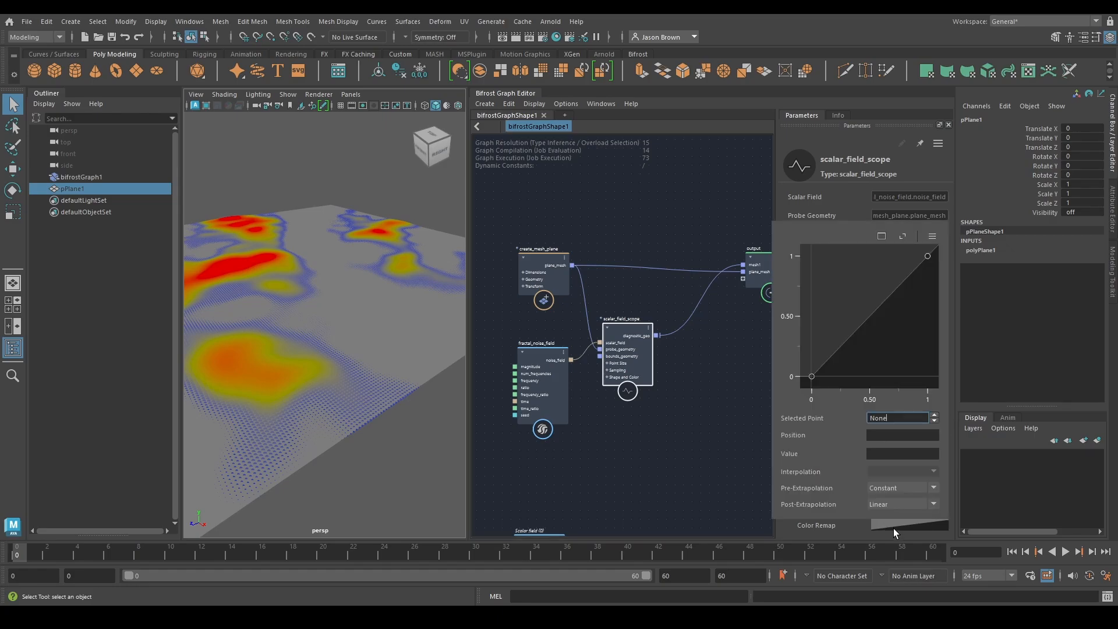
left_click(811, 377)
left_click(887, 451)
type("-")
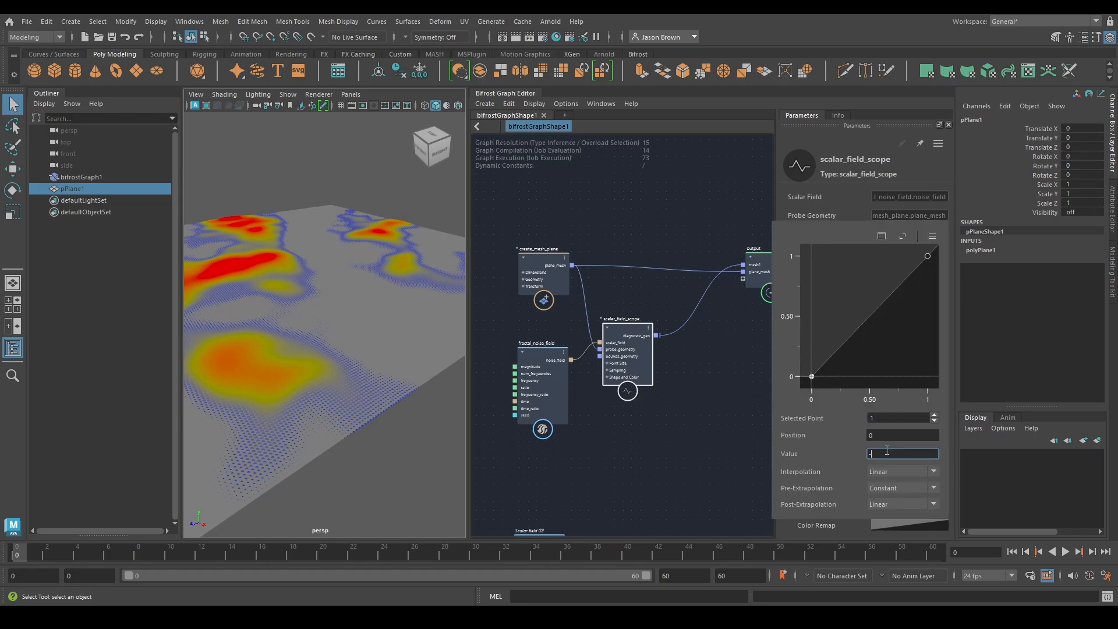
type("1")
key("Return")
mouse_move(308, 344)
left_mouse_down("alt")
mouse_move(326, 322)
mouse_move(325, 290)
mouse_move(326, 348)
left_mouse_up("alt")
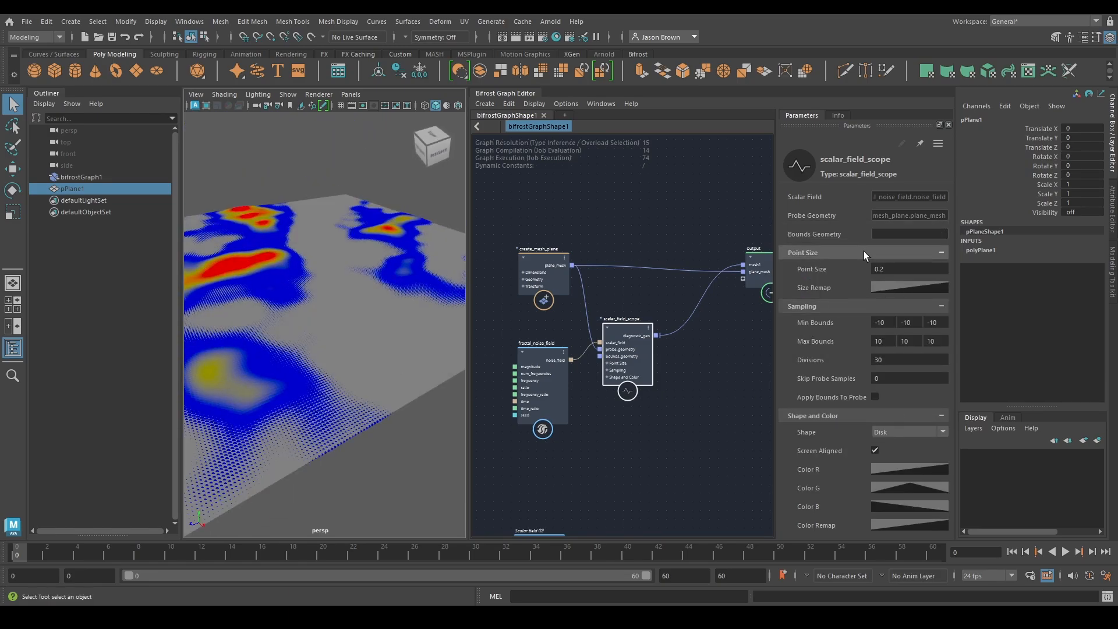
In scalar_field_scope's Size Remap curve, set the position of the first point to -1
left_click_drag(903, 268, 812, 272, "ctrl")
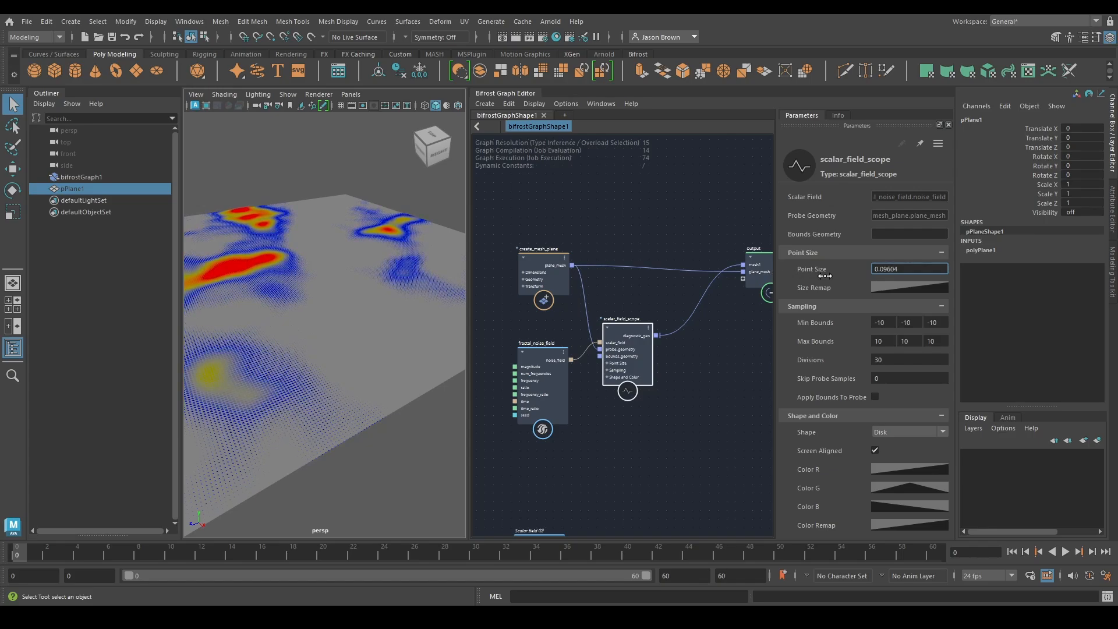
key("ctrl+z")
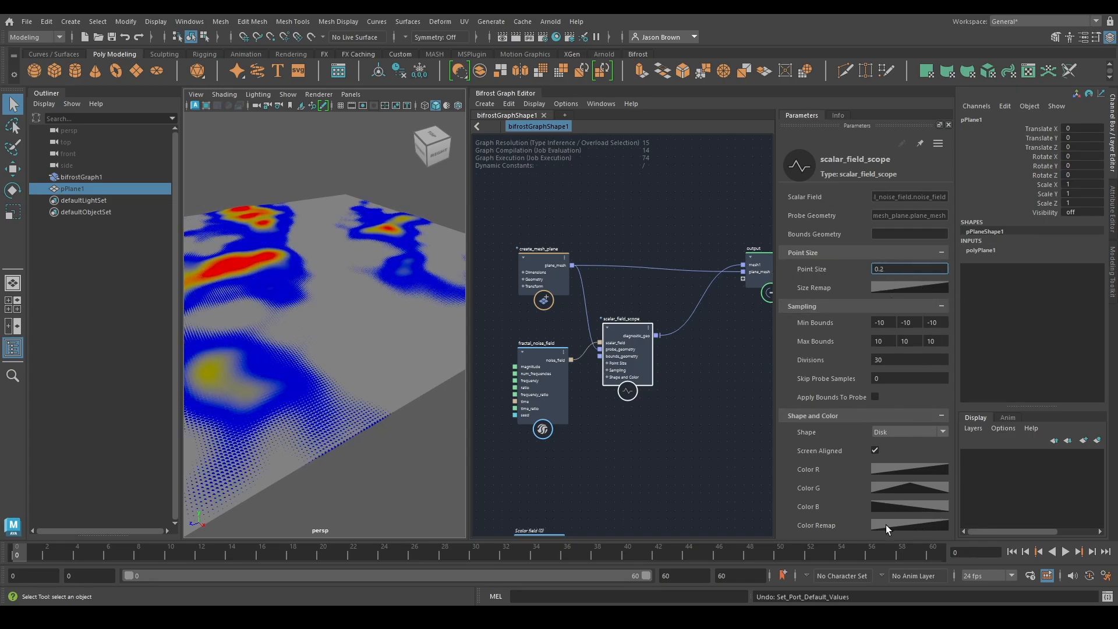
left_click(878, 285)
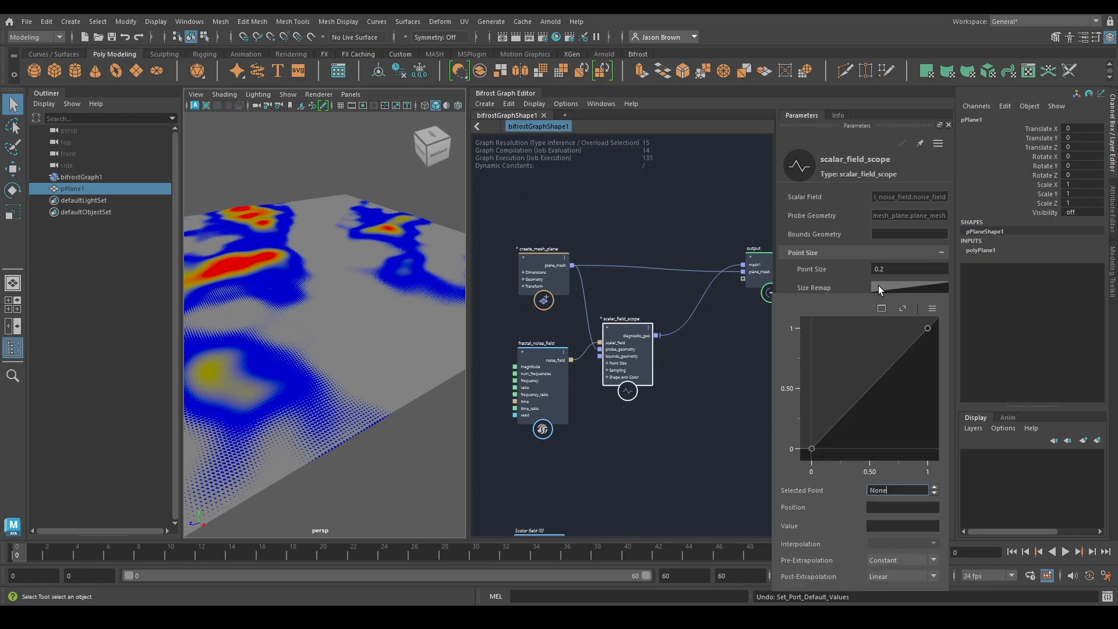
left_click(808, 436)
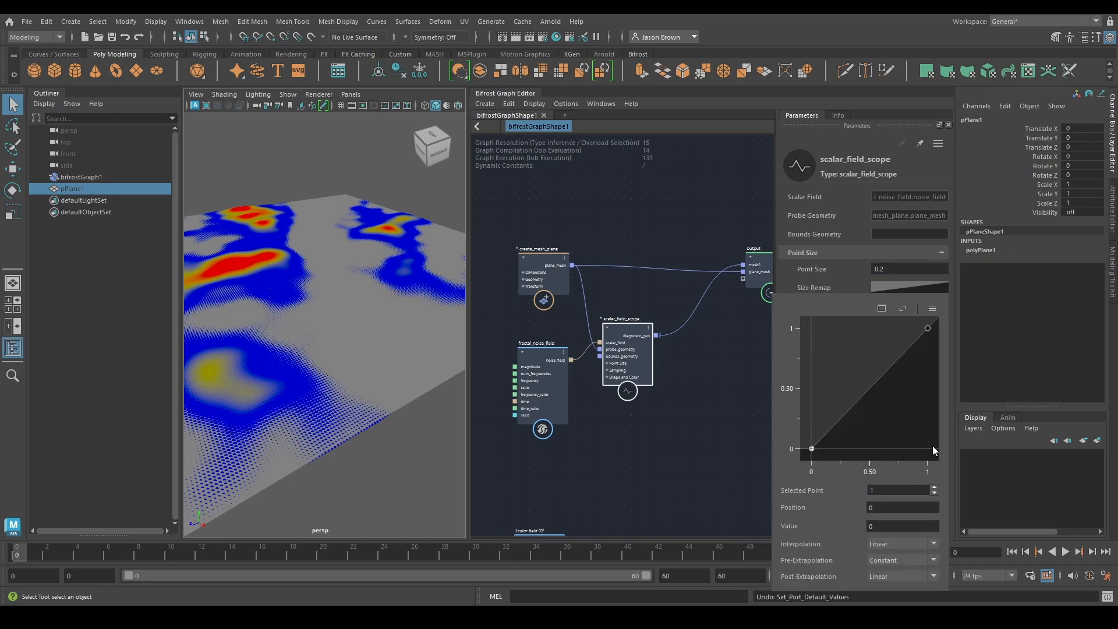
left_click(895, 507)
type("-1")
key("Return")
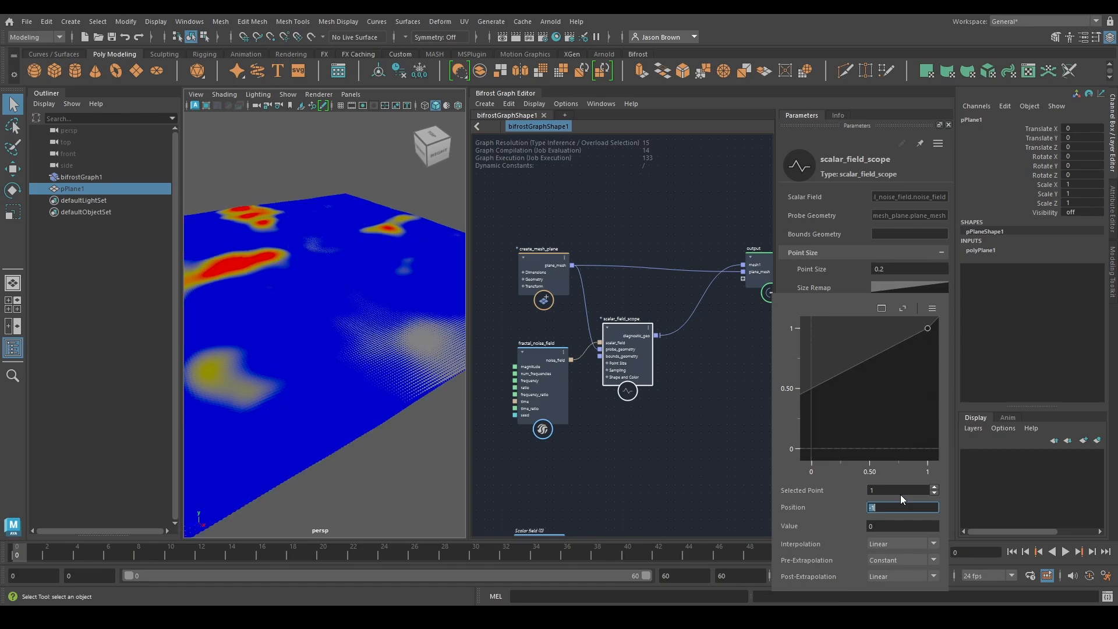
middle_click_drag(356, 266, 355, 299, "alt")
right_click_drag(356, 299, 328, 293, "alt")
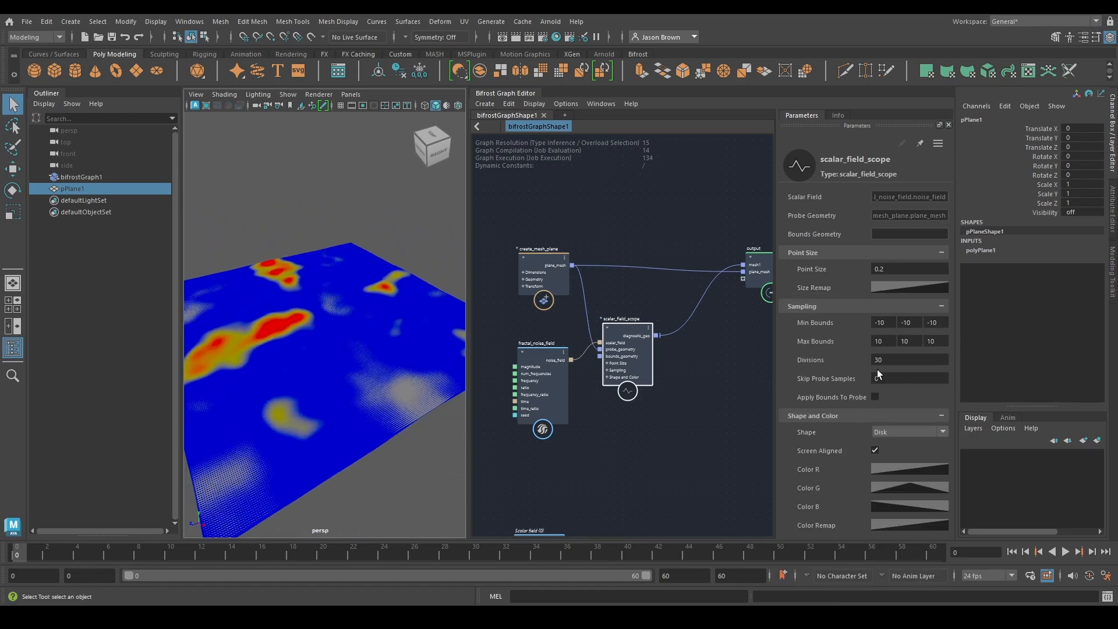
Frame the full Size Remap curve of scalar_field_scope and inspect the noise pattern on the plane
left_click(906, 286)
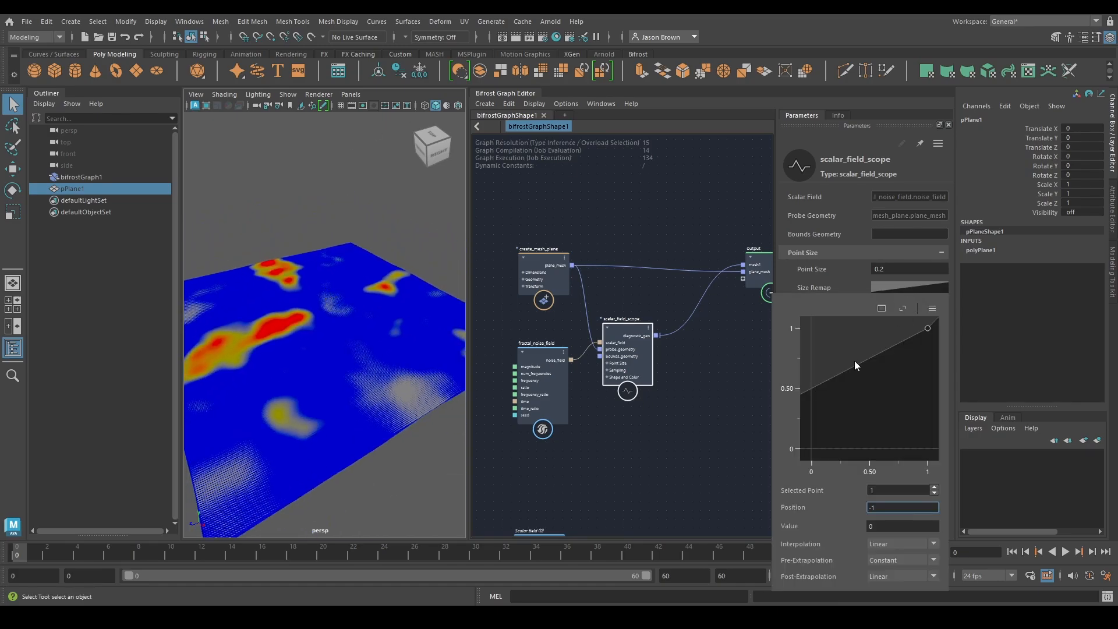
left_click(902, 308)
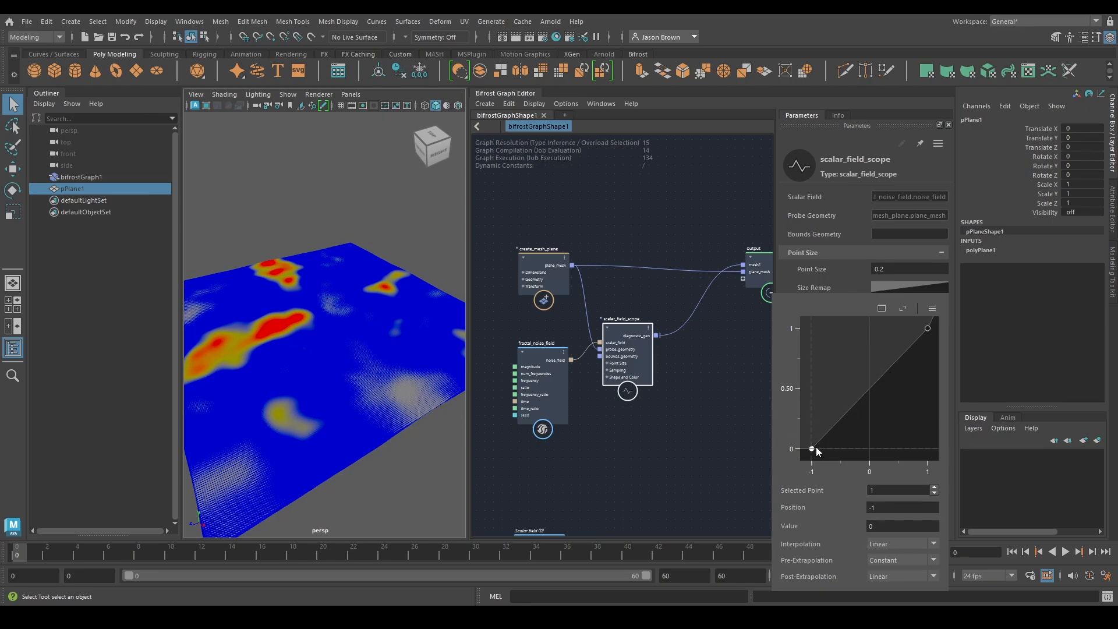
left_click_drag(316, 416, 340, 407, "alt")
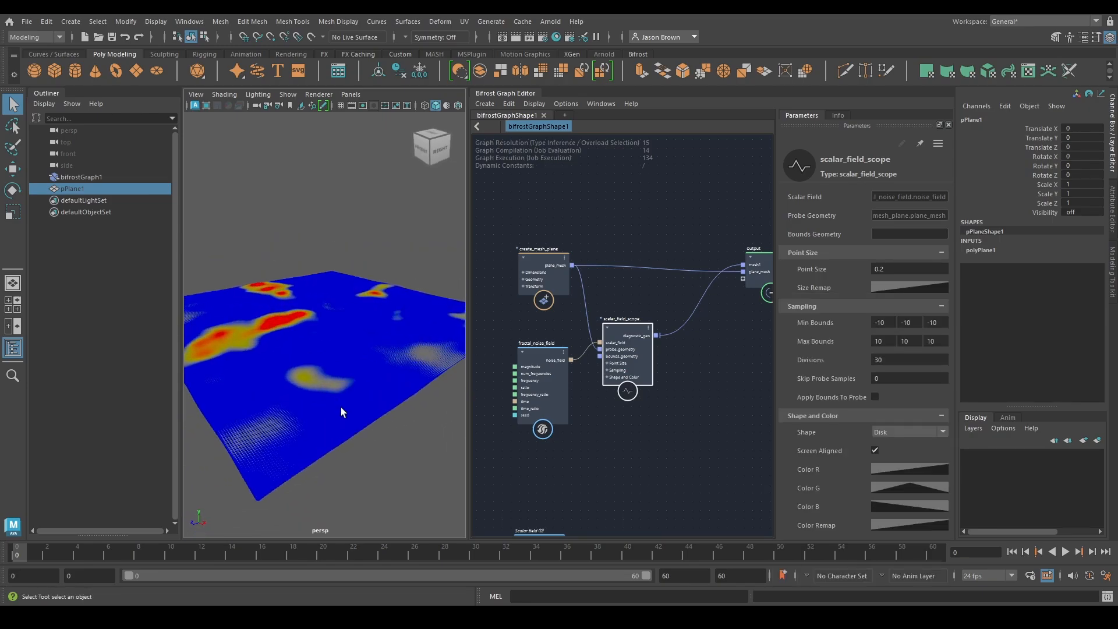
right_click_drag(338, 408, 390, 409, "alt")
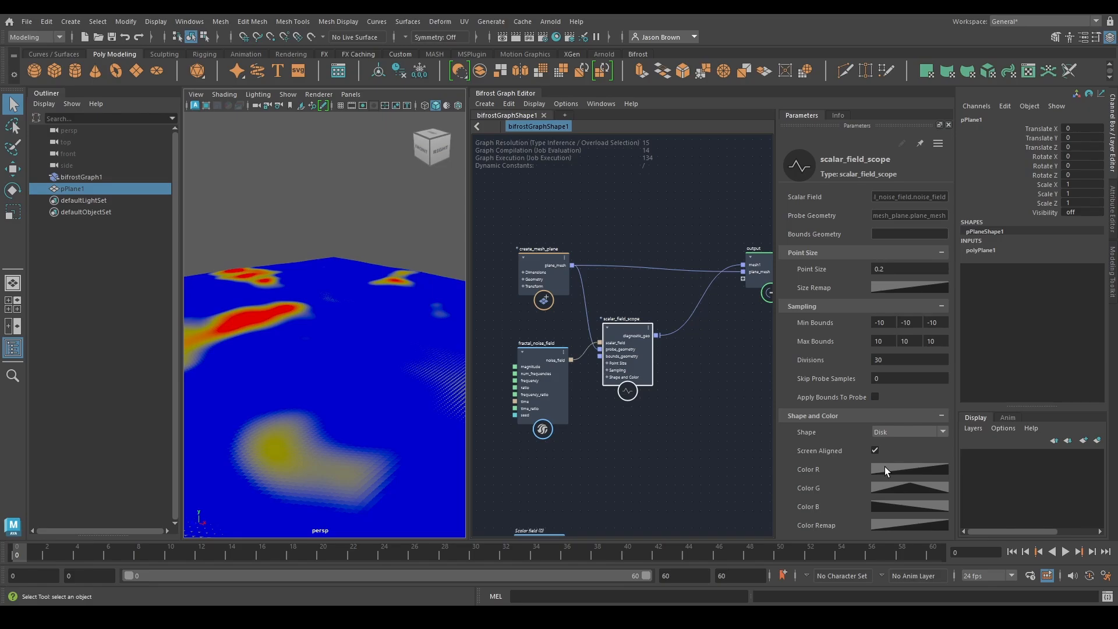
Reset scalar_field_scope's Color Remap curve to its default and enter a new position for its first point
left_click(903, 526)
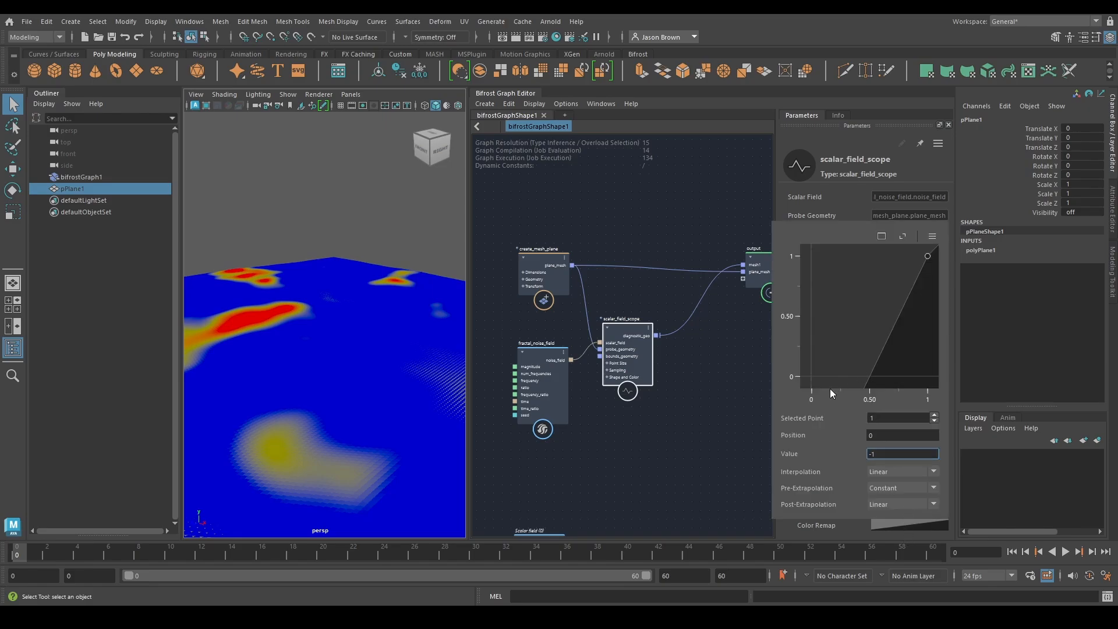
left_click(932, 236)
left_click(984, 260)
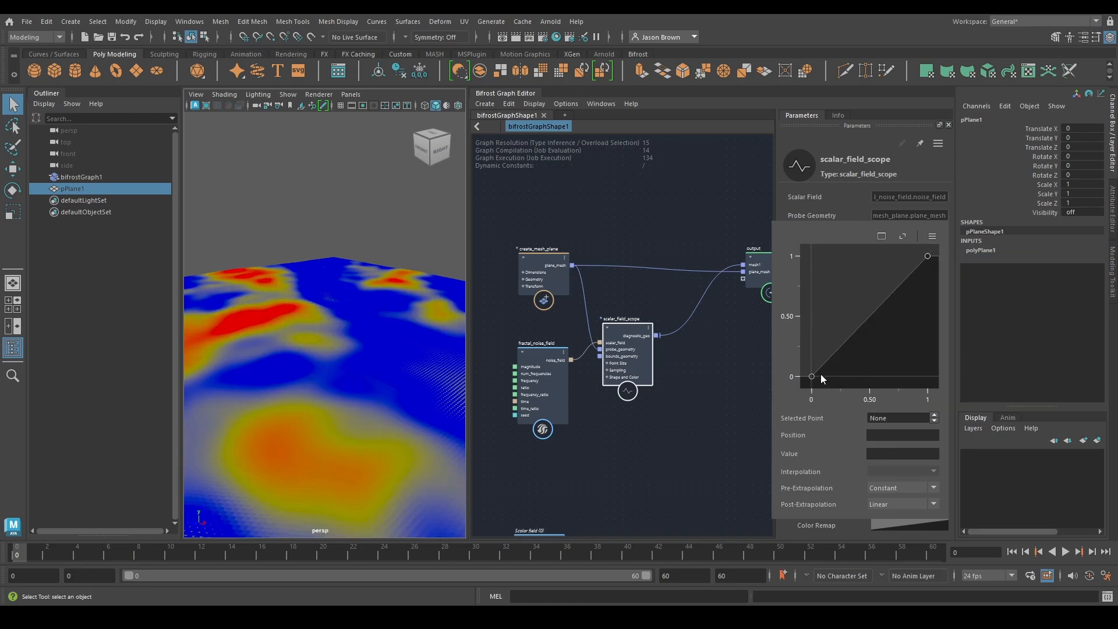
left_click(811, 376)
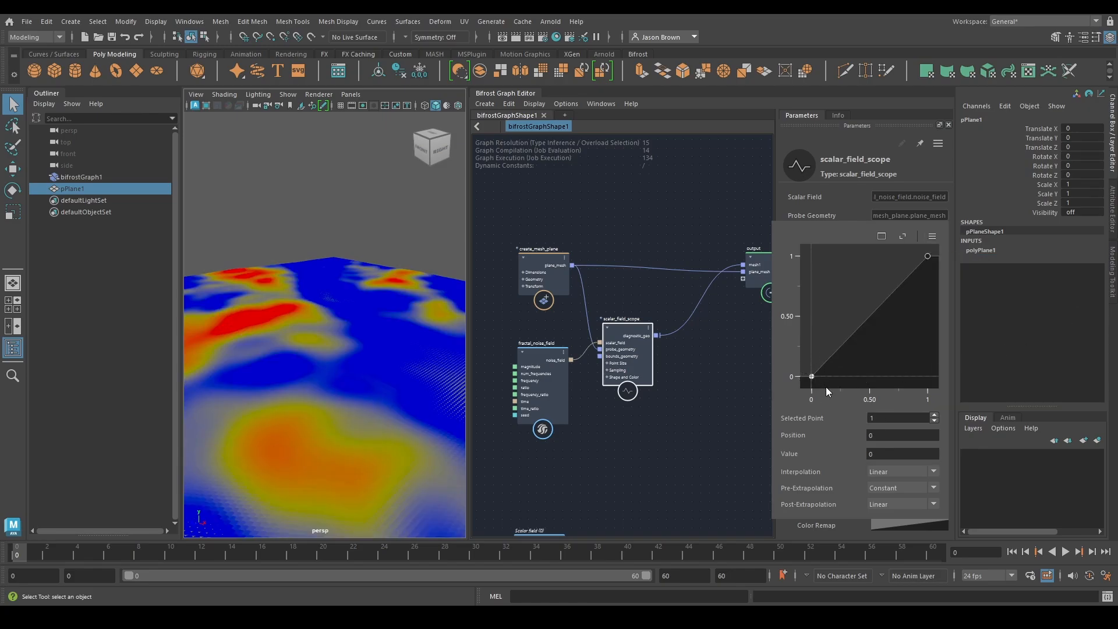
left_click(885, 437)
key("Return")
left_click_drag(376, 349, 327, 357, "alt")
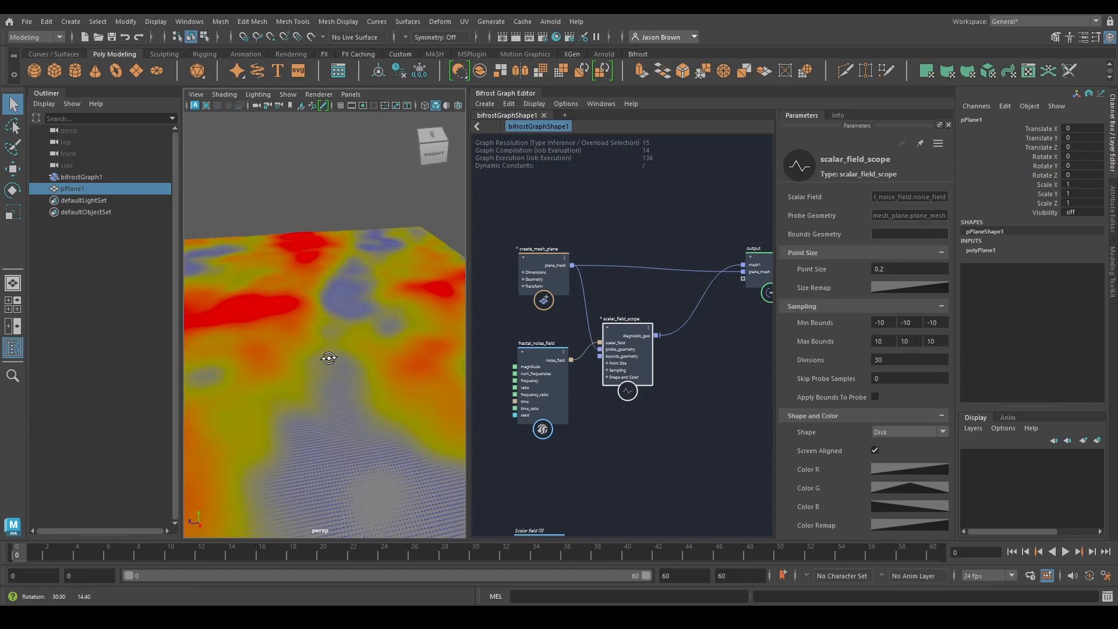
right_click_drag(352, 361, 250, 330, "alt")
left_click_drag(250, 330, 329, 341, "alt")
right_click_drag(329, 341, 400, 344, "alt")
left_click_drag(400, 344, 358, 371, "alt")
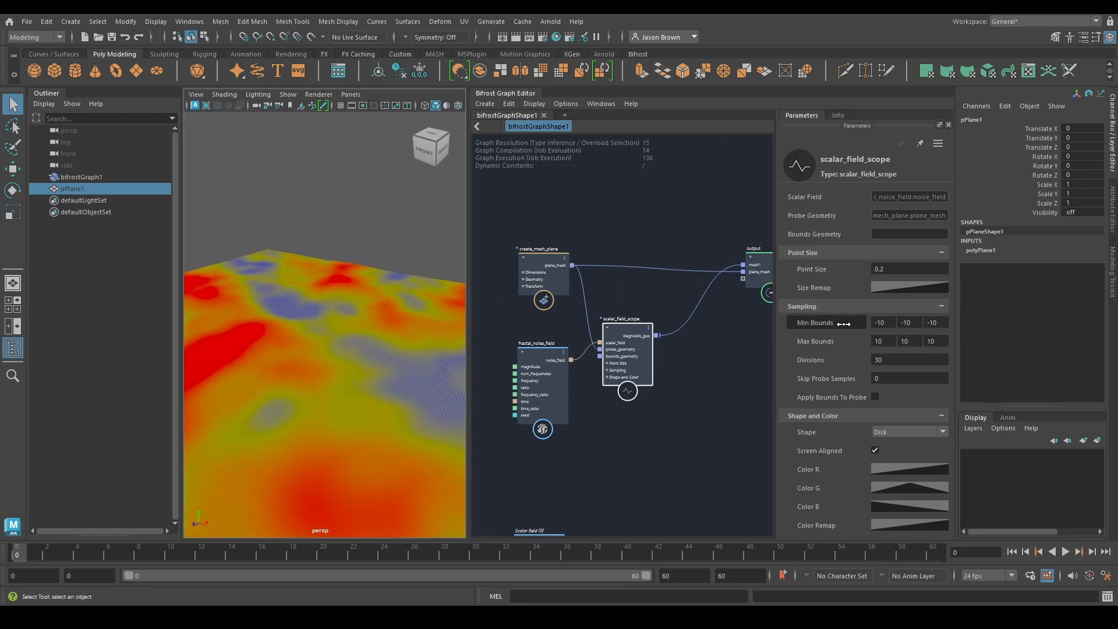
Try raising the last and first points of scalar_field_scope's Color G curve, undoing each change
left_click(900, 489)
mouse_move(928, 338)
left_mouse_down()
mouse_move(930, 233)
mouse_move(931, 319)
left_mouse_up()
key("ctrl+z")
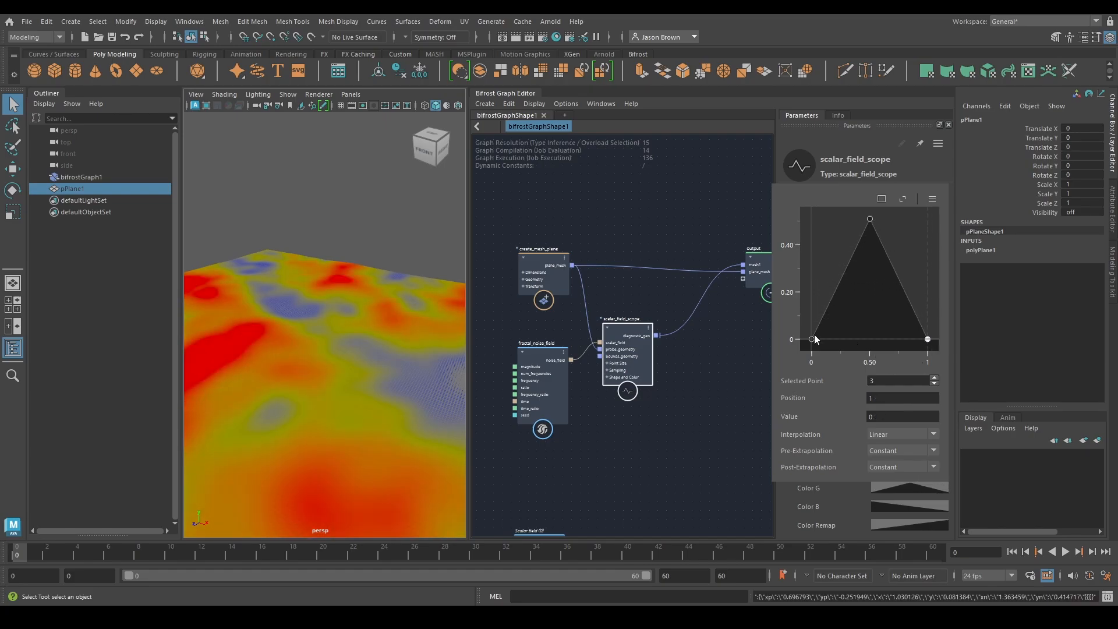
left_click_drag(812, 338, 815, 301)
key("ctrl+z")
Delete the connection from create_mesh_plane's plane_mesh to the graph output
left_click_drag(368, 381, 290, 412, "alt")
right_click_drag(290, 411, 388, 371, "alt")
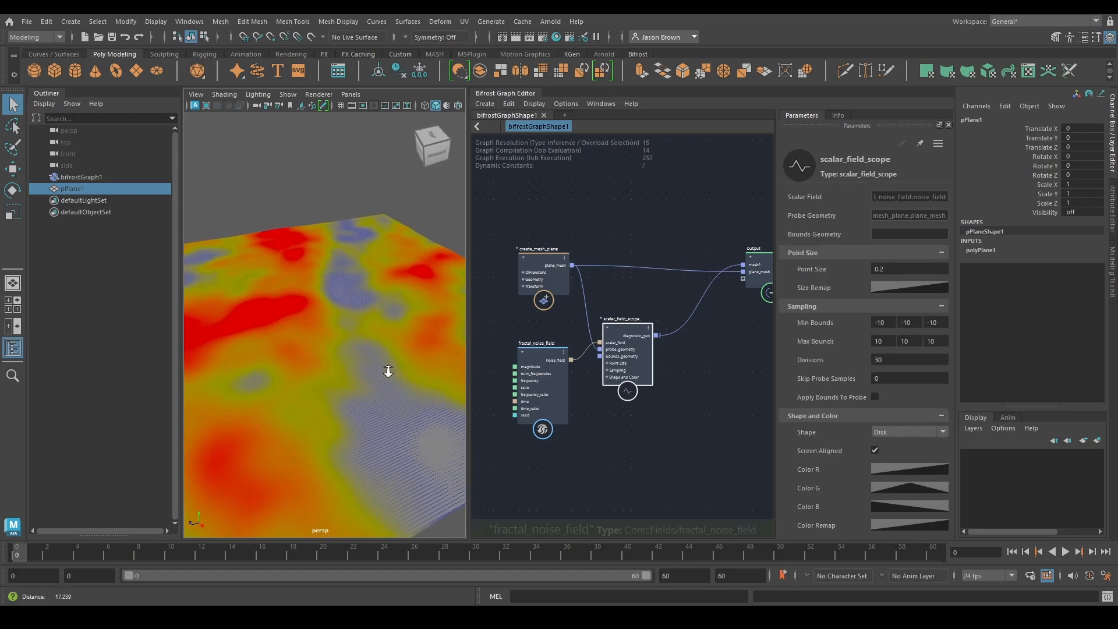
middle_click_drag(388, 371, 366, 386, "alt")
left_click_drag(393, 414, 324, 309, "alt")
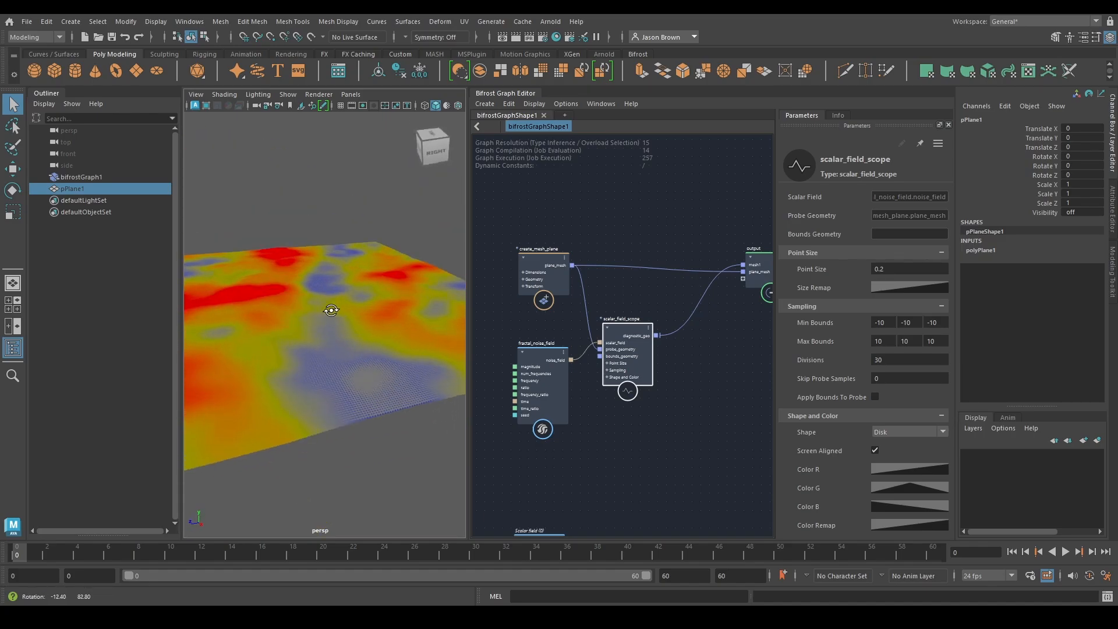
left_click(669, 269)
key("Delete")
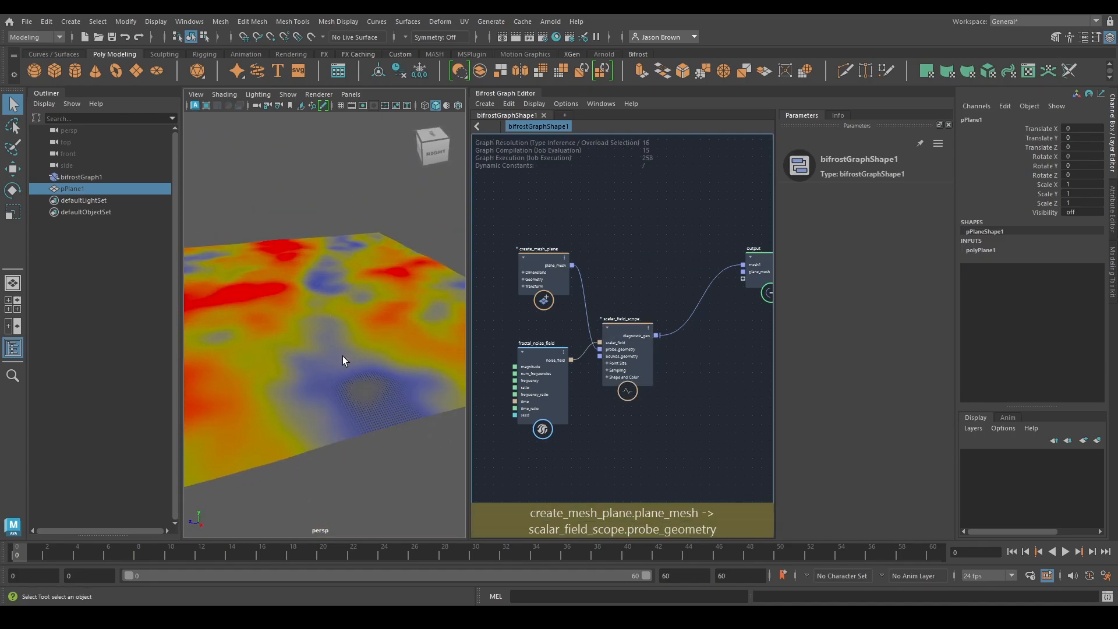
left_click_drag(349, 360, 340, 315, "alt")
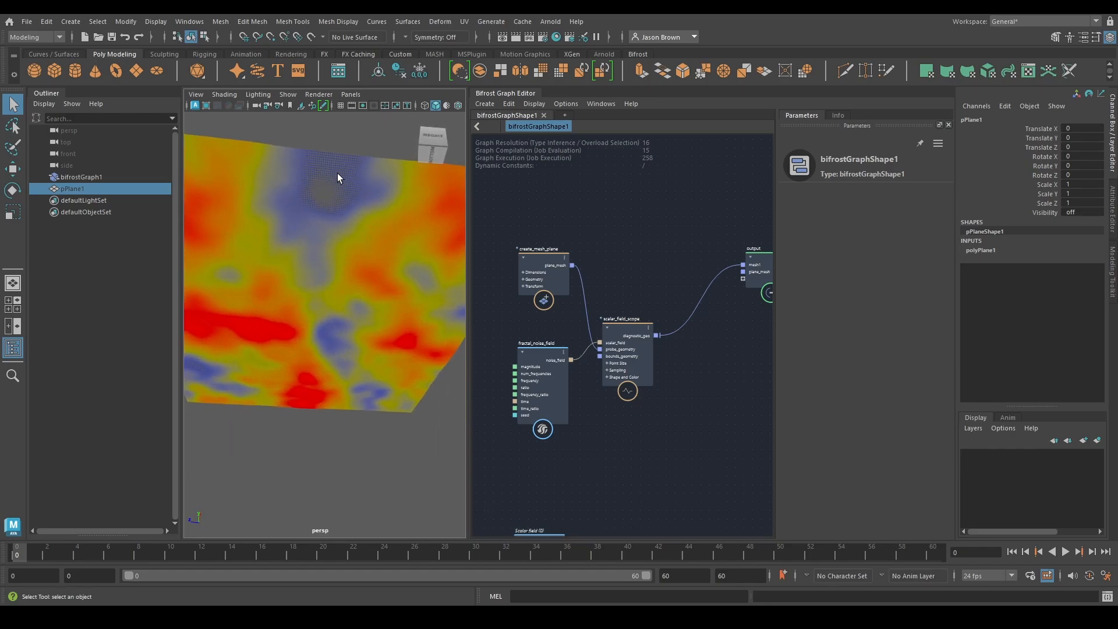
left_click_drag(418, 467, 413, 377, "alt")
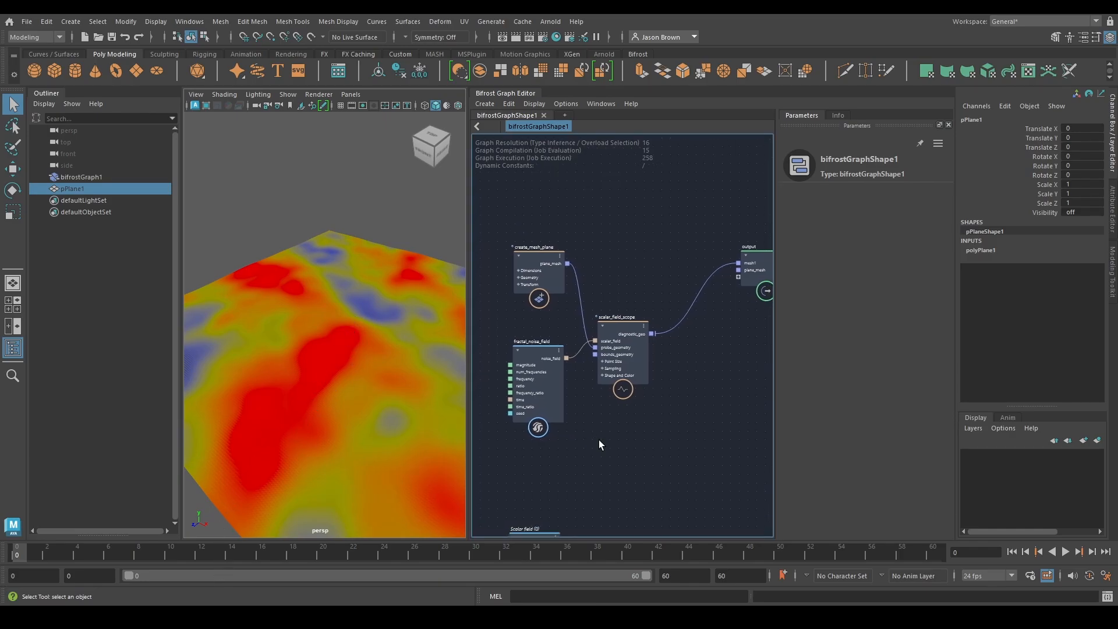
mouse_move(355, 407)
left_mouse_down("alt")
mouse_move(342, 392)
mouse_move(309, 388)
mouse_move(307, 424)
mouse_move(357, 394)
mouse_move(358, 407)
left_mouse_up("alt")
Make room between the nodes and add a displace_points node fed by create_mesh_plane's plane_mesh
middle_click_drag(651, 435, 640, 484, "alt")
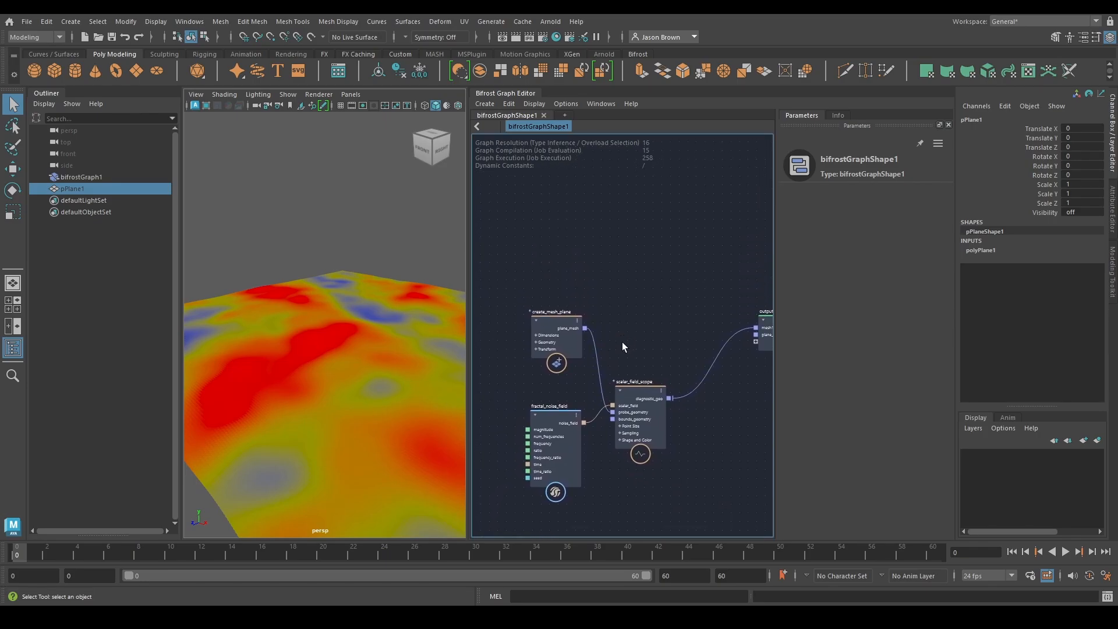
left_click_drag(551, 336, 542, 319)
middle_click_drag(618, 327, 600, 318, "alt")
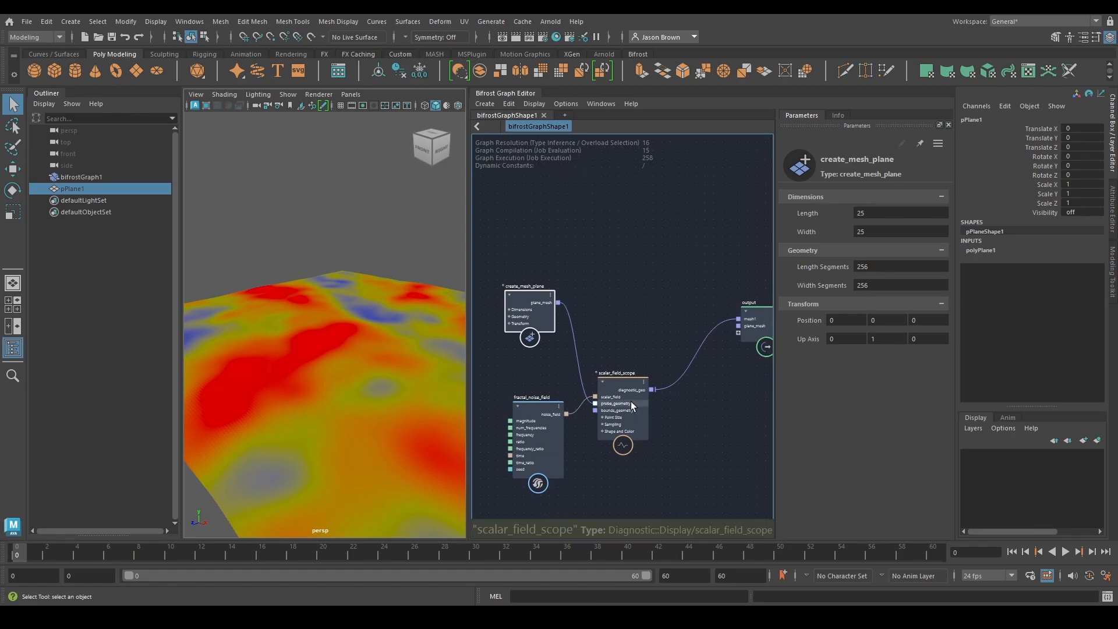
left_click_drag(615, 392, 617, 410)
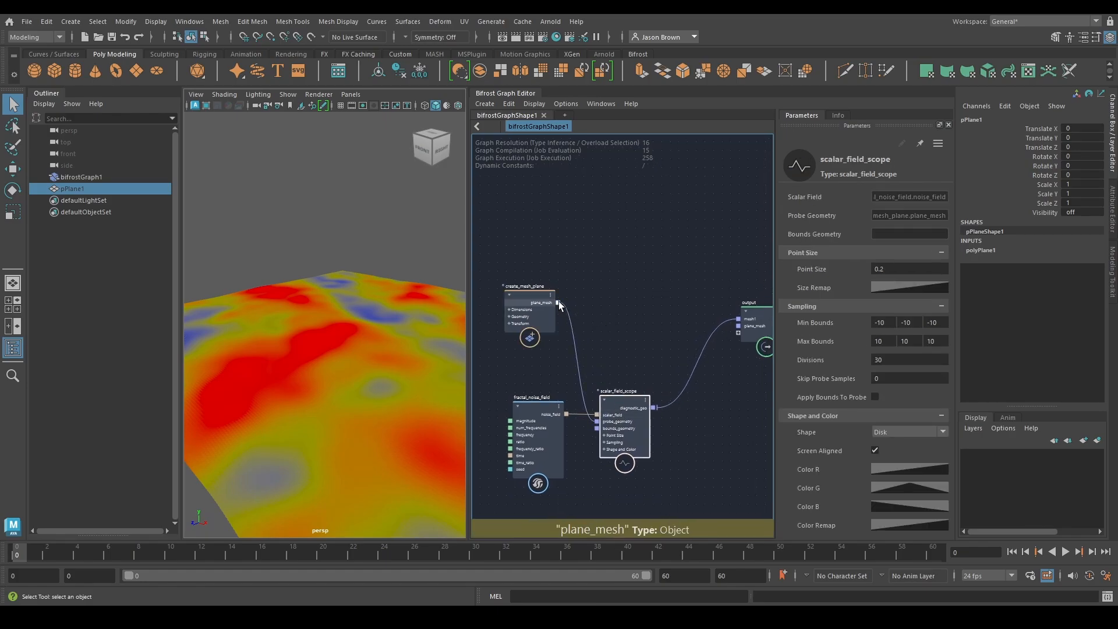
left_click_drag(558, 302, 656, 273)
type("displa")
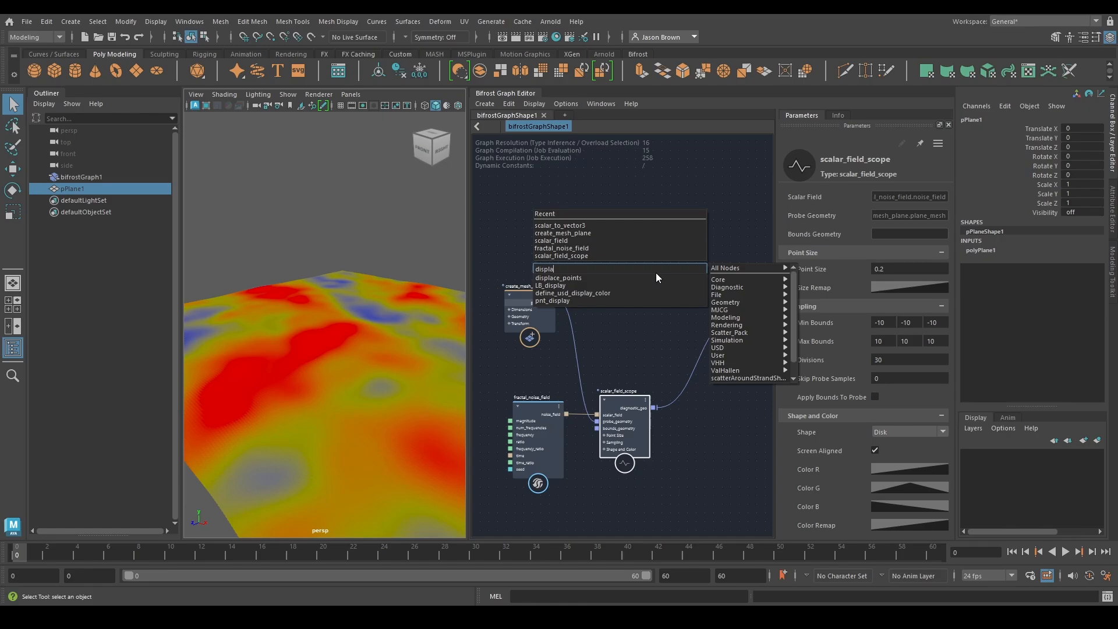
key("Return")
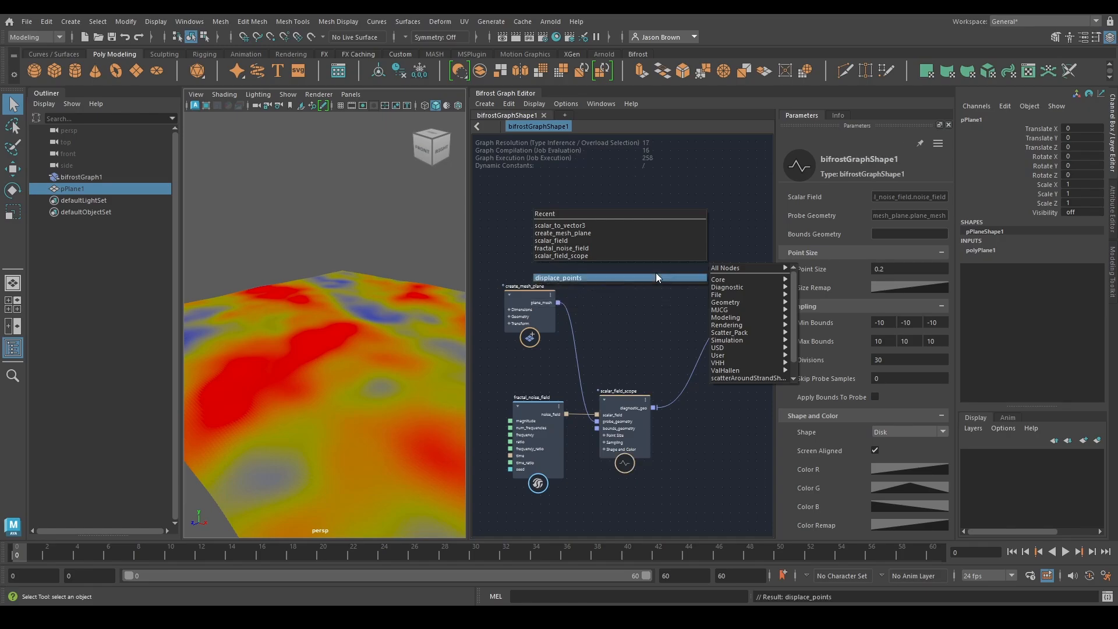
Connect noise_field to displace_points' weights, and out_points to the plane_mesh port of the graph output
middle_click_drag(681, 284, 670, 290, "alt")
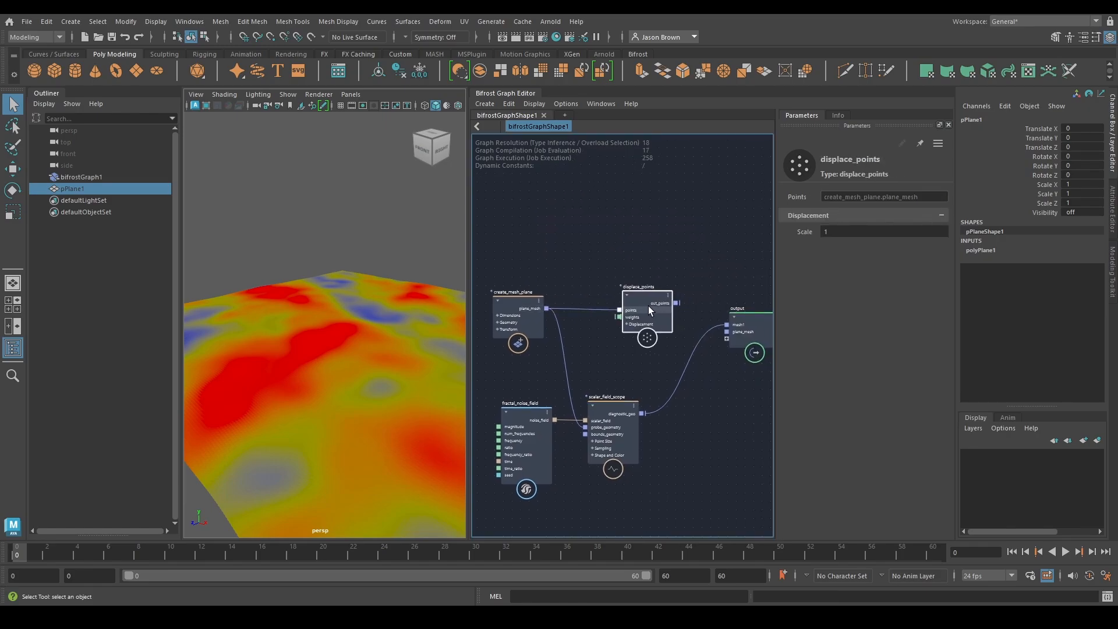
left_click_drag(553, 419, 736, 338)
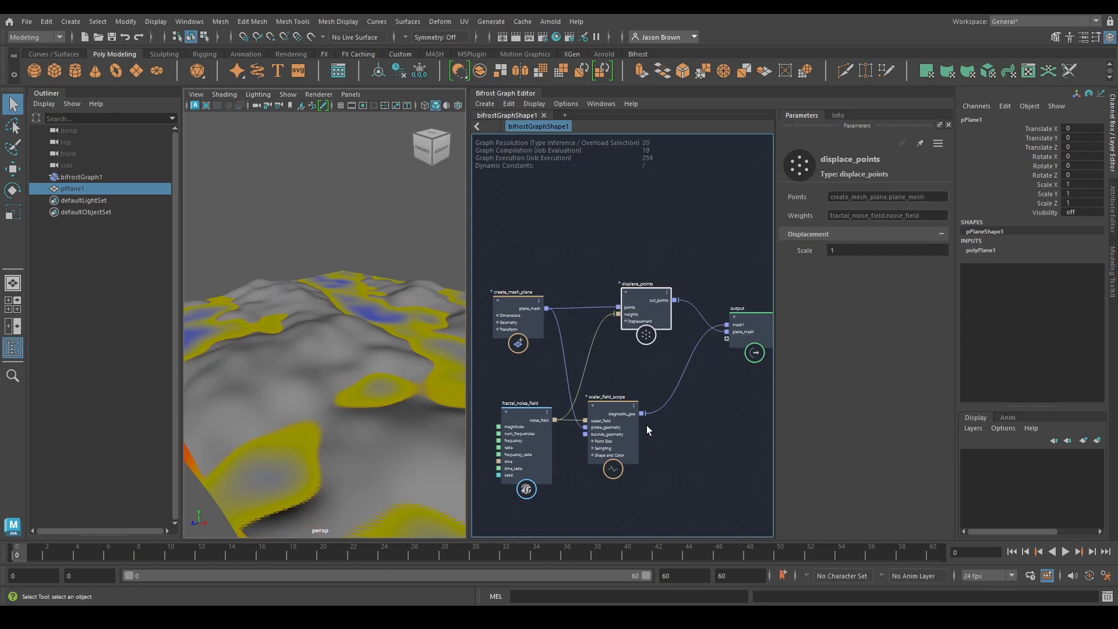
left_click_drag(327, 373, 347, 359, "alt")
Move scalar_field_scope past displace_points and connect out_points to its probe_geometry in place of plane_mesh
middle_click_drag(680, 384, 652, 358, "alt")
left_click_drag(580, 404, 639, 406)
left_click_drag(721, 307, 771, 304)
left_click_drag(637, 387, 666, 396)
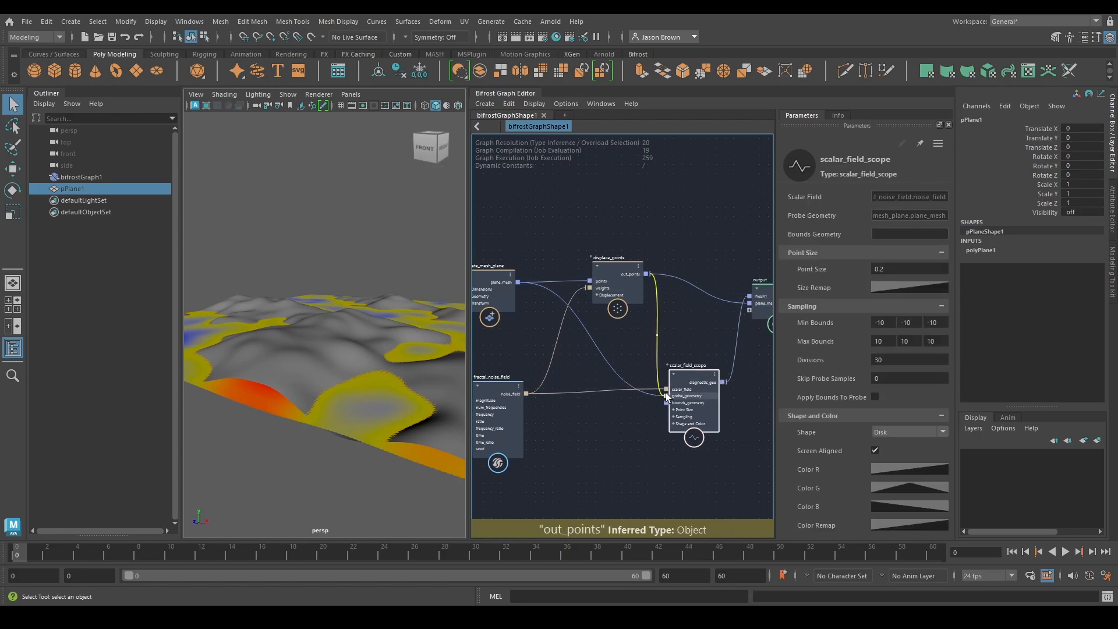
left_click_drag(373, 314, 403, 344, "alt")
Delete the connection from scalar_field_scope's diagnostic_geo to the output's mesh1 port
middle_click_drag(675, 350, 642, 320)
left_click_drag(631, 371, 632, 371)
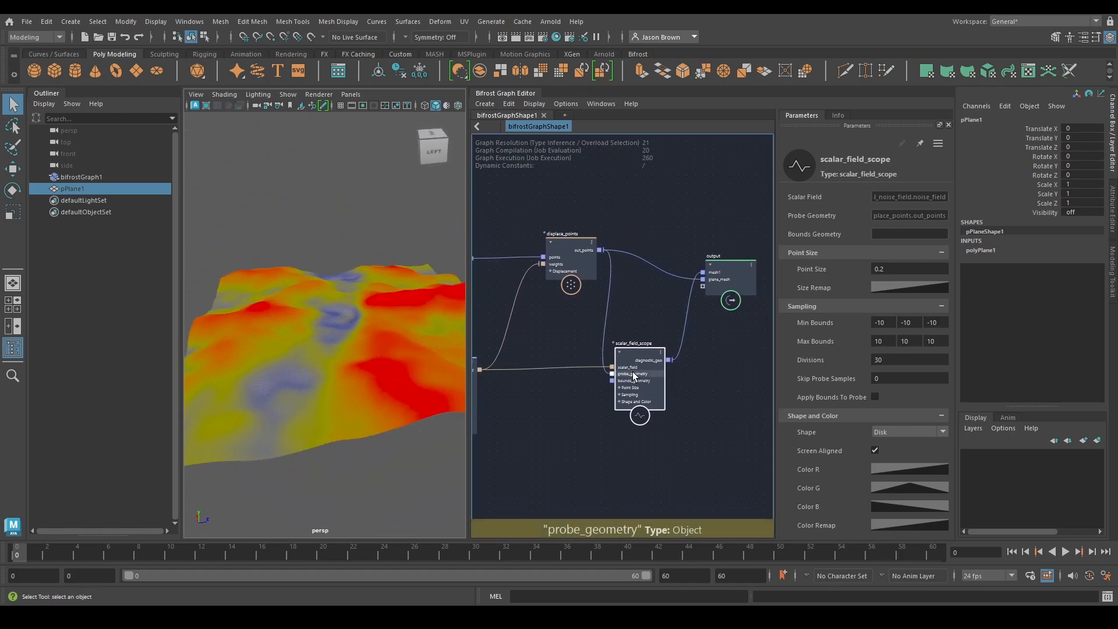
middle_click_drag(678, 358, 586, 368)
left_click_drag(641, 285, 678, 276)
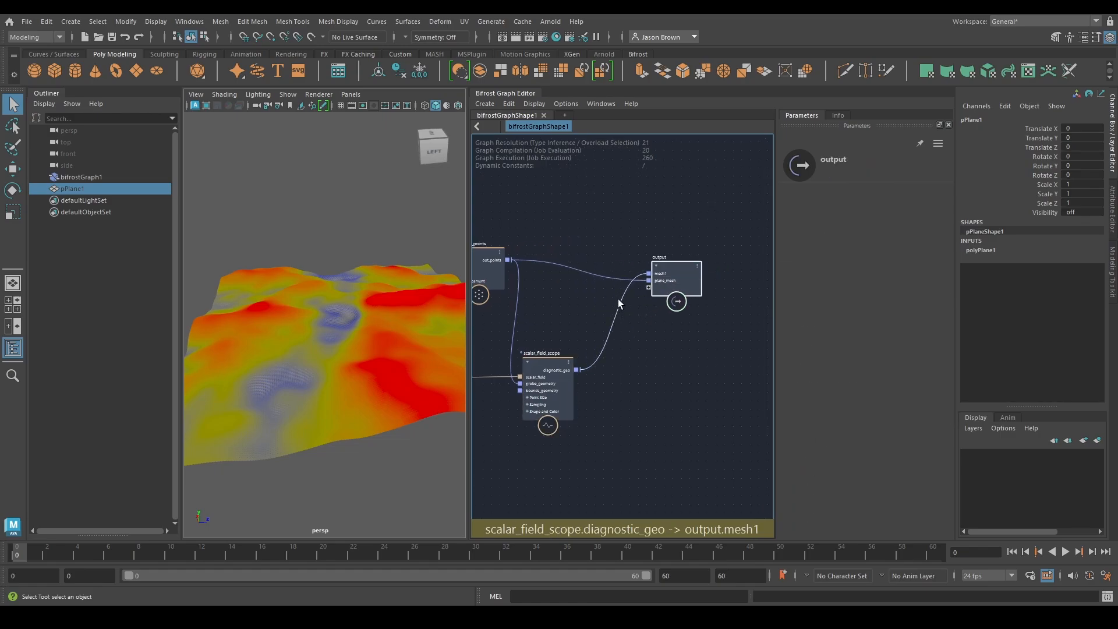
left_click(620, 299)
key("Delete")
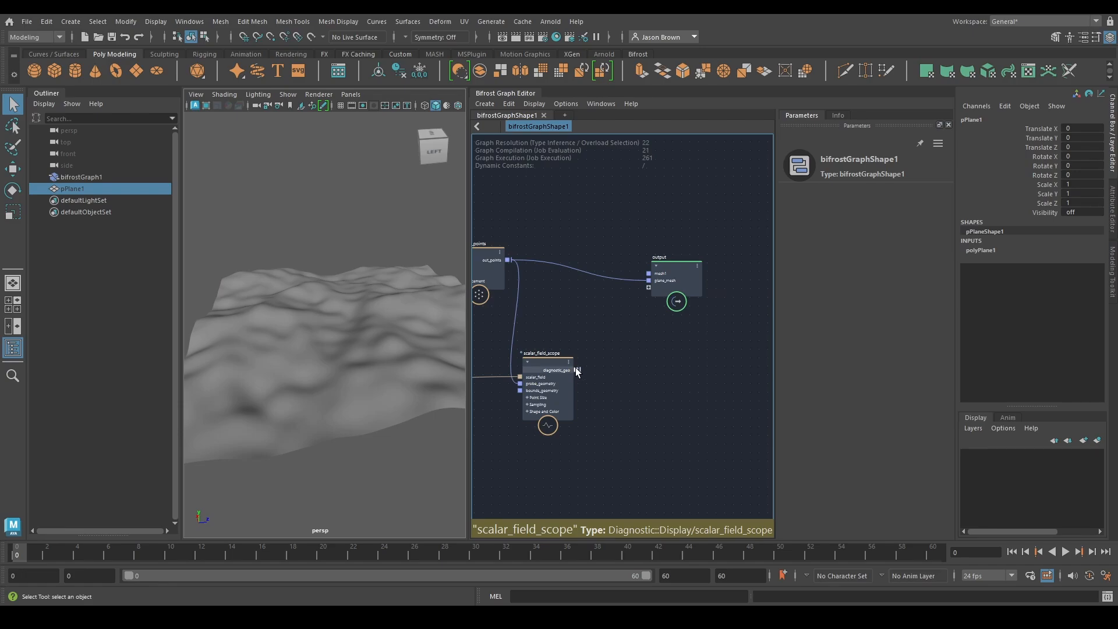
Add an if node with scalar_field_scope's diagnostic_geo as true_case and displace_points' out_points as false_case
left_click_drag(575, 368, 600, 314)
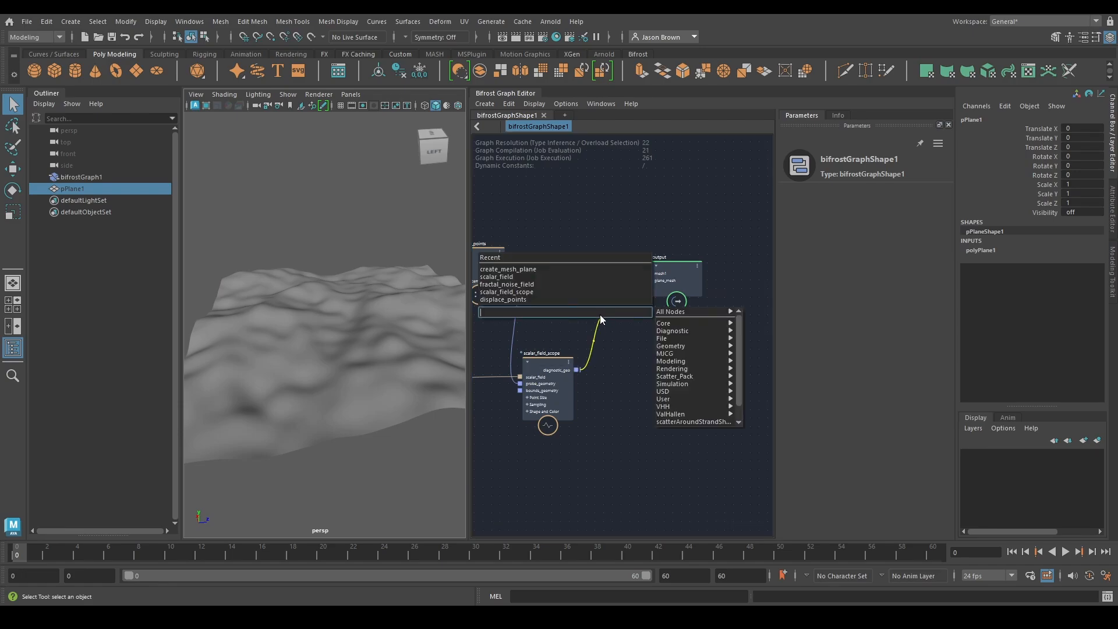
type("if")
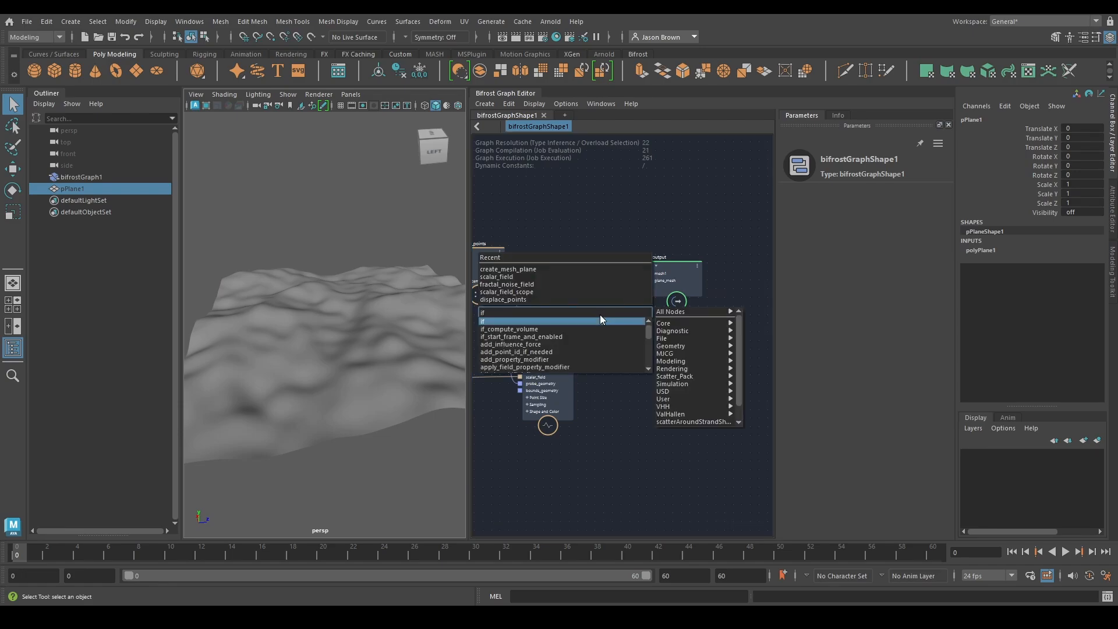
key("Return")
left_click_drag(602, 326, 620, 316)
left_click_drag(508, 259, 602, 345)
Reposition the graph output node and connect the if node's output to its plane_mesh port
middle_click_drag(701, 339, 641, 351, "alt")
left_click_drag(616, 288, 665, 266)
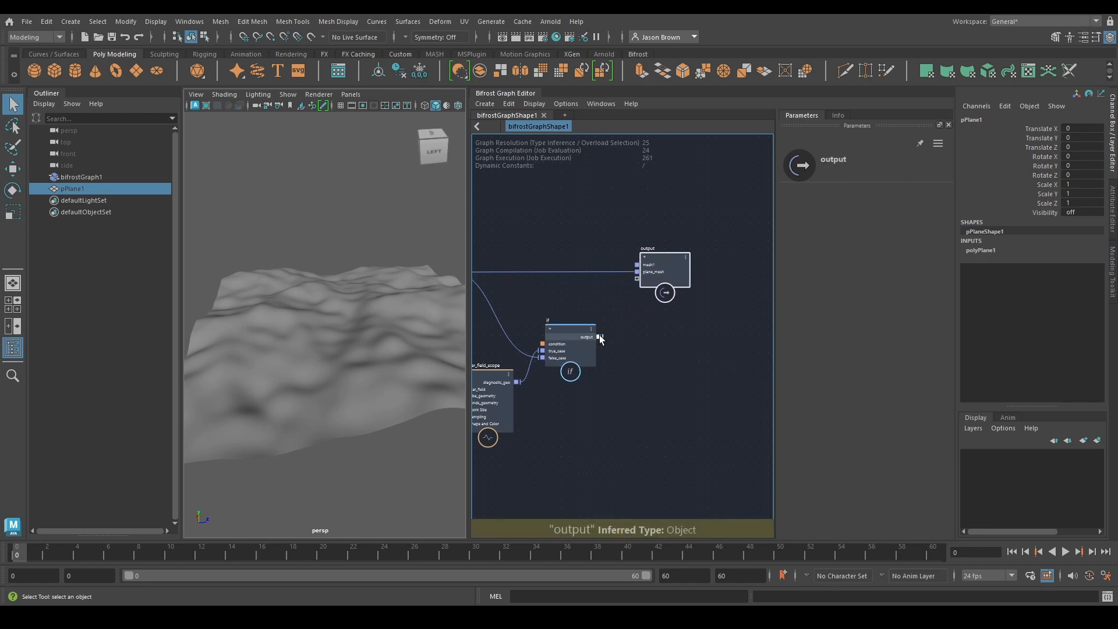
left_click_drag(599, 337, 647, 272)
middle_click_drag(644, 337, 716, 320, "alt")
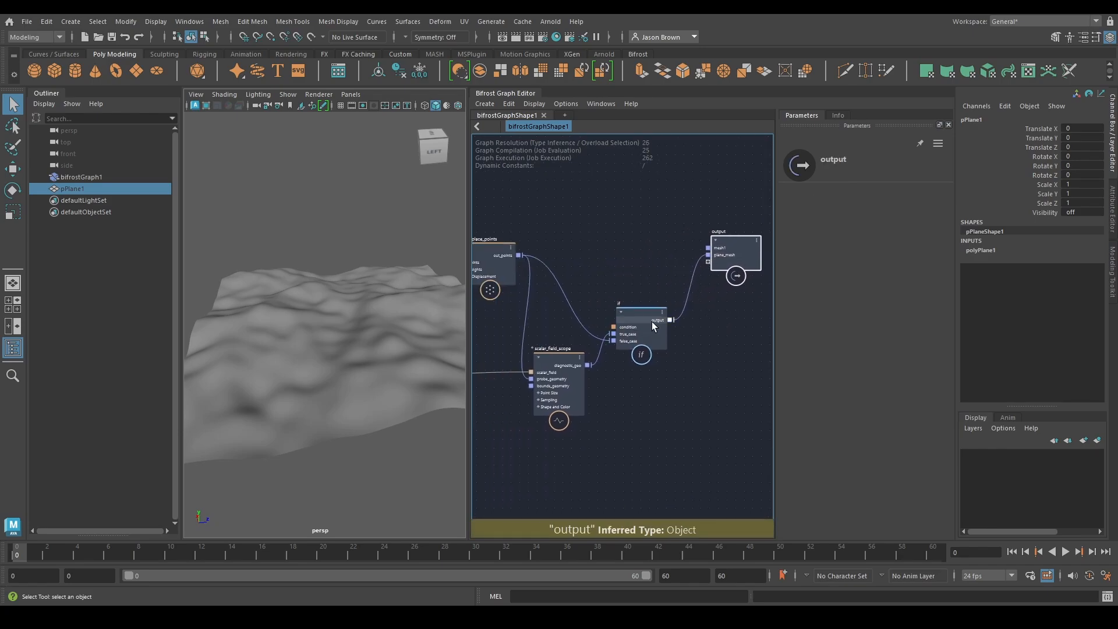
Toggle the if node's Condition on and off to compare the scope display with the displaced mesh, leaving it off
left_click(645, 312)
left_click(826, 197)
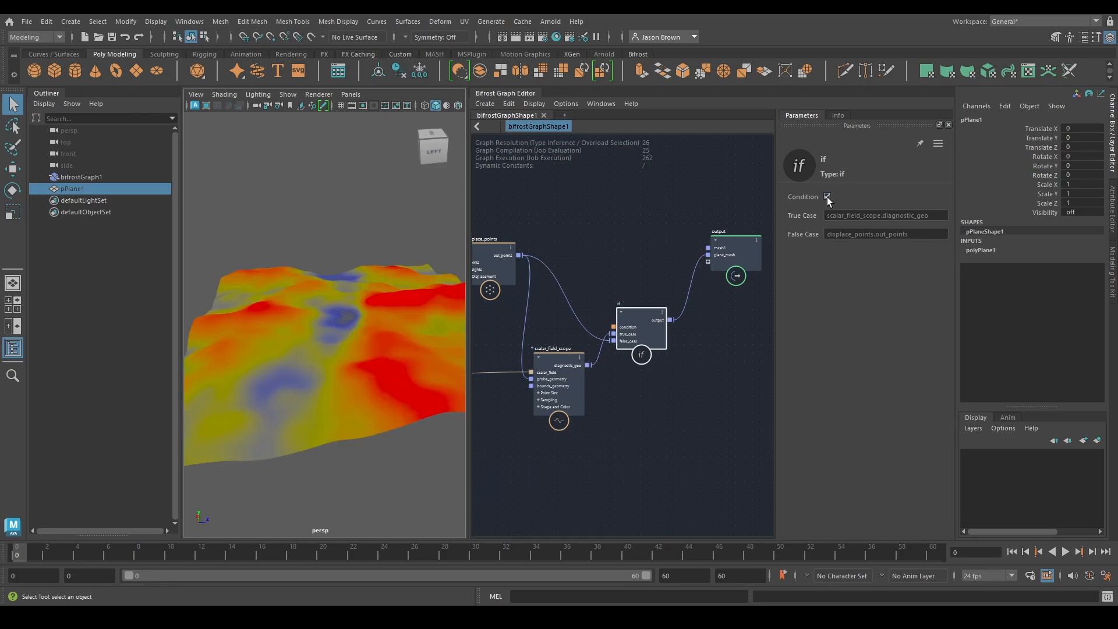
left_click(827, 197)
left_click(828, 197)
left_click(827, 197)
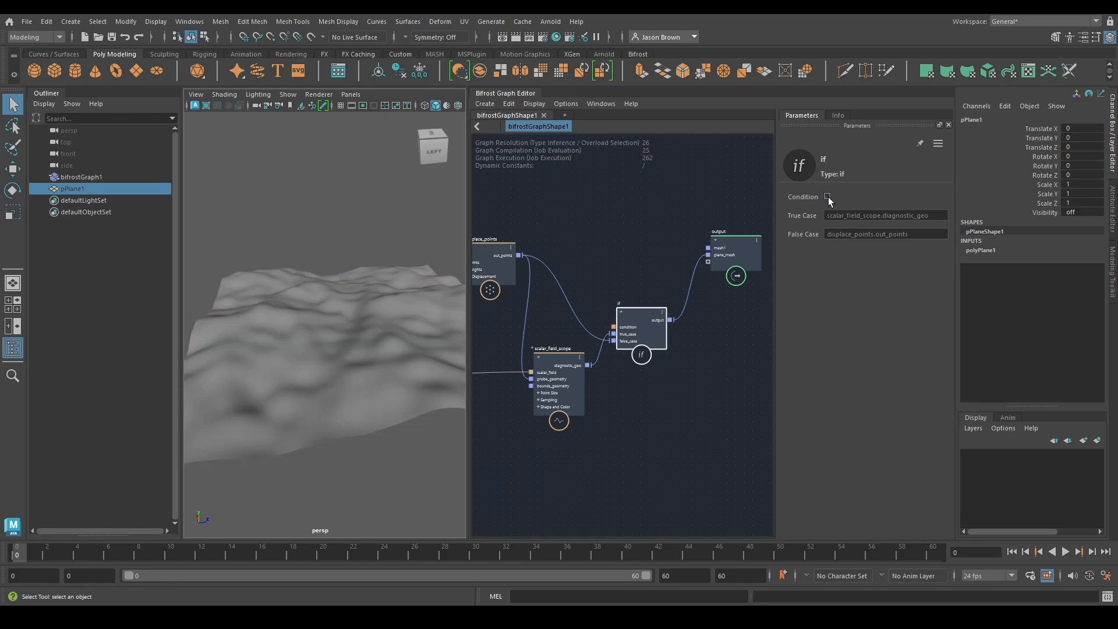
left_click(828, 197)
left_click(828, 197)
Review the parameters of scalar_field_scope and displace_points, the two nodes feeding the if node
middle_click_drag(589, 408, 592, 401, "alt")
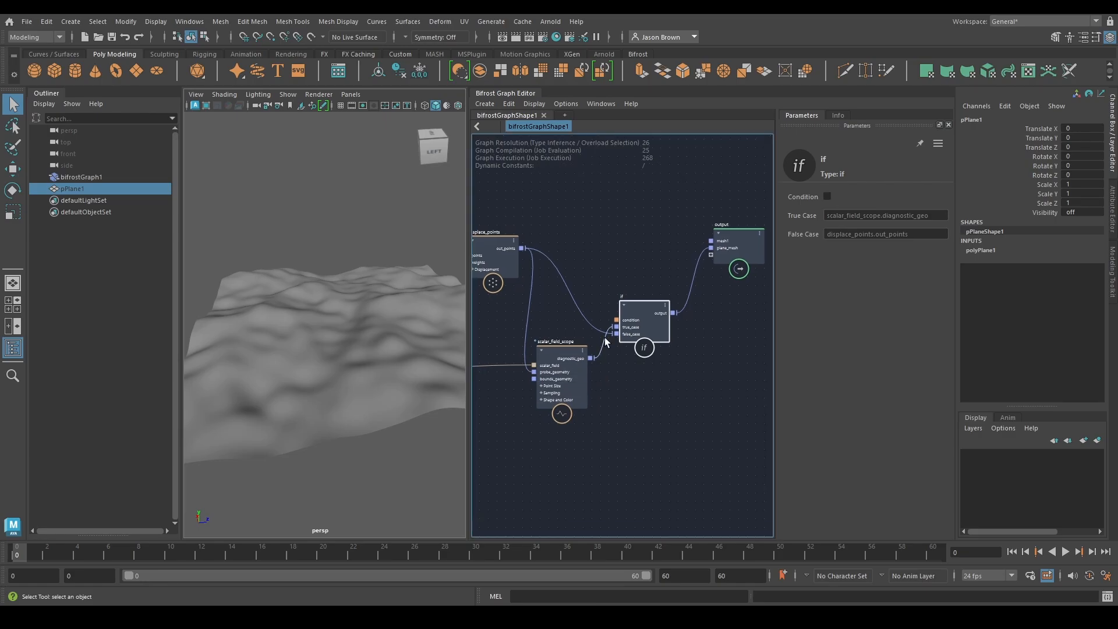
left_click(567, 377)
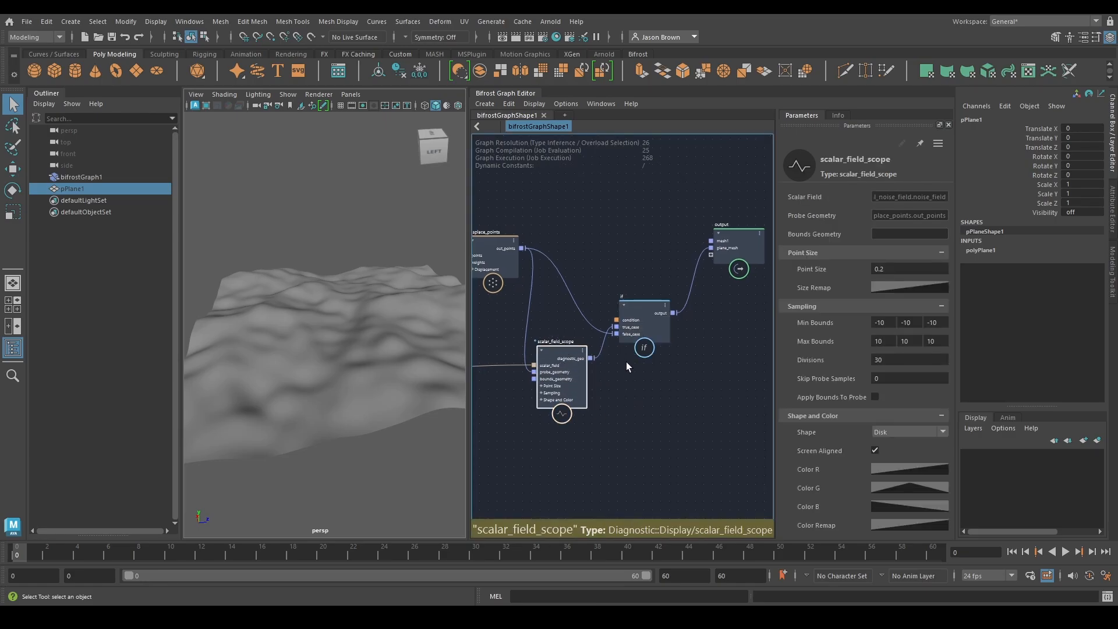
middle_click_drag(626, 362, 644, 387, "alt")
left_click(522, 278)
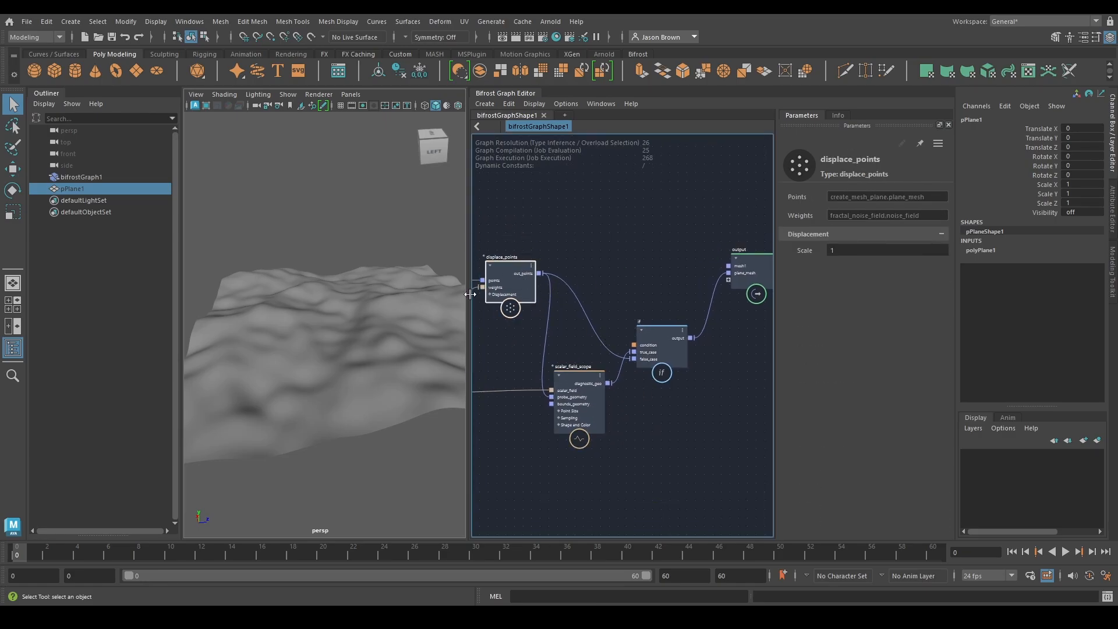
Toggle the if node's Condition on and back off, and examine the displaced terrain up close
left_click(663, 338)
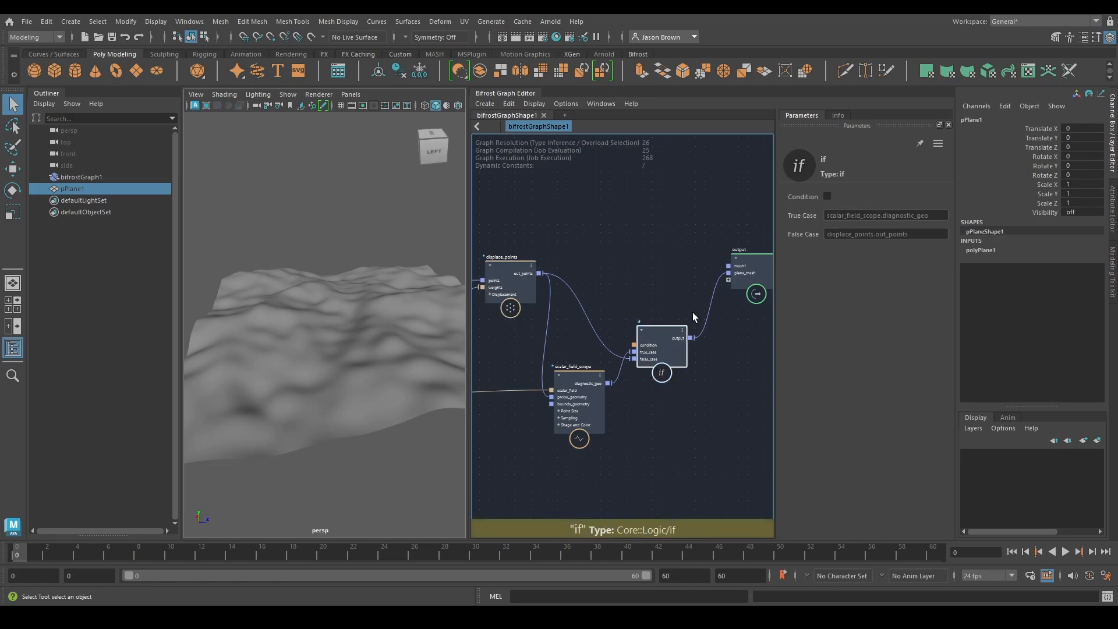
left_click(829, 197)
right_click_drag(302, 301, 416, 294, "alt")
middle_click_drag(402, 302, 320, 314, "alt")
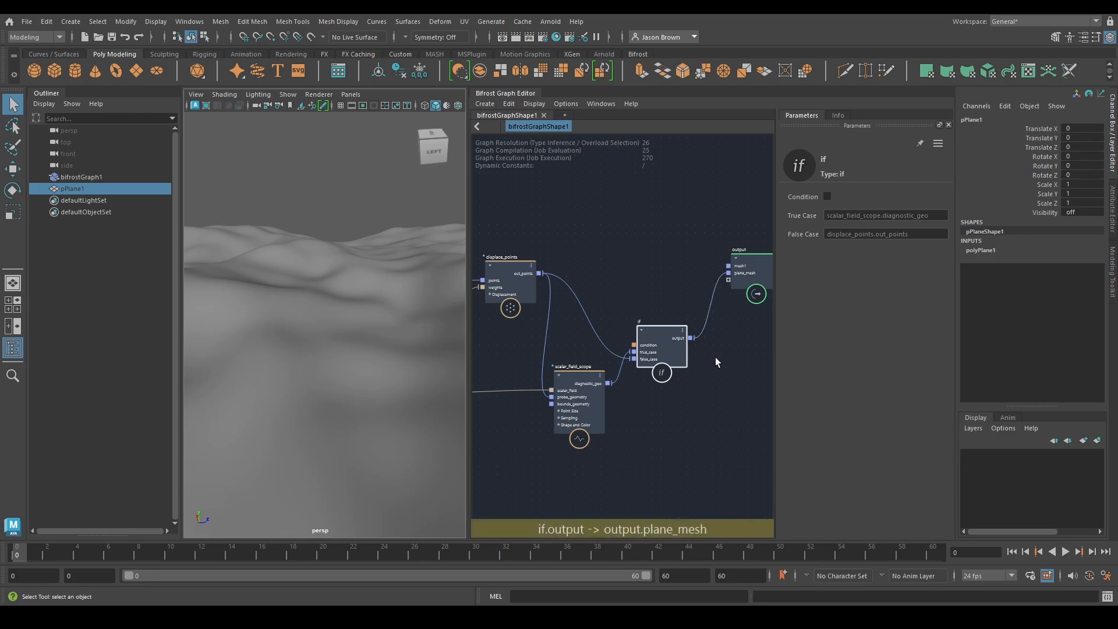
Connect displace_points' out_points directly to the output node's mesh1 port
middle_click_drag(673, 353, 616, 368)
left_click_drag(616, 368, 623, 335)
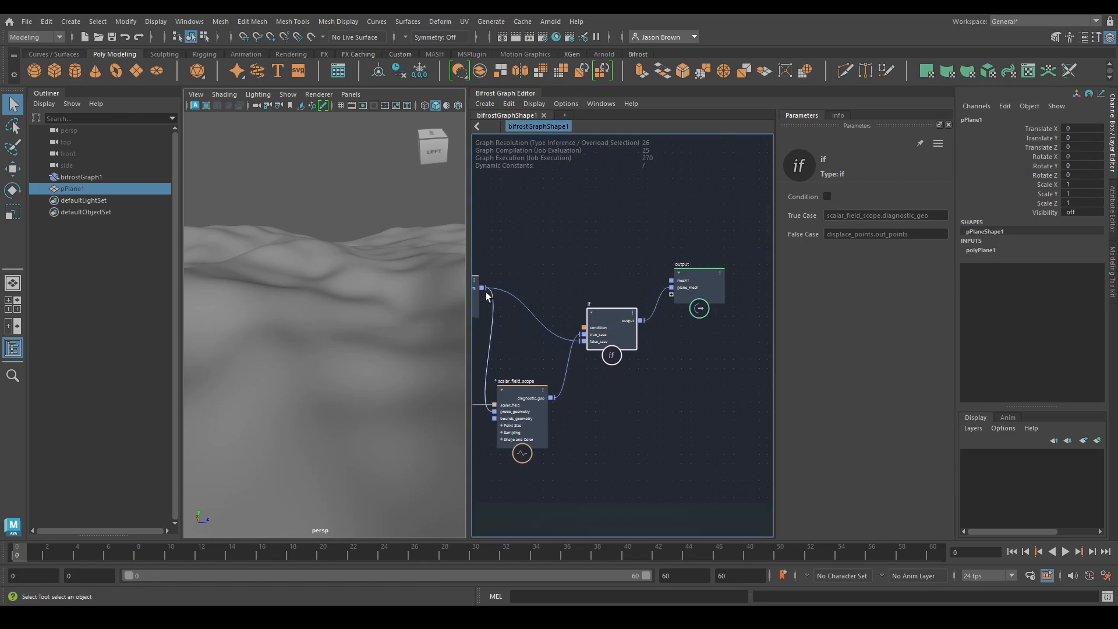
left_click_drag(481, 286, 672, 281)
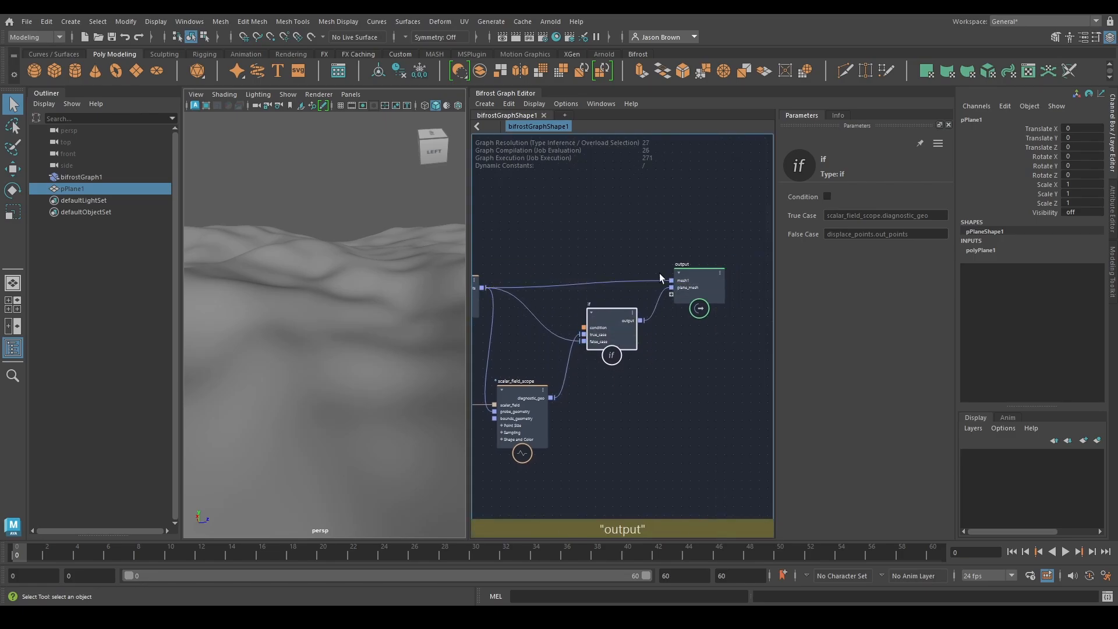
mouse_move(563, 262)
middle_mouse_down()
mouse_move(592, 263)
mouse_move(578, 253)
middle_mouse_up()
left_click_drag(621, 315, 623, 323)
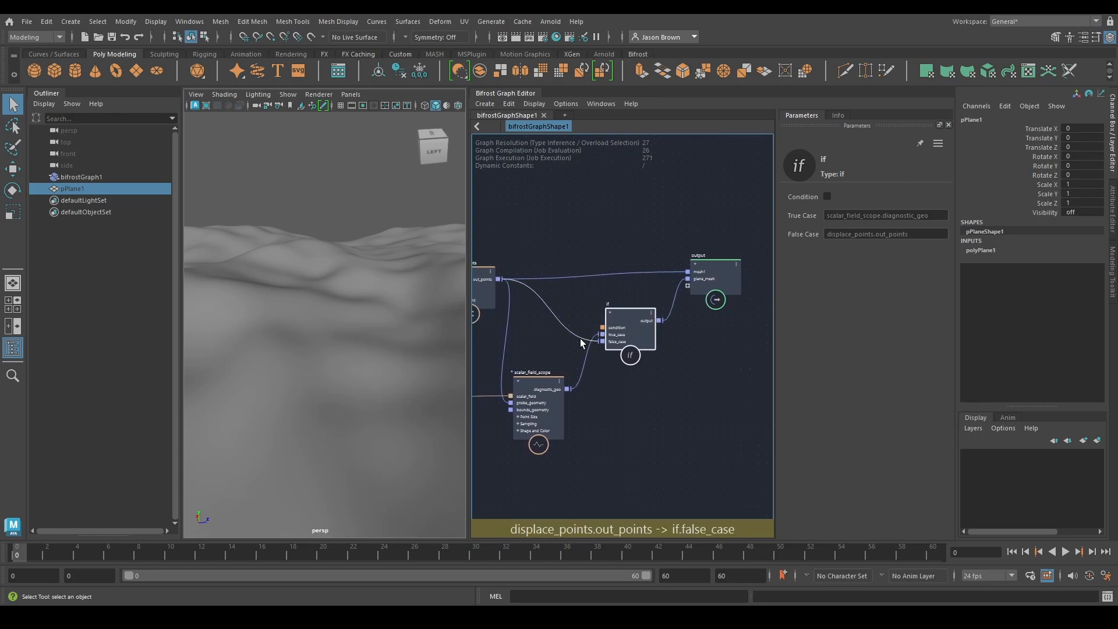
Delete the connection from displace_points to the if node's false_case and enable the if node's Condition
left_click(572, 333)
key("Delete")
left_click(629, 324)
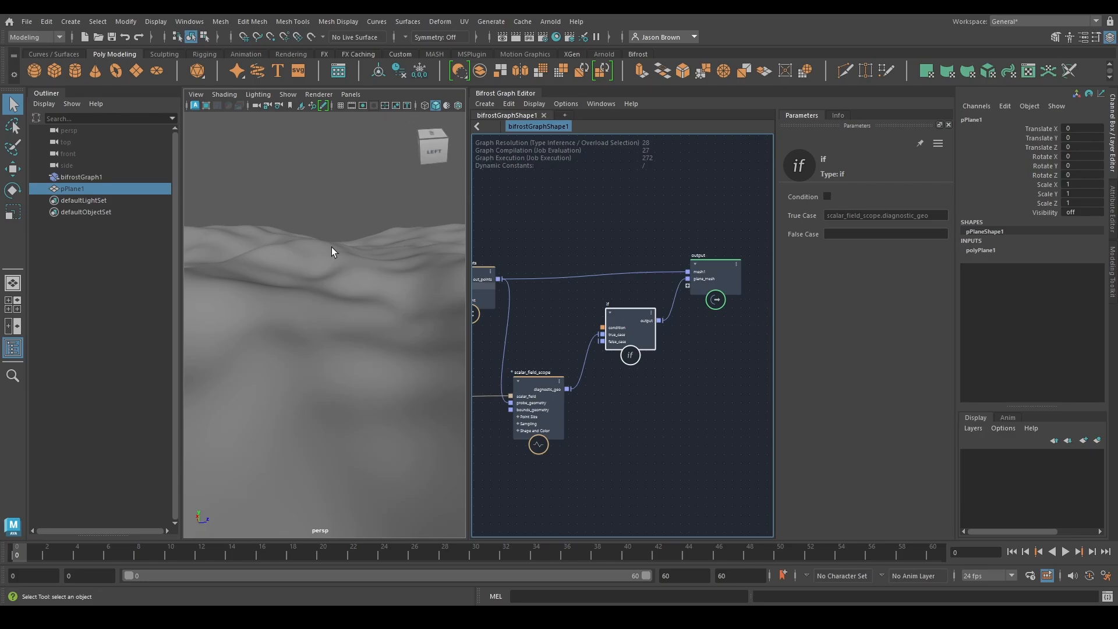
left_click(827, 196)
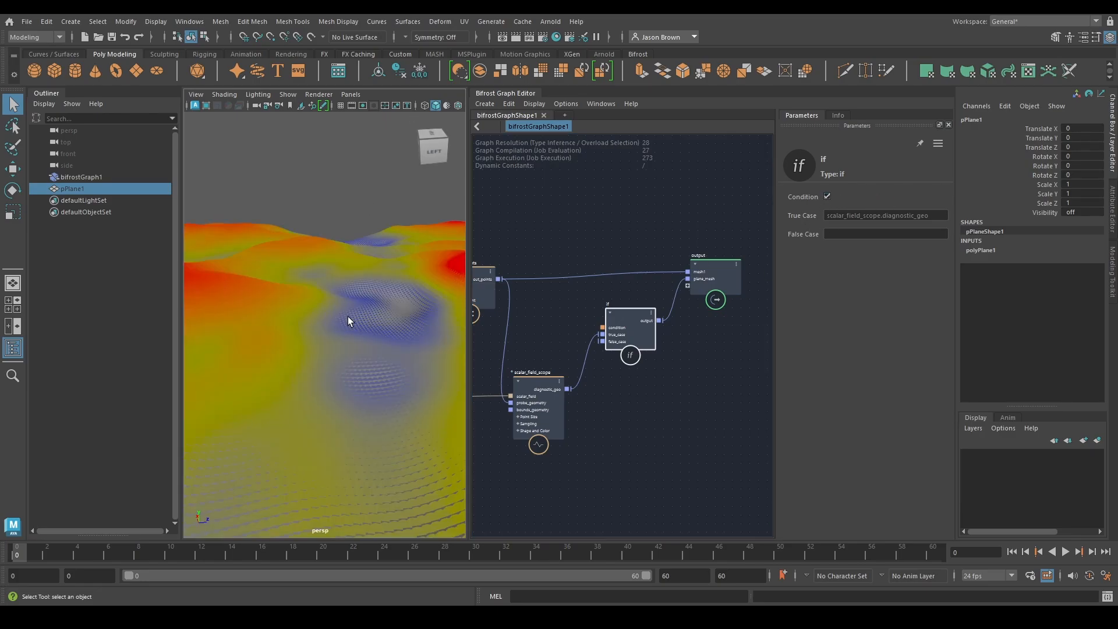
mouse_move(348, 316)
left_mouse_down("alt")
mouse_move(287, 319)
mouse_move(372, 332)
mouse_move(315, 352)
mouse_move(295, 396)
mouse_move(369, 347)
mouse_move(344, 343)
mouse_move(349, 327)
left_mouse_up("alt")
Reduce scalar_field_scope's Point Size to 0.06906 and inspect the coloured points over the terrain
left_click(541, 397)
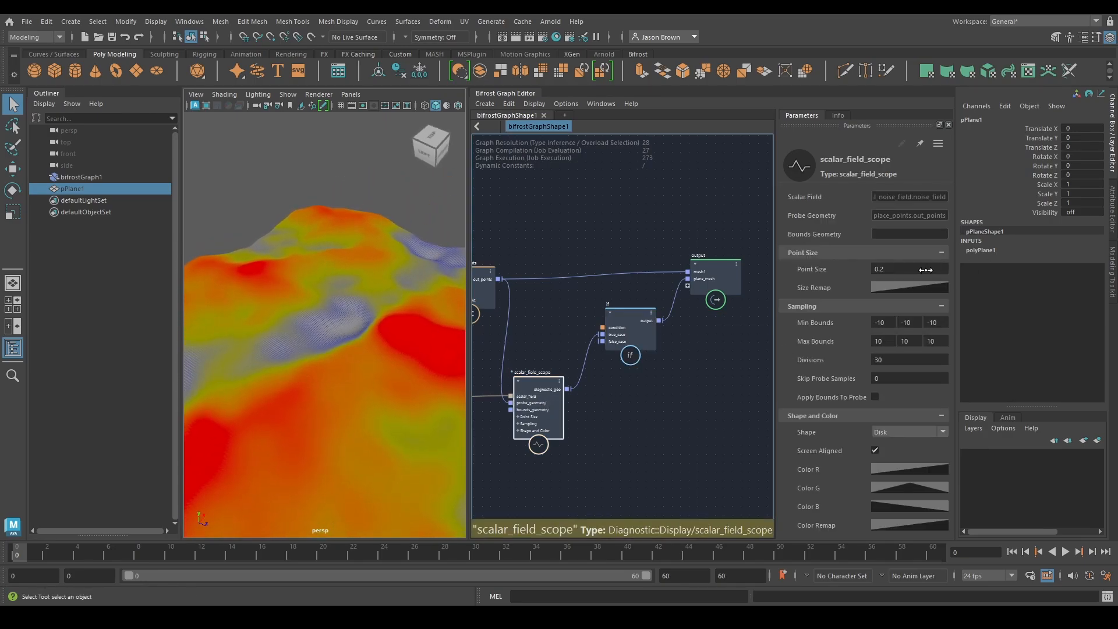
left_click_drag(926, 270, 810, 269)
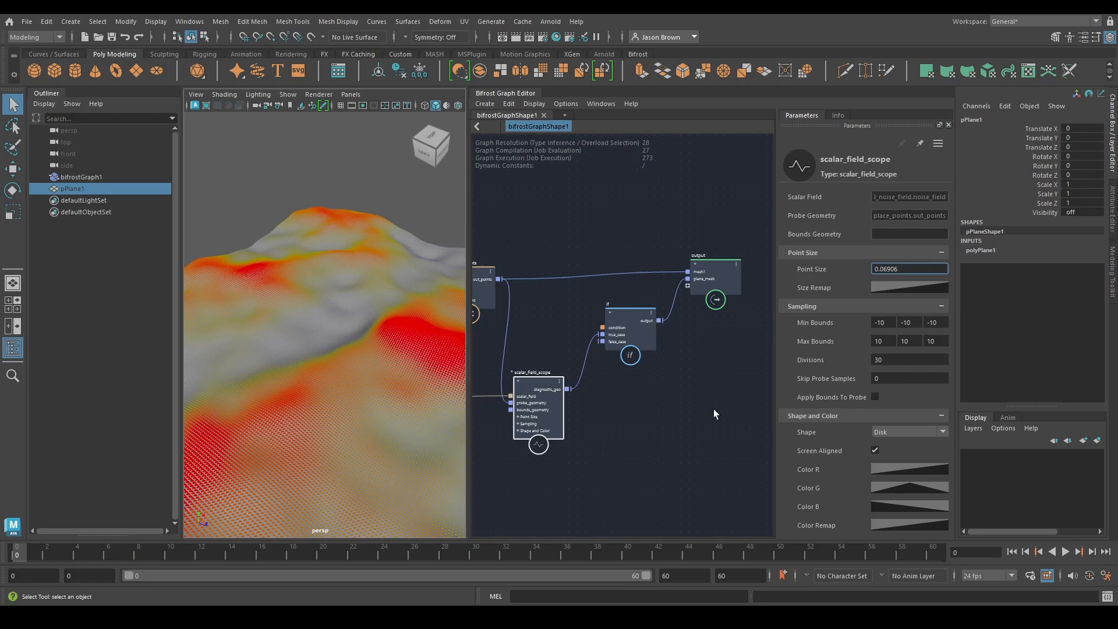
left_click_drag(348, 347, 381, 350, "alt")
middle_click_drag(380, 350, 362, 330, "alt")
right_click_drag(361, 329, 409, 336, "alt")
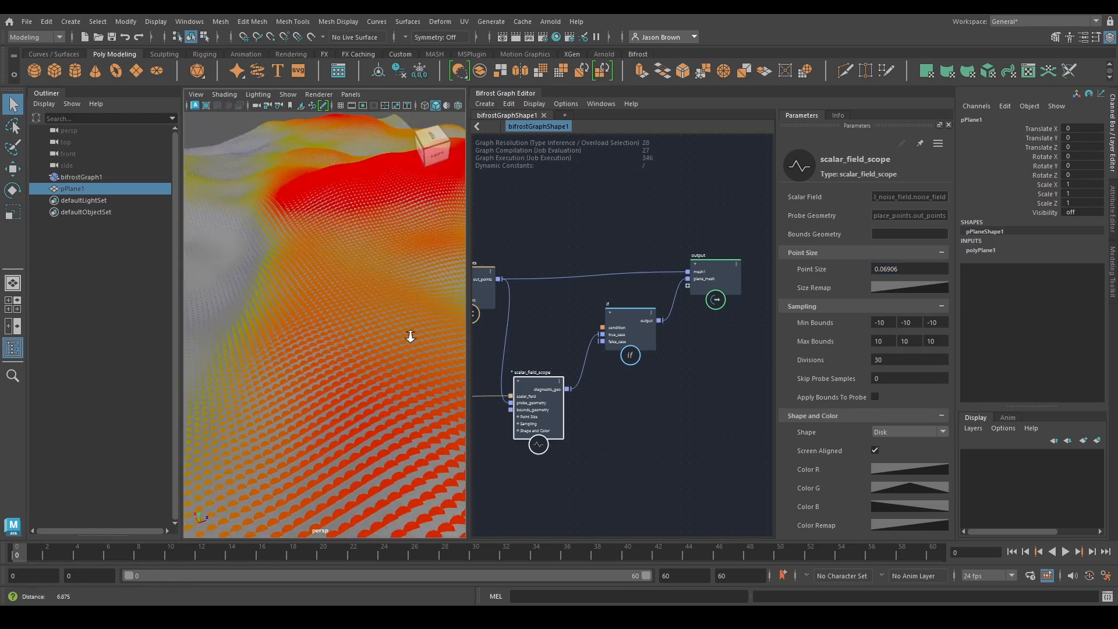
middle_click_drag(373, 350, 408, 351, "alt")
left_click_drag(409, 351, 322, 330, "alt")
right_click_drag(322, 329, 288, 312, "alt")
Tidy the graph by repositioning the create_mesh_plane, displace_points, output, if and fractal_noise_field nodes
middle_click_drag(637, 369, 757, 340)
left_click(528, 274)
left_click_drag(529, 274, 518, 278)
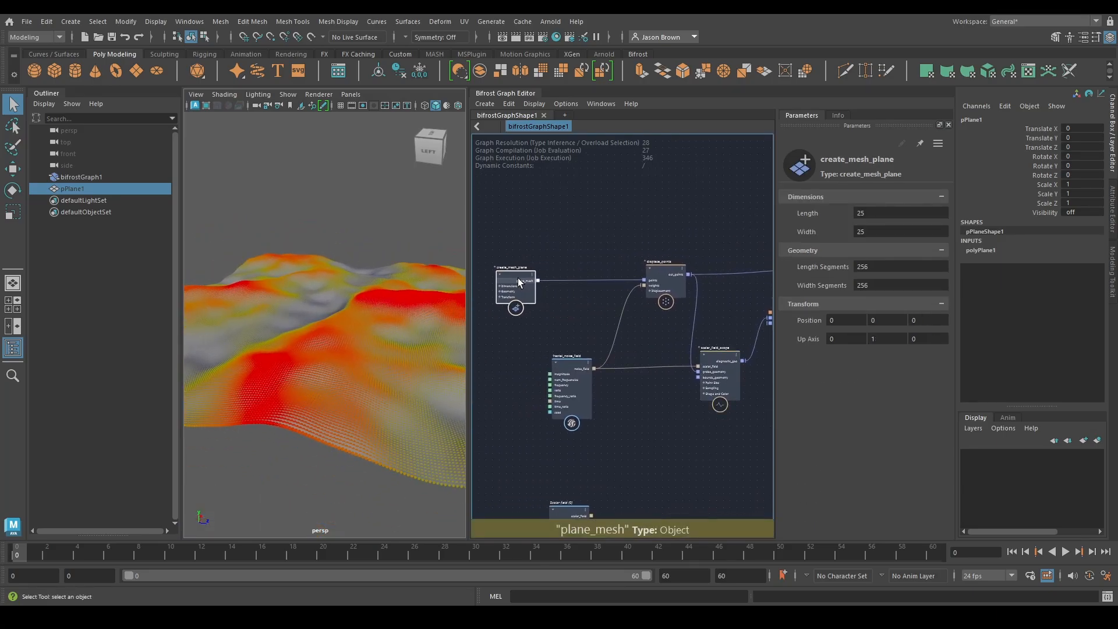
left_click(666, 279)
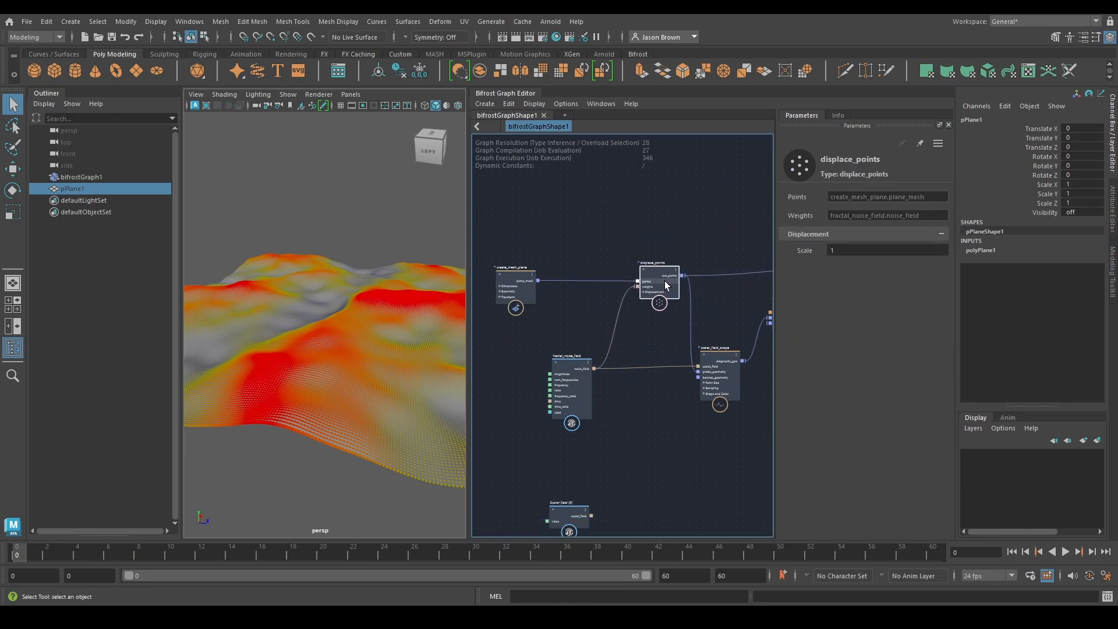
middle_click_drag(666, 289, 483, 328)
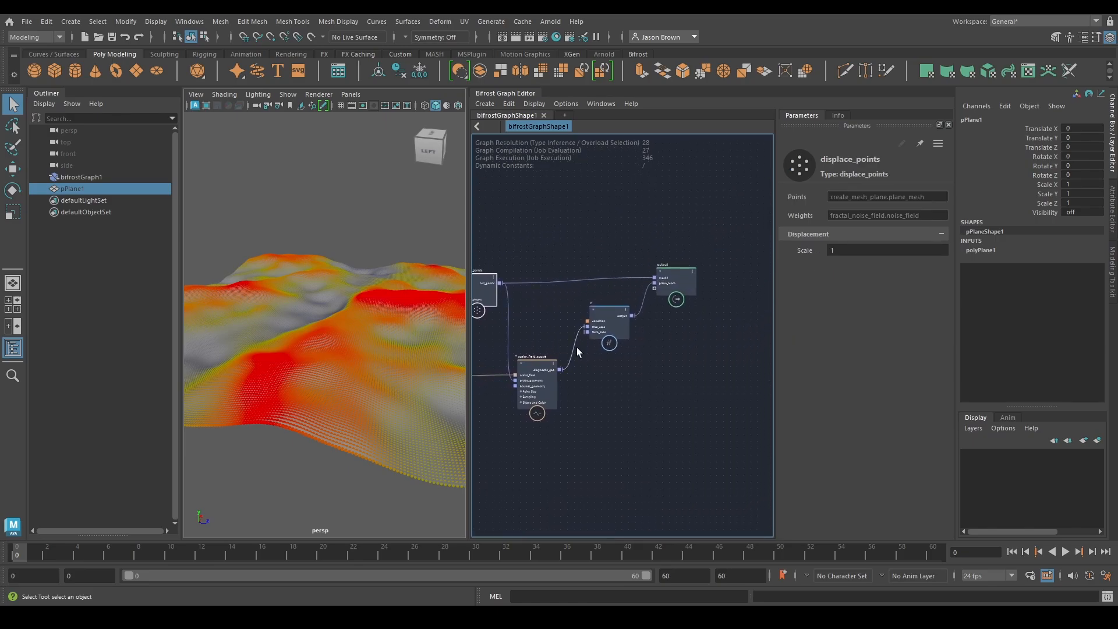
left_click(690, 290)
left_click(615, 329)
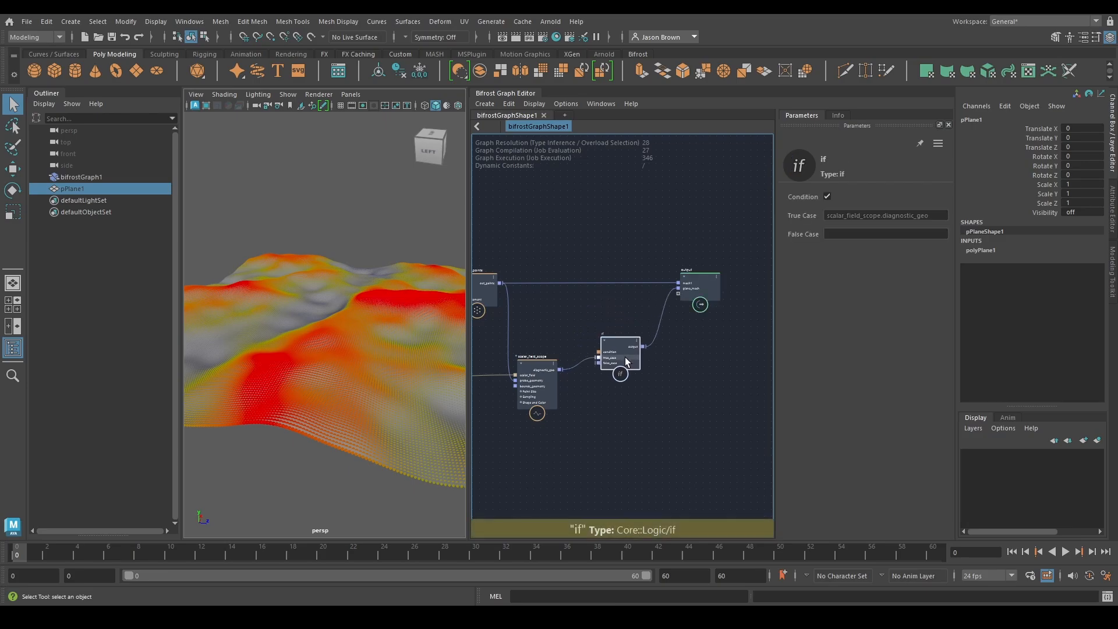
middle_click_drag(619, 368, 714, 382)
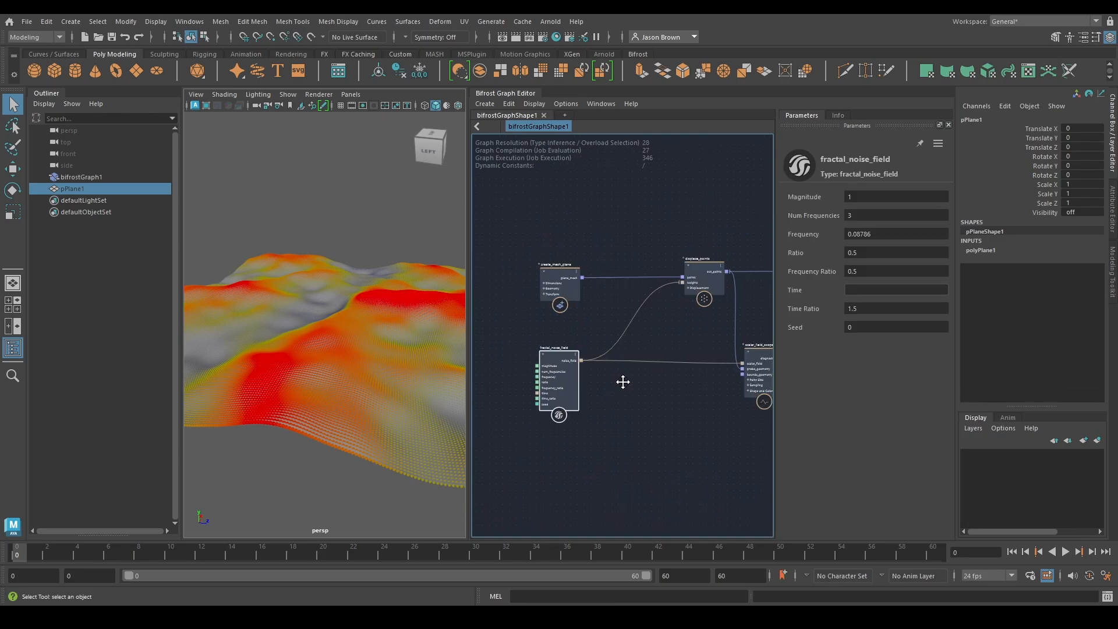
Lower fractal_noise_field's Frequency to 0.0345 and raise its Magnitude to 1.411
middle_click_drag(623, 382, 639, 379)
left_click_drag(872, 235, 818, 237)
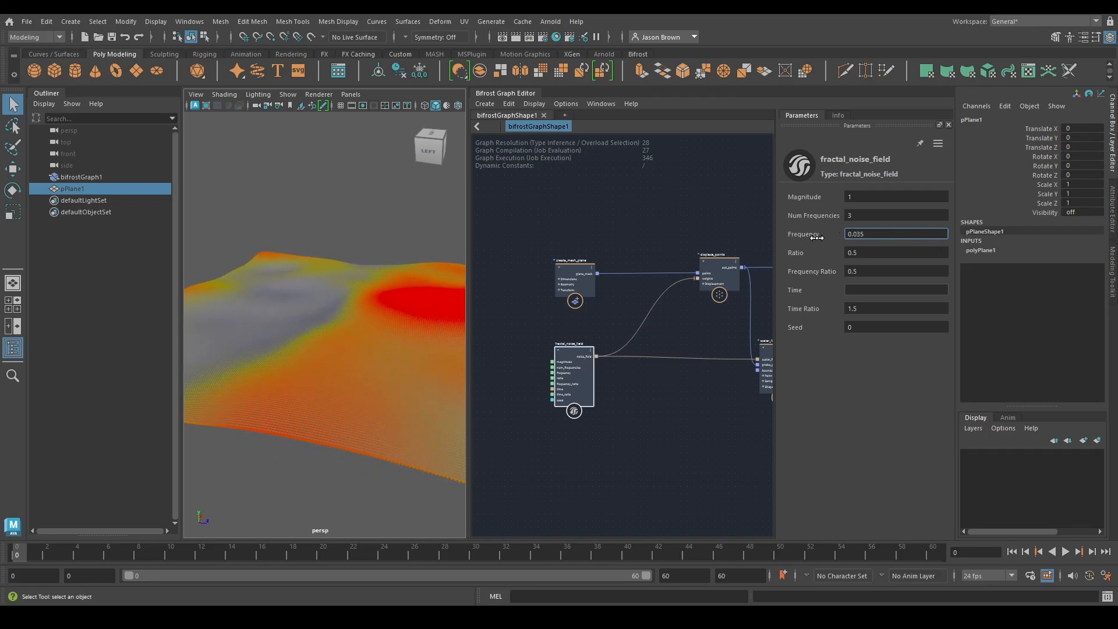
left_click_drag(872, 196, 908, 196)
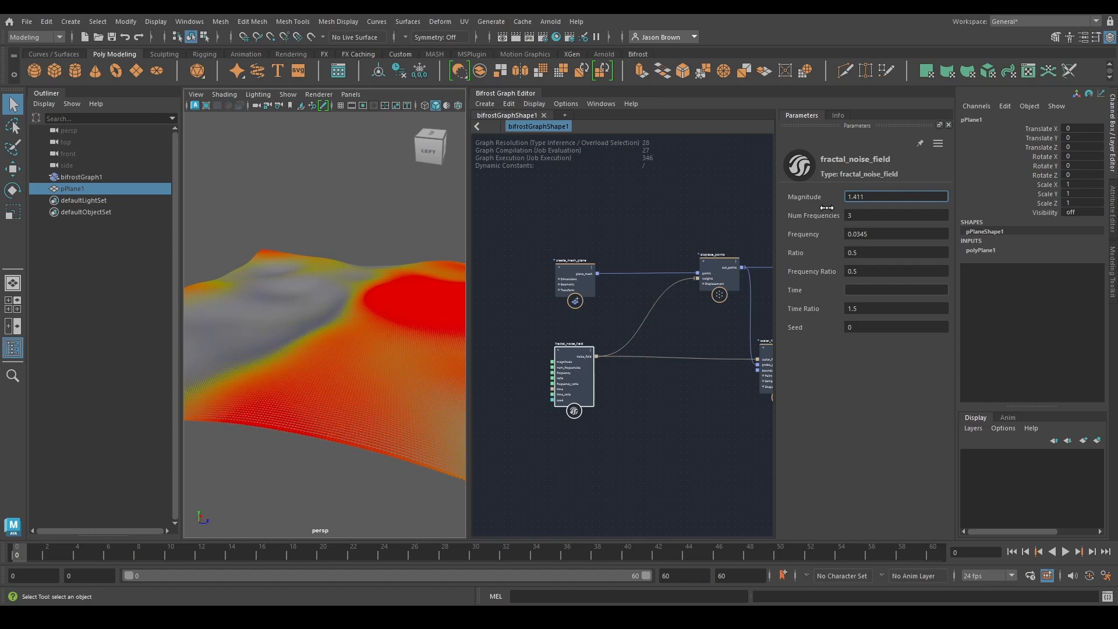
left_click_drag(354, 261, 404, 268, "alt")
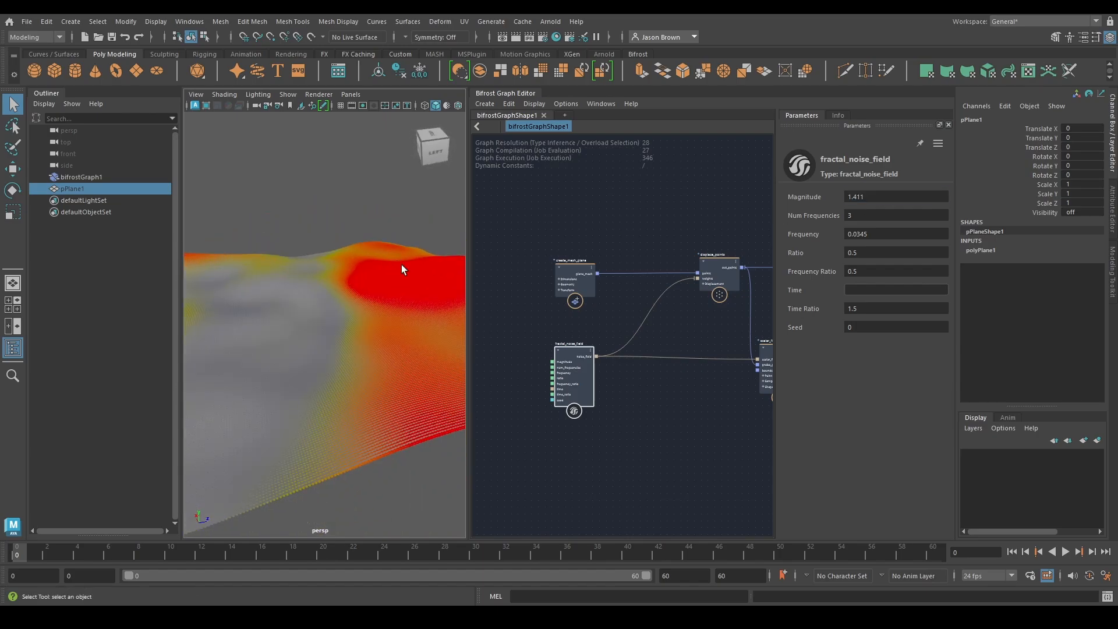
Raise fractal_noise_field's Frequency to 0.1173 and inspect the terrain from several angles
left_click_drag(868, 234, 971, 239)
mouse_move(372, 346)
left_mouse_down("alt")
mouse_move(421, 336)
mouse_move(354, 352)
left_mouse_up("alt")
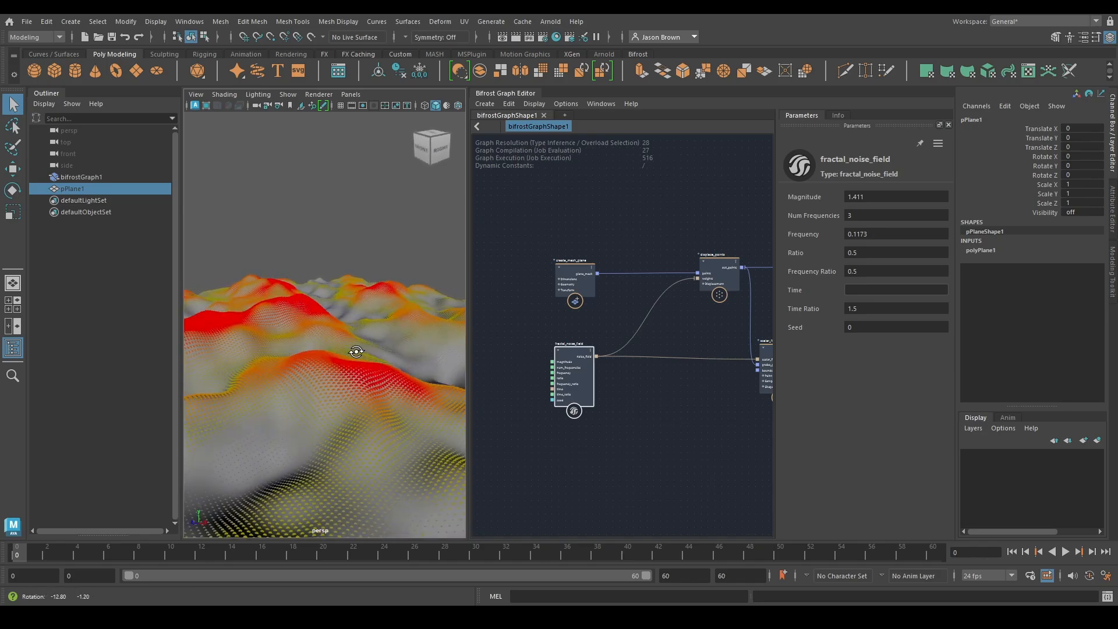
mouse_move(355, 352)
right_mouse_down("alt")
mouse_move(367, 355)
mouse_move(347, 346)
right_mouse_up("alt")
left_click_drag(375, 350, 326, 364, "alt")
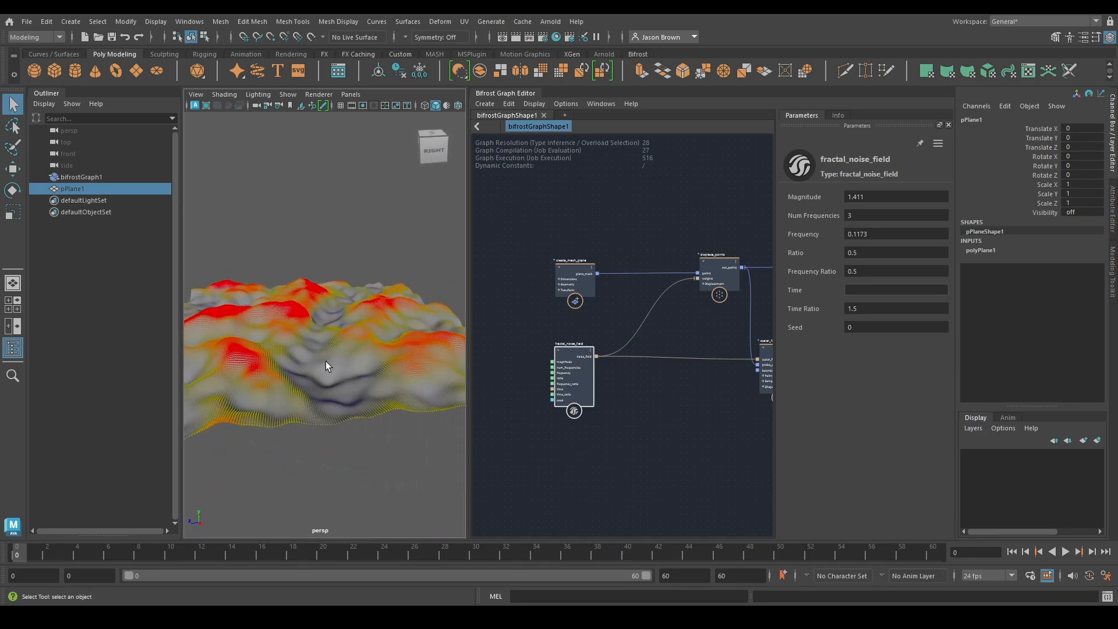
right_click_drag(326, 364, 370, 464, "alt")
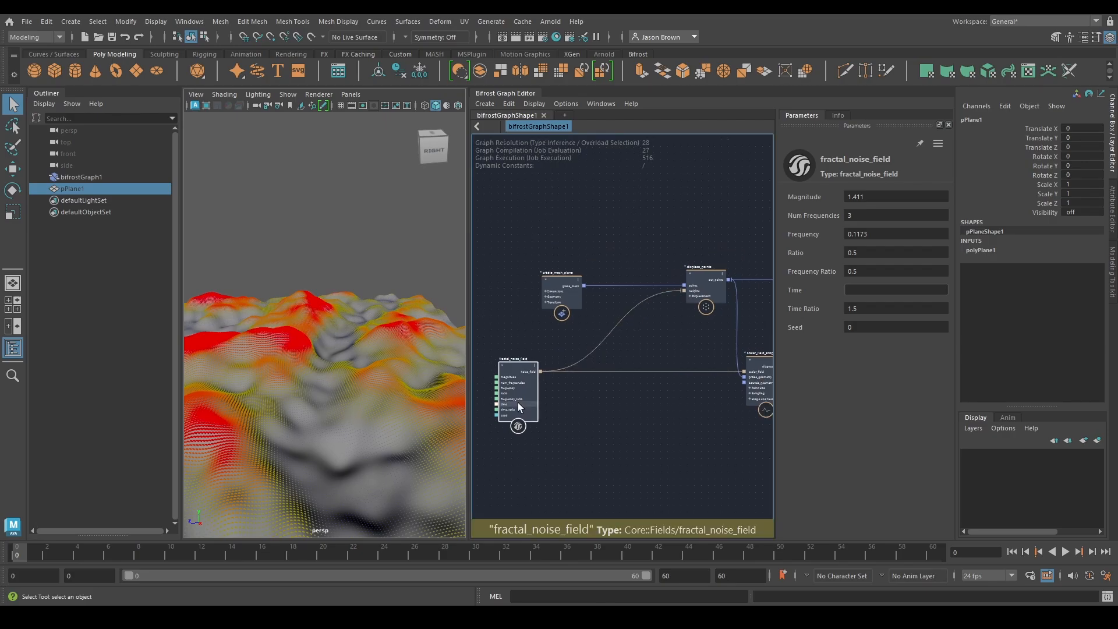
Add a pass node that routes fractal_noise_field's noise_field output to displace_points and scalar_field_scope
key("Tab")
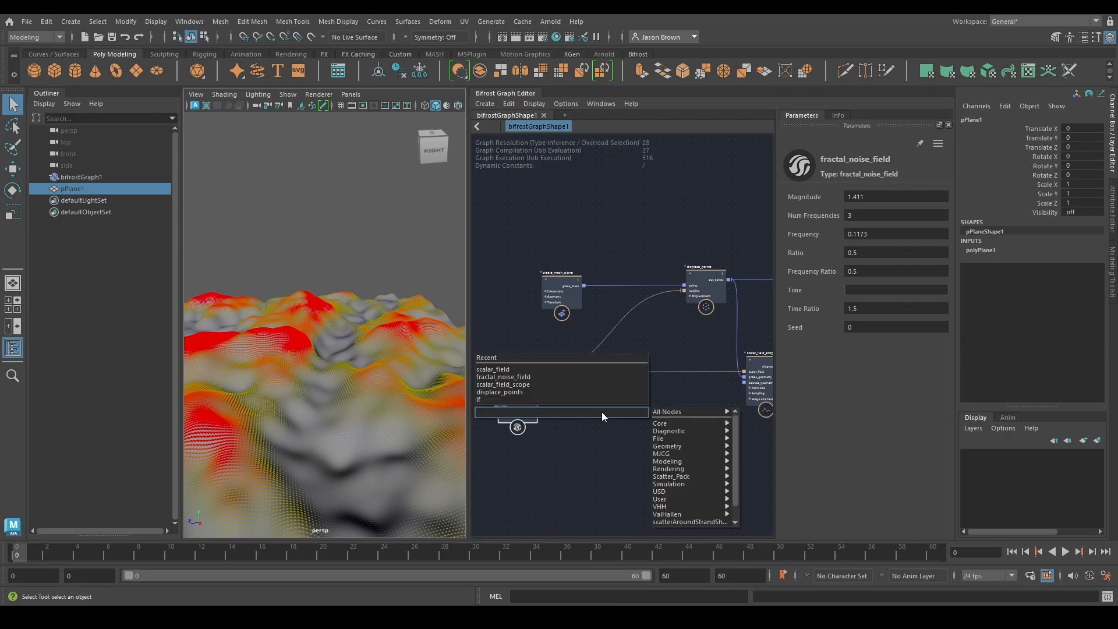
type("pass")
key("Return")
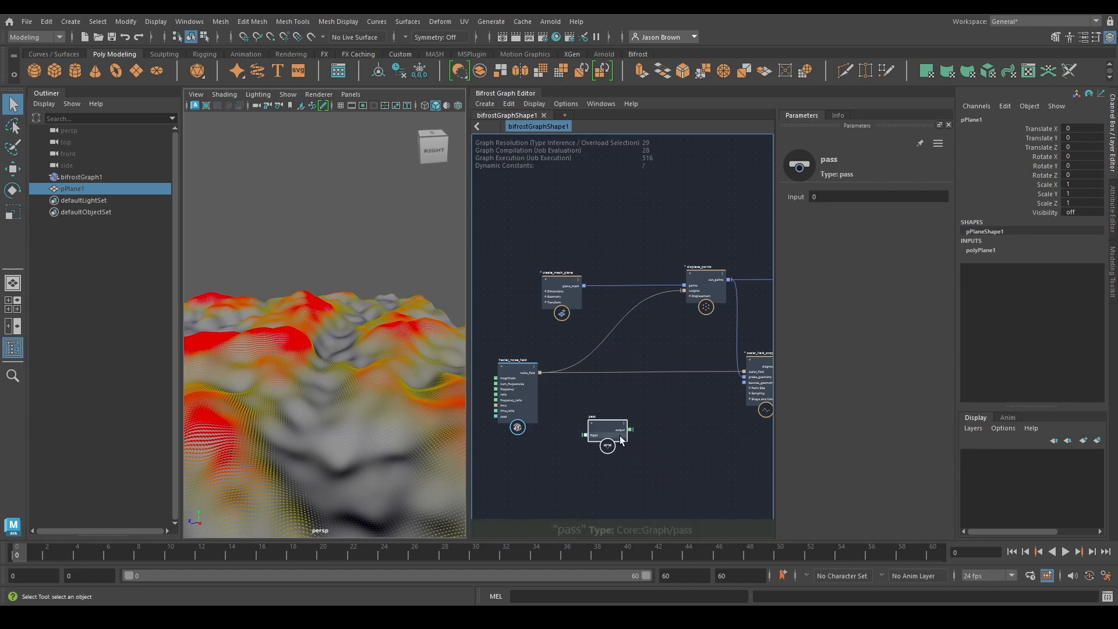
left_click_drag(620, 439, 636, 378)
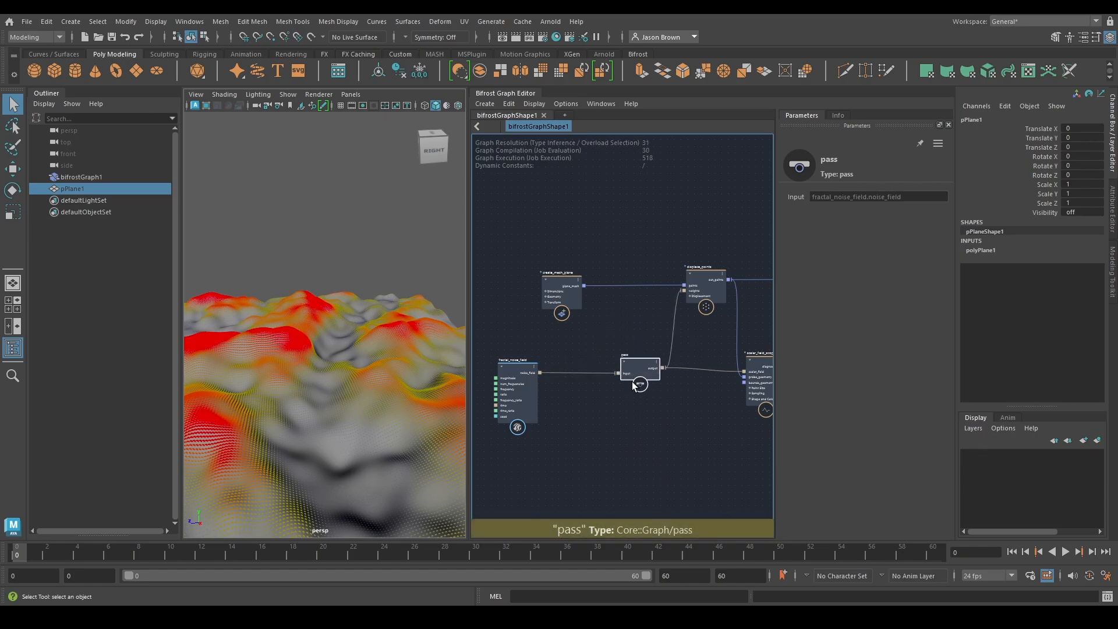
middle_click_drag(633, 384, 757, 371, "alt")
Move fractal_noise_field farther from the pass node and add an fcurve_field node to the graph
left_click_drag(646, 386, 585, 386)
key("Tab")
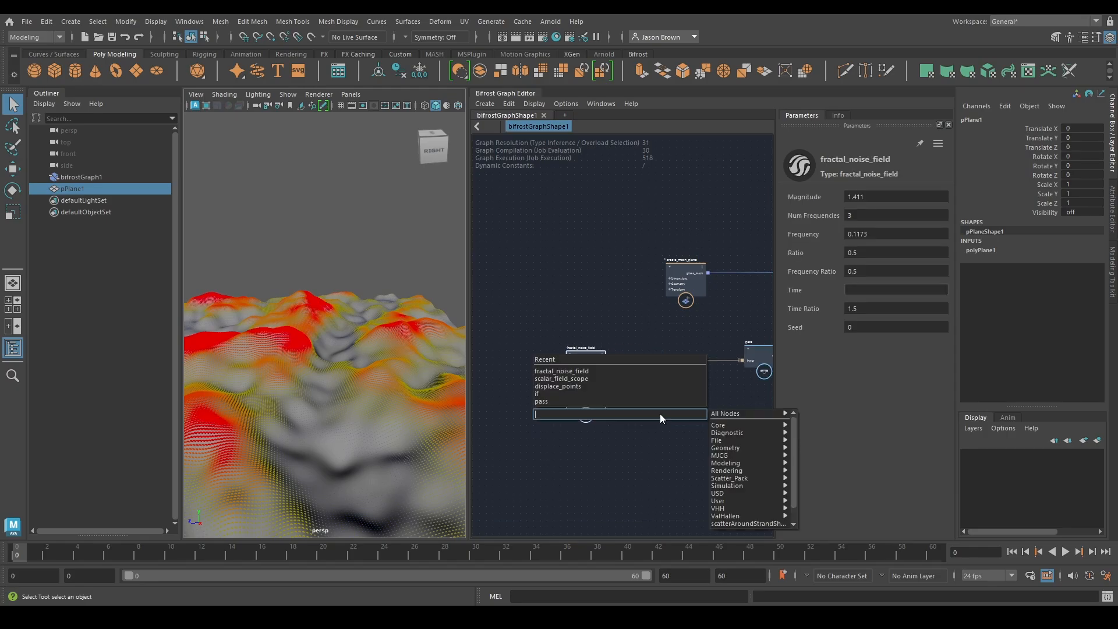
type("fcurv")
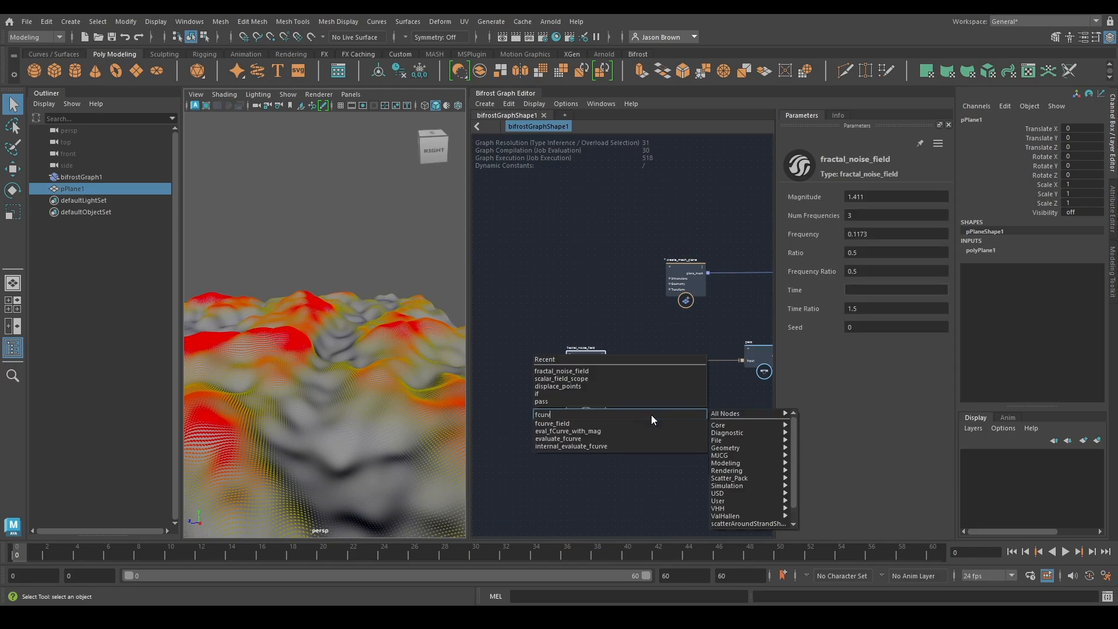
key("Return")
scroll(664, 403, "up", 2)
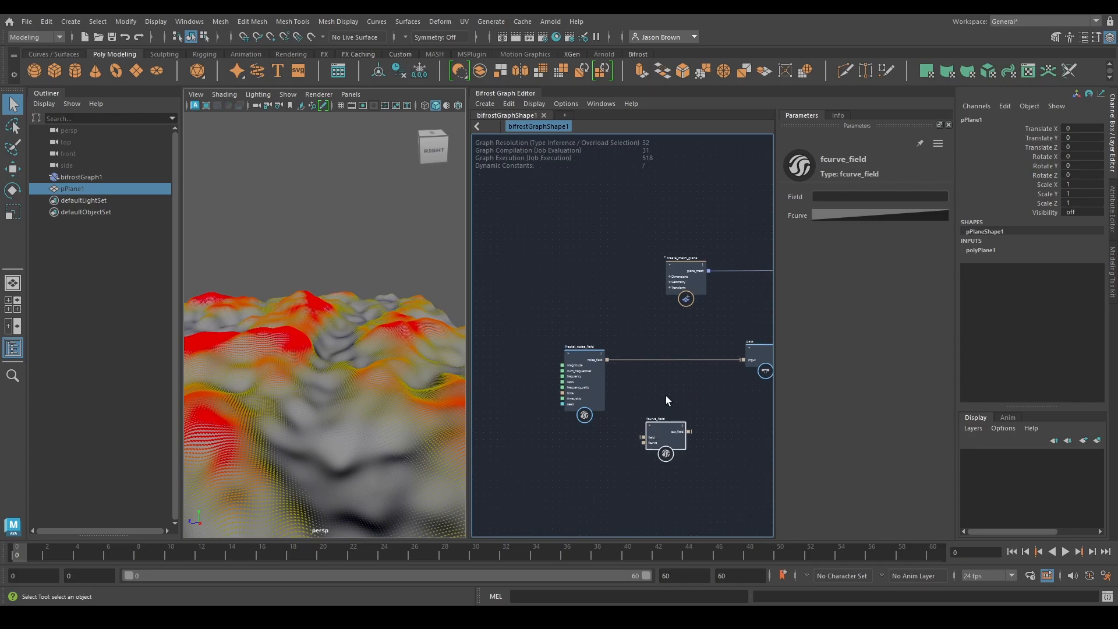
scroll(683, 410, "up", 1)
Insert fcurve_field into the connection between fractal_noise_field's noise_field output and the pass node's input
left_click_drag(613, 460, 639, 392)
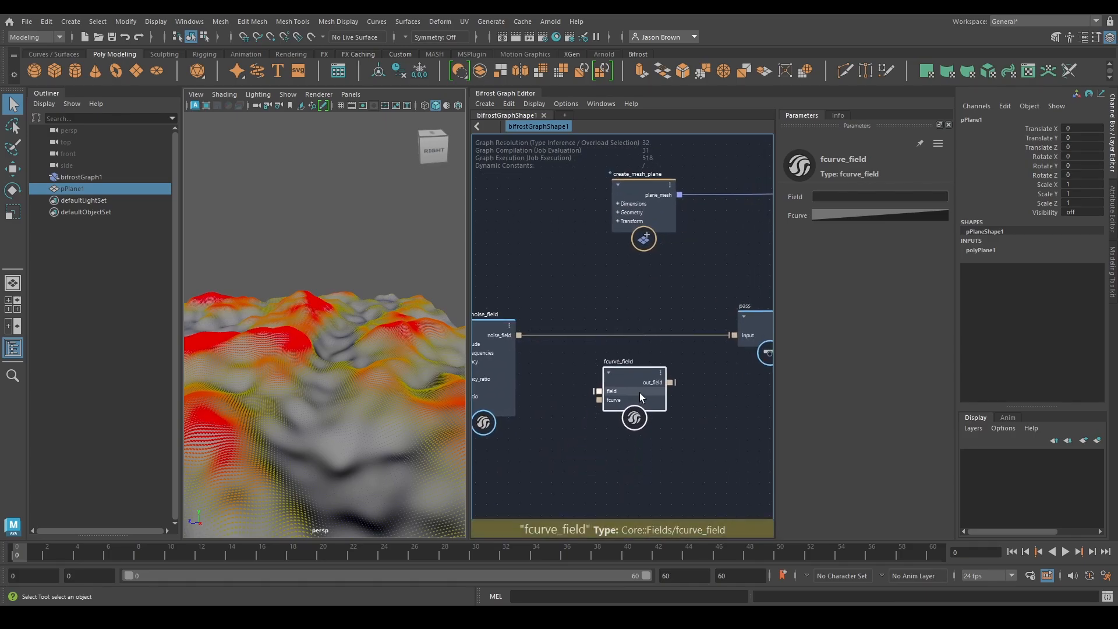
middle_click_drag(677, 390, 690, 411)
left_click_drag(645, 409, 644, 358)
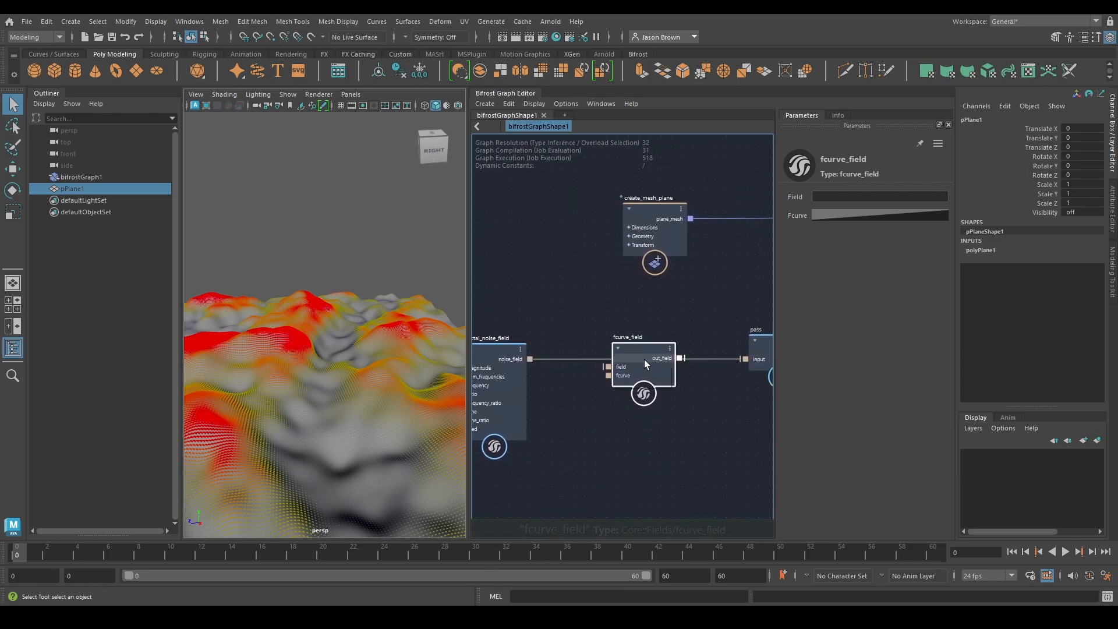
middle_click_drag(594, 430, 657, 408)
left_click_drag(563, 359, 558, 368)
left_click_drag(313, 428, 316, 361, "alt")
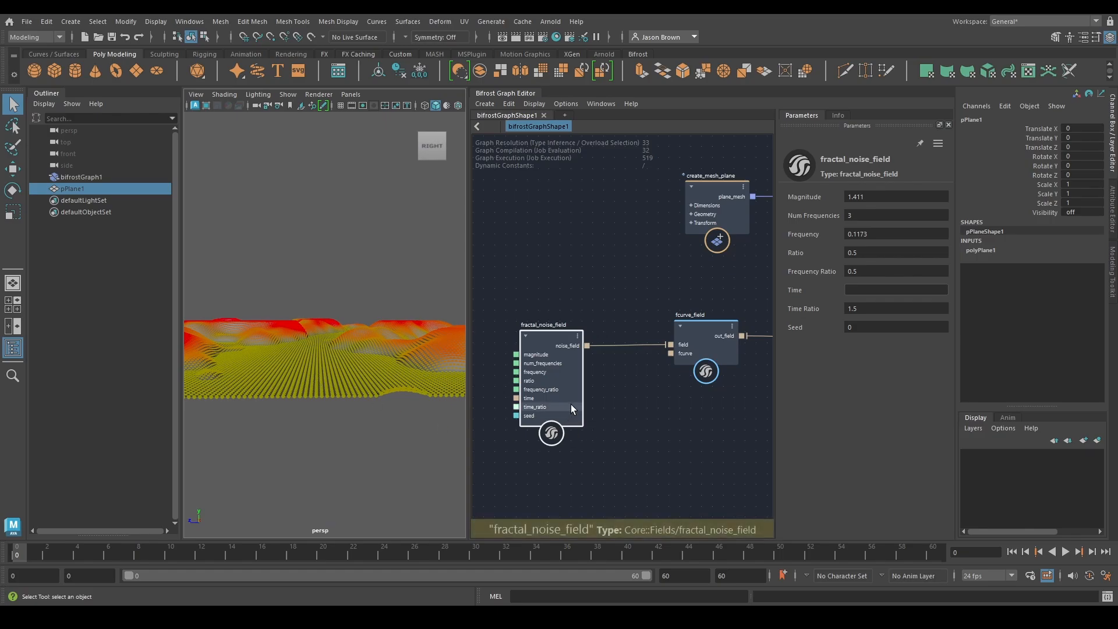
Set the first point of fcurve_field's curve to position -1 and value -1
left_click(707, 330)
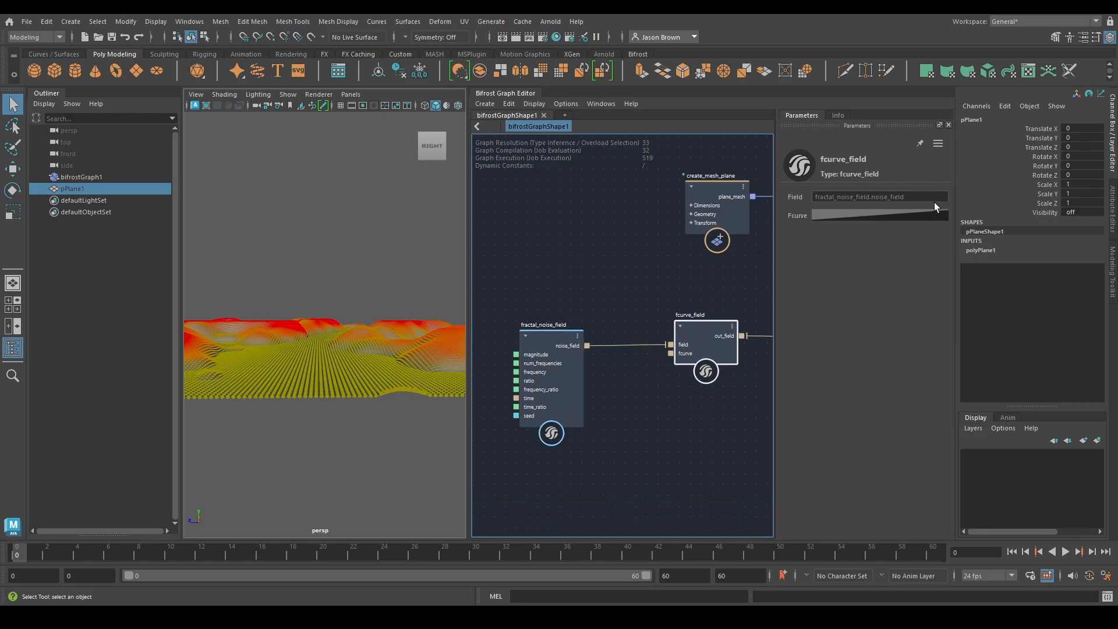
left_click(854, 215)
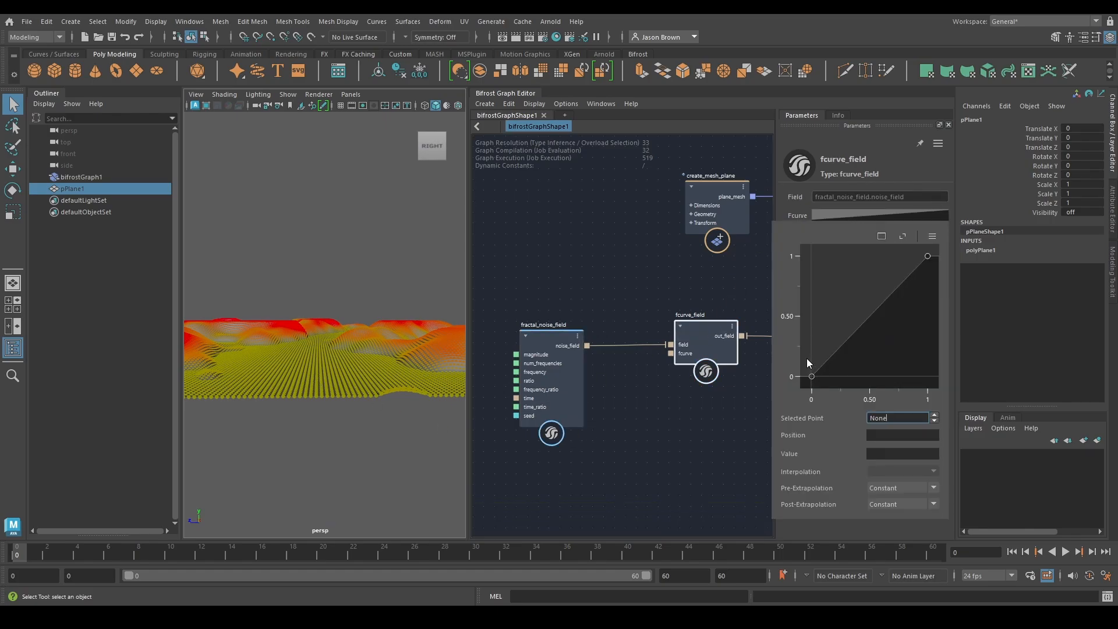
left_click(811, 376)
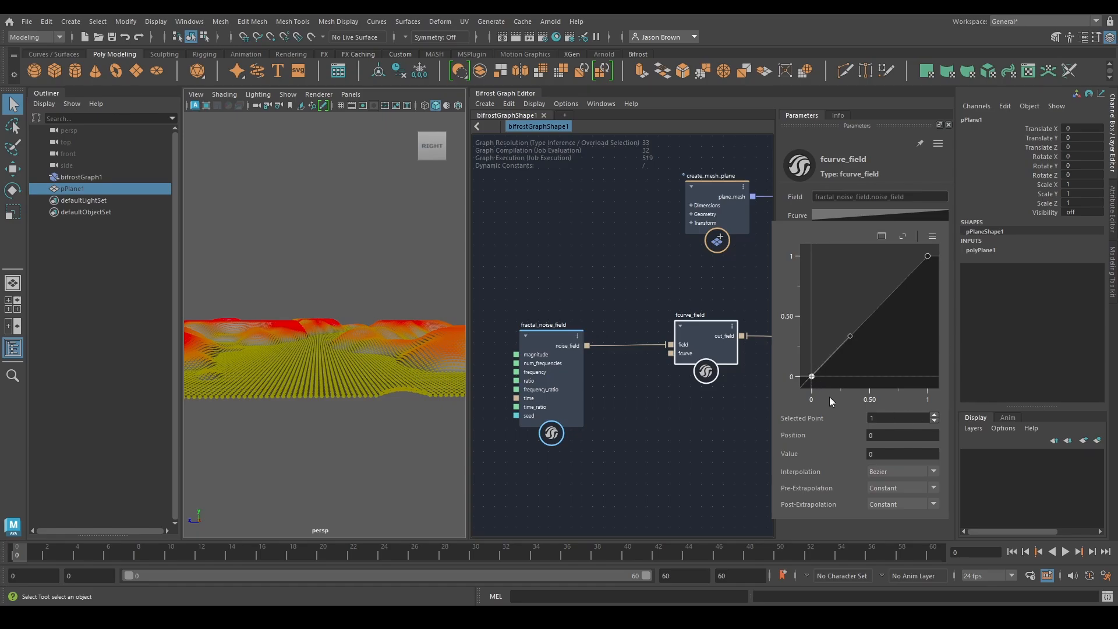
left_click(883, 453)
left_click(876, 434)
key("Tab")
type("-1")
key("shift+Tab")
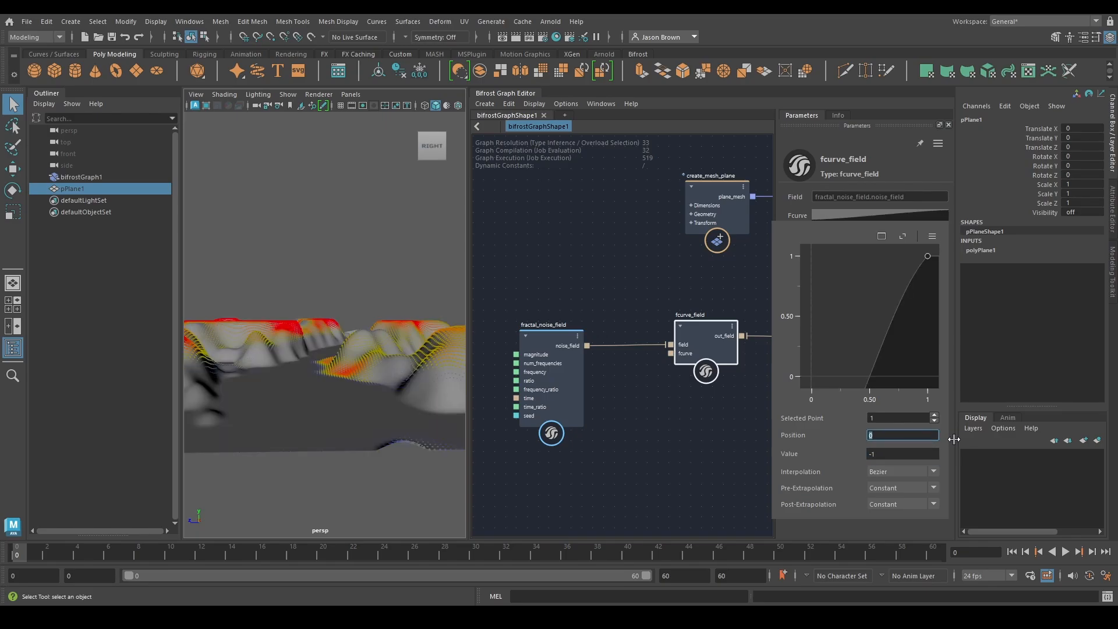
type("-1")
key("Tab")
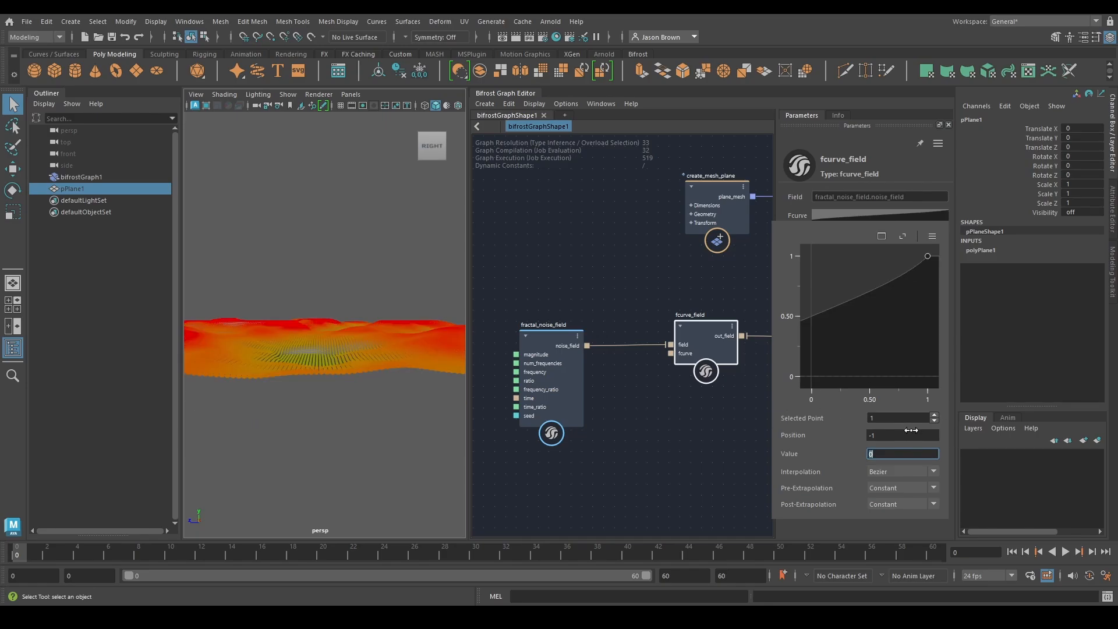
type("-1")
key("Return")
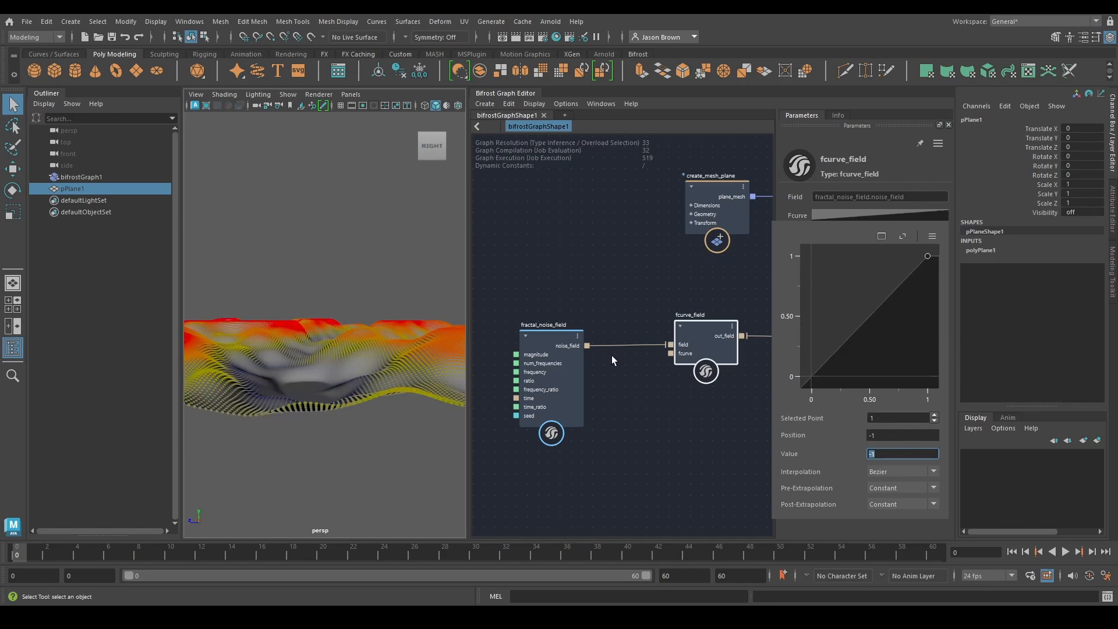
Detach fcurve_field's curve into its own editor window, place it over the graph, and frame the whole curve
left_click_drag(356, 317, 407, 379, "alt")
left_click(837, 215)
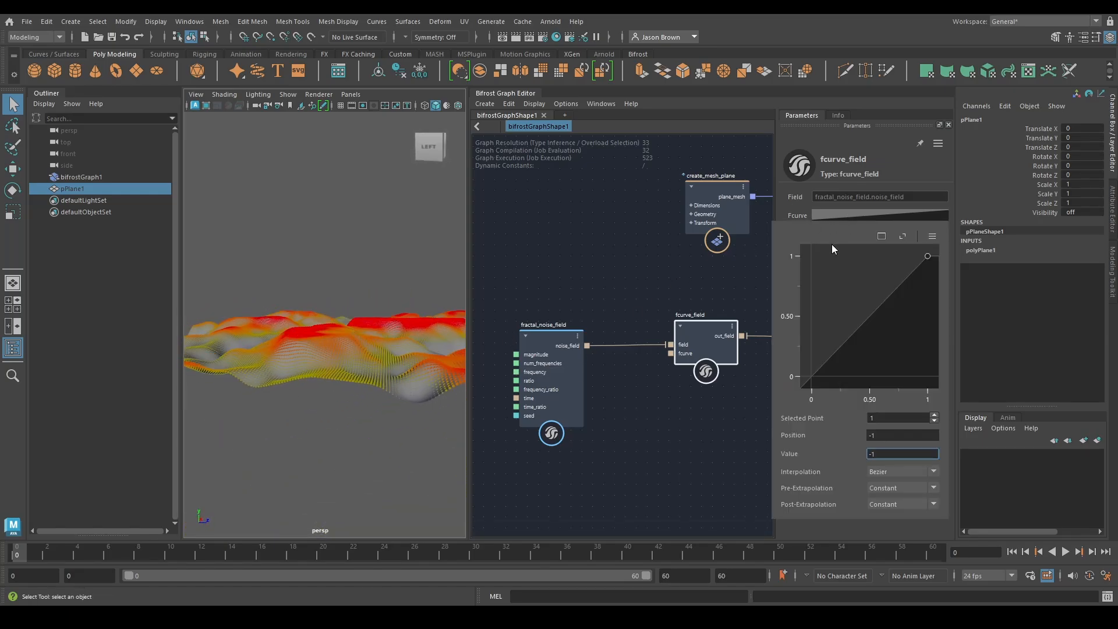
left_click(882, 236)
left_click_drag(809, 125, 669, 102)
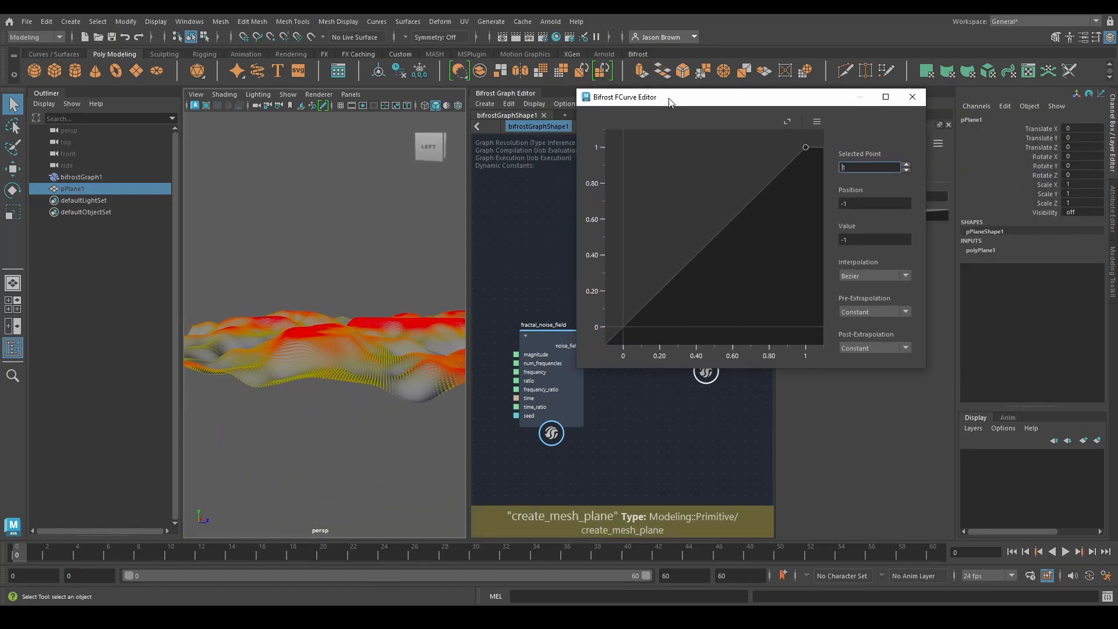
left_click(788, 122)
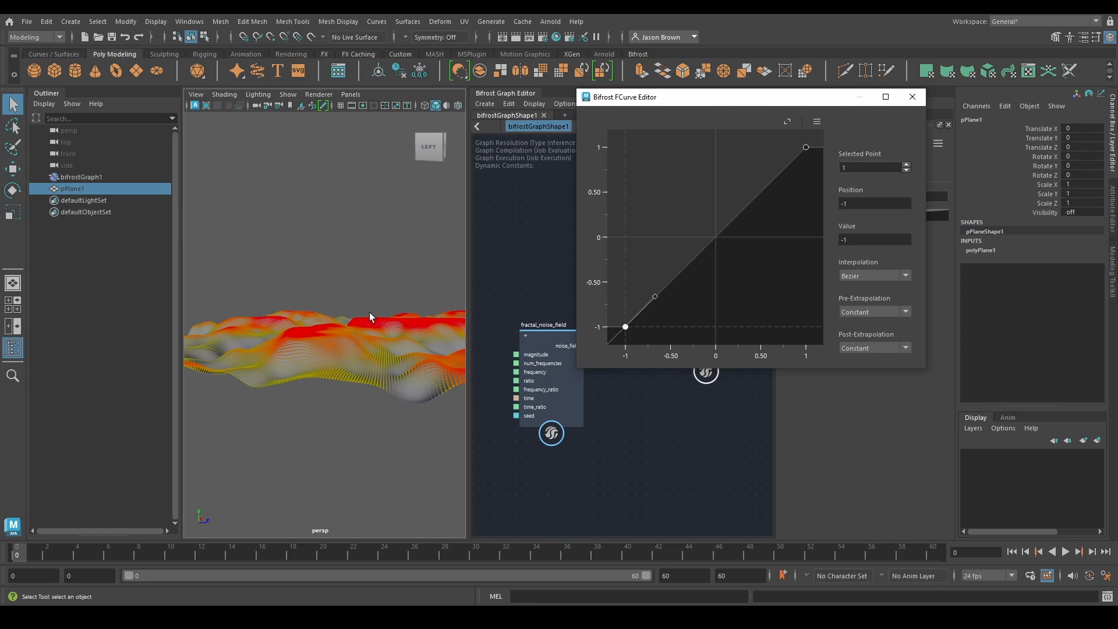
Flatten the first curve point's tangent by pulling its handle horizontally to about position 0, value -1
left_click_drag(369, 313, 291, 329, "alt")
middle_click_drag(613, 475, 591, 523, "alt")
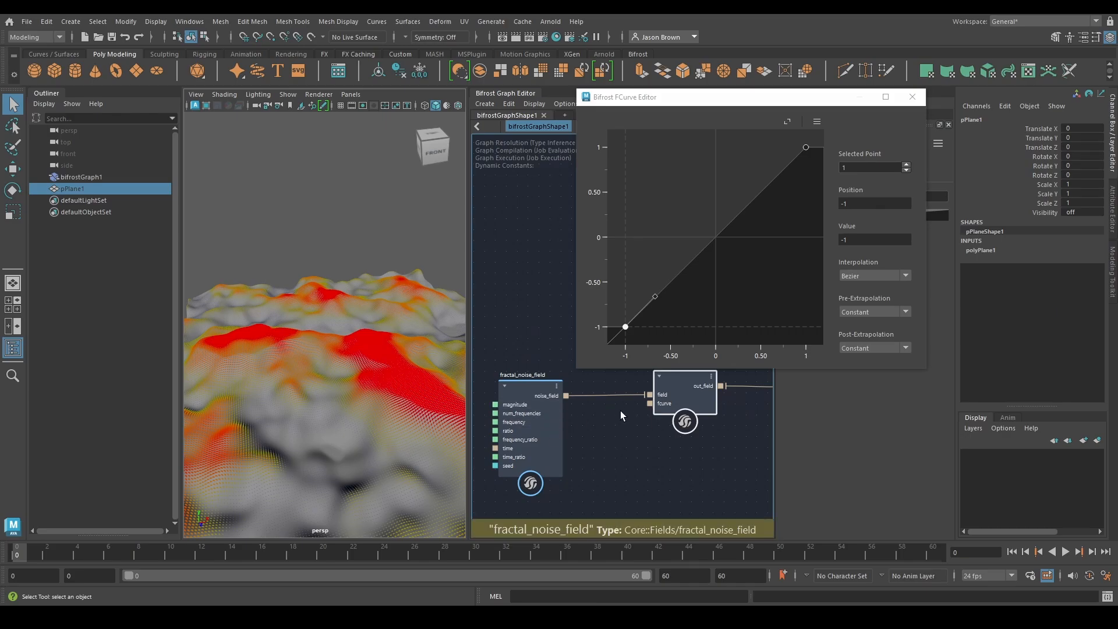
left_click_drag(302, 368, 389, 356, "alt")
middle_click_drag(388, 356, 352, 395, "alt")
scroll(353, 396, "up", 4)
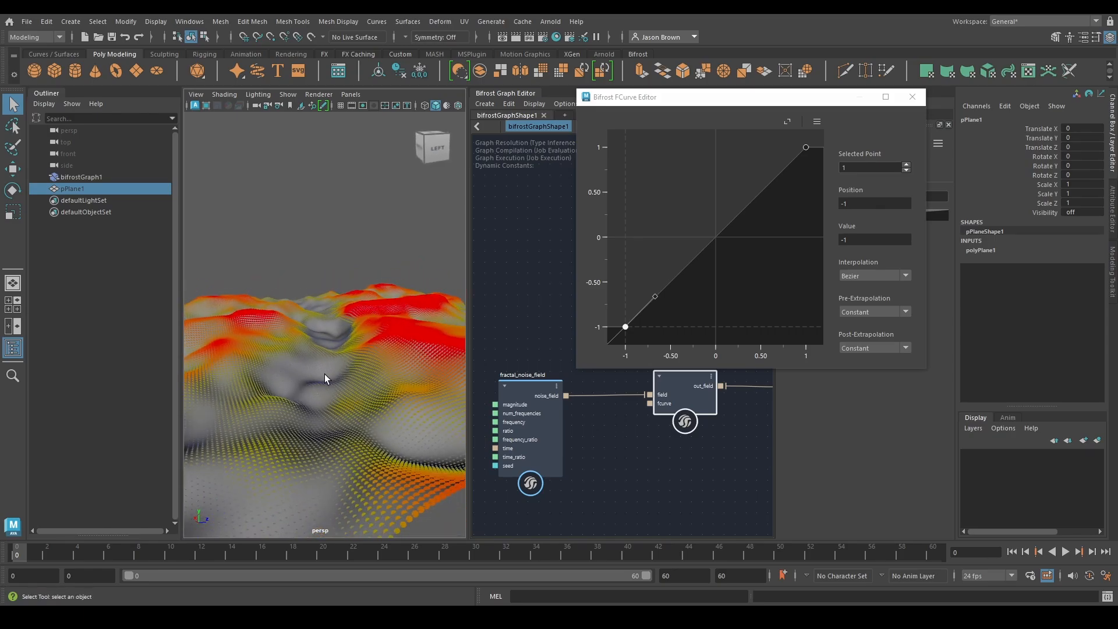
left_click_drag(325, 378, 383, 387, "alt")
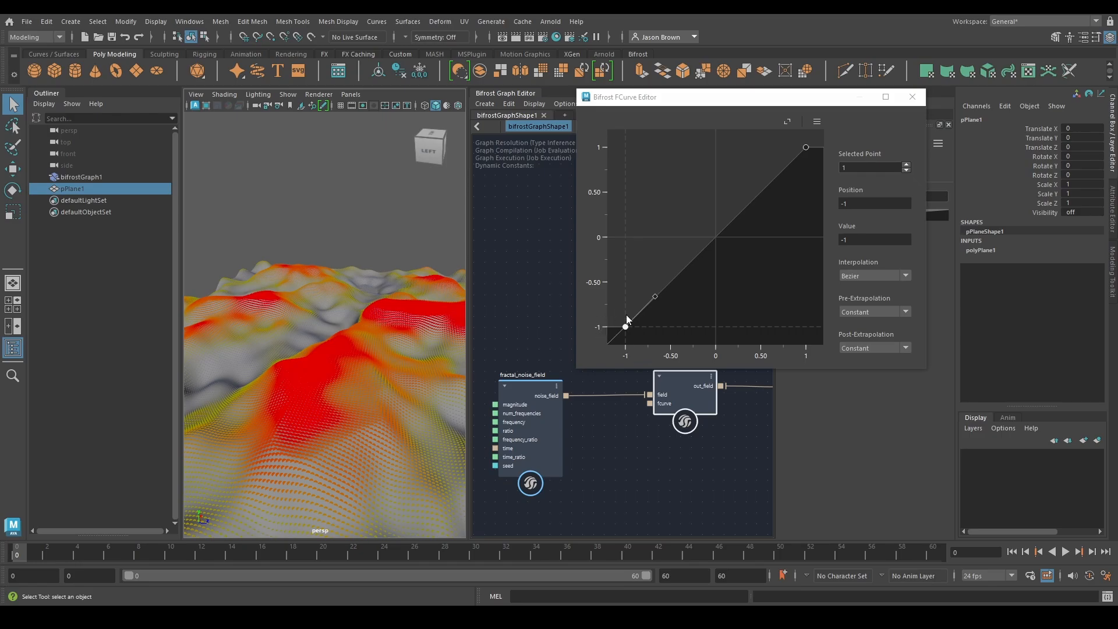
left_click_drag(654, 296, 716, 328)
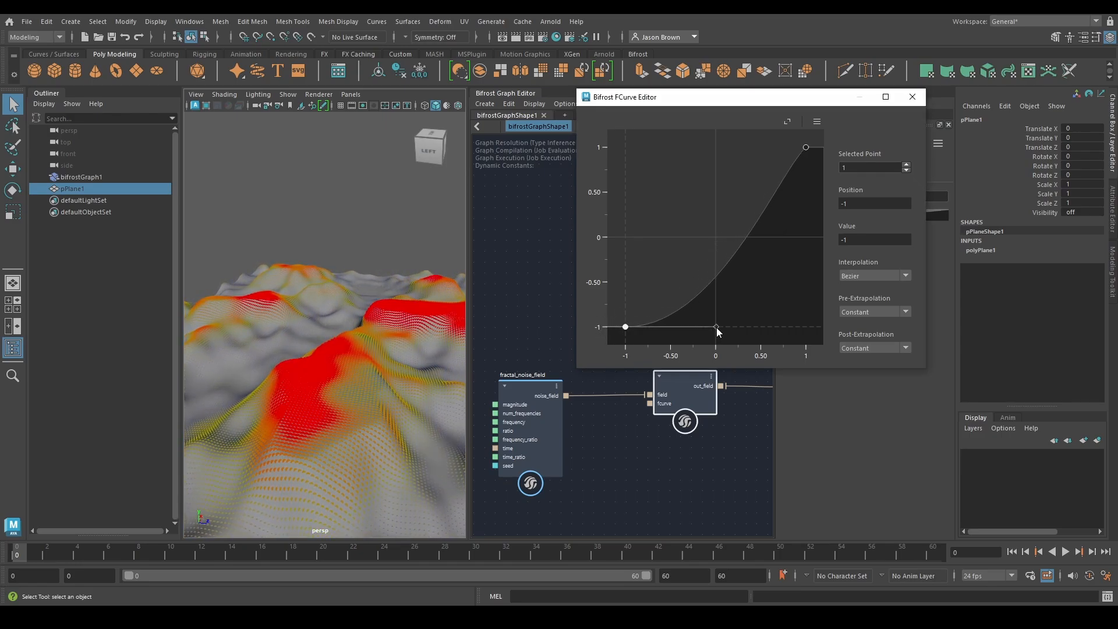
Raise the first curve point to about position -0.97, value -0.5, and inspect the terrain's valleys
left_click_drag(378, 329, 429, 310, "alt")
left_click_drag(626, 327, 628, 284)
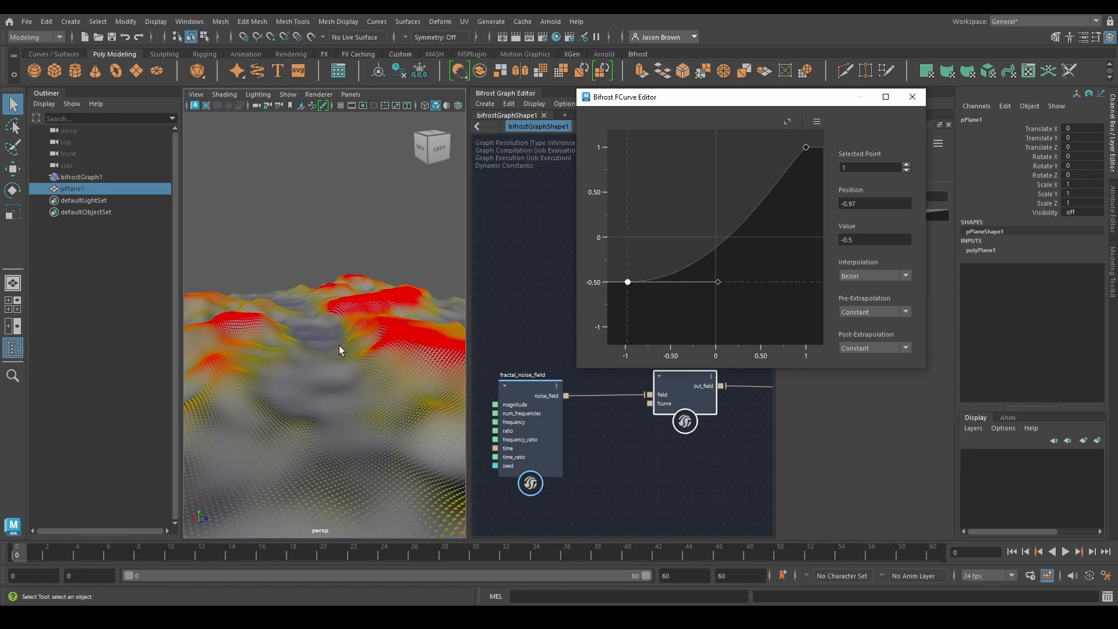
left_click_drag(340, 350, 381, 378, "alt")
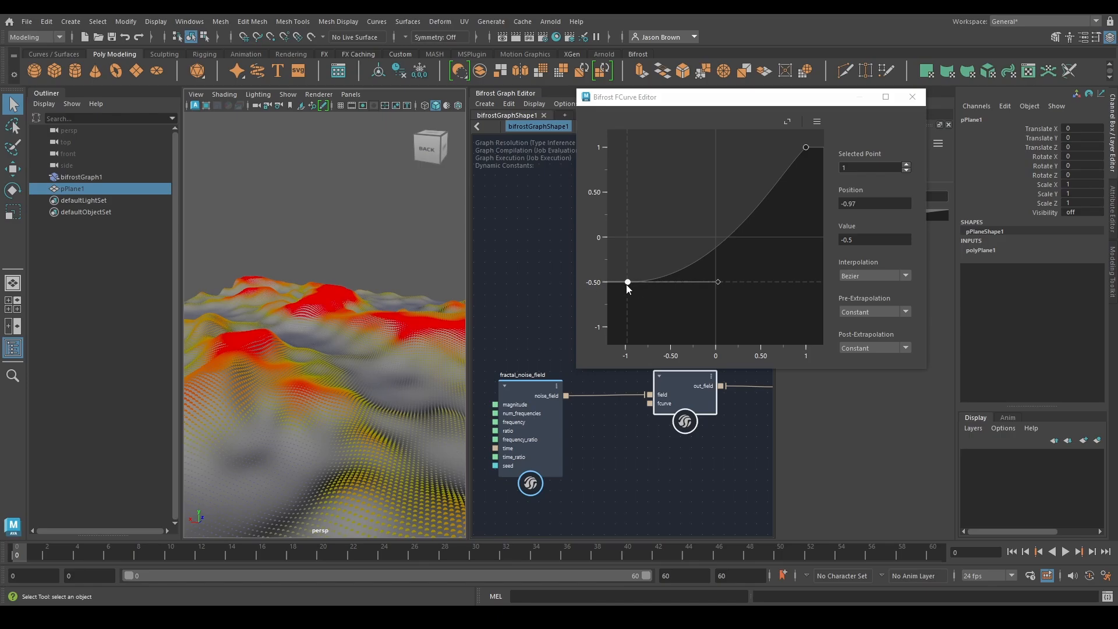
Move the curve's second point to about position 1.5, value 1.41, and adjust its tangent to ease the upper end
left_click(806, 147)
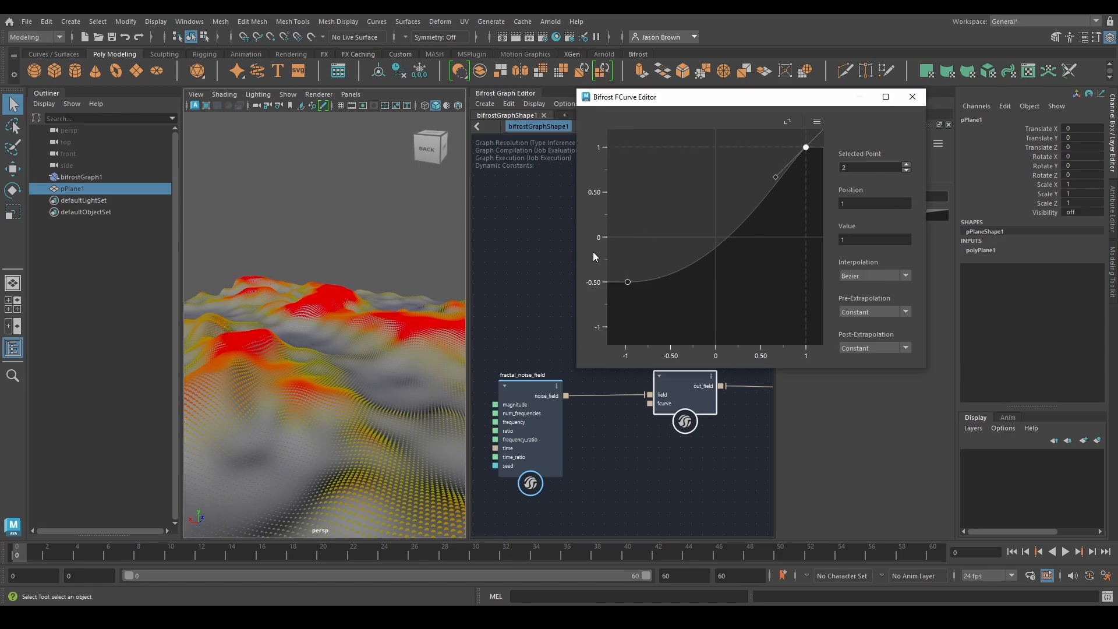
mouse_move(303, 303)
left_mouse_down("alt")
mouse_move(237, 289)
mouse_move(302, 308)
left_mouse_up("alt")
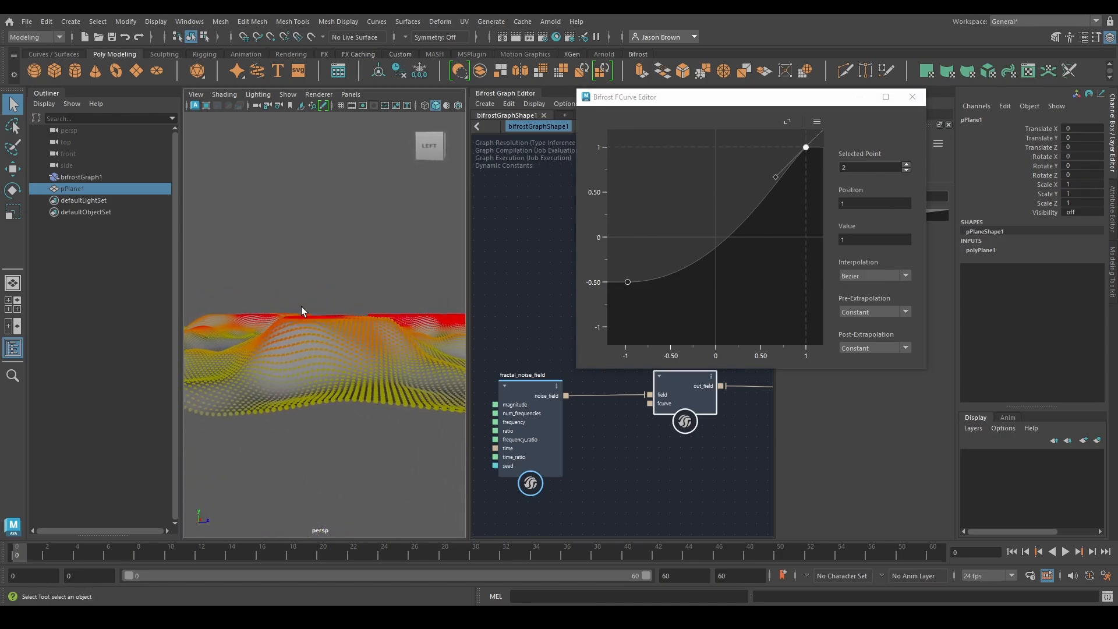
left_click_drag(324, 340, 452, 379, "alt")
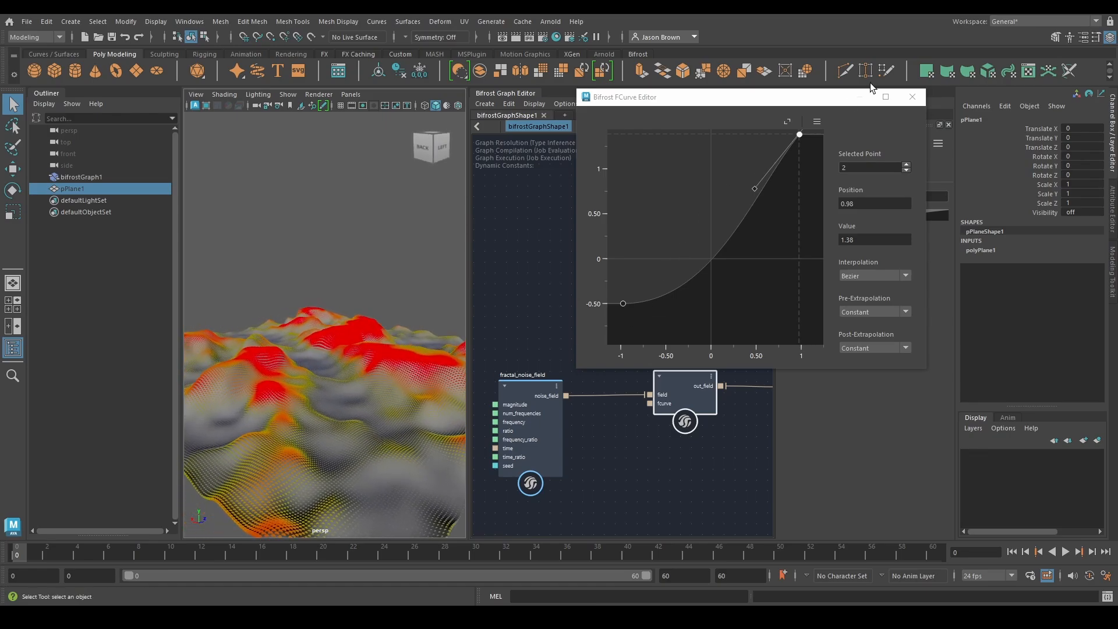
scroll(739, 212, "down", 6)
middle_click_drag(728, 179, 687, 182, "alt")
mouse_move(720, 191)
left_mouse_down()
mouse_move(750, 188)
mouse_move(729, 187)
mouse_move(741, 187)
mouse_move(728, 217)
mouse_move(714, 198)
left_mouse_up()
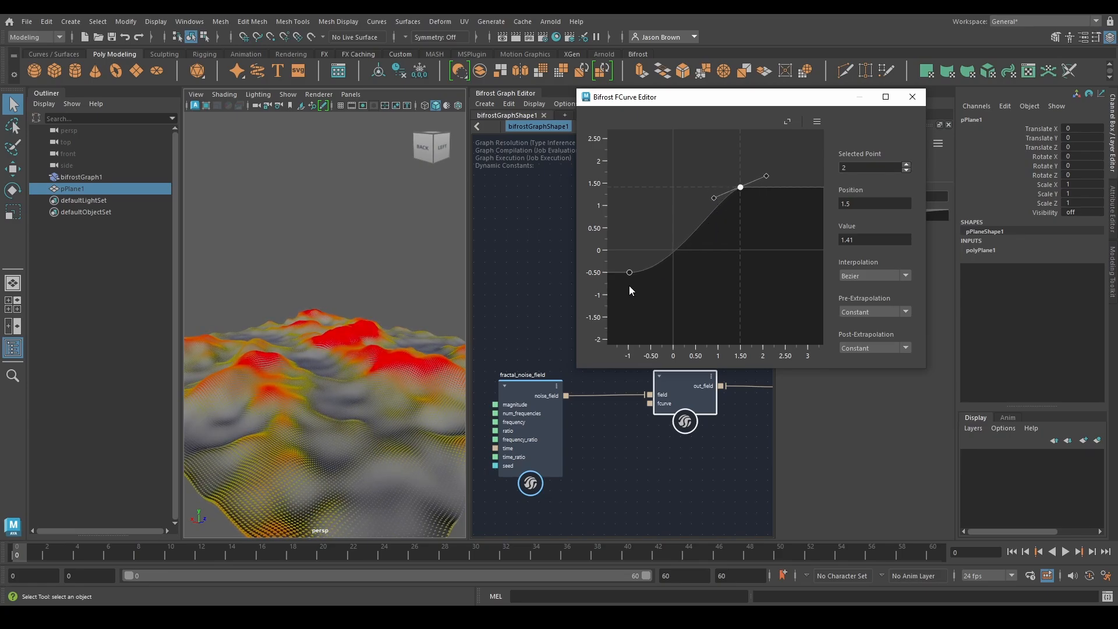
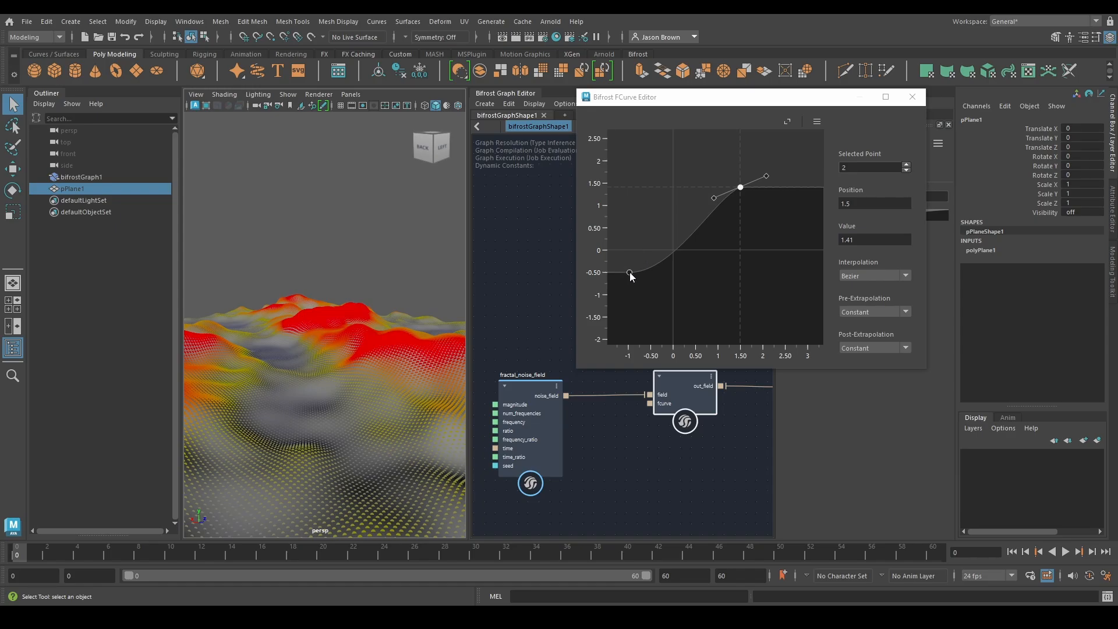
Raise the first curve point to about value -0.27 and close the curve editor window
left_click_drag(630, 272, 630, 262)
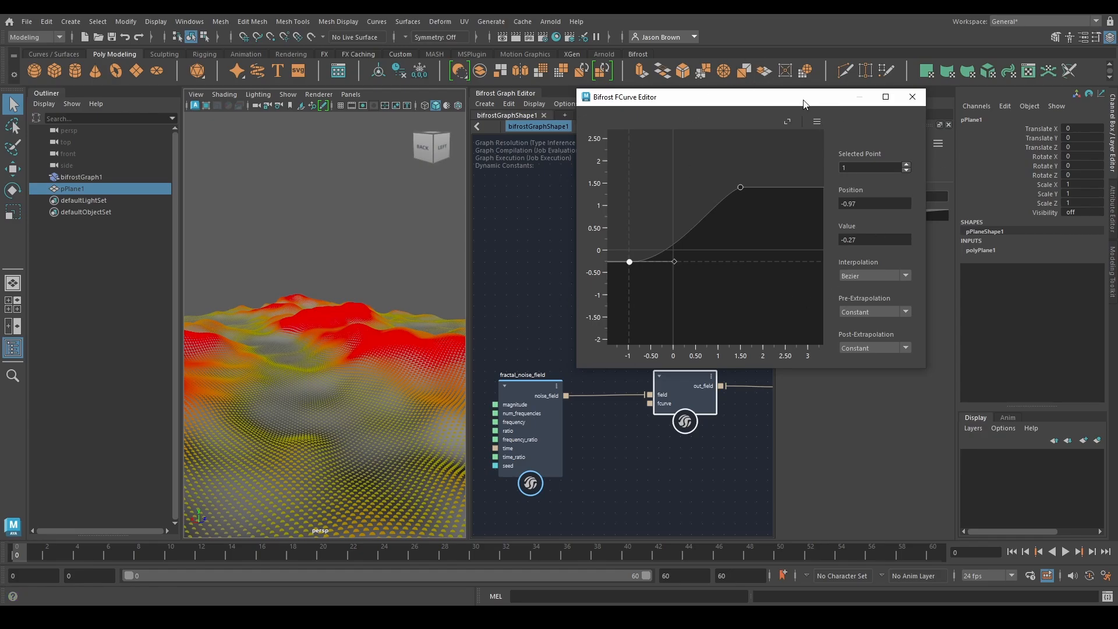
left_click(913, 97)
Turn off the if node's Condition to hide the scalar_field_scope display, and inspect the bare terrain
middle_click_drag(736, 328, 486, 347, "alt")
middle_click_drag(665, 354, 507, 334, "alt")
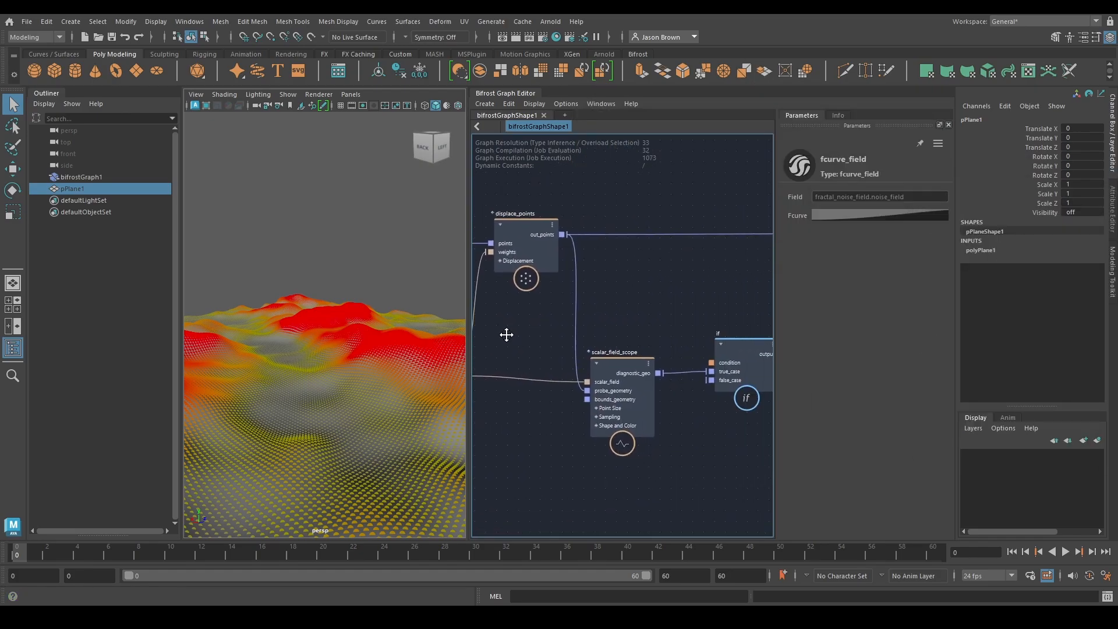
left_click(729, 357)
left_click(828, 197)
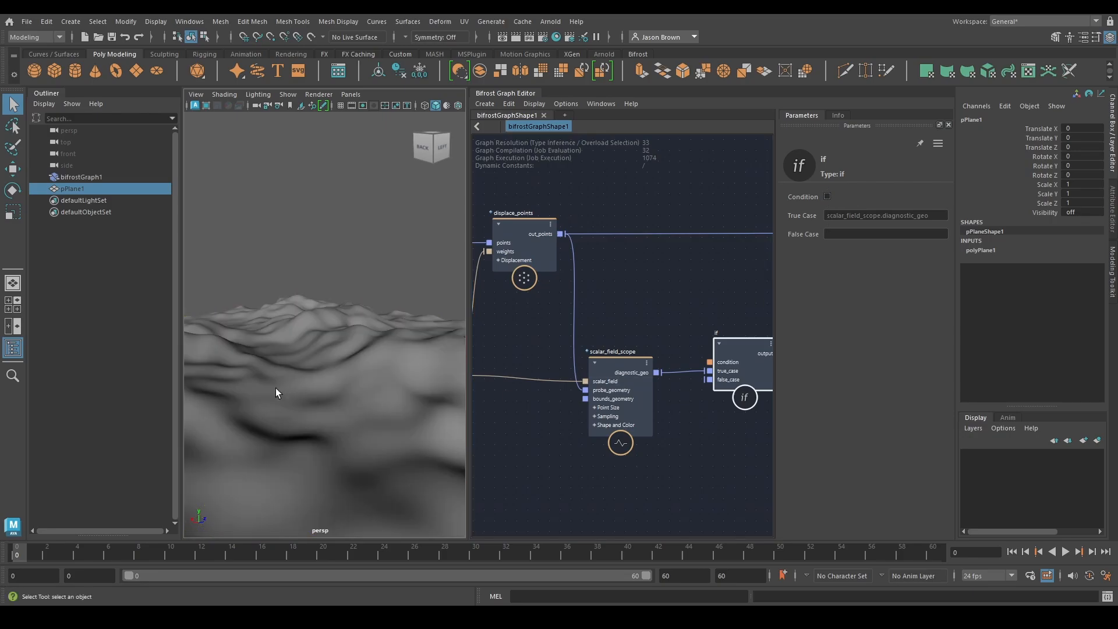
left_click_drag(275, 388, 299, 383, "alt")
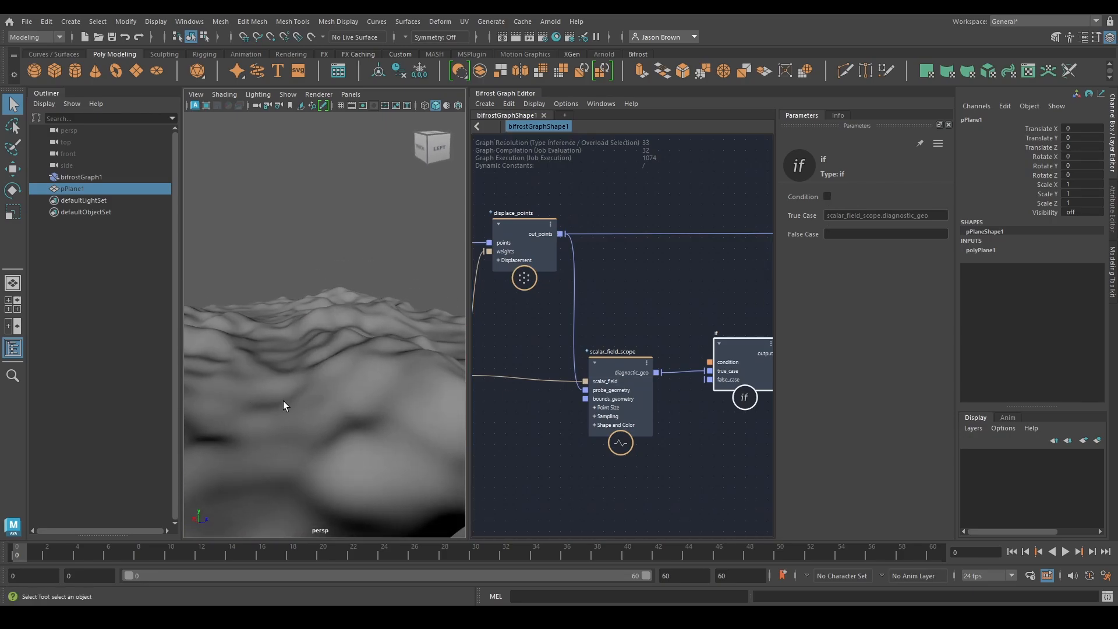
middle_click_drag(283, 401, 338, 334, "alt")
Set fractal_noise_field's Num Frequencies to 4 and lower its Frequency to about 0.1127
mouse_move(503, 422)
middle_mouse_down("alt")
mouse_move(716, 411)
mouse_move(636, 411)
middle_mouse_up("alt")
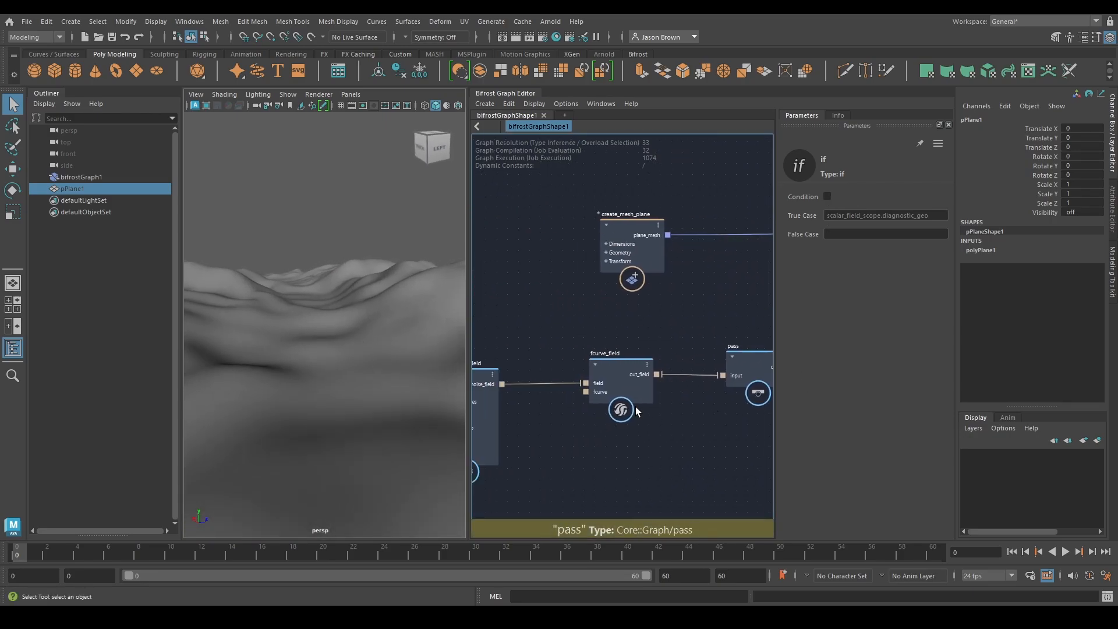
middle_click_drag(547, 408, 594, 396, "alt")
left_click(526, 398)
left_click(864, 216)
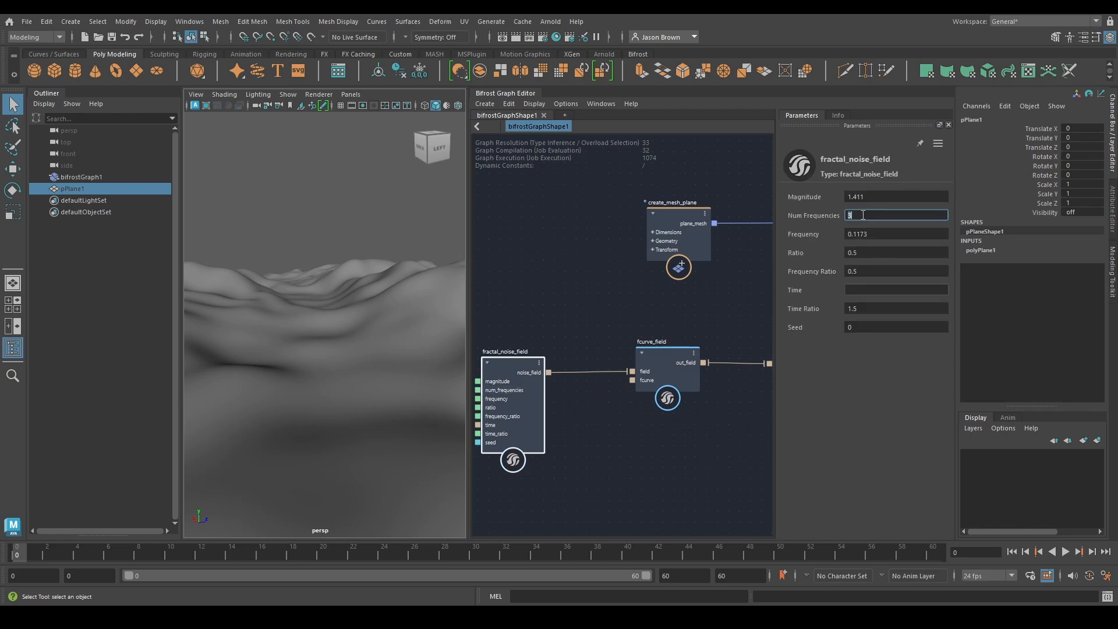
key("Return")
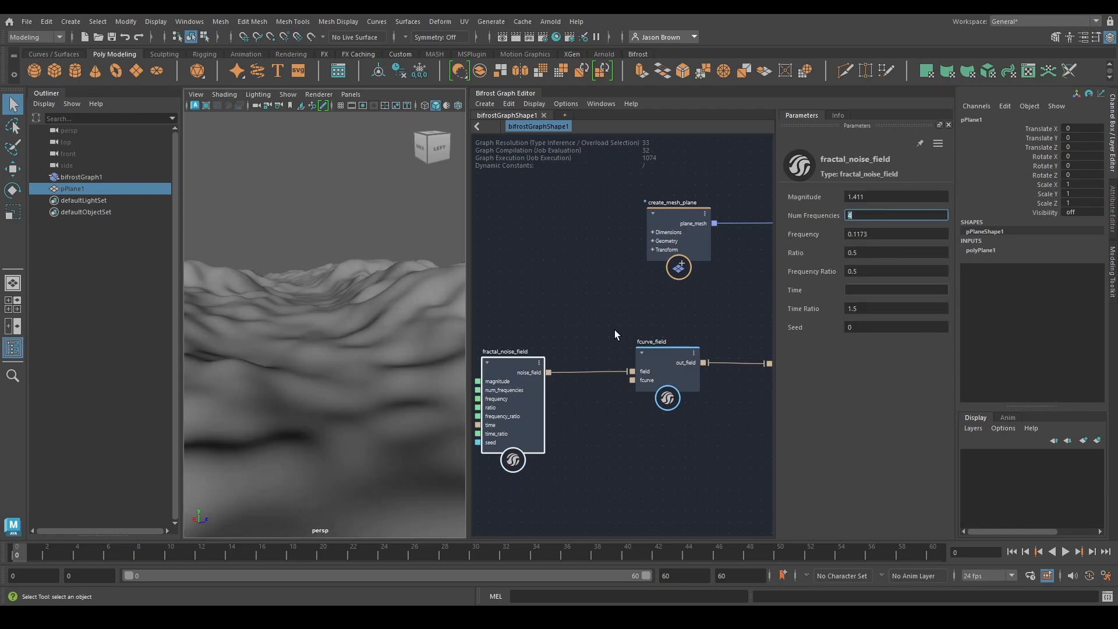
mouse_move(873, 234)
left_mouse_down()
mouse_move(885, 237)
mouse_move(870, 237)
left_mouse_up()
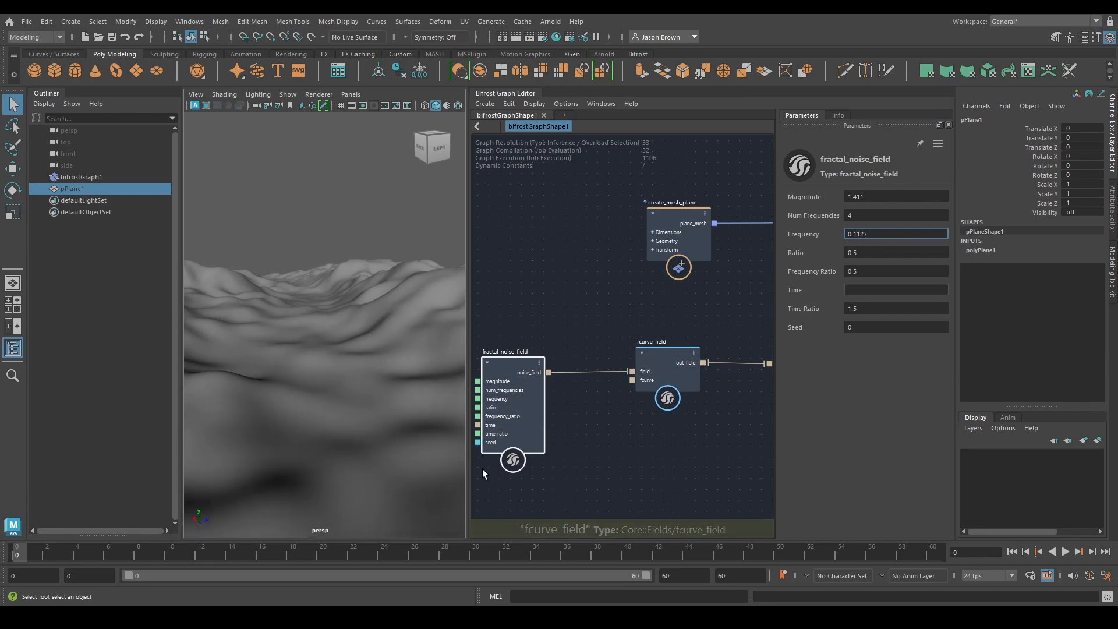
Lower fractal_noise_field's Ratio to about 0.3858, raise Num Frequencies to about 6.05, and check the added terrain detail
middle_click_drag(628, 415, 412, 422, "alt")
middle_click_drag(549, 460, 780, 408, "alt")
middle_click_drag(663, 418, 697, 447, "alt")
left_click_drag(872, 276, 844, 259, "ctrl")
key("ctrl+z")
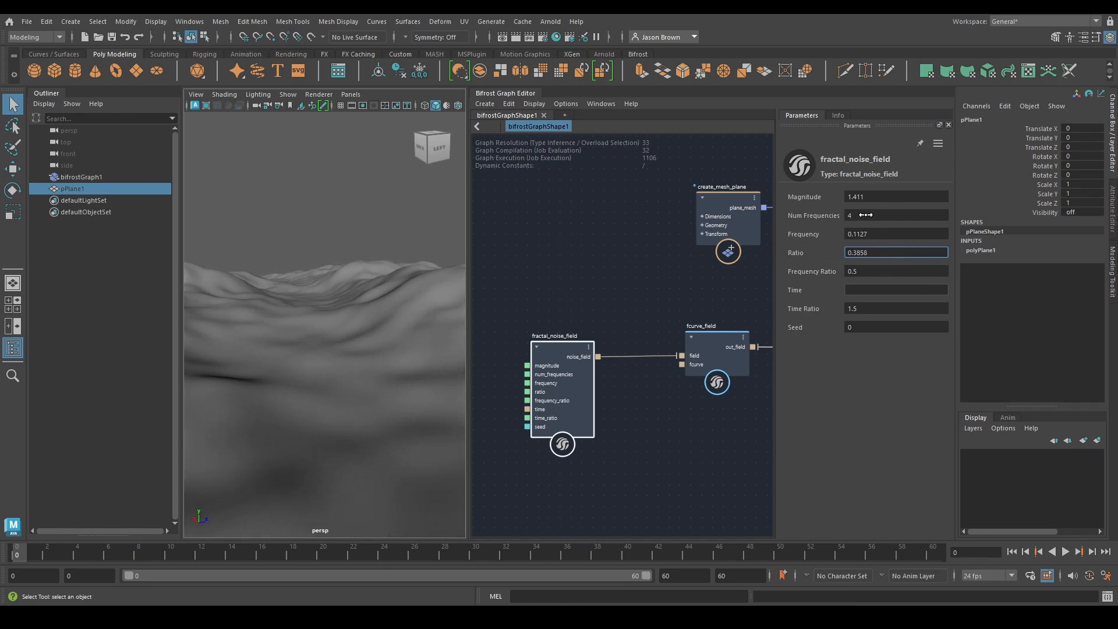
left_click_drag(865, 214, 909, 216, "ctrl")
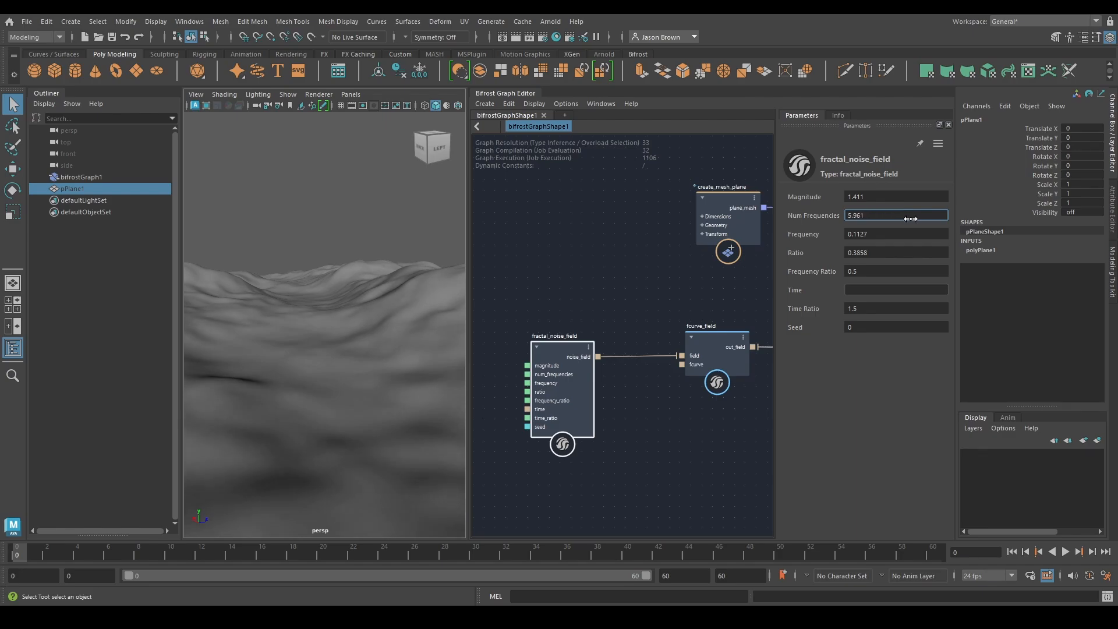
left_click_drag(257, 309, 438, 302, "alt")
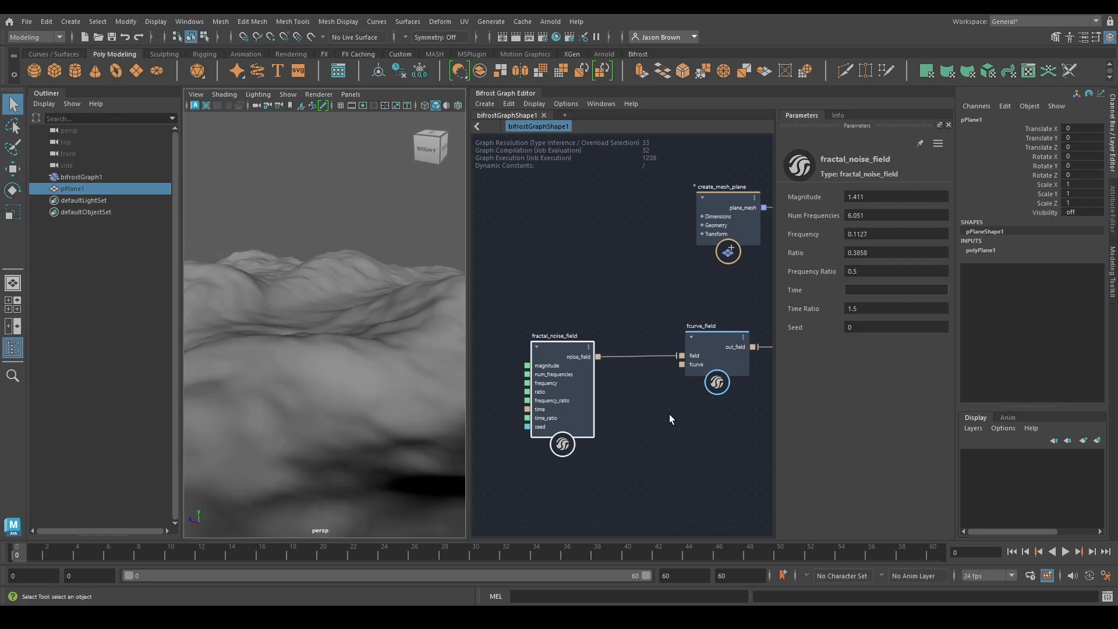
Bypass fcurve_field by connecting noise_field directly to the pass node's input, and inspect the terrain without the remap
middle_click_drag(669, 417, 666, 374, "alt")
middle_click_drag(567, 397, 693, 409, "alt")
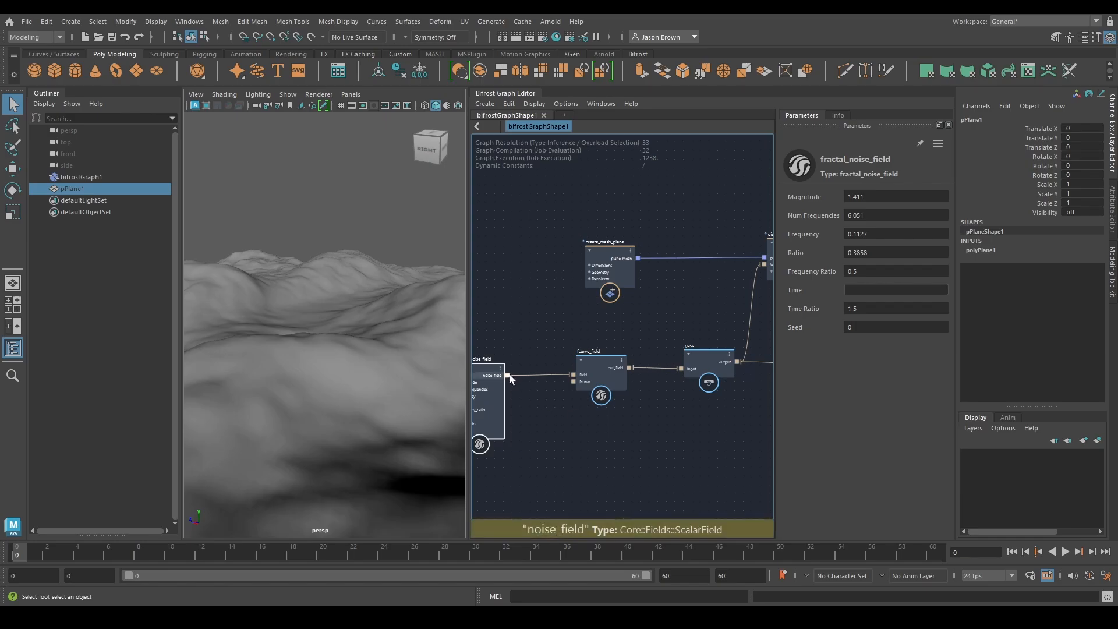
left_click_drag(508, 375, 679, 368)
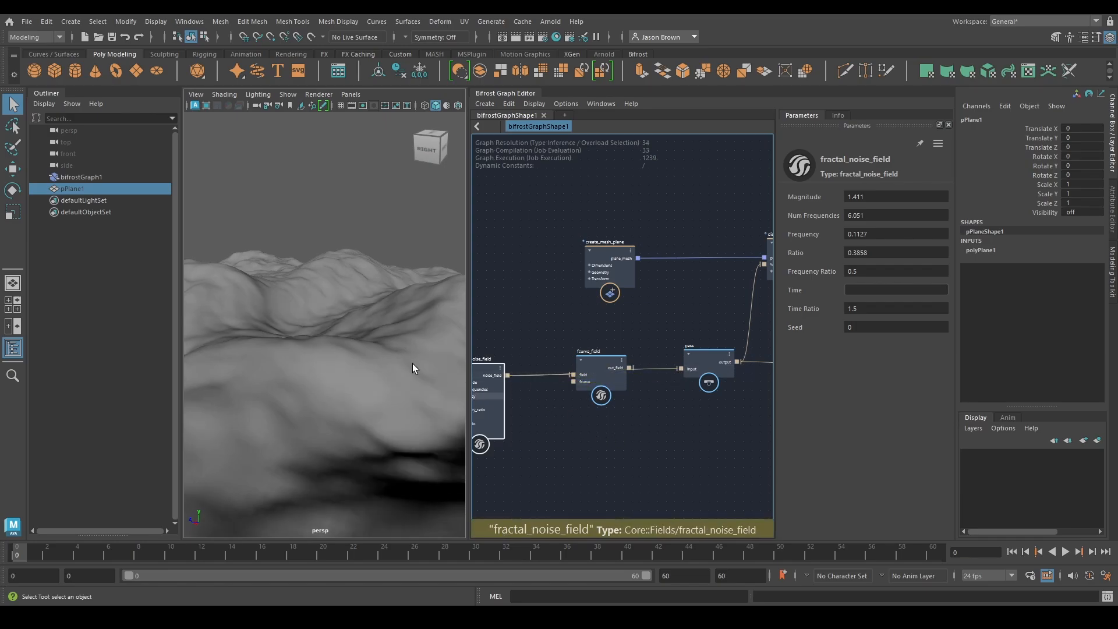
left_click_drag(412, 364, 349, 335, "alt")
left_click_drag(601, 366, 592, 402)
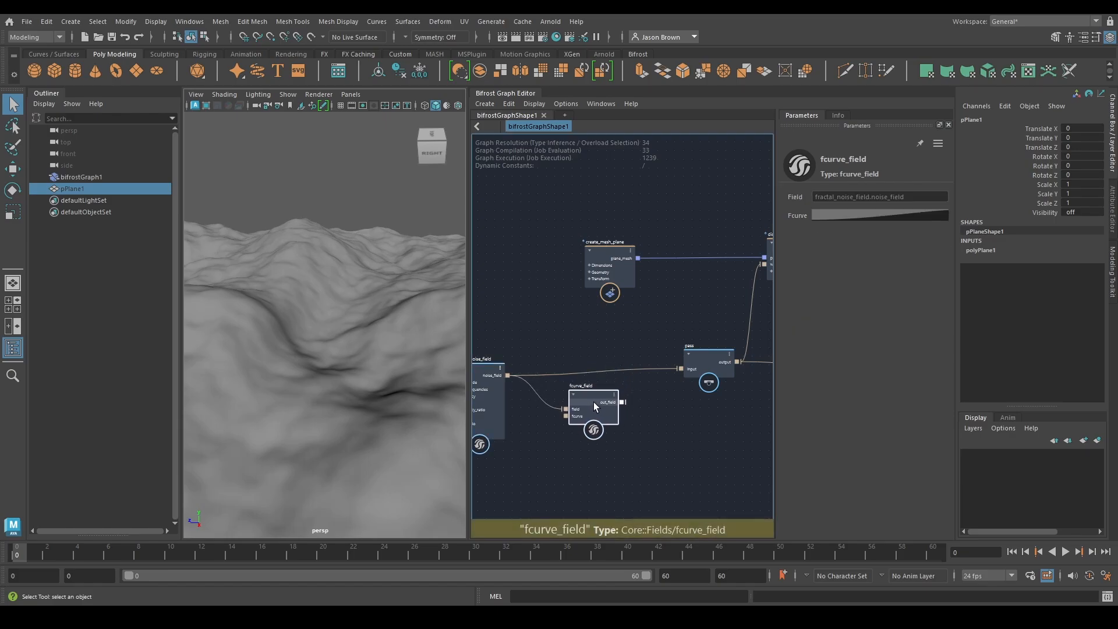
middle_click_drag(660, 400, 695, 382, "alt")
left_click_drag(528, 380, 529, 375)
Reconnect fcurve_field's out_field to the pass node's input and compare the remapped terrain
left_click_drag(656, 384, 716, 350)
left_click_drag(392, 322, 291, 296, "alt")
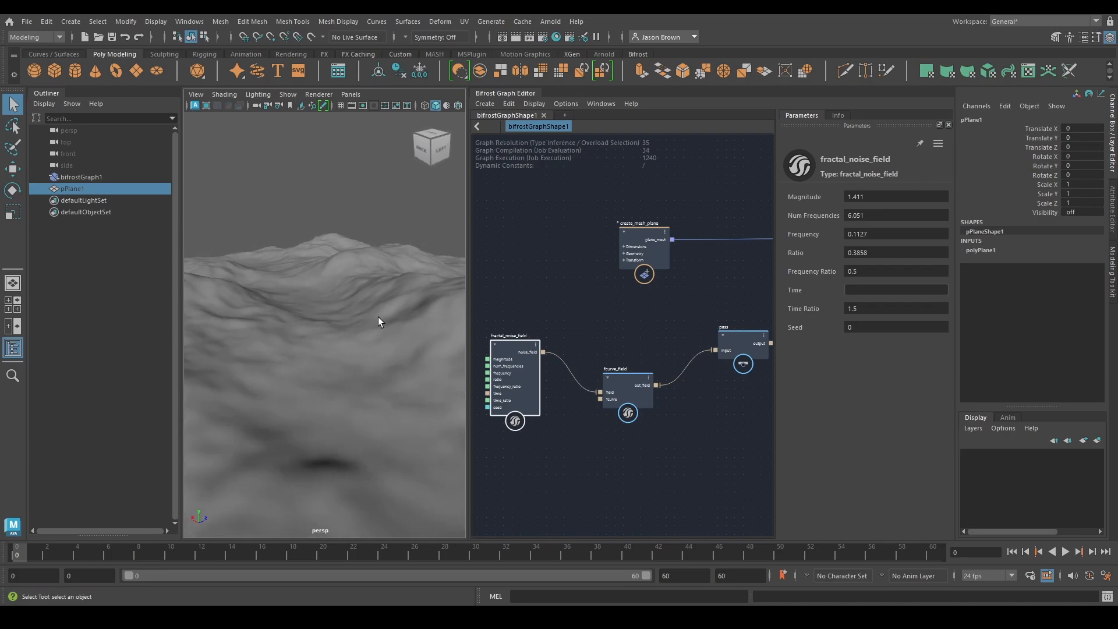
middle_click_drag(378, 317, 420, 320, "alt")
Move fcurve_field up beside the pass node and shift fractal_noise_field away to make room between them
middle_click_drag(609, 469, 587, 447, "alt")
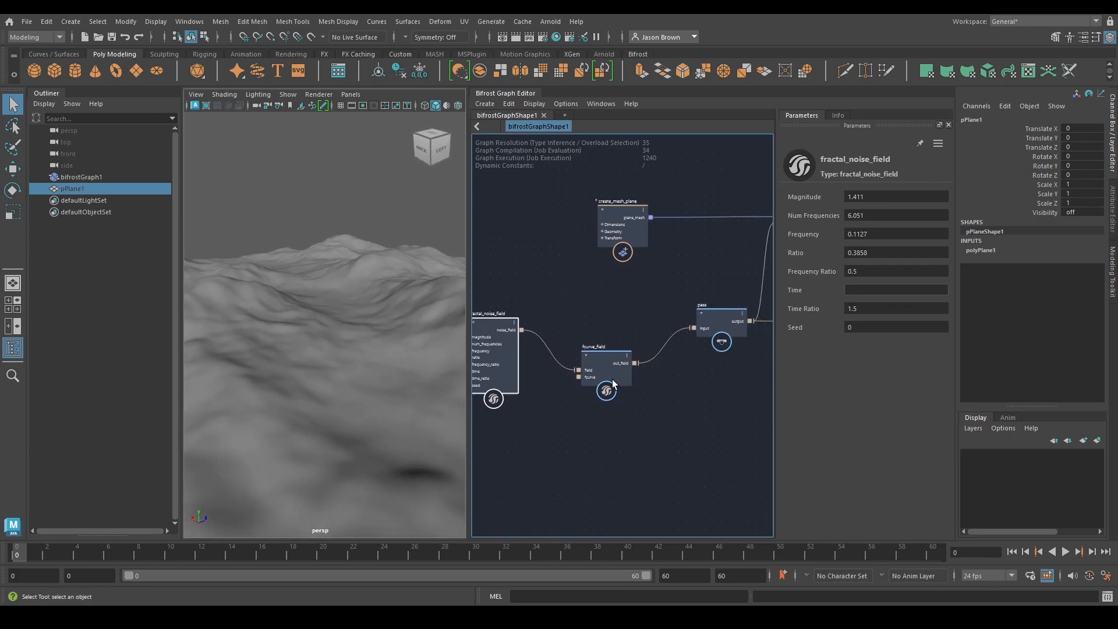
left_click_drag(599, 370, 638, 335)
middle_click_drag(632, 351, 658, 338, "alt")
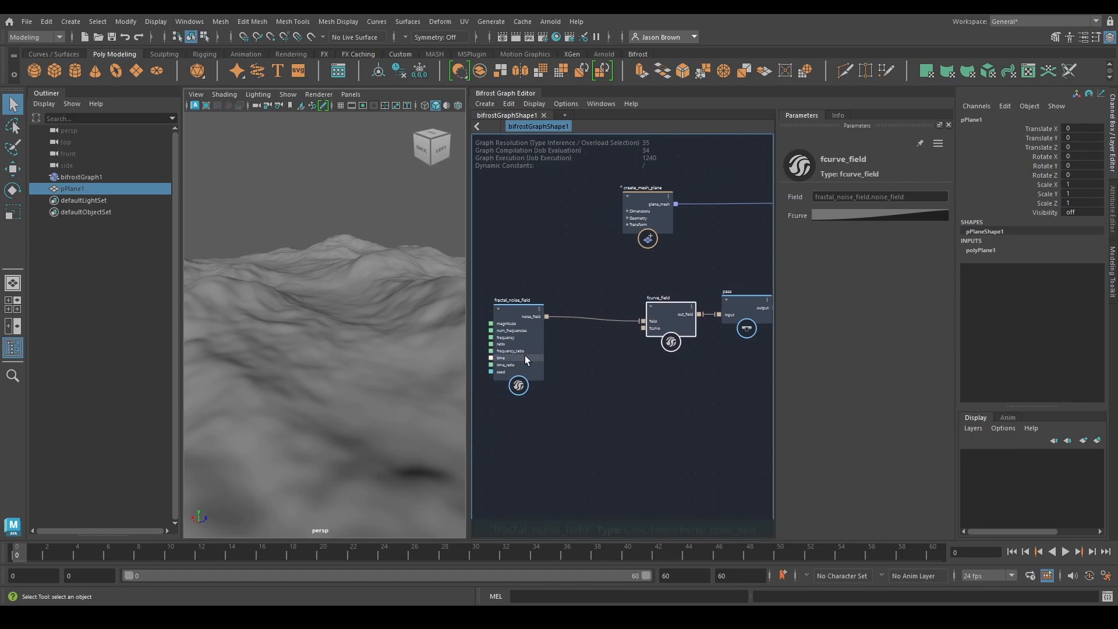
left_click_drag(525, 343, 505, 348)
middle_click_drag(596, 362, 630, 373, "alt")
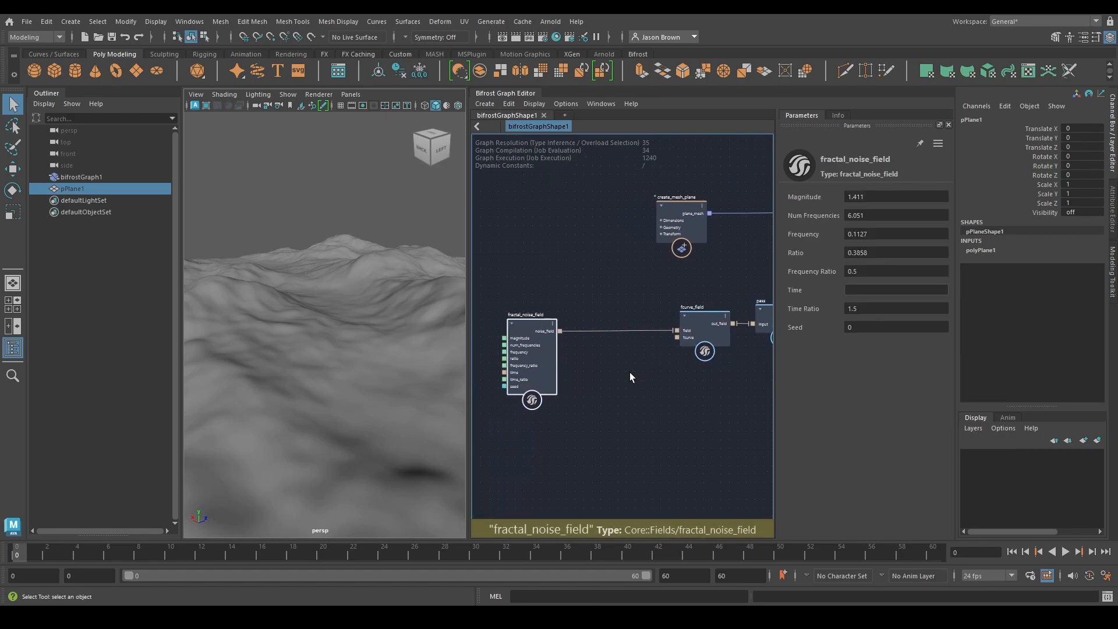
Add a translate_field node, insert it between fractal_noise_field and fcurve_field, and space the nodes apart
key("Tab")
type("tran")
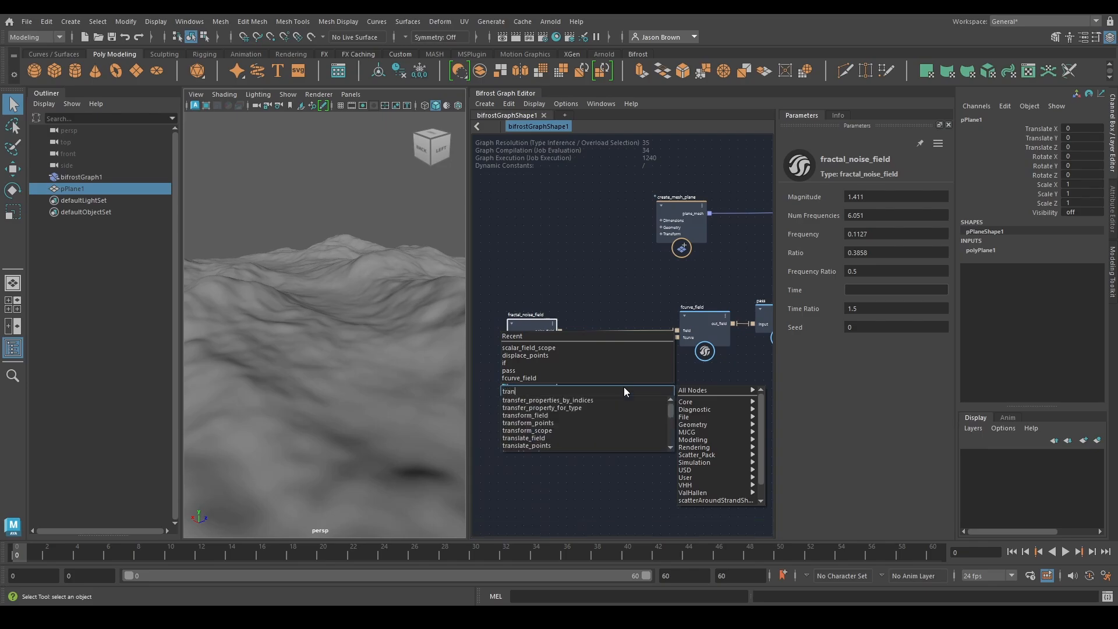
type("slate")
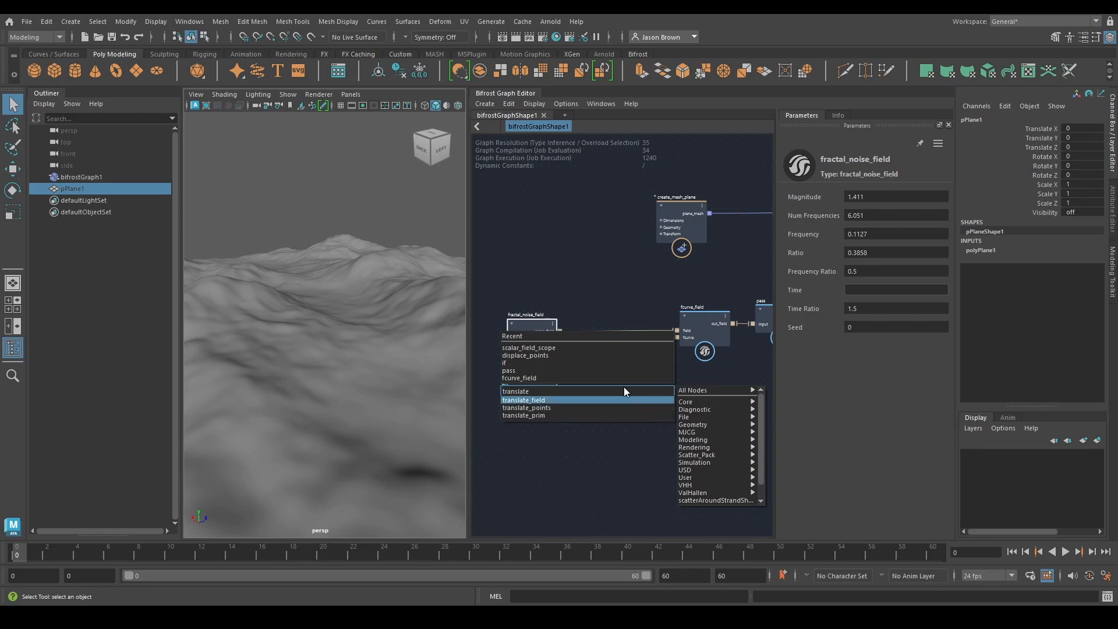
key("Return")
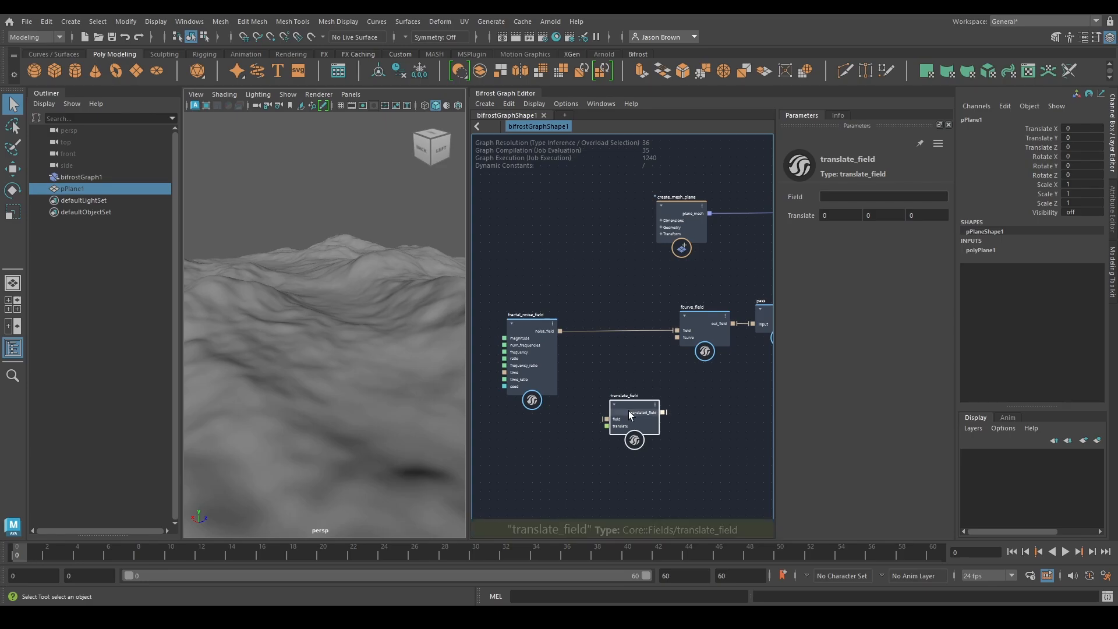
left_click_drag(628, 411, 603, 345)
left_click(604, 343)
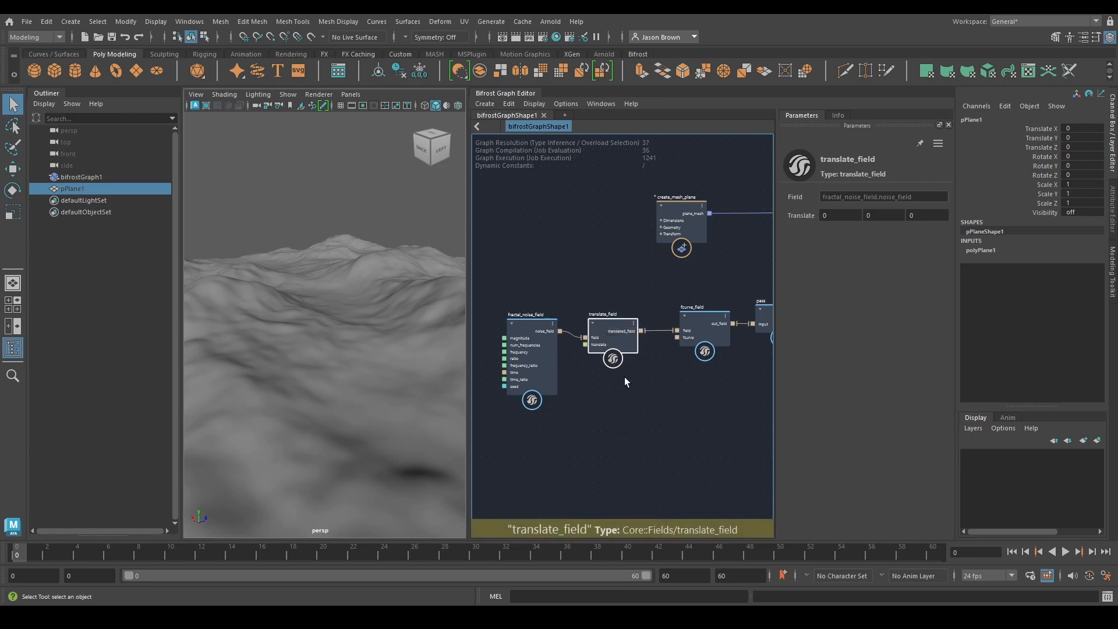
middle_click_drag(624, 376, 677, 369, "alt")
left_click_drag(584, 359, 564, 370)
Slide the noise across the plane by setting translate_field's Translate Z to about -17.84 and X to about 2.273
left_click(664, 329)
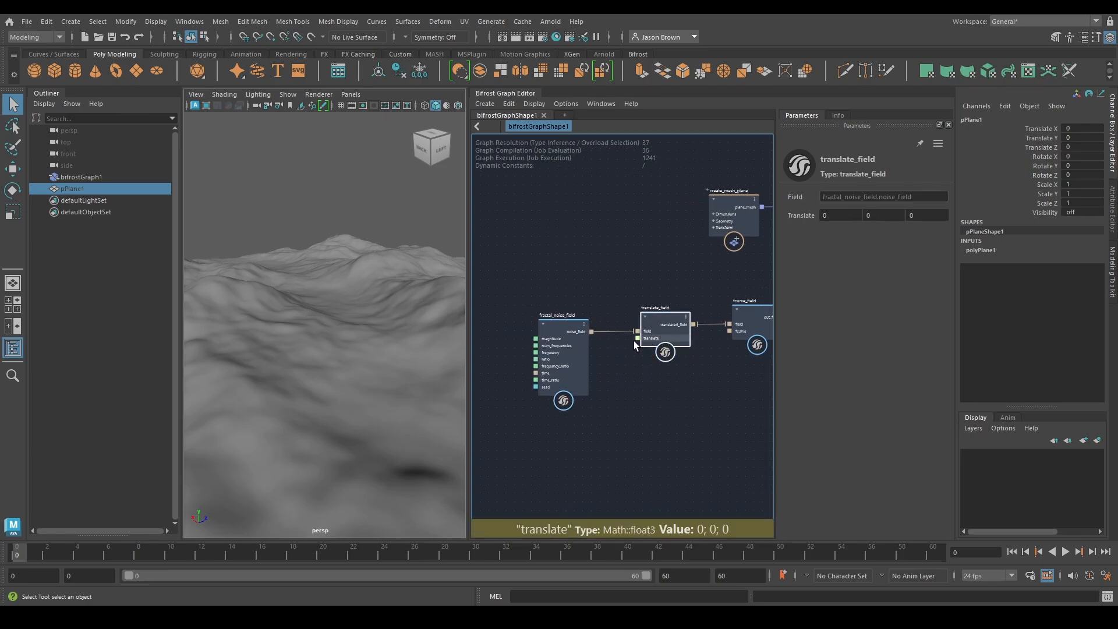
right_click_drag(376, 348, 366, 385, "alt")
mouse_move(365, 384)
left_mouse_down("alt")
mouse_move(387, 382)
mouse_move(373, 380)
left_mouse_up("alt")
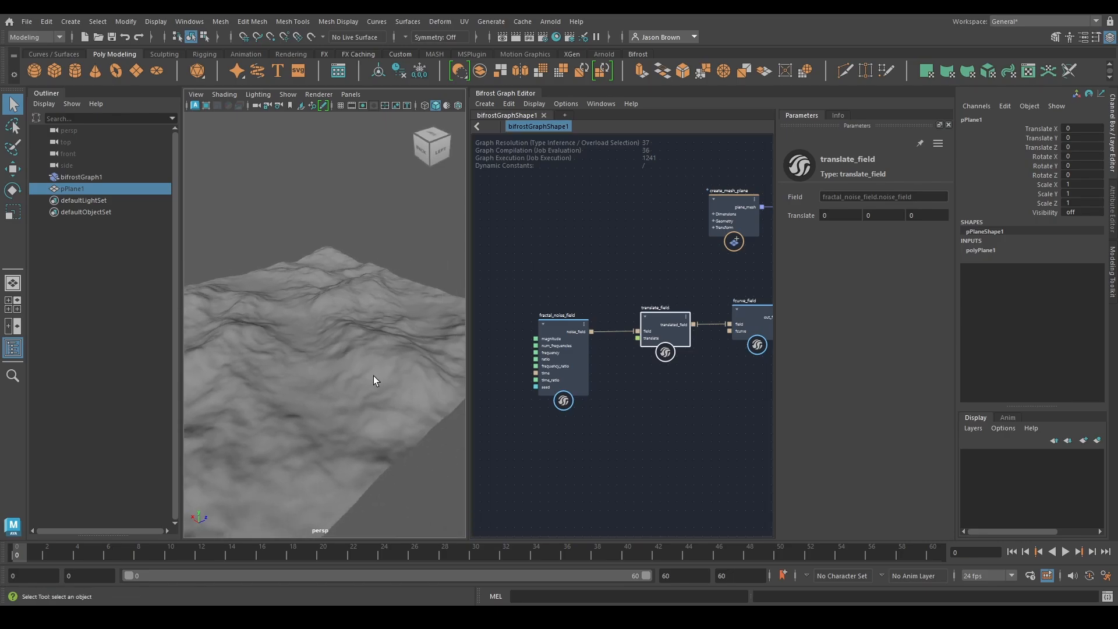
left_click_drag(314, 345, 352, 373, "alt")
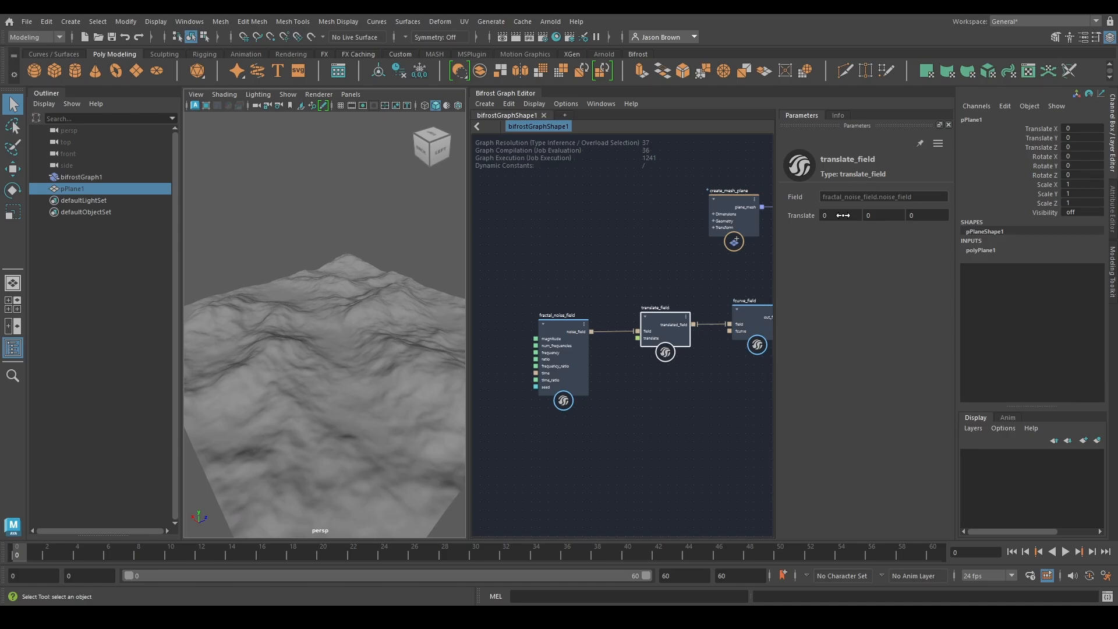
left_click_drag(937, 215, 909, 216)
left_click_drag(796, 214, 212, 233)
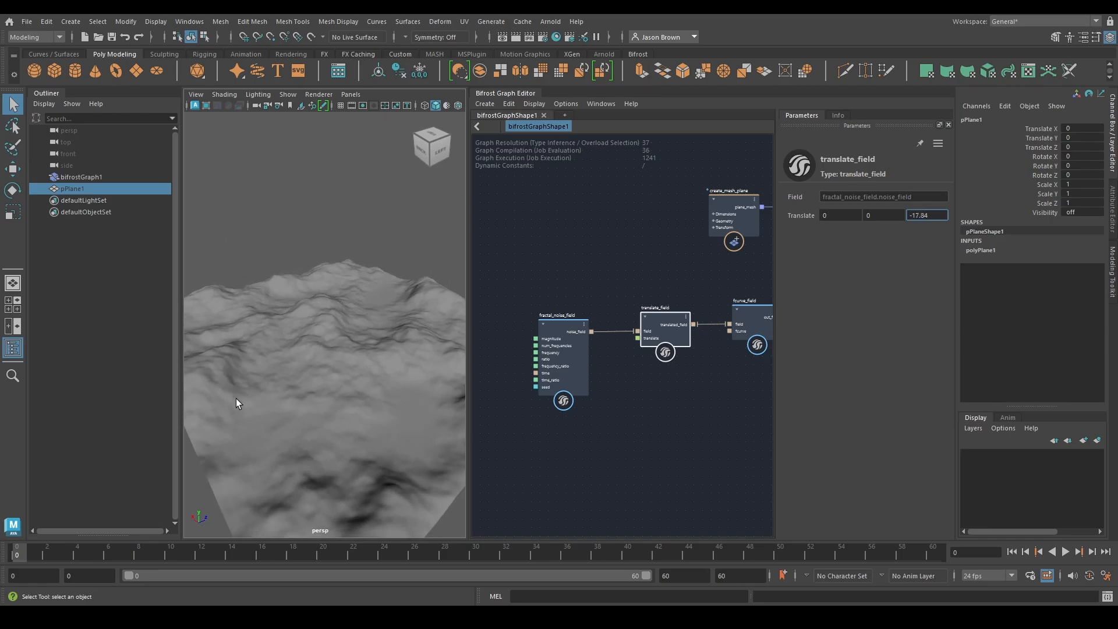
left_click_drag(838, 215, 768, 231)
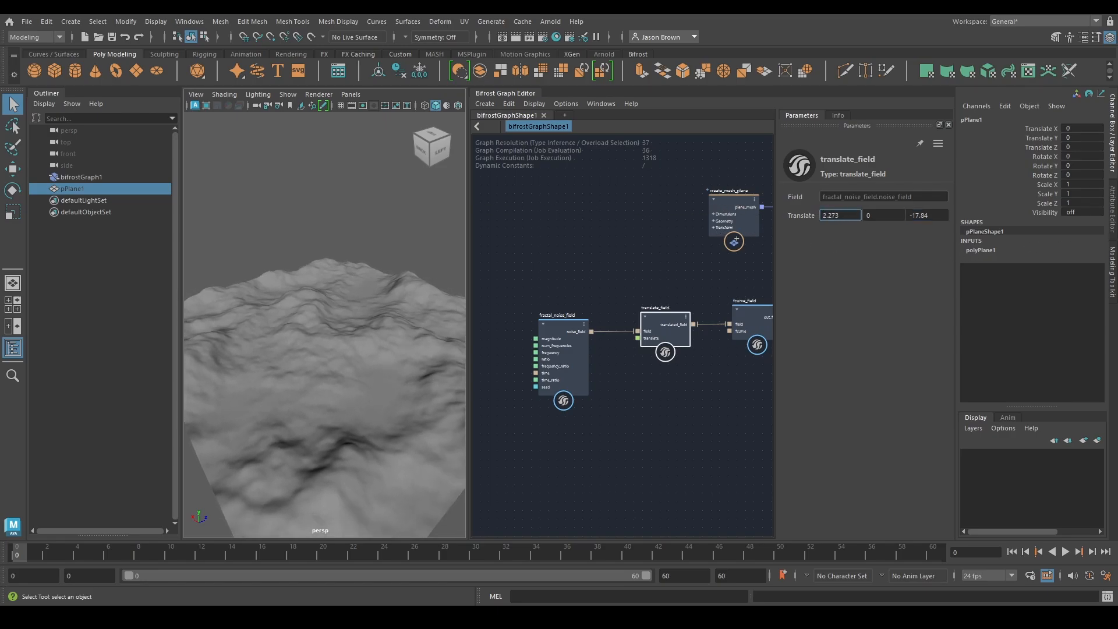
Try bypassing translate_field by connecting noise_field directly to fcurve_field, and look over the terrain
left_click_drag(591, 332, 729, 324)
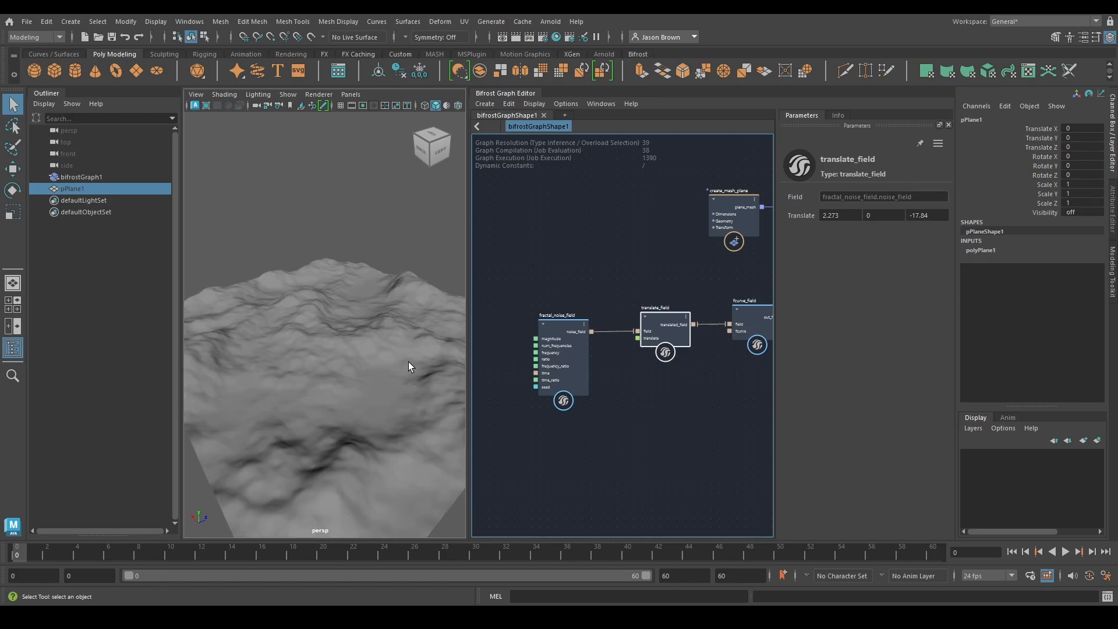
left_click_drag(409, 366, 332, 382, "alt")
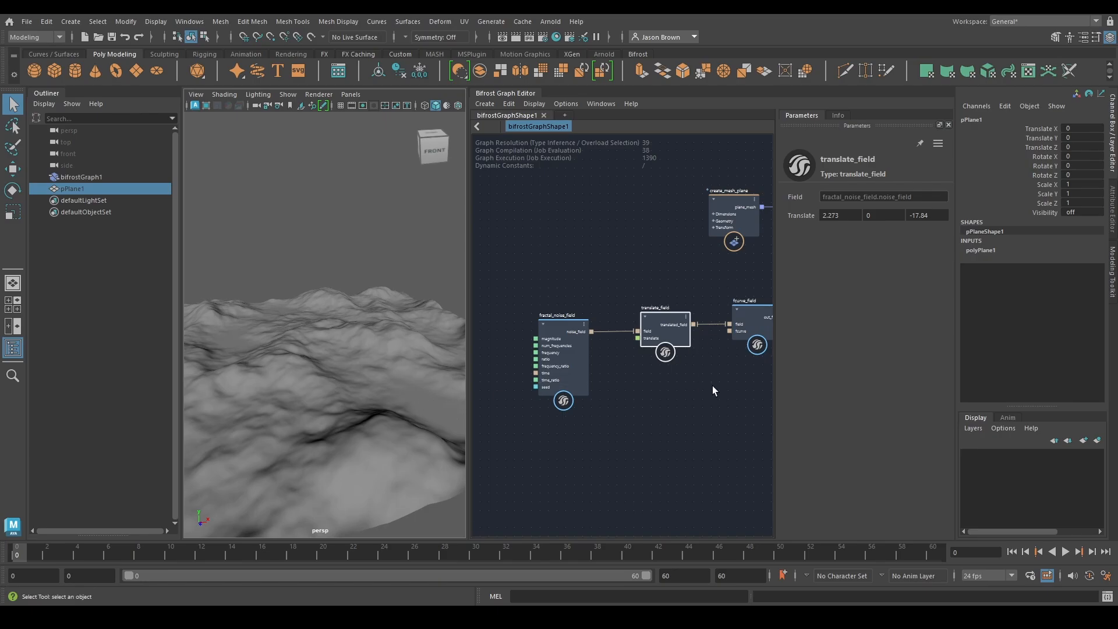
Open fcurve_field's curve in its own editor window and place it over the graph
middle_click_drag(746, 329, 634, 328)
left_click(634, 328)
left_click(863, 215)
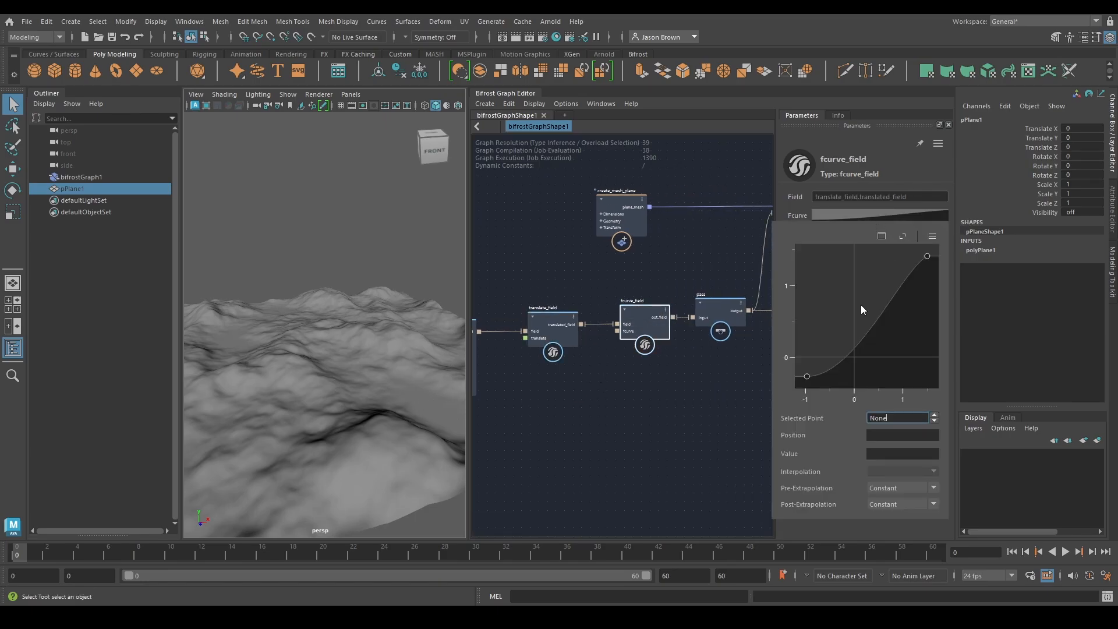
left_click(883, 237)
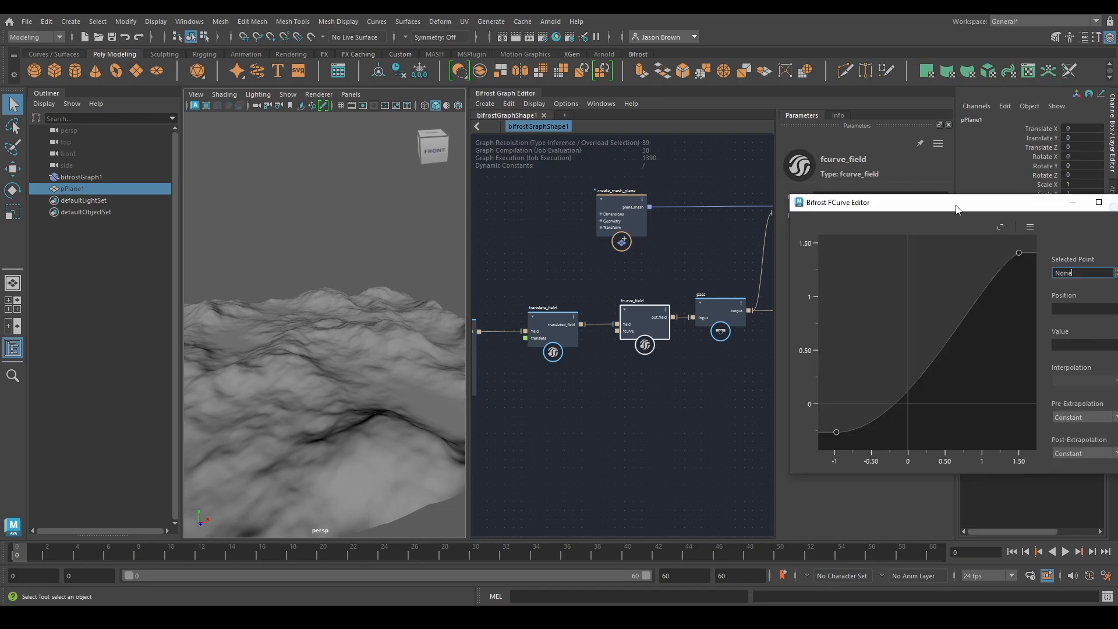
Tilt the first curve point's tangent upward by pulling its handle to about position 0.27, value 0, and inspect the valleys
left_click(608, 375)
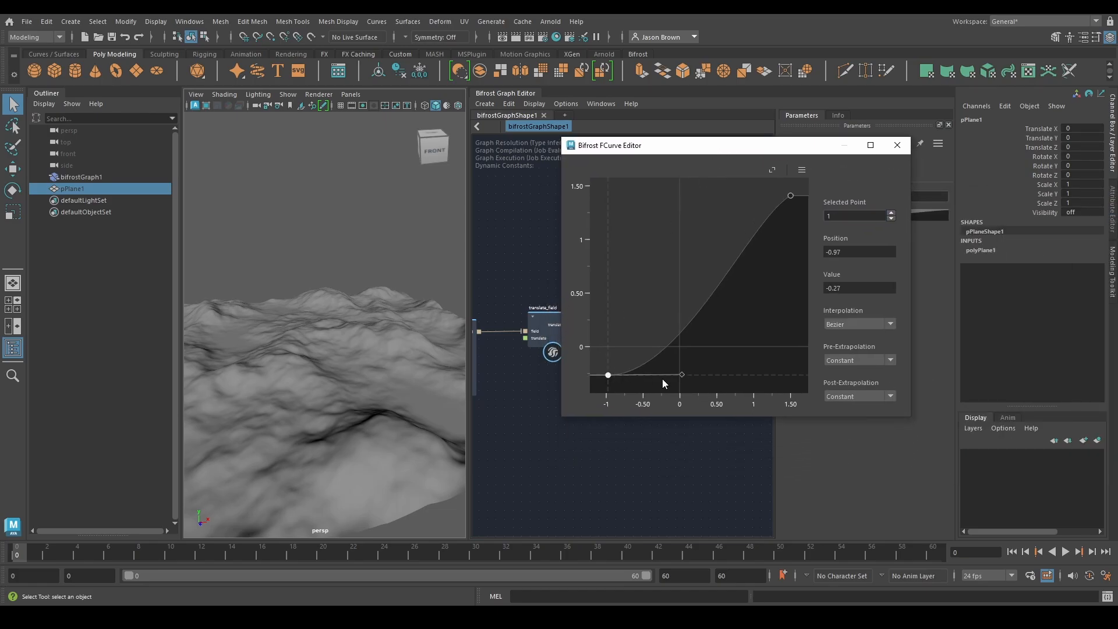
left_click_drag(680, 372, 681, 361)
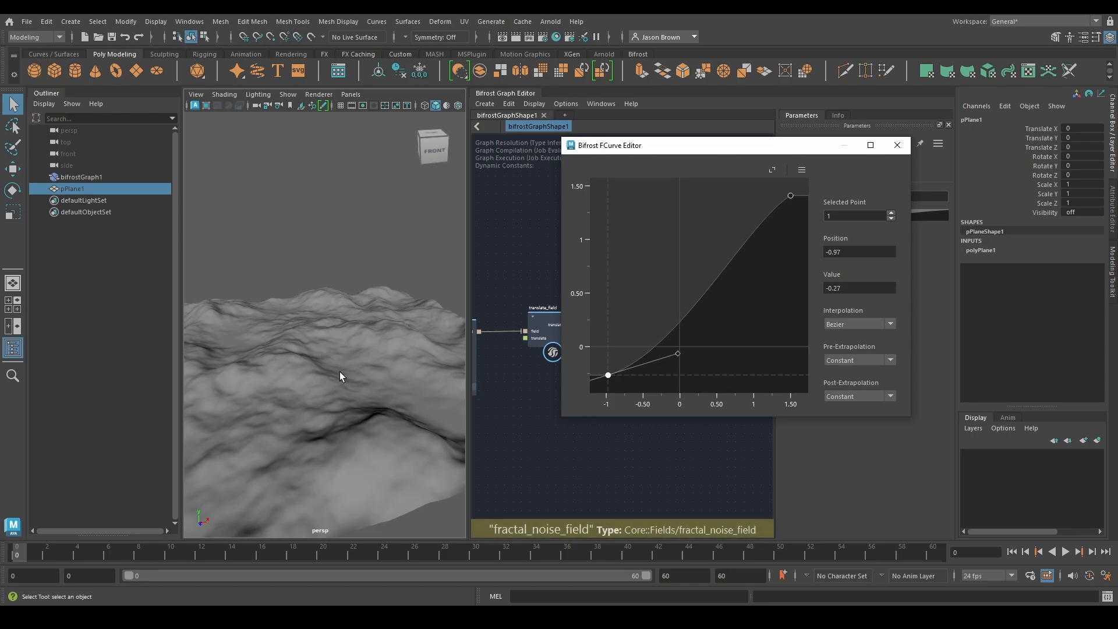
middle_click_drag(340, 371, 282, 367, "alt")
left_click_drag(678, 354, 700, 348)
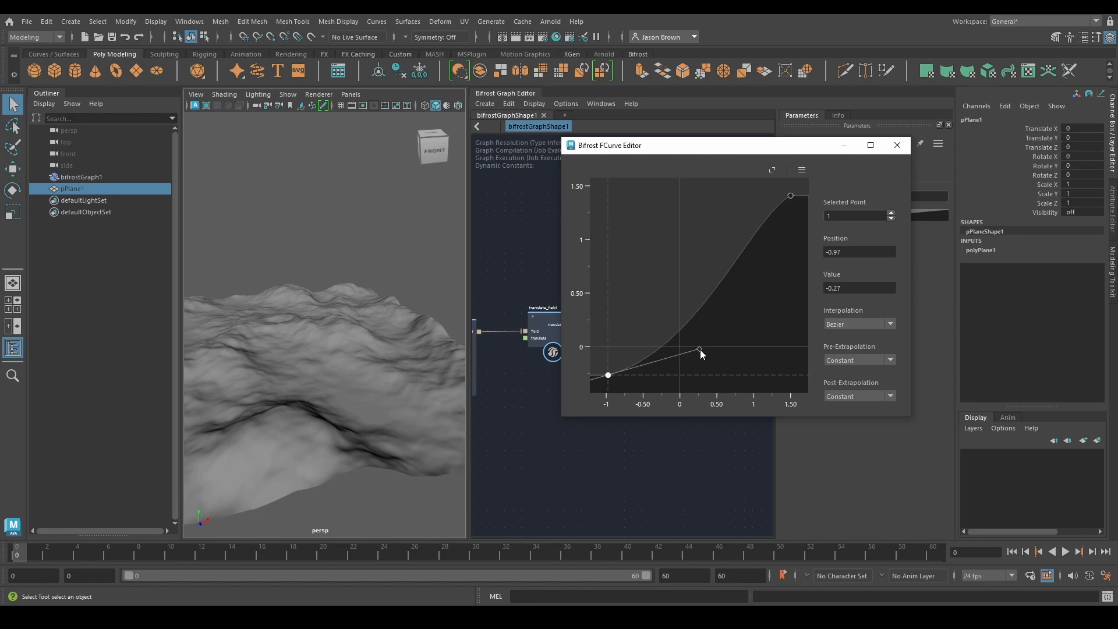
left_click_drag(293, 333, 362, 322, "alt")
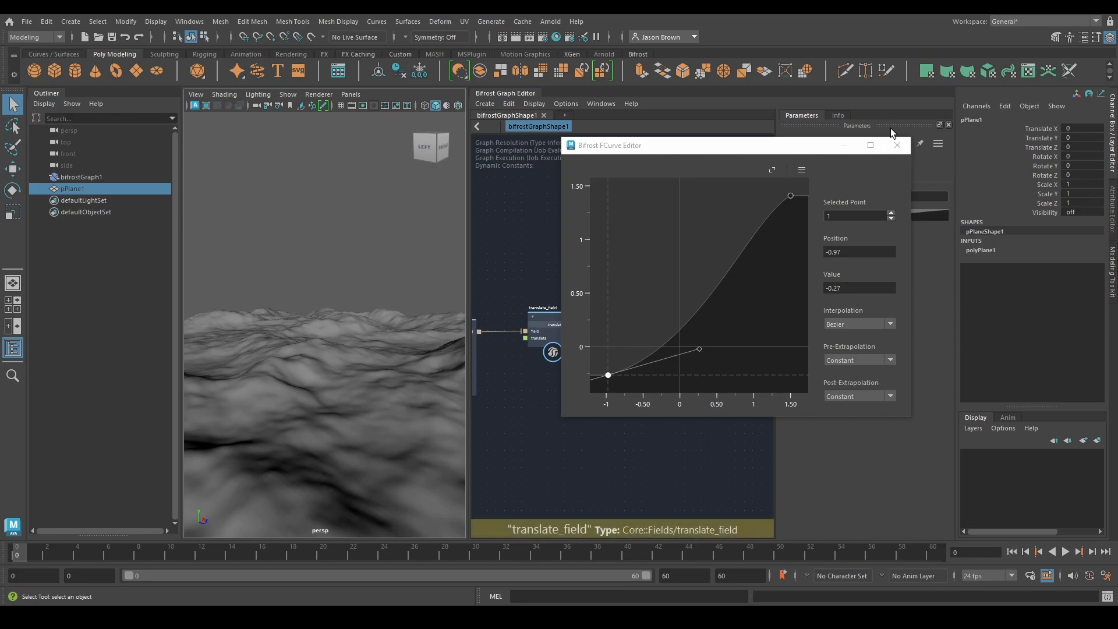
Close the curve editor window and place the translate_field node below and between fractal_noise_field and fcurve_field
left_click(897, 145)
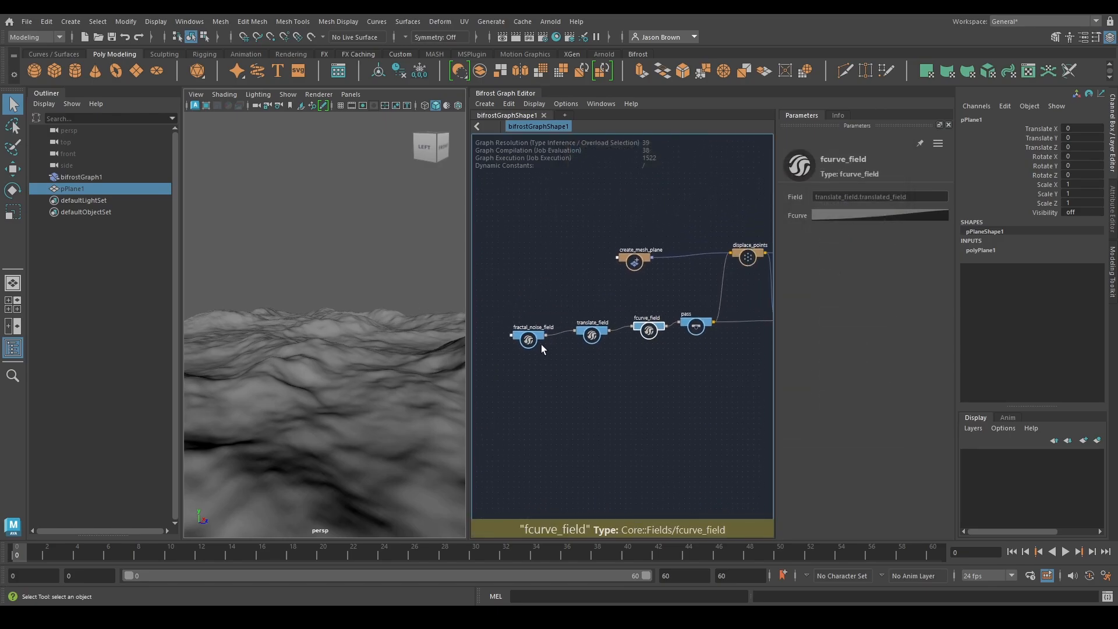
left_click_drag(591, 334, 591, 420)
mouse_move(533, 341)
left_mouse_down()
mouse_move(570, 324)
mouse_move(550, 328)
left_mouse_up()
left_click_drag(592, 421, 595, 373)
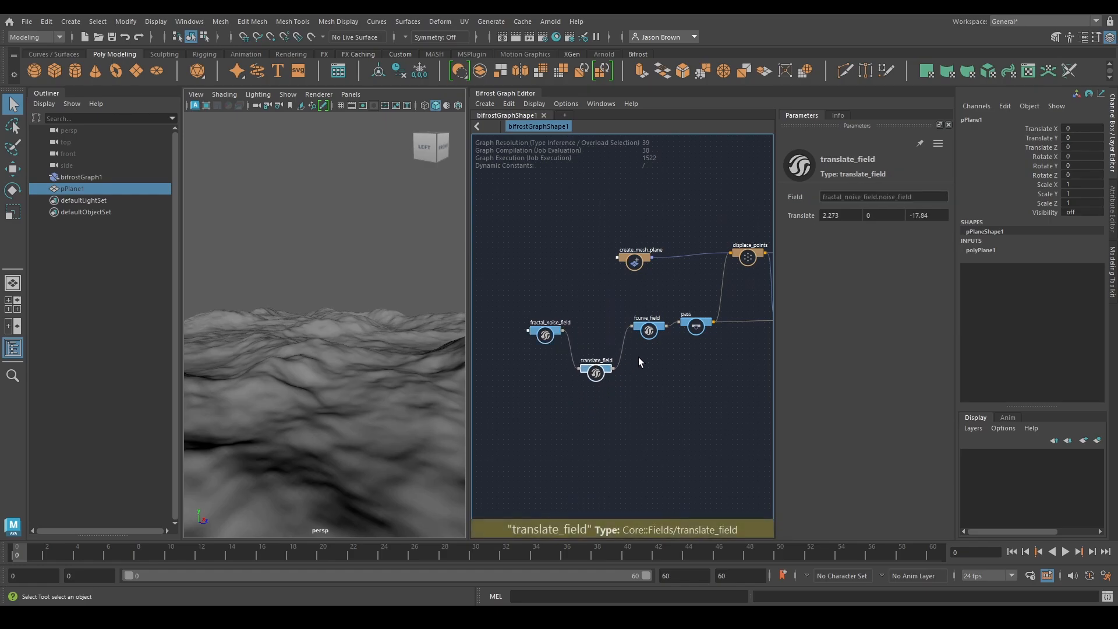
Trace the node chain from fractal_noise_field through translate_field and fcurve_field to displace_points, and examine the terrain from other angles
left_click(621, 336)
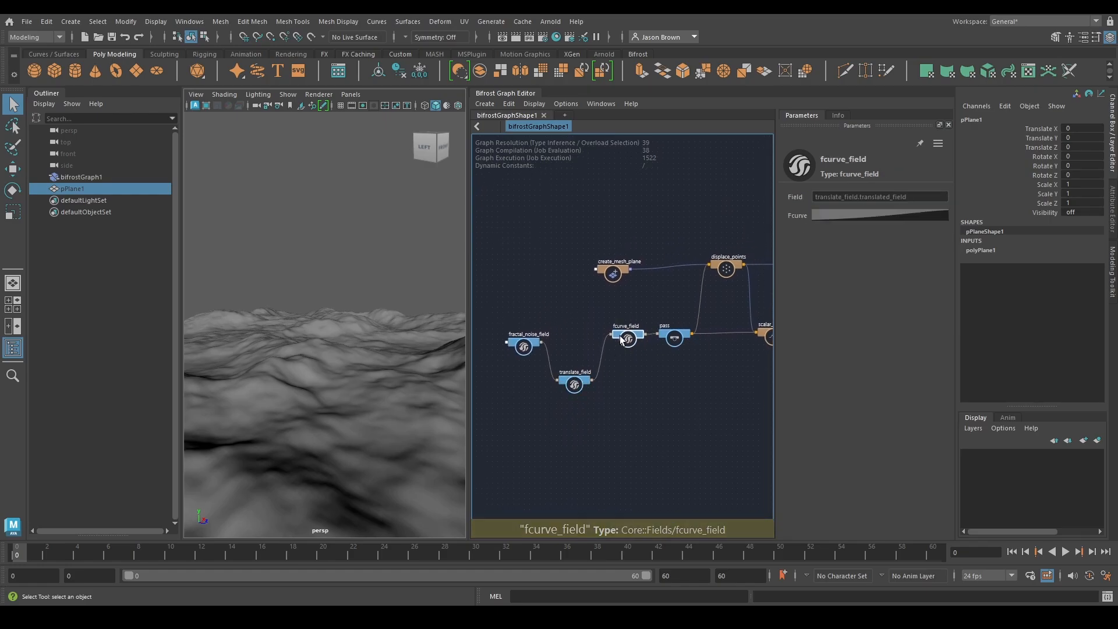
left_click(574, 383)
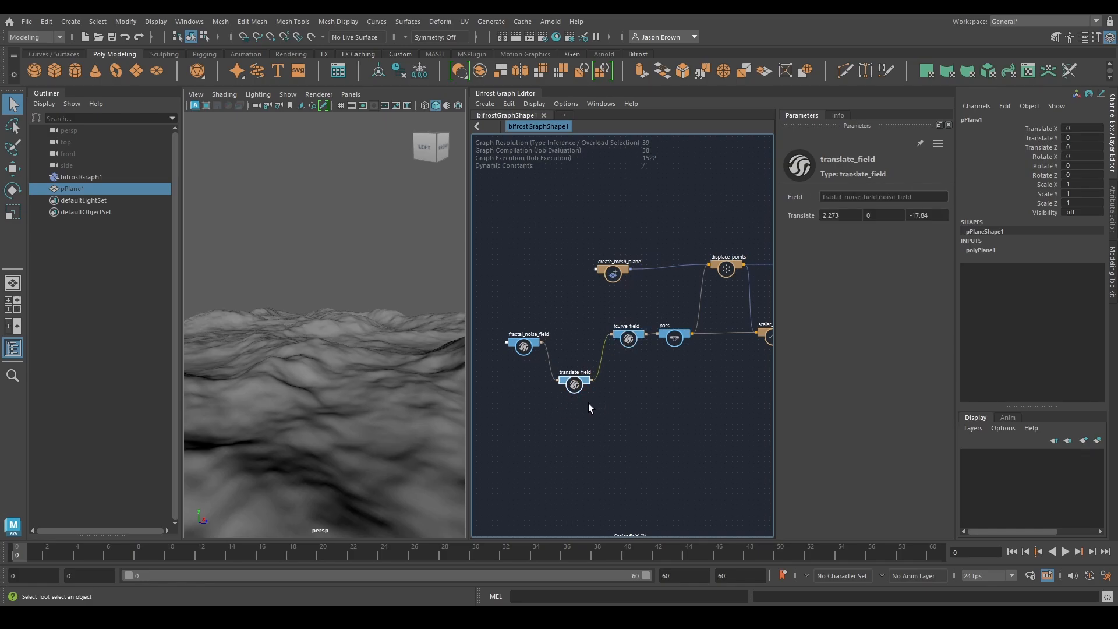
middle_click_drag(617, 377, 648, 388, "alt")
scroll(650, 383, "up", 2)
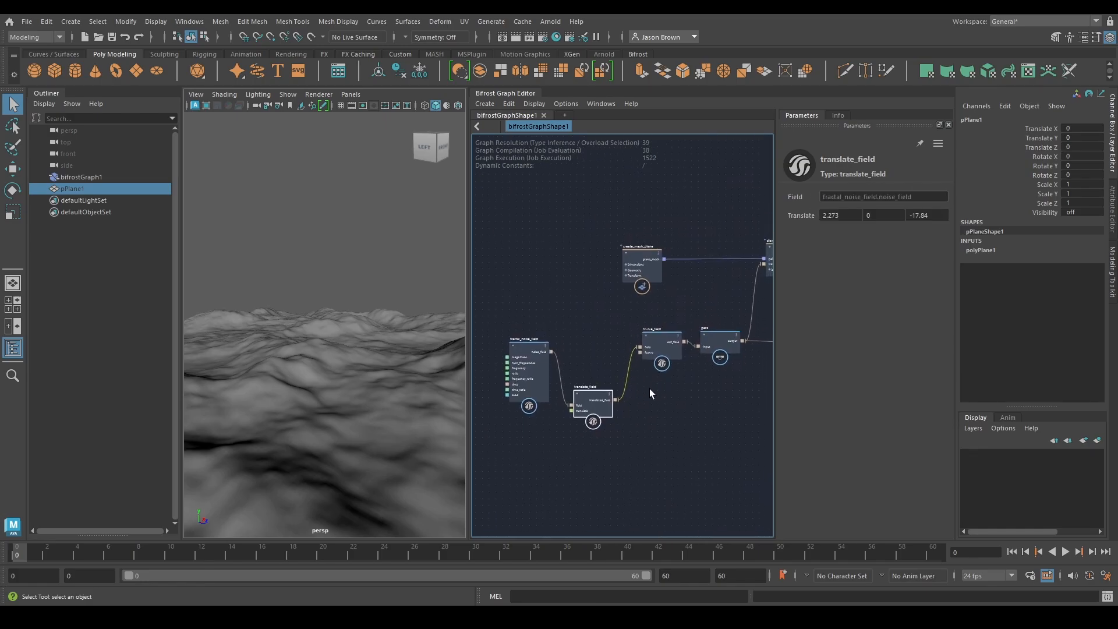
left_click(520, 356)
left_click_drag(659, 340, 663, 348, "shift")
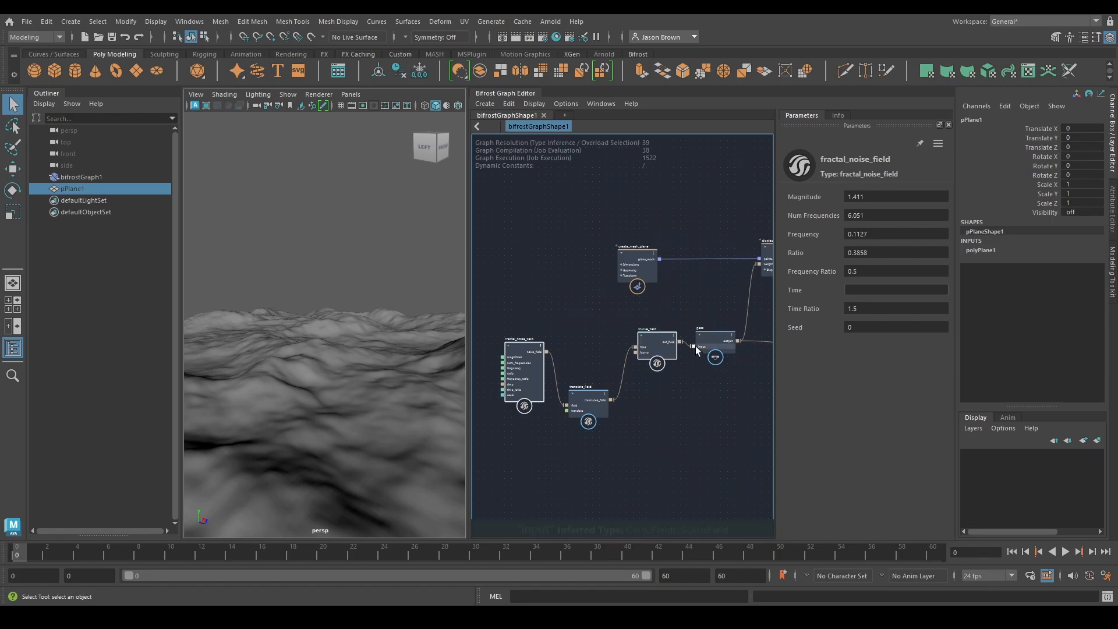
key("alt+shift")
middle_click_drag(770, 268, 641, 281, "alt")
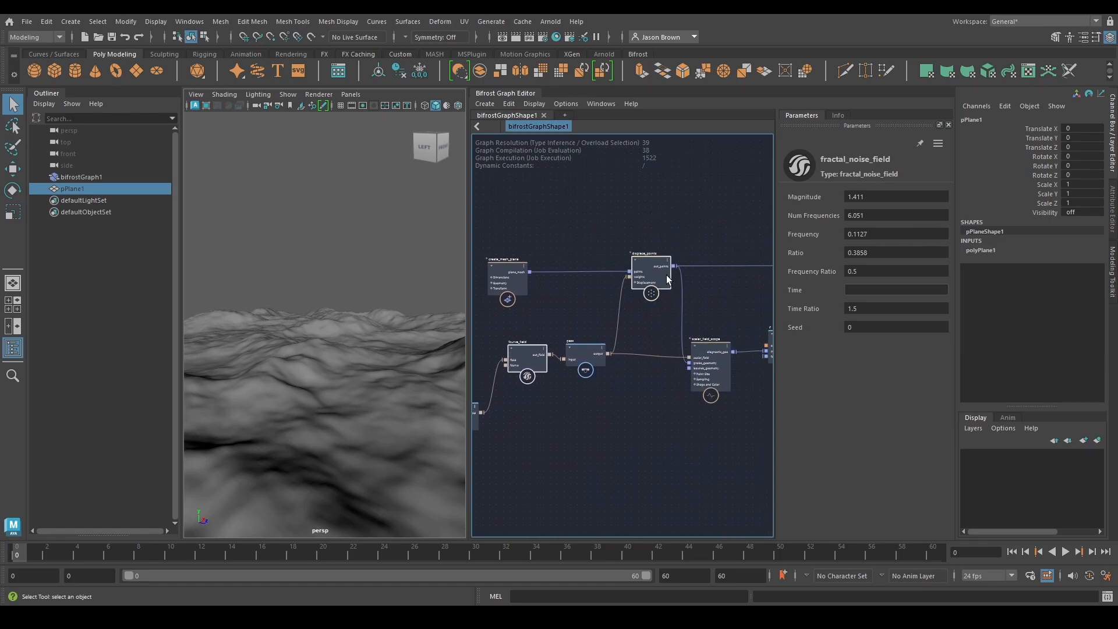
key("alt+shift")
middle_click_drag(701, 225, 622, 217, "alt")
left_click_drag(379, 372, 467, 356, "alt")
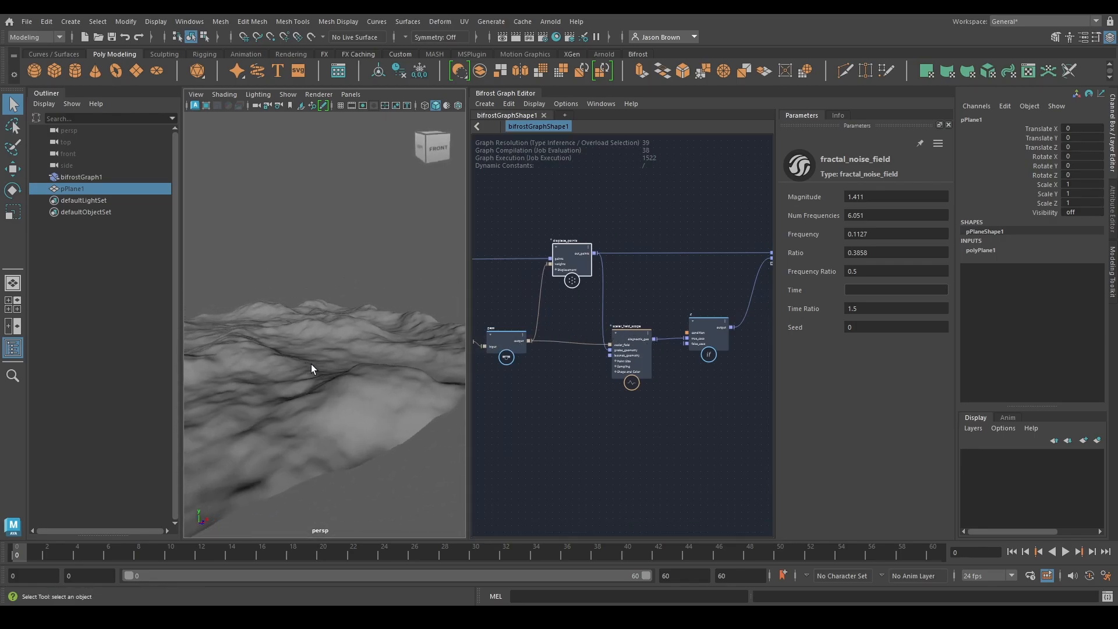
right_click_drag(311, 366, 399, 362, "alt")
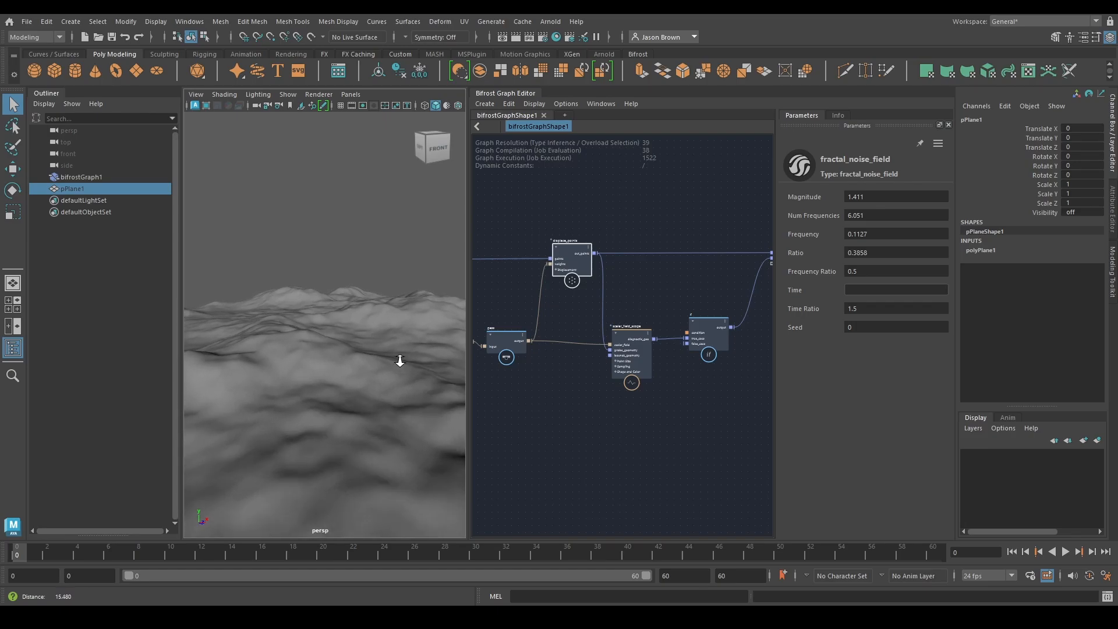
middle_click_drag(683, 369, 617, 419)
Try 512 for both Length Segments and Width Segments on create_mesh_plane
left_click(609, 287)
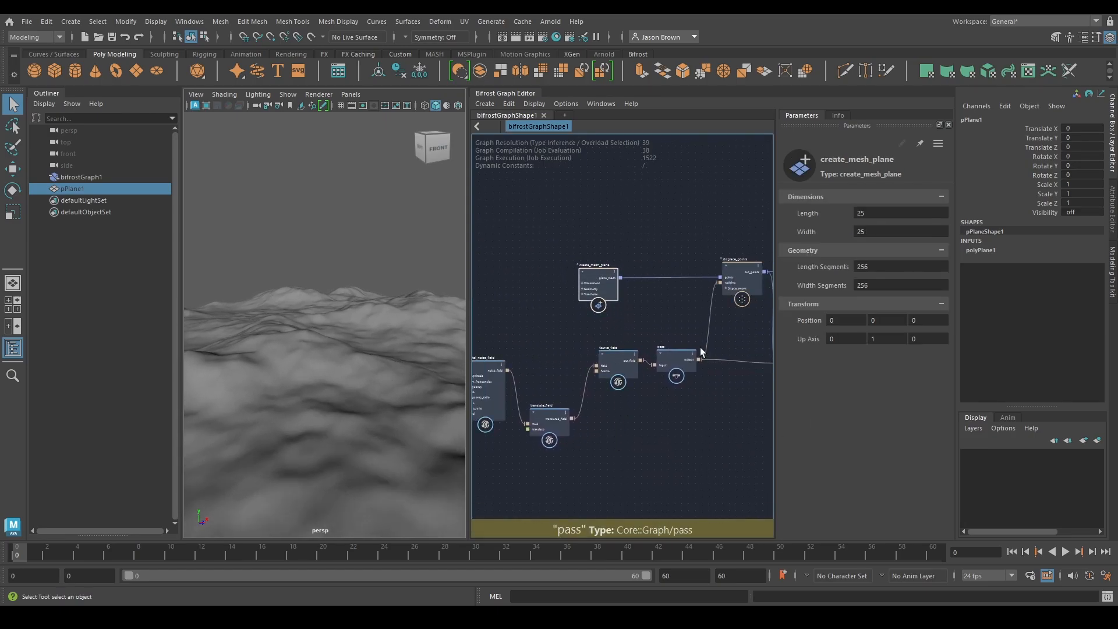
left_click(878, 266)
left_click(887, 286)
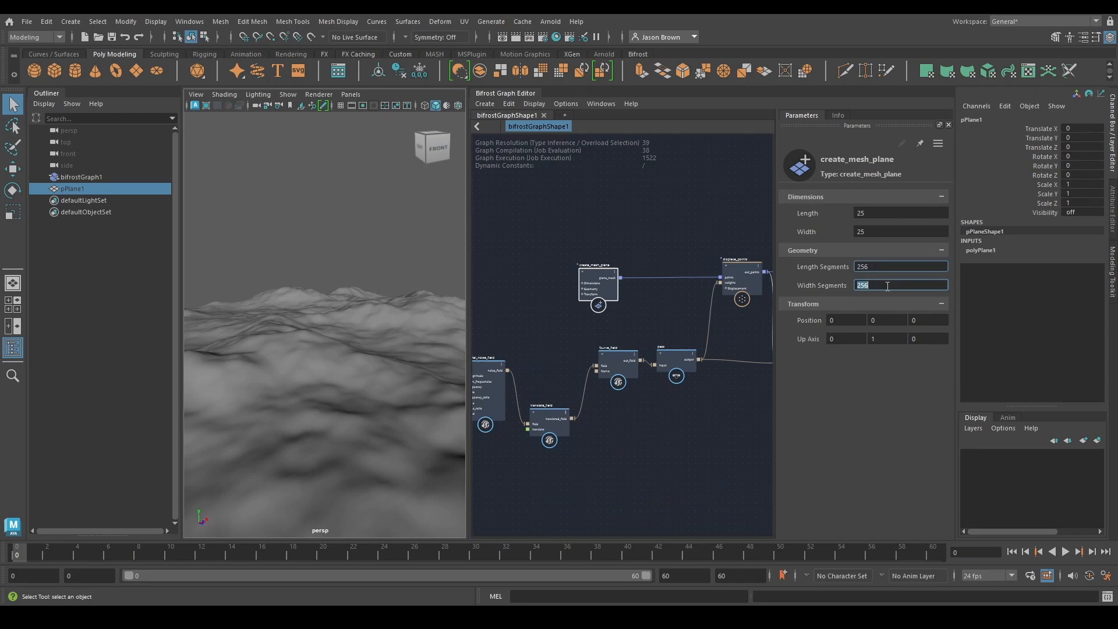
type("512")
key("Return")
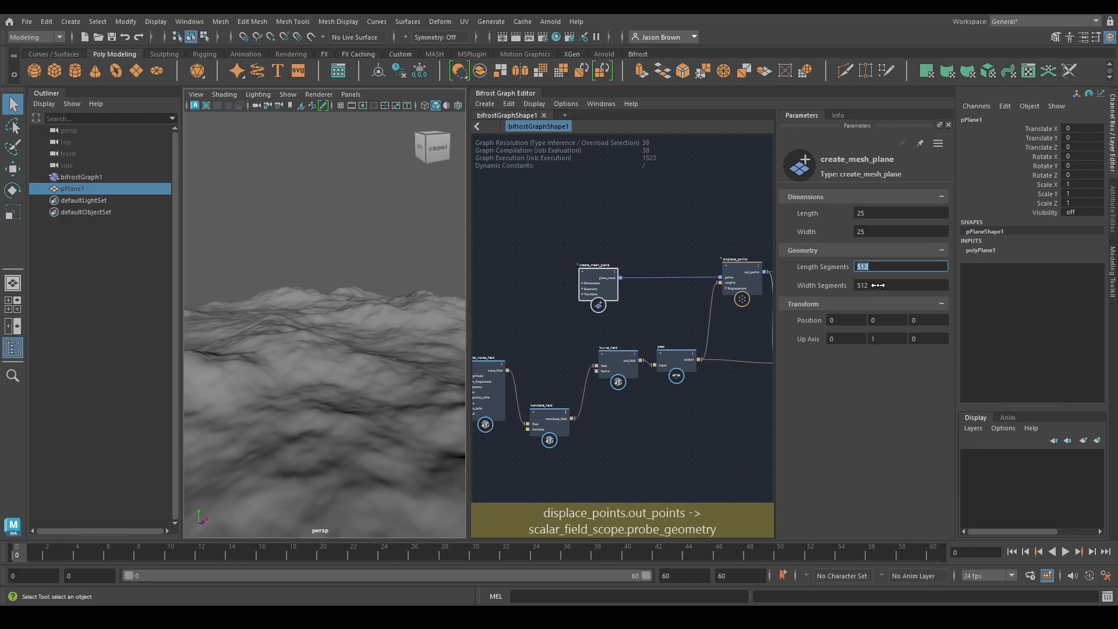
Try create_mesh_plane's Length and Width Segments at 64 and at 32, and inspect the coarse mesh's wireframe
type("64")
key("Return")
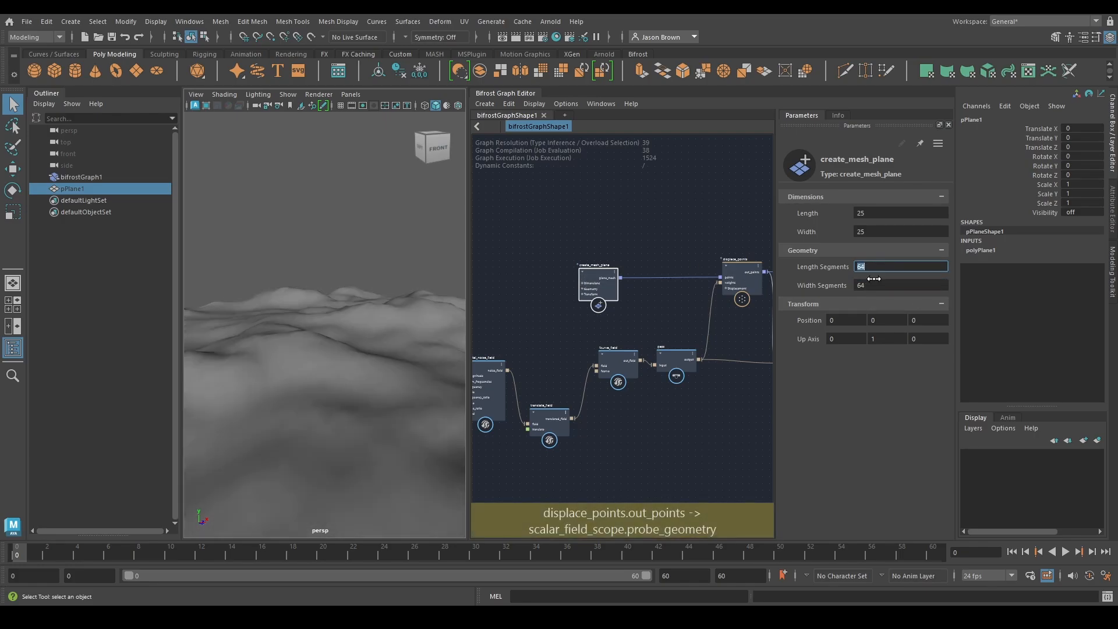
type("32")
key("Return")
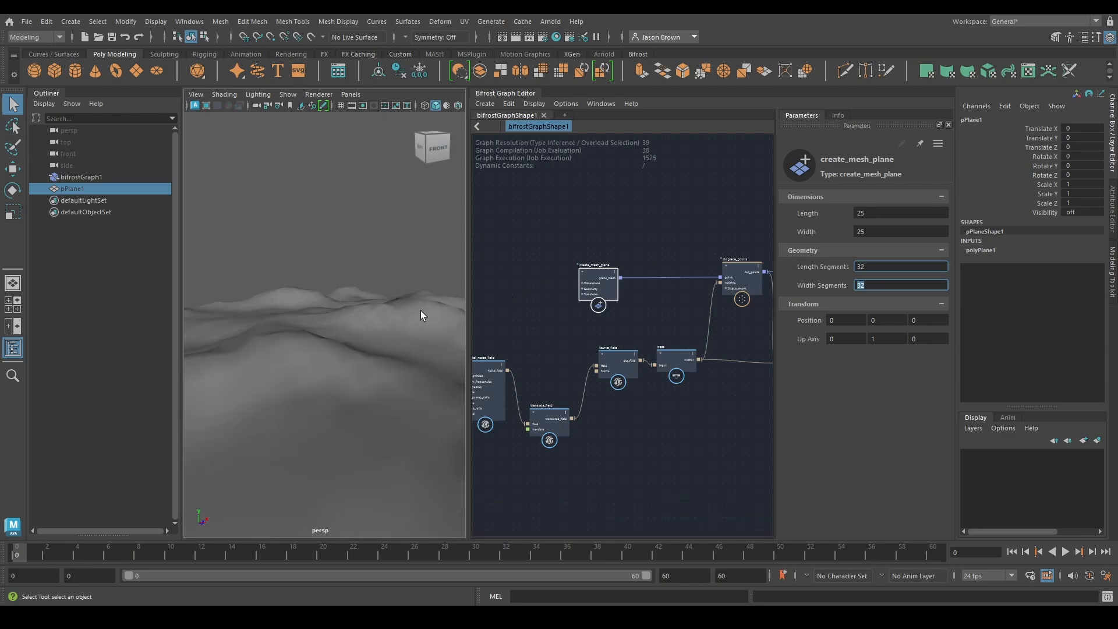
left_click_drag(423, 315, 271, 316, "alt")
left_click(357, 372)
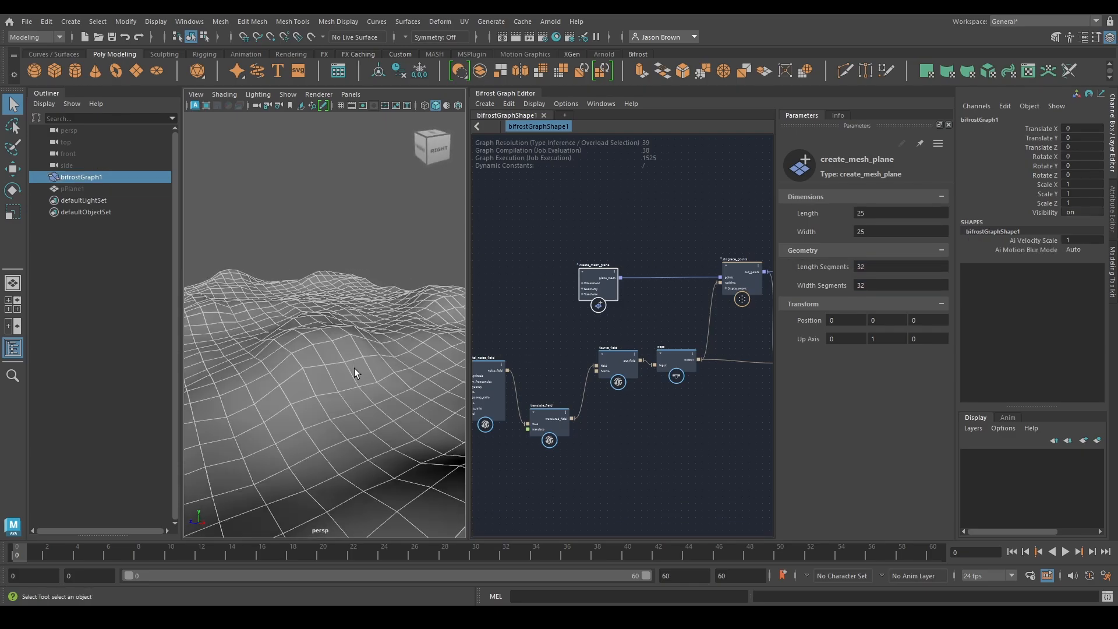
mouse_move(357, 373)
left_mouse_down("alt")
mouse_move(382, 380)
mouse_move(342, 388)
mouse_move(353, 379)
left_mouse_up("alt")
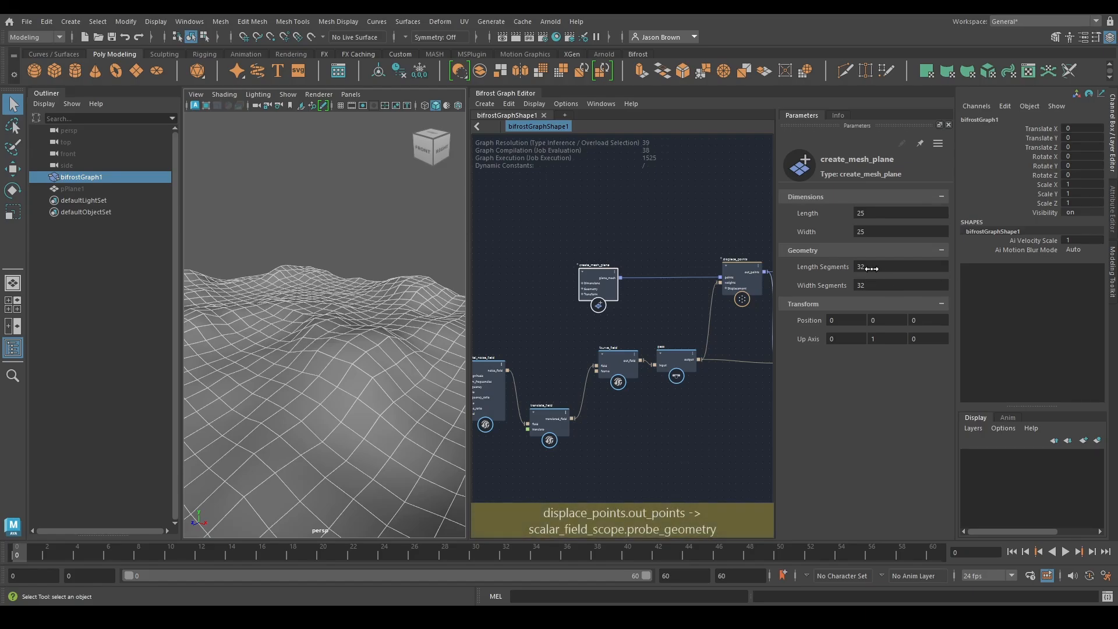
Set create_mesh_plane's Length and Width Segments to 256 and deselect the terrain mesh
left_click(908, 286)
type("256")
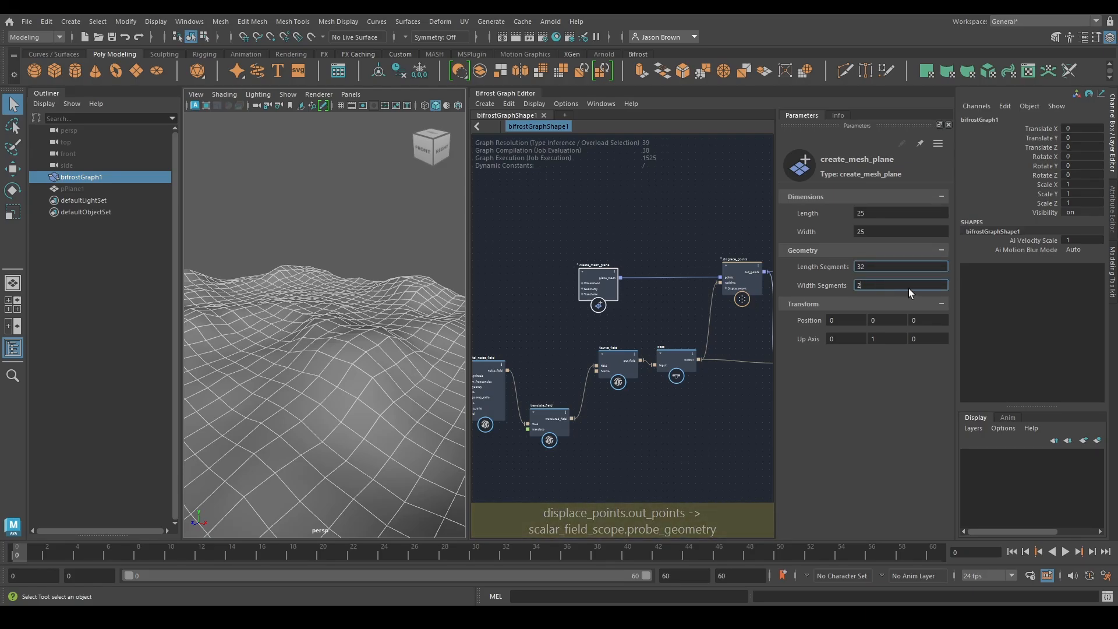
key("Return")
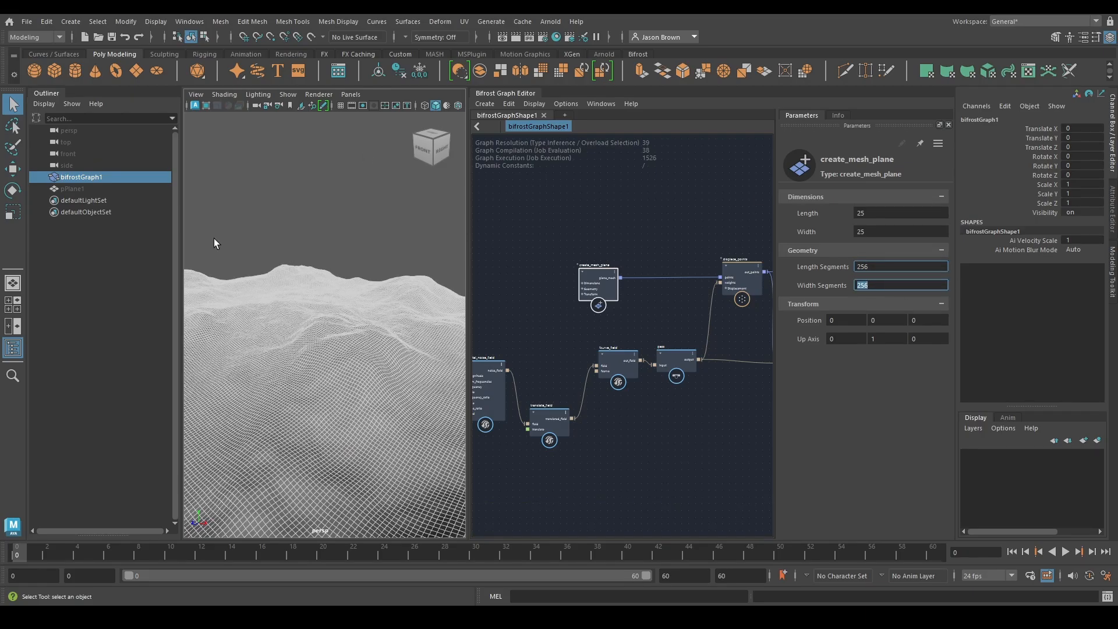
left_click(367, 233)
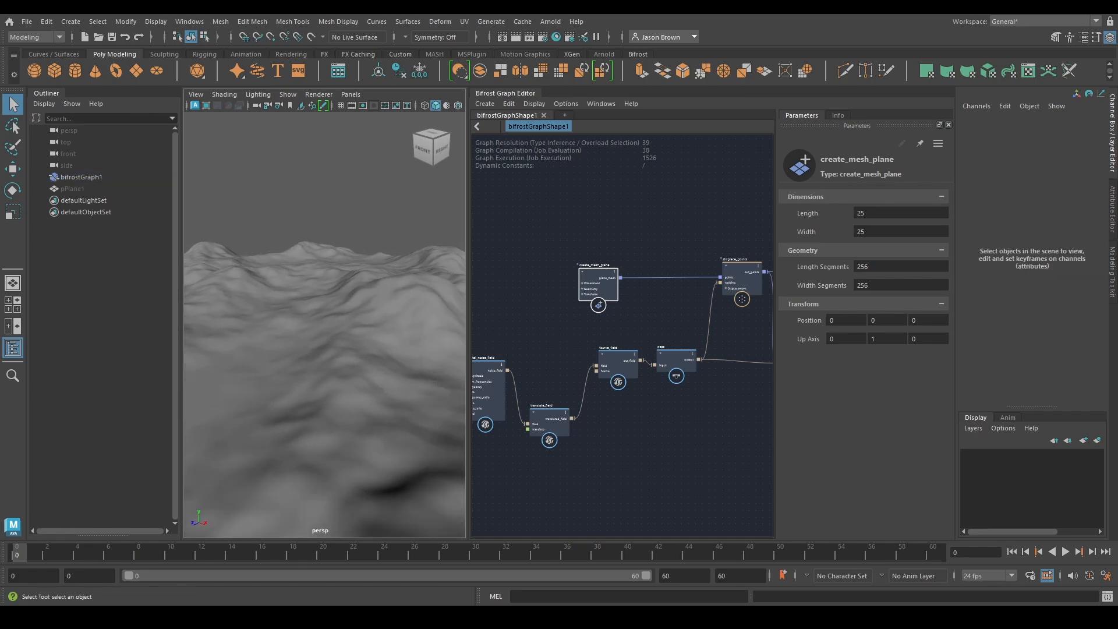
Try fractal_noise_field's Num Frequencies at 1, and set it to 6
middle_click_drag(540, 348, 668, 333, "alt")
left_click(617, 359)
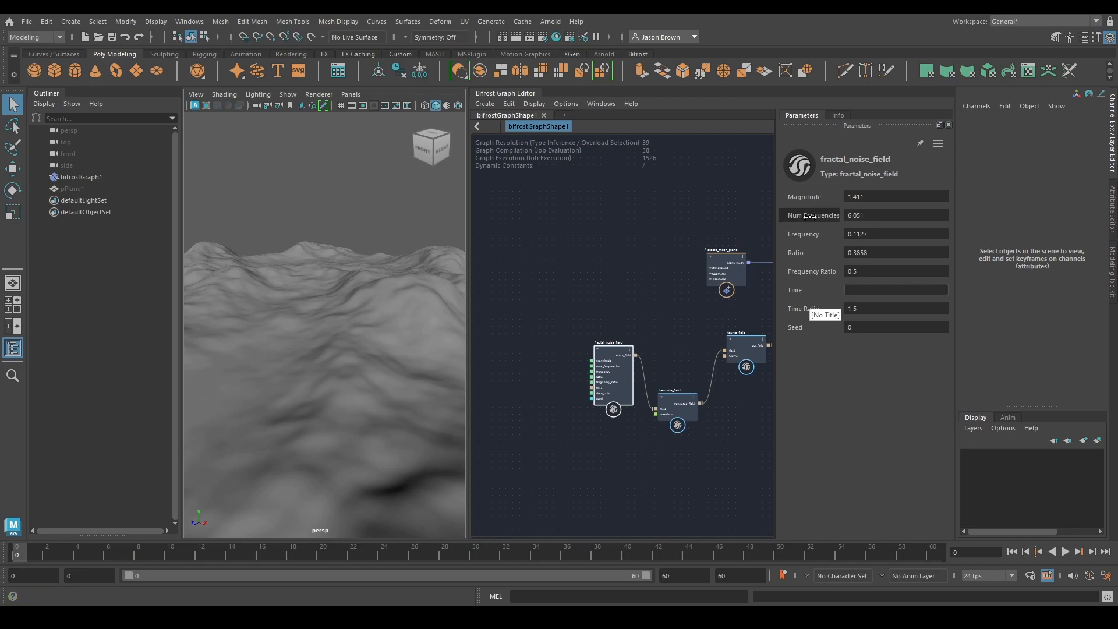
left_click(868, 217)
type("1")
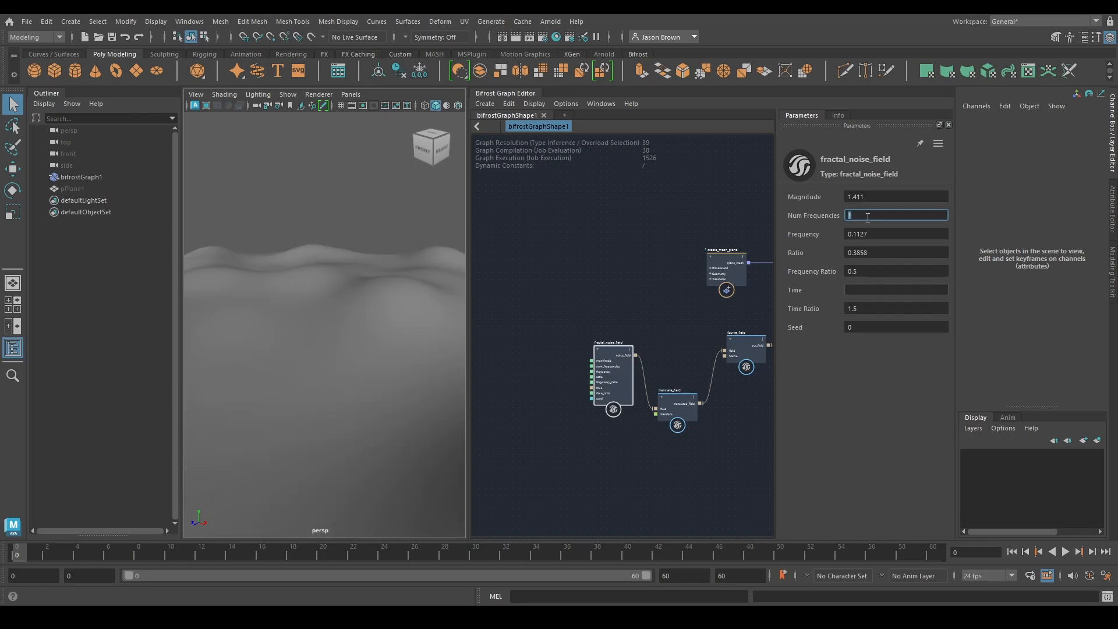
key("Return")
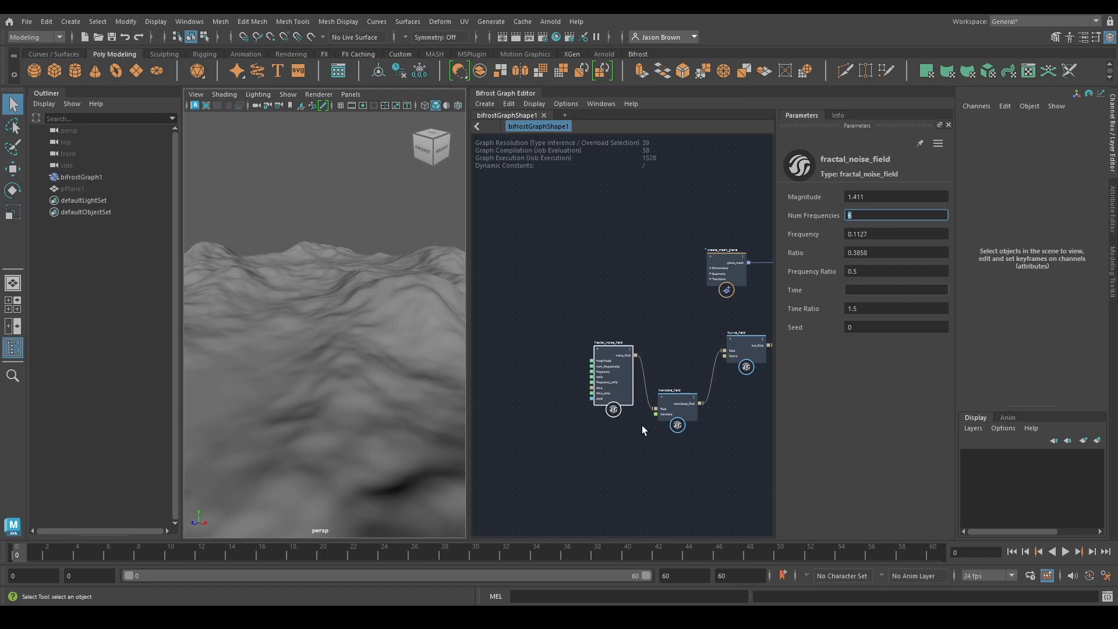
middle_click_drag(610, 394, 579, 384, "alt")
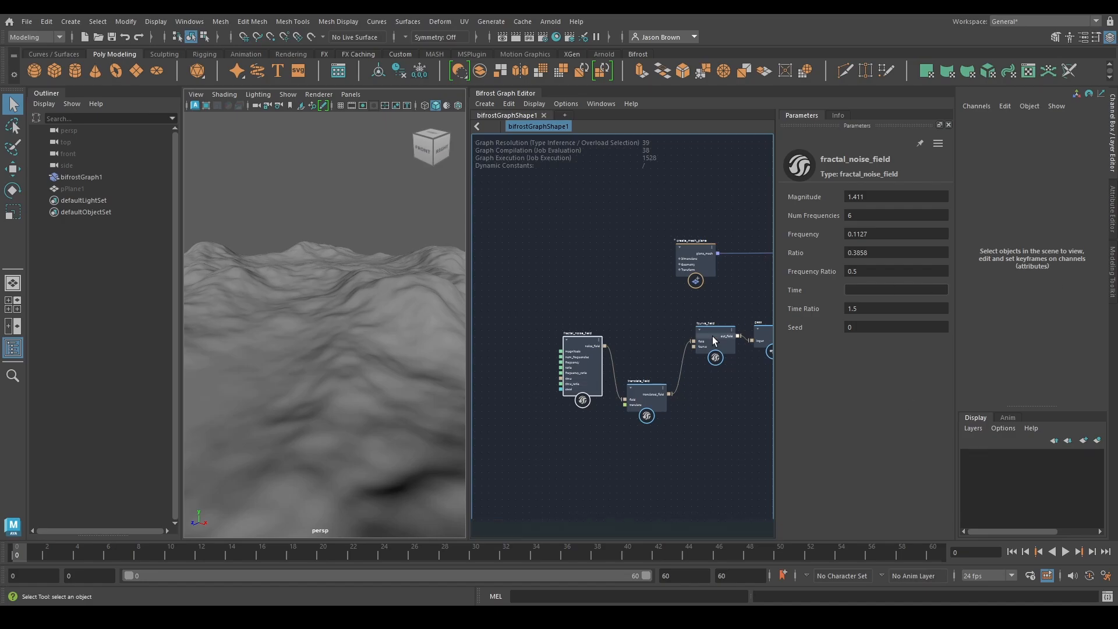
middle_click_drag(673, 393, 652, 397, "alt")
Try different Ratio and Frequency Ratio values on fractal_noise_field, undoing each change
left_click(907, 200)
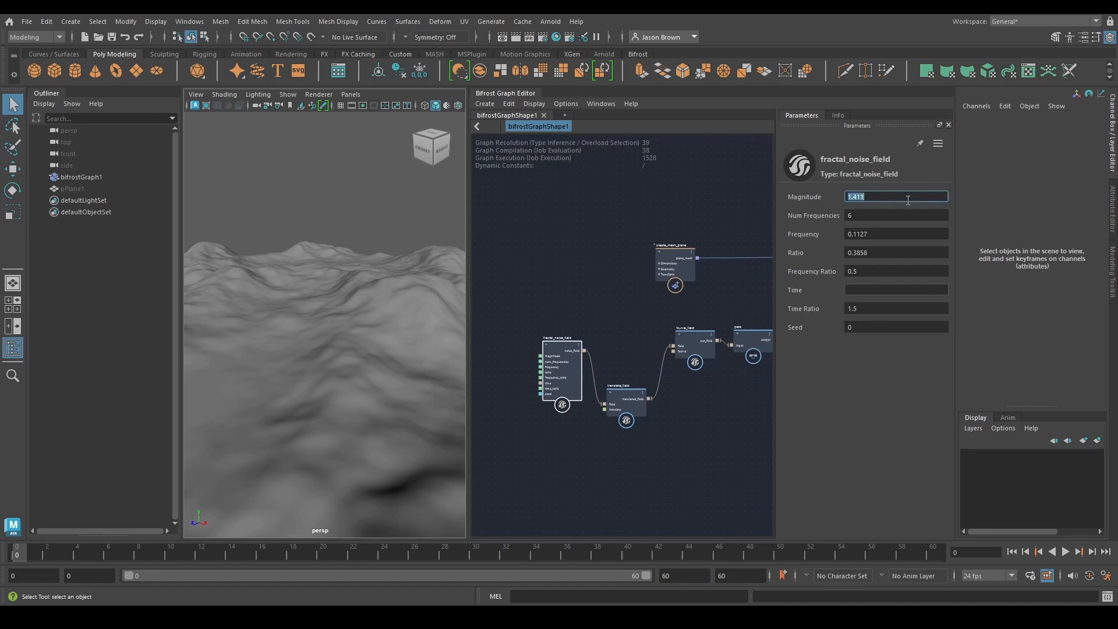
left_click(897, 233)
left_click(866, 215)
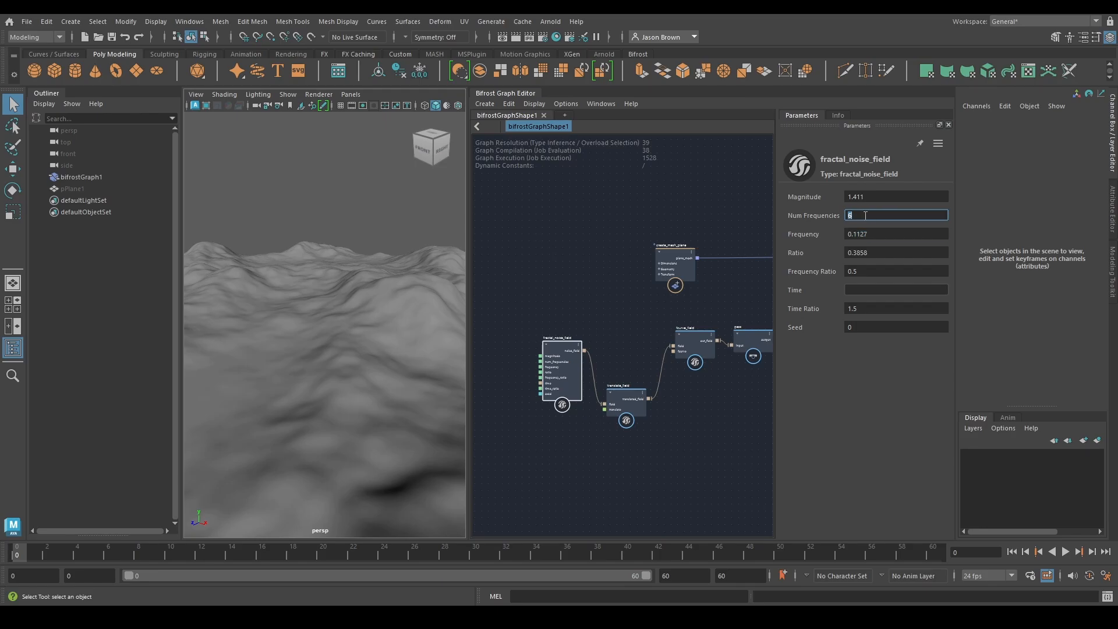
left_click_drag(853, 255, 793, 258)
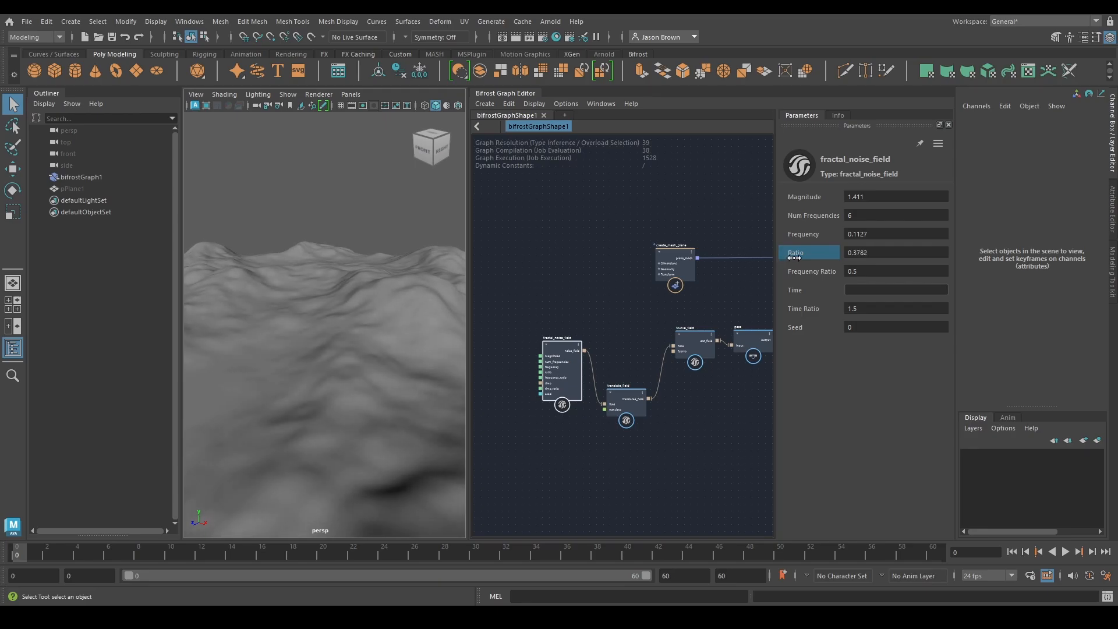
key("ctrl+z")
left_click_drag(823, 277, 769, 279)
key("ctrl+z")
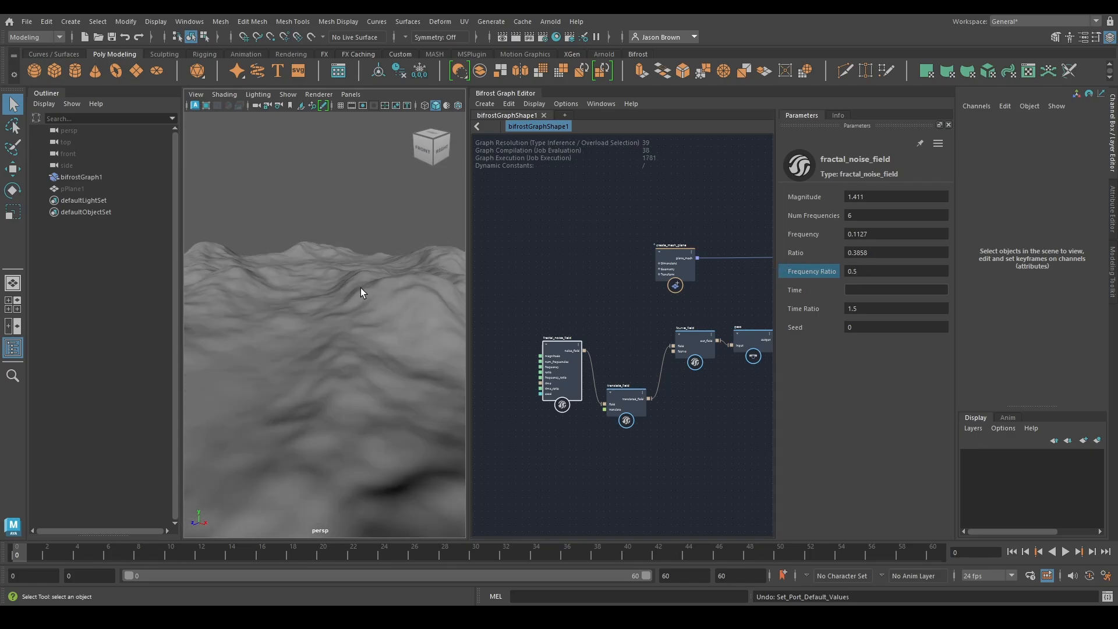
Set fractal_noise_field's Magnitude to about 1.775 while viewing the terrain from the side
left_click_drag(362, 292, 337, 303, "alt")
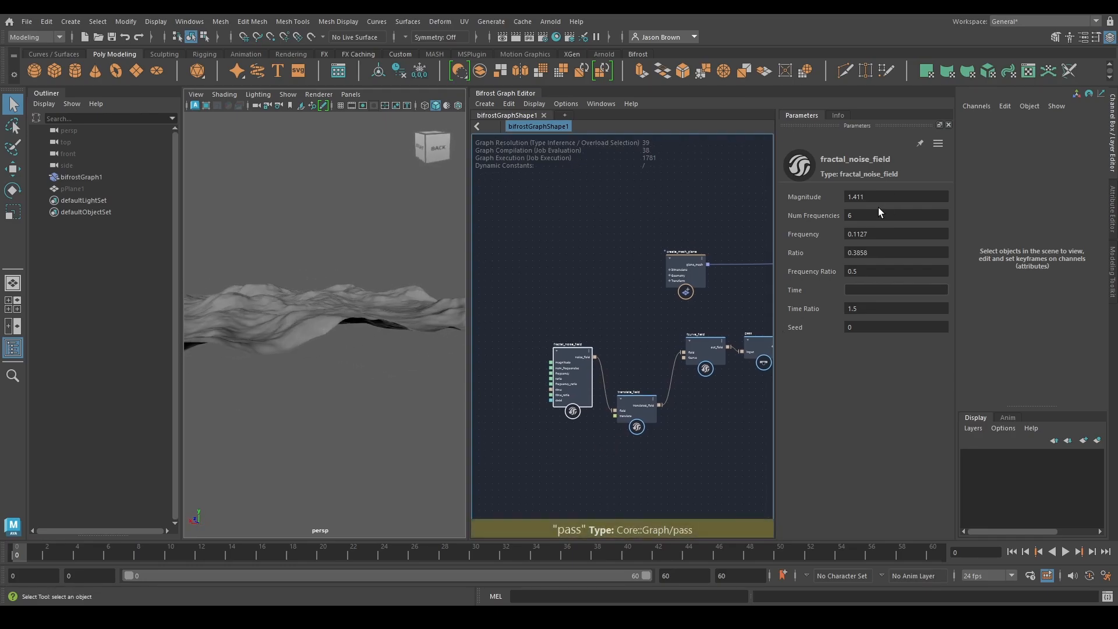
left_click_drag(888, 196, 907, 197)
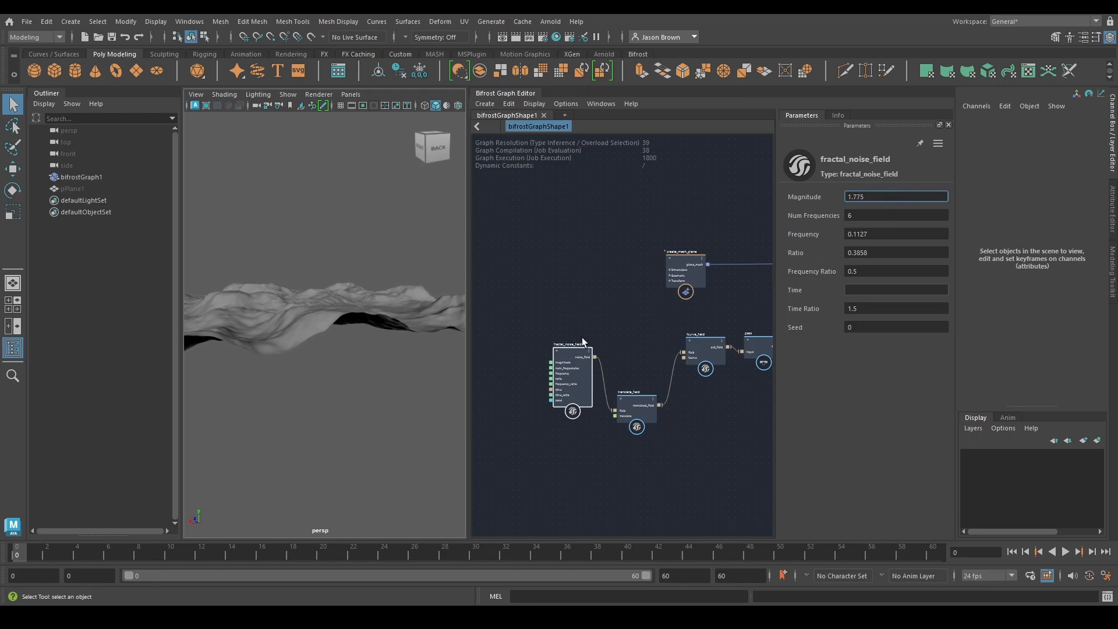
Set the second point of fcurve_field's curve to value about 1.76 and position about 1.948, adjust its tangent, and inspect the terrain
middle_click_drag(698, 408, 649, 410)
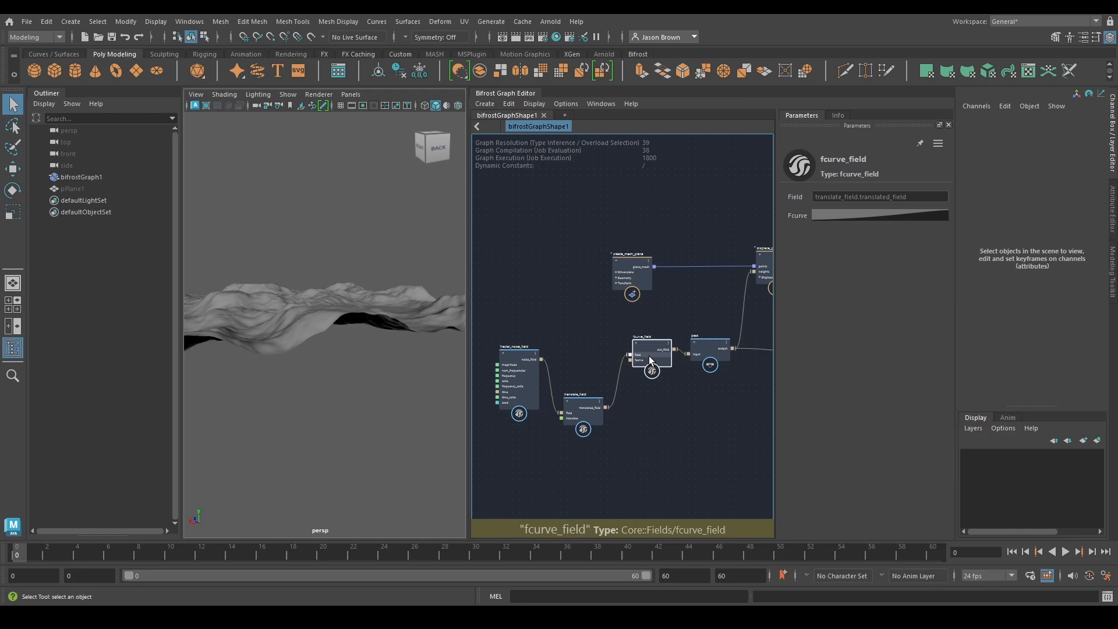
left_click(882, 211)
left_click(926, 256)
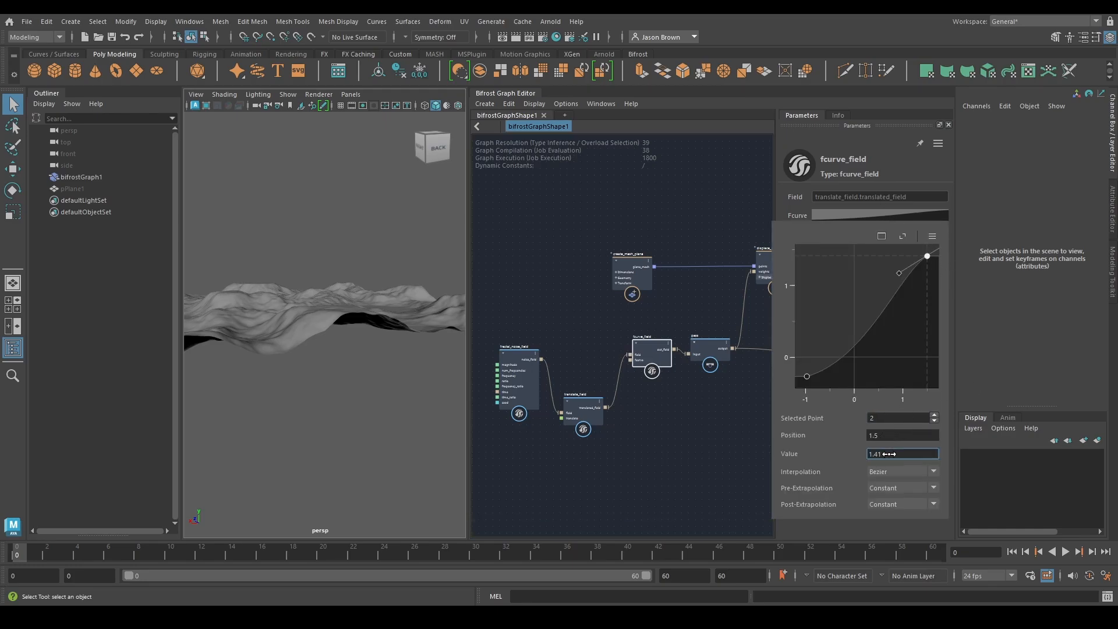
left_click_drag(889, 453, 902, 453)
scroll(893, 341, "down", 3)
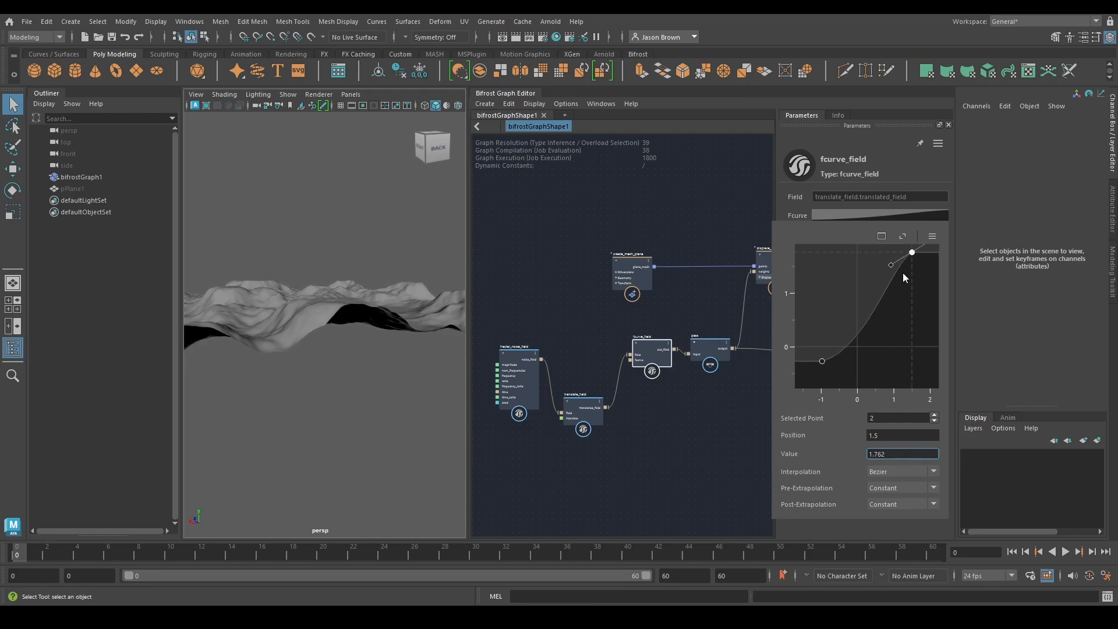
left_click_drag(879, 436, 898, 434)
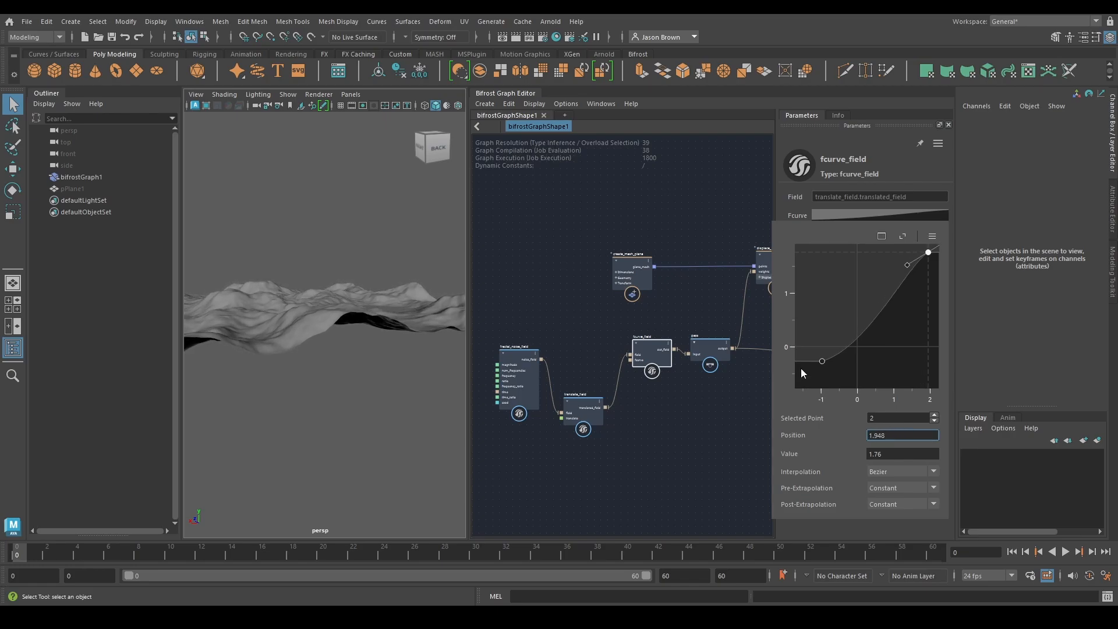
left_click_drag(906, 267, 901, 270)
left_click_drag(243, 374, 289, 356, "alt")
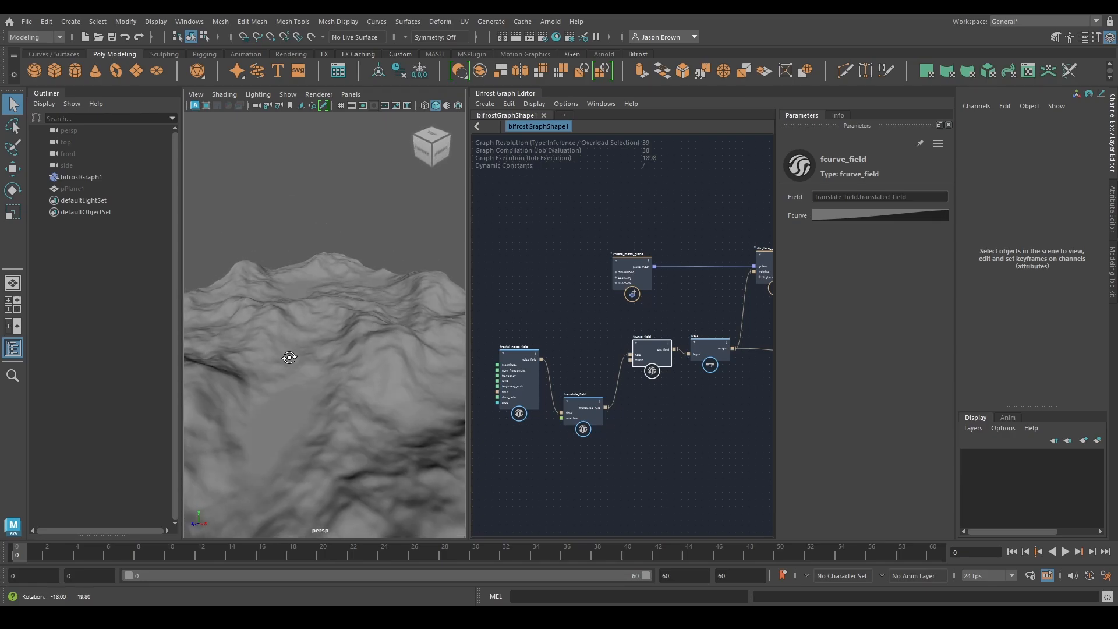
Set fractal_noise_field's Frequency to about 0.0935
middle_click_drag(552, 397, 586, 393, "alt")
left_click(566, 382)
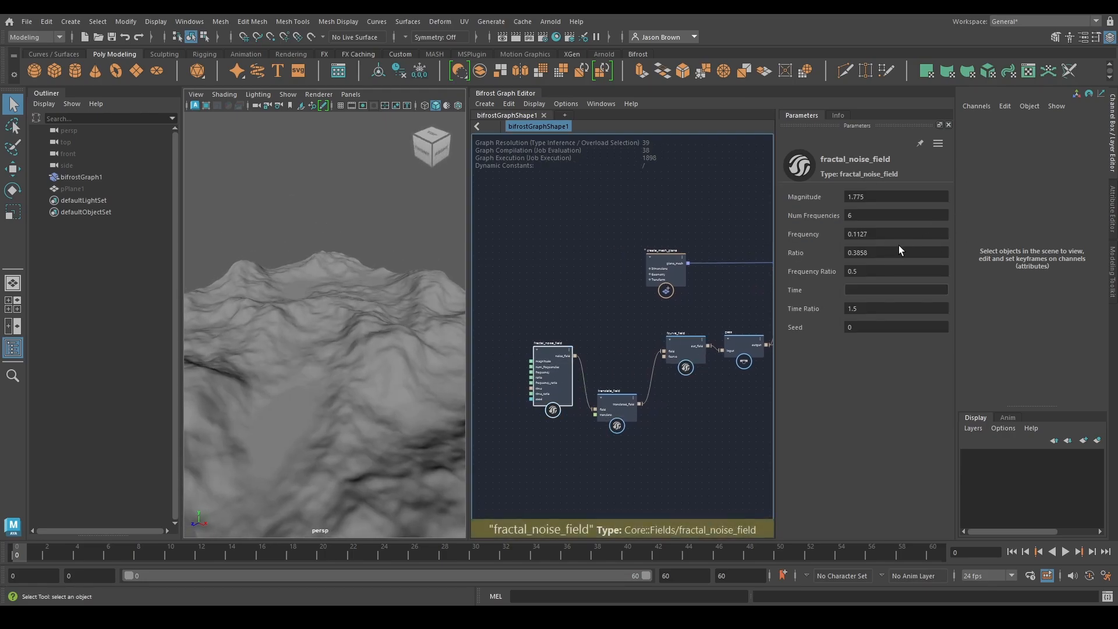
left_click_drag(895, 234, 874, 243)
Move the scalar_field_scope and if nodes lower in the graph, clear of the displace_points output connection
scroll(591, 354, "down", 2)
middle_click_drag(666, 371, 599, 359)
scroll(670, 362, "up", 2)
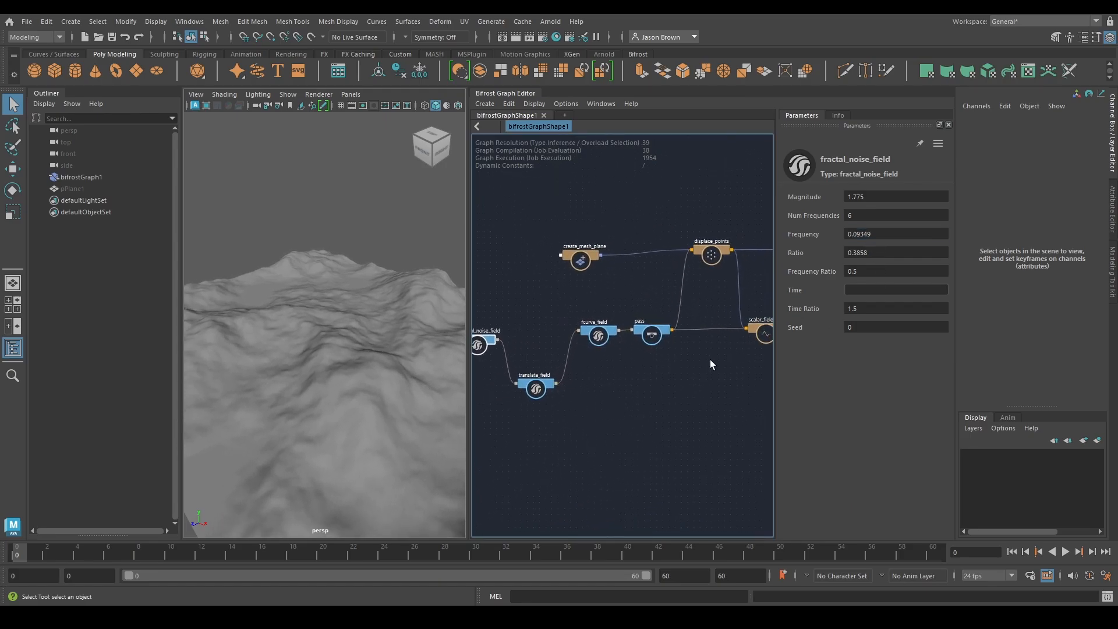
middle_click_drag(710, 359, 627, 369)
middle_click_drag(693, 382, 565, 375)
middle_click_drag(652, 378, 655, 391)
left_click_drag(647, 343, 659, 345)
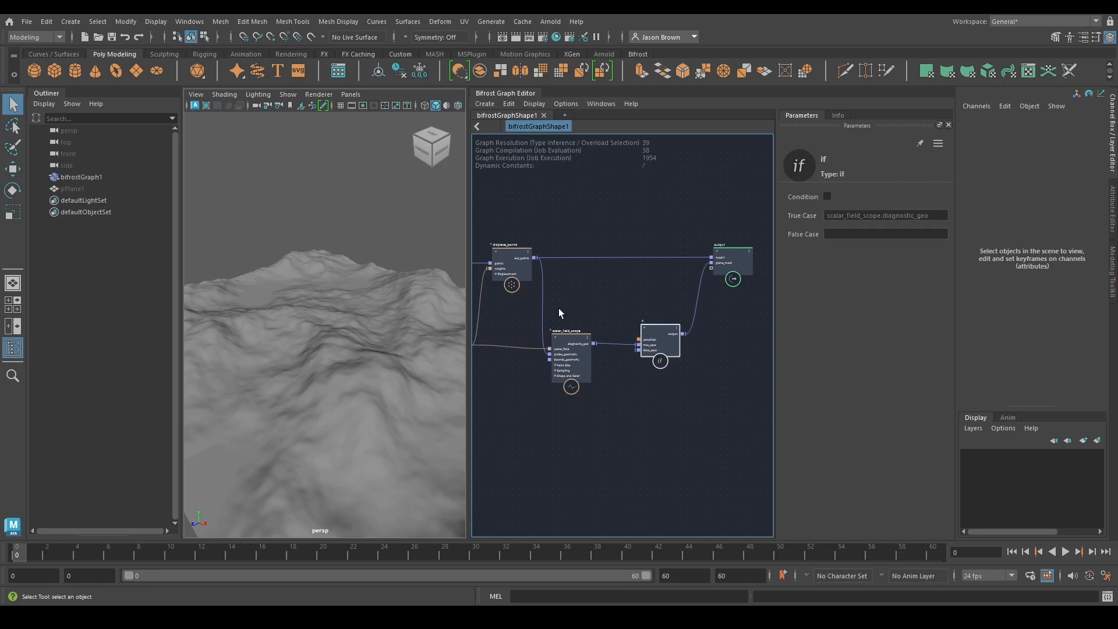
left_click_drag(558, 309, 646, 429)
left_click_drag(572, 360, 580, 434)
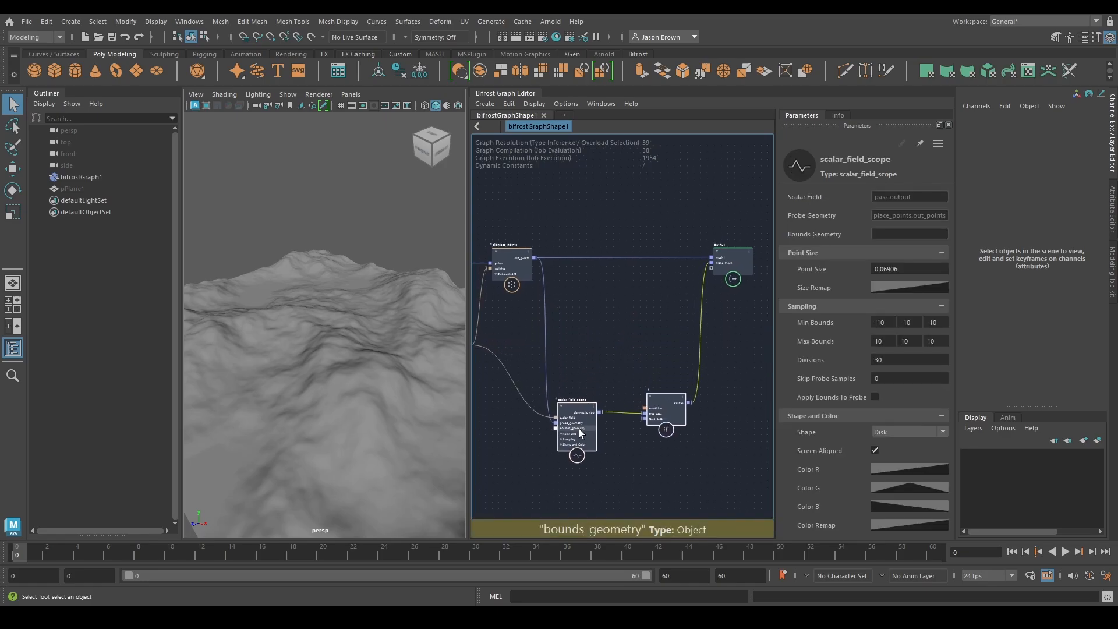
Turn on the if node's Condition to inspect the scalar field colours on the terrain
left_click(682, 410)
left_click(827, 196)
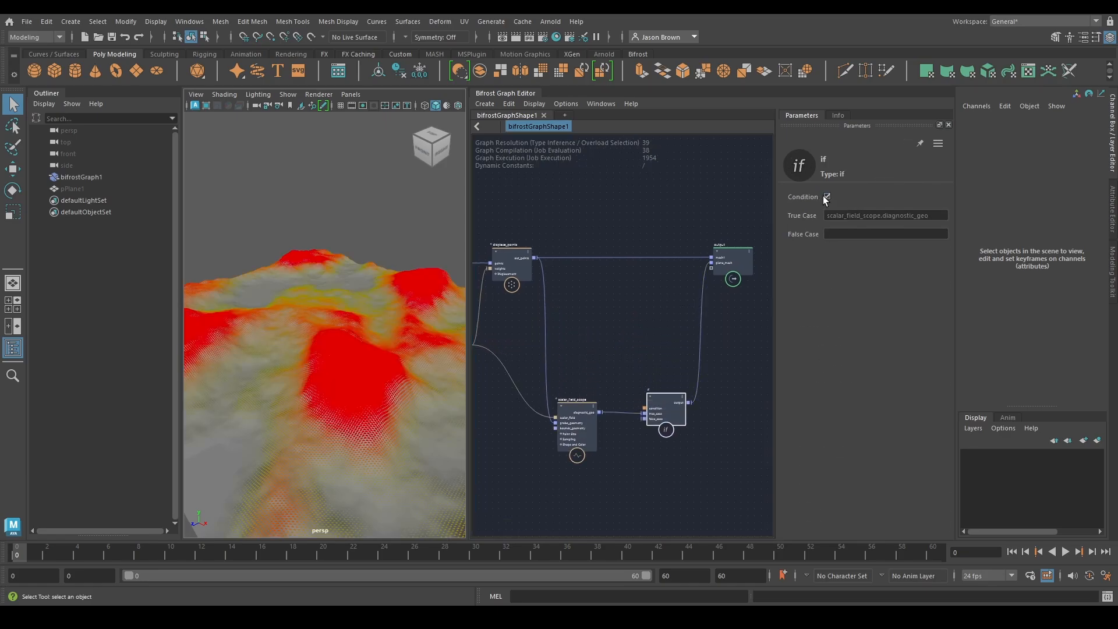
left_click_drag(454, 287, 222, 281, "alt")
middle_click_drag(603, 382, 726, 344)
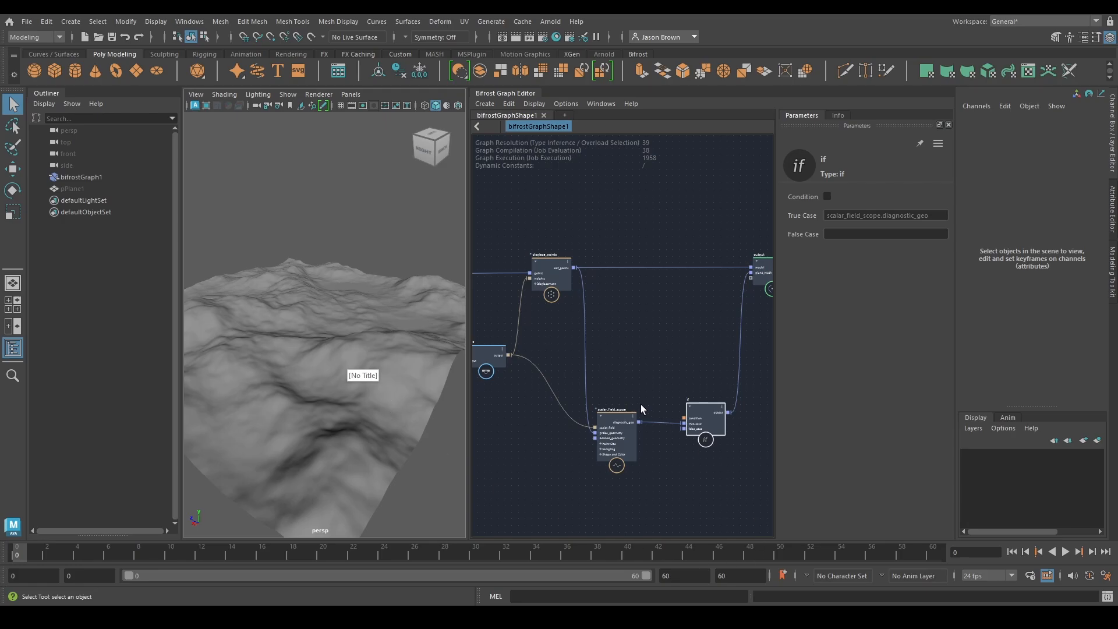
Add a get_point_position node fed by displace_points' out_points and place it above the main mesh connection
scroll(641, 406, "down", 1)
middle_click_drag(750, 457, 711, 468, "alt")
scroll(675, 445, "up", 2)
left_click_drag(672, 441, 661, 431)
middle_click_drag(631, 469, 734, 480, "alt")
middle_click_drag(689, 344, 663, 354, "alt")
middle_click_drag(610, 296, 557, 400, "alt")
scroll(556, 400, "up", 1)
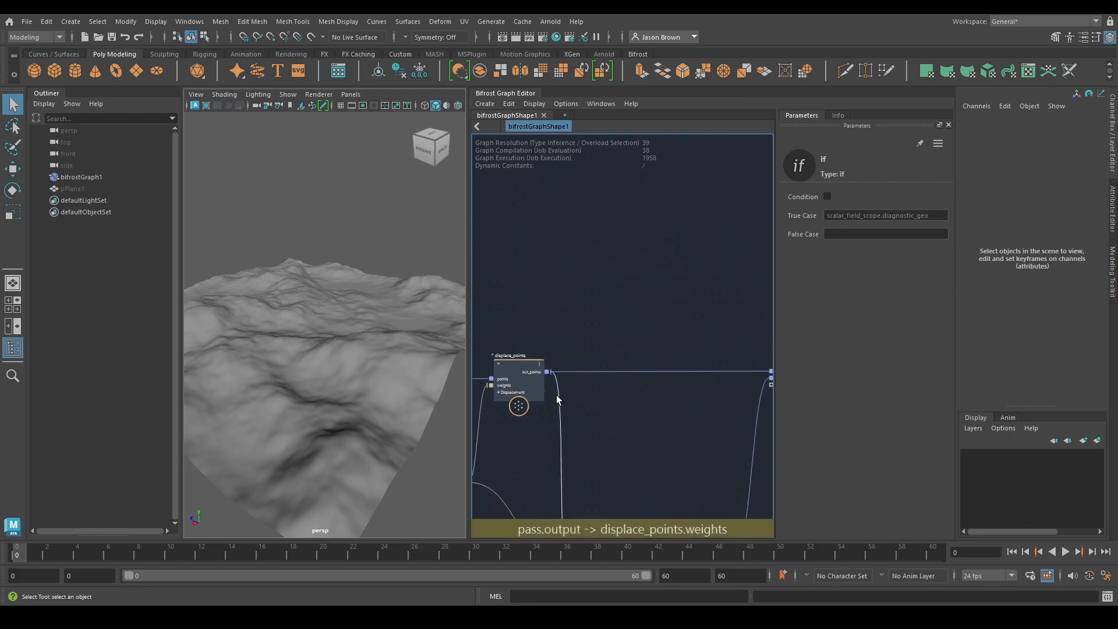
left_click_drag(545, 371, 572, 269)
type("getpoint")
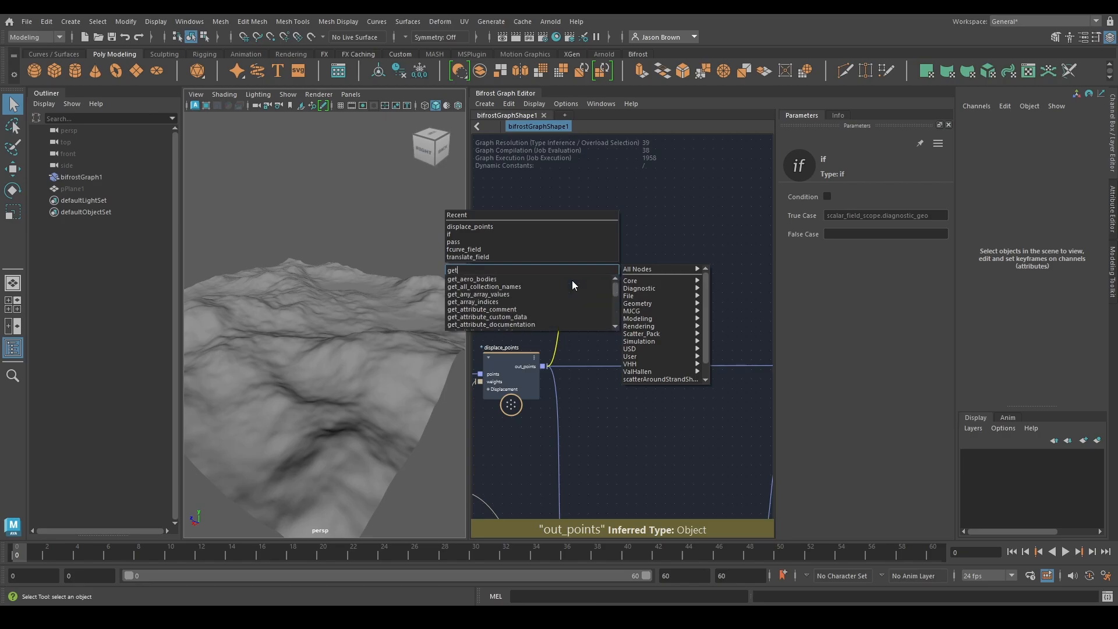
key("Return")
middle_click_drag(572, 279, 559, 302, "alt")
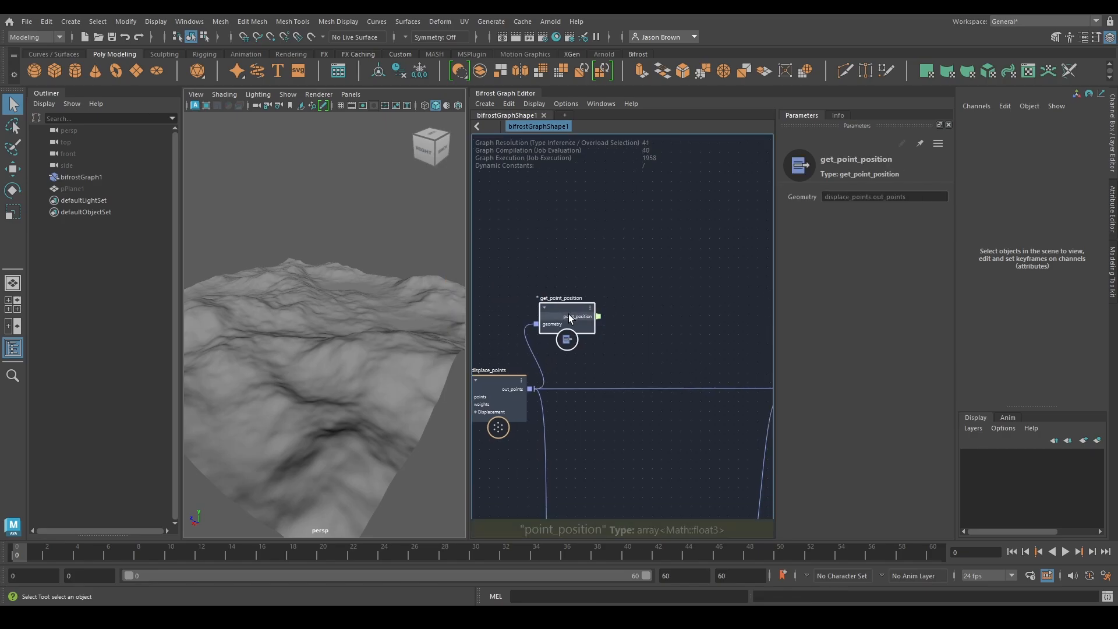
left_click_drag(568, 313, 593, 289)
Add a vector3_to_scalar node fed by get_point_position's point_position and place it beside that node
key("Tab")
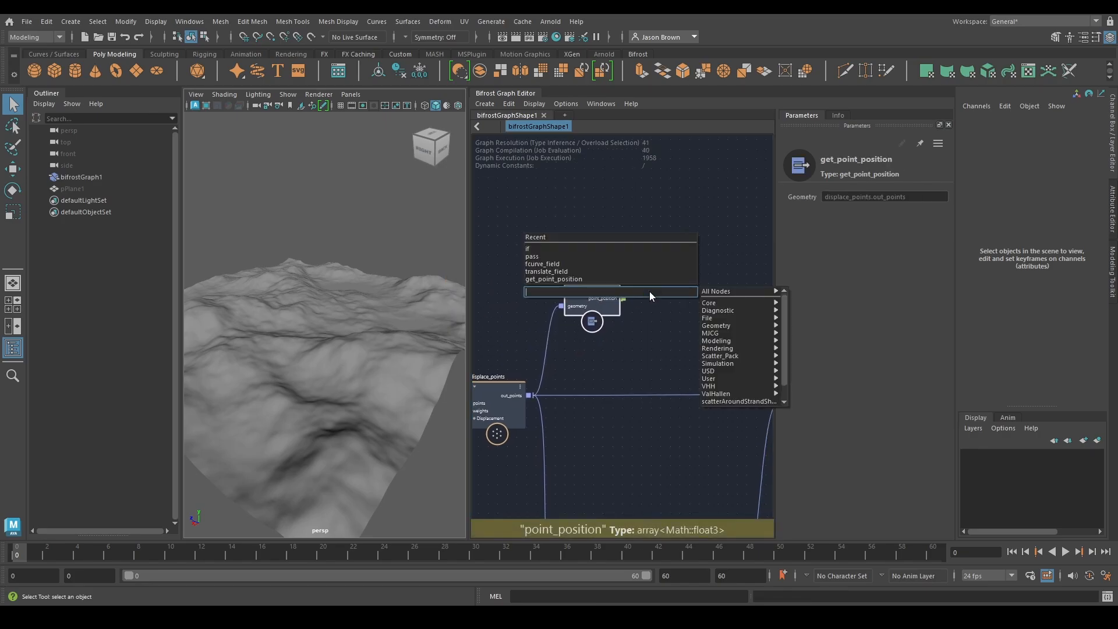
type("tosc")
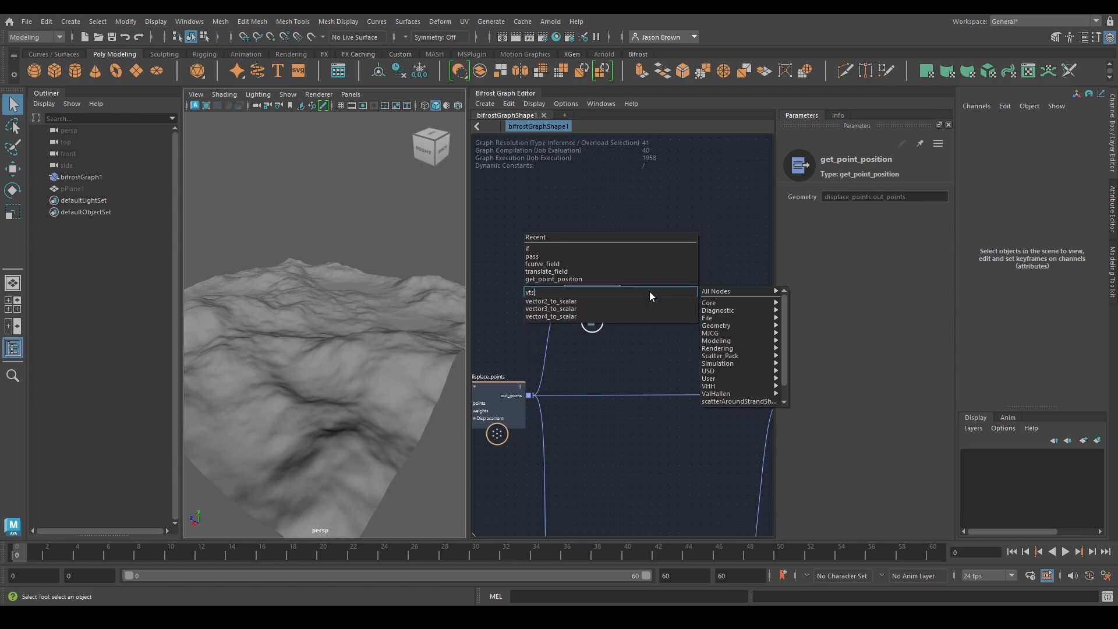
key("Down")
key("Down")
key("Return")
left_click_drag(655, 322, 623, 299)
Examine the terrain's heights in the viewport, switching to the orthographic side view with the grid shown
left_click_drag(312, 375, 256, 343, "alt")
left_click_drag(289, 305, 380, 354, "alt")
scroll(390, 358, "up", 3)
middle_click_drag(720, 338, 603, 352, "alt")
middle_click_drag(580, 298, 657, 342, "alt")
left_click_drag(393, 352, 446, 326, "alt")
key("space")
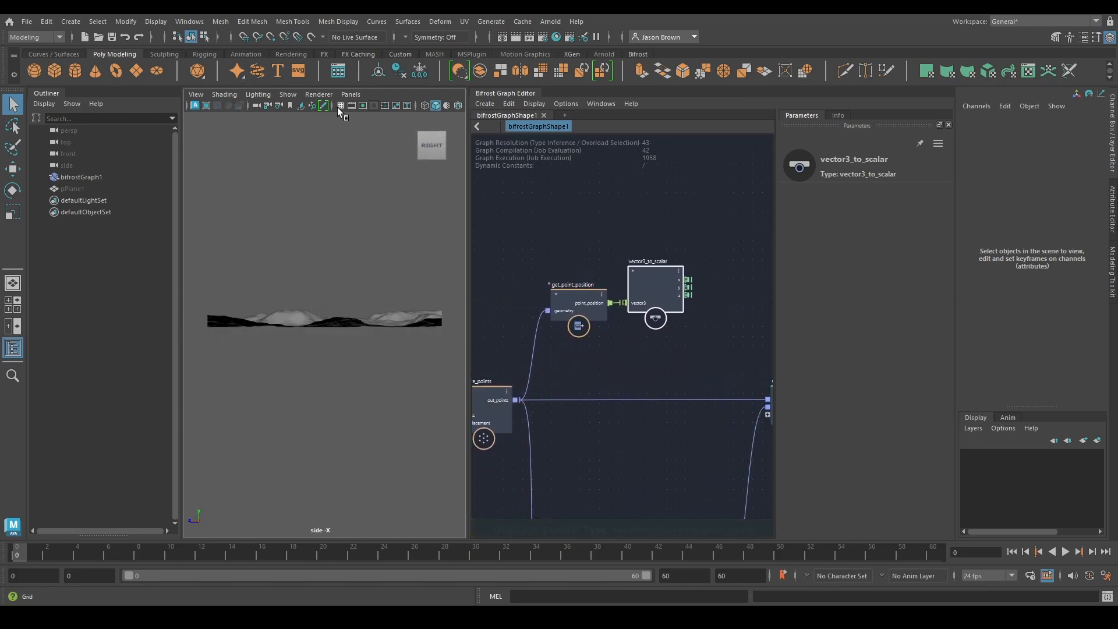
left_click(340, 106)
scroll(320, 351, "up", 7)
middle_click_drag(320, 353, 568, 367, "alt")
middle_click_drag(218, 347, 272, 341, "alt")
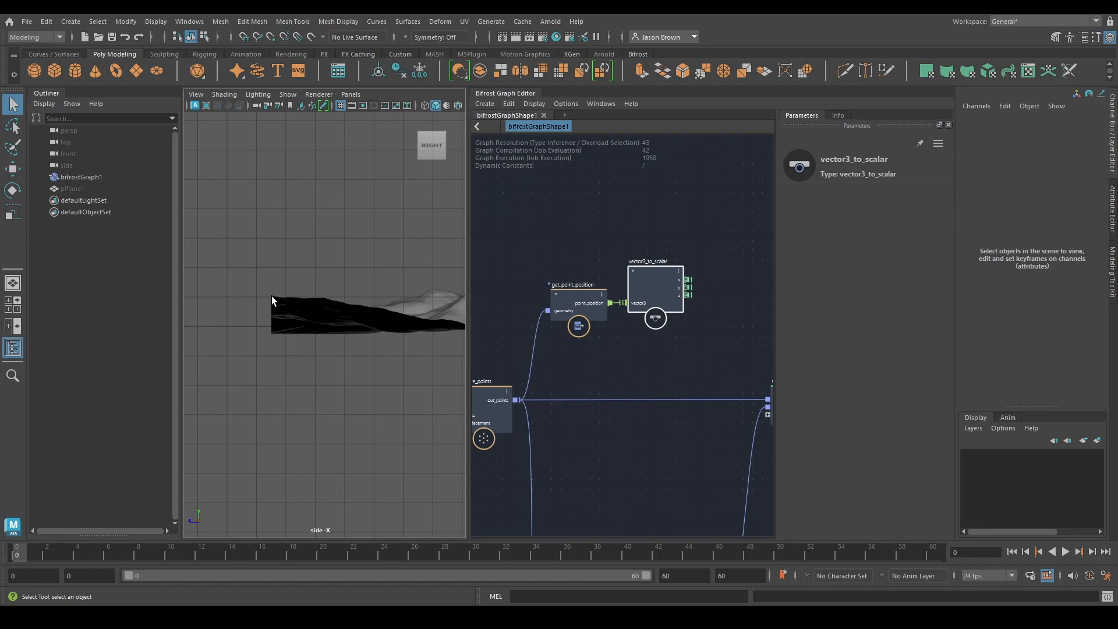
middle_click_drag(386, 274, 188, 276, "alt")
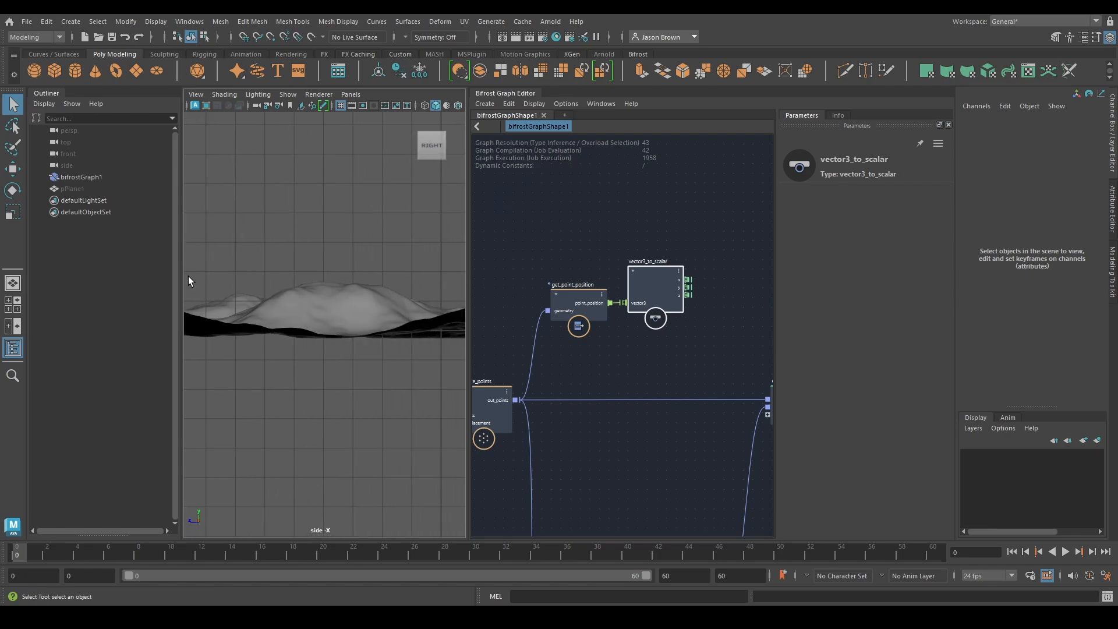
mouse_move(392, 282)
middle_mouse_down("alt")
mouse_move(180, 282)
mouse_move(375, 282)
mouse_move(241, 271)
mouse_move(414, 302)
mouse_move(376, 288)
middle_mouse_up("alt")
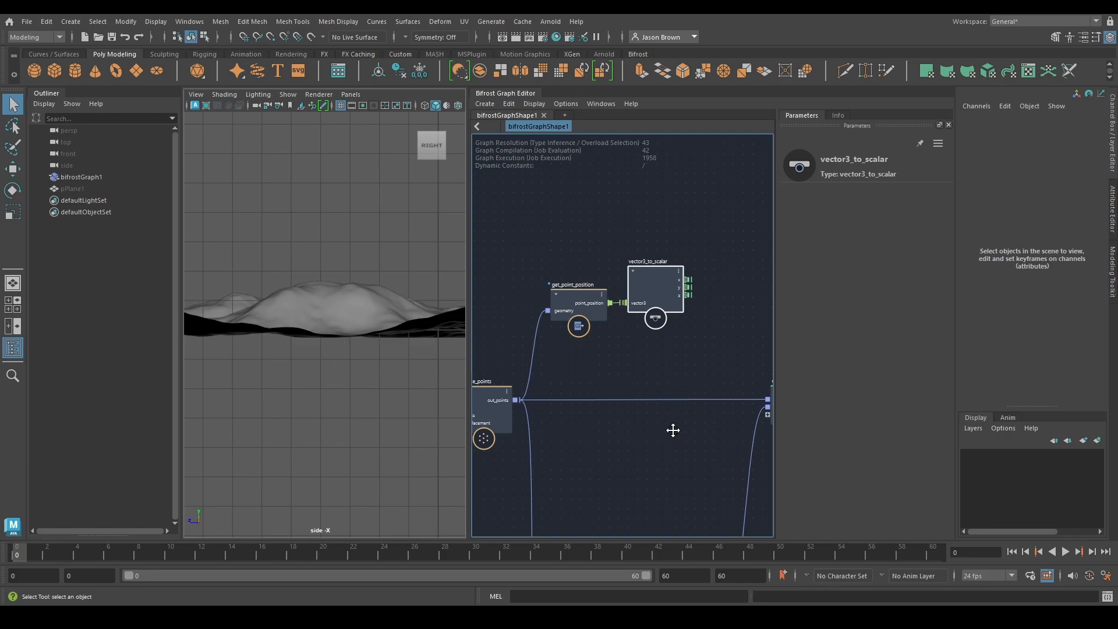
Add an array_bounds node fed by vector3_to_scalar's y output and place it beside that node
middle_click_drag(669, 429, 616, 419)
middle_click_drag(609, 369, 609, 394)
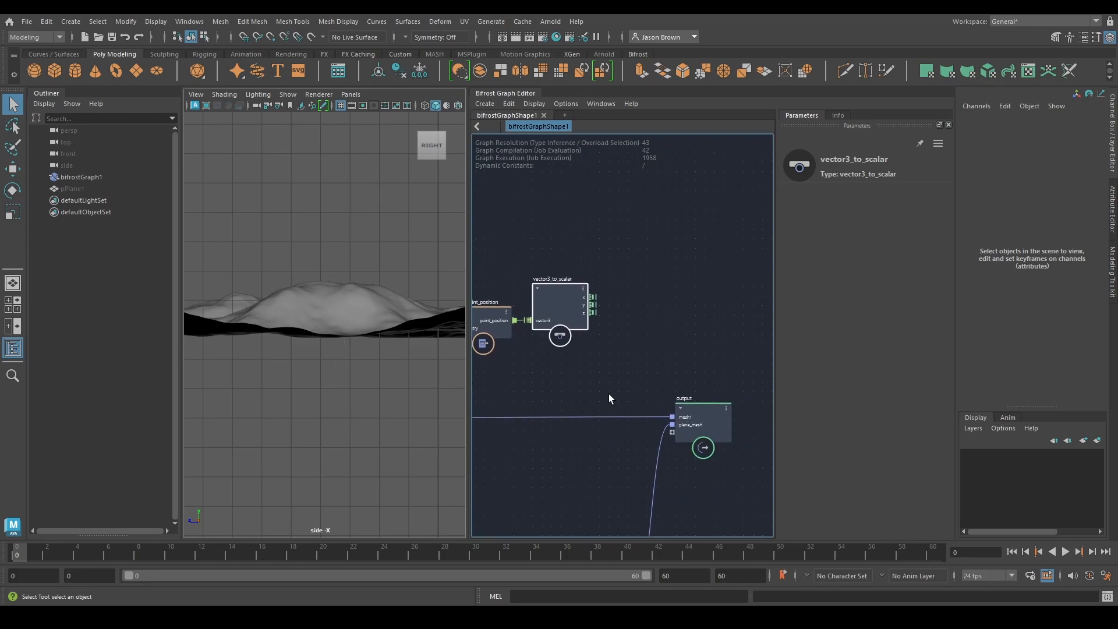
scroll(609, 393, "up", 1)
middle_click_drag(653, 360, 637, 372)
left_click_drag(573, 305, 610, 306)
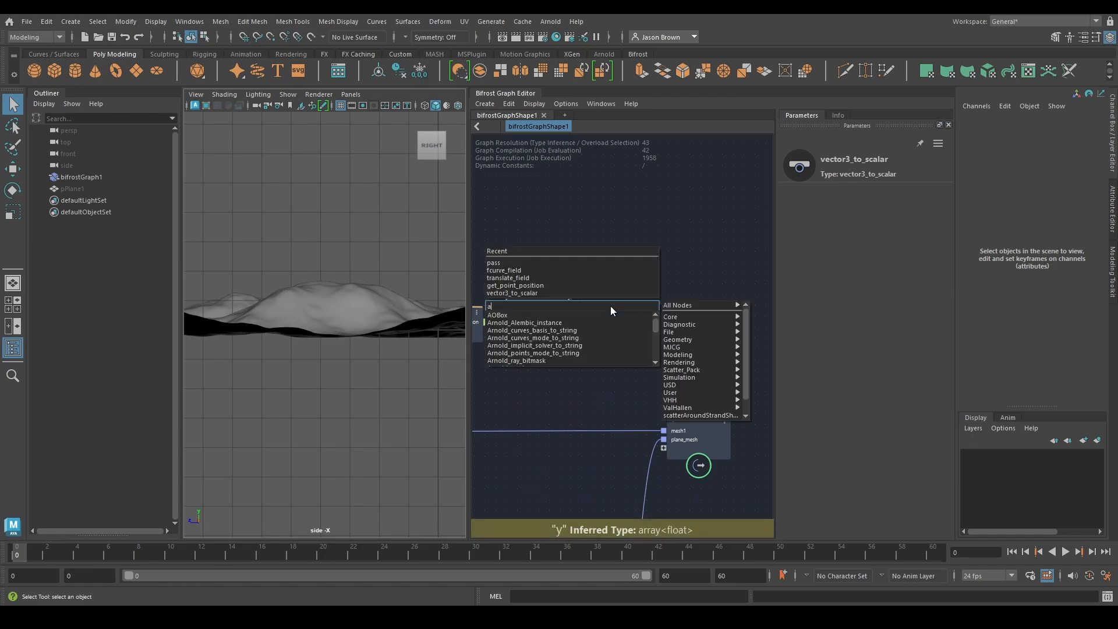
type("array")
key("Down")
key("Return")
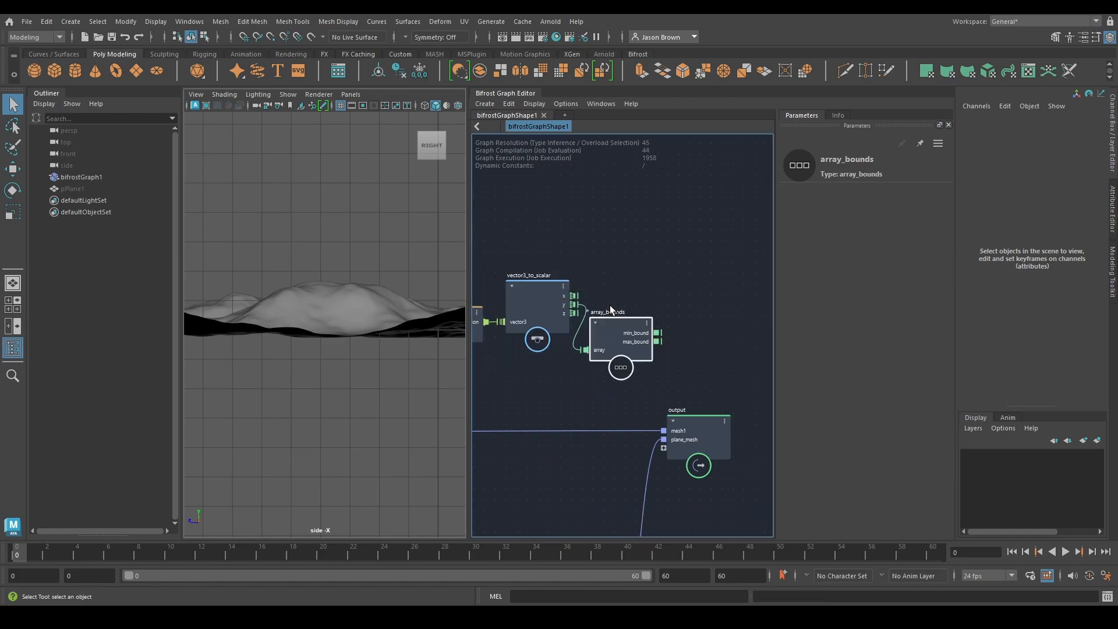
left_click_drag(620, 335, 630, 297)
Add a change_range node and place it just below array_bounds
key("Tab")
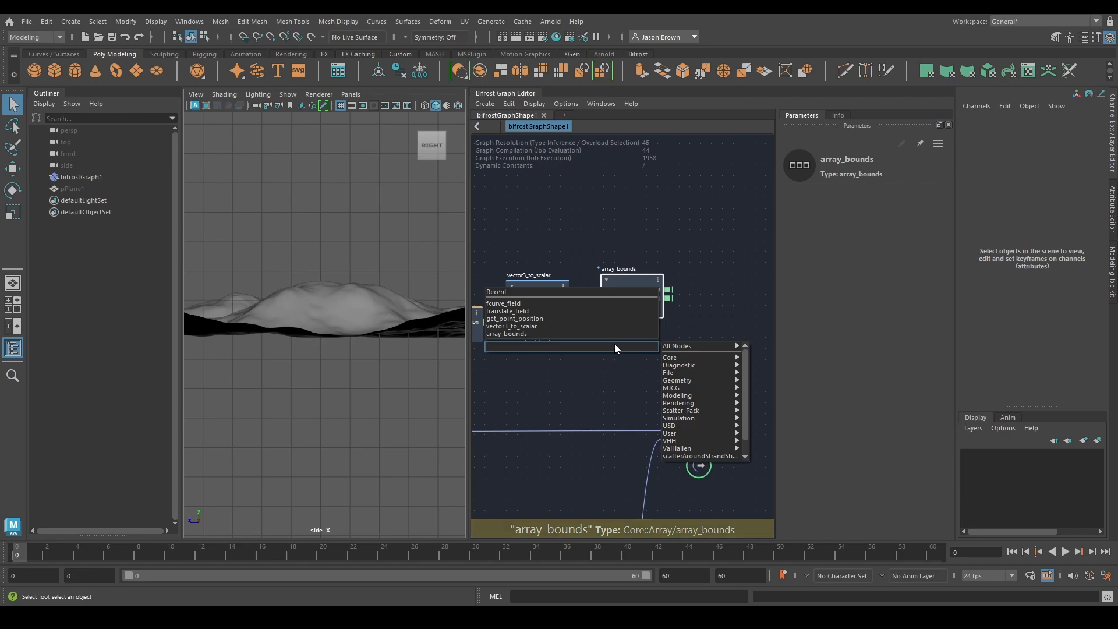
type("change")
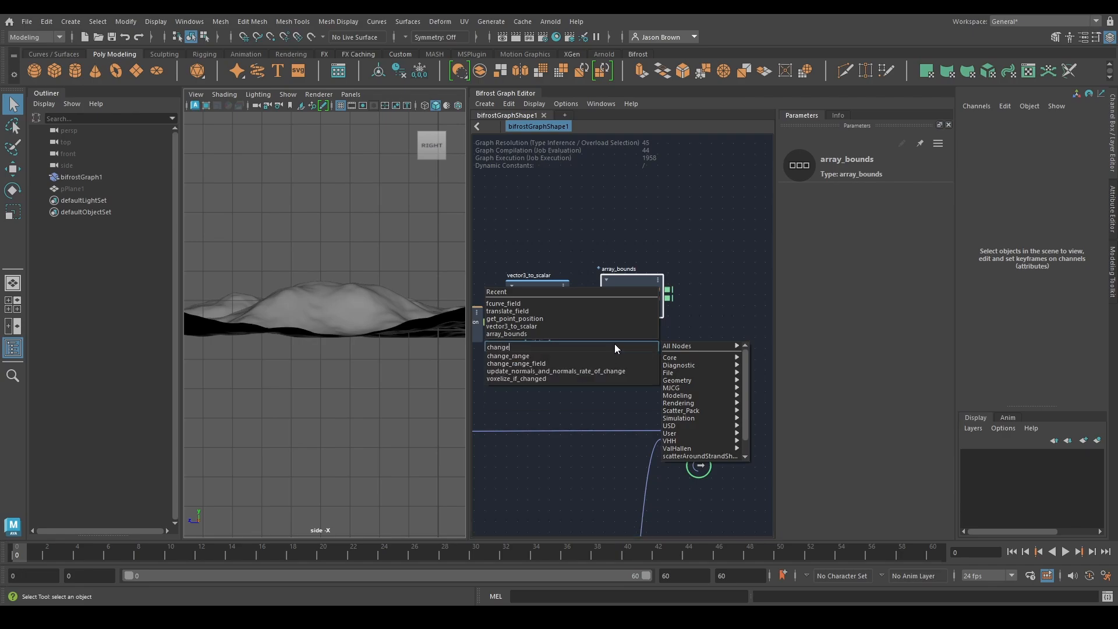
key("Down")
key("Return")
middle_click_drag(662, 328, 574, 342, "alt")
left_click_drag(540, 305, 551, 264)
left_click_drag(520, 393, 540, 347)
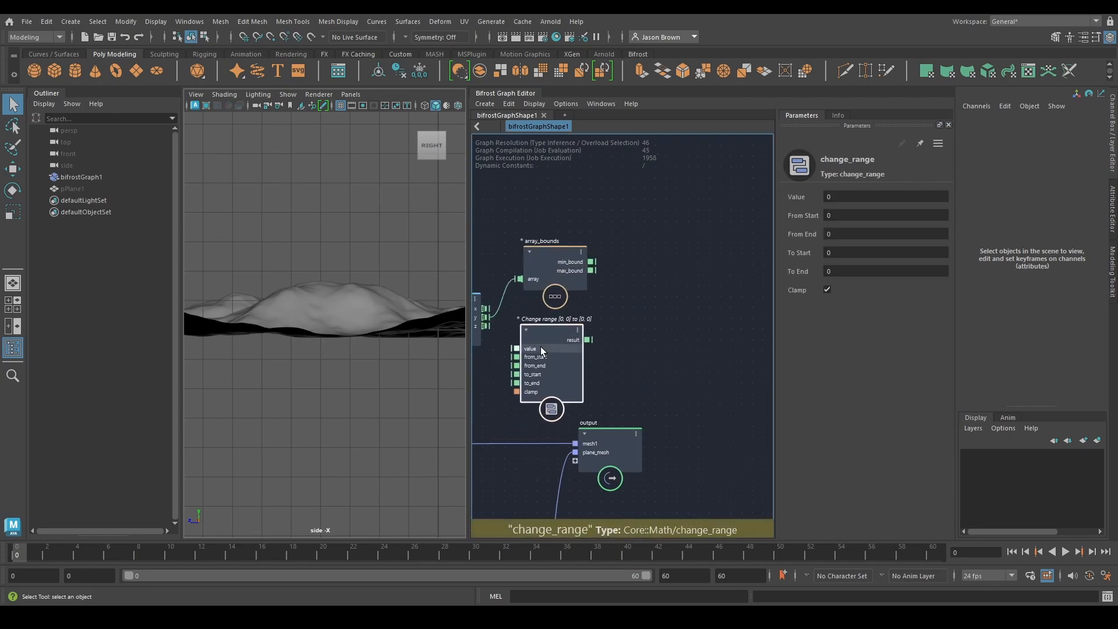
Connect y to change_range's value, min_bound to from_start and max_bound to from_end, and set To End to 1
left_click_drag(484, 320, 647, 321)
left_click_drag(591, 262, 610, 335)
left_click_drag(591, 271, 612, 343)
left_click(861, 249)
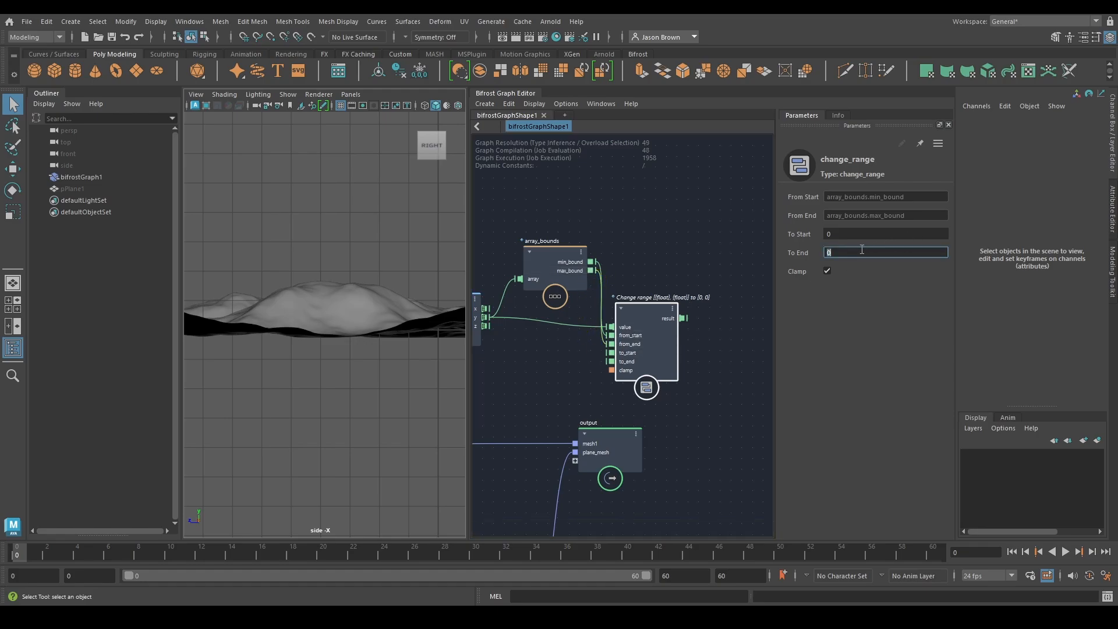
Move the output node farther downstream in the graph to make room beyond change_range
scroll(693, 218, "down", 1)
middle_click_drag(576, 289, 635, 280, "alt")
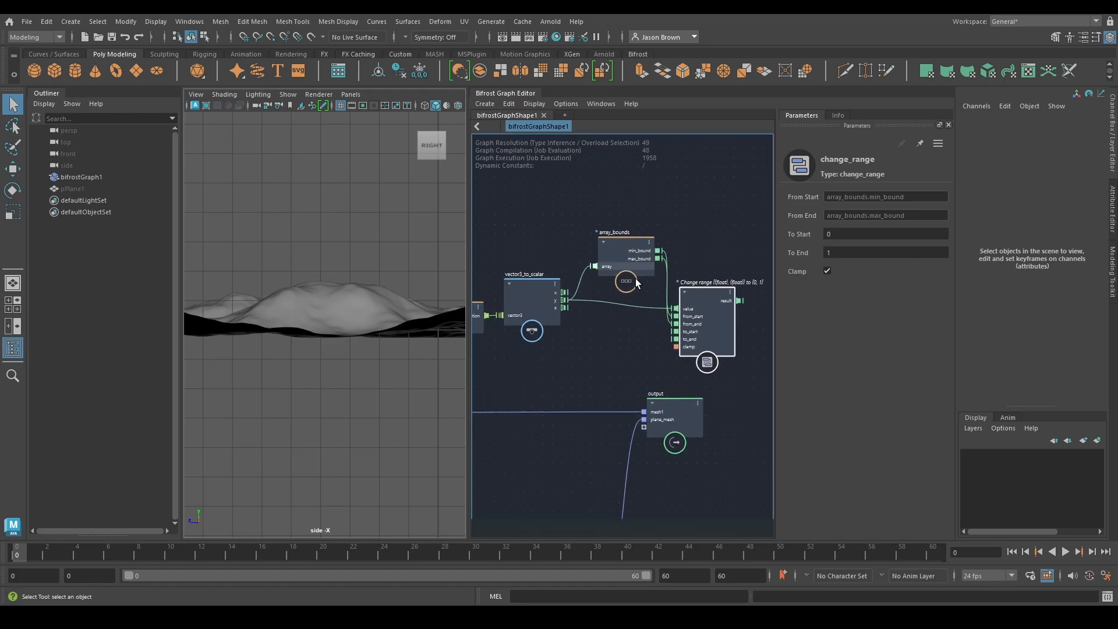
middle_click_drag(629, 342, 540, 334, "alt")
left_click(538, 239)
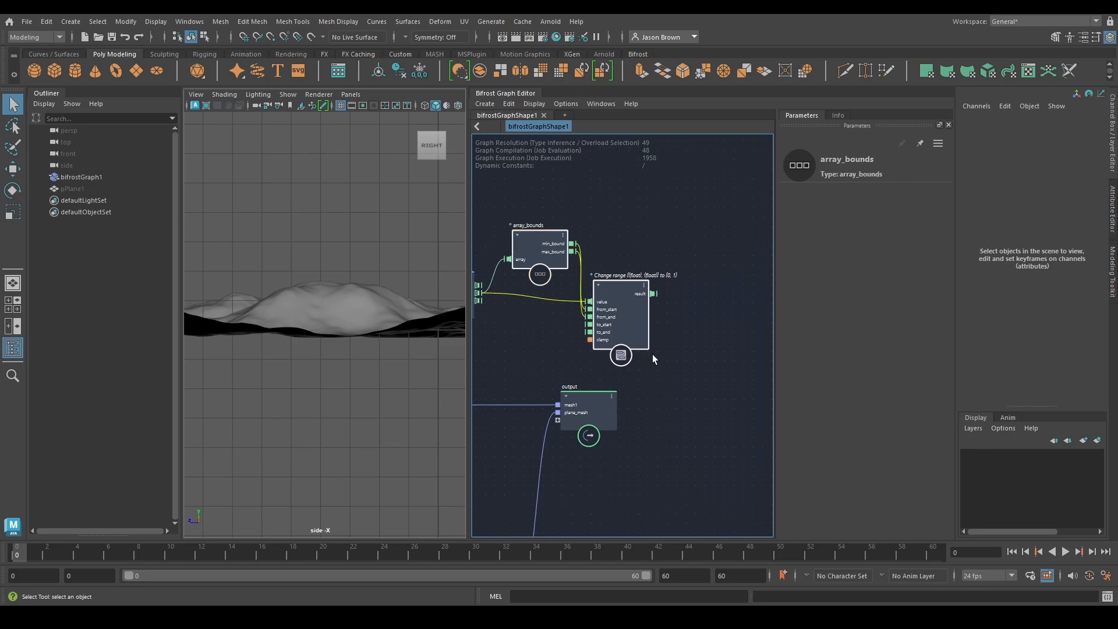
middle_click_drag(652, 354, 614, 363, "alt")
left_click_drag(542, 420, 723, 417)
middle_click_drag(659, 304, 617, 308, "alt")
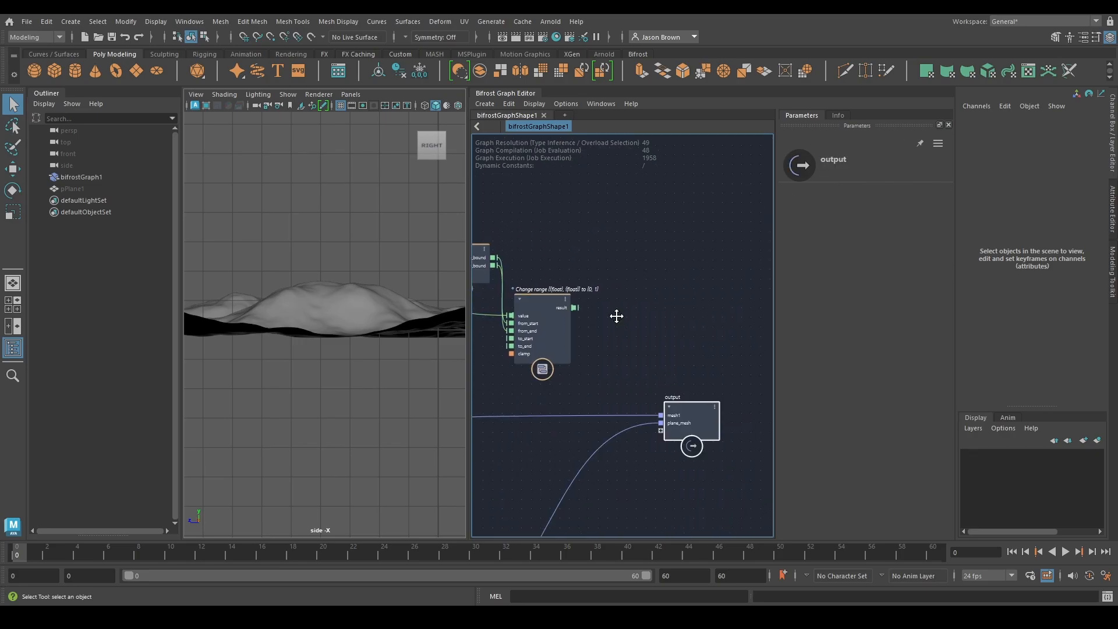
left_click(602, 316)
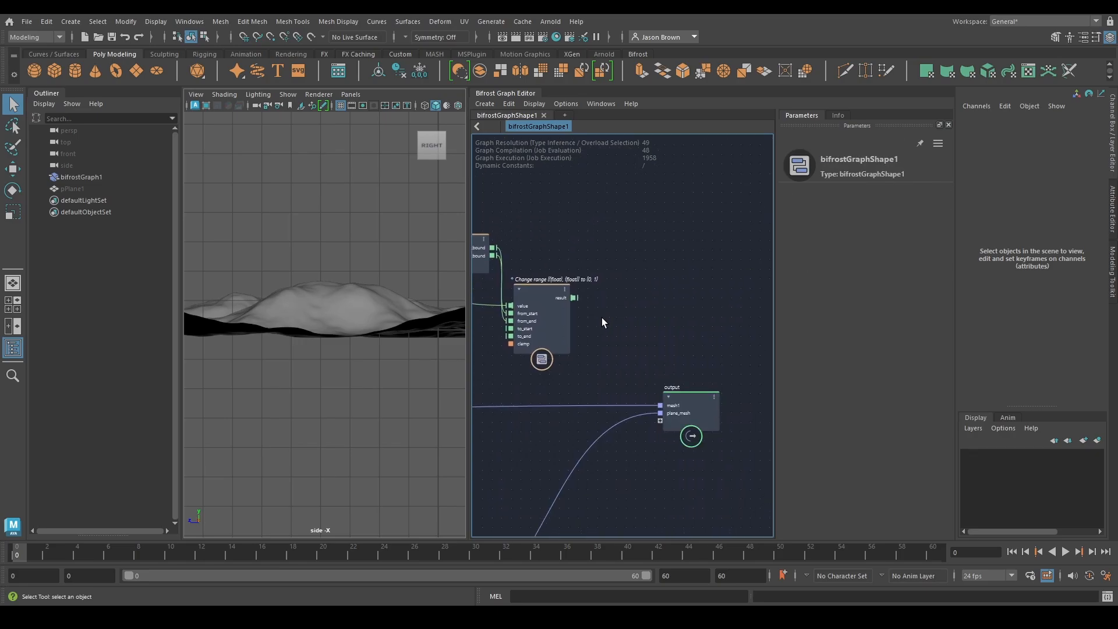
Add an evaluate_fcurve node after change_range and connect change_range's result to its x input instead of fcurve
left_click_drag(574, 298, 609, 292)
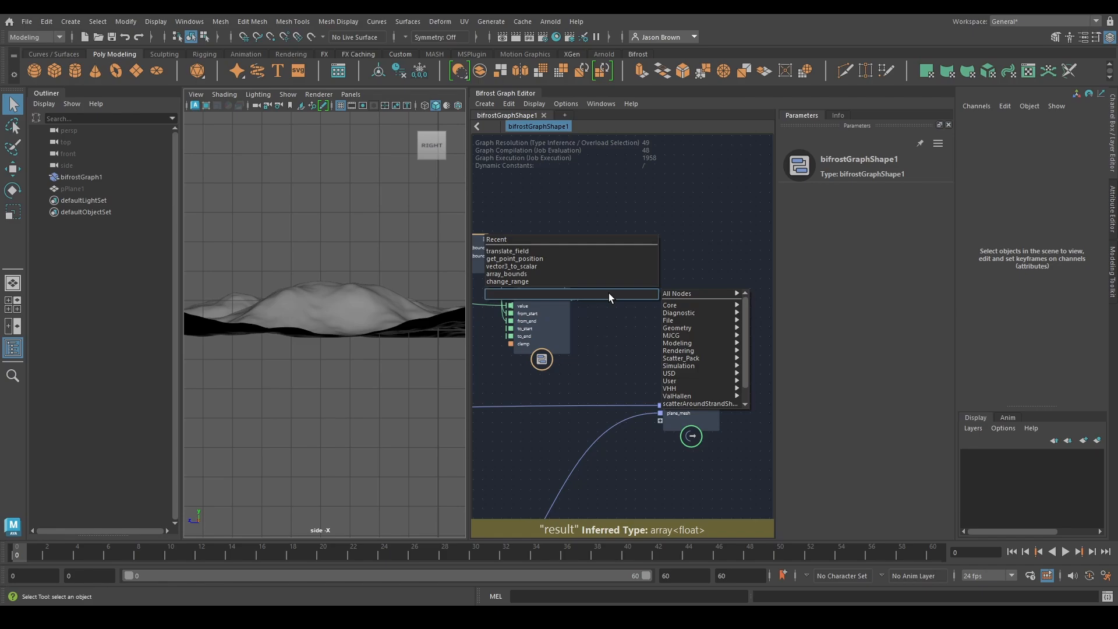
type("evalu")
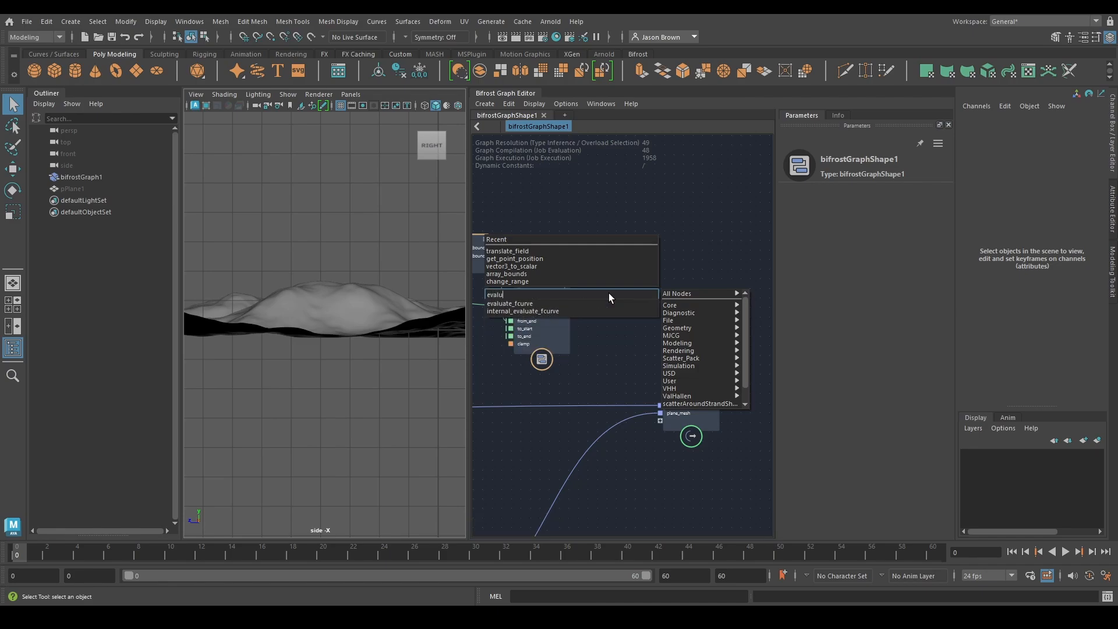
key("Down")
key("Return")
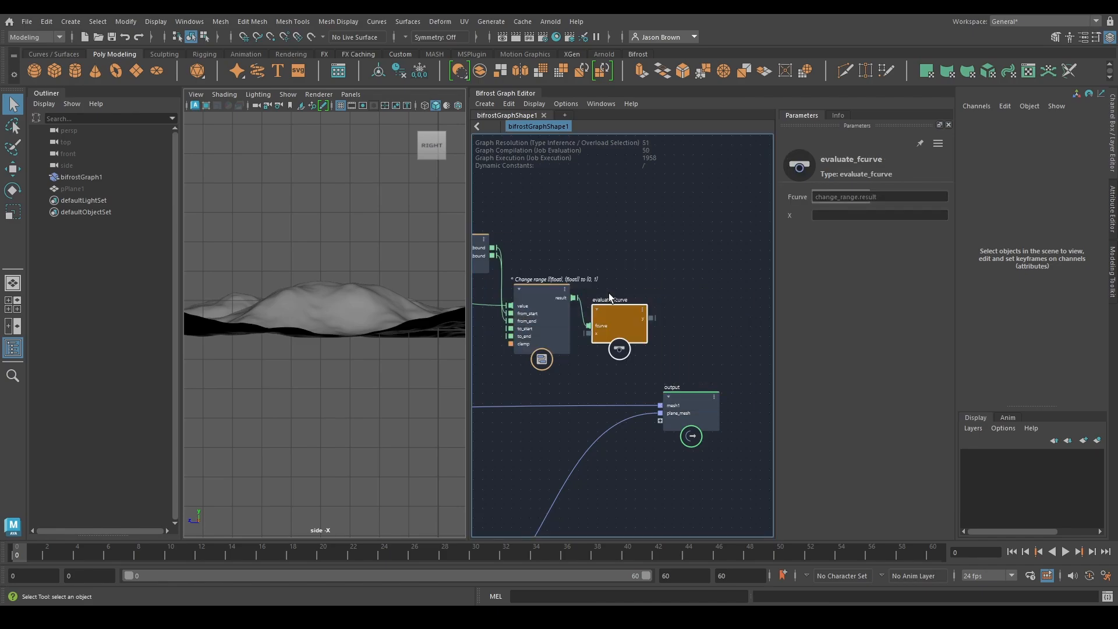
left_click_drag(610, 323, 642, 294)
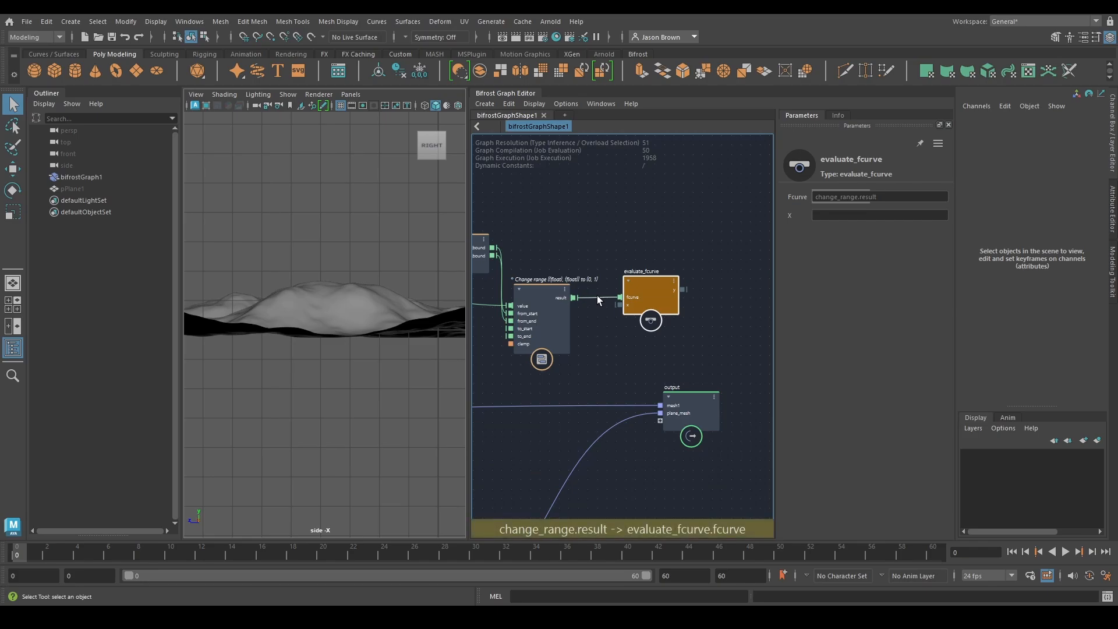
left_click_drag(596, 296, 630, 312)
Move the output node well clear of evaluate_fcurve and add a lerp node above and beyond evaluate_fcurve
middle_click_drag(714, 337, 599, 307, "alt")
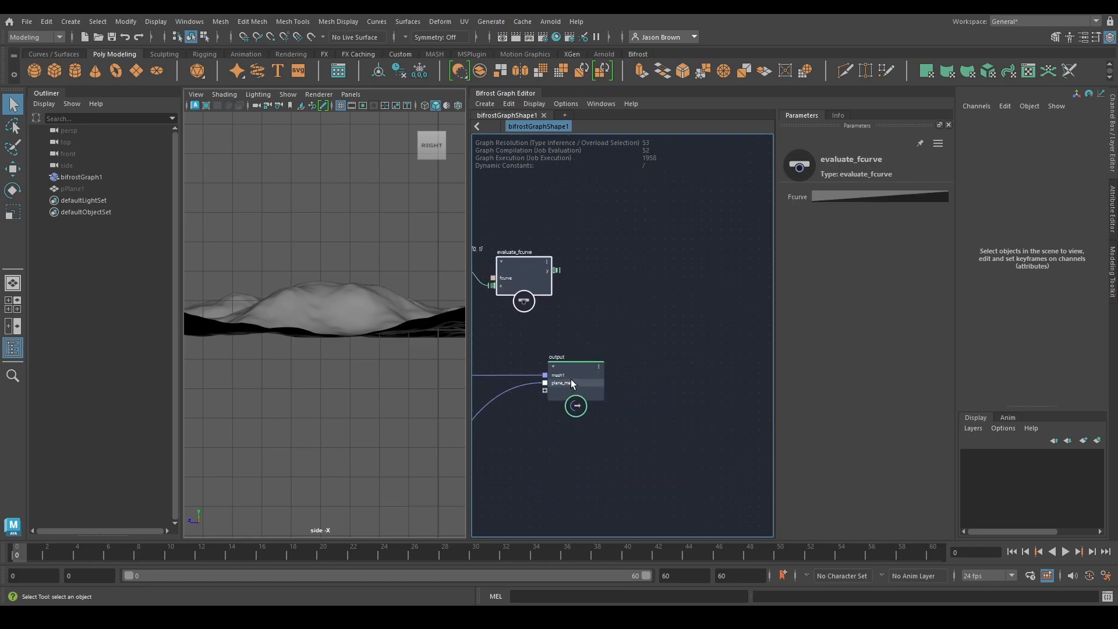
left_click_drag(570, 382, 787, 381)
middle_click_drag(649, 306, 701, 364, "alt")
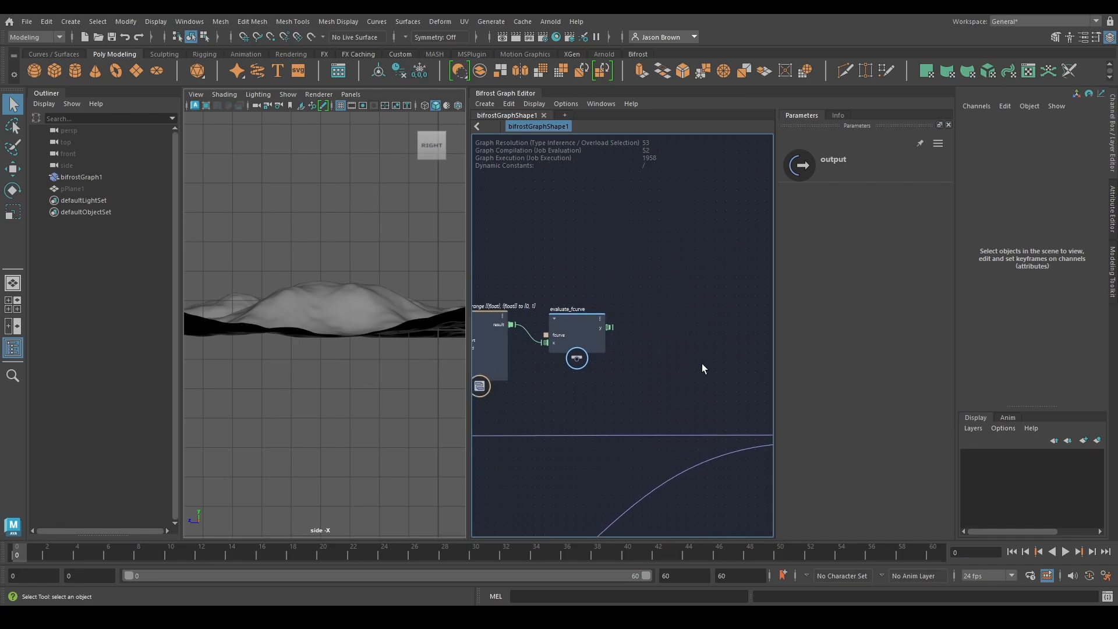
key("Tab")
type("lerp")
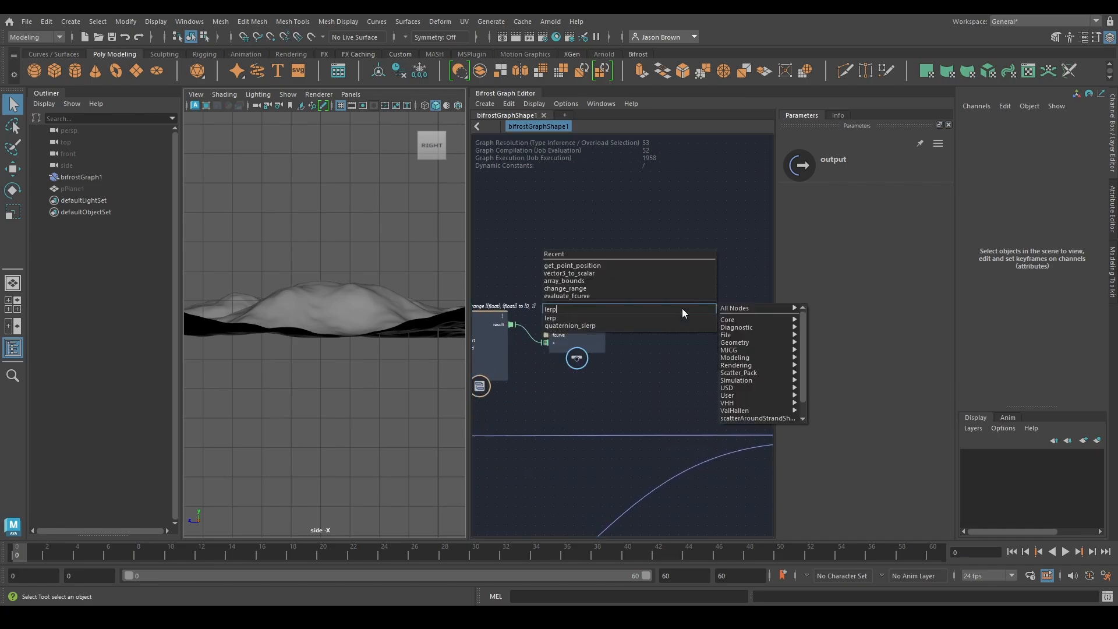
key("Return")
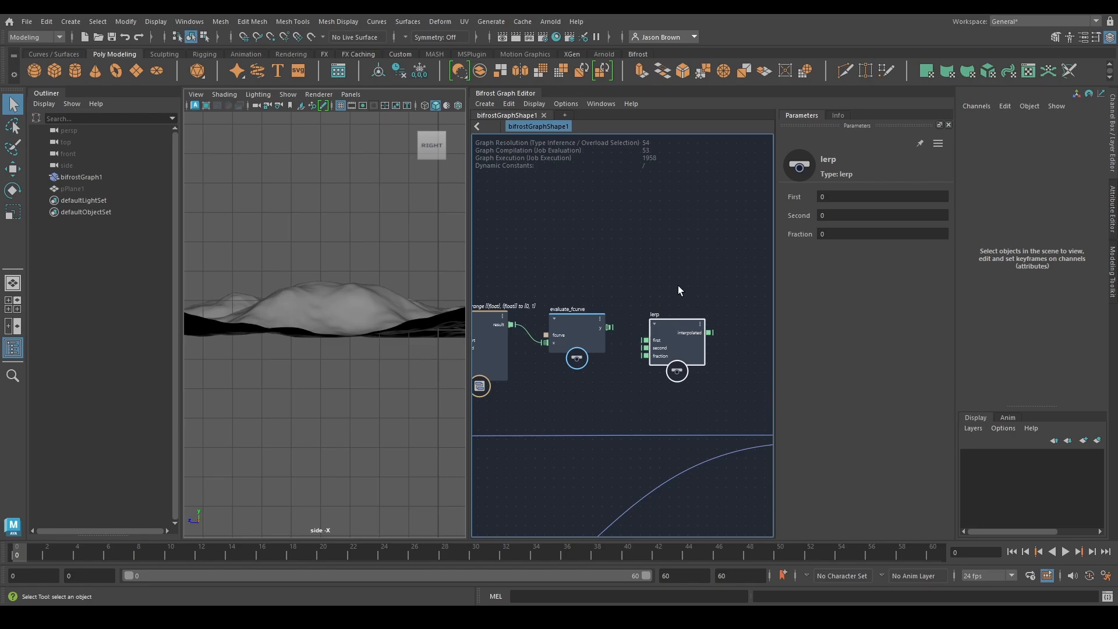
left_click_drag(668, 341, 689, 269)
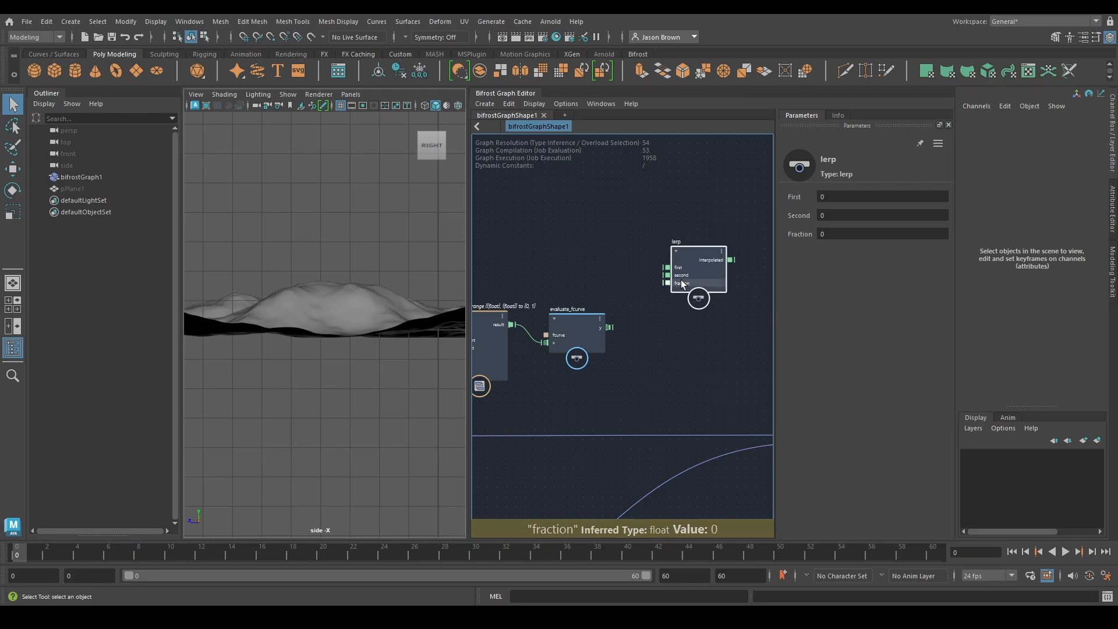
middle_click_drag(627, 330, 725, 325)
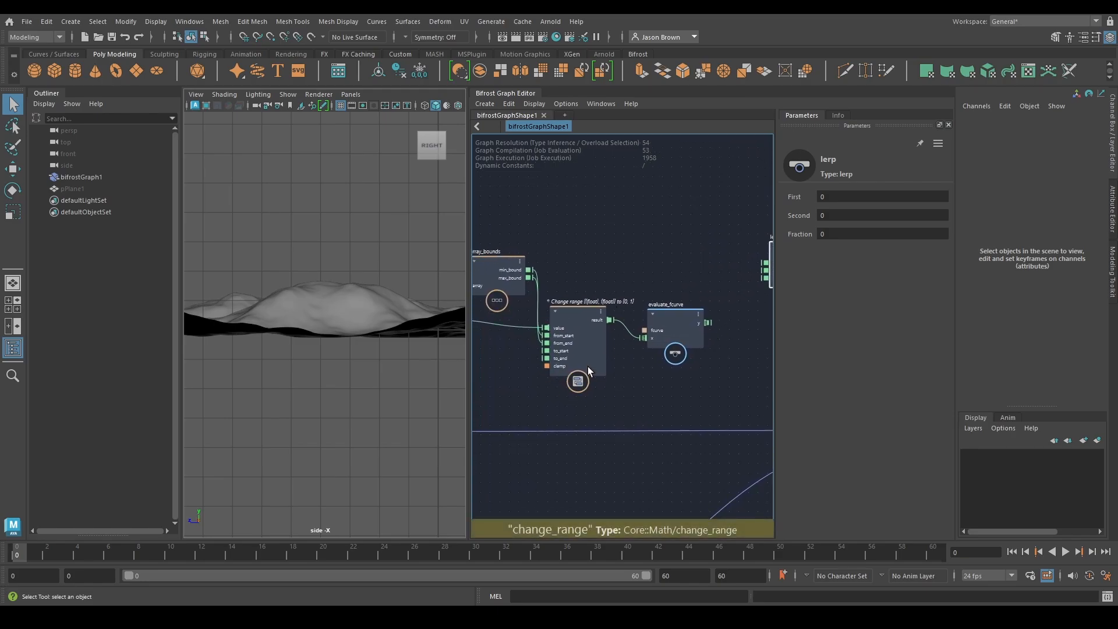
Connect evaluate_fcurve's y output to lerp's fraction input and place lerp closer to evaluate_fcurve
middle_click_drag(637, 356, 562, 369)
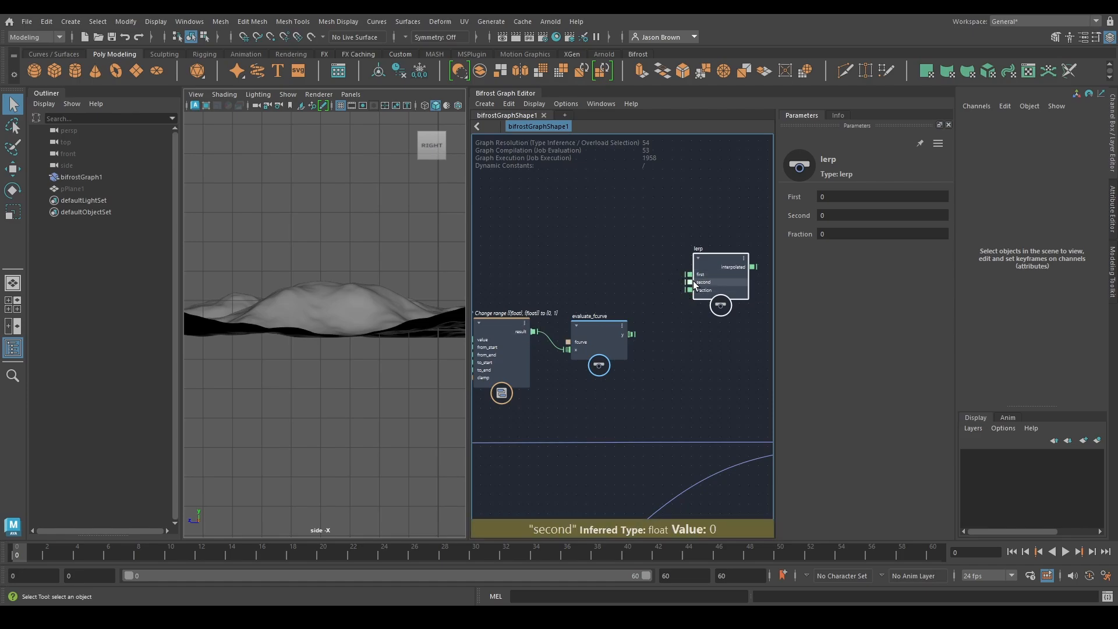
middle_click_drag(677, 321, 652, 326)
left_click_drag(606, 341, 675, 298)
middle_click_drag(661, 328, 622, 352)
left_click_drag(650, 305, 648, 292)
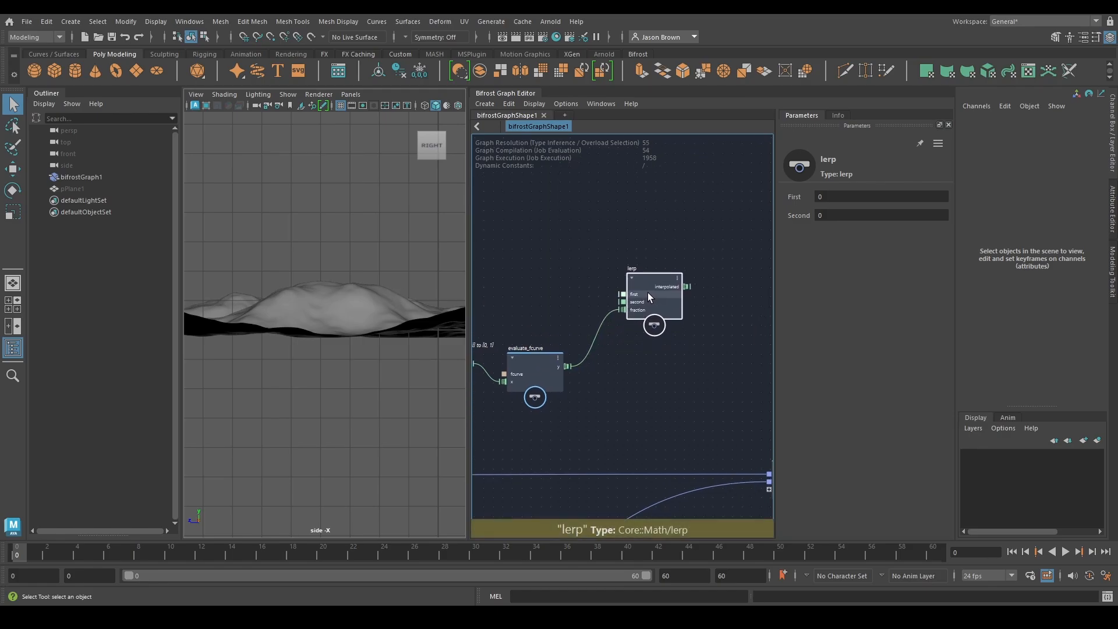
Set the value type of lerp's first and second inputs to Math::float3
right_click(625, 294)
mouse_move(668, 312)
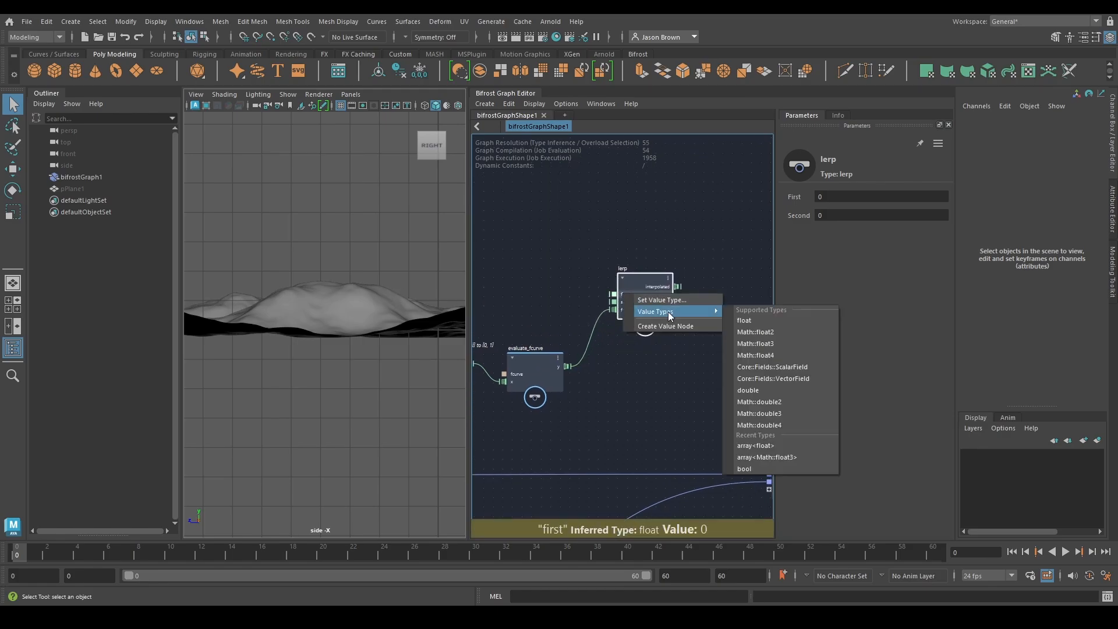
left_click(778, 343)
right_click(627, 303)
mouse_move(703, 326)
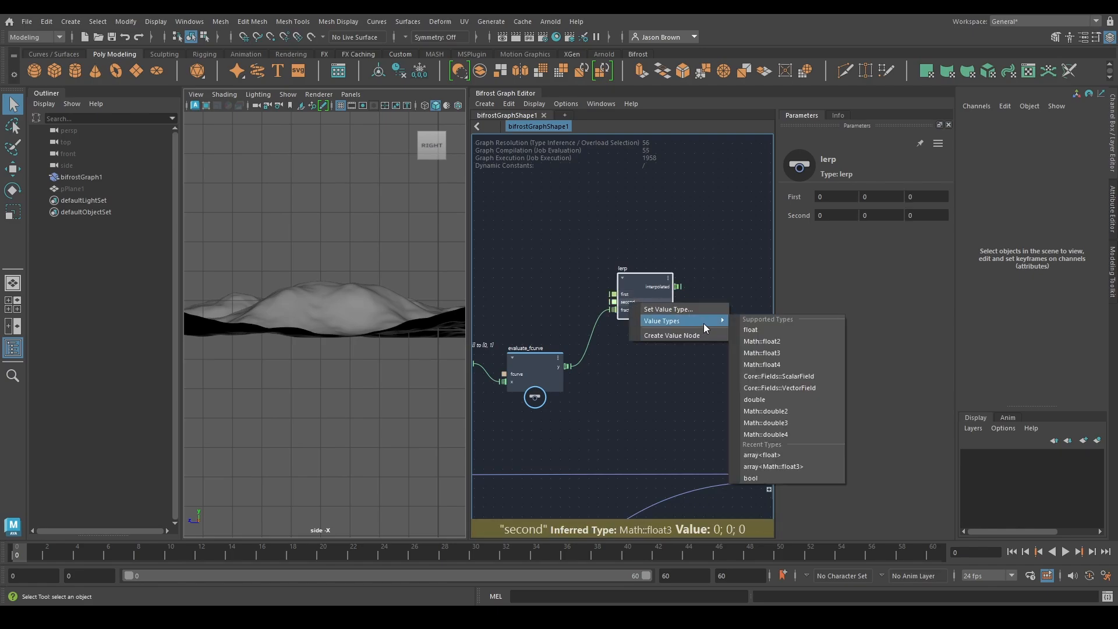
left_click(778, 353)
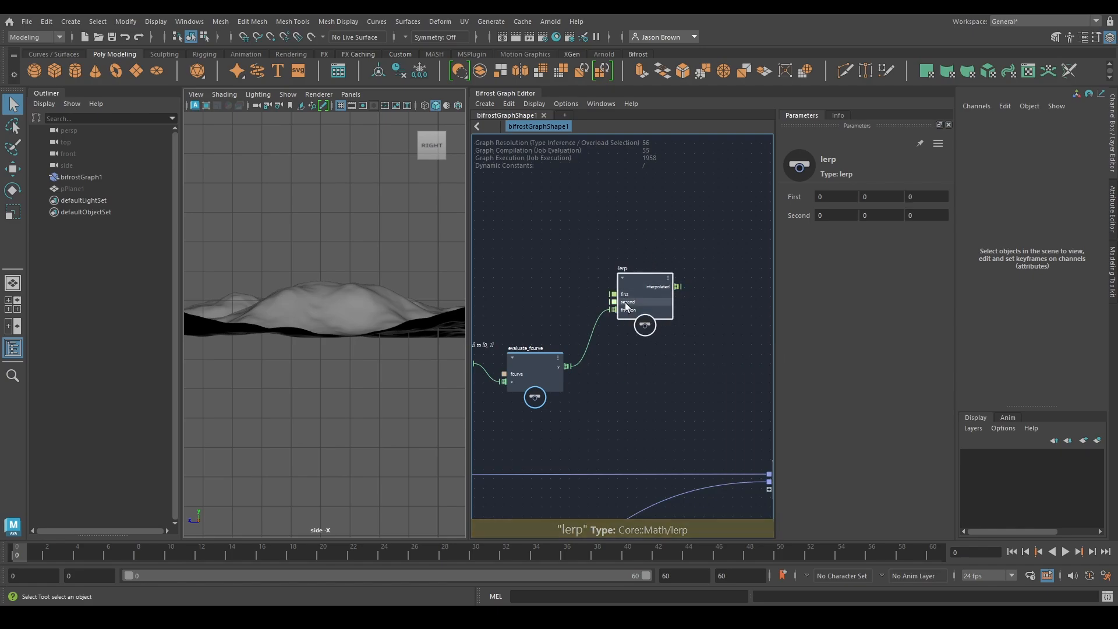
Set all three components of lerp's Second value to 1
left_click_drag(652, 307, 642, 312)
middle_click_drag(642, 313, 624, 314, "alt")
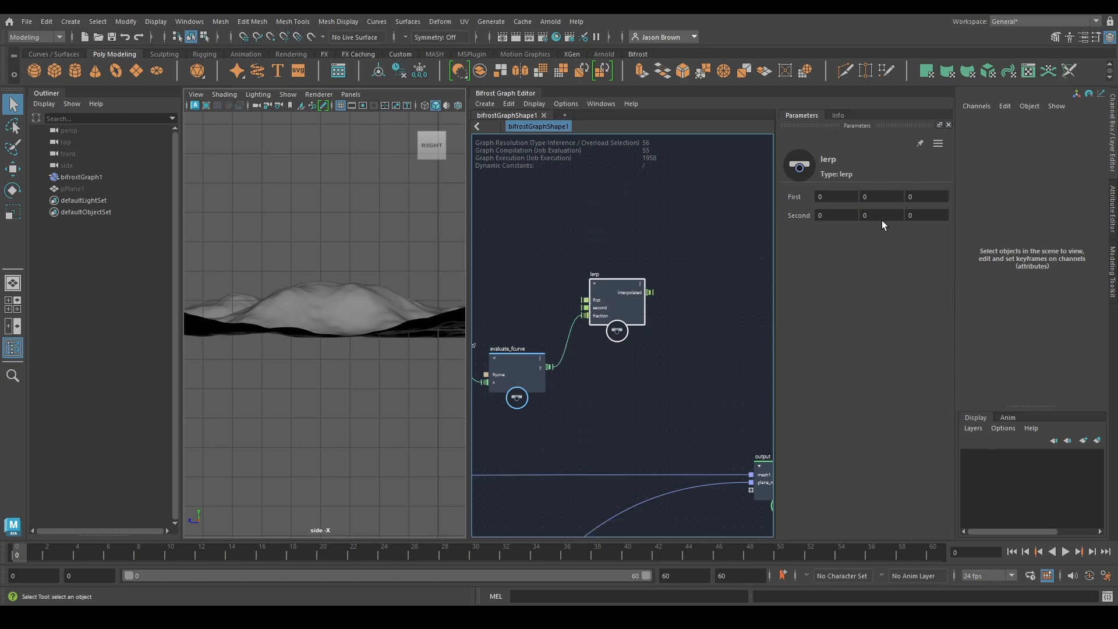
left_click(837, 218)
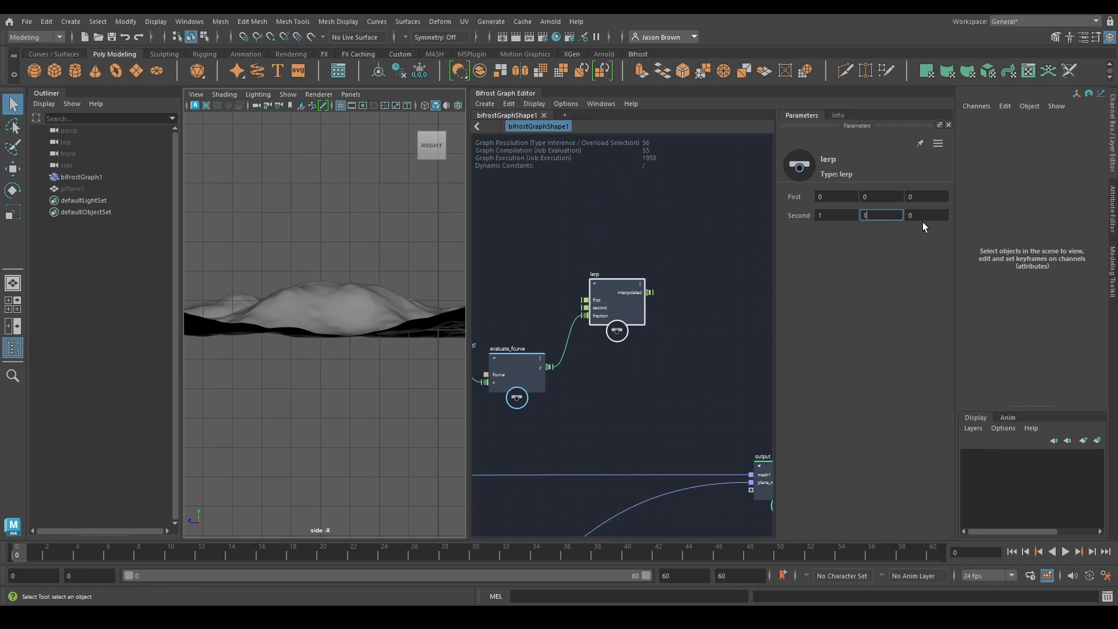
left_click(680, 314)
Move the output node farther downstream to make room beyond the lerp node
middle_click_drag(678, 328, 577, 252, "alt")
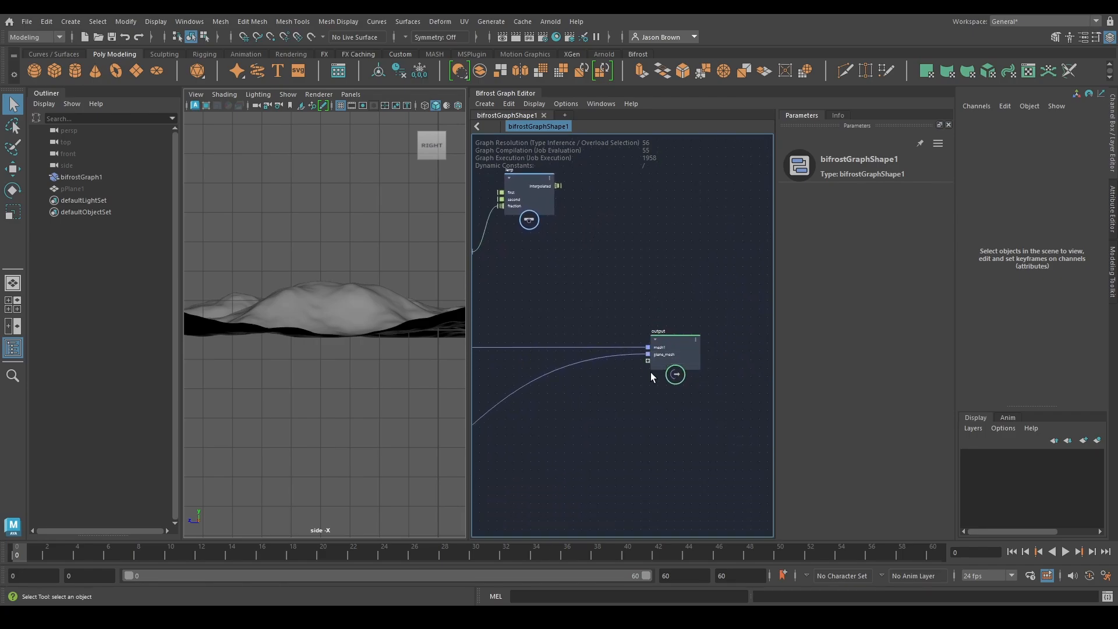
left_click_drag(677, 353, 774, 349)
middle_click_drag(535, 285, 850, 347, "alt")
middle_click_drag(603, 283, 526, 242, "alt")
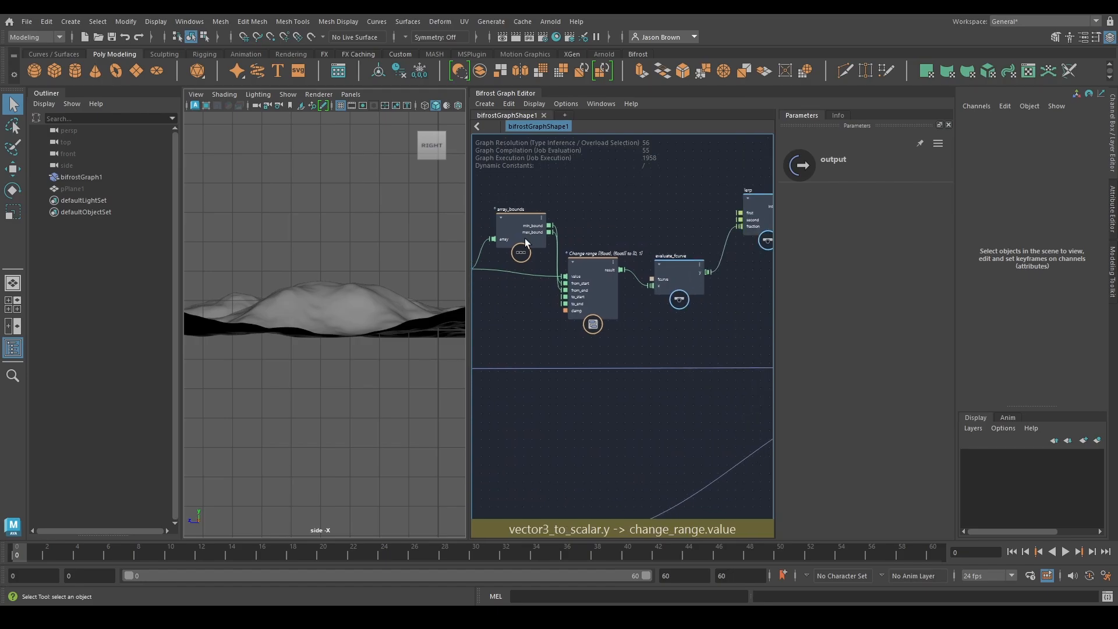
middle_click_drag(579, 284, 561, 338, "alt")
left_click(566, 288)
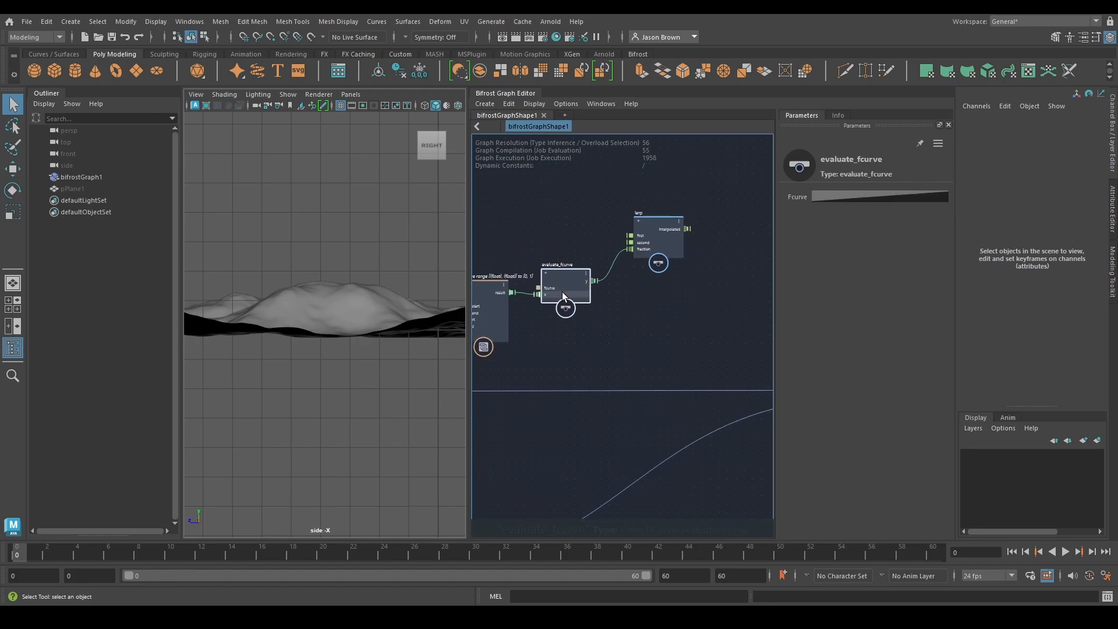
middle_click_drag(648, 311, 617, 332, "alt")
left_click_drag(624, 260, 633, 265)
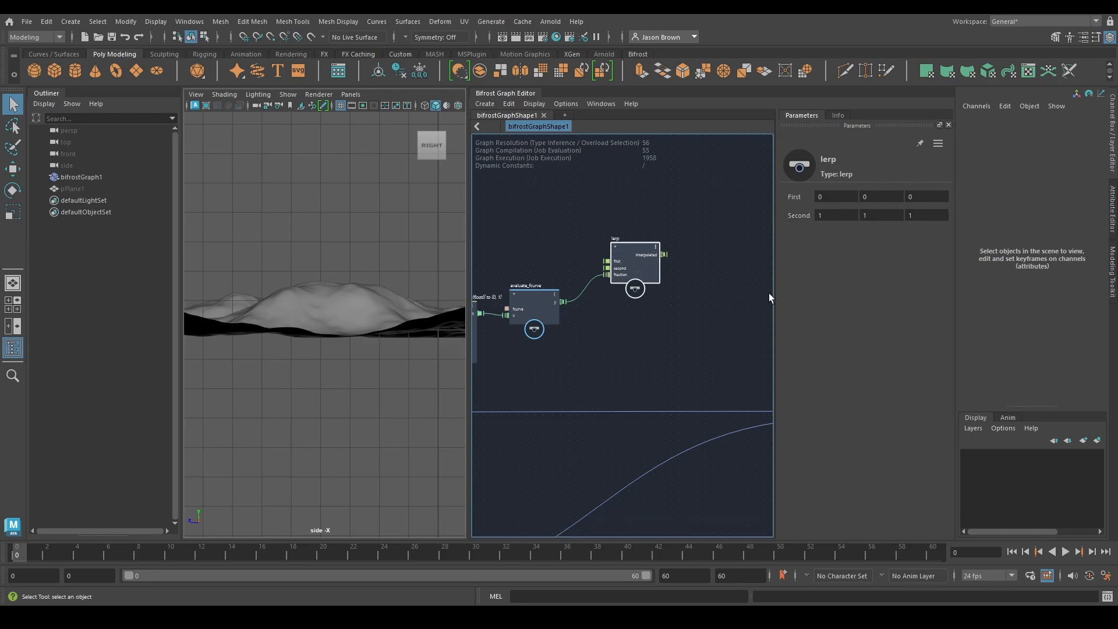
Insert an assign_diagnostic_material node into the displaced terrain's connection to the output node and position it below and beyond lerp
middle_click_drag(716, 330, 669, 292, "alt")
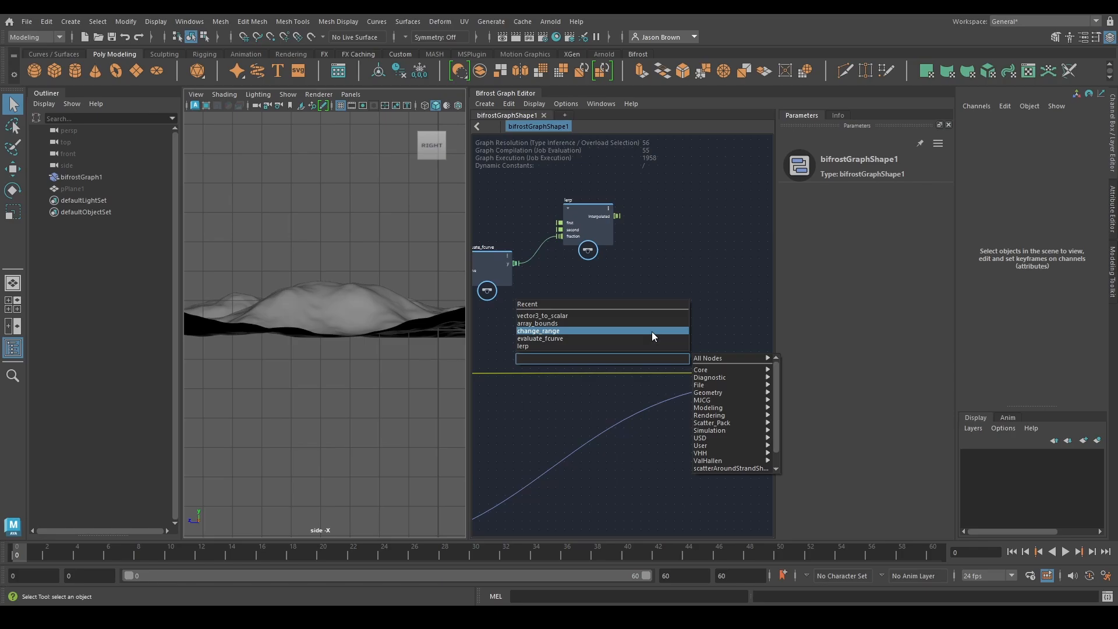
type("assig")
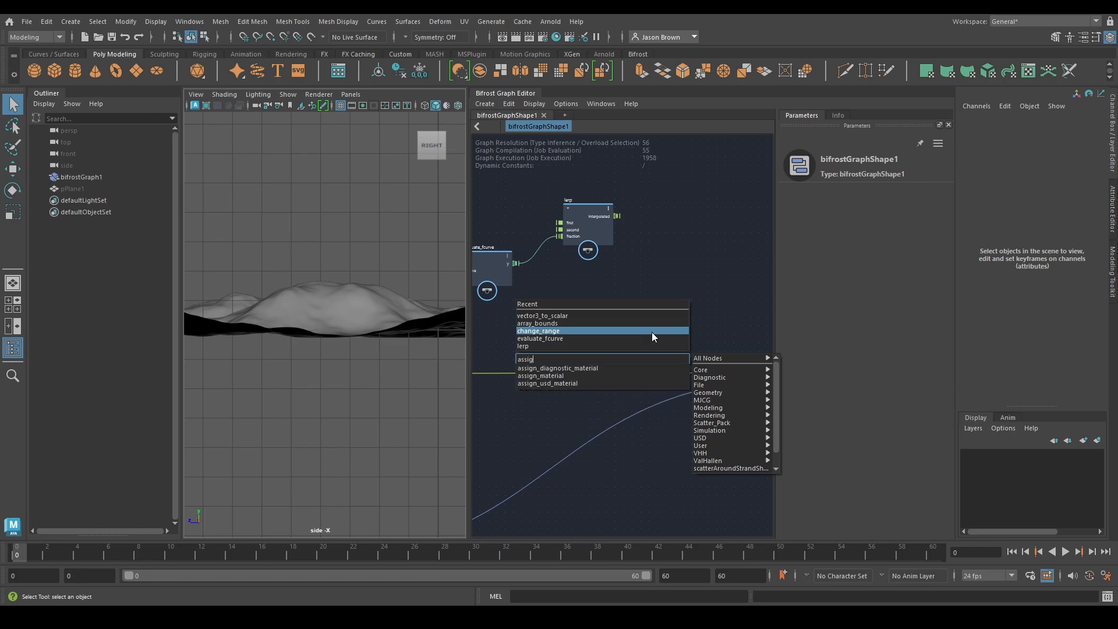
left_click(607, 368)
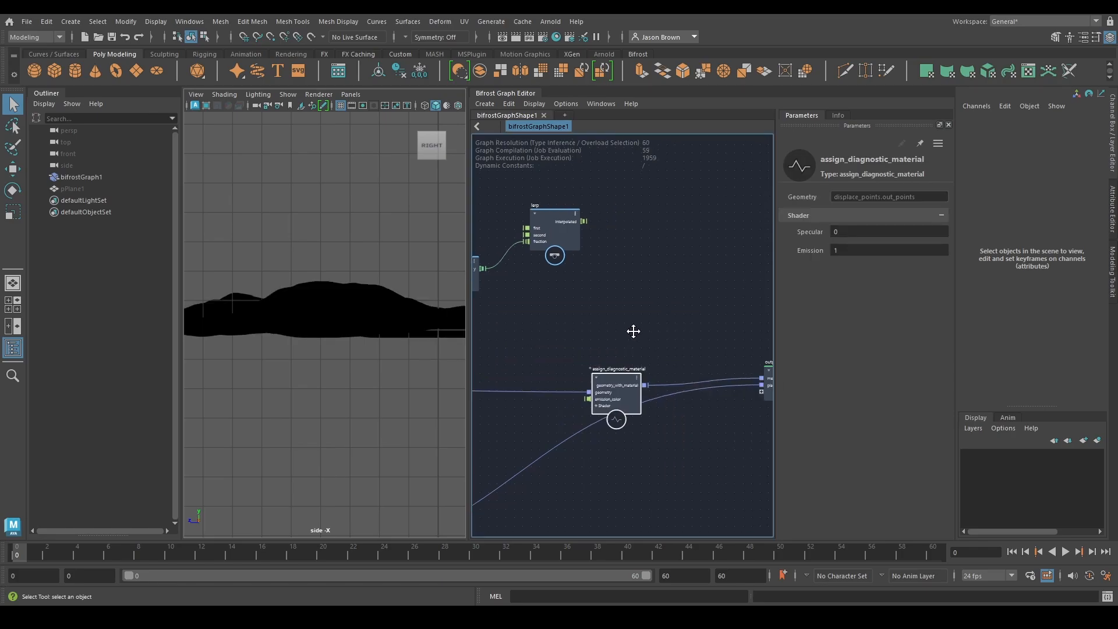
left_click_drag(623, 394, 655, 374)
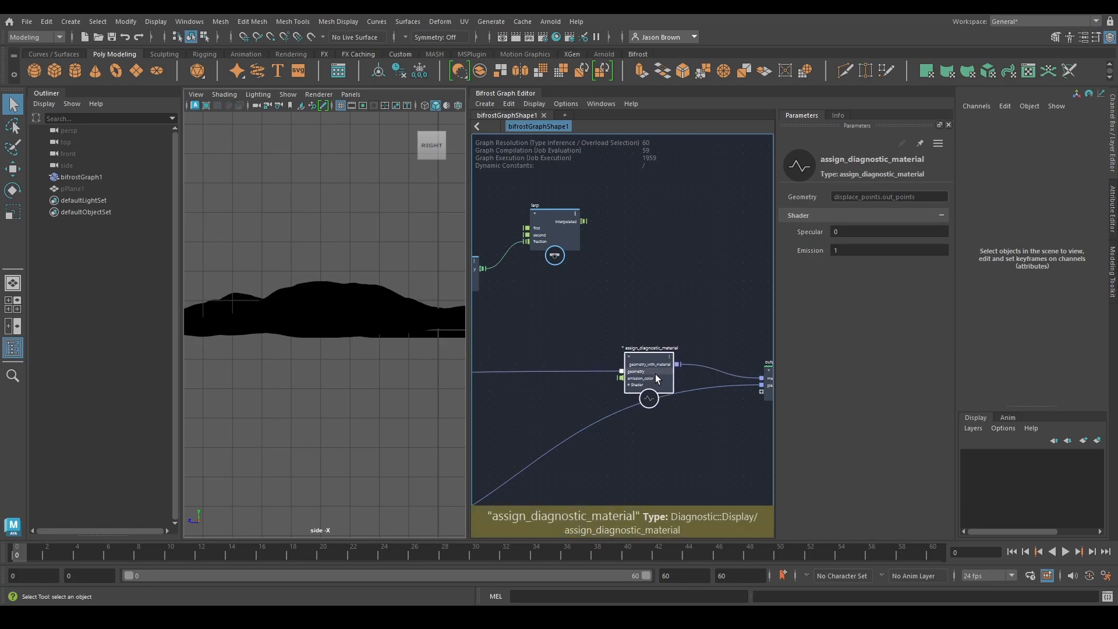
middle_click_drag(640, 346, 690, 346, "alt")
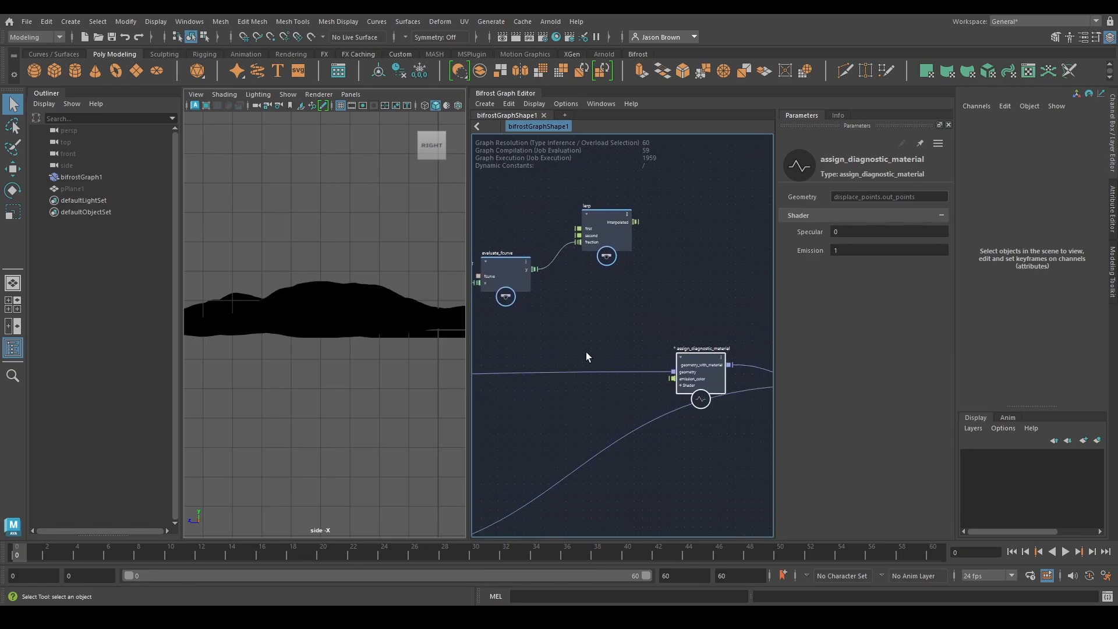
Connect lerp's interpolated output to assign_diagnostic_material's emission_color input, undoing the mistaken connection to geometry
left_click_drag(637, 222, 674, 372)
key("ctrl+z")
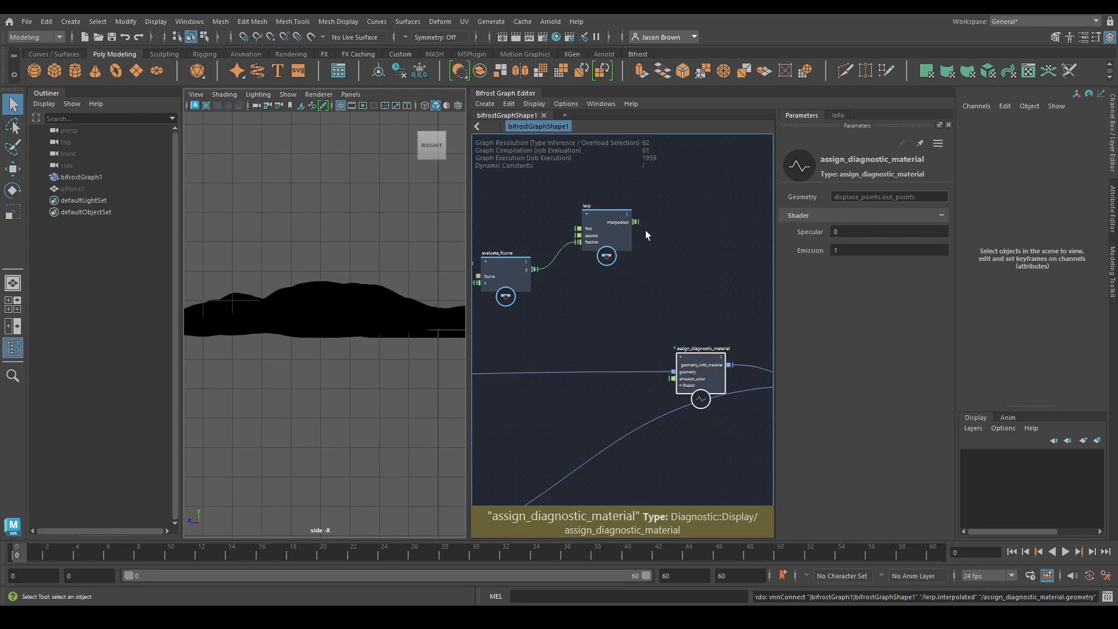
left_click_drag(636, 222, 673, 379)
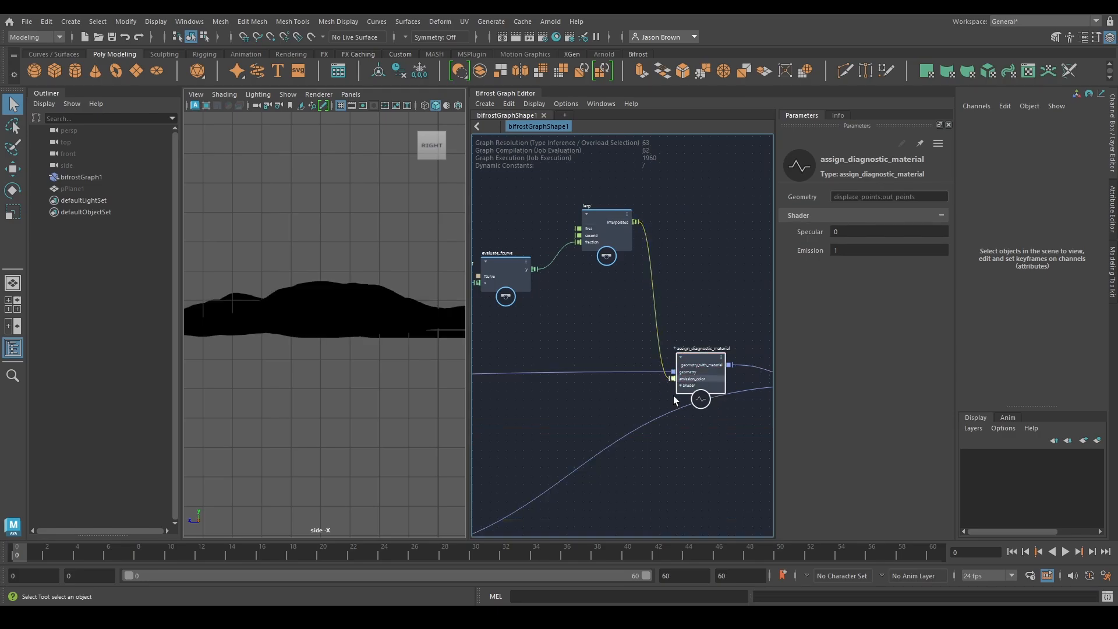
Switch the viewport to the perspective camera, hide the grid and inspect the height shading on the terrain
left_click_drag(355, 337, 419, 326, "alt")
key("space")
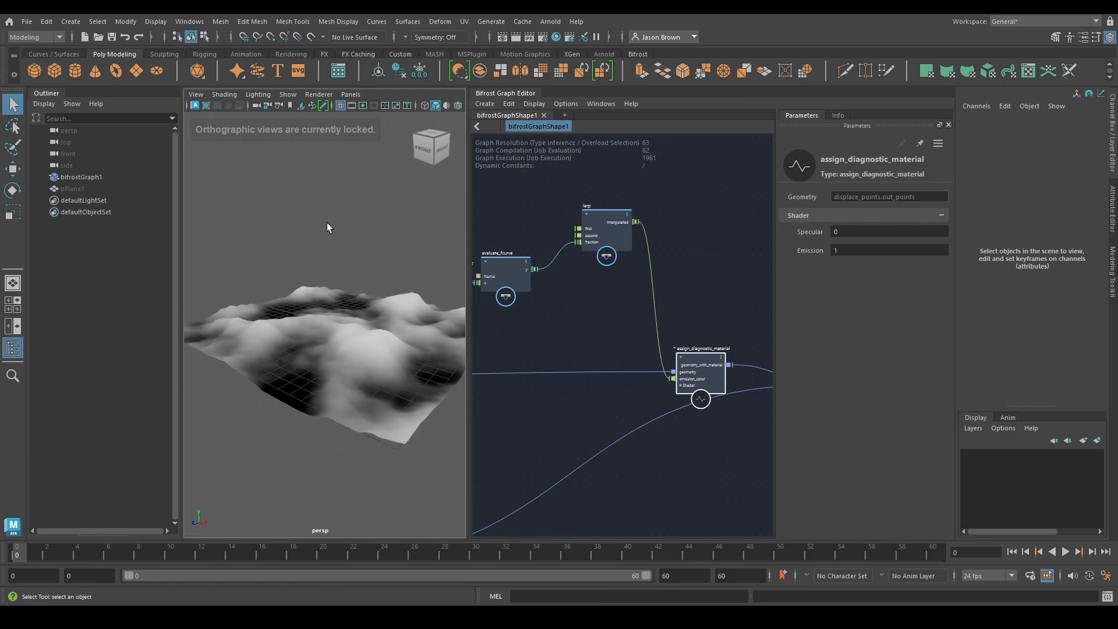
left_click(342, 106)
right_click_drag(390, 334, 456, 327, "alt")
left_click_drag(429, 351, 386, 471, "alt")
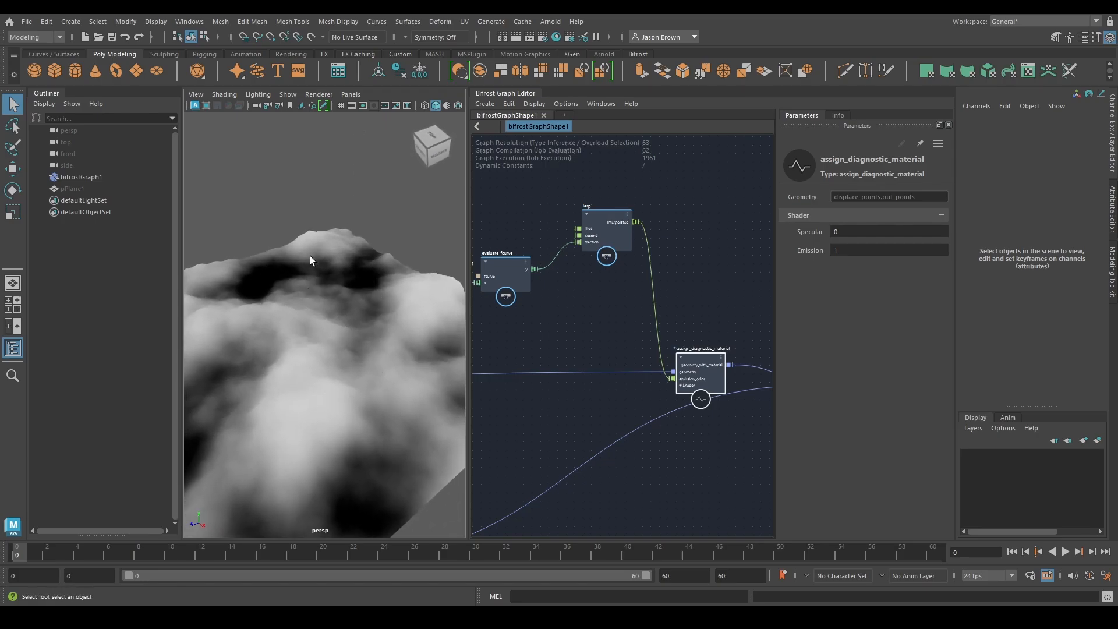
left_click_drag(310, 257, 382, 421, "alt")
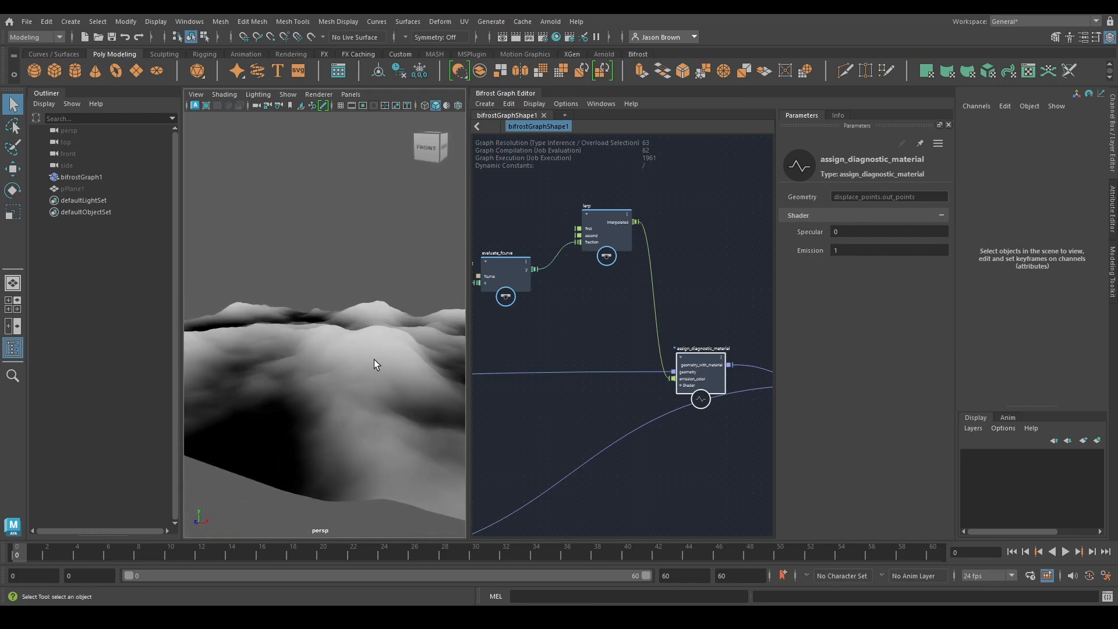
Apply the rising S-shaped preset curve to evaluate_fcurve's Fcurve and check the terrain shading
middle_click_drag(544, 321, 656, 326)
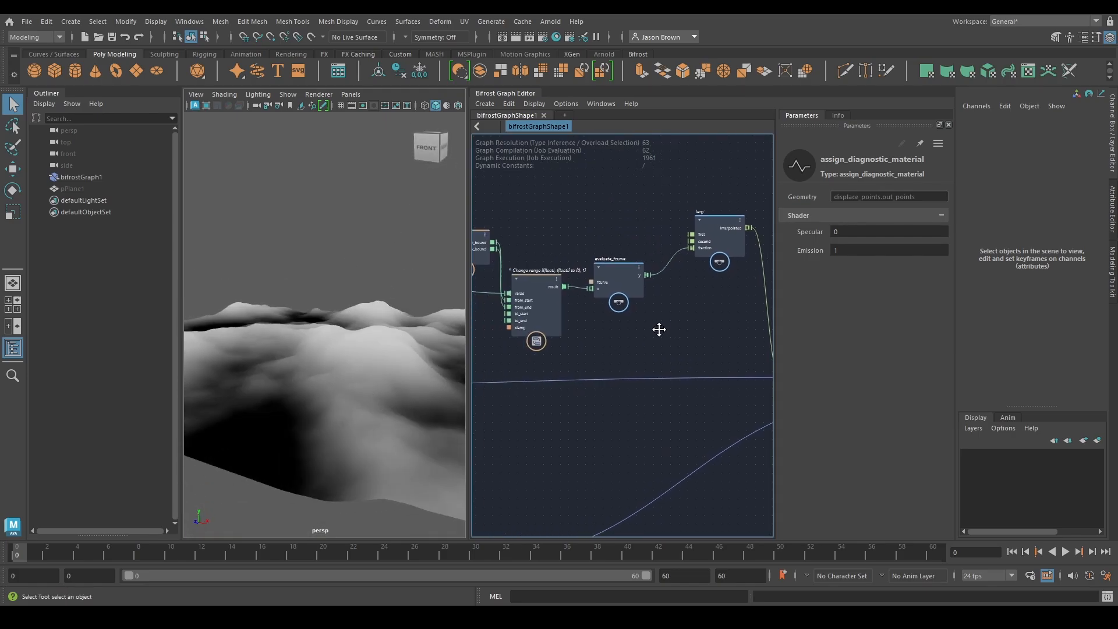
left_click(626, 275)
left_click(861, 197)
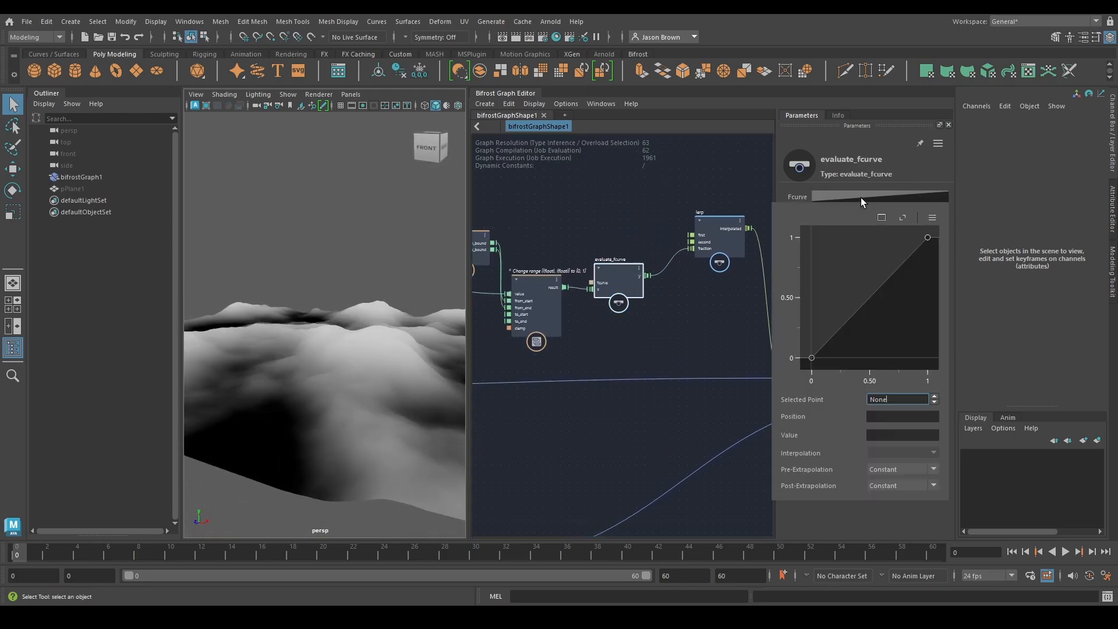
left_click(932, 218)
mouse_move(966, 241)
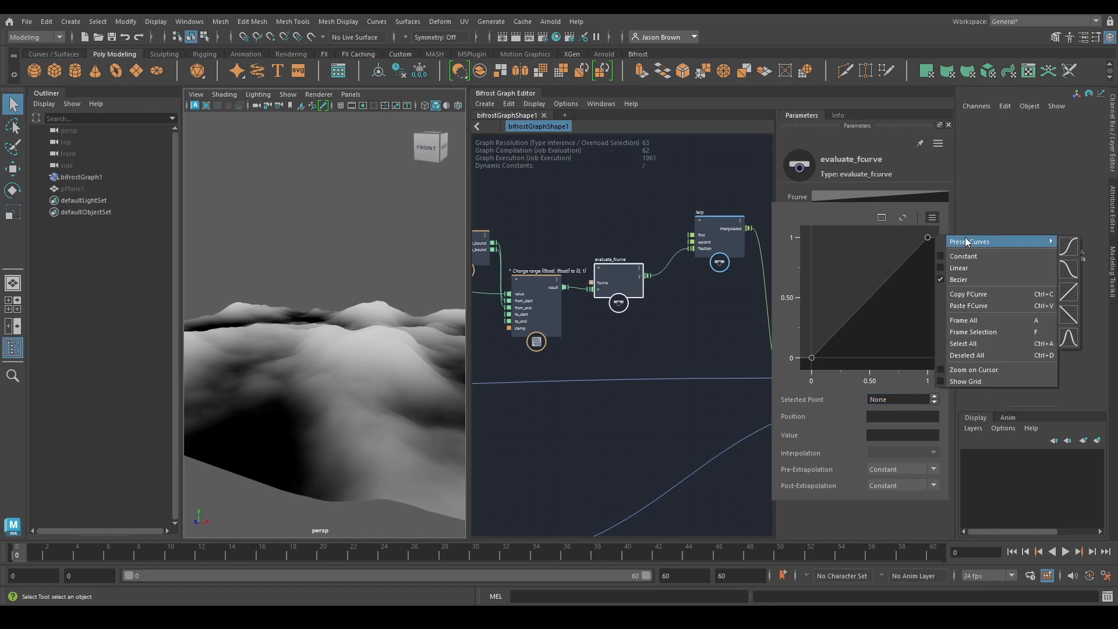
left_click(1070, 247)
left_click_drag(428, 326, 359, 349, "alt")
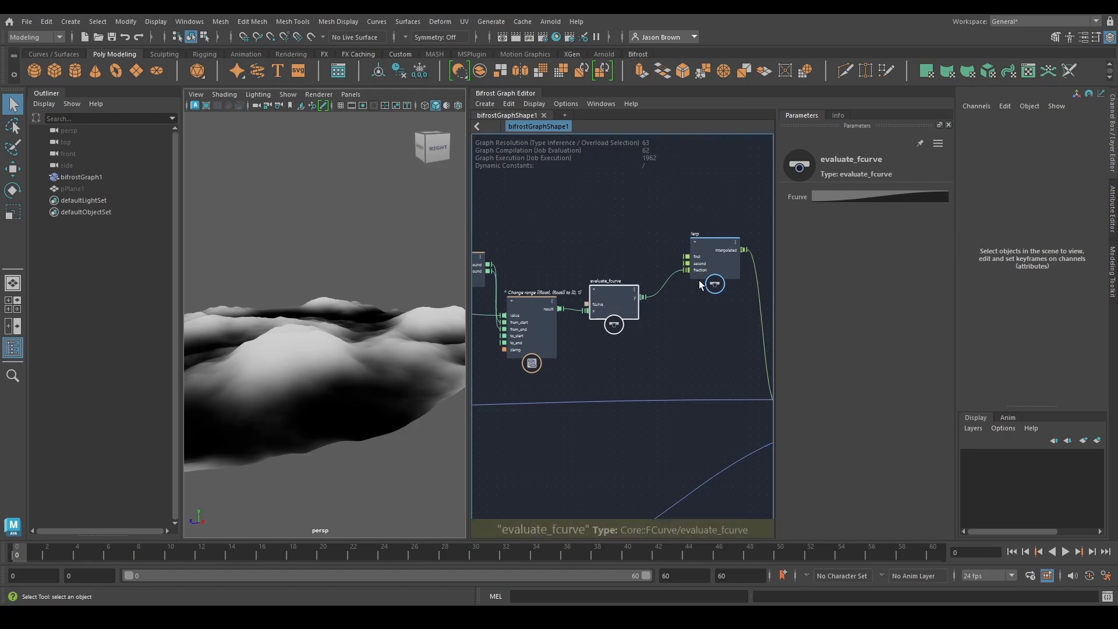
Reshape evaluate_fcurve's curve by pointing the end point's handle straight down and shortening the start point's handle with a slight upward tilt
left_click(860, 195)
left_click(881, 217)
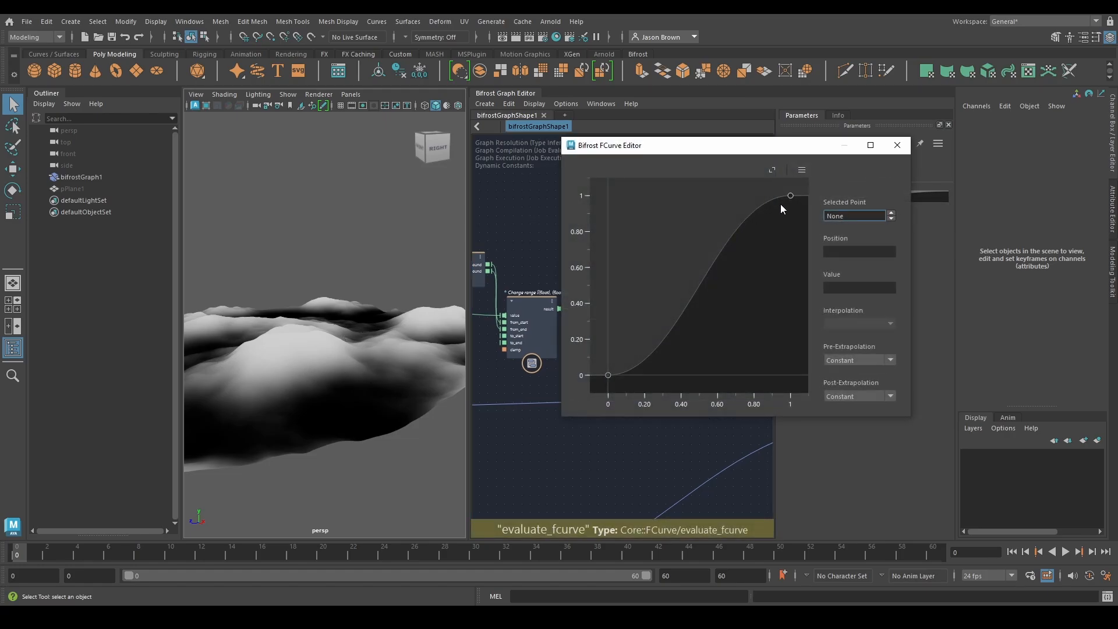
left_click(790, 196)
left_click_drag(715, 194, 791, 264)
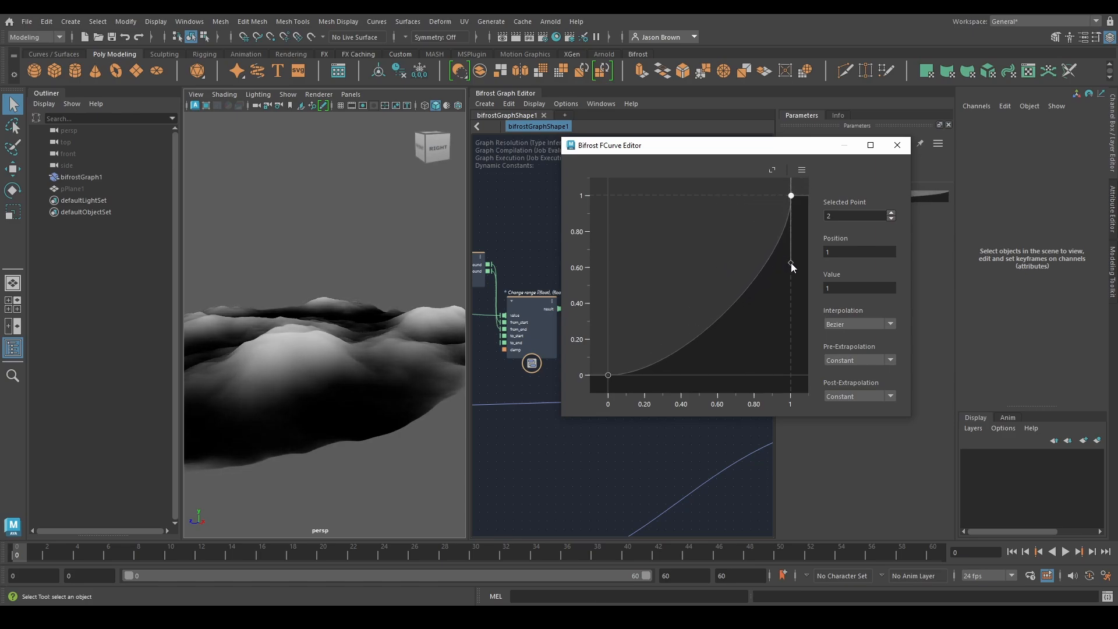
left_click(610, 369)
left_click_drag(684, 369, 648, 357)
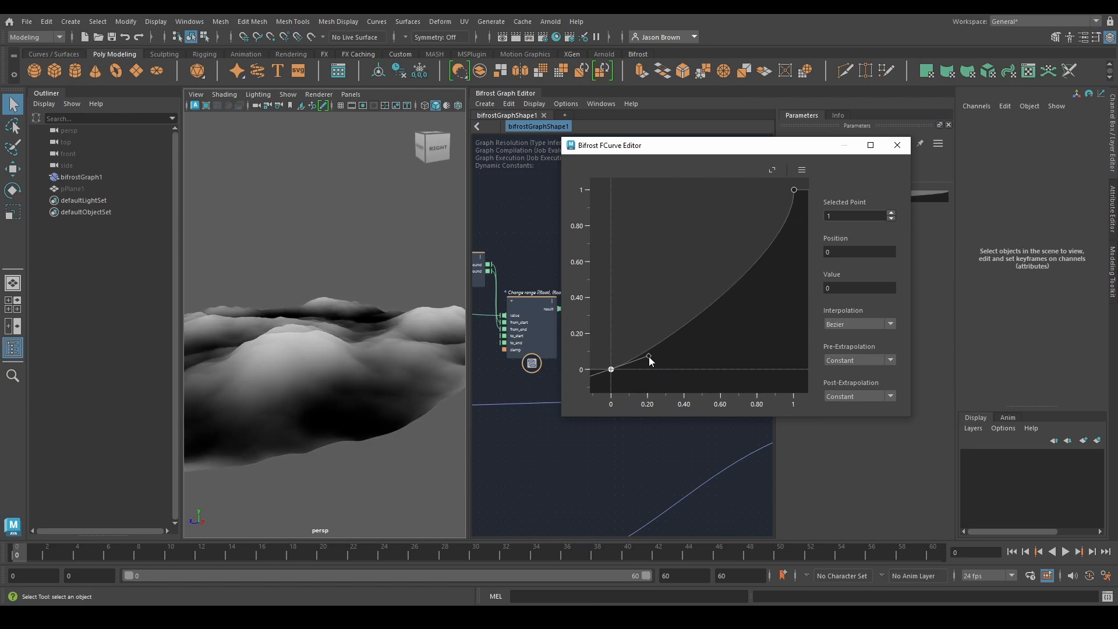
left_click(897, 145)
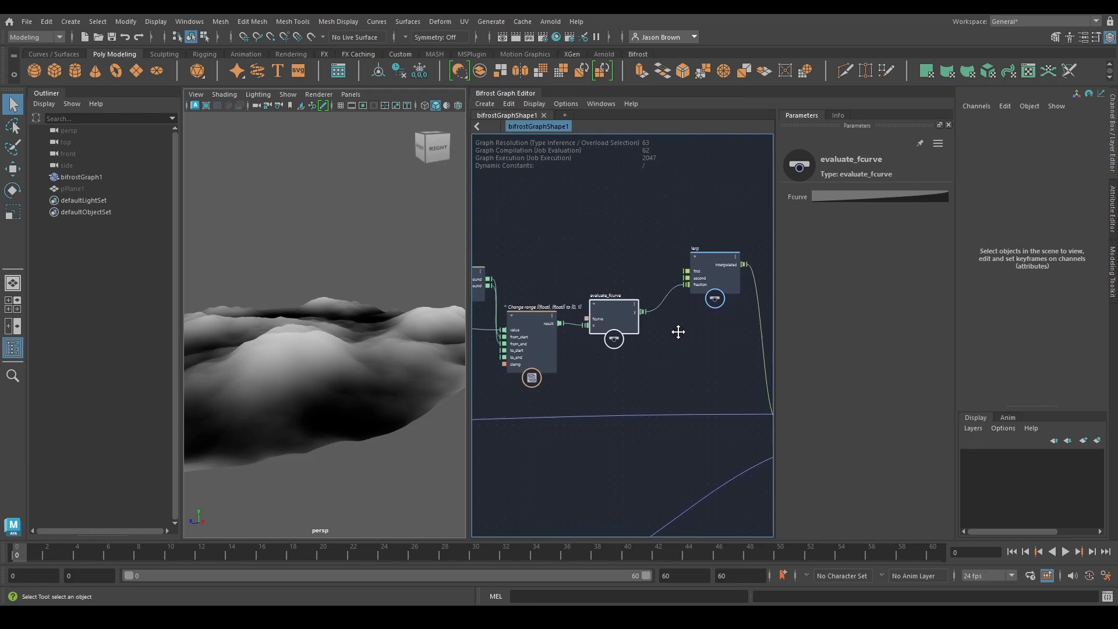
Set lerp's First color to 0.15, 0.25, 0.15 for the dark green low areas of the terrain
left_click_drag(373, 372, 317, 348, "alt")
middle_click_drag(710, 337, 654, 336, "alt")
left_click(673, 258)
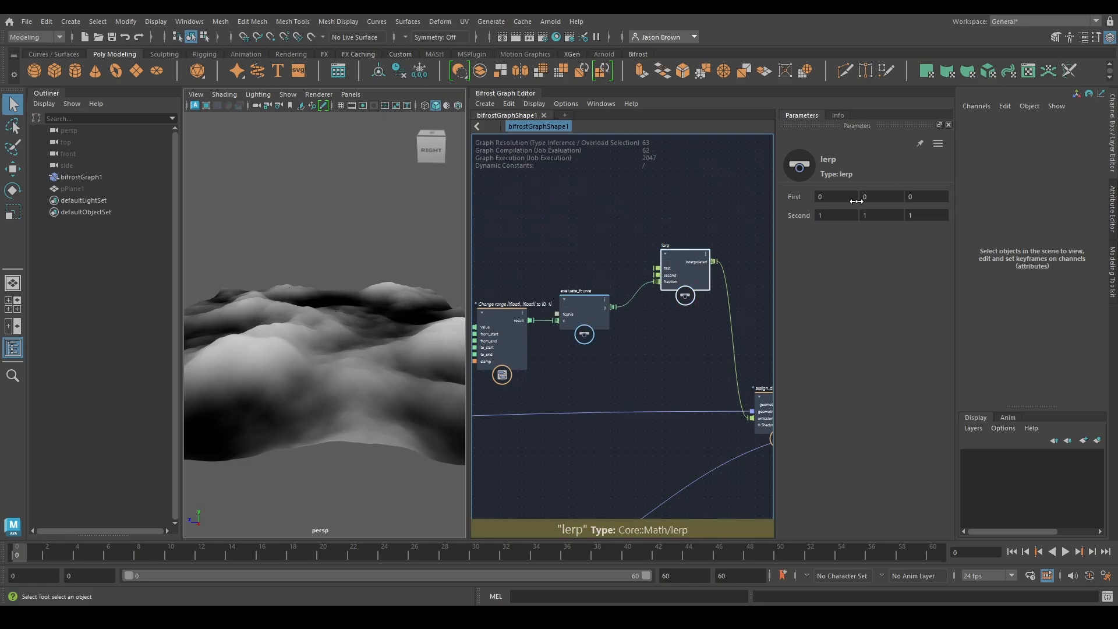
left_click(879, 196)
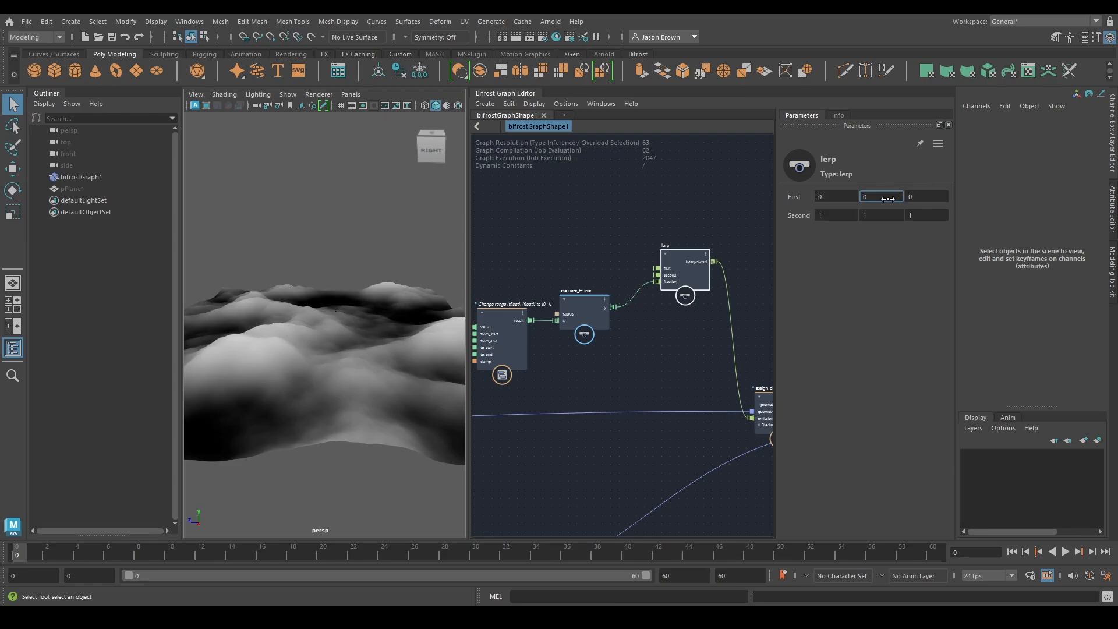
left_click(826, 200)
type("0.15")
key("Tab")
type("0.25")
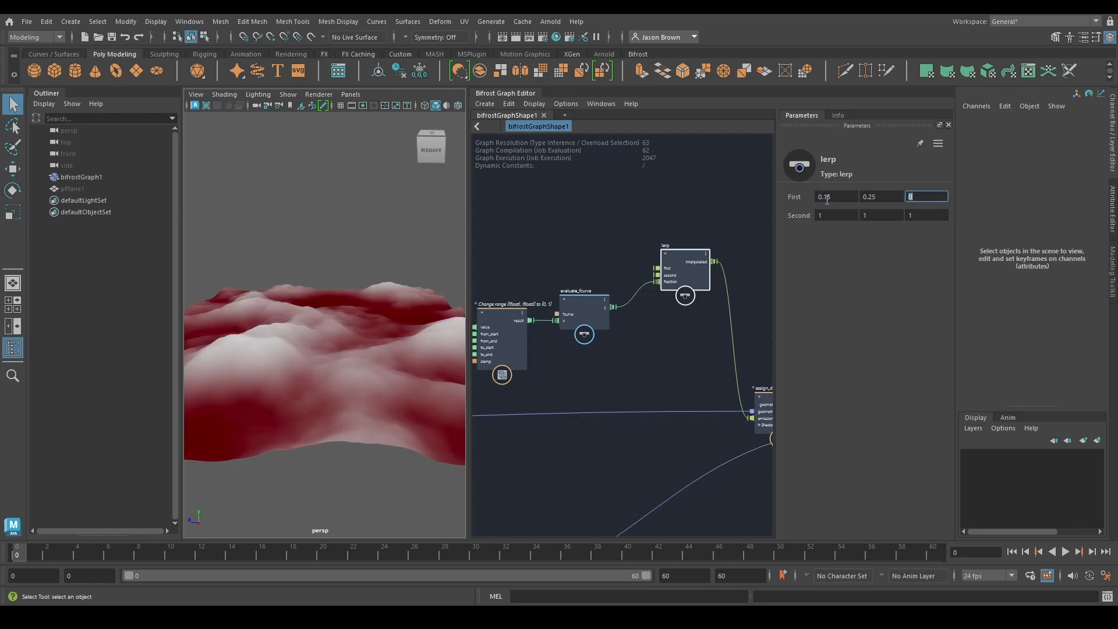
key("Tab")
type("0.15")
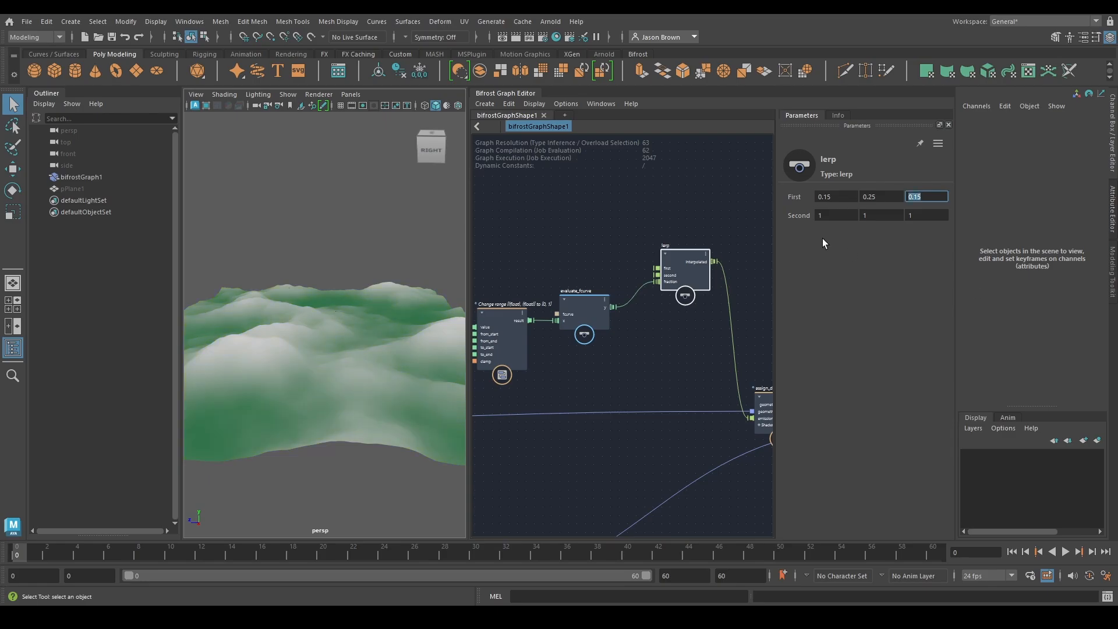
Set lerp's Second color to 0.5, 0.7, 0.5 and check the green gradient on the terrain
left_click(836, 219)
type("0.5")
key("Tab")
type("0.7")
key("Tab")
type("0.5")
left_click_drag(303, 356, 389, 371, "alt")
left_click_drag(372, 464, 361, 431, "alt")
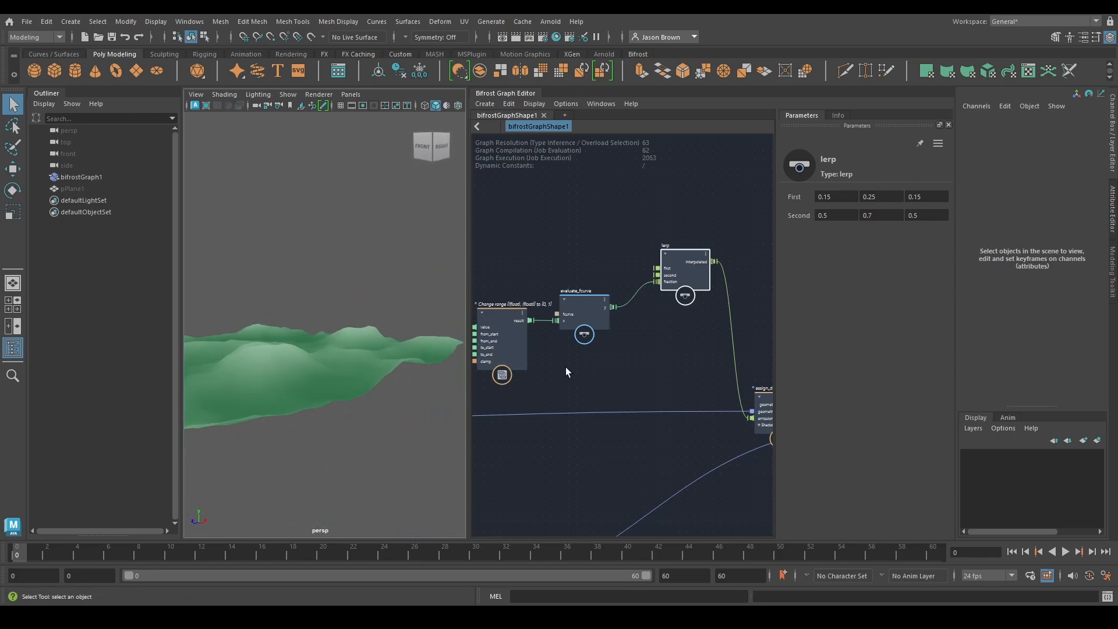
Move translate_field next to fractal_noise_field and create an FCurve value node from fcurve_field's fcurve input, placed below translate_field
left_click_drag(680, 271, 661, 309)
middle_click_drag(662, 310, 757, 233, "alt")
middle_click_drag(629, 386, 744, 343, "alt")
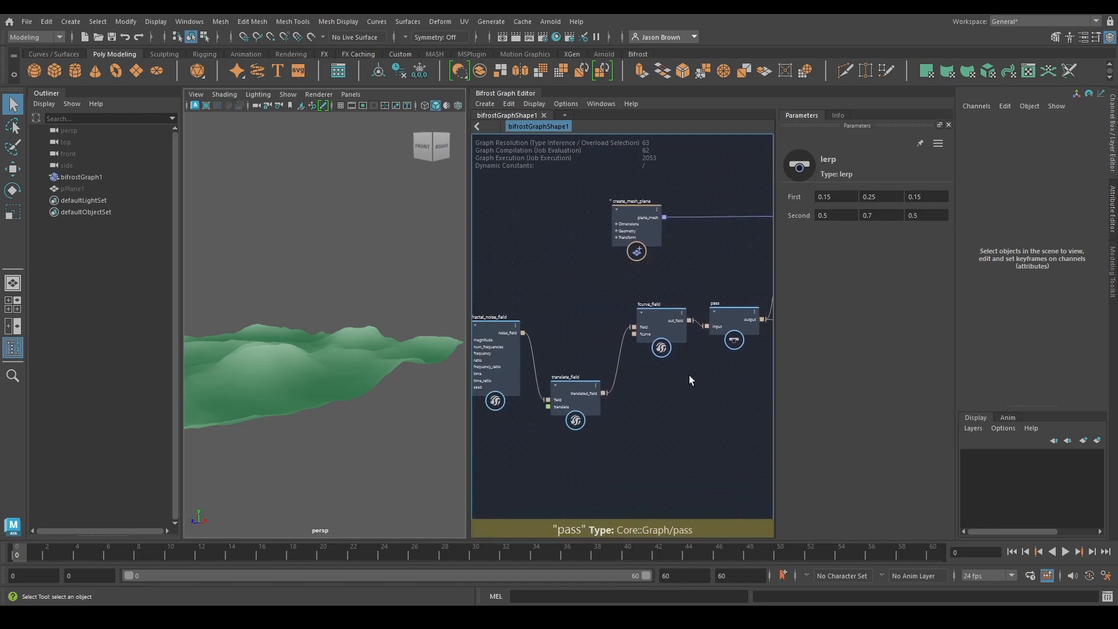
middle_click_drag(674, 382, 711, 386, "alt")
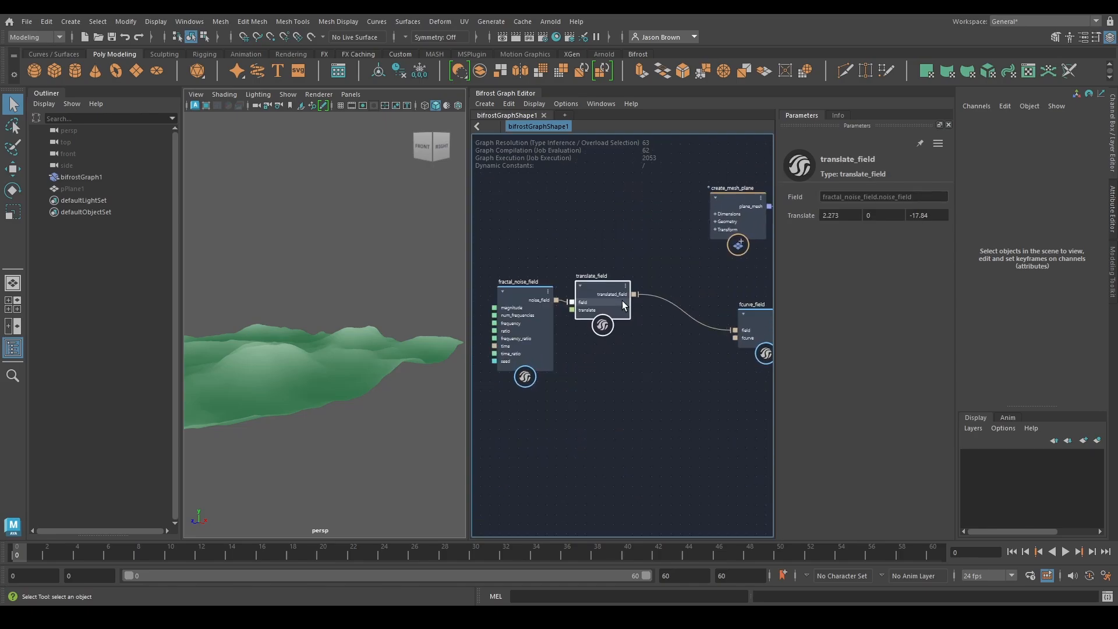
left_click_drag(622, 300, 624, 298)
mouse_move(660, 332)
middle_mouse_down("alt")
mouse_move(634, 329)
mouse_move(664, 326)
middle_mouse_up("alt")
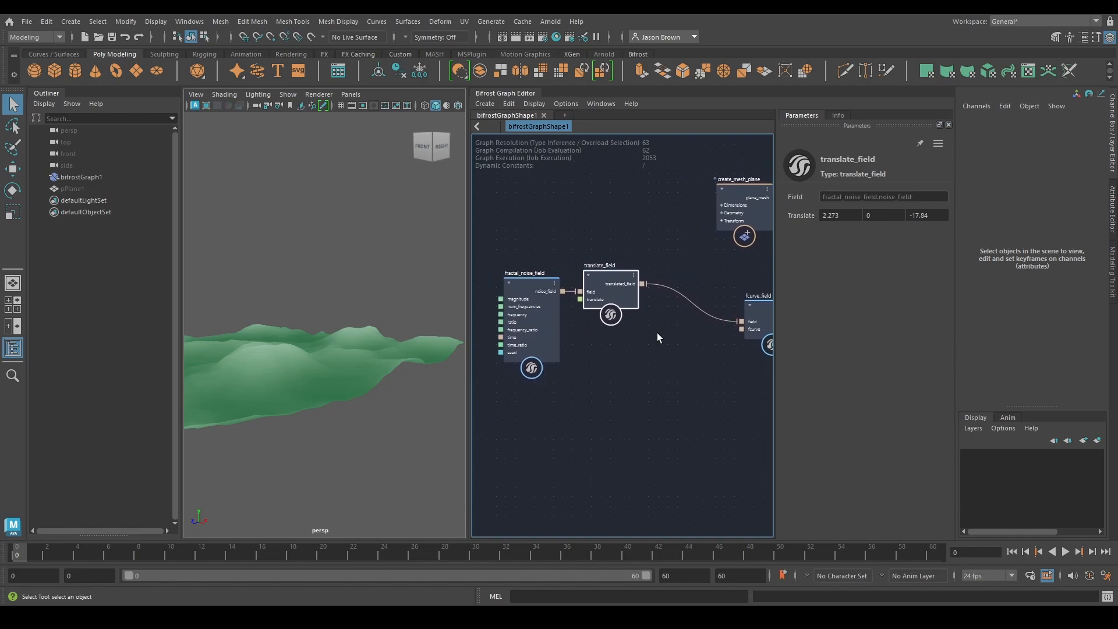
left_click_drag(657, 333, 490, 337)
left_click_drag(590, 294, 591, 282)
middle_click_drag(660, 350, 541, 331, "alt")
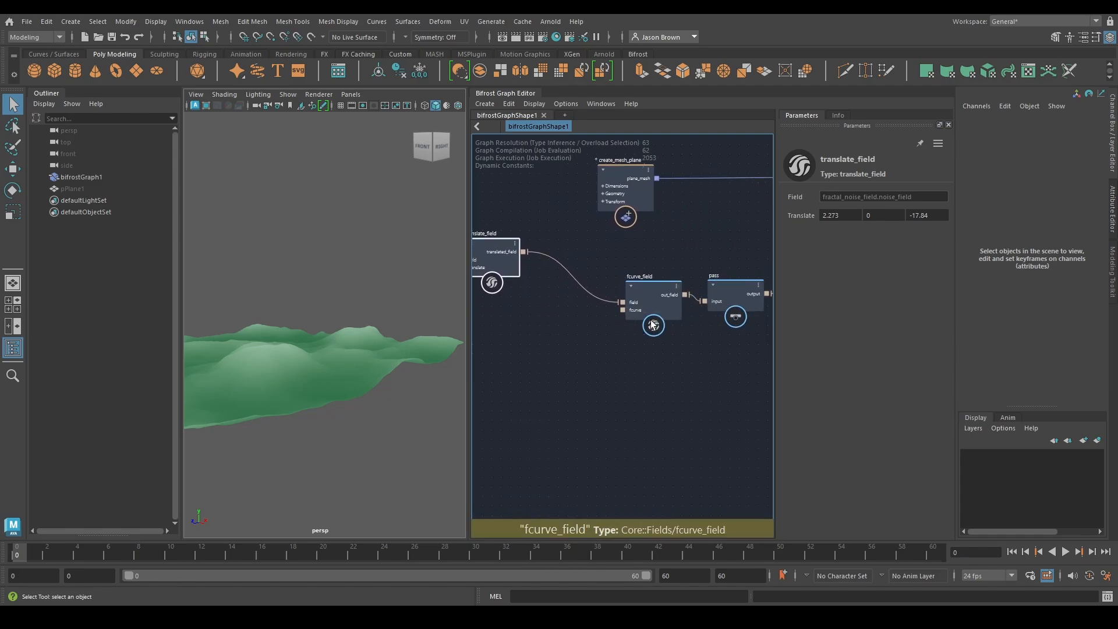
right_click(621, 310)
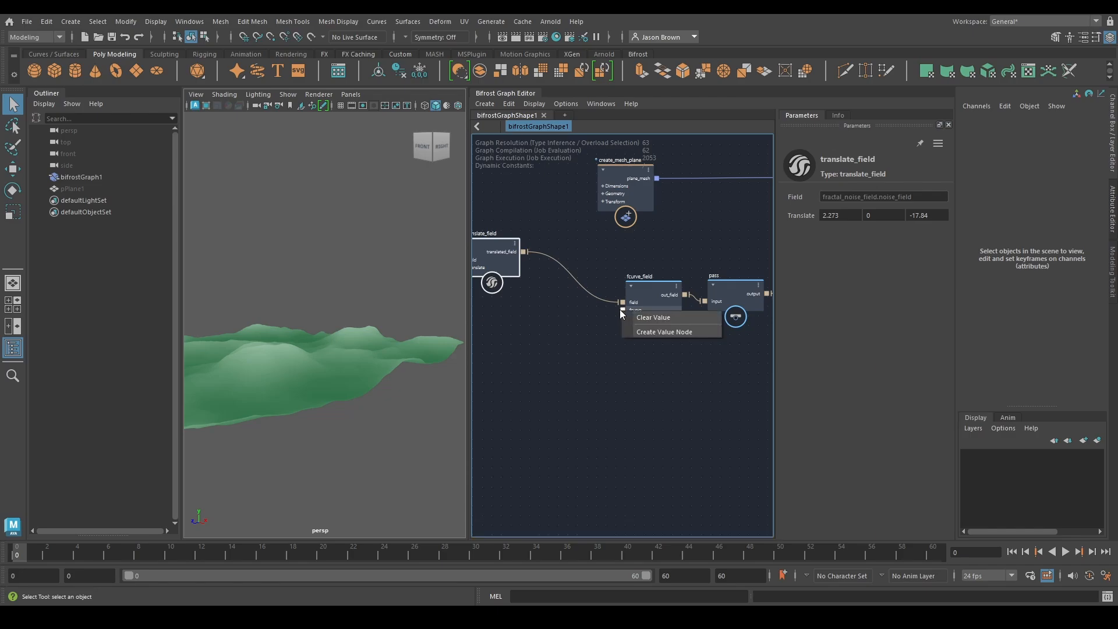
left_click(664, 333)
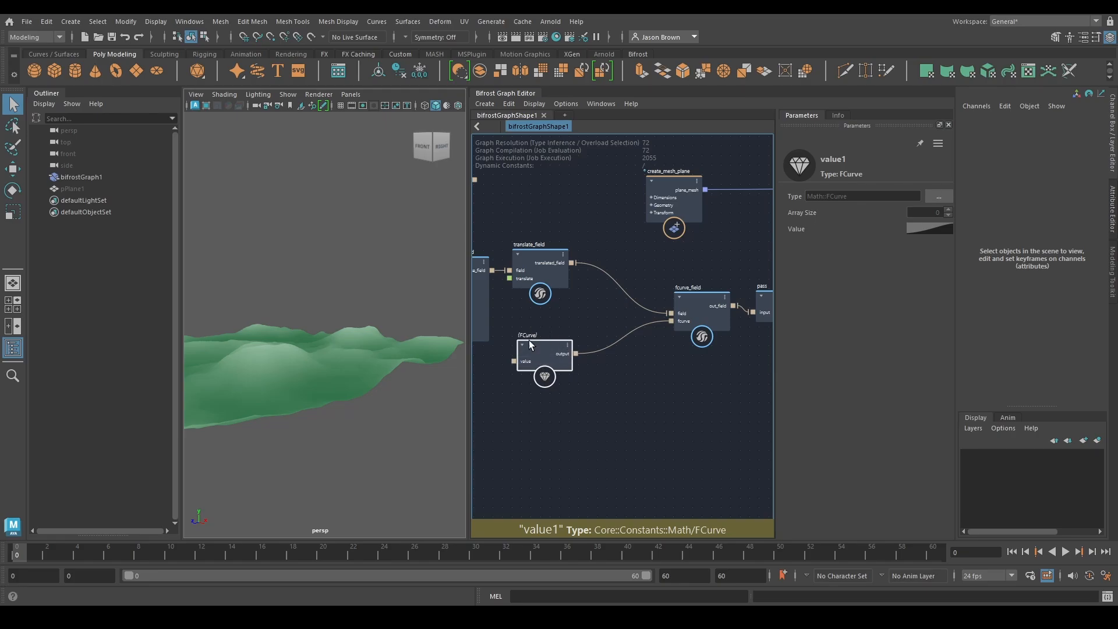
Inspect the new FCurve value node's curve, disconnect the node from fcurve_field and check fcurve_field's own curve
left_click(934, 230)
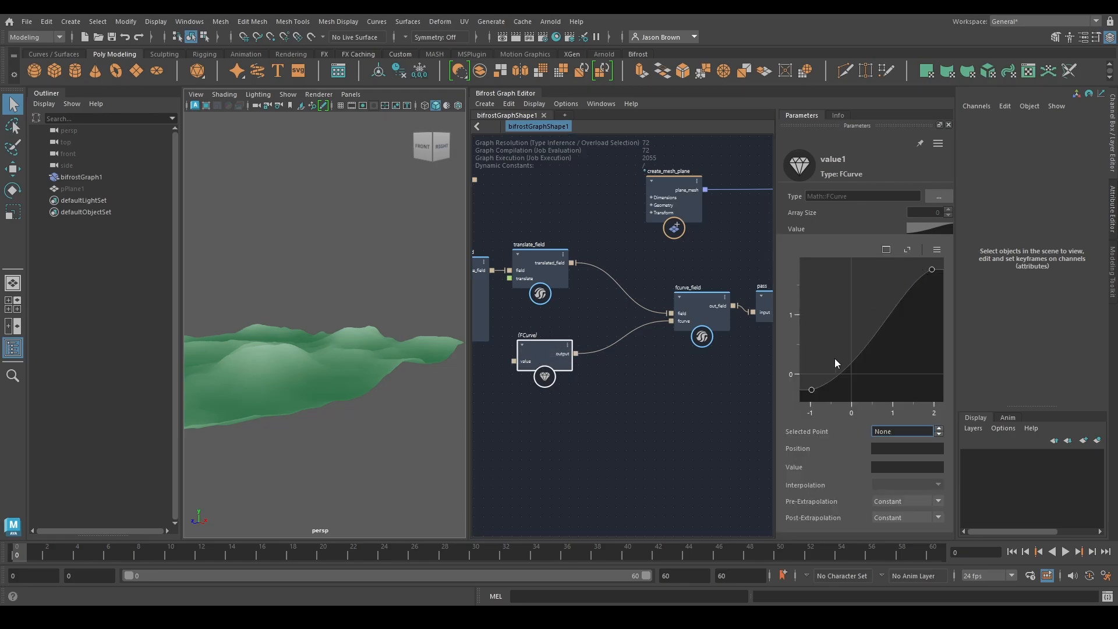
left_click(644, 374)
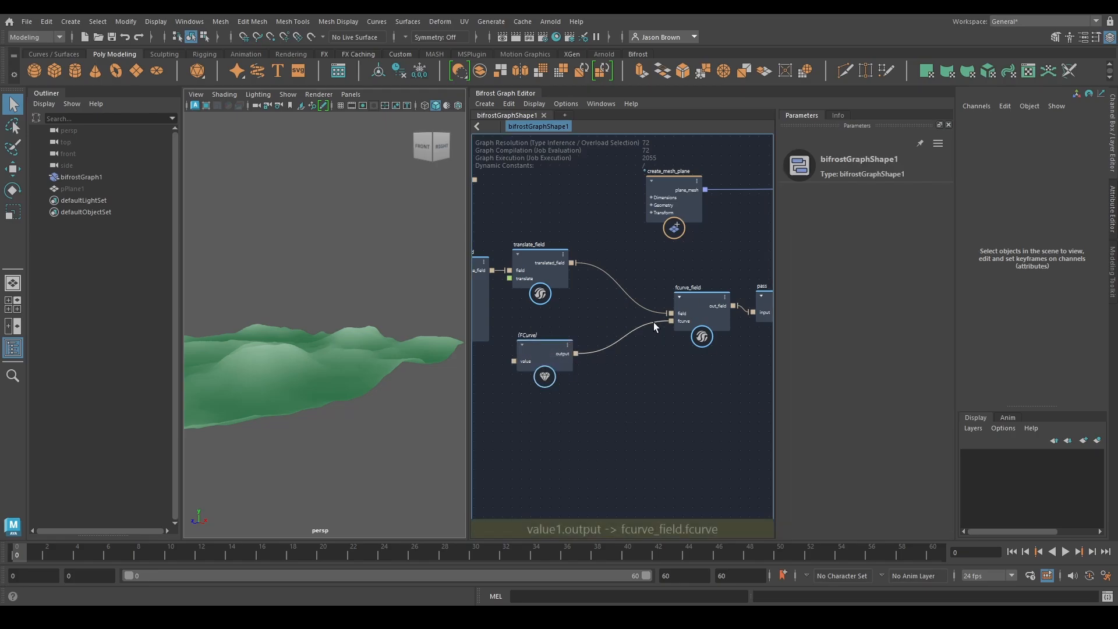
left_click_drag(654, 322, 602, 331)
left_click(703, 312)
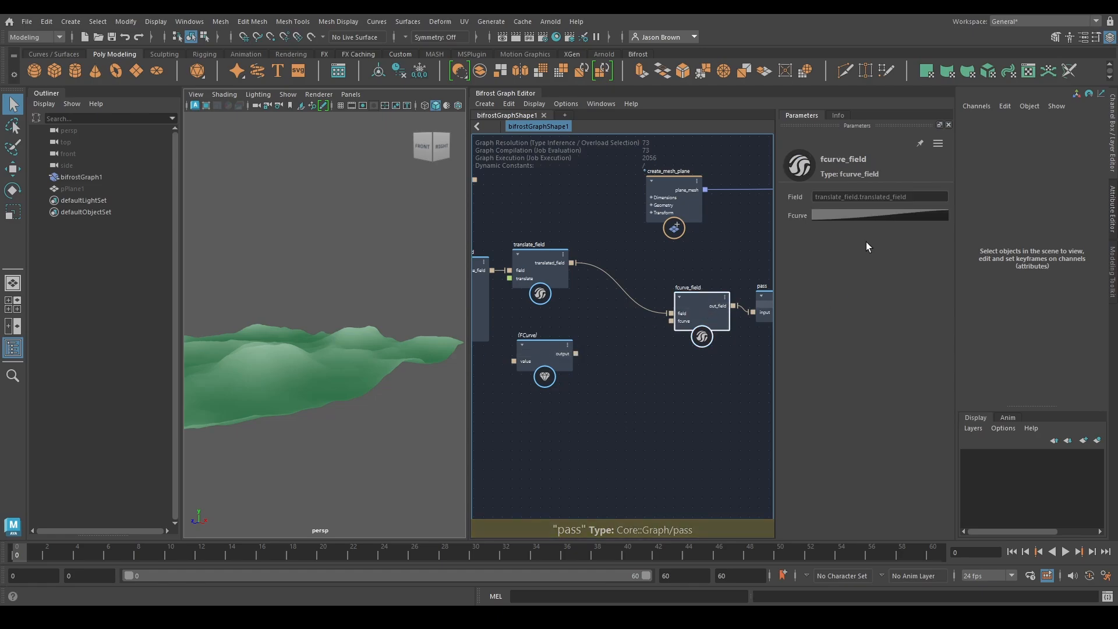
Duplicate the FCurve value node and place the copy directly below the original
left_click(537, 361)
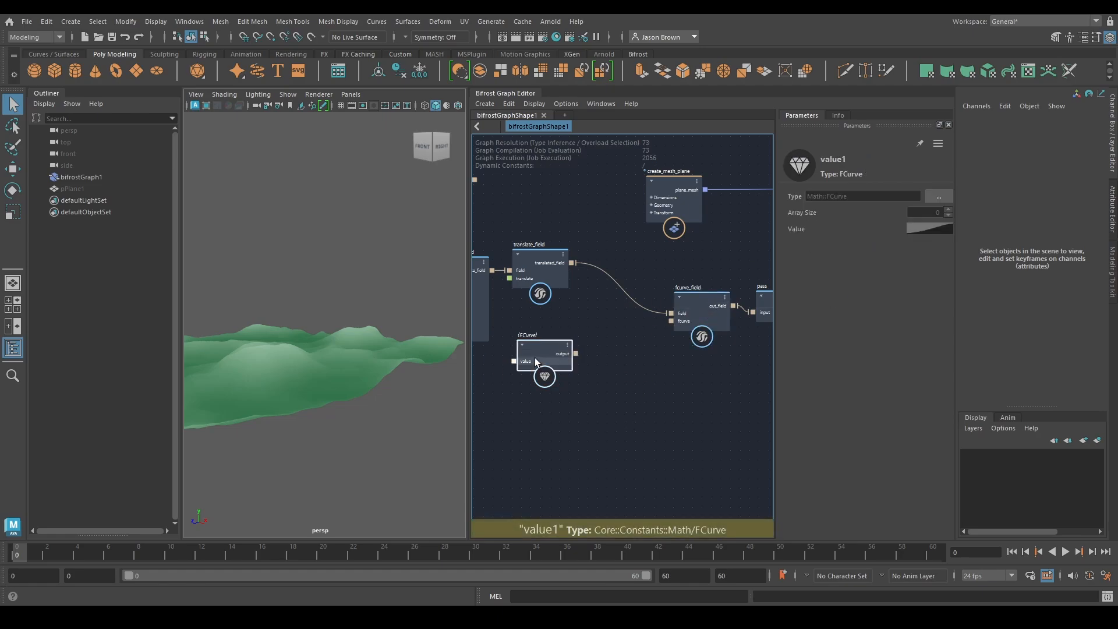
middle_click_drag(699, 393, 741, 389, "alt")
left_click_drag(580, 348, 577, 334)
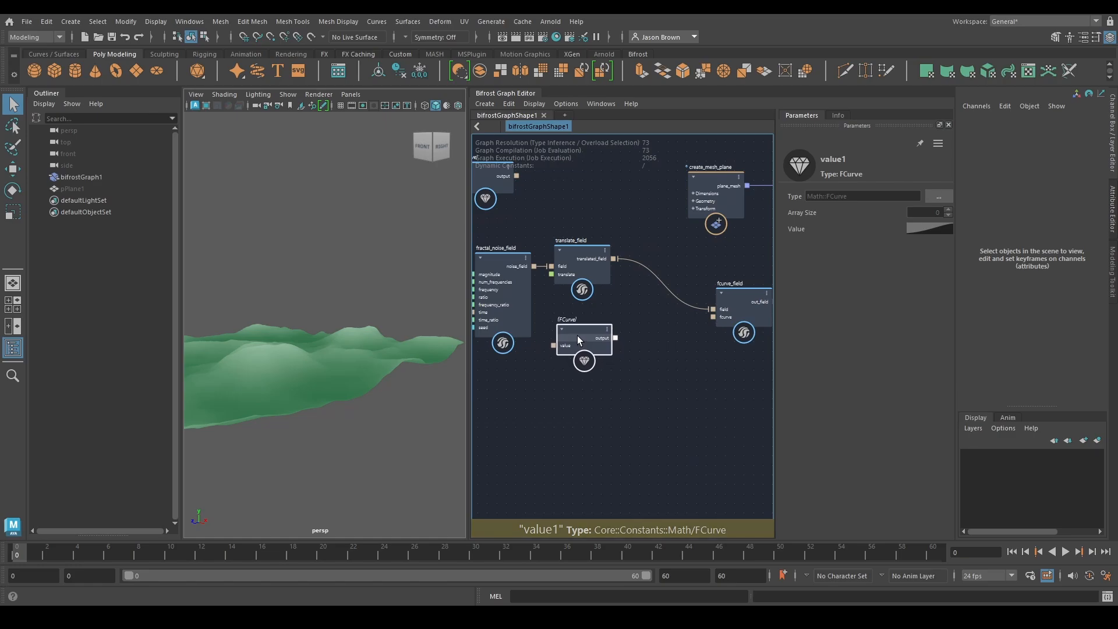
key("ctrl+d")
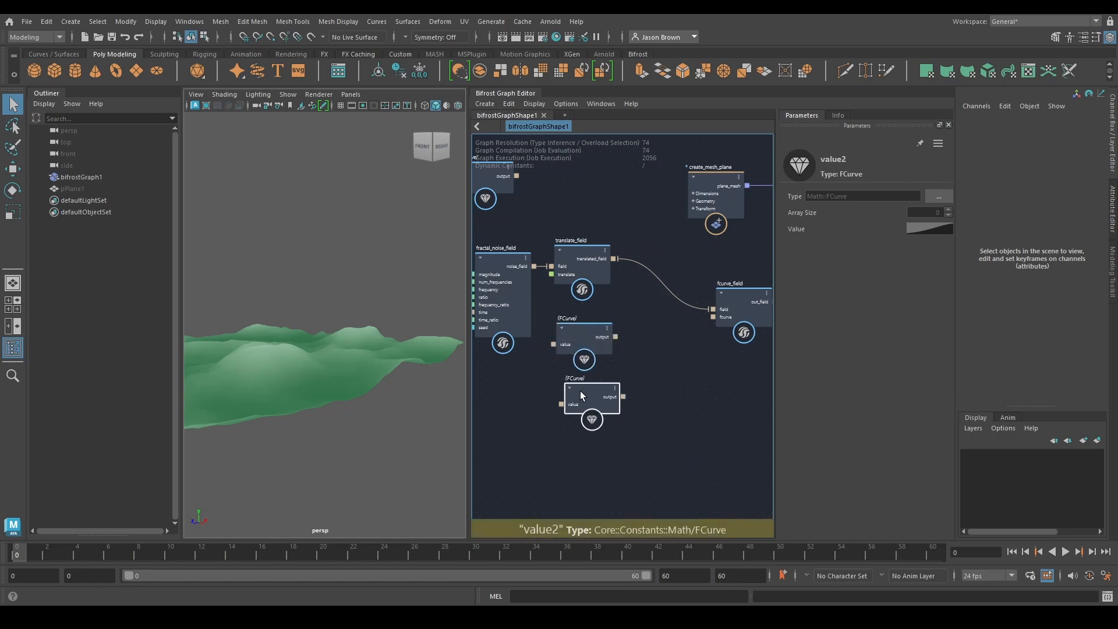
left_click_drag(579, 390, 571, 388)
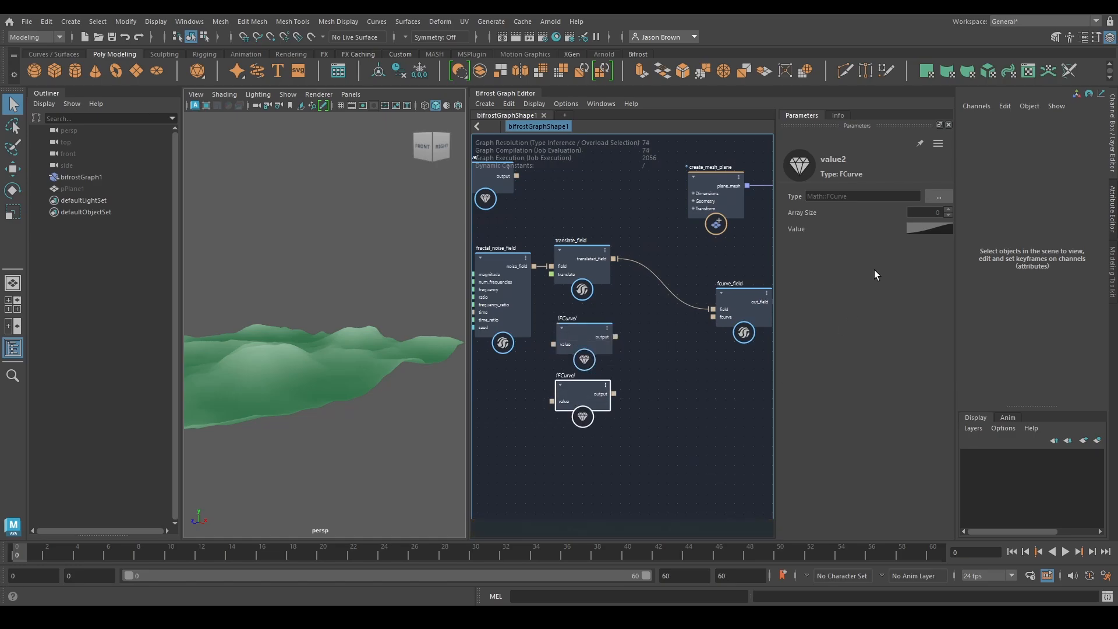
Set the end point of the duplicated FCurve node's curve to position 1 and value 1.75
left_click(927, 227)
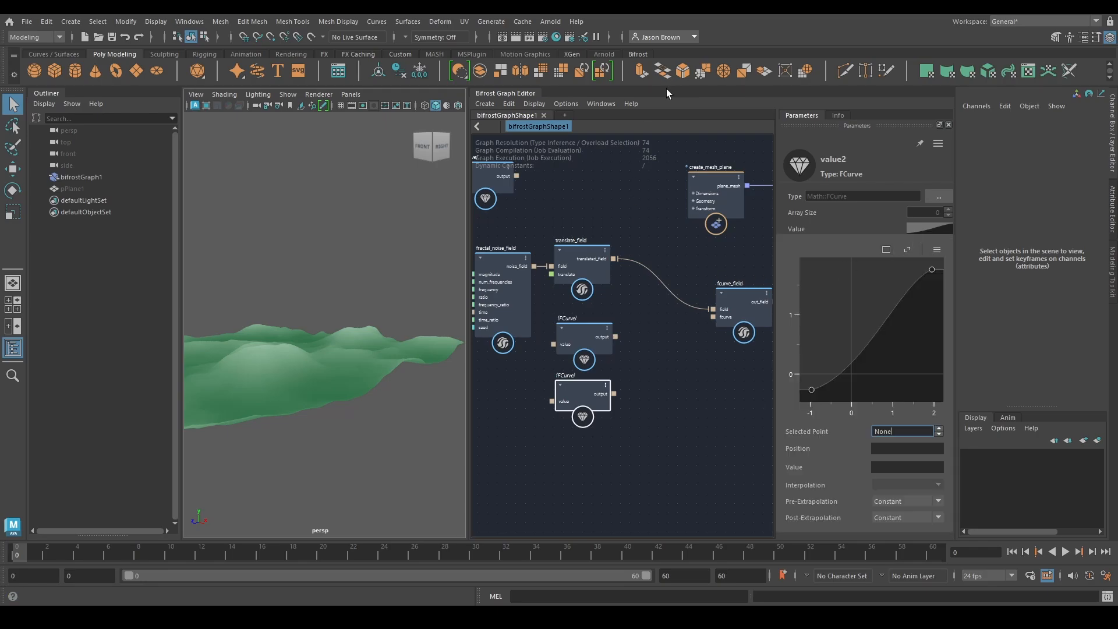
left_click(931, 270)
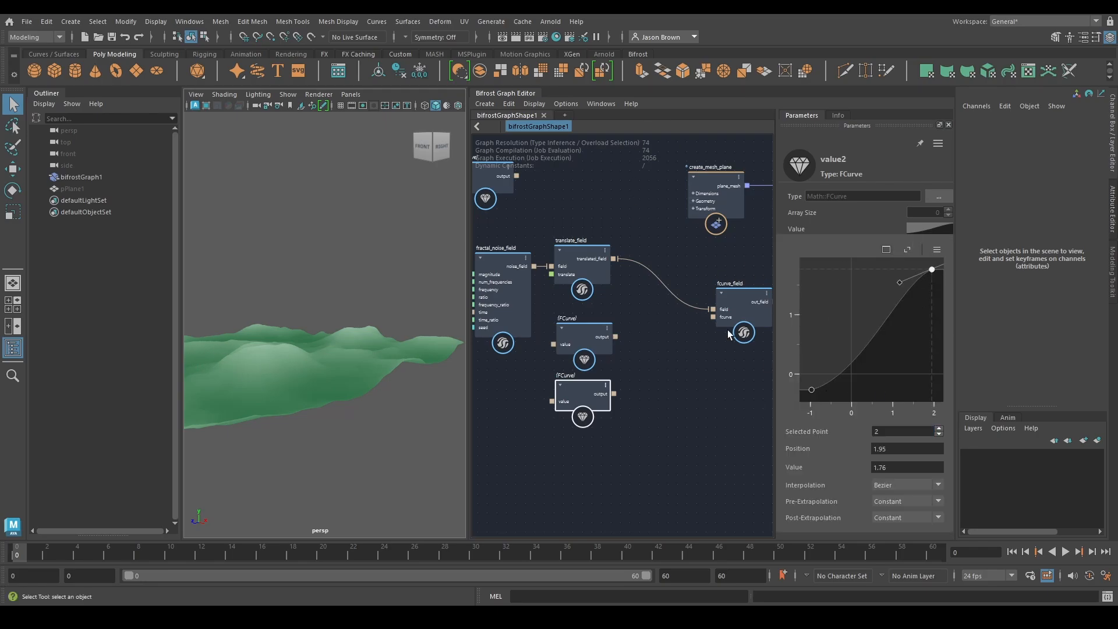
left_click(908, 468)
type("1")
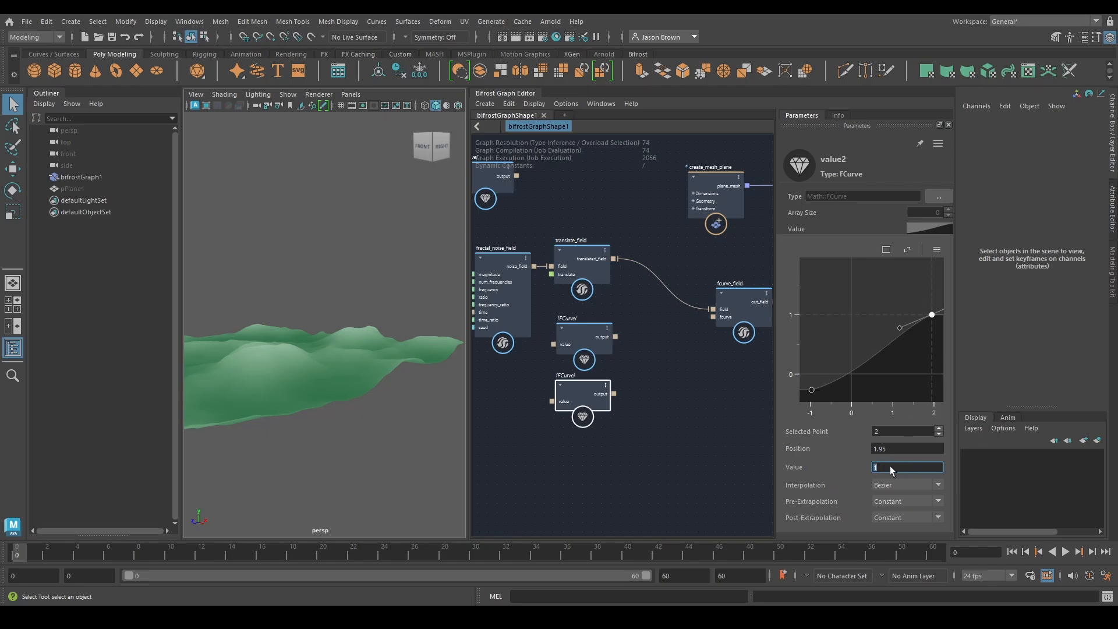
type(".75")
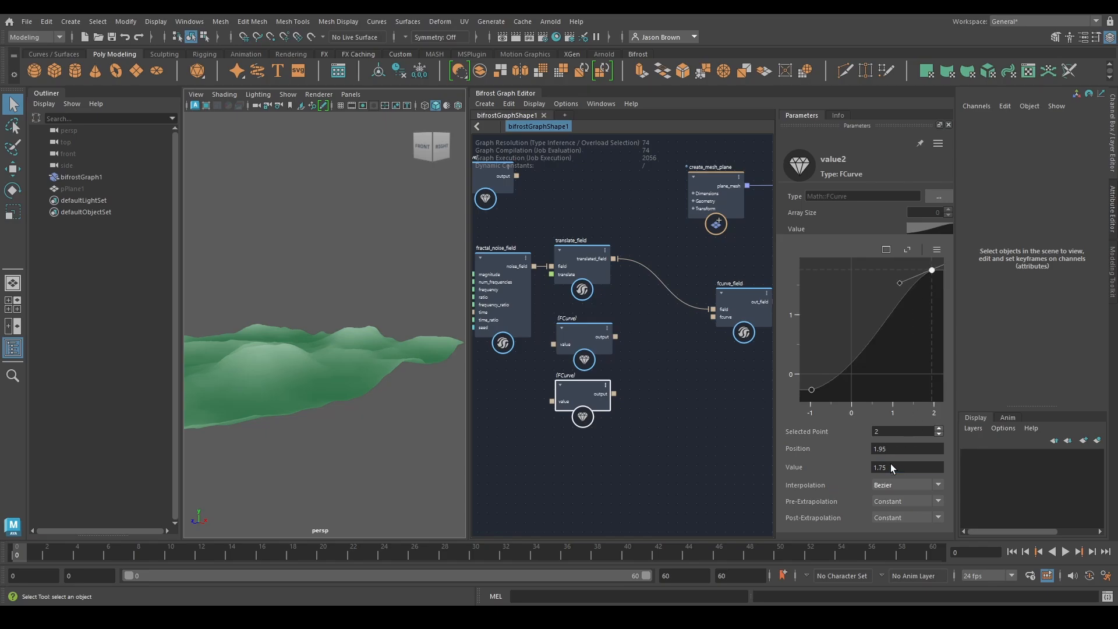
key("shift+Tab")
type("1")
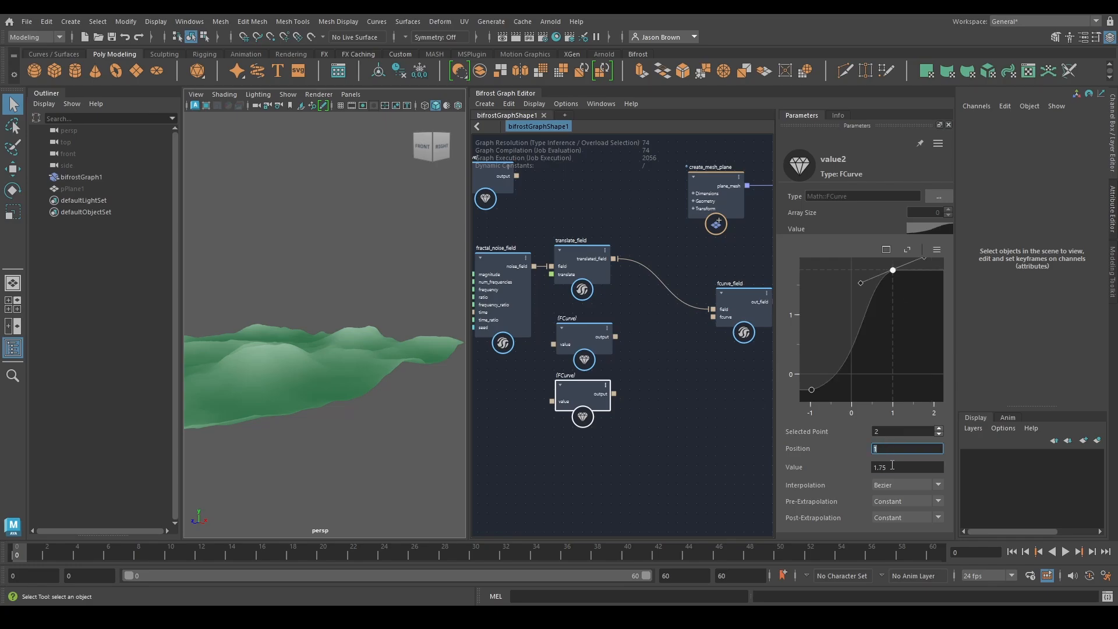
Connect the duplicated FCurve node's output to fcurve_field's fcurve input and inspect the terrain
left_click_drag(615, 394, 713, 316)
left_click_drag(269, 379, 245, 388, "alt")
middle_click_drag(245, 383, 327, 385, "alt")
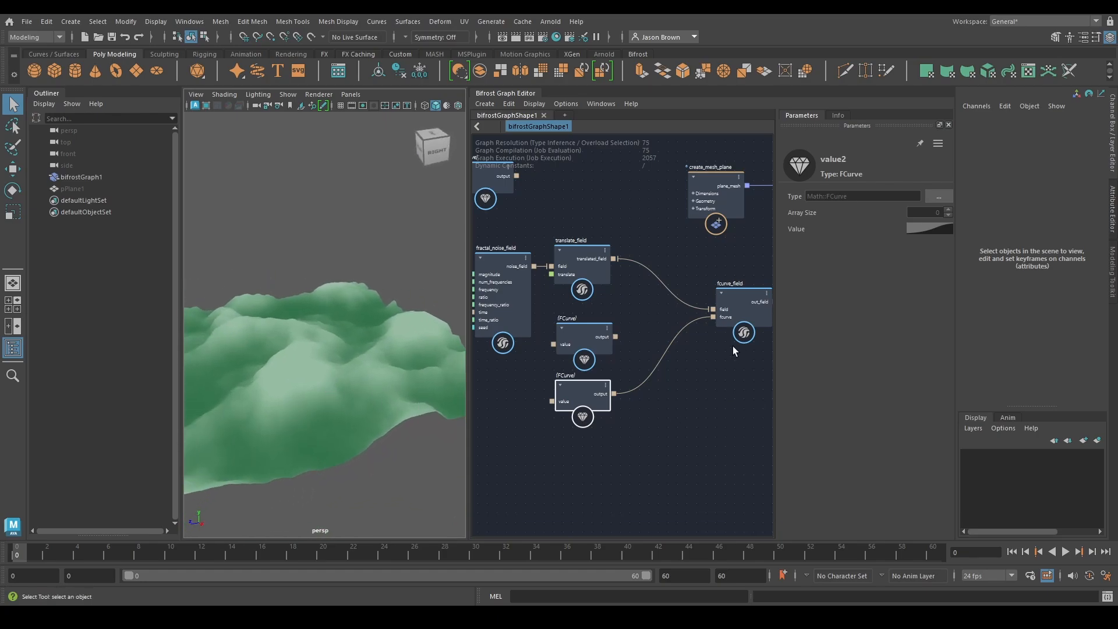
Add a middle point at about 0.37, 0.4 to the duplicated FCurve's curve and raise its start point to about -0.69, 1.58
left_click(578, 396)
left_click_drag(349, 440, 392, 424, "alt")
left_click(932, 227)
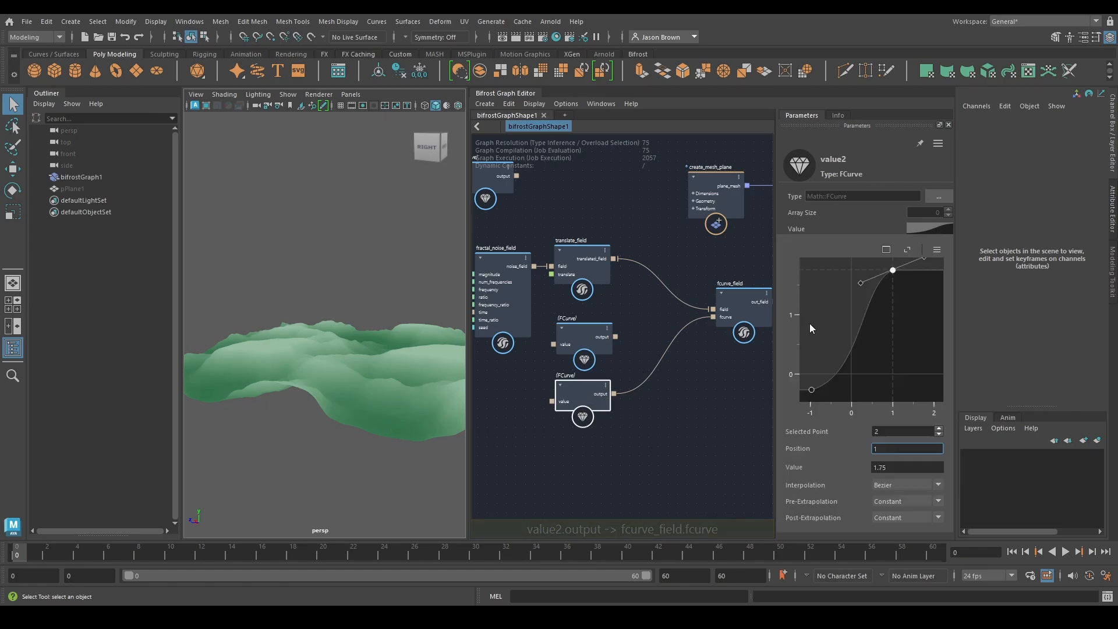
mouse_move(856, 341)
left_mouse_down()
mouse_move(859, 356)
mouse_move(847, 352)
mouse_move(867, 353)
left_mouse_up()
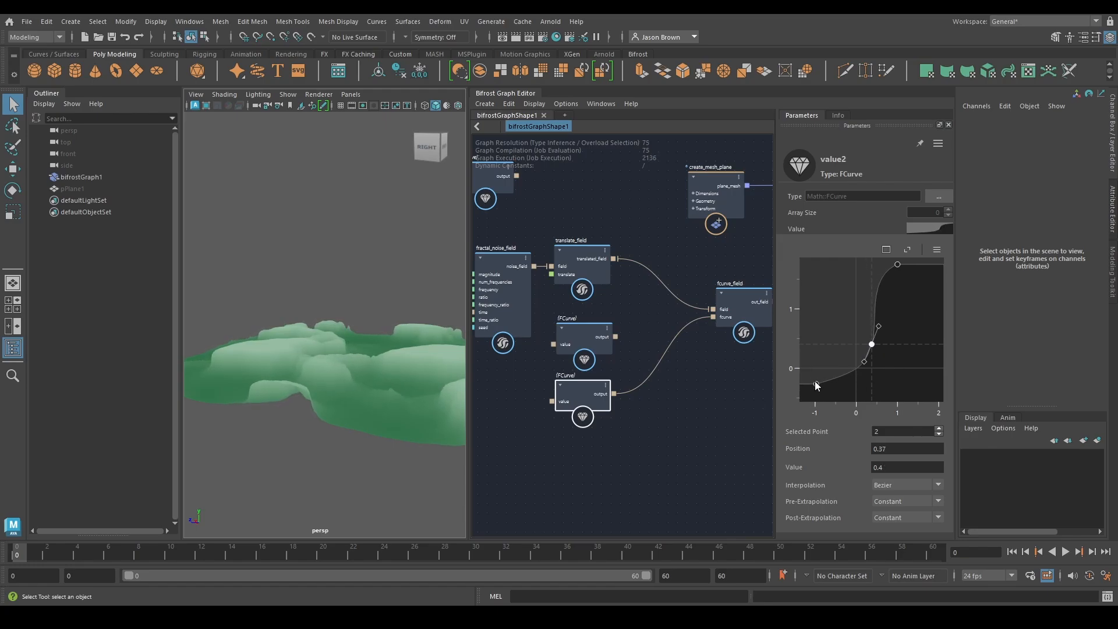
left_click_drag(815, 380, 827, 275)
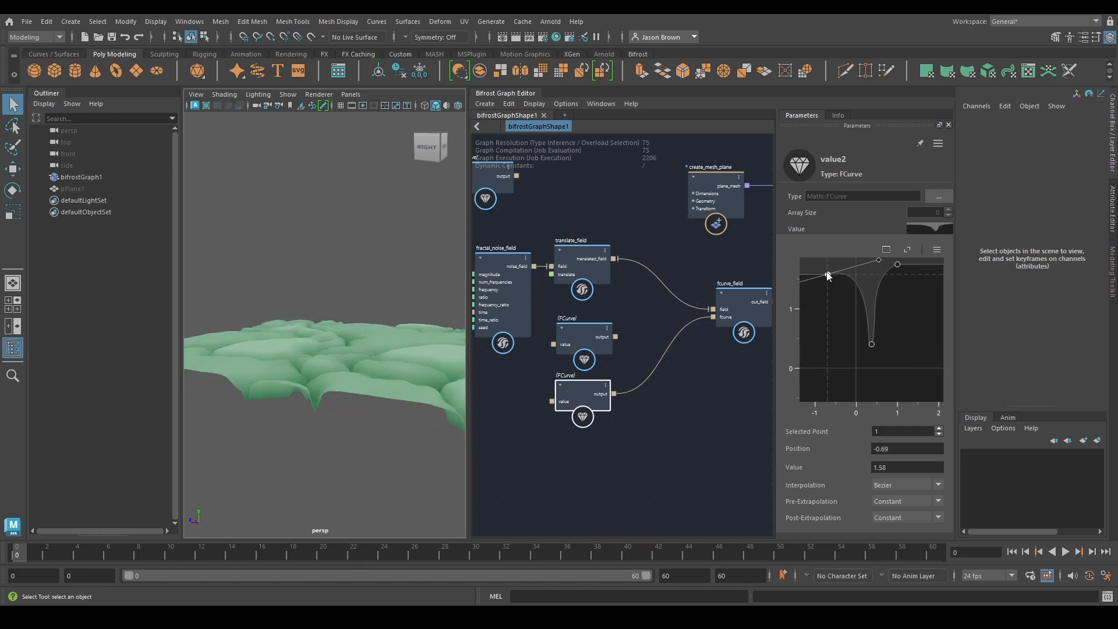
left_click_drag(404, 327, 312, 315, "alt")
Compare the terrain by connecting the first FCurve node to fcurve_field's fcurve input, and reconnect the second one
middle_click_drag(642, 410, 643, 400, "alt")
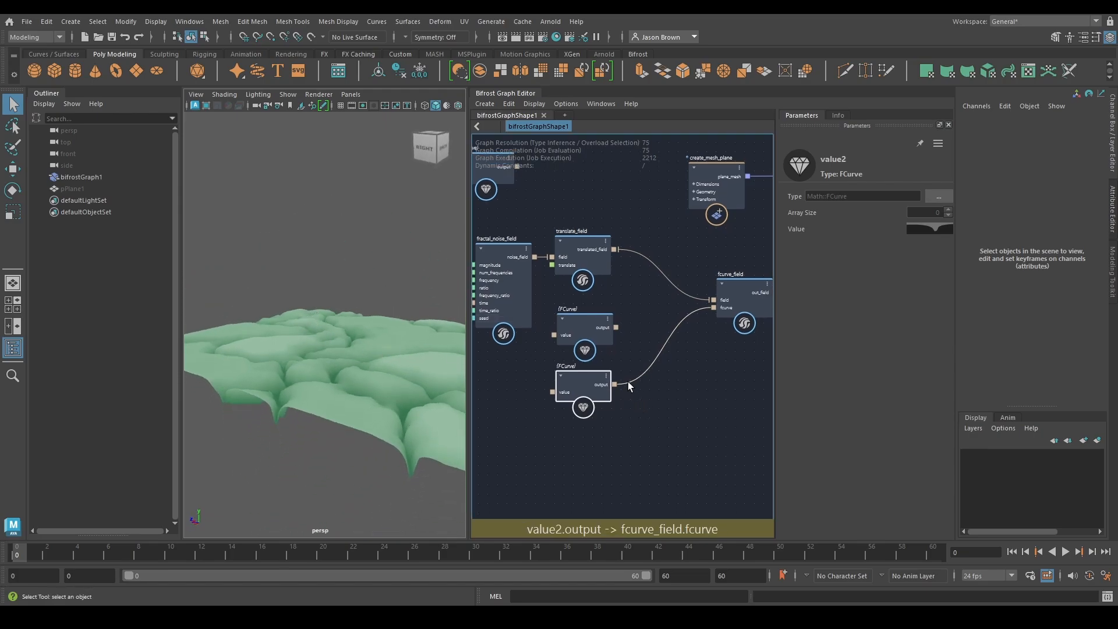
left_click_drag(628, 382, 615, 328)
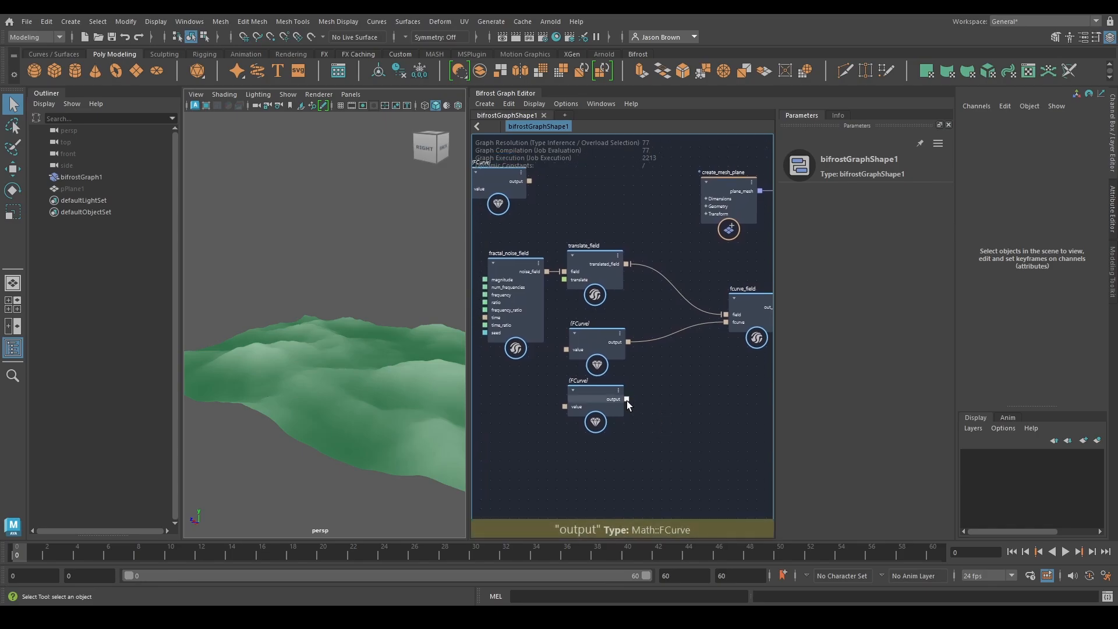
left_click_drag(627, 400, 726, 322)
middle_click_drag(629, 417, 691, 385, "alt")
Duplicate the second FCurve node, place the copy below it and apply the falling S-shaped preset curve to the copy
left_click(591, 345)
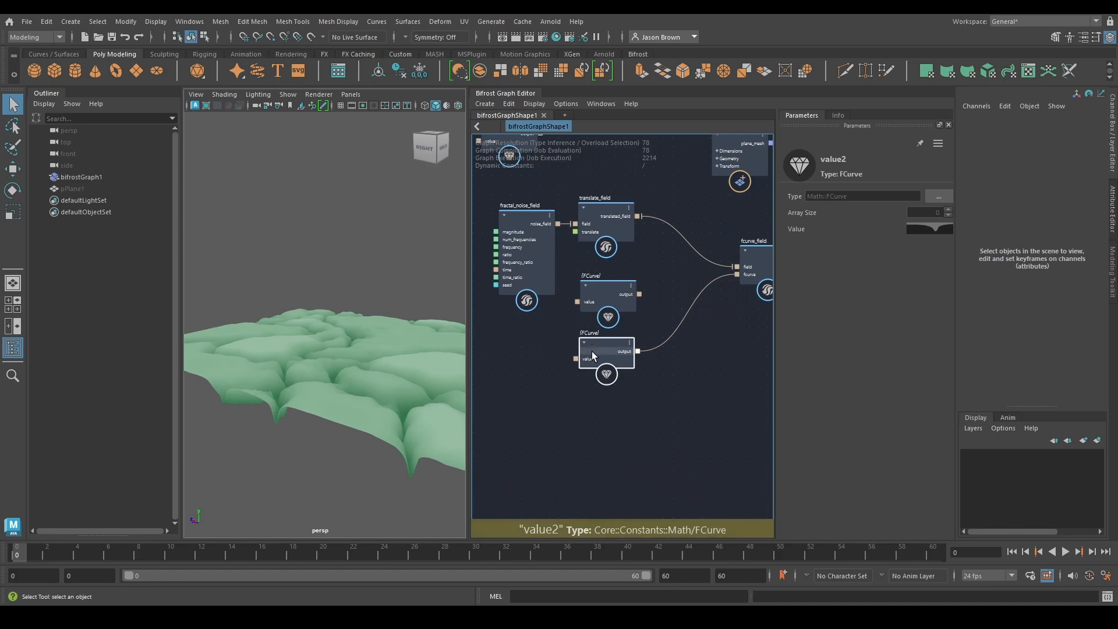
key("ctrl+d")
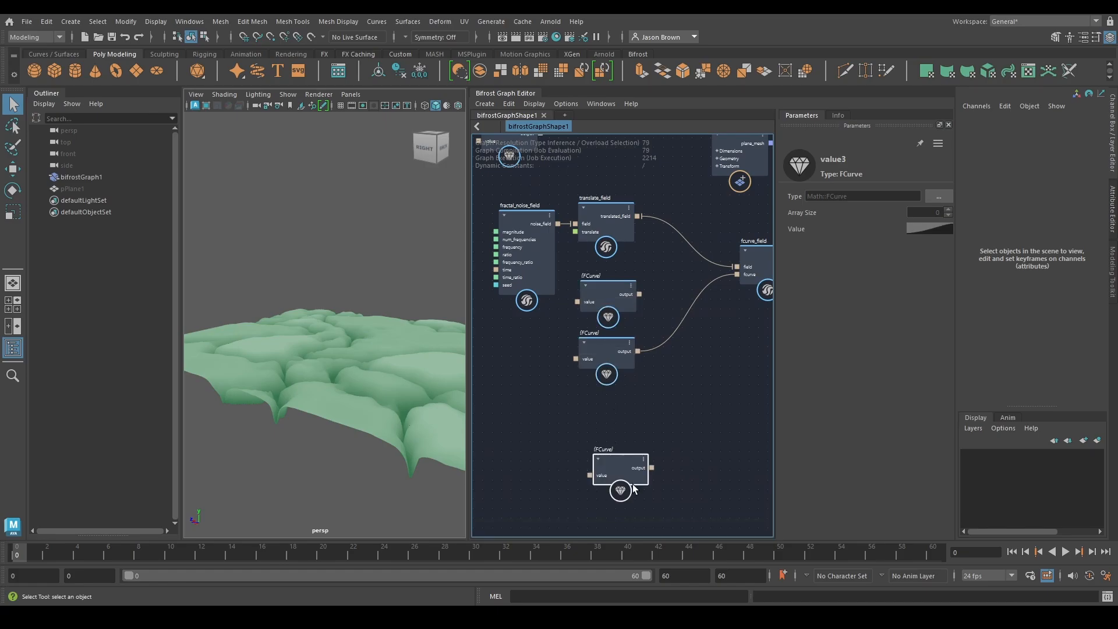
left_click_drag(619, 492, 611, 439)
left_click(925, 228)
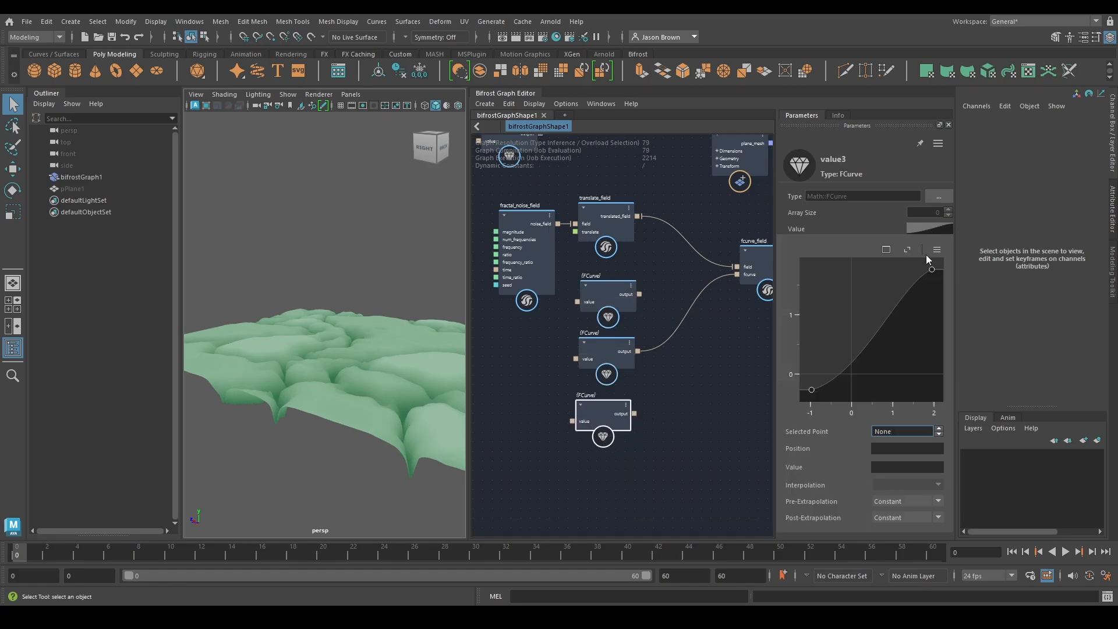
left_click(936, 250)
mouse_move(977, 273)
left_click(1074, 321)
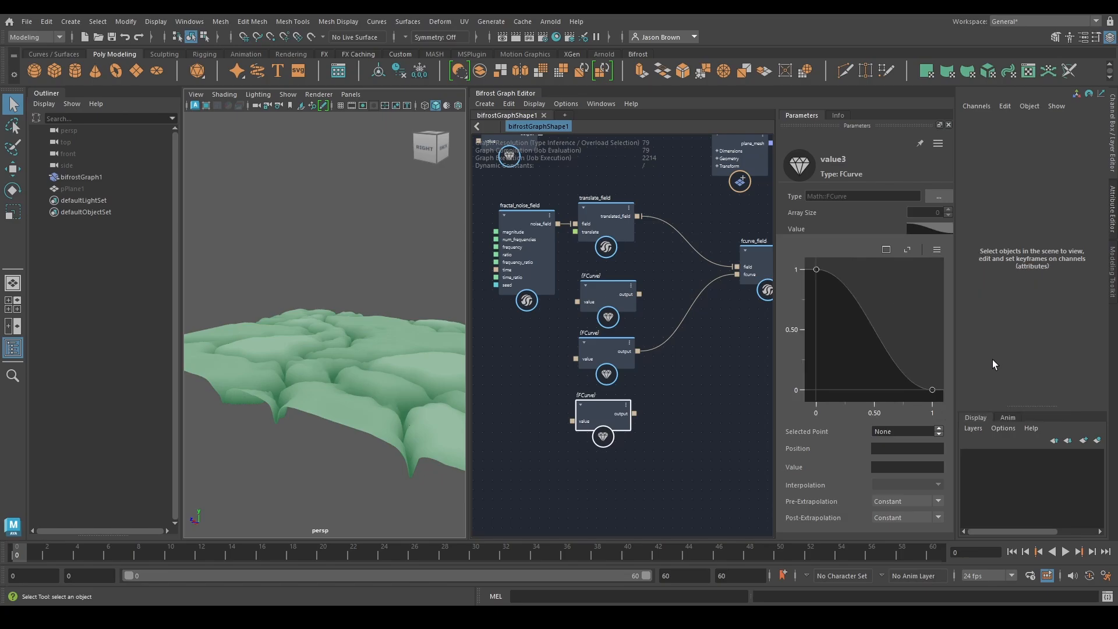
Connect the third FCurve node to fcurve_field's fcurve input and compare the terrain against the first FCurve node's result
left_click_drag(634, 413, 738, 282)
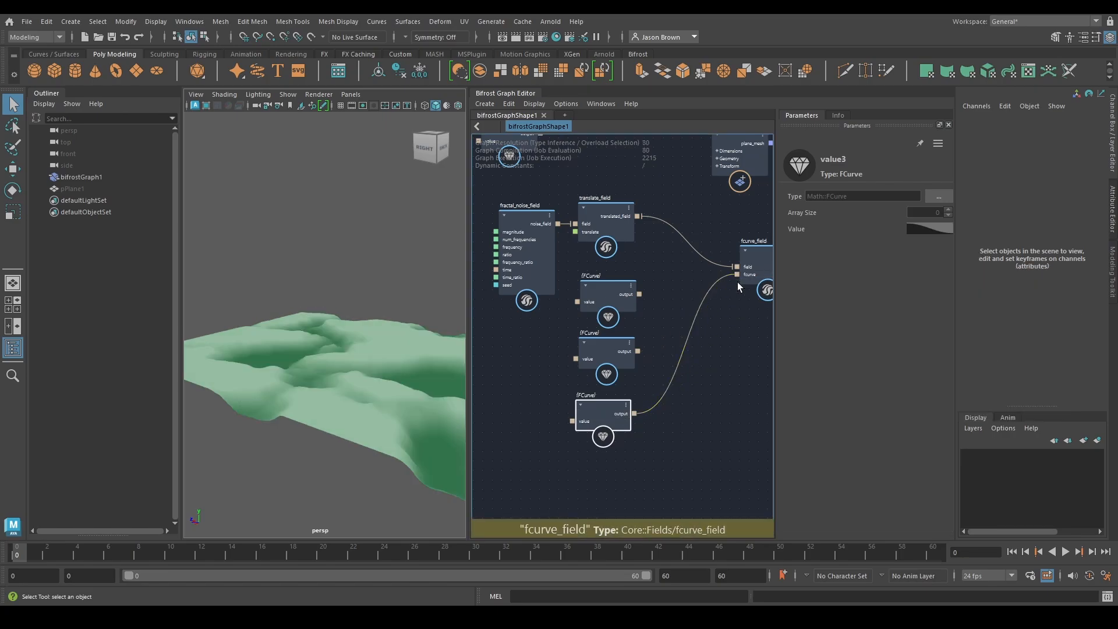
left_click_drag(449, 381, 386, 369, "alt")
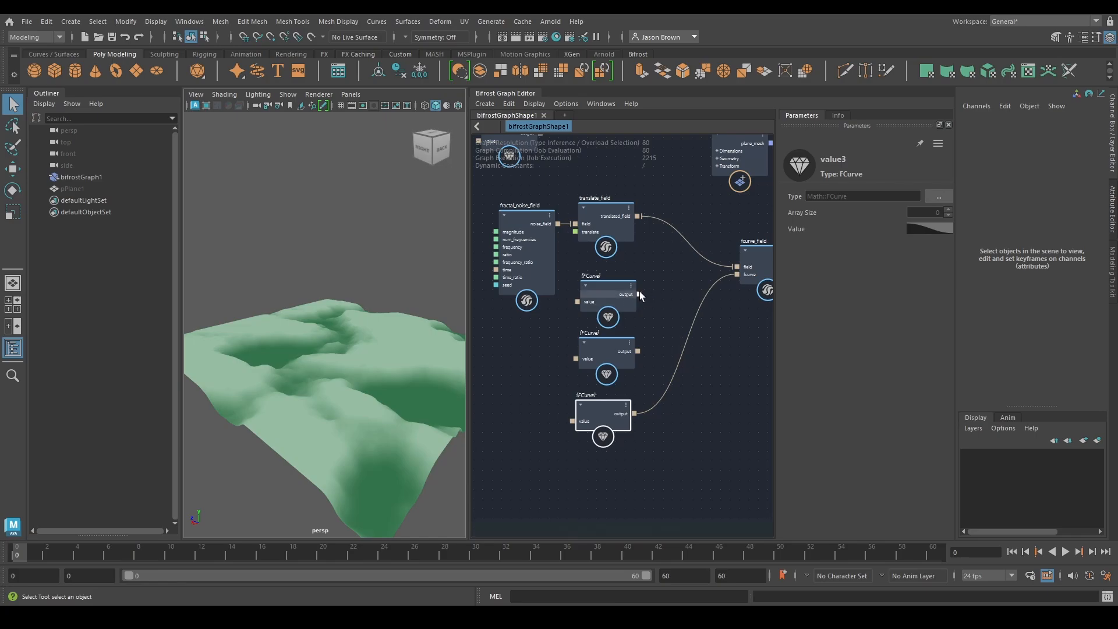
left_click_drag(639, 293, 748, 272)
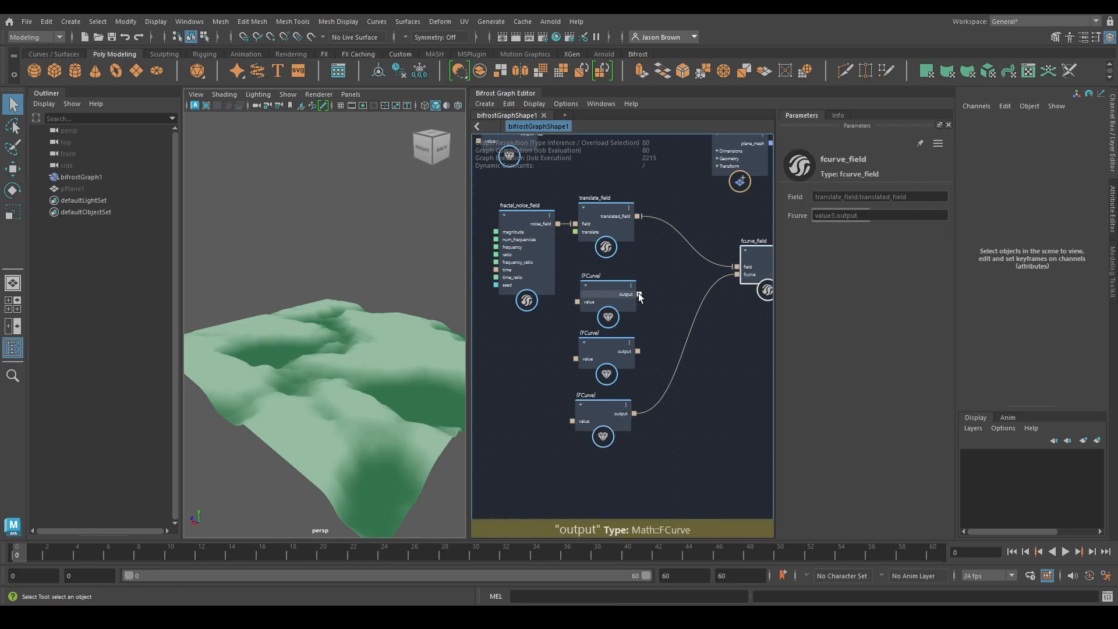
left_click_drag(639, 294, 737, 274)
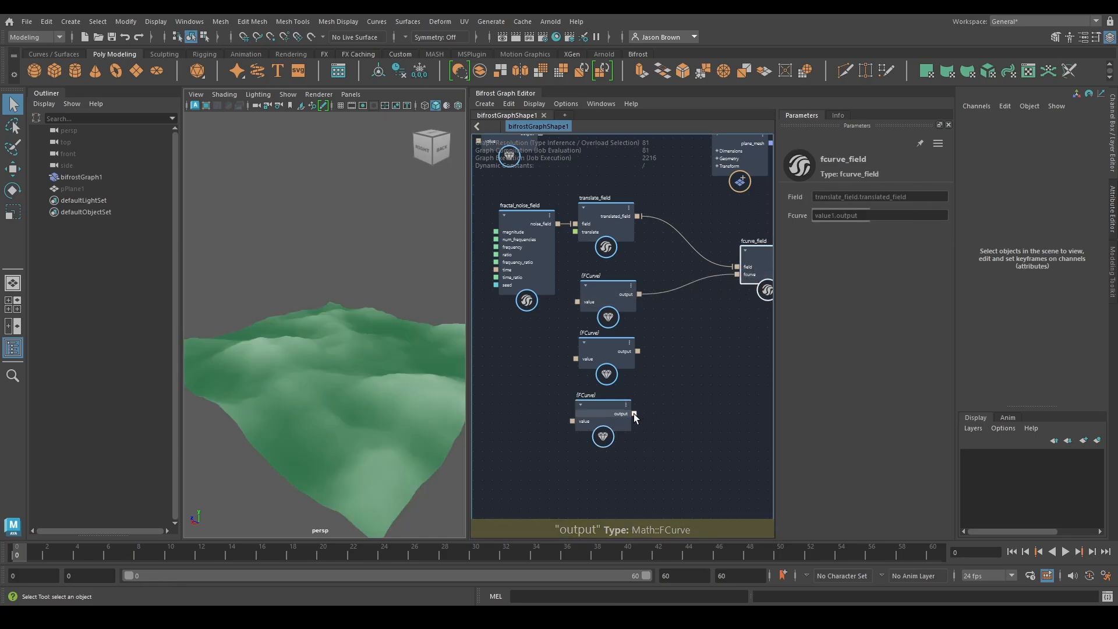
left_click_drag(634, 414, 738, 274)
left_click_drag(406, 402, 413, 364, "alt")
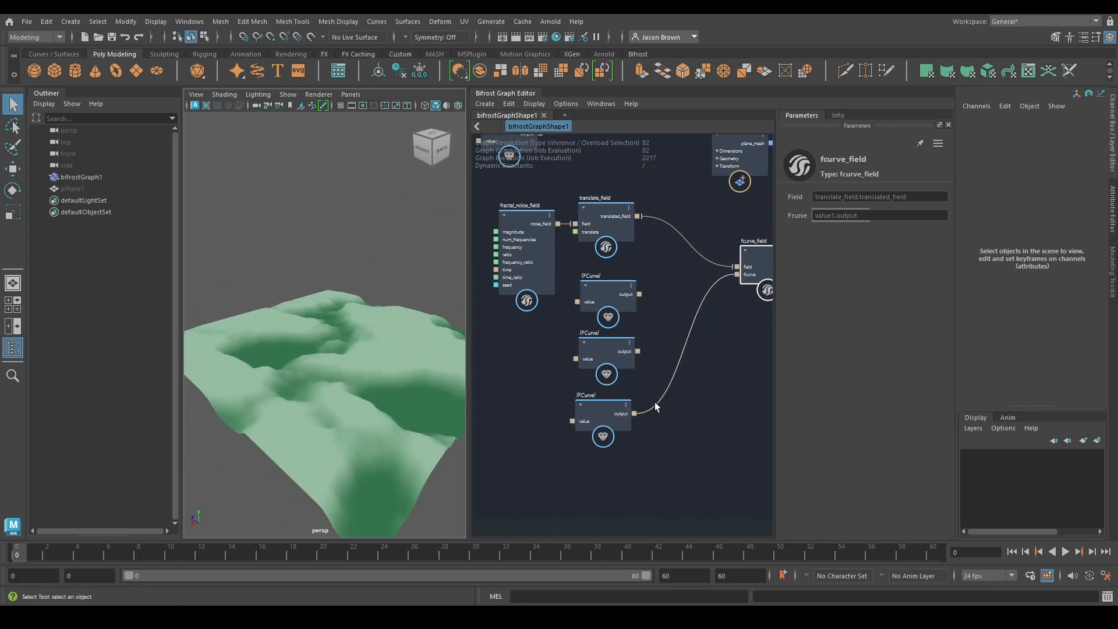
Move fractal_noise_field and translate_field upward together and space the three FCurve nodes evenly in a column below them
middle_click_drag(651, 402, 697, 397, "alt")
left_click_drag(511, 182, 660, 205)
middle_click_drag(662, 222, 676, 290, "alt")
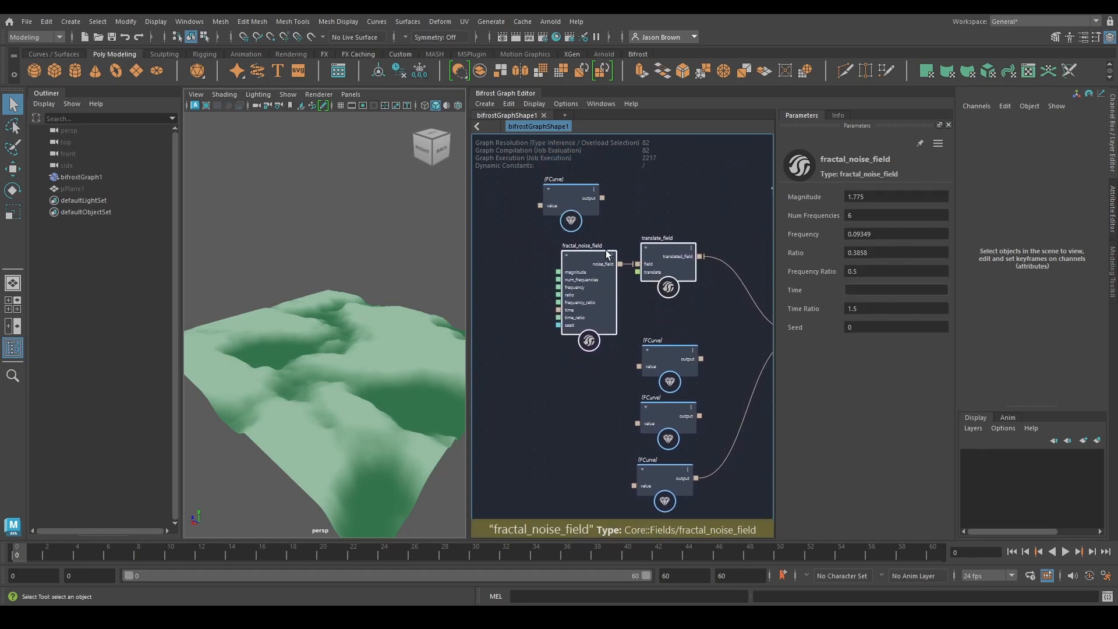
left_click_drag(566, 210, 589, 181)
middle_click_drag(678, 288, 650, 220, "alt")
middle_click_drag(703, 389, 662, 367, "alt")
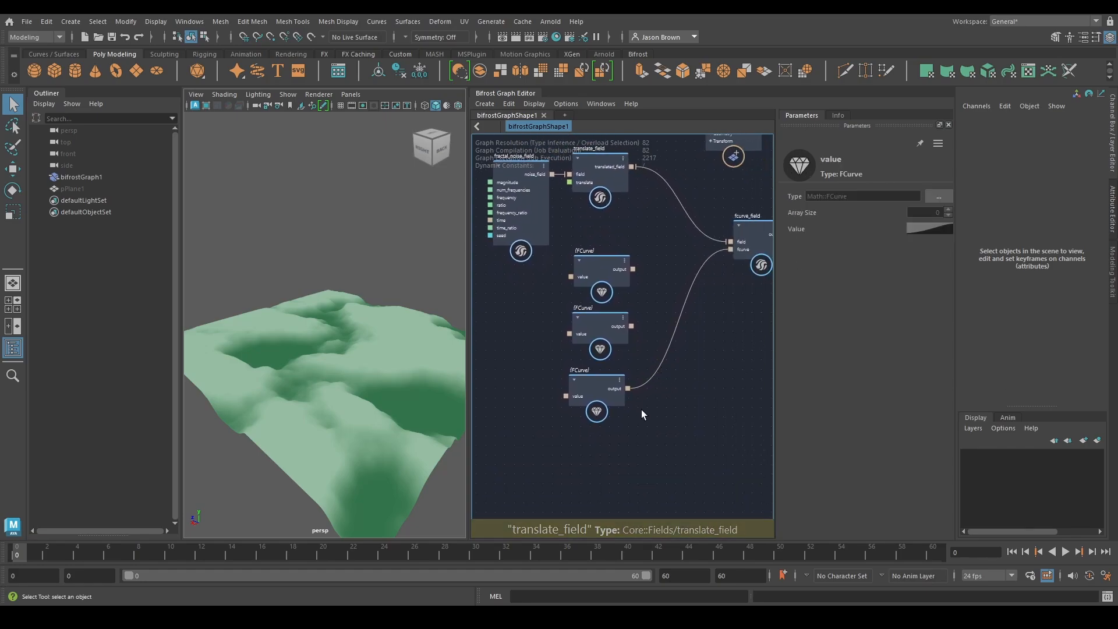
left_click_drag(595, 386, 601, 417)
left_click_drag(596, 326, 599, 366)
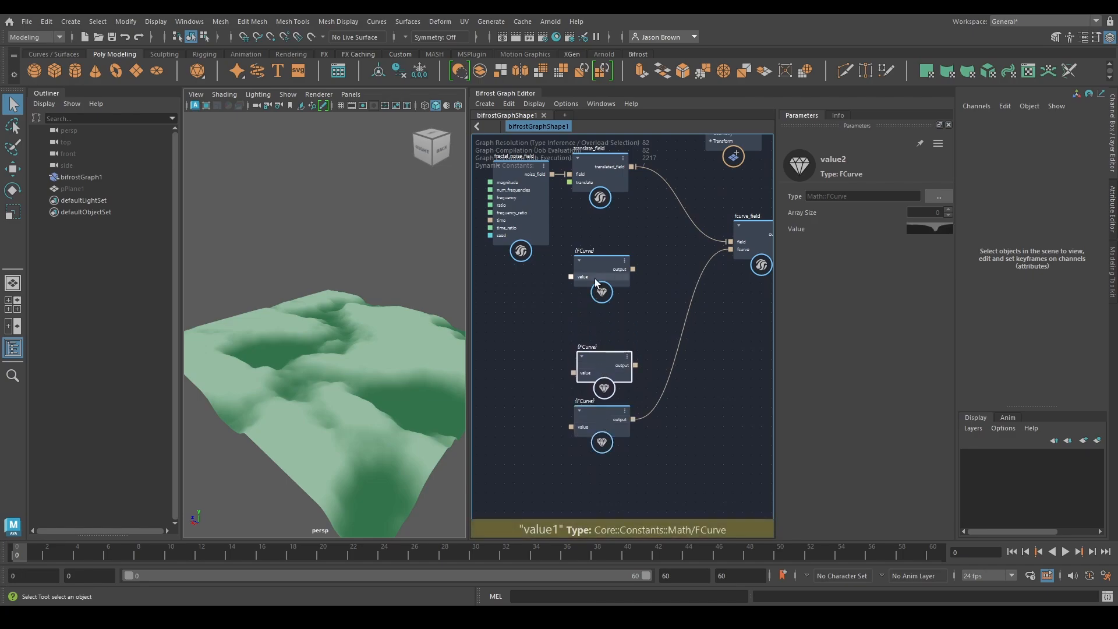
mouse_move(596, 278)
left_mouse_down()
mouse_move(600, 322)
mouse_move(592, 292)
left_mouse_up()
left_click_drag(594, 362, 593, 355)
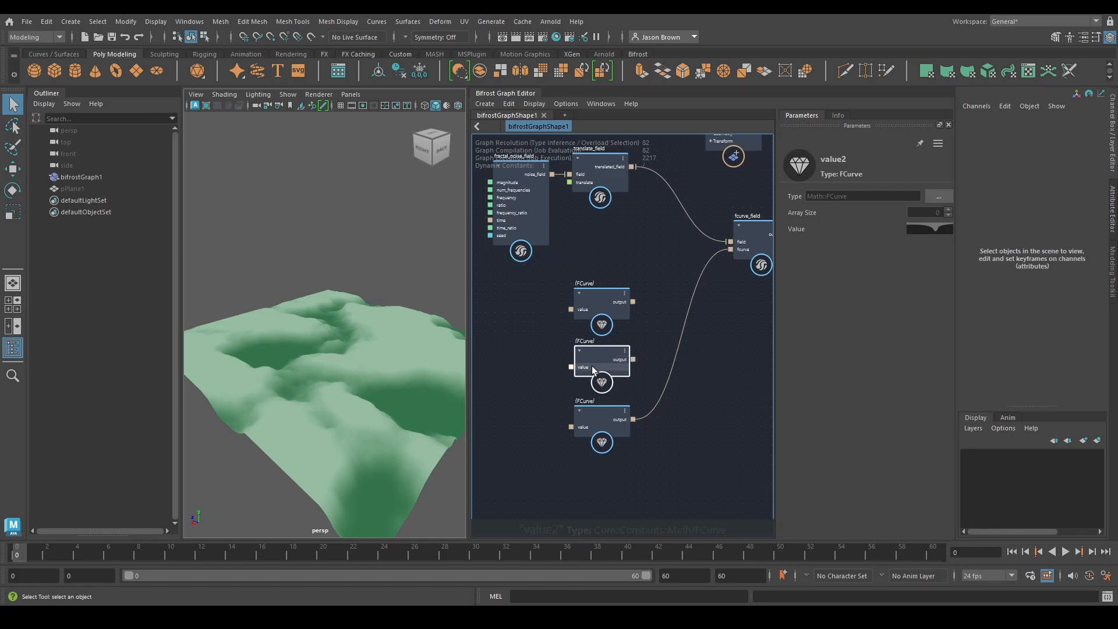
left_click(593, 414)
Disconnect the third FCurve node from fcurve_field and move all three FCurve nodes under fractal_noise_field
middle_click_drag(688, 399, 637, 404, "alt")
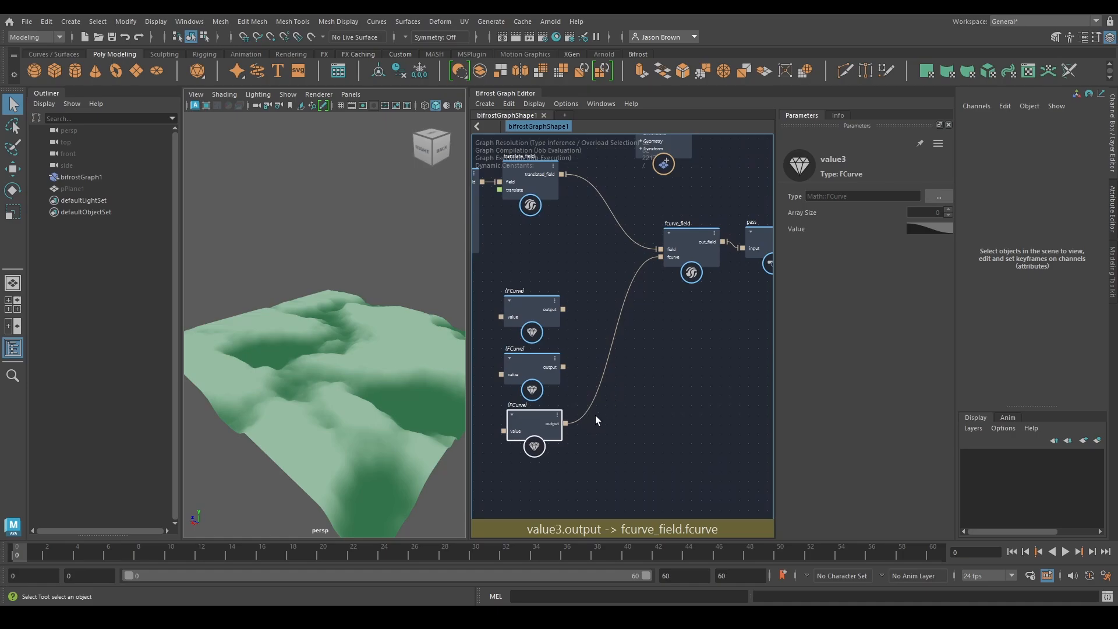
left_click_drag(590, 400, 606, 389, "ctrl+alt+shift")
middle_click_drag(612, 381, 659, 365, "alt+shift")
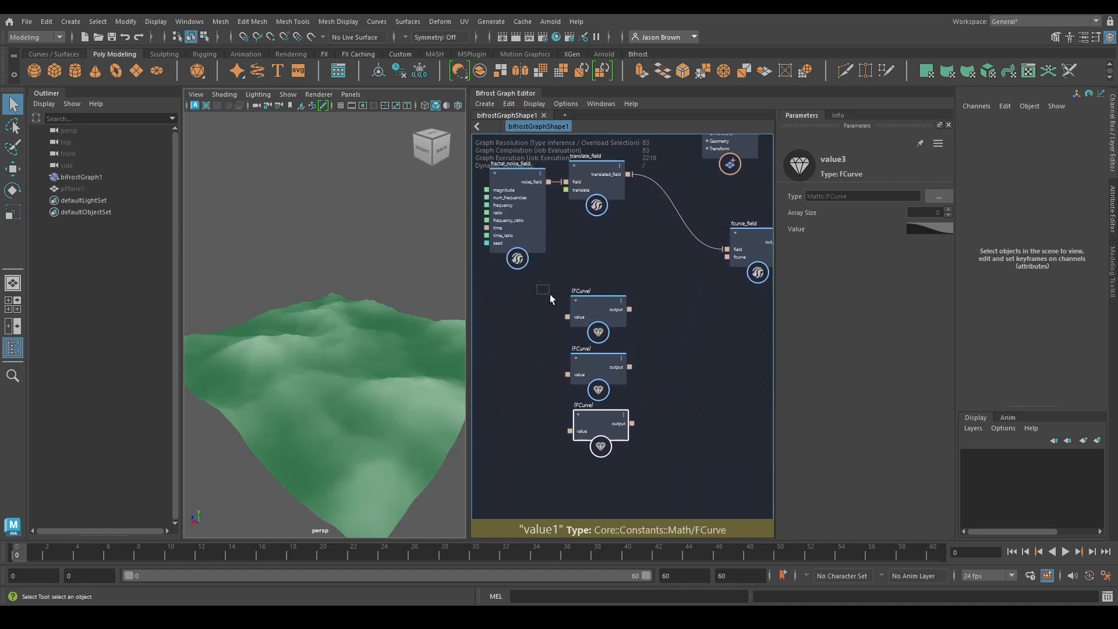
left_click_drag(549, 294, 520, 417)
scroll(626, 410, "up", 2)
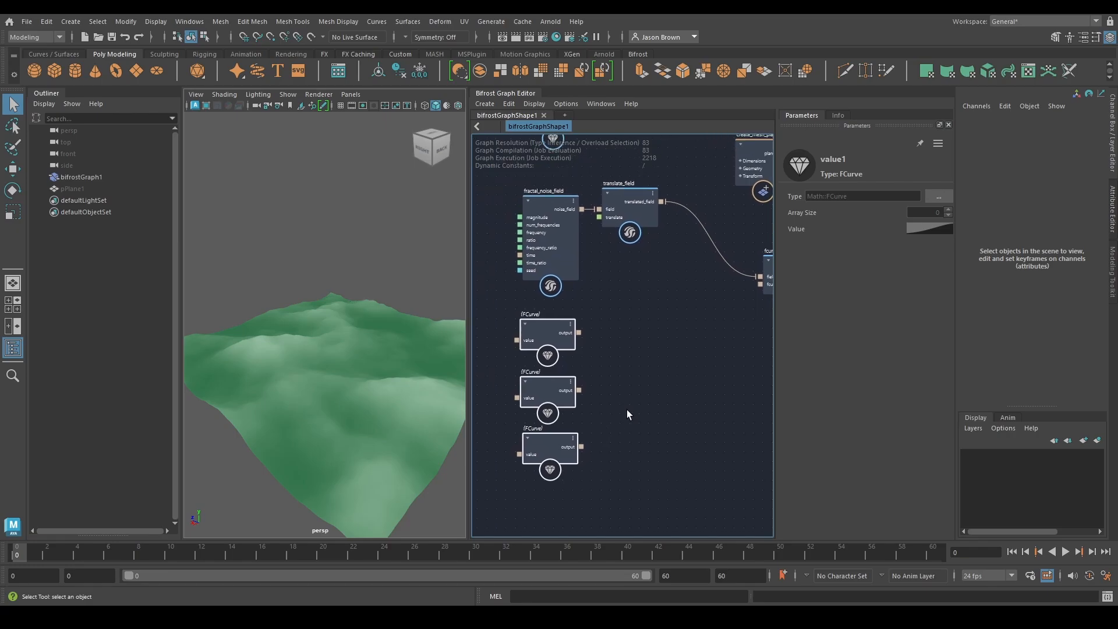
Add a build_array node beside the FCurve nodes and connect all three FCurve outputs to it in order
left_click(637, 402)
key("Tab")
type("build")
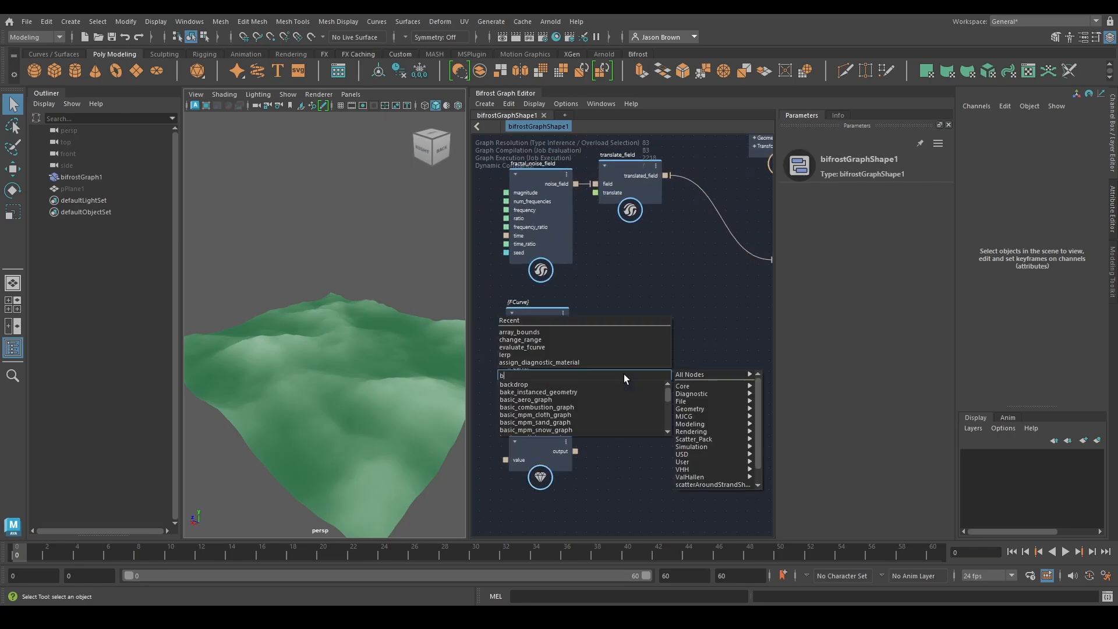
key("Down")
key("Down")
key("Return")
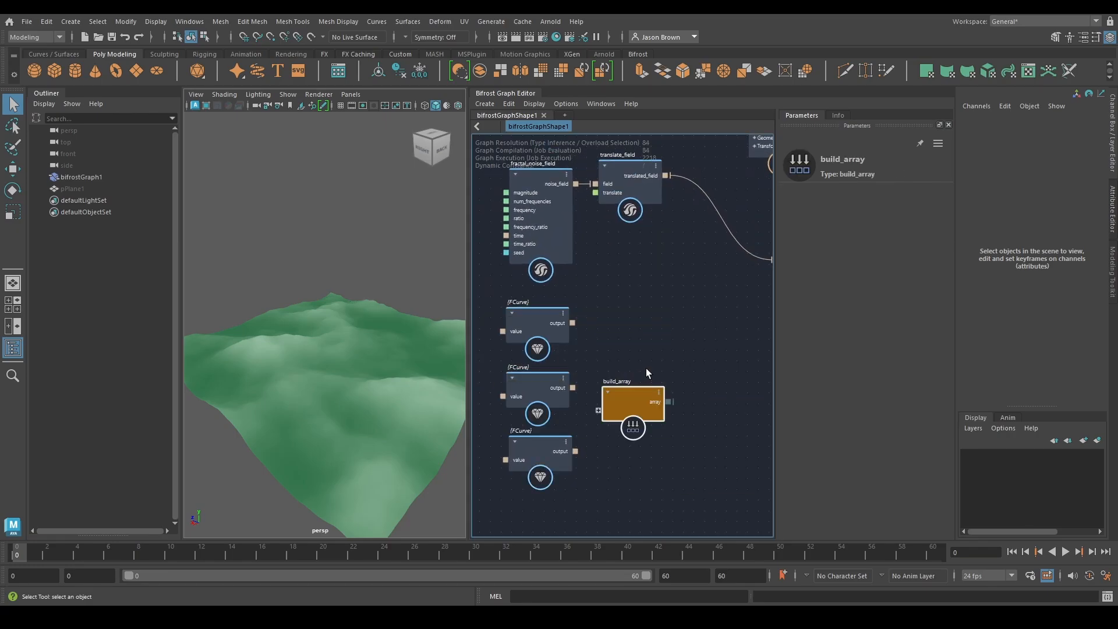
left_click_drag(573, 322, 654, 430)
left_click_drag(597, 426, 605, 364)
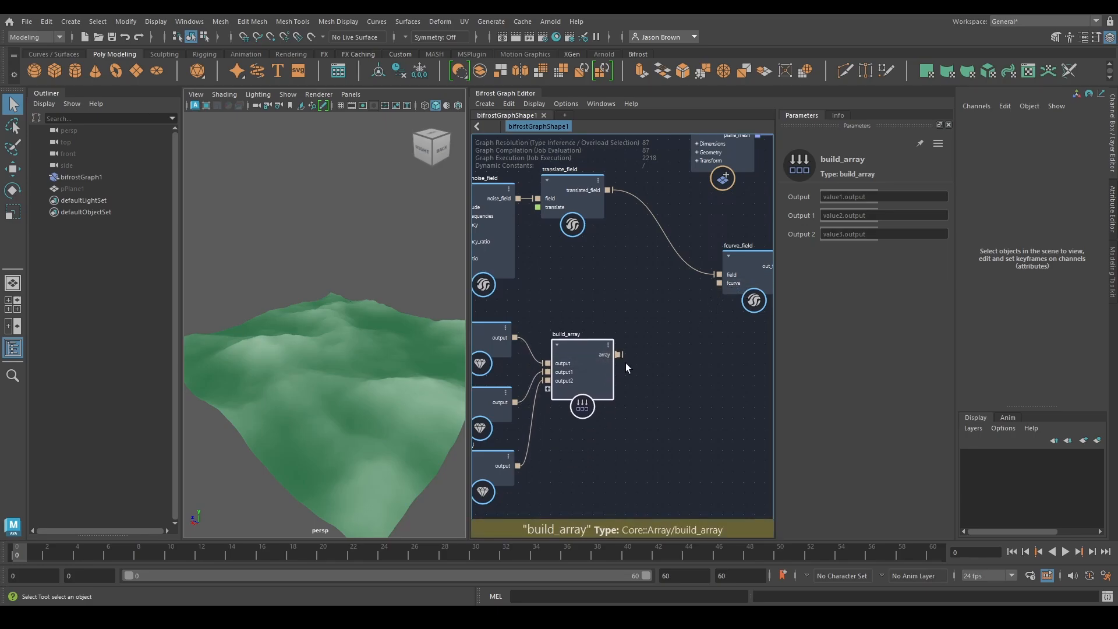
Add a get_from_array node after build_array and connect build_array's array output to its array input
middle_click_drag(651, 375, 629, 382)
key("Tab")
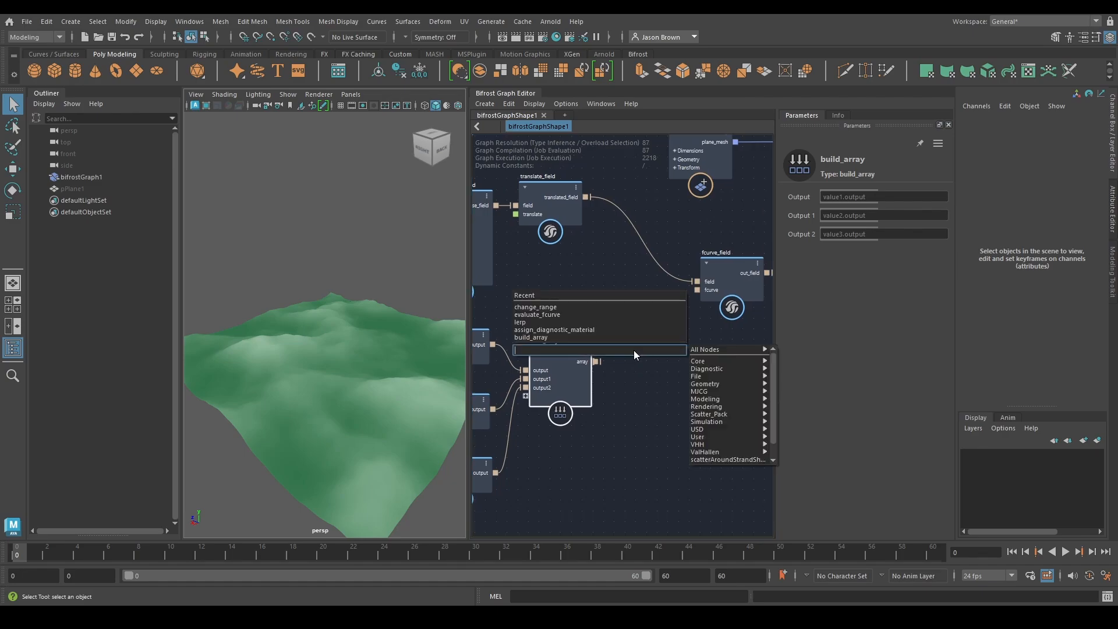
type("gfa")
key("Down")
key("Down")
key("Down")
key("Down")
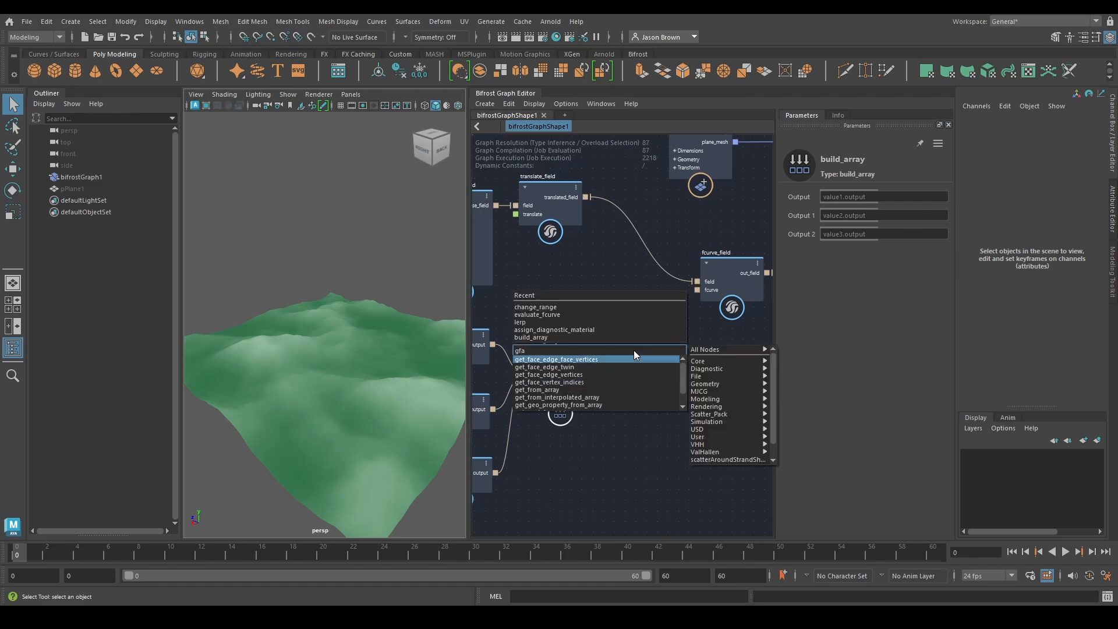
key("Down")
key("Return")
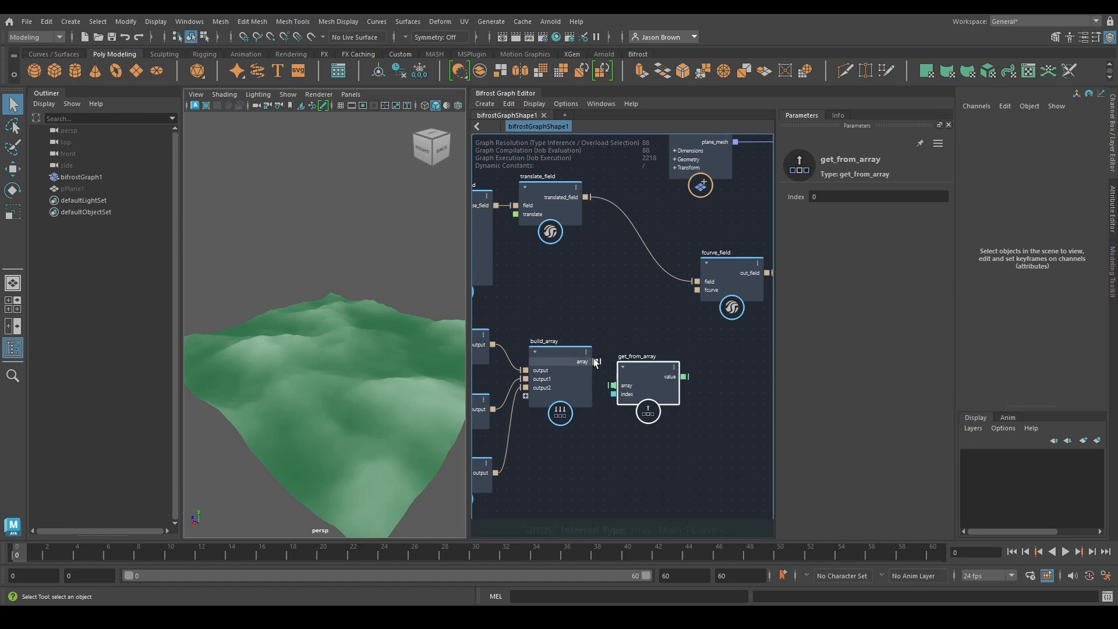
left_click_drag(598, 362, 614, 386)
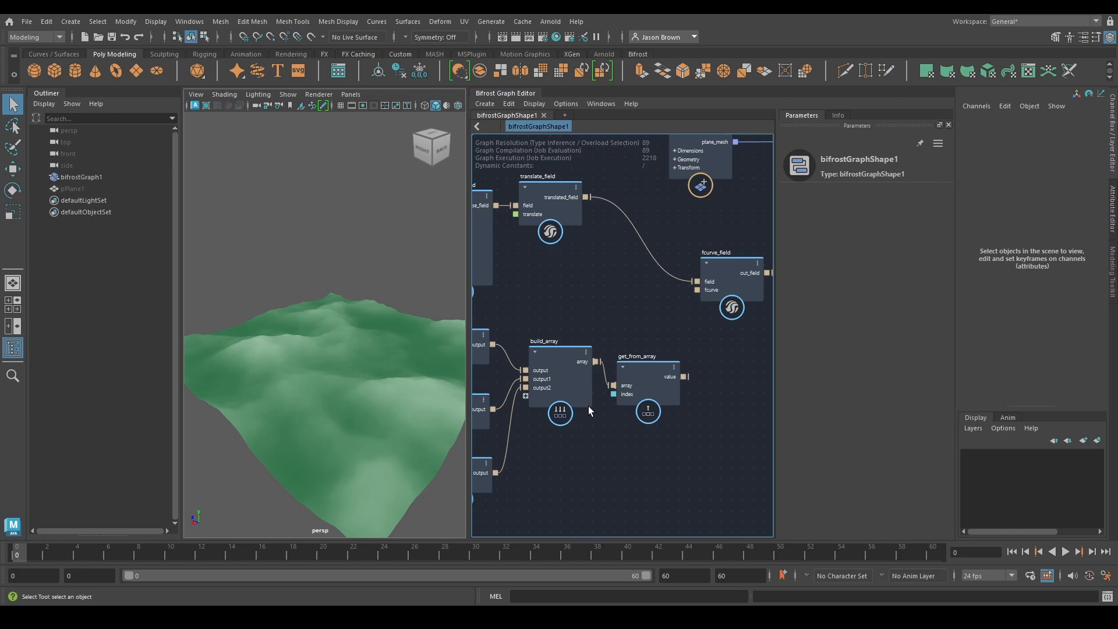
Connect get_from_array's value output to fcurve_field's fcurve input
middle_click_drag(548, 302, 644, 265)
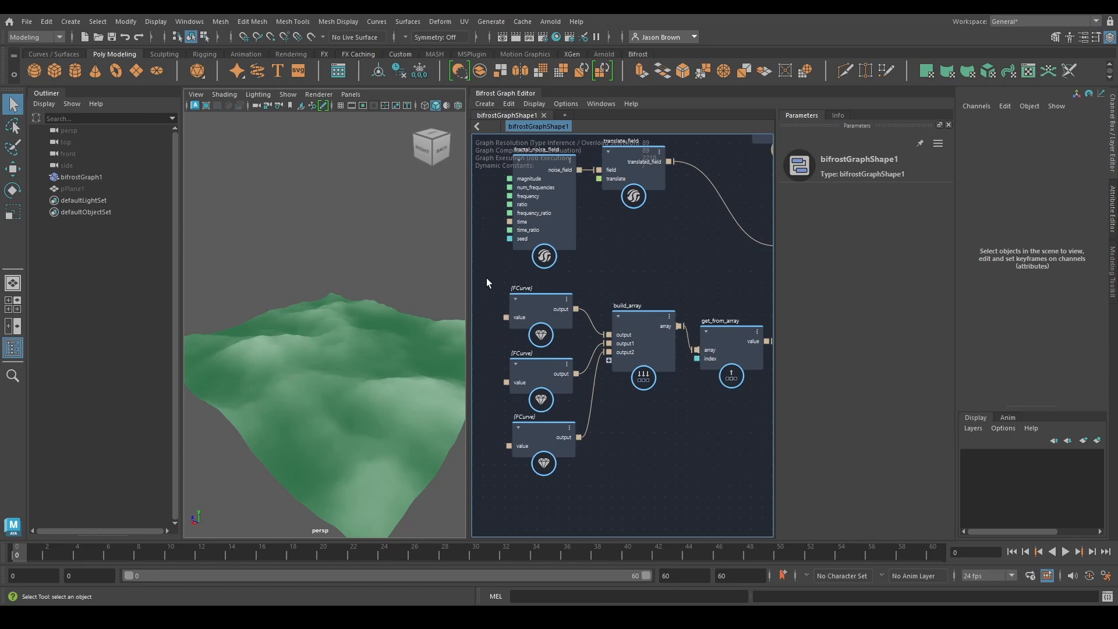
left_click_drag(544, 316, 545, 318)
middle_click_drag(633, 282, 491, 289)
left_click(592, 355)
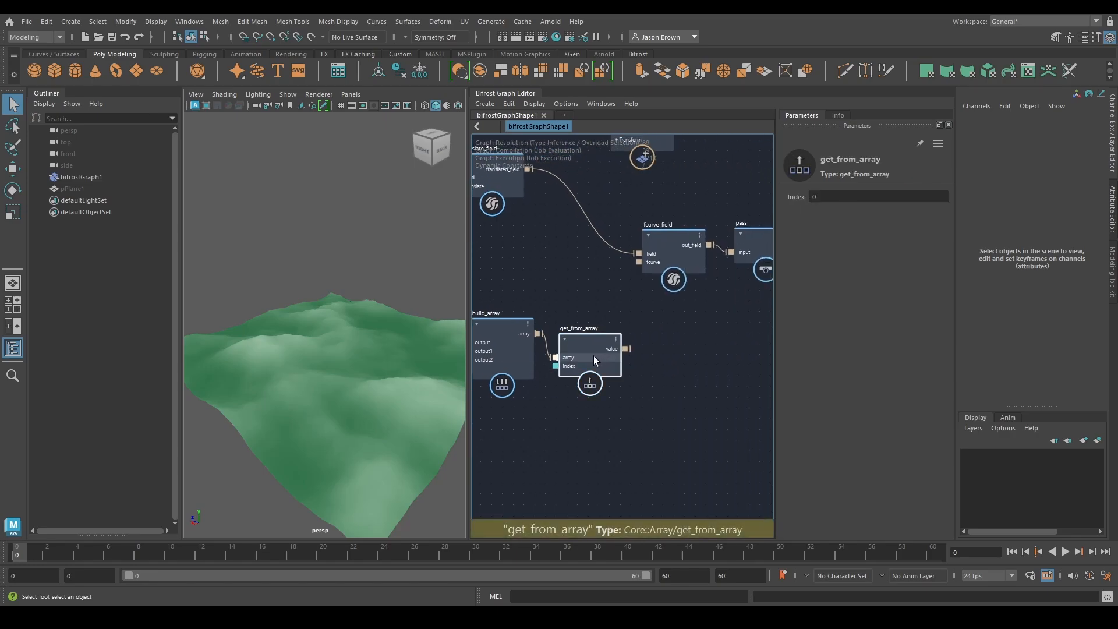
left_click_drag(626, 348, 638, 260)
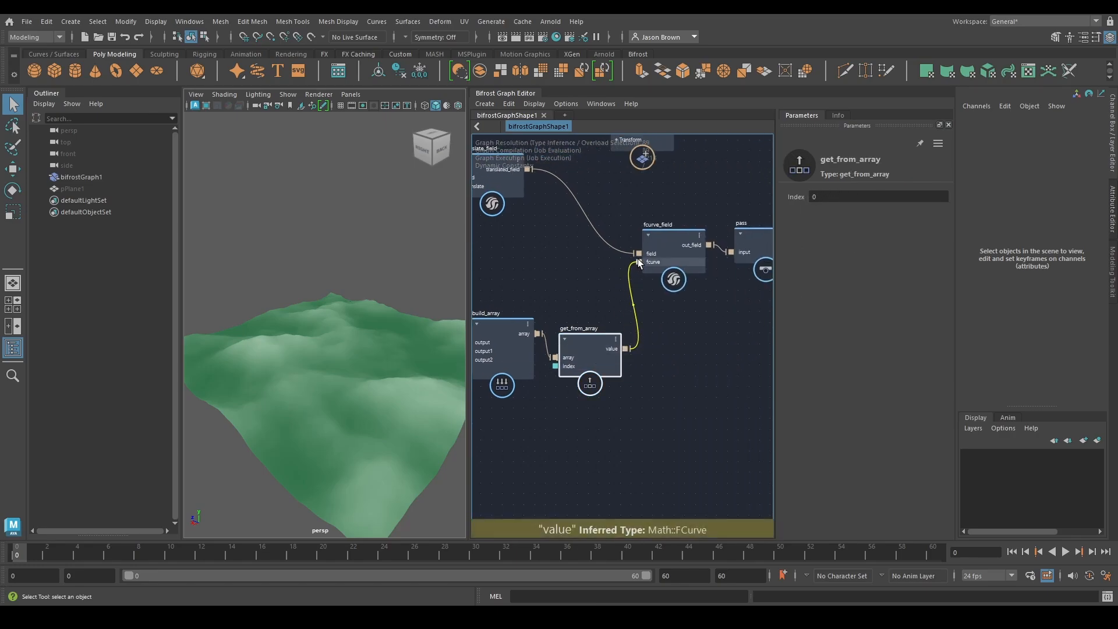
middle_click_drag(663, 382, 662, 415)
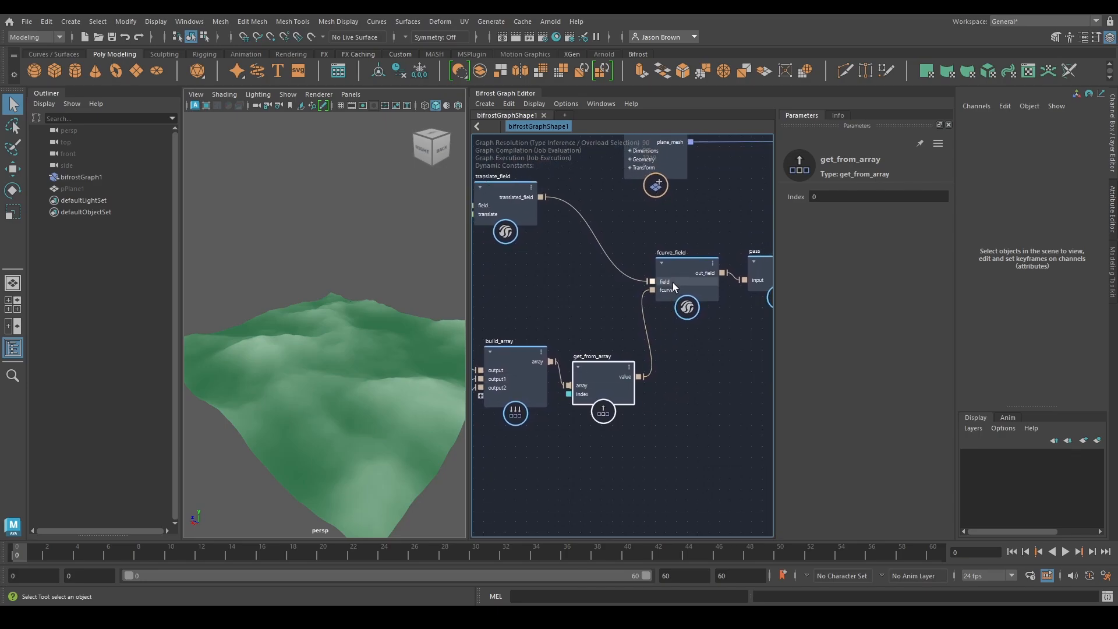
Disconnect get_from_array to try the bell-shaped preset curve directly on fcurve_field, and reconnect its value output to the fcurve input
left_click(646, 326)
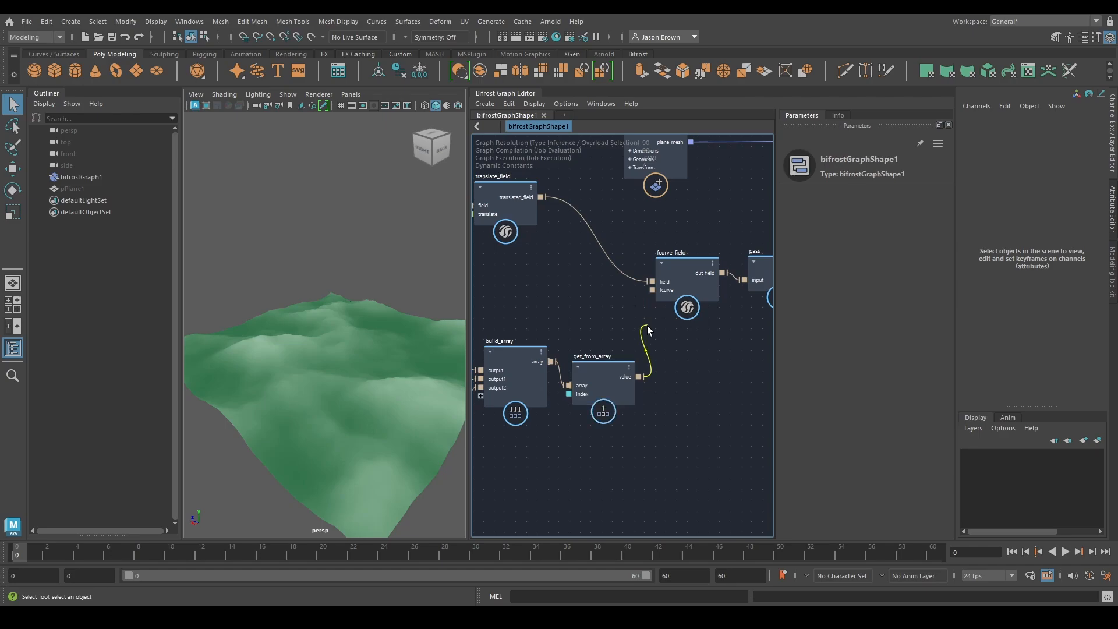
key("Delete")
left_click(662, 279)
left_click(861, 213)
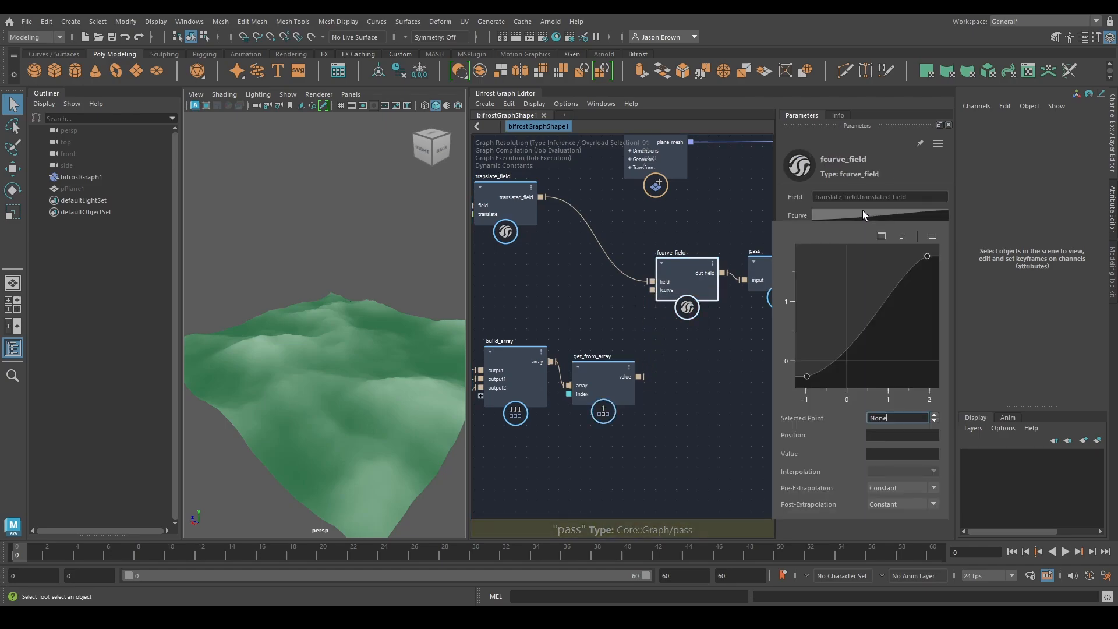
left_click(932, 236)
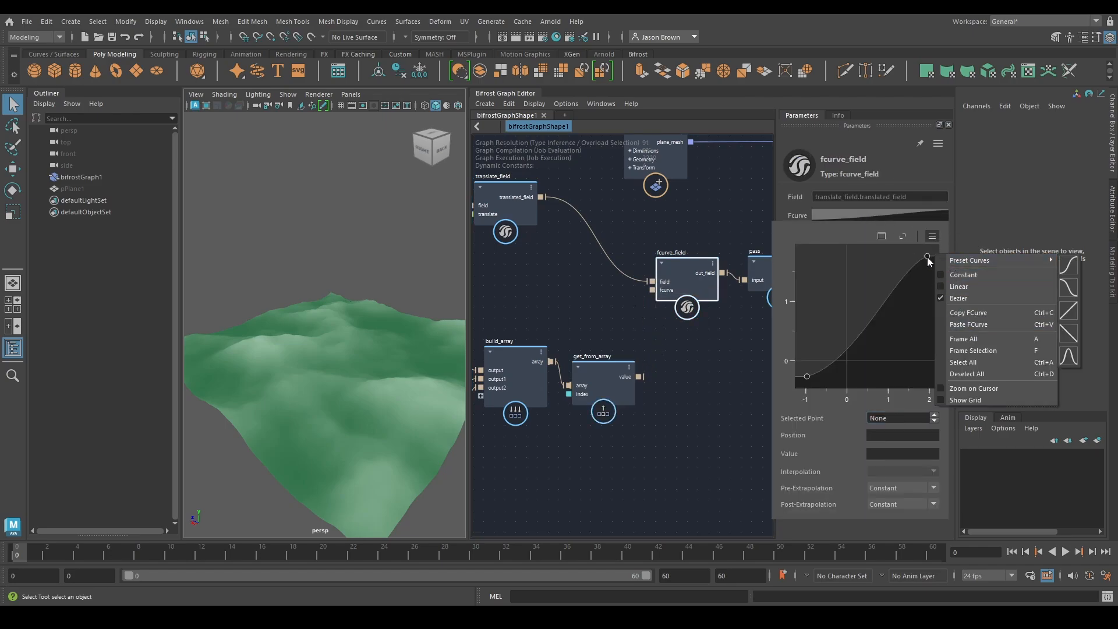
left_click(1069, 356)
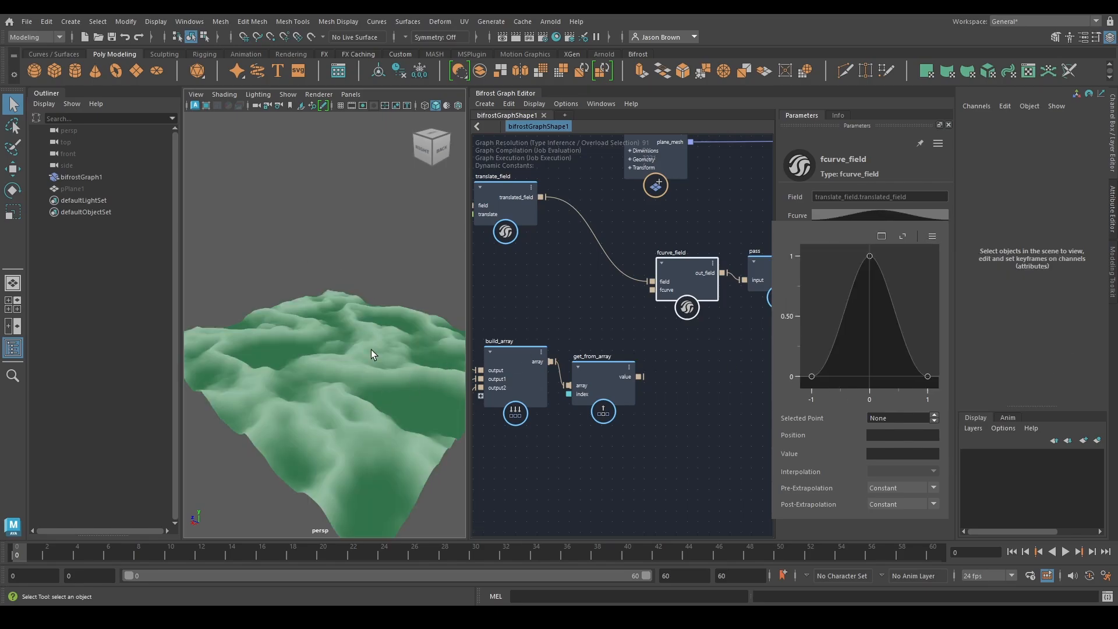
middle_click_drag(717, 319, 753, 330)
mouse_move(670, 357)
middle_mouse_down()
mouse_move(719, 344)
mouse_move(687, 358)
middle_mouse_up()
left_click_drag(706, 375, 719, 289)
middle_click_drag(638, 317, 666, 312)
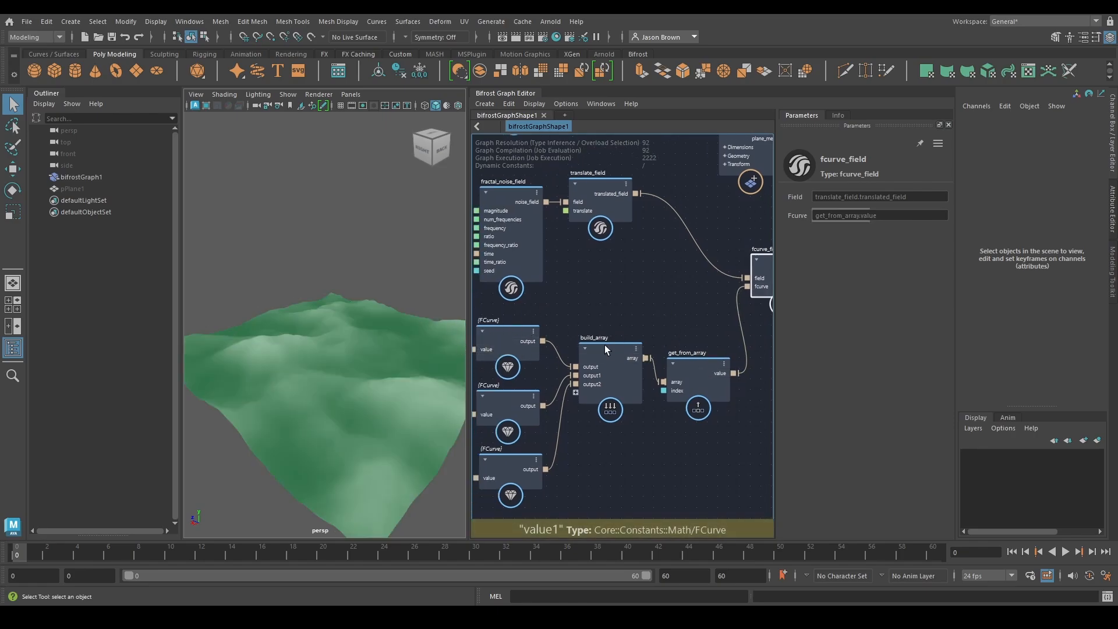
Compare the terrain shapes by cycling get_from_array's index through 1, 2 and 0 twice, ending at 0
middle_click_drag(593, 370, 608, 365)
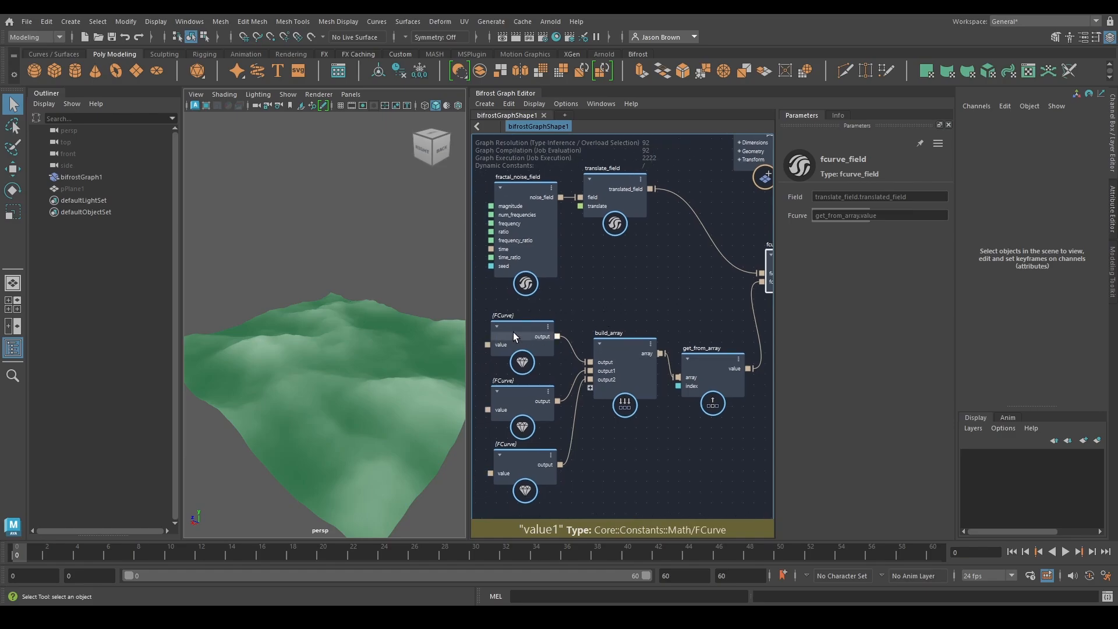
left_click(704, 373)
left_click(852, 197)
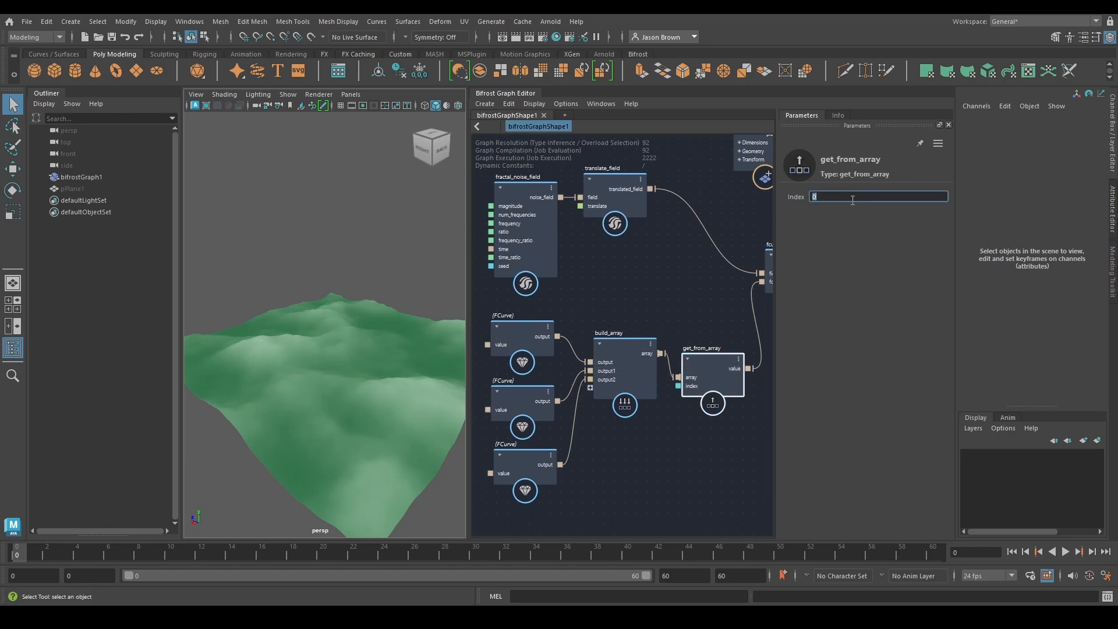
type("1")
key("Return")
type("2")
key("Return")
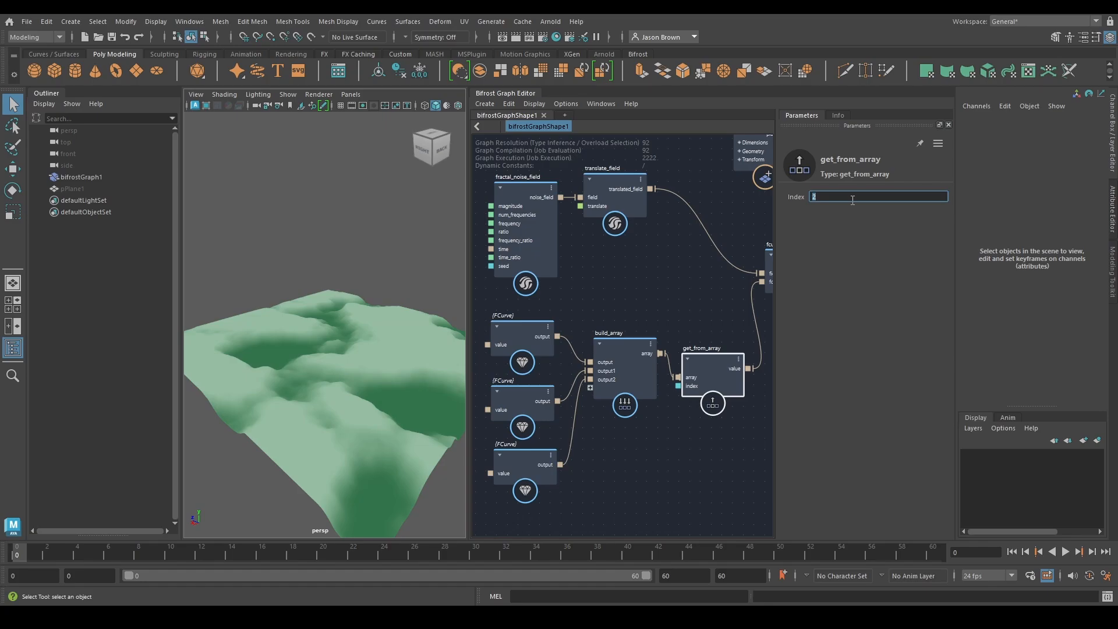
key("Return")
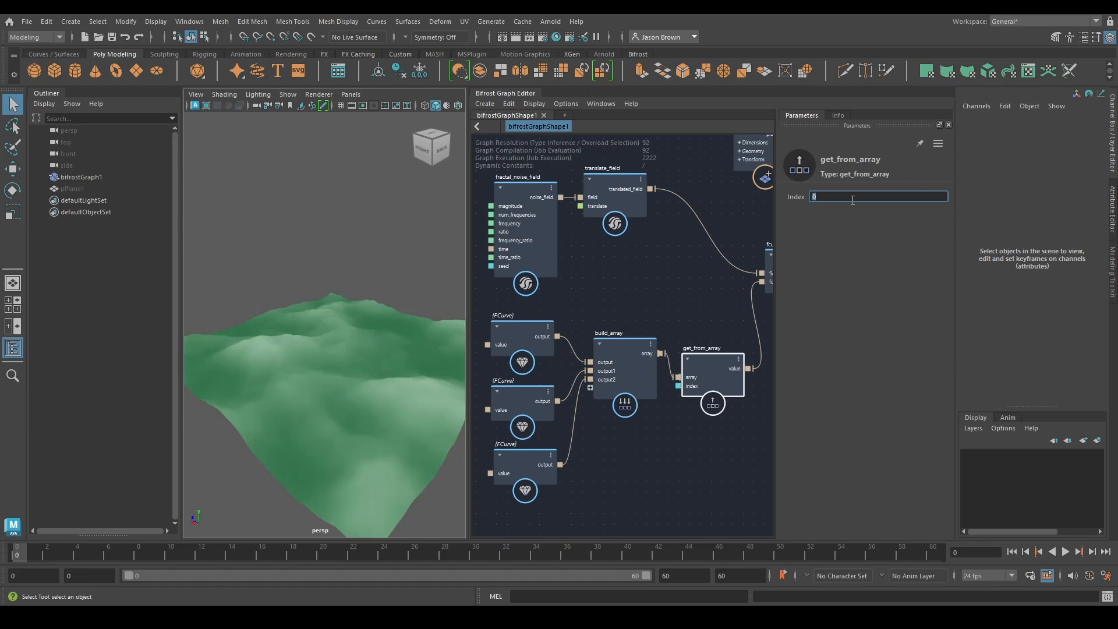
type("1")
key("Return")
type("2")
key("Return")
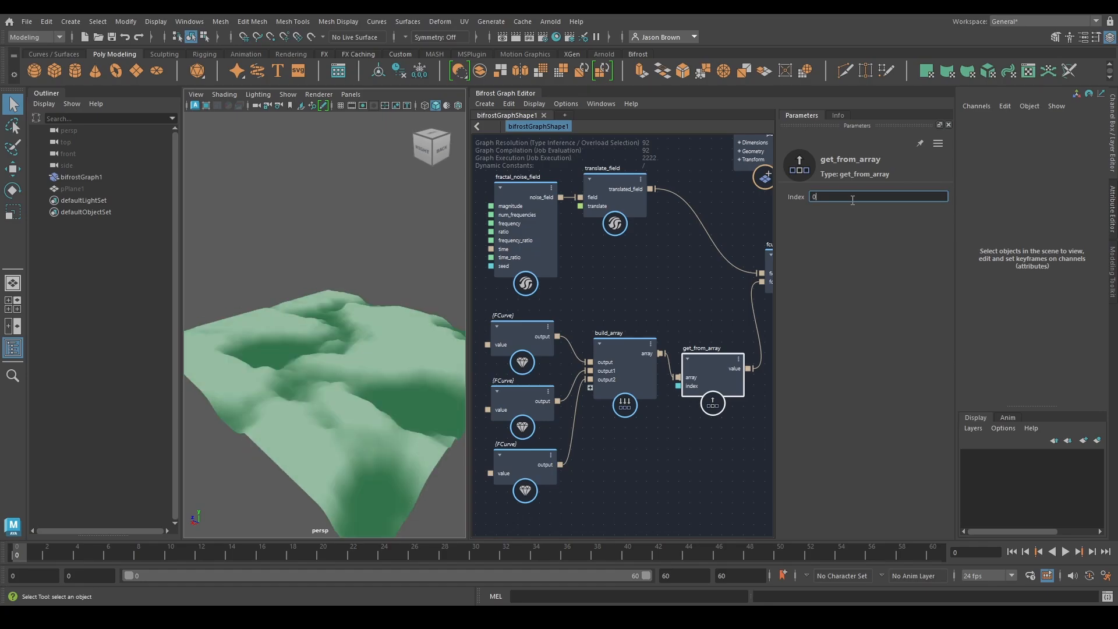
type("0")
key("Return")
Move the three FCurve nodes, build_array and get_from_array together to the left, away from fcurve_field
scroll(688, 232, "down", 3)
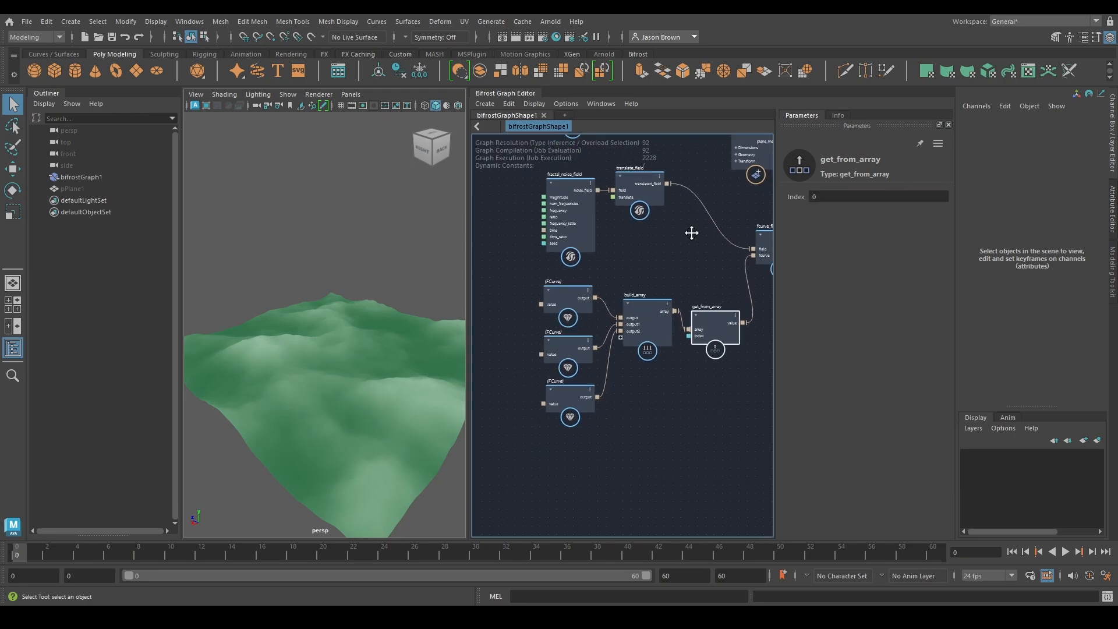
left_click_drag(518, 255, 731, 398)
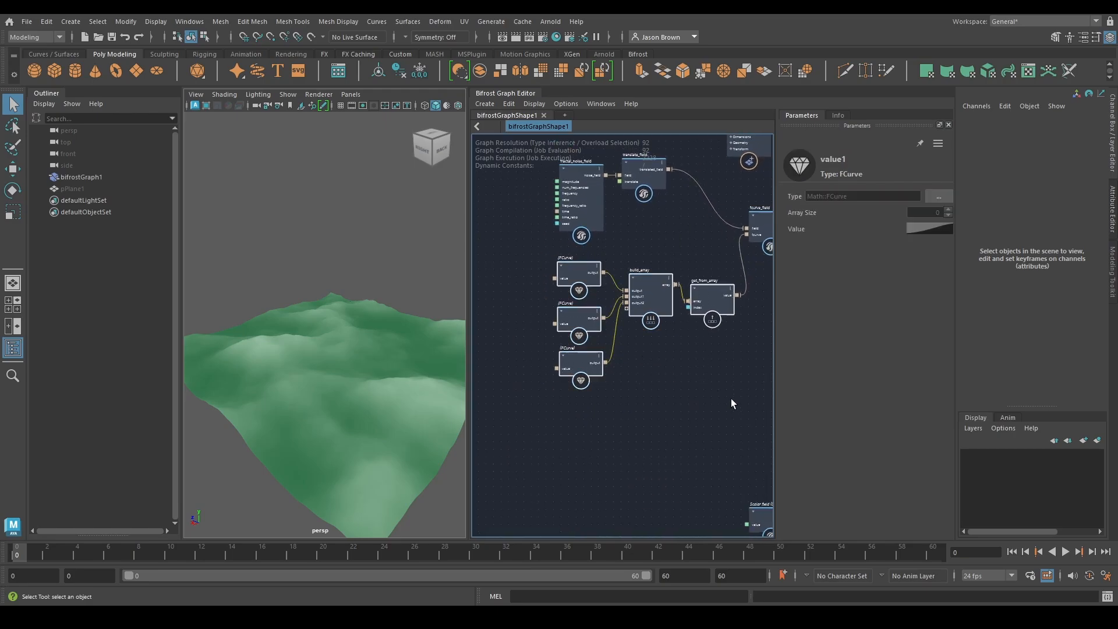
left_click_drag(714, 307, 645, 294)
middle_click_drag(692, 310, 475, 395, "alt")
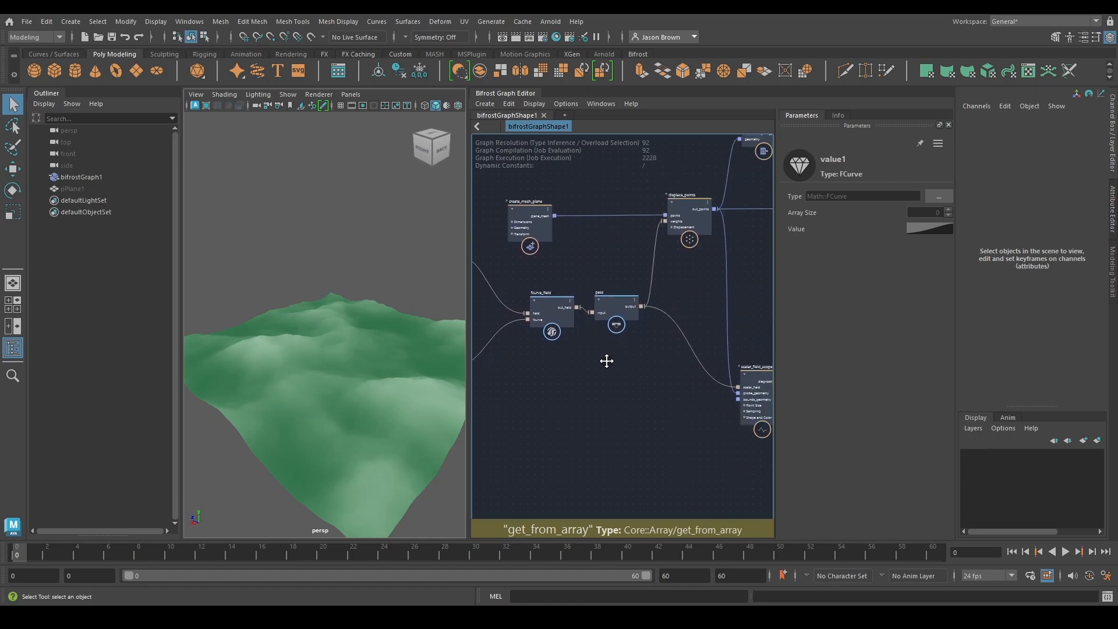
mouse_move(606, 360)
middle_mouse_down("alt")
mouse_move(615, 384)
mouse_move(351, 465)
middle_mouse_up("alt")
middle_click_drag(513, 420, 862, 383, "alt")
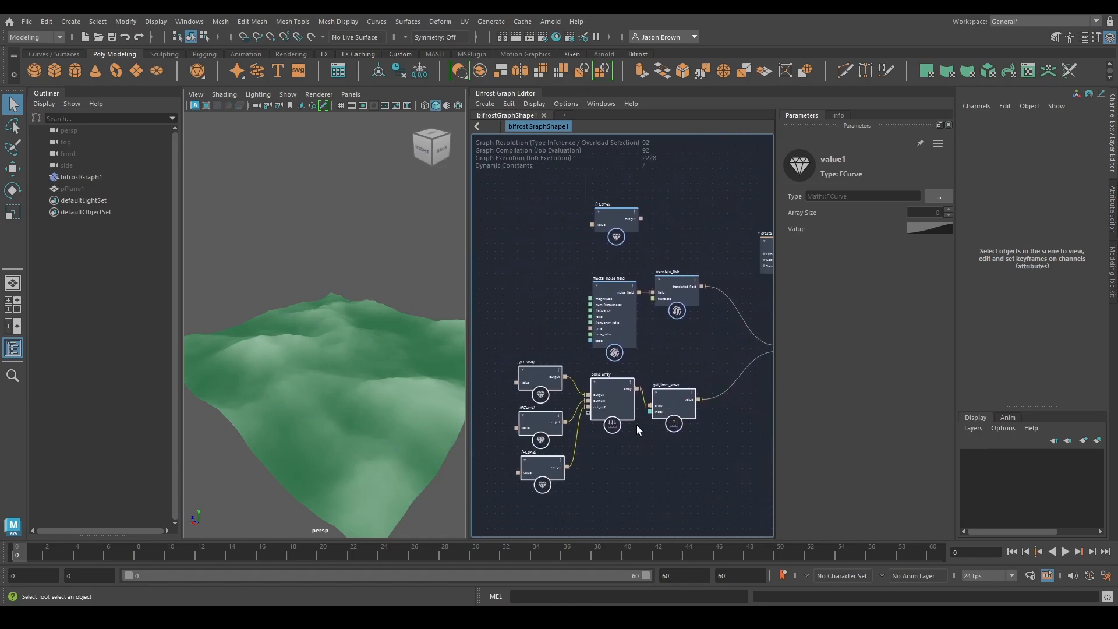
middle_click_drag(696, 440, 544, 467, "alt")
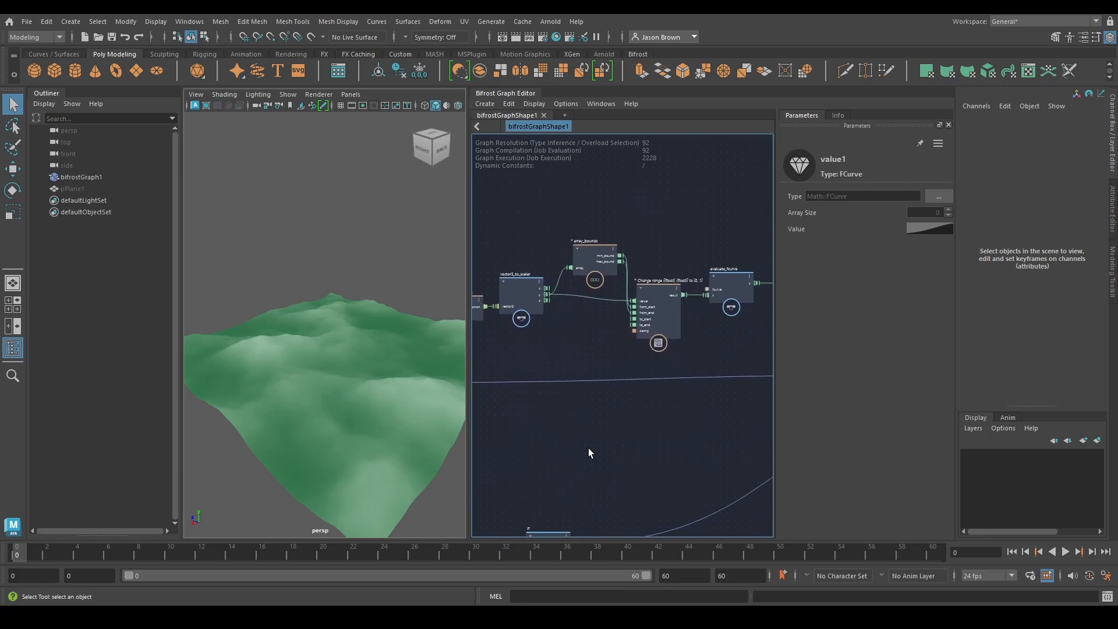
middle_click_drag(648, 379, 588, 384, "alt")
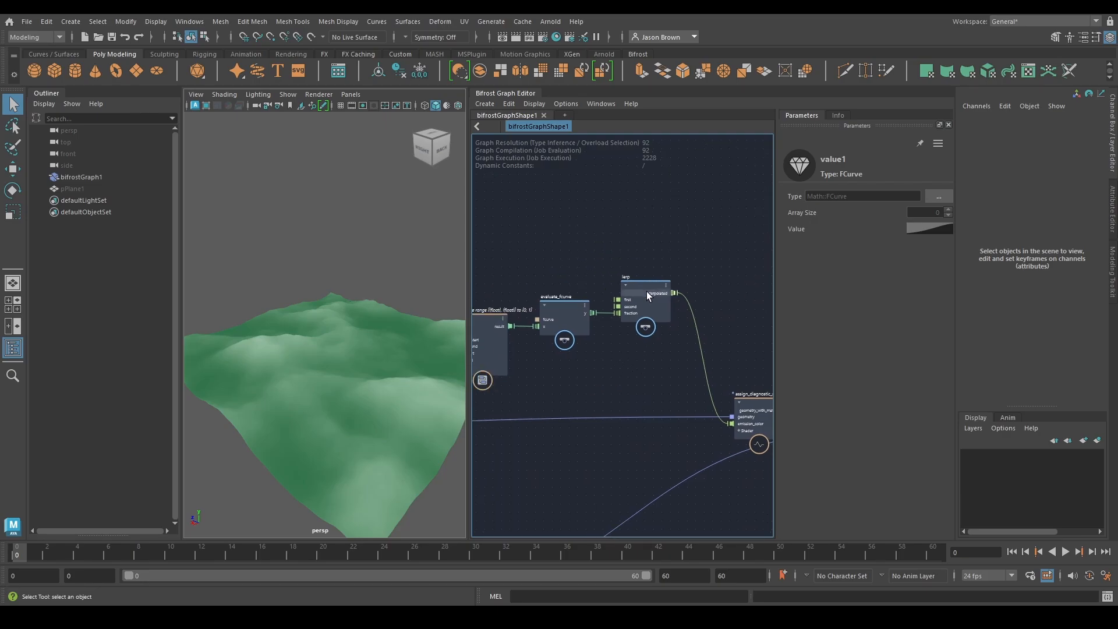
middle_click_drag(616, 330, 643, 334, "alt")
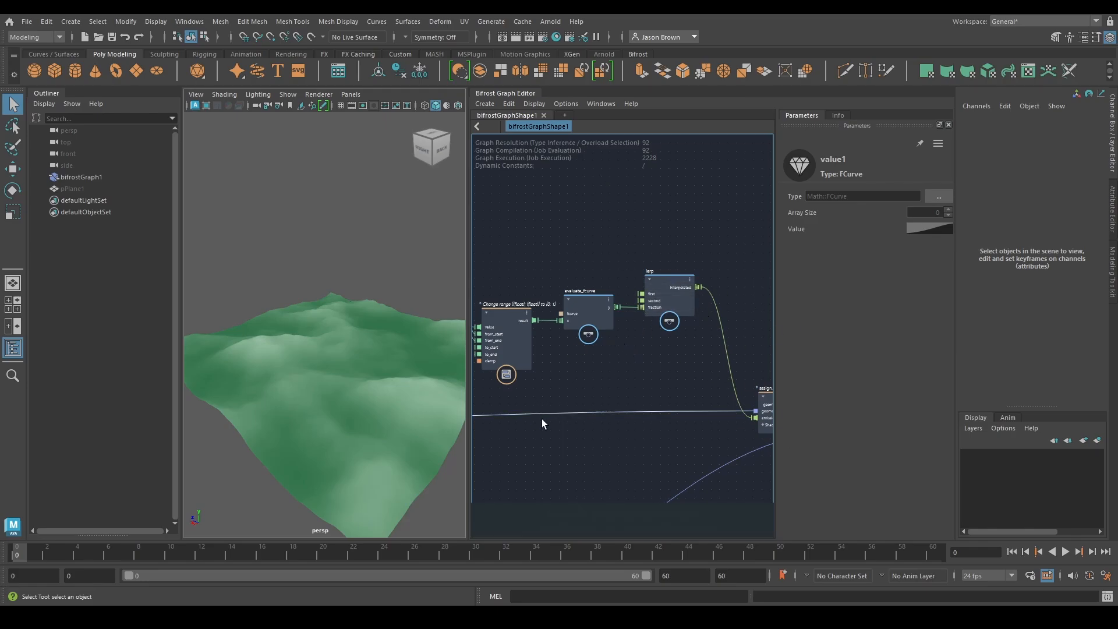
Move fractal_noise_field left, away from translate_field, to make room between them, and select translate_field
middle_click_drag(651, 458, 660, 303)
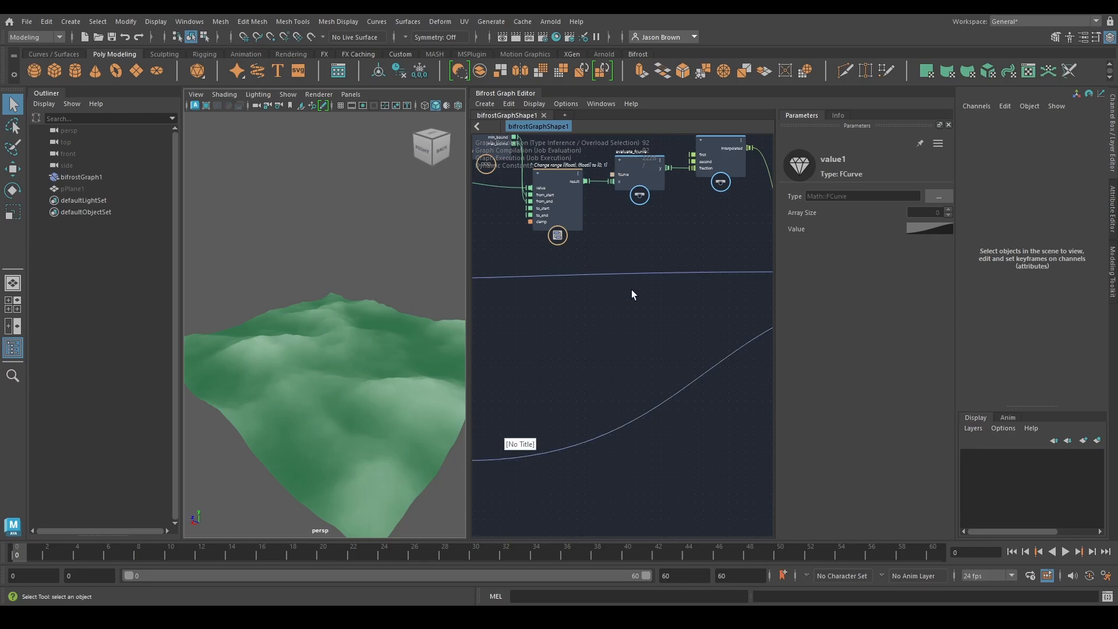
middle_click_drag(580, 325, 861, 395, "alt")
middle_click_drag(695, 436, 836, 395, "alt")
middle_click_drag(721, 404, 907, 360, "alt")
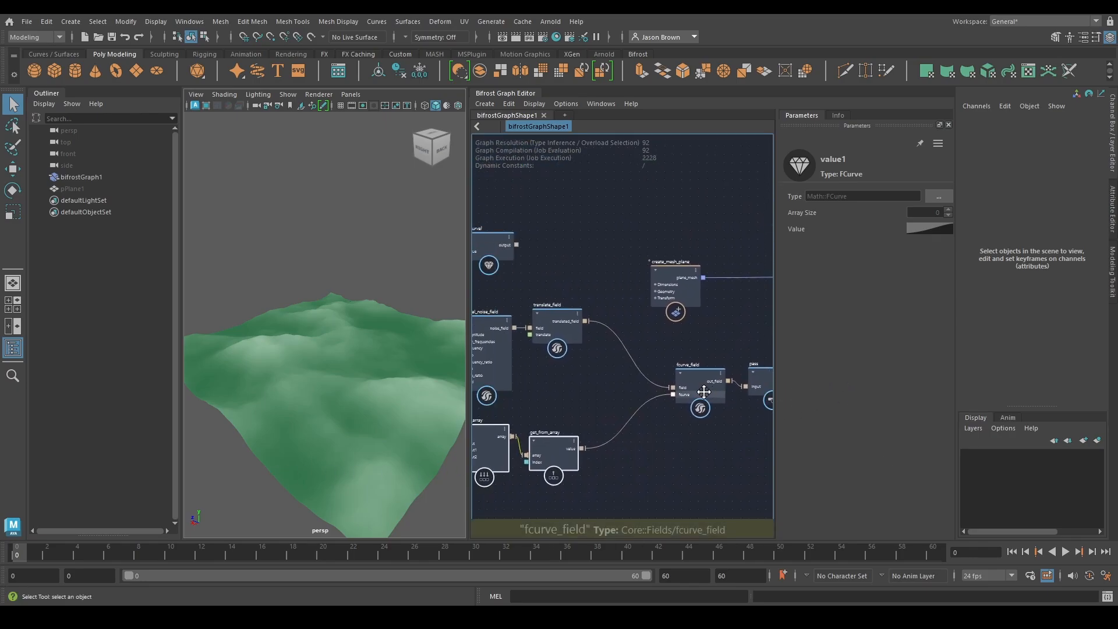
middle_click_drag(617, 401, 701, 396, "alt")
middle_click_drag(651, 481, 573, 485, "alt")
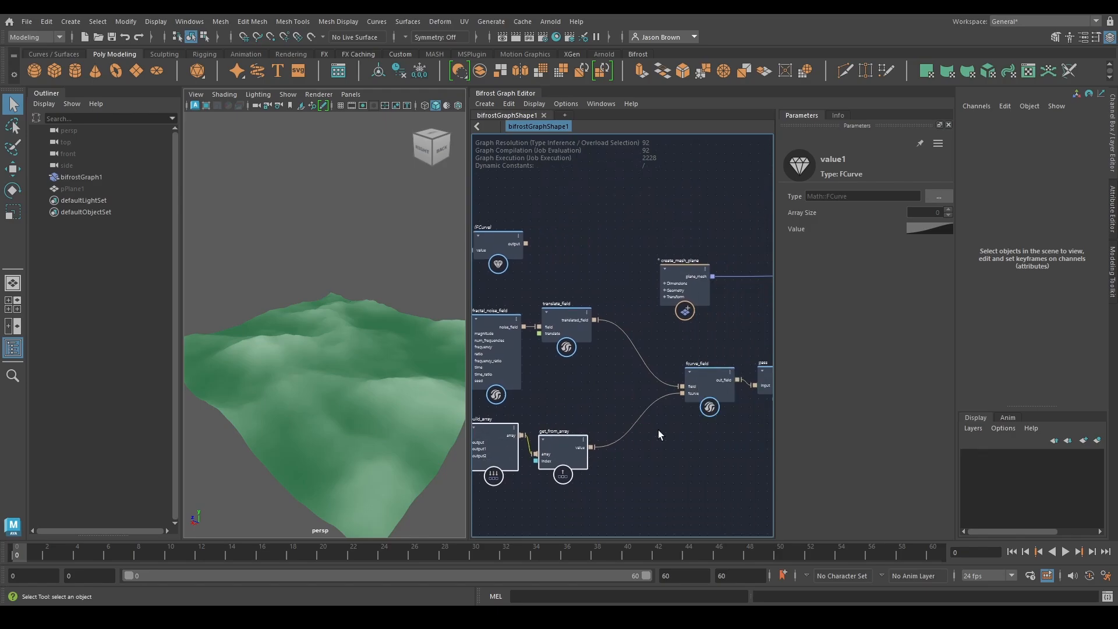
middle_click_drag(602, 376, 642, 384, "alt")
left_click_drag(532, 346, 493, 341)
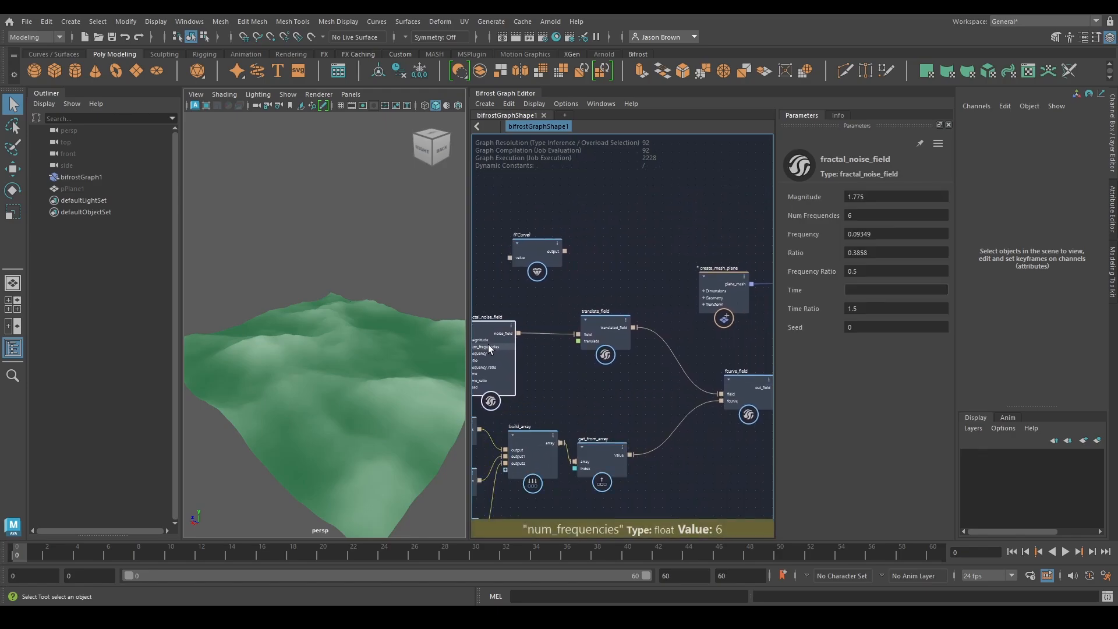
middle_click_drag(583, 361, 629, 367, "alt")
left_click(617, 338)
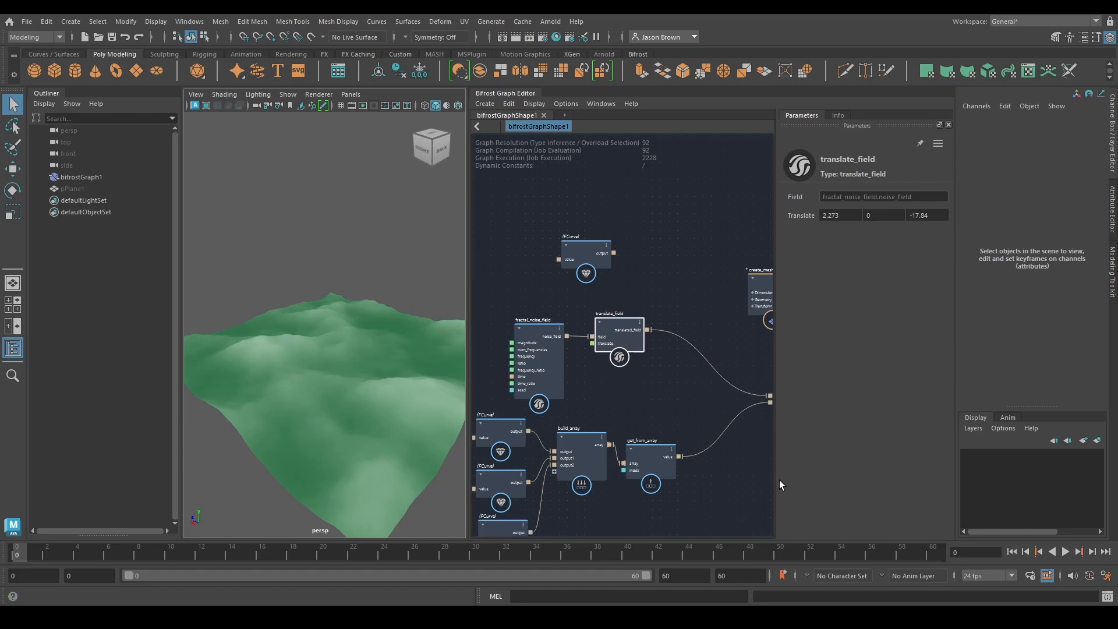
Enable the if node's condition to display the scalar_field_scope diagnostic over the terrain
left_click_drag(301, 350, 334, 421, "alt")
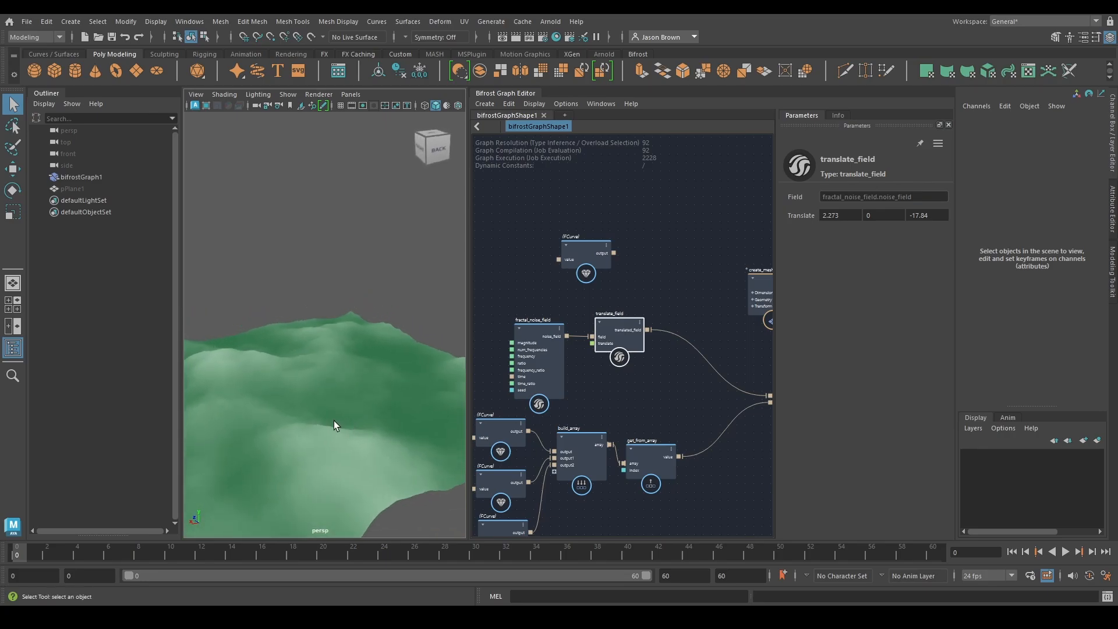
scroll(326, 412, "up", 2)
middle_click_drag(298, 383, 339, 366, "alt")
mouse_move(338, 367)
left_mouse_down("alt")
mouse_move(336, 332)
mouse_move(370, 372)
mouse_move(321, 372)
left_mouse_up("alt")
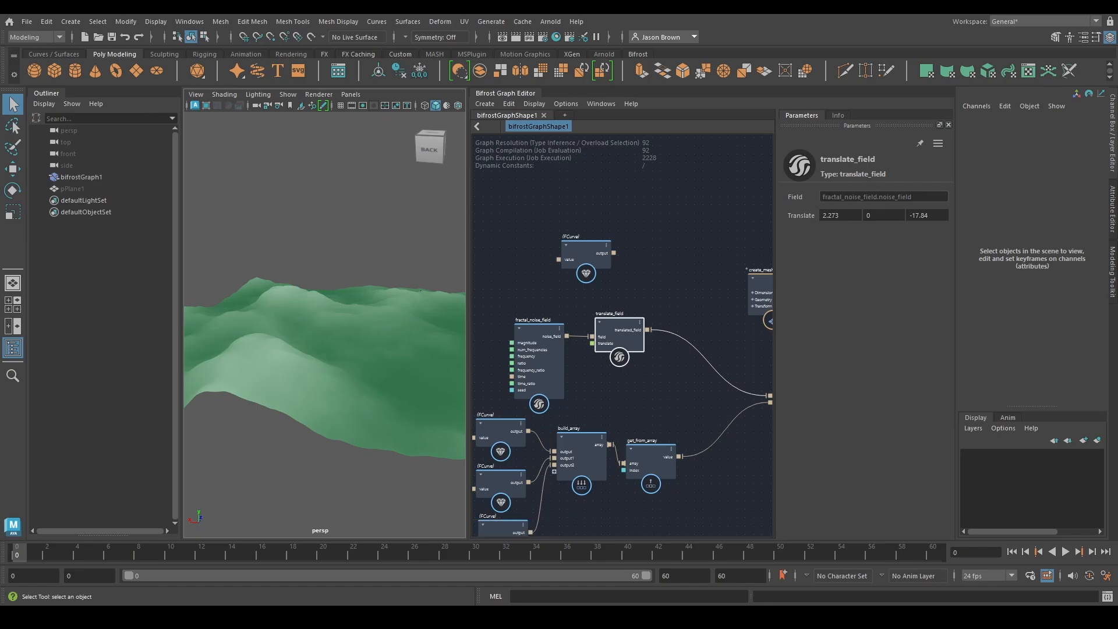
middle_click_drag(743, 312, 495, 305, "alt")
middle_click_drag(751, 334, 507, 338, "alt")
mouse_move(699, 355)
middle_mouse_down("alt")
mouse_move(457, 360)
mouse_move(543, 366)
middle_mouse_up("alt")
mouse_move(669, 380)
middle_mouse_down("alt")
mouse_move(613, 382)
mouse_move(781, 357)
middle_mouse_up("alt")
mouse_move(605, 356)
middle_mouse_down("alt")
mouse_move(792, 356)
mouse_move(708, 361)
middle_mouse_up("alt")
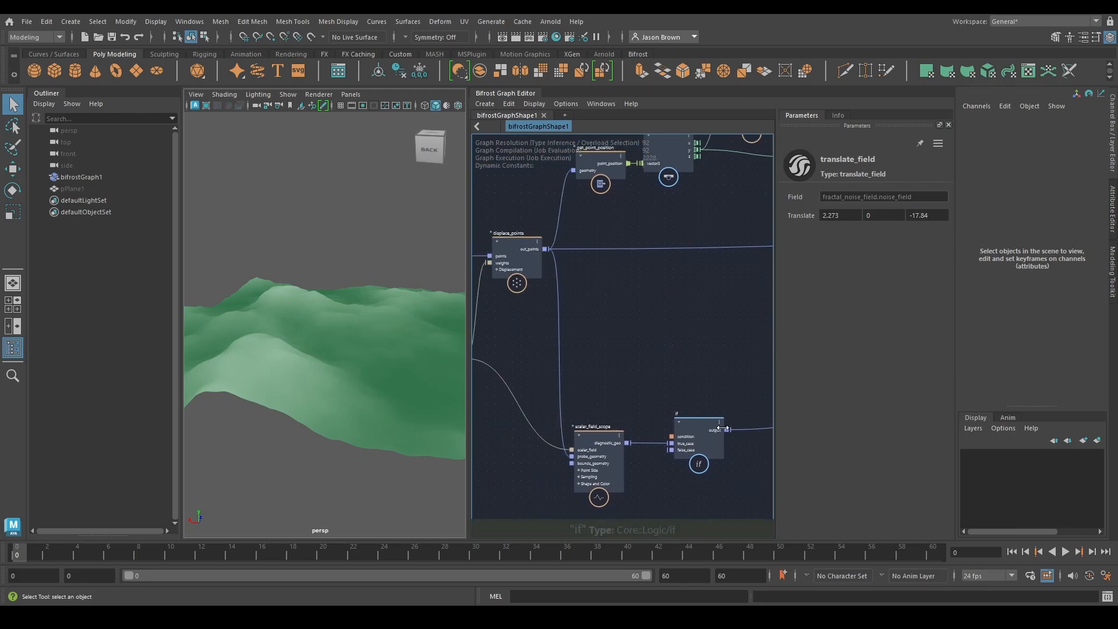
left_click(715, 430)
left_click(827, 196)
Move the unused FCurve node up, and shift fractal_noise_field and translate_field up together, away from the FCurve array
middle_click_drag(674, 307, 594, 326, "alt")
left_click_drag(706, 223, 700, 155)
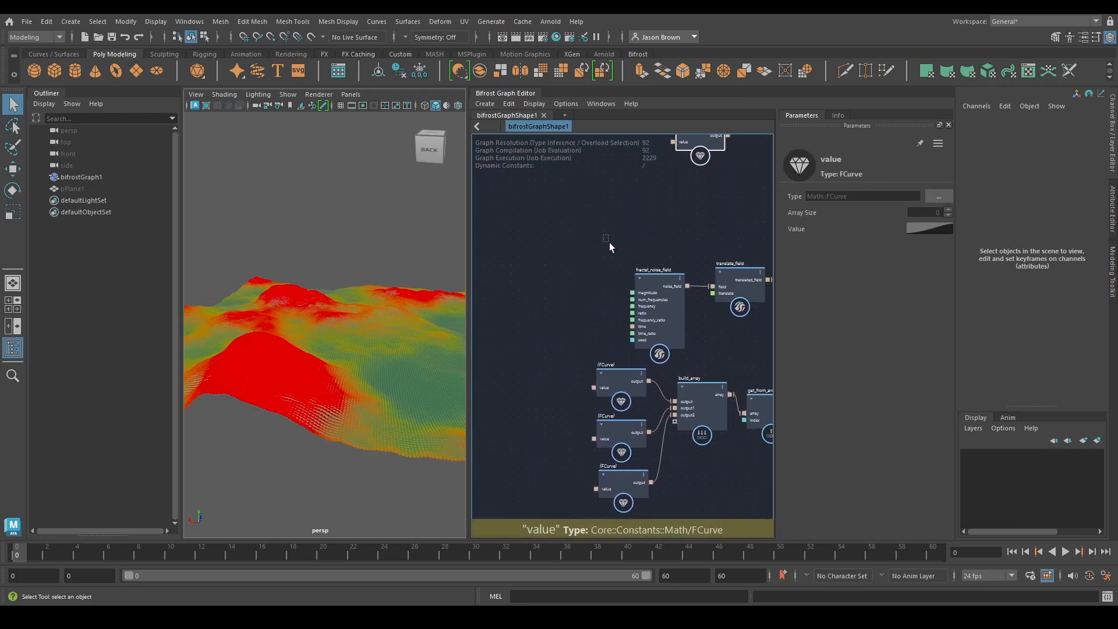
left_click_drag(609, 242, 680, 244)
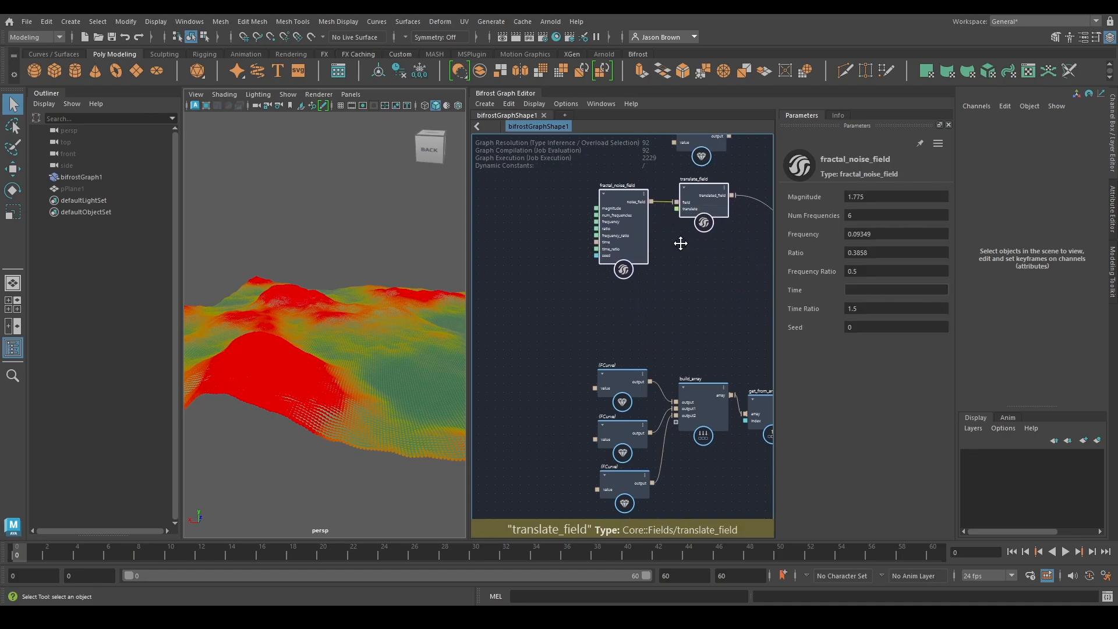
middle_click_drag(681, 243, 680, 253, "alt")
Place a scalar_field node below fractal_noise_field and set its value to 0.22
left_click(625, 313)
middle_click_drag(689, 397, 575, 140, "alt")
middle_click_drag(691, 369, 572, 290, "alt")
left_click_drag(672, 352, 460, 132)
middle_click_drag(572, 244, 762, 525, "alt")
left_click_drag(664, 416, 585, 274)
middle_click_drag(642, 264, 628, 325, "alt")
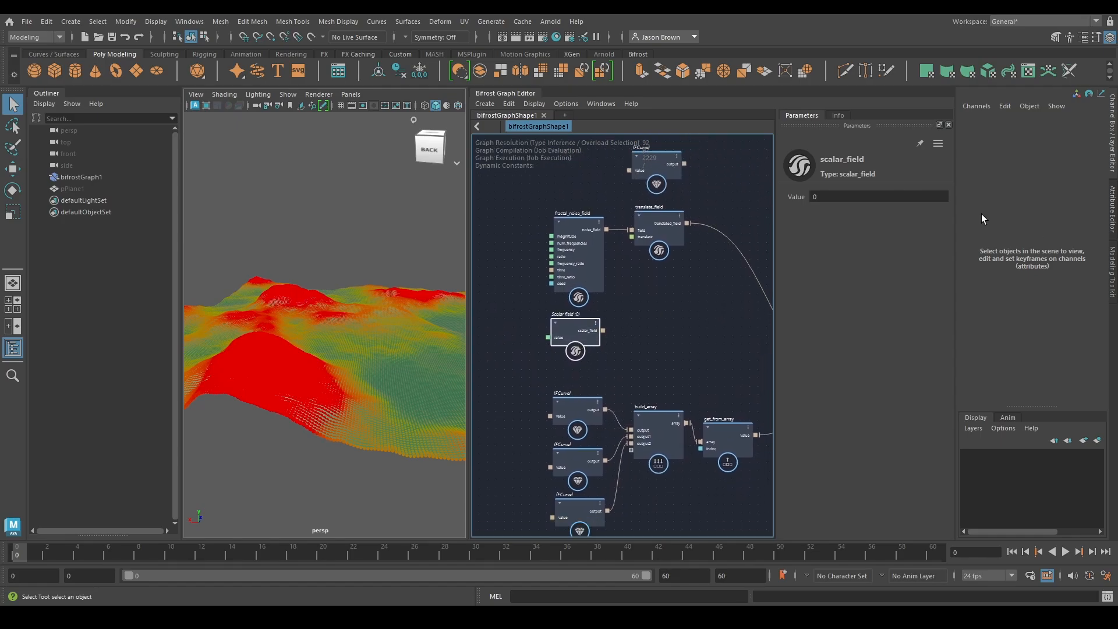
left_click(889, 201)
type("0.22")
key("Return")
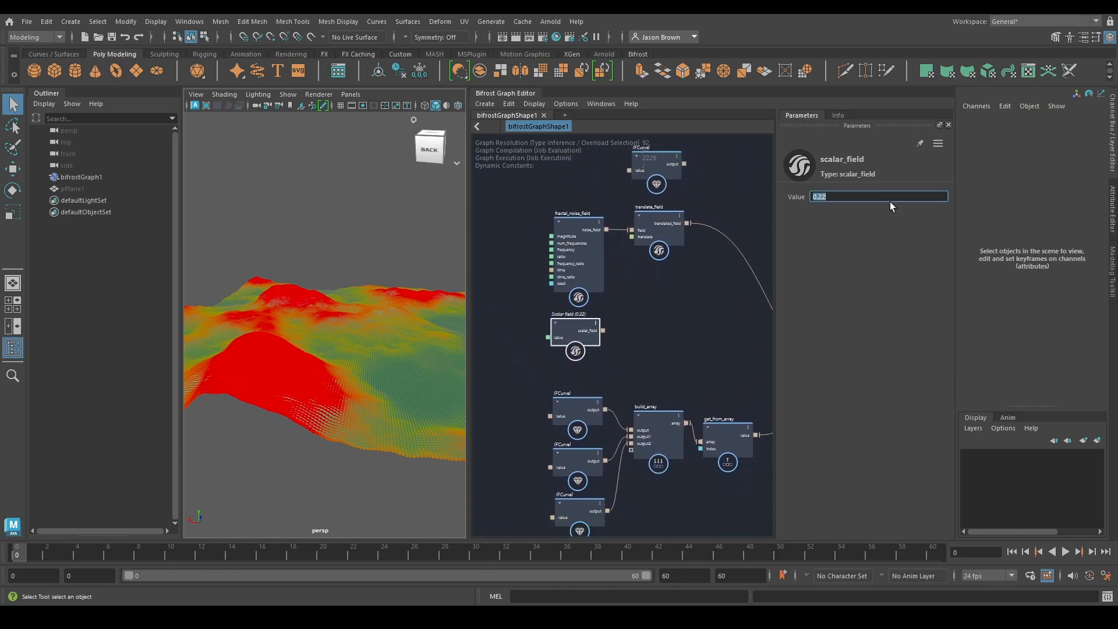
Move fractal_noise_field and scalar_field together to the left, leaving a gap before translate_field
mouse_move(673, 212)
middle_mouse_down("alt")
mouse_move(644, 262)
mouse_move(658, 245)
middle_mouse_up("alt")
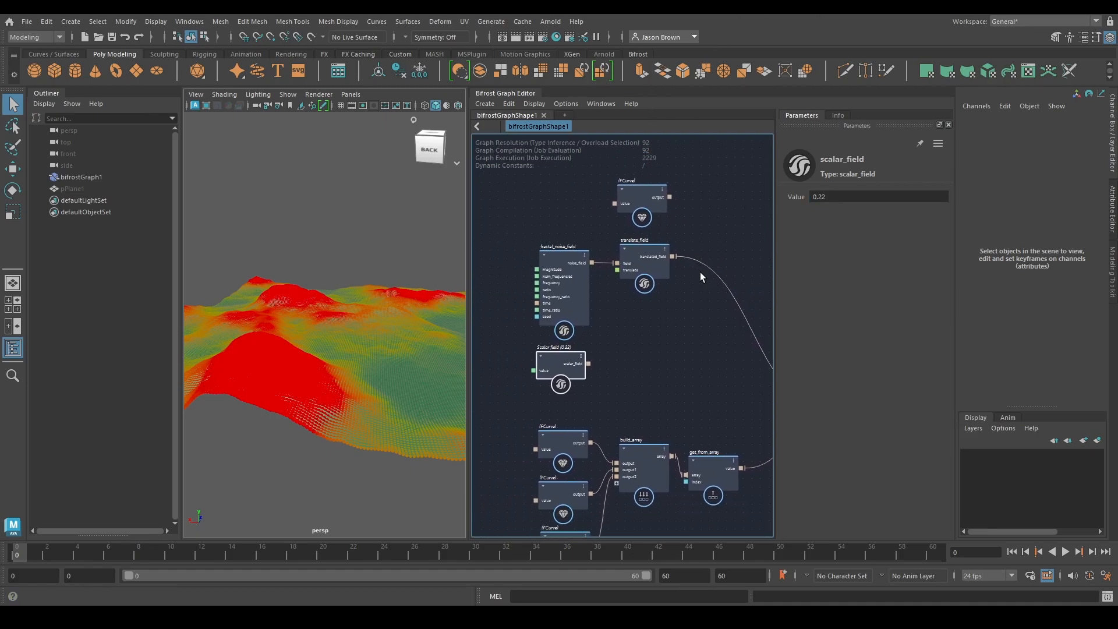
mouse_move(525, 228)
left_mouse_down()
mouse_move(601, 398)
mouse_move(488, 379)
left_mouse_up()
middle_click_drag(649, 266, 672, 266, "alt")
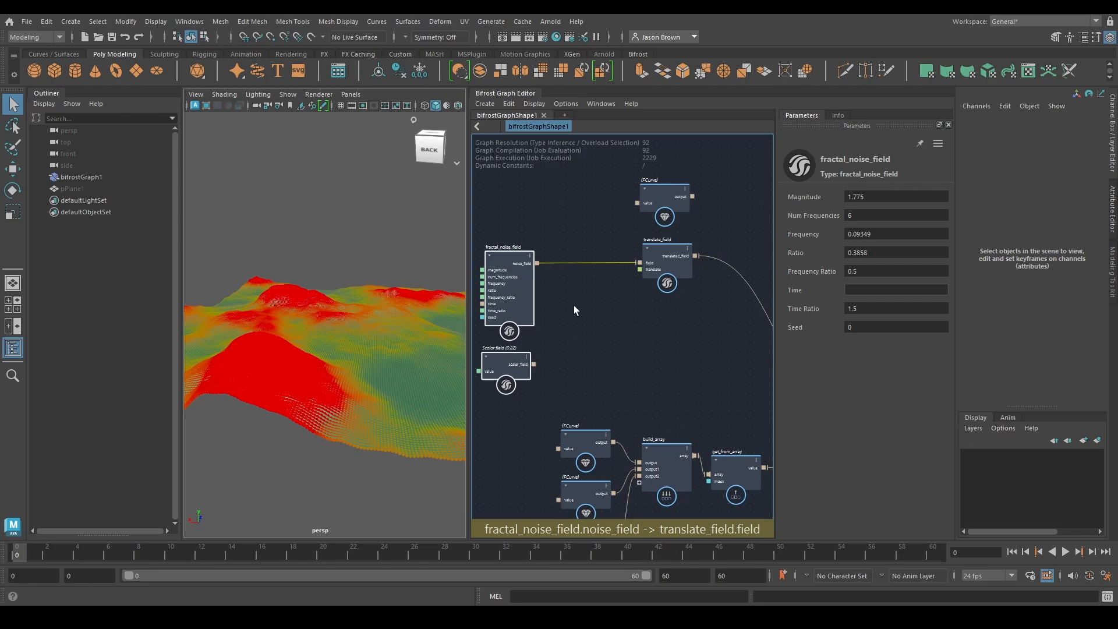
Insert an add node between fractal_noise_field and translate_field, and connect scalar_field's output as its second input
key("Tab")
type("add")
left_click(496, 315)
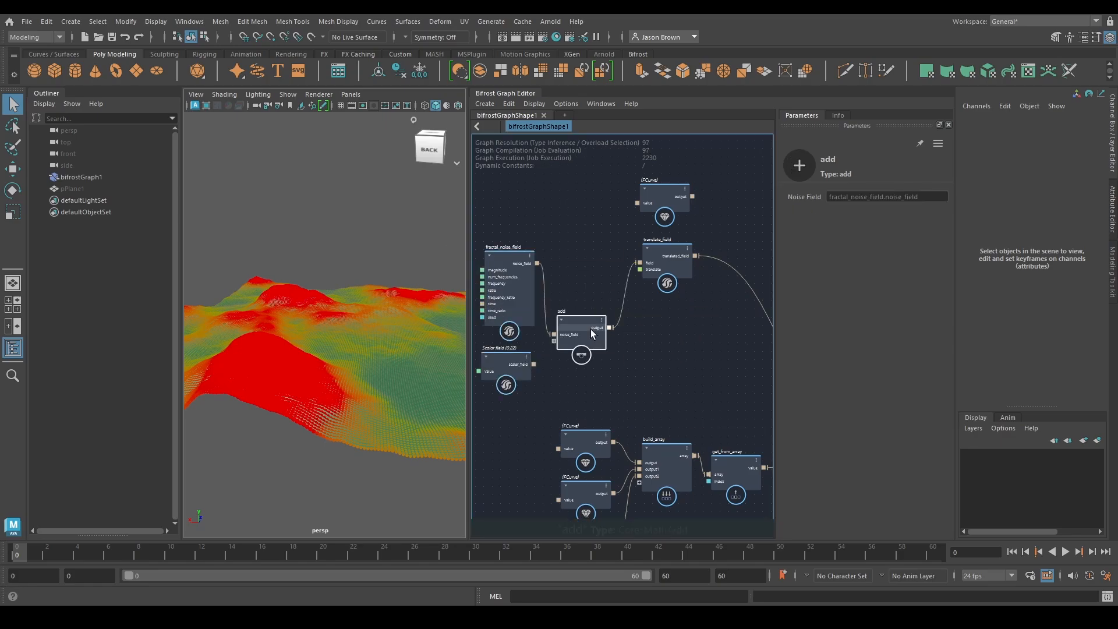
left_click_drag(590, 330, 596, 283)
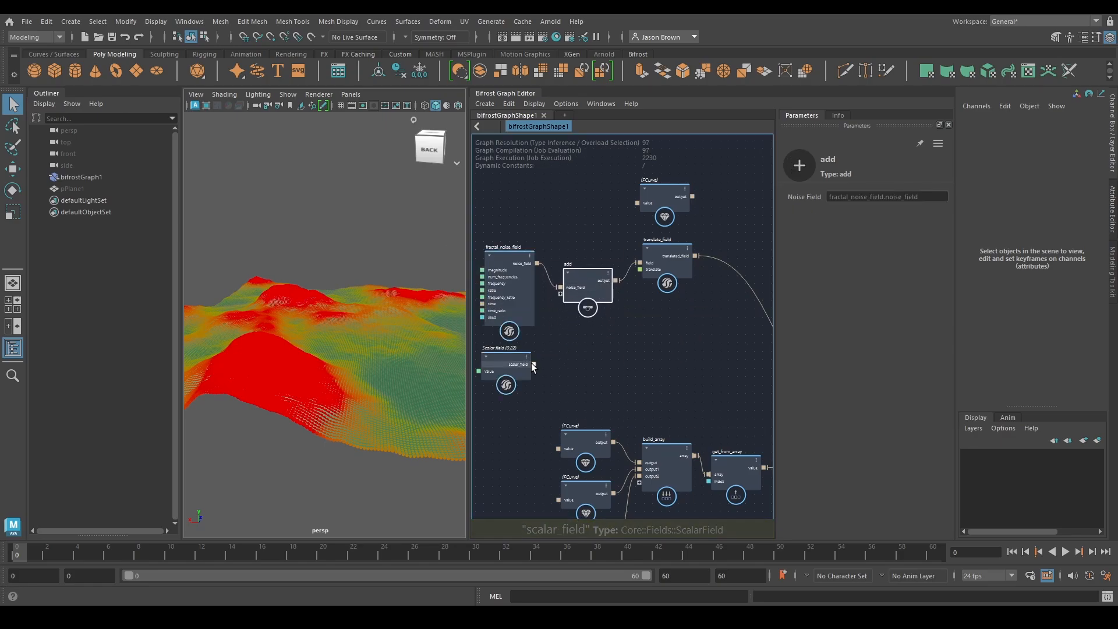
left_click_drag(533, 364, 561, 300)
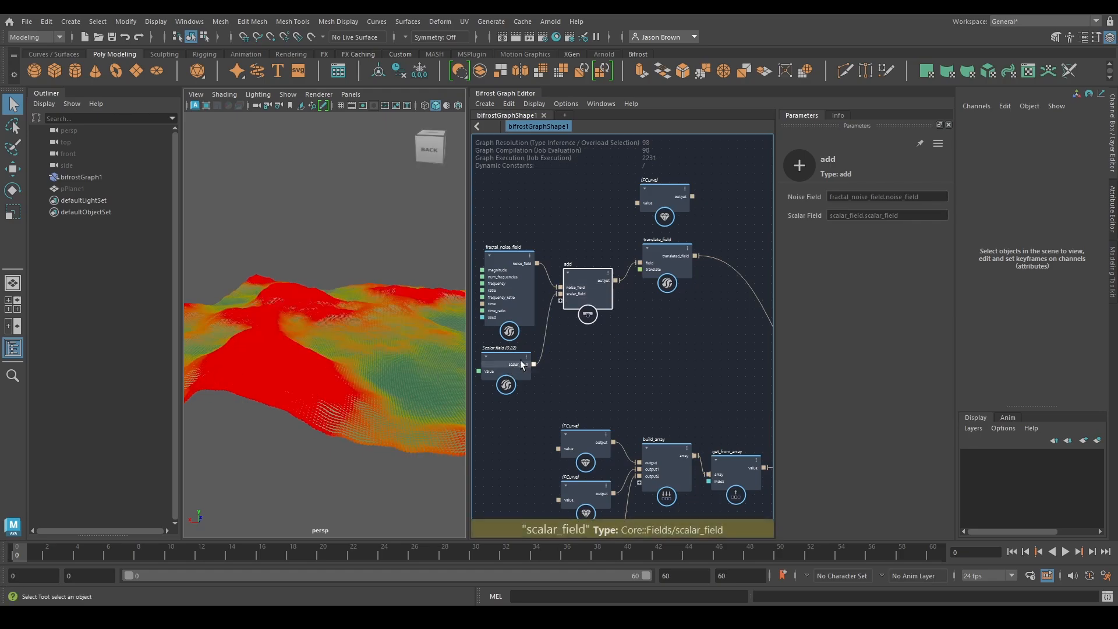
Test the offset's effect on the terrain by lowering scalar_field's value to -0.3486, and restore it to 0.22
left_click_drag(308, 326, 309, 333, "alt")
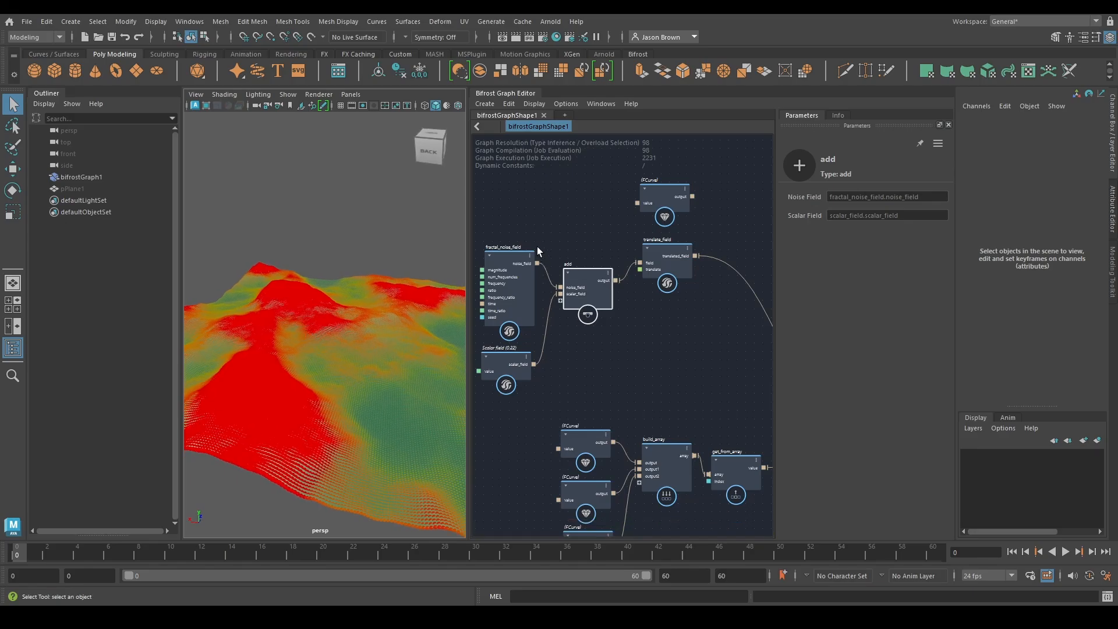
left_click_drag(484, 223, 486, 233)
left_click_drag(505, 270, 504, 271)
middle_click_drag(581, 365, 622, 353, "alt")
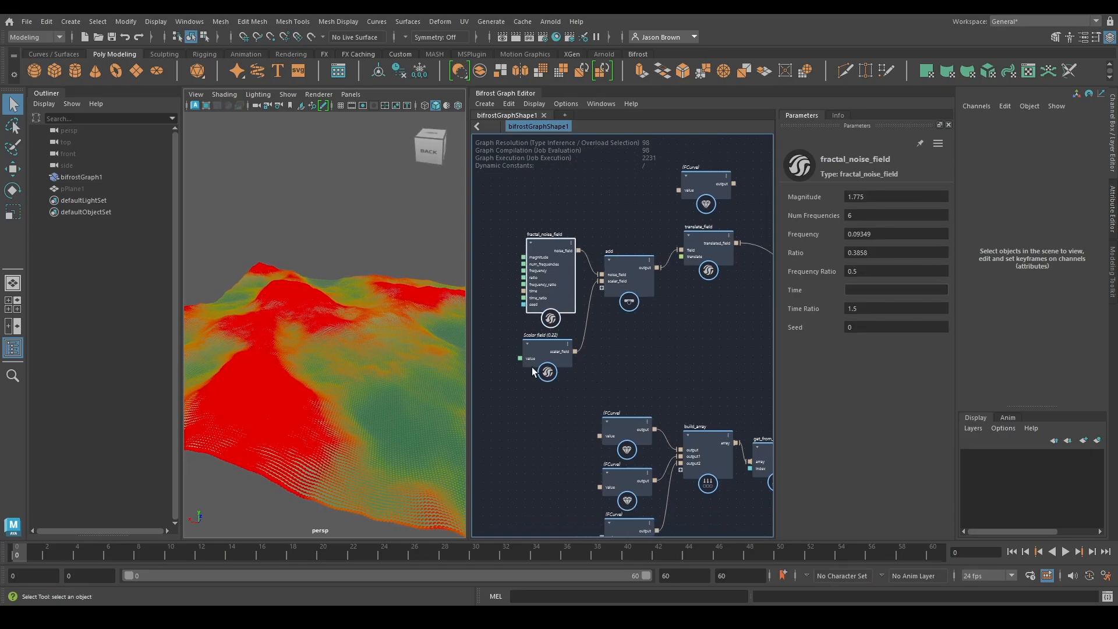
left_click(532, 365)
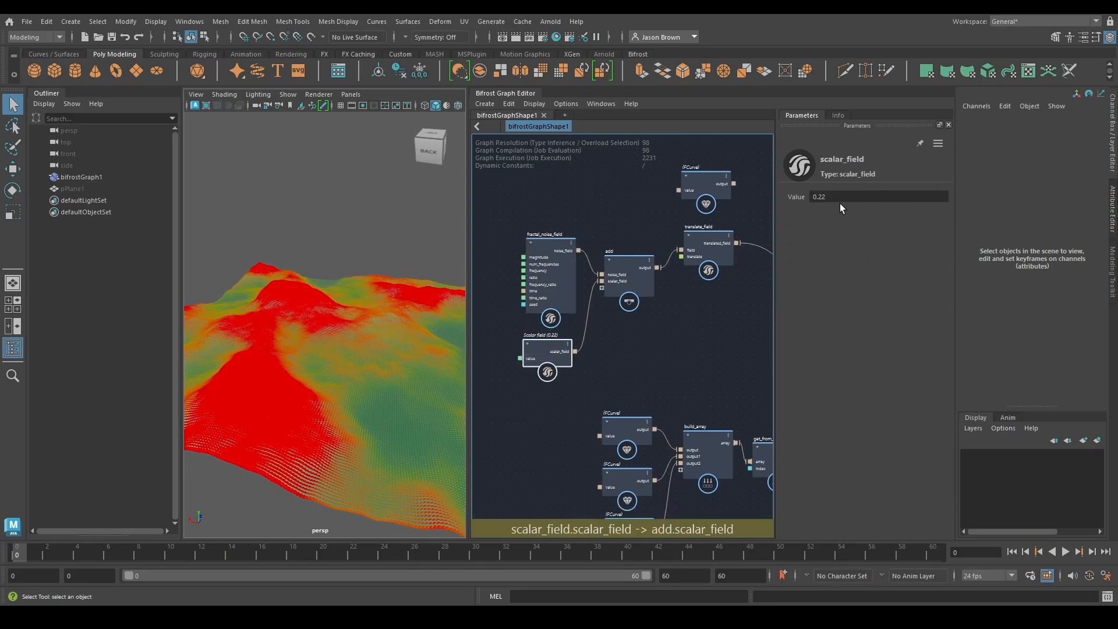
left_click_drag(841, 198, 547, 198)
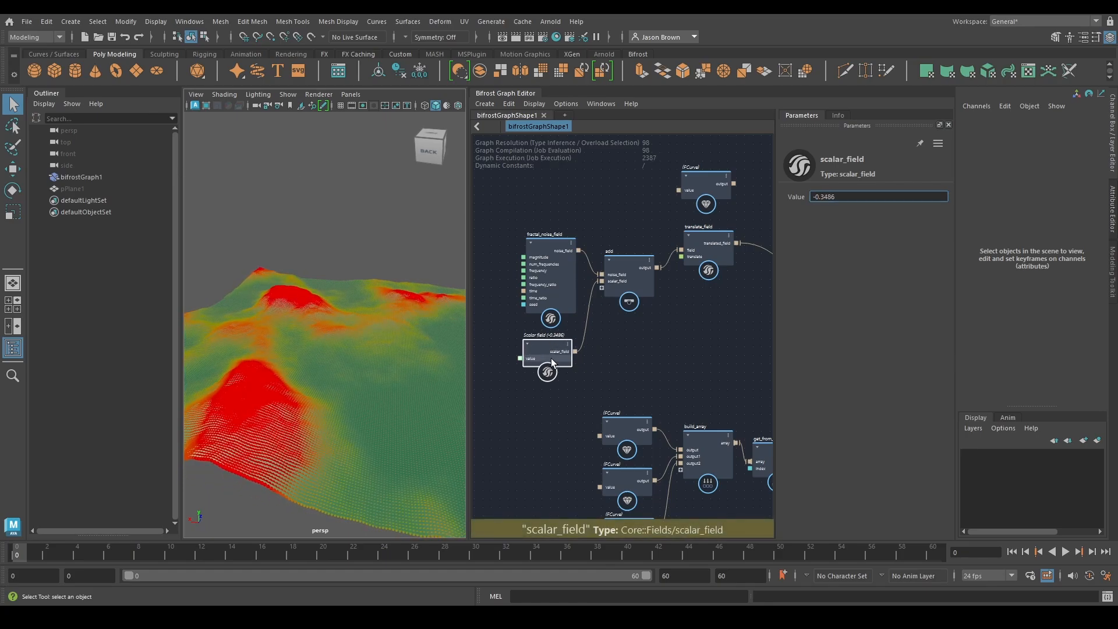
double_click(855, 196)
type("0.22")
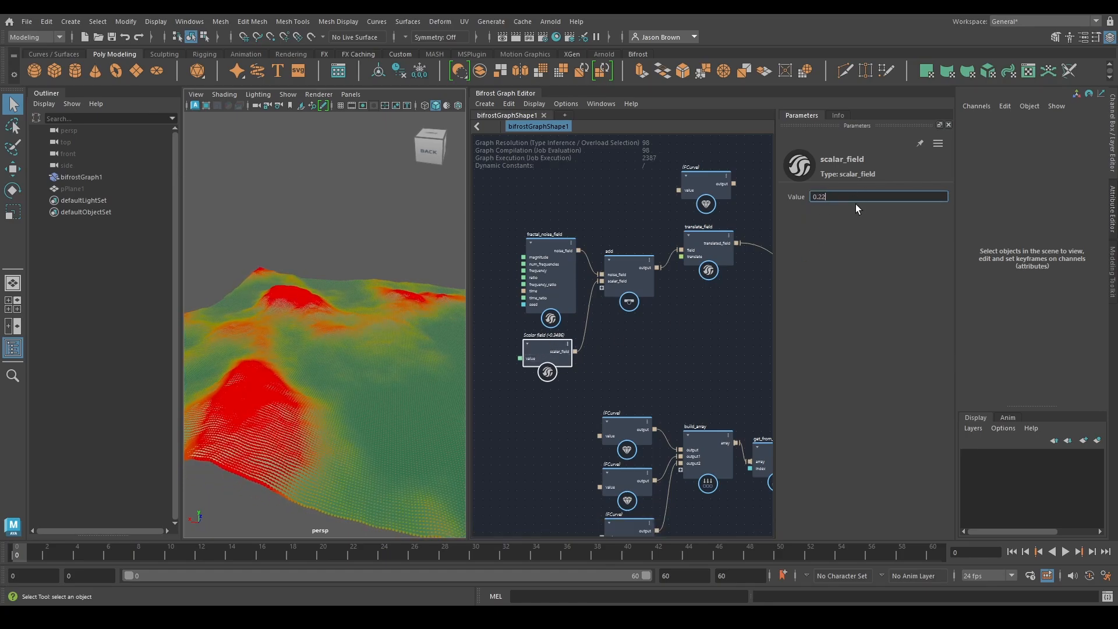
key("Return")
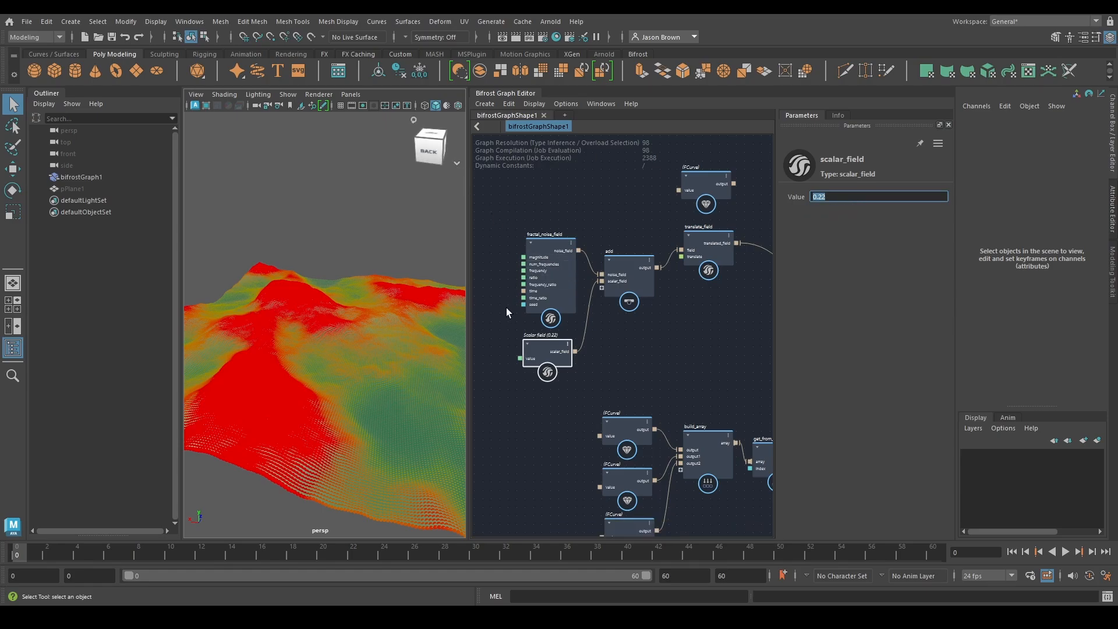
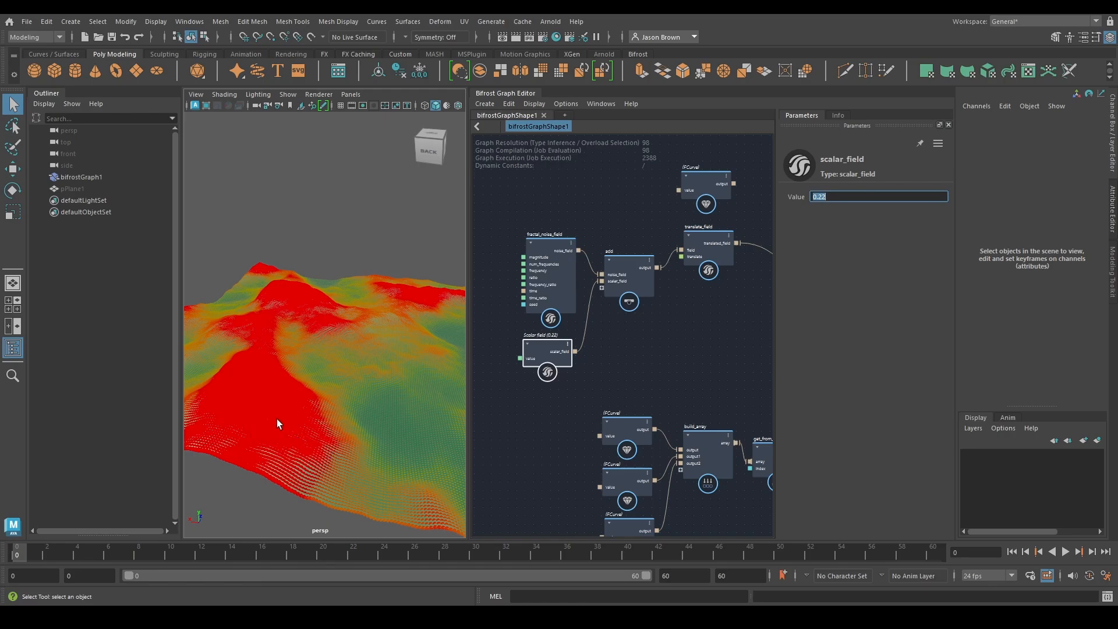
Test the terrain without the offset by setting scalar_field's value to 0
middle_click_drag(339, 403, 344, 424, "alt")
right_click_drag(344, 424, 252, 397, "alt")
left_click_drag(253, 397, 309, 391, "alt")
right_click_drag(308, 392, 336, 399, "alt")
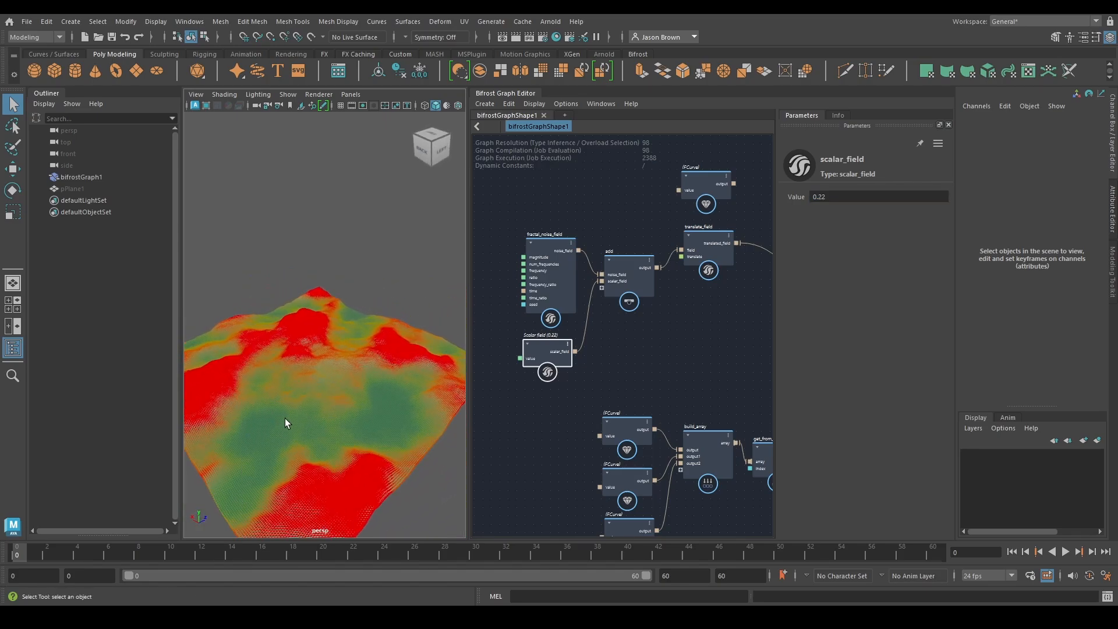
double_click(839, 198)
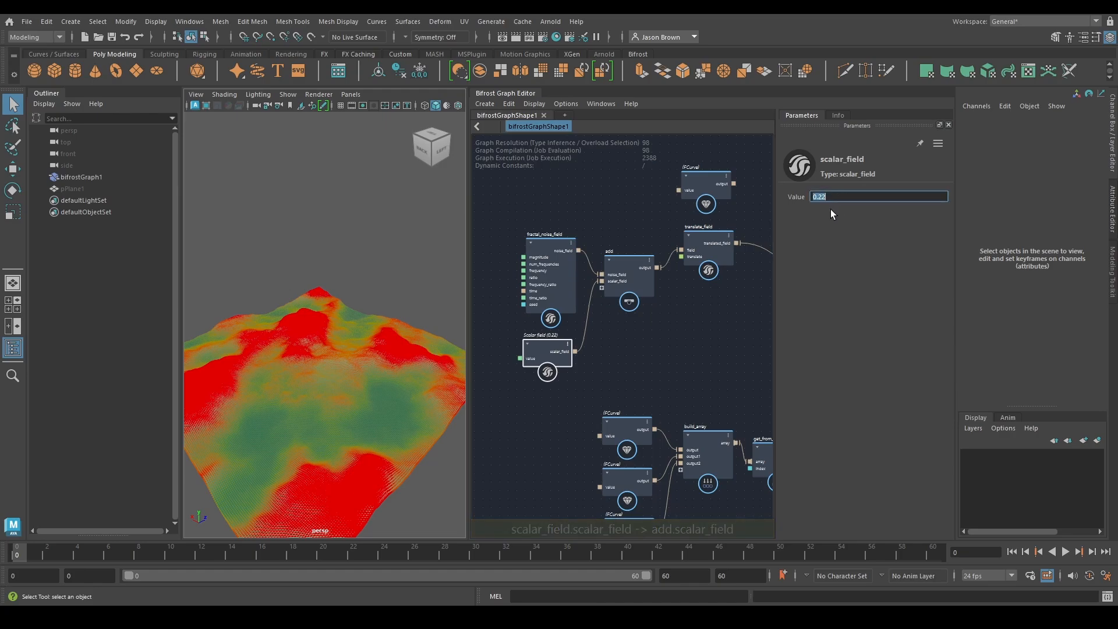
type("0")
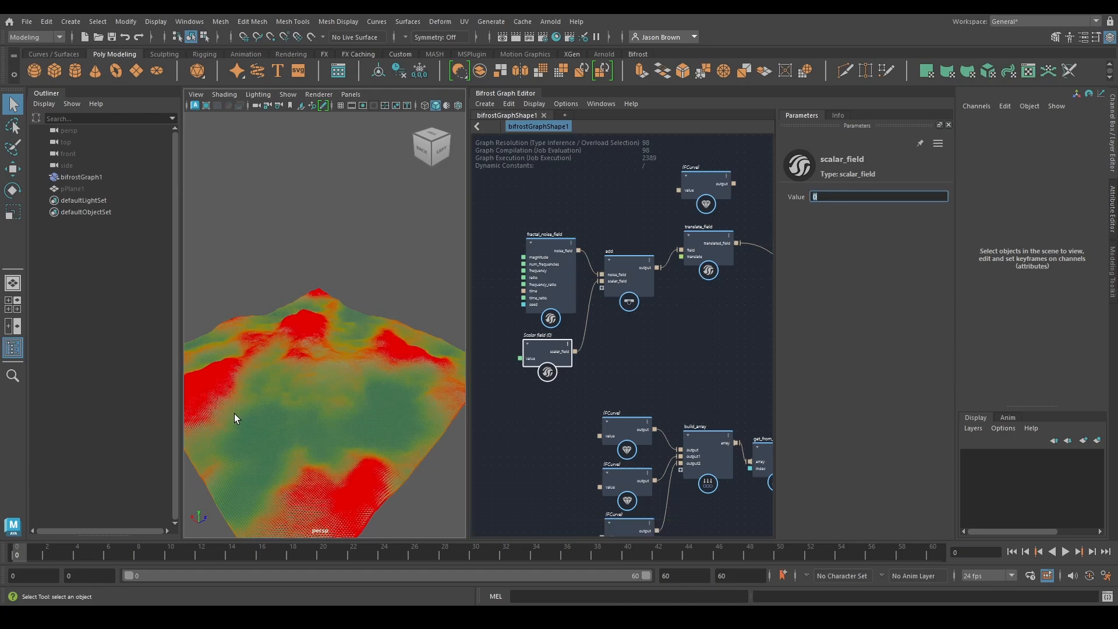
left_click(722, 358)
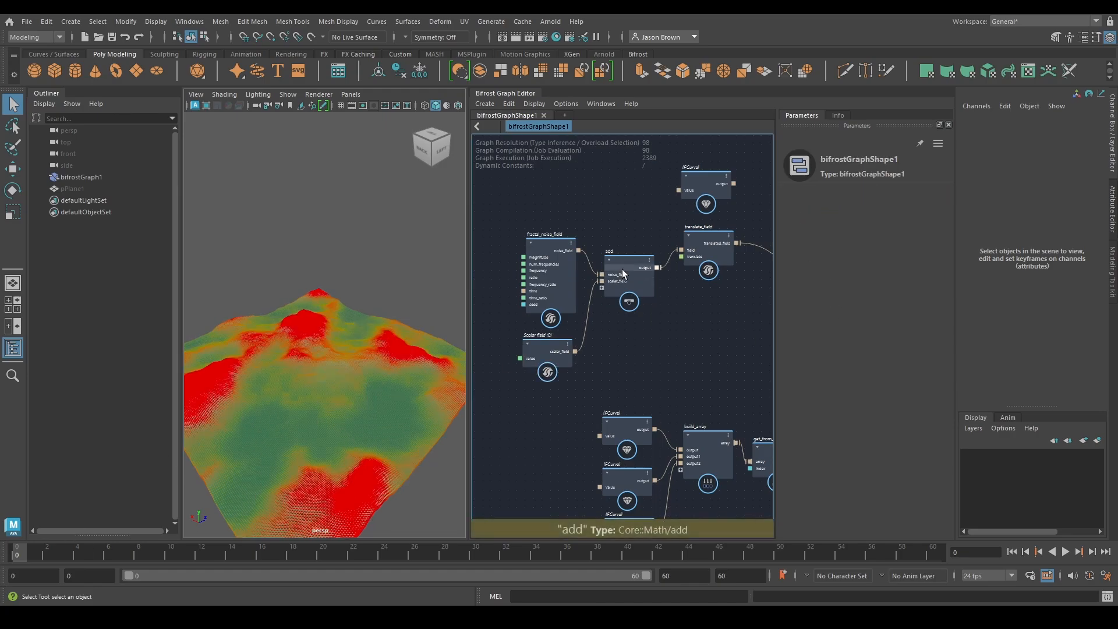
Try raising scalar_field's value to 0.3393, and restore it to 0.22
left_click(565, 359)
left_click_drag(793, 197, 1116, 188)
left_click_drag(793, 197, 807, 197)
left_click_drag(1116, 173, 1051, 173)
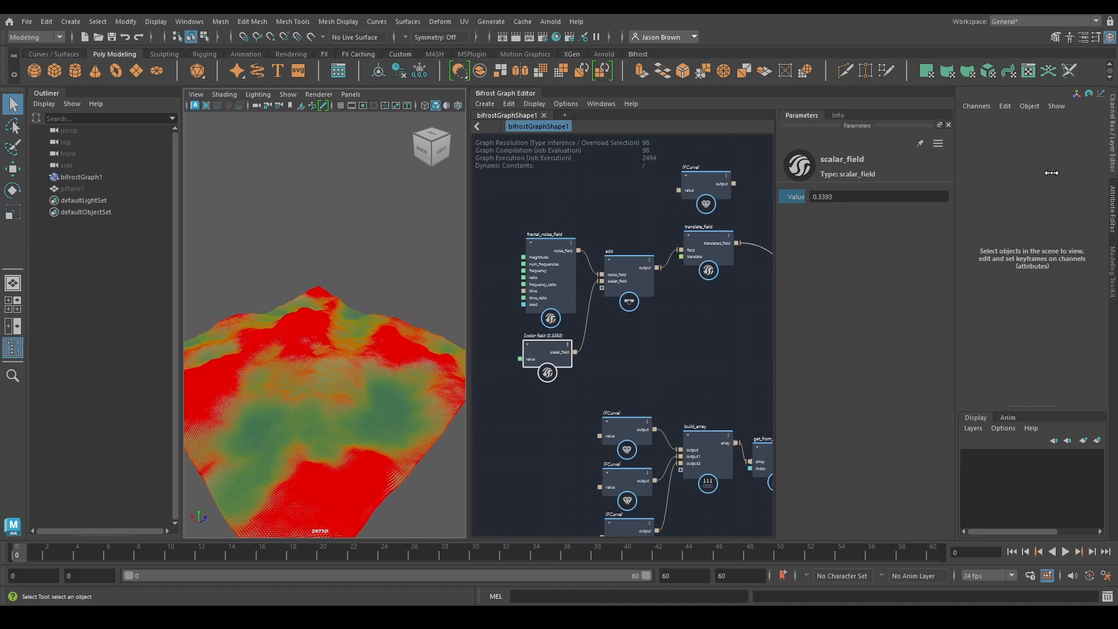
left_click(845, 196)
type("0.23")
key("Return")
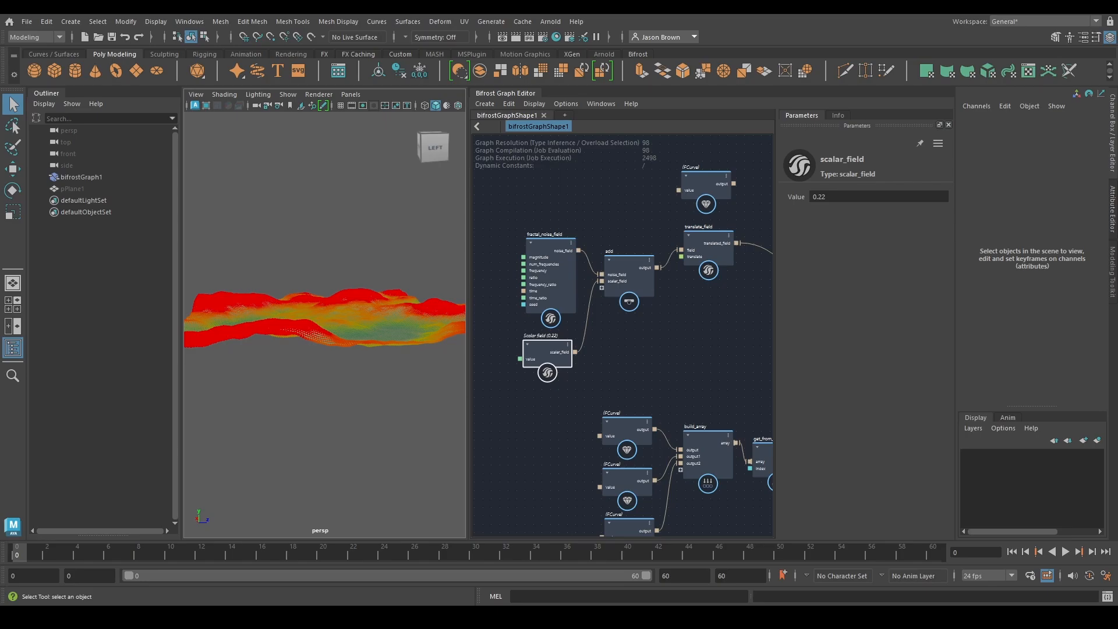
left_click_drag(262, 362, 306, 406, "alt")
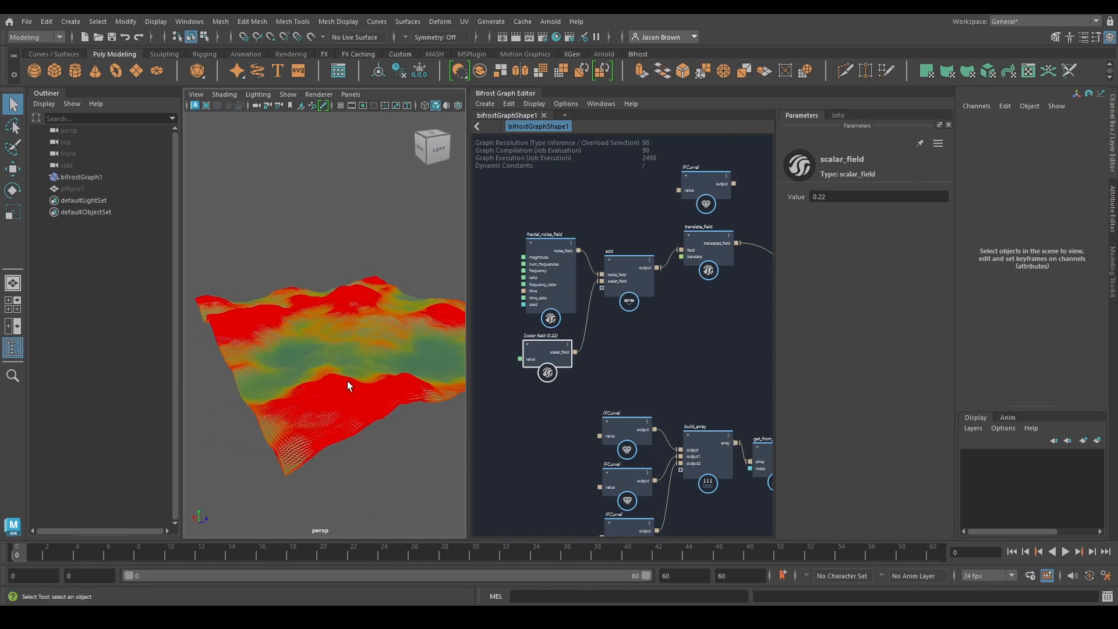
Duplicate create_mesh_plane above the original, and set the copy's length and width segments to 1
middle_click_drag(673, 358, 402, 424, "alt")
left_click_drag(623, 357, 613, 230)
middle_click_drag(613, 229, 677, 371, "alt")
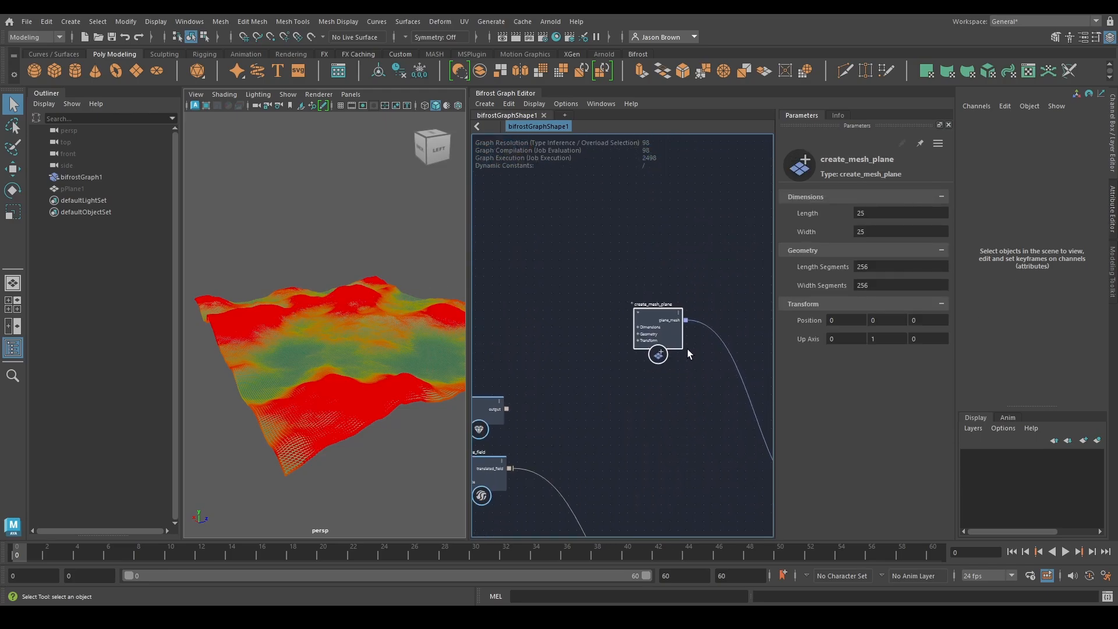
key("ctrl+v")
left_click_drag(583, 404, 661, 223)
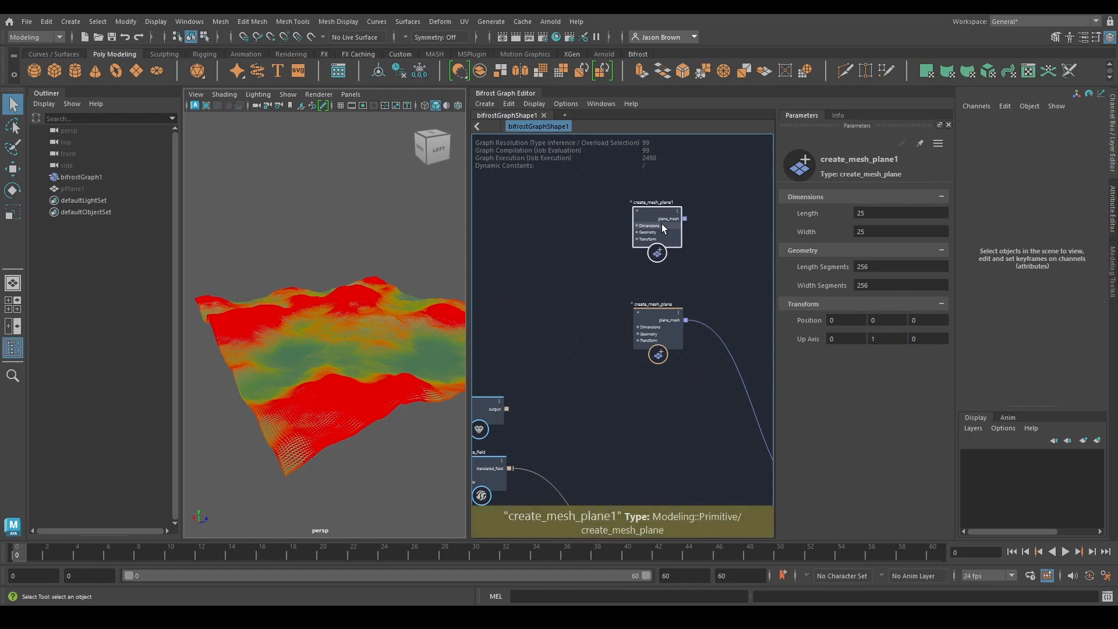
middle_click_drag(745, 228, 712, 314, "alt")
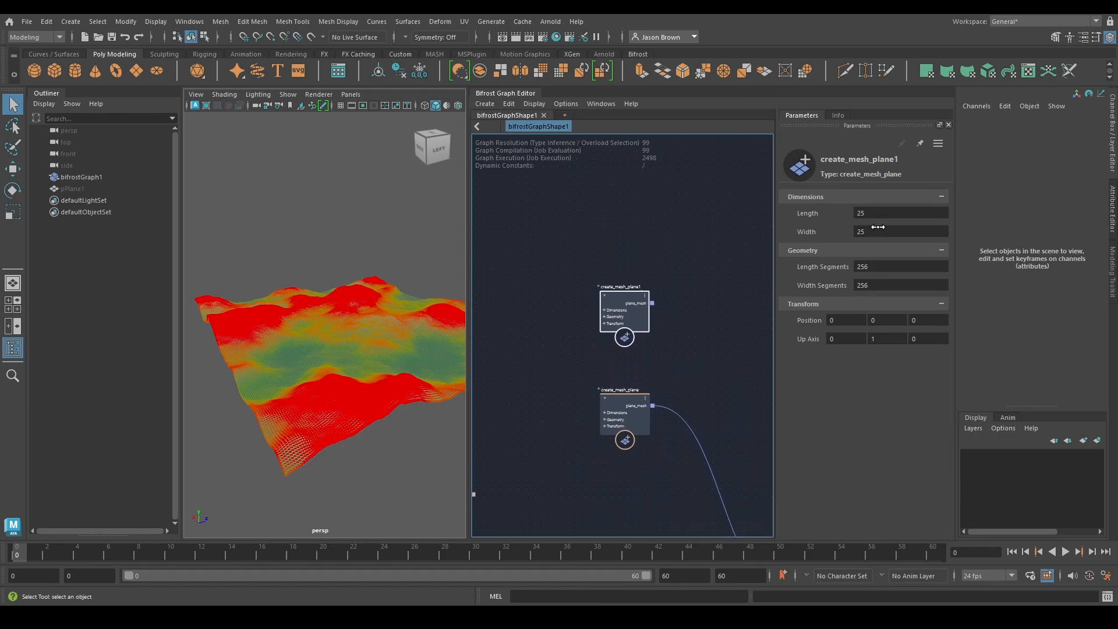
left_click(879, 285)
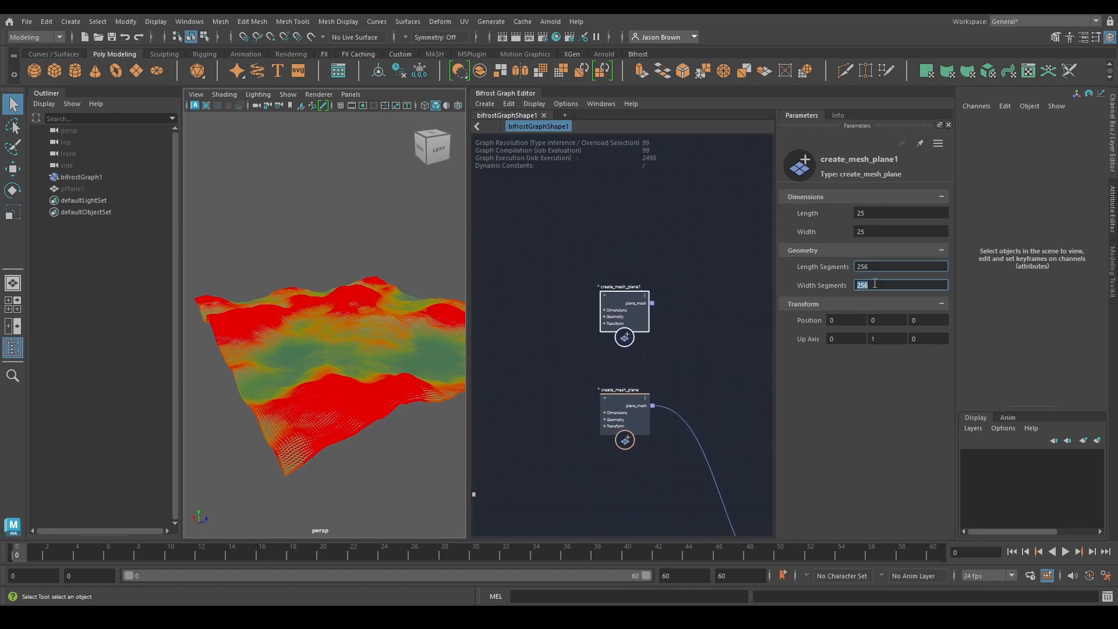
middle_click_drag(638, 334, 585, 334, "alt")
Add an assign_diagnostic_material node fed by the duplicated plane's plane_mesh output, and place it above the existing material node
left_click(599, 303)
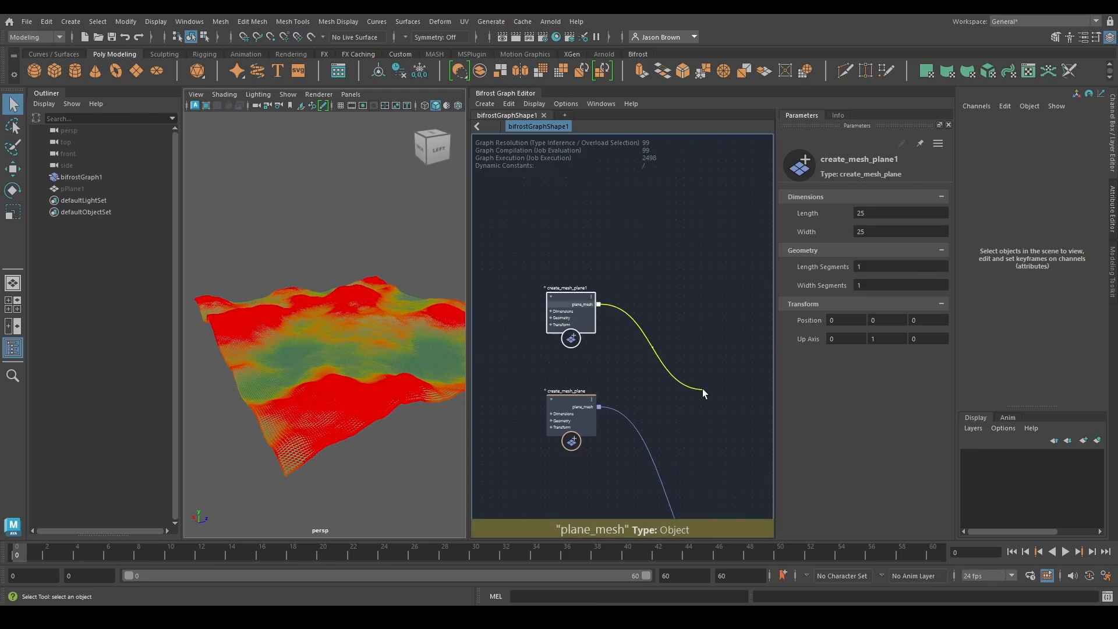
middle_click_drag(754, 402, 543, 309, "alt")
middle_click_drag(658, 278, 524, 323, "alt")
middle_click_drag(611, 273, 504, 287, "alt")
key("Tab")
type("ass")
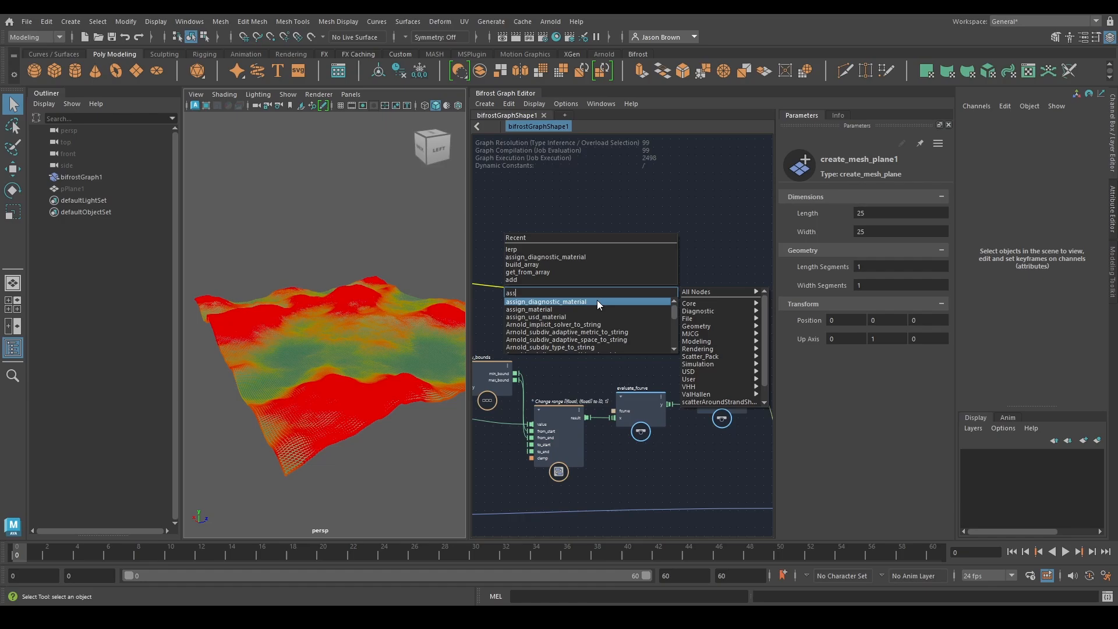
left_click(596, 301)
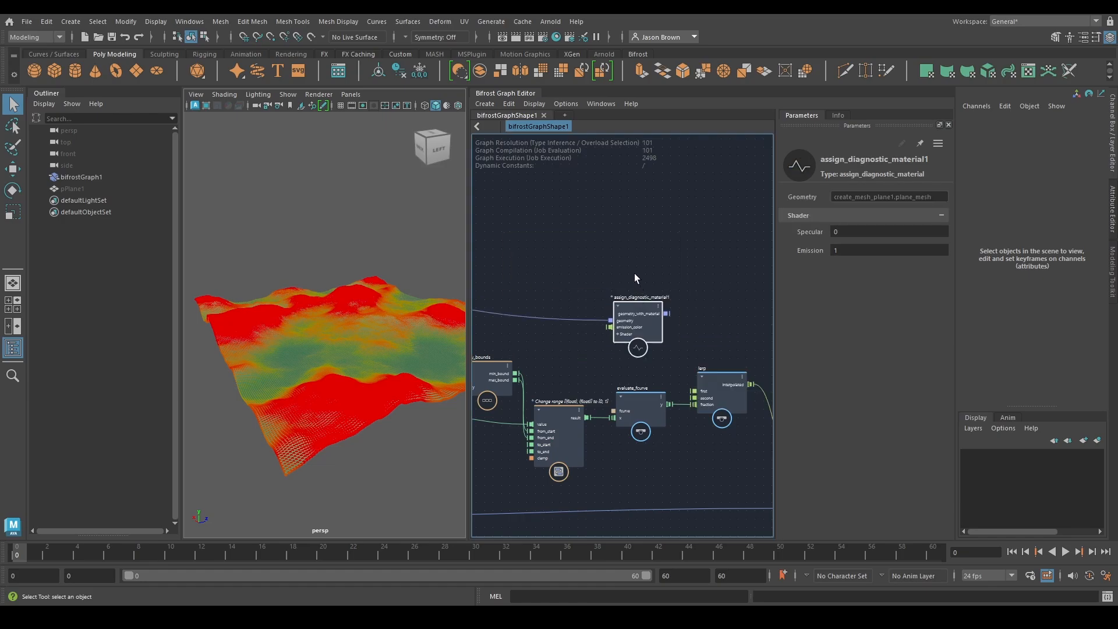
middle_click_drag(669, 319, 599, 340, "alt")
left_click_drag(571, 341, 715, 302)
middle_click_drag(710, 328, 512, 254, "alt")
left_click_drag(513, 258, 587, 240)
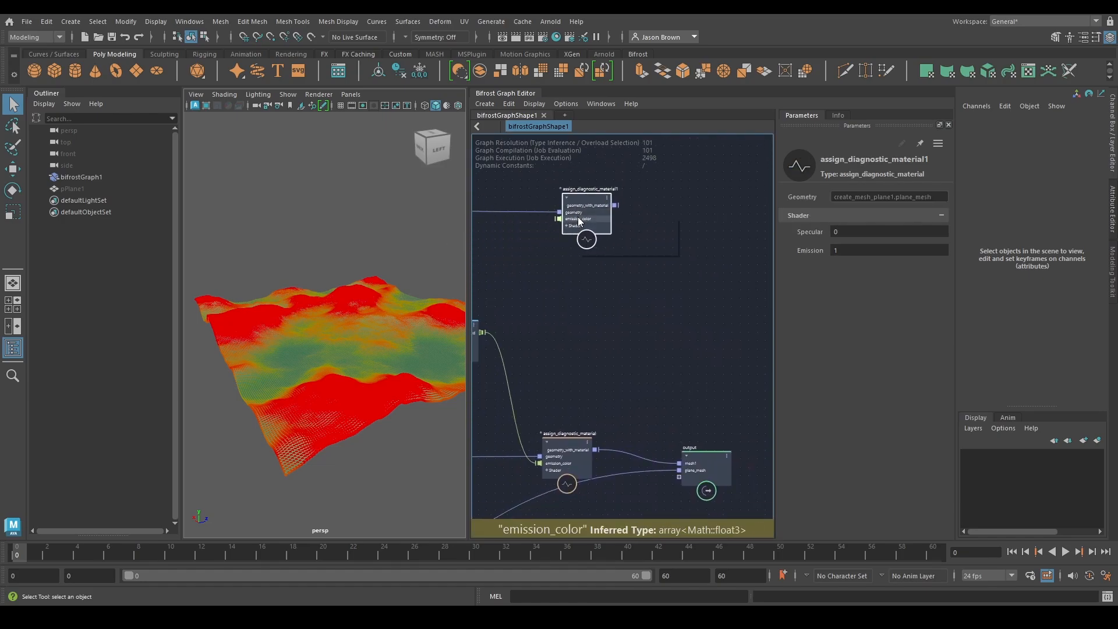
Set emission_color on the new plane's diagnostic material to value type Math::float3, and give it a blue color
right_click(579, 218)
left_click(529, 252)
middle_click_drag(556, 278, 1115, 105, "alt")
middle_click_drag(730, 475, 689, 473, "alt")
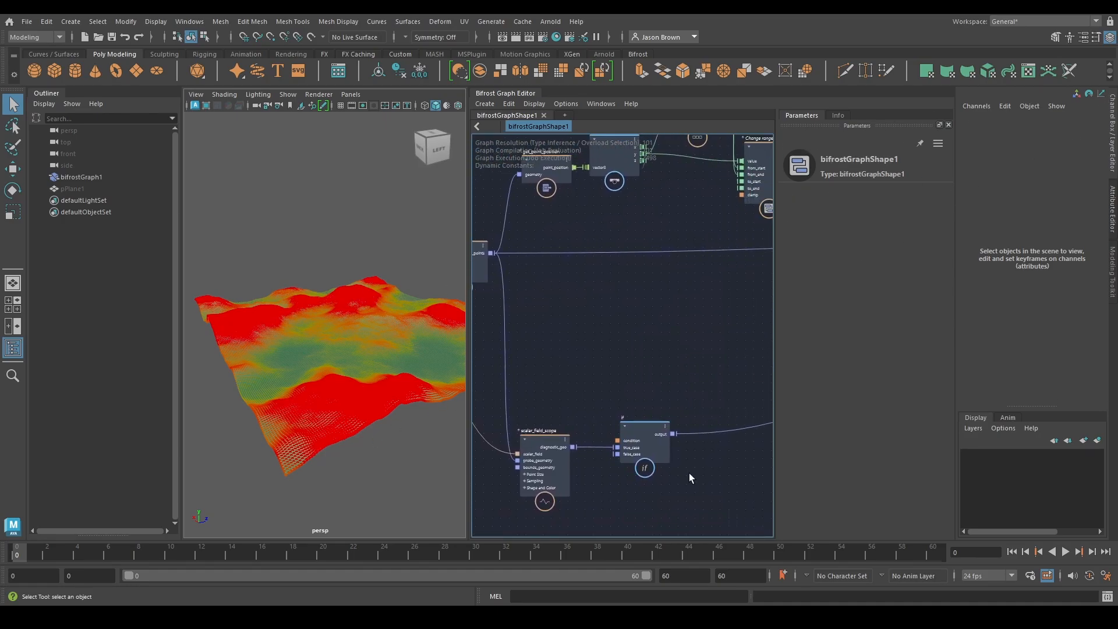
middle_click_drag(739, 251, 454, 505, "alt")
middle_click_drag(703, 362, 613, 417, "alt")
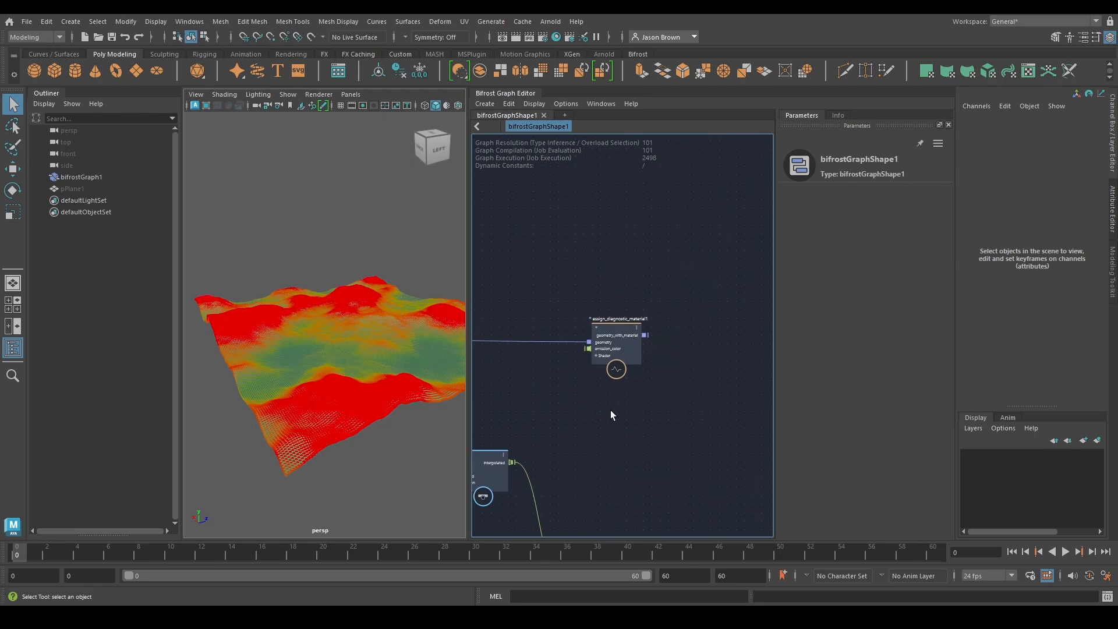
middle_click_drag(636, 351, 648, 332, "alt")
left_click(629, 313)
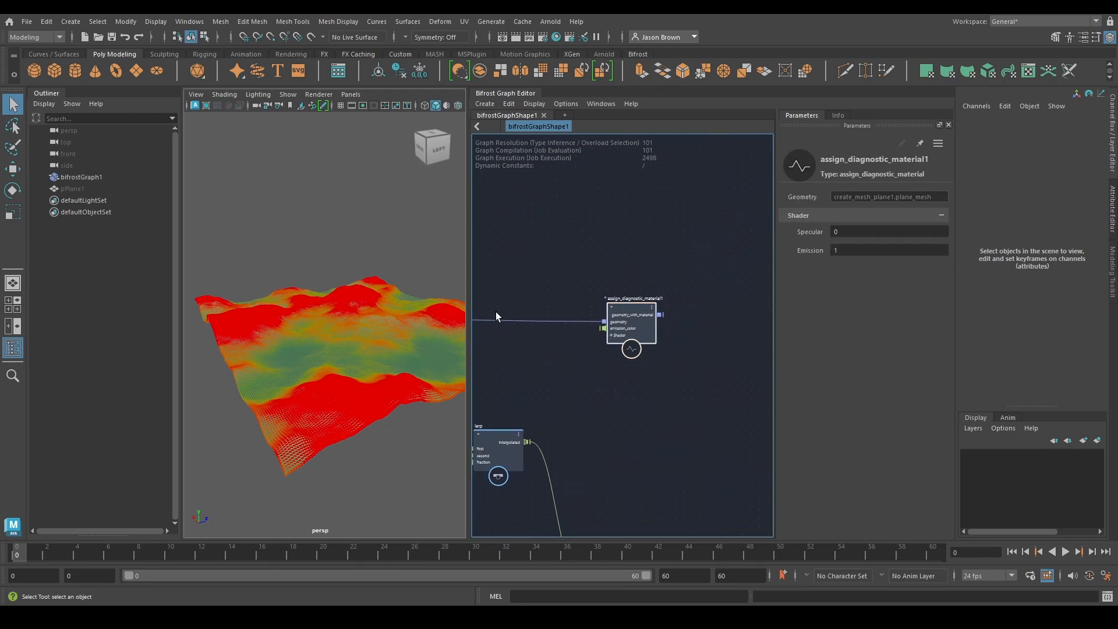
right_click(613, 330)
mouse_move(687, 346)
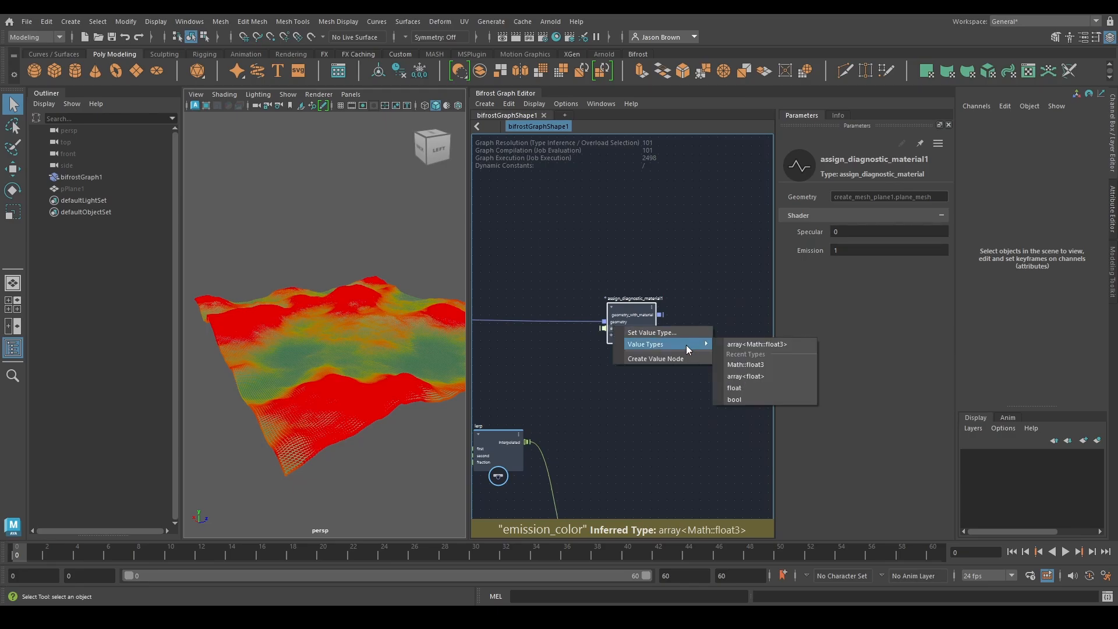
left_click(747, 362)
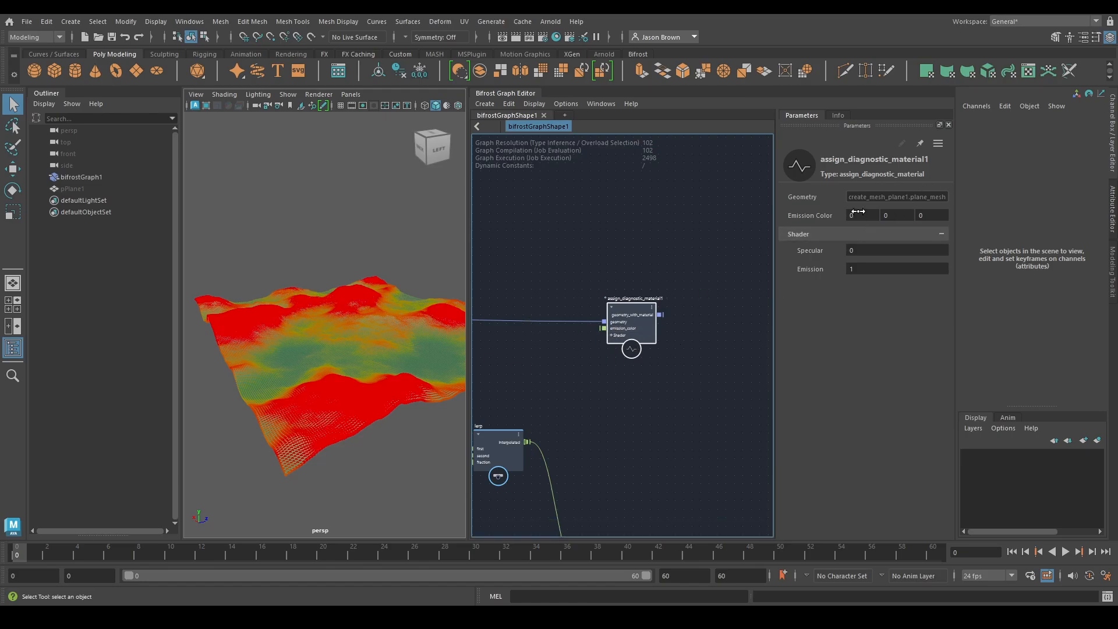
left_click(901, 215)
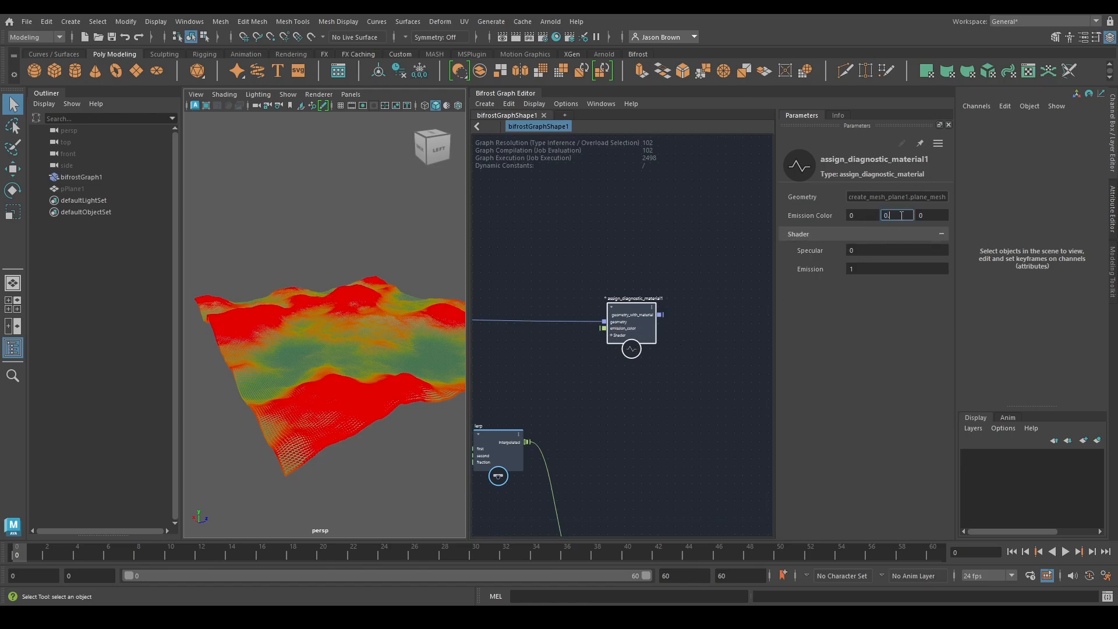
Make room beside the graph output, and add an if node with the new plane's material output as its true case
middle_click_drag(691, 366, 642, 279, "alt")
left_click_drag(686, 490, 730, 489)
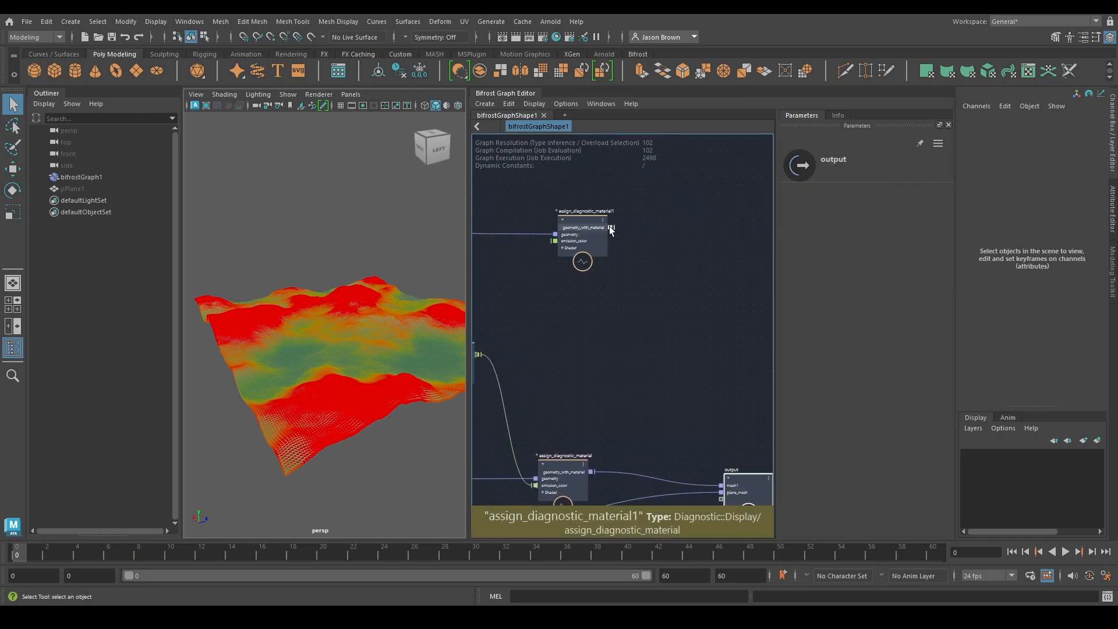
left_click_drag(611, 228, 662, 390)
type("if")
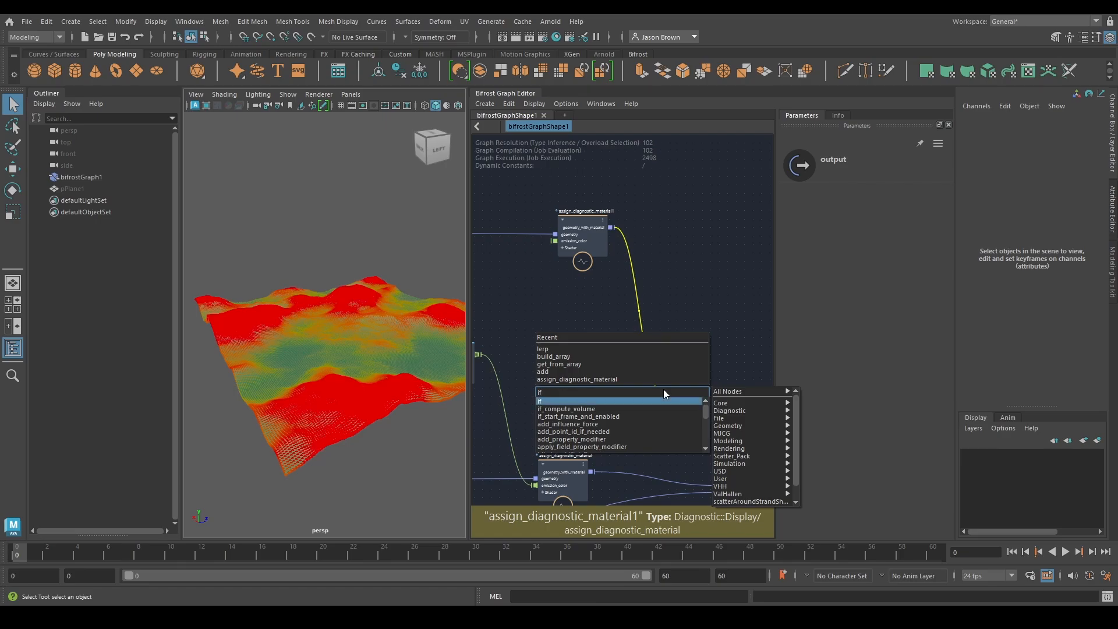
key("Return")
left_click_drag(675, 436, 680, 402)
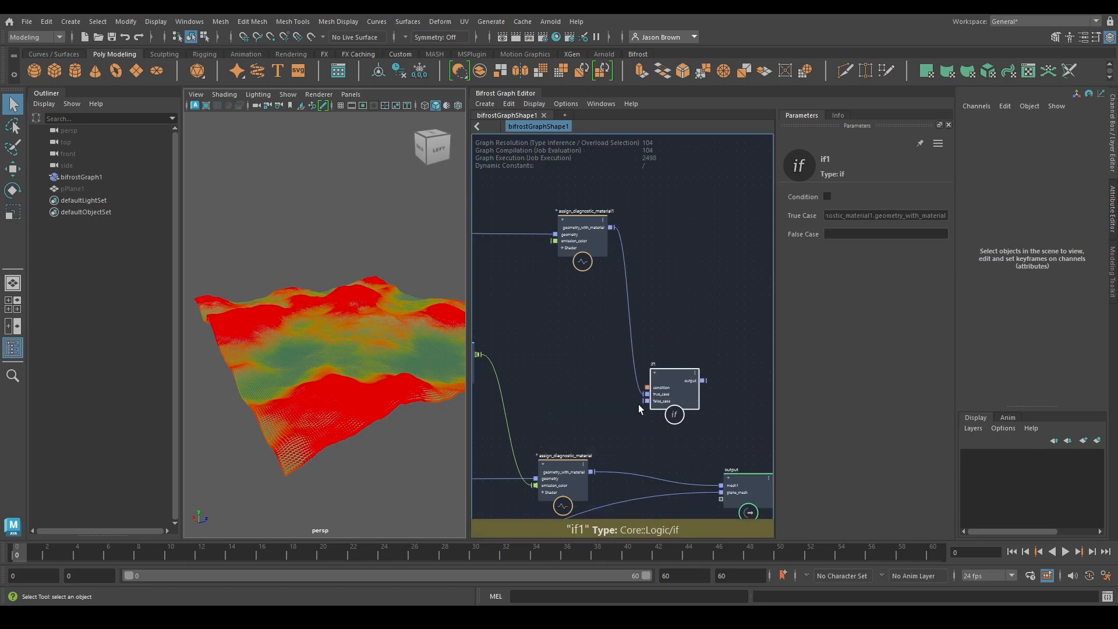
Connect the new if node's result to the graph output, and enable its condition
middle_click_drag(731, 417, 675, 389)
left_click_drag(645, 352, 669, 471)
middle_click_drag(648, 337, 694, 389)
left_click(827, 196)
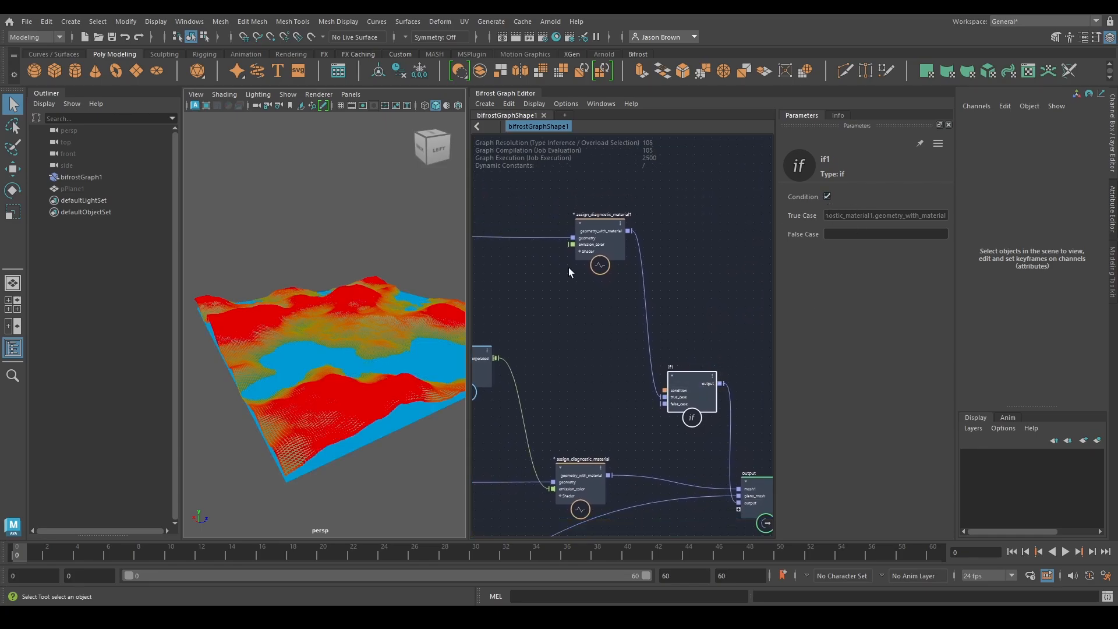
Lower scalar_field's value to -0.08541 to flood more of the terrain with the blue plane
left_click_drag(373, 317, 312, 351, "alt")
scroll(312, 360, "up", 4)
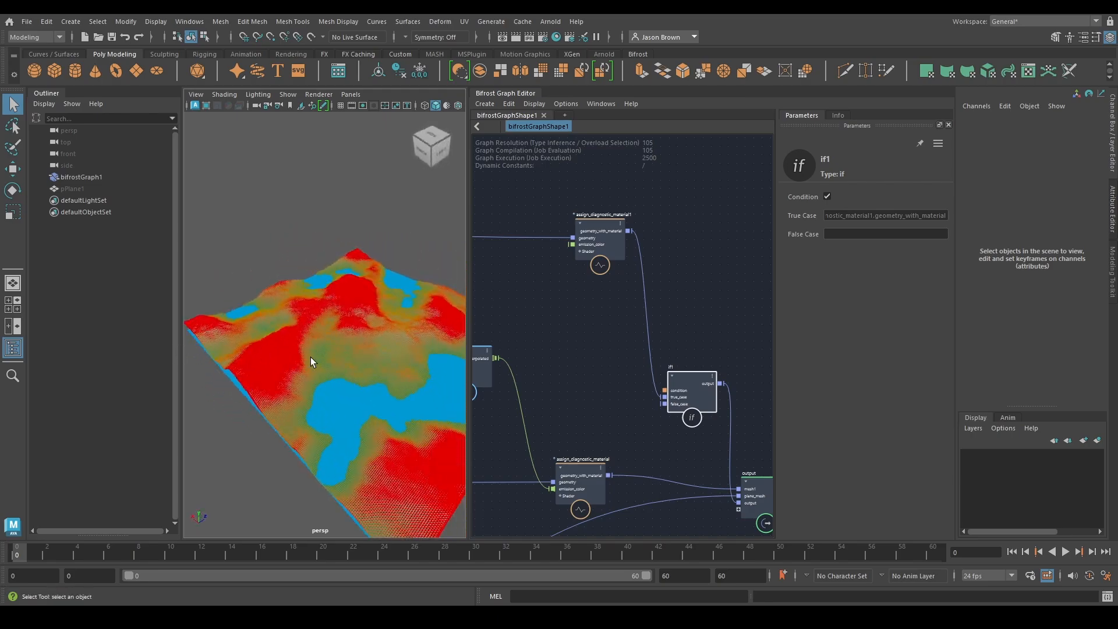
middle_click_drag(312, 362, 256, 342, "alt")
mouse_move(256, 342)
right_mouse_down("alt")
mouse_move(291, 349)
mouse_move(260, 352)
right_mouse_up("alt")
left_click_drag(259, 353, 326, 348, "alt")
middle_click_drag(327, 348, 339, 371, "alt")
right_click_drag(339, 371, 355, 373, "alt")
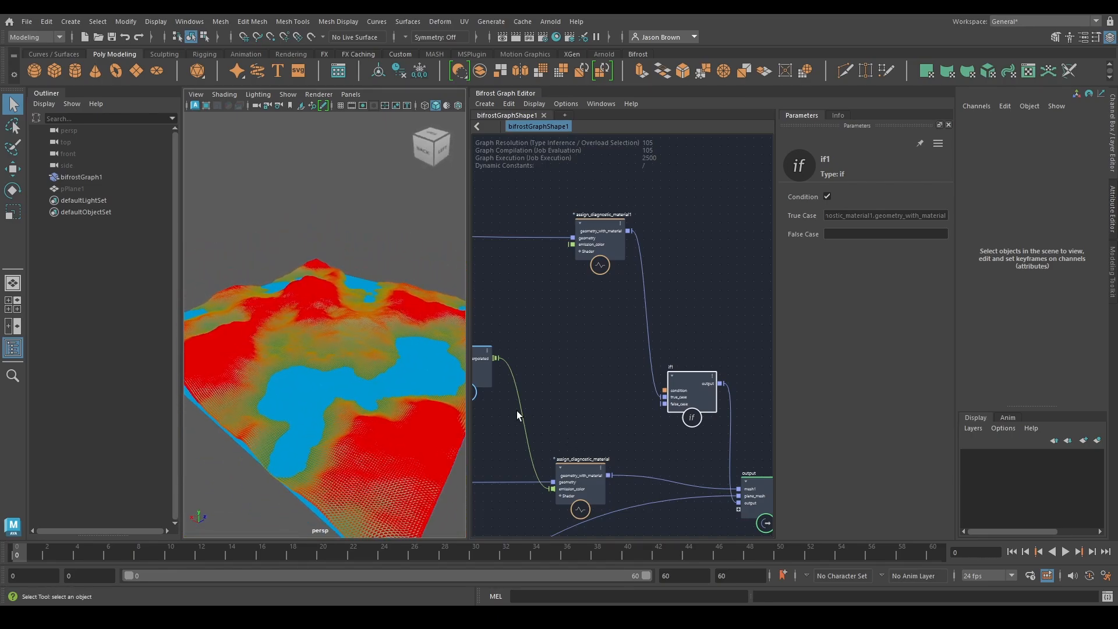
middle_click_drag(516, 411, 609, 521, "alt")
left_click(551, 372)
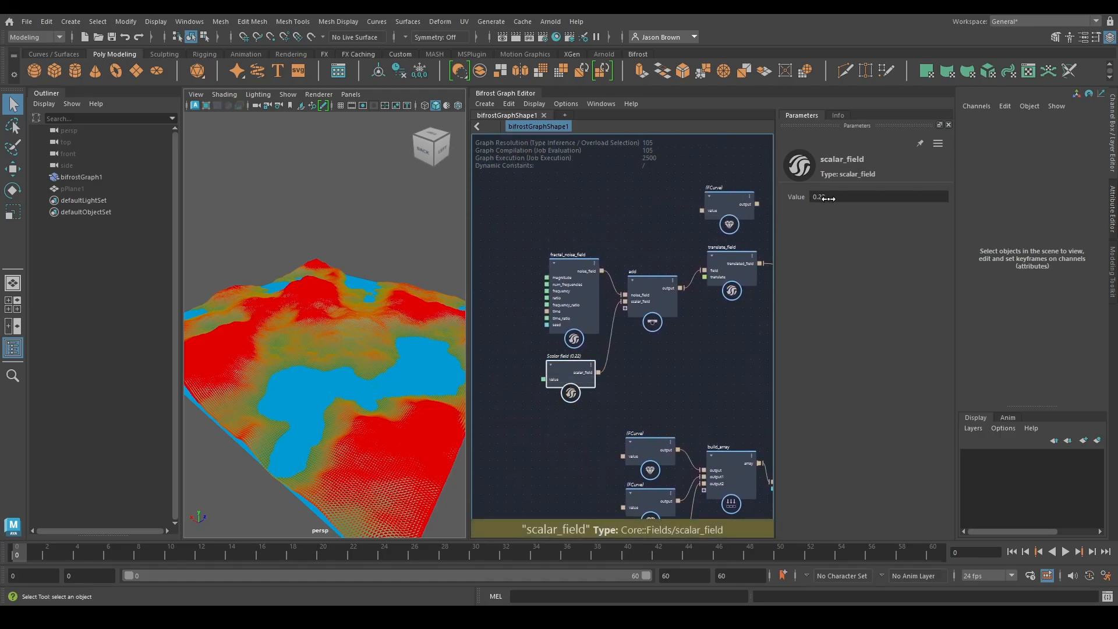
left_click_drag(828, 198, 539, 199)
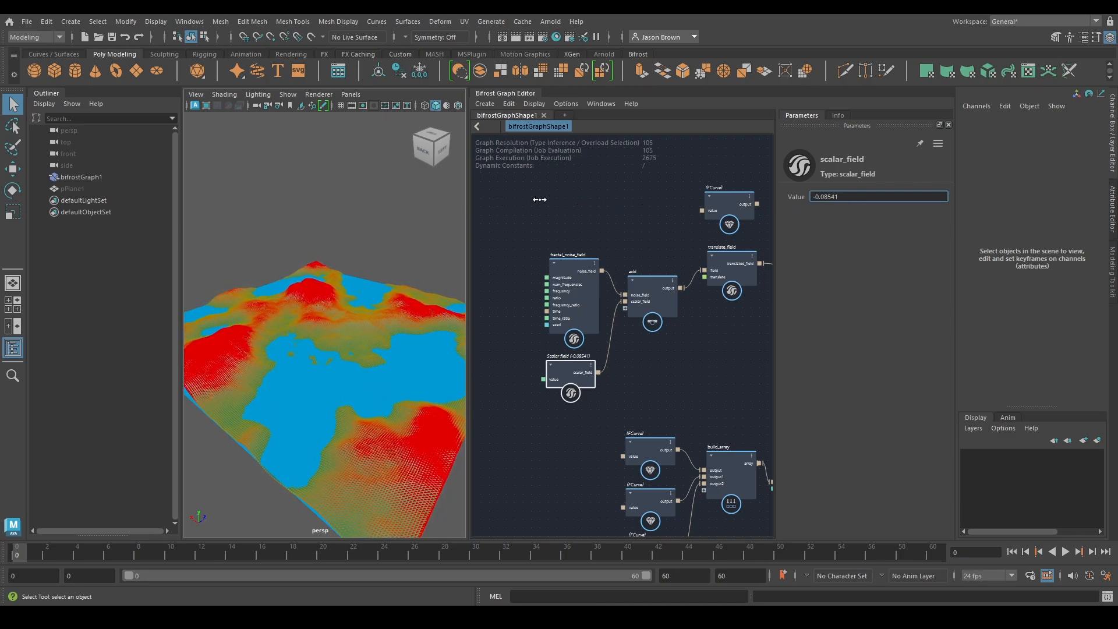
Move the loose FCurve, add and translate_field nodes higher in the graph, and line up fractal_noise_field with add
scroll(736, 361, "down", 3)
middle_click_drag(736, 361, 651, 341, "alt")
left_click_drag(645, 234, 643, 182)
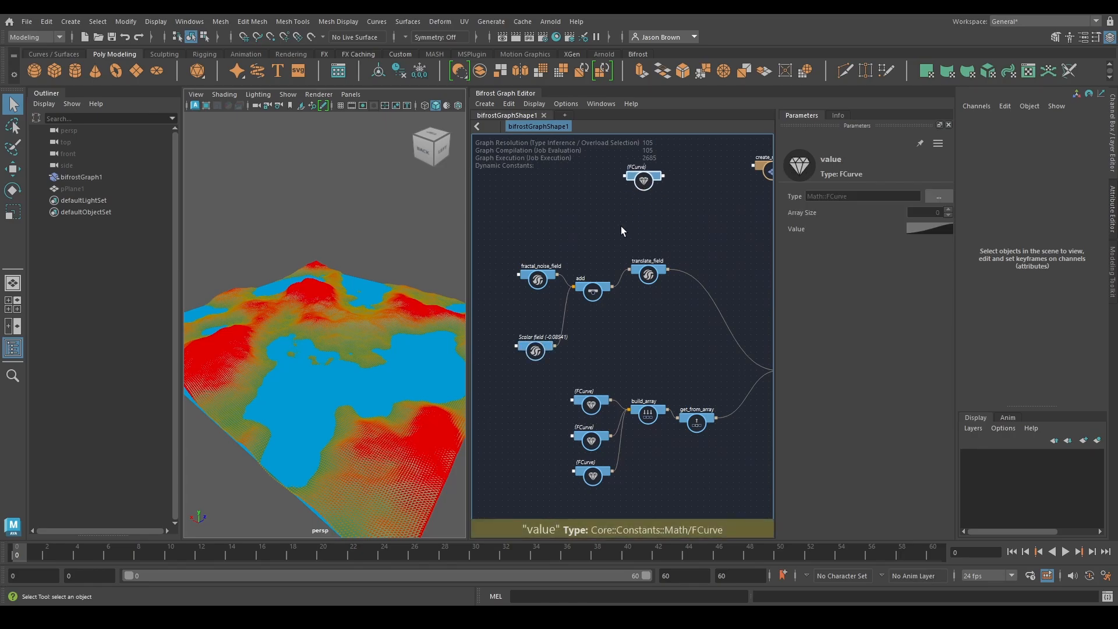
left_click_drag(591, 288, 642, 242)
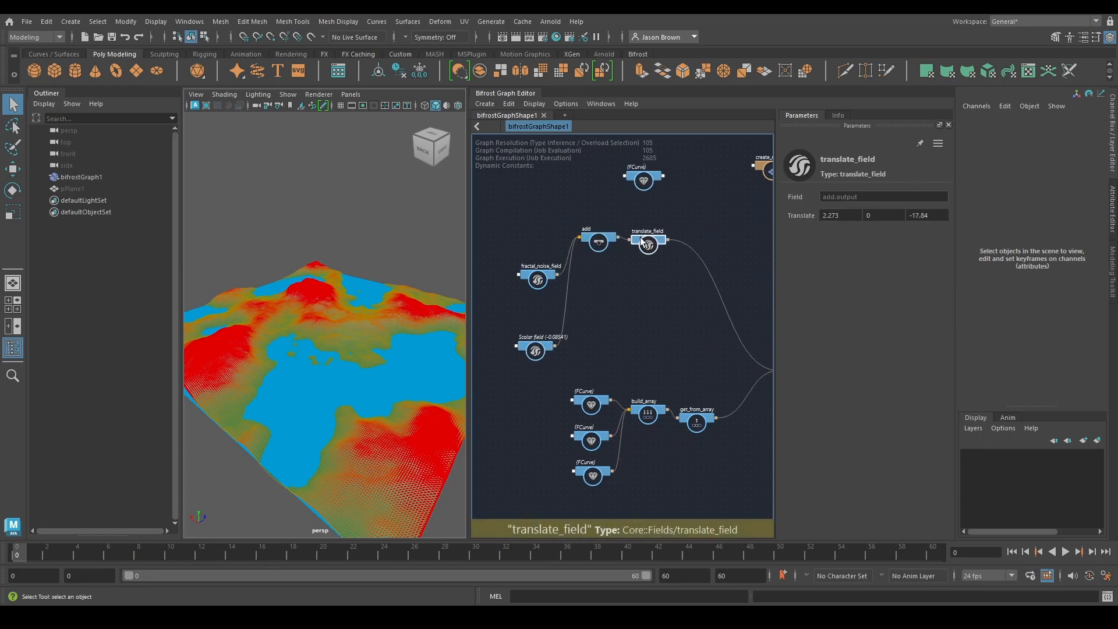
middle_click_drag(660, 304, 706, 310, "alt")
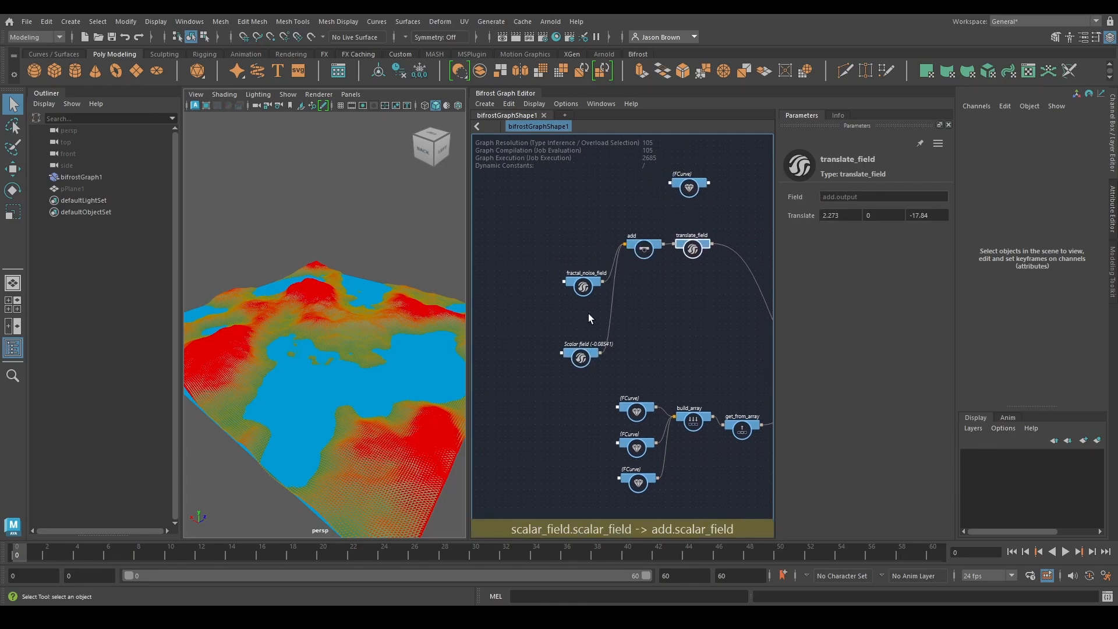
left_click_drag(588, 285, 584, 248)
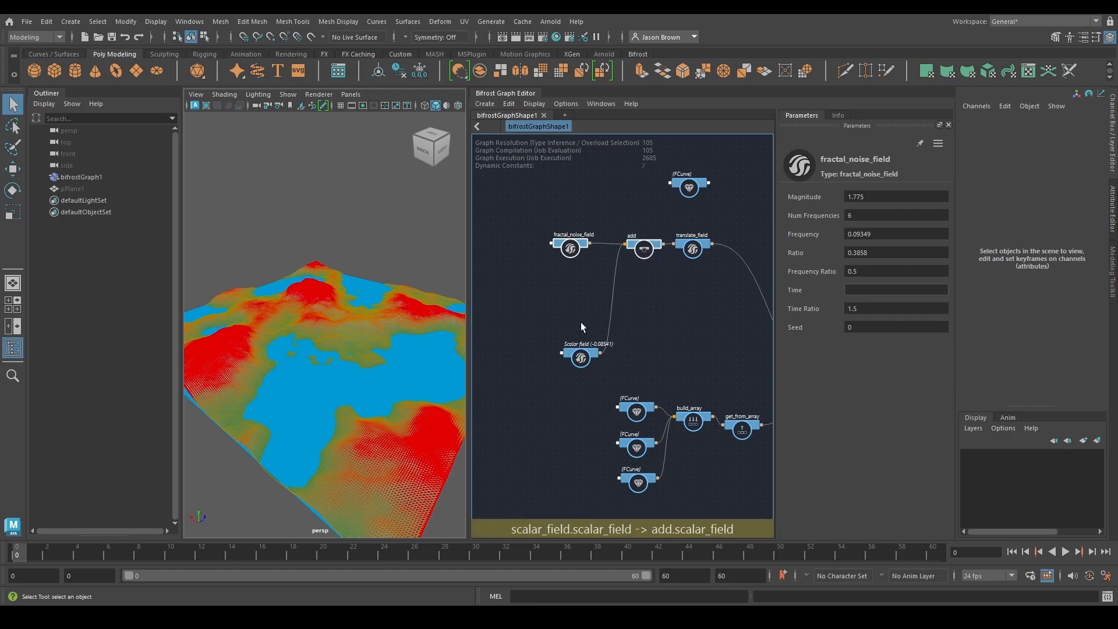
Duplicate fractal_noise_field and add below the originals, and pull the original add out from between fractal_noise_field and translate_field
key("ctrl+d")
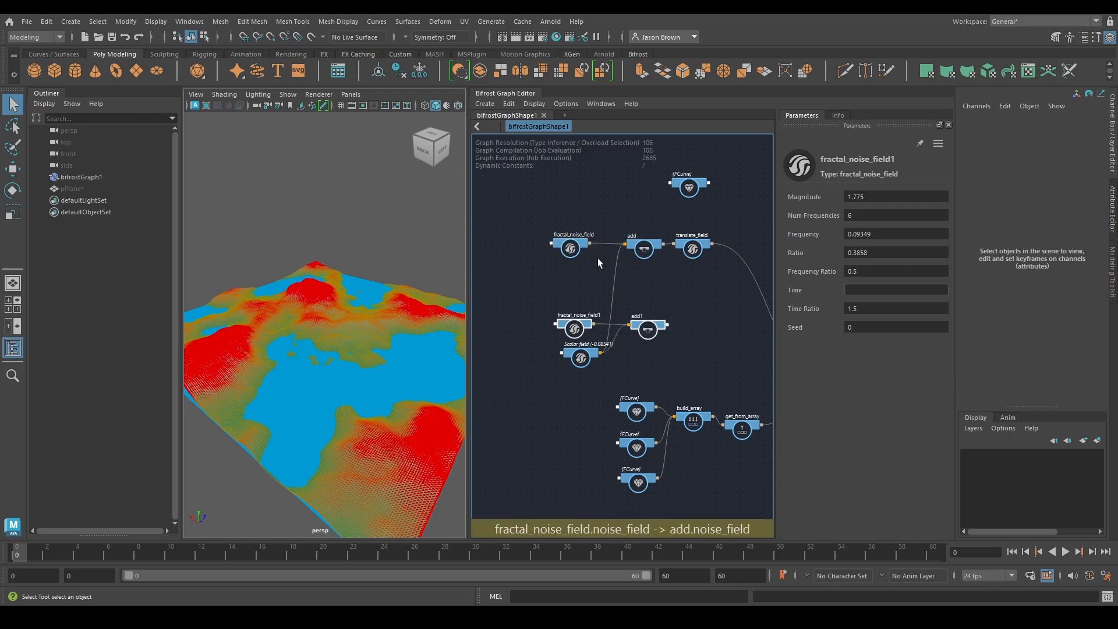
scroll(597, 257, "up", 3)
left_click_drag(586, 246, 647, 199)
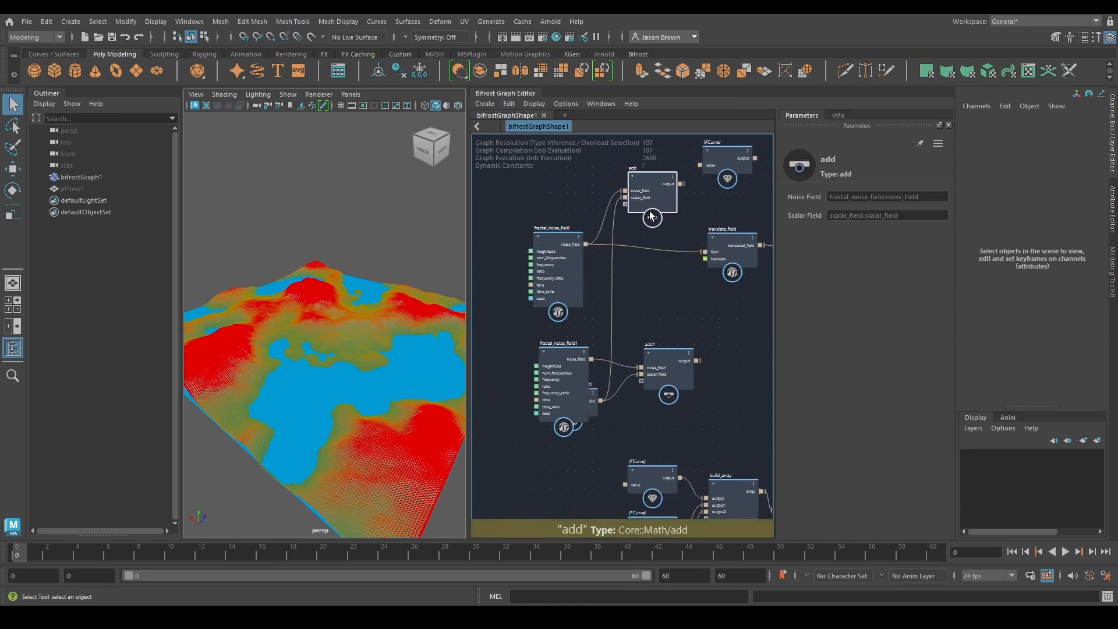
Delete the original add node and stack fractal_noise_field, fractal_noise_field1 and scalar_field in a column
key("Delete")
middle_click_drag(562, 360, 566, 337, "alt")
left_click_drag(558, 251, 571, 217)
left_click_drag(568, 354, 582, 308)
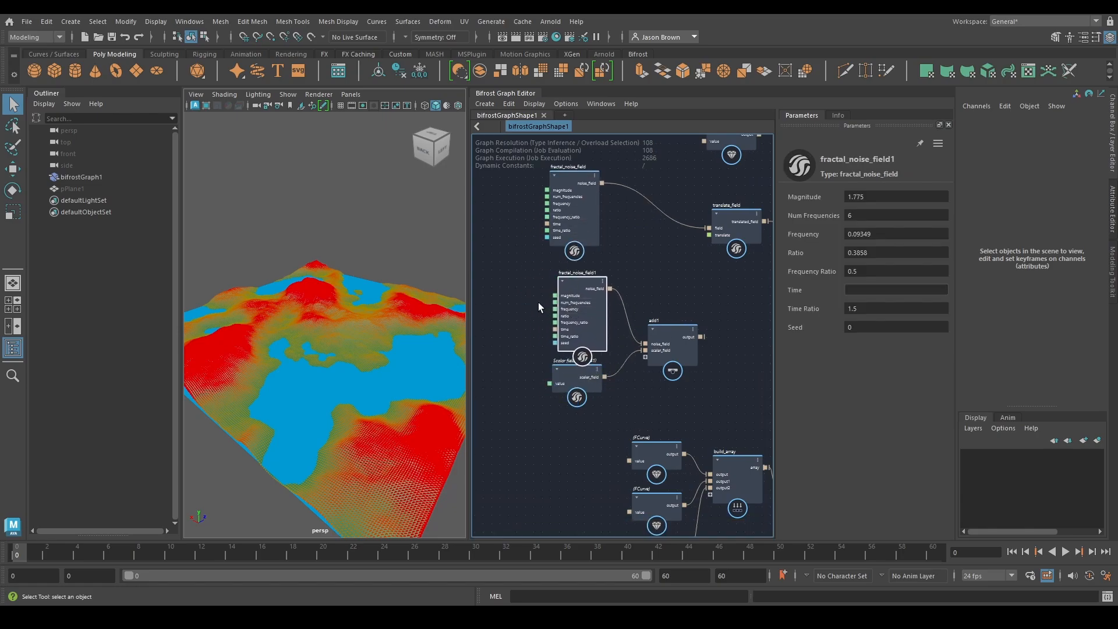
middle_click_drag(538, 304, 541, 326, "alt")
left_click_drag(590, 401, 593, 424)
left_click_drag(579, 344, 572, 344)
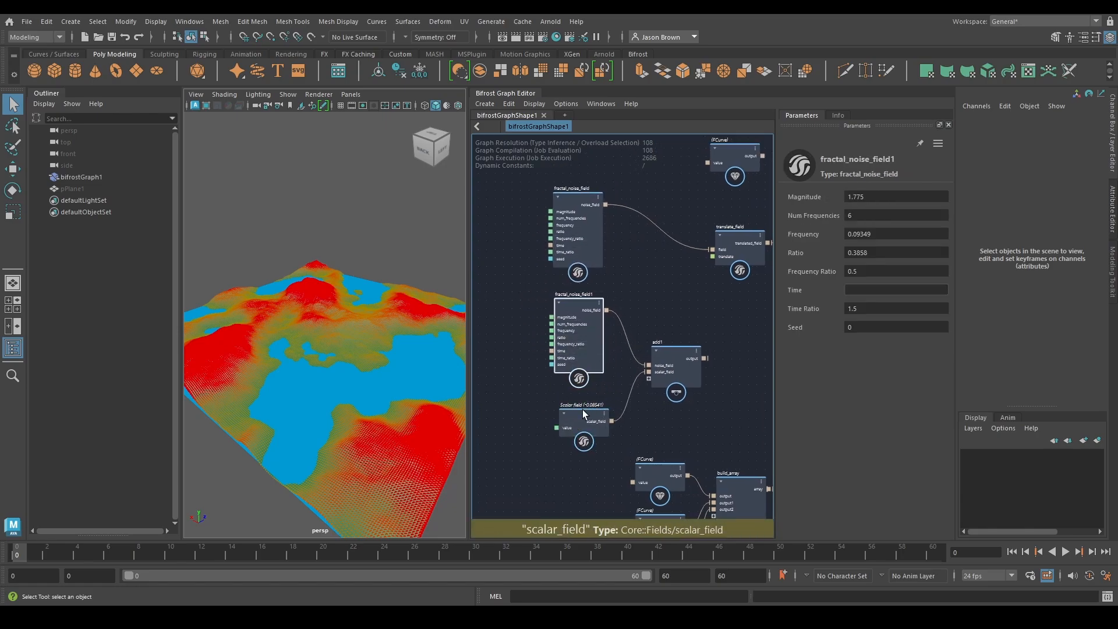
left_click_drag(583, 410, 580, 404)
Set scalar_field's value to 0.22
left_click(847, 197)
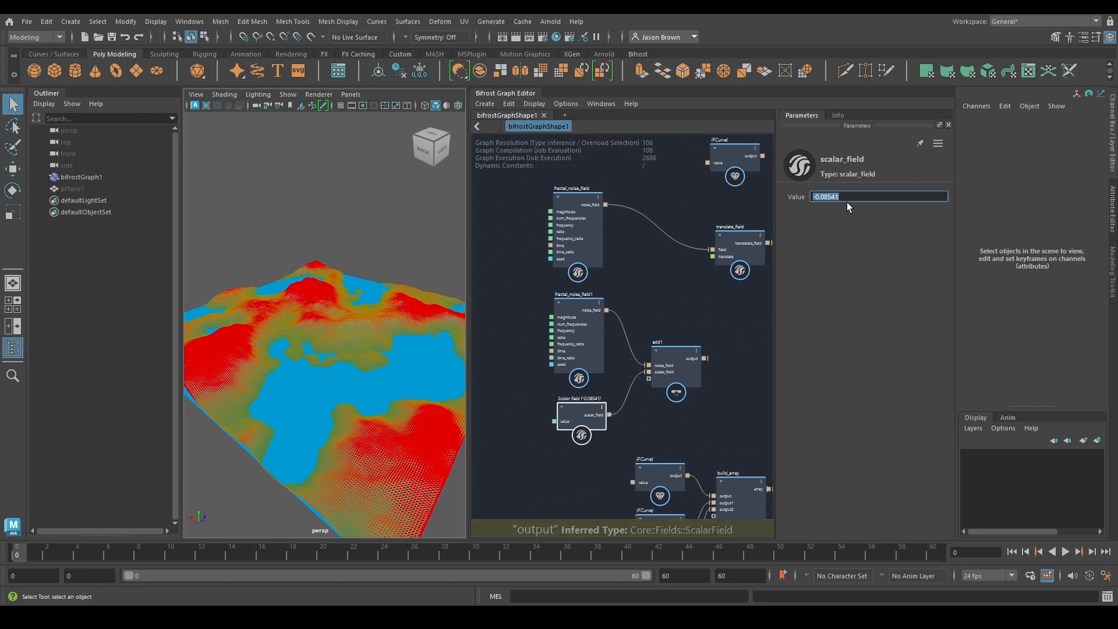
type("0.22")
scroll(715, 263, "down", 2)
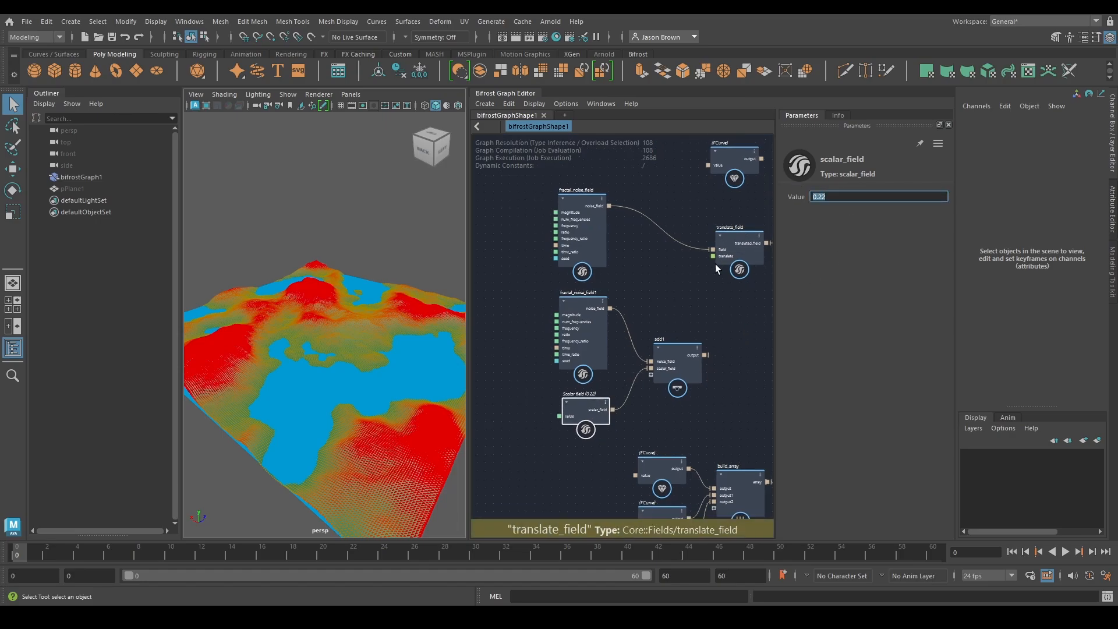
Move the loose FCurve up out of the way and place fractal_noise_field directly beside translate_field
middle_click_drag(715, 264, 659, 324, "alt")
left_click_drag(681, 308, 668, 277)
left_click_drag(680, 236, 717, 191)
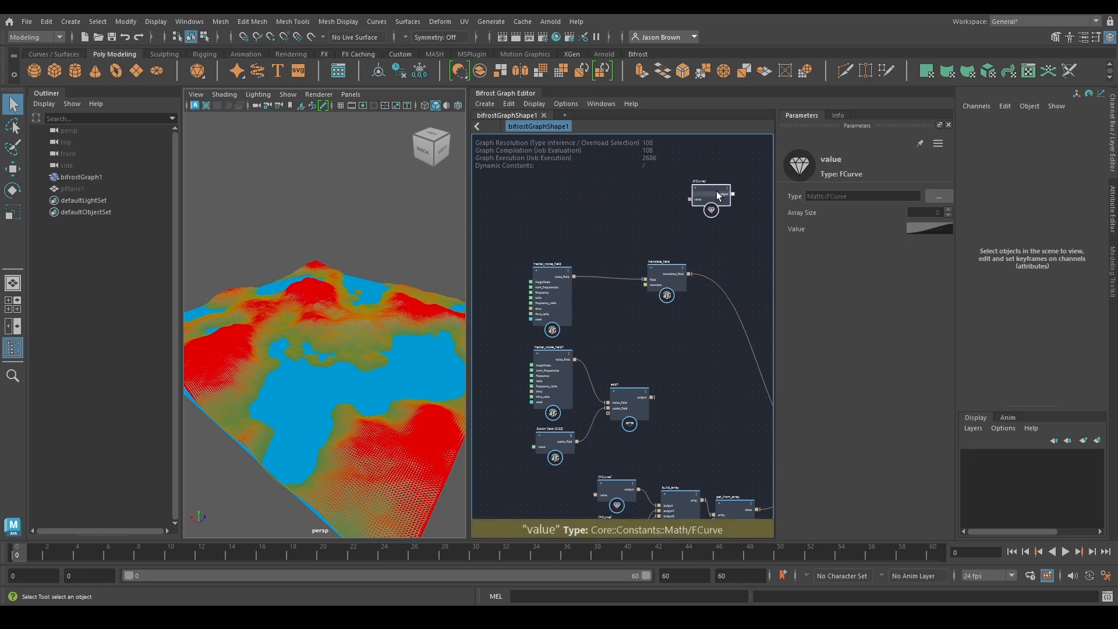
left_click_drag(673, 277, 673, 273)
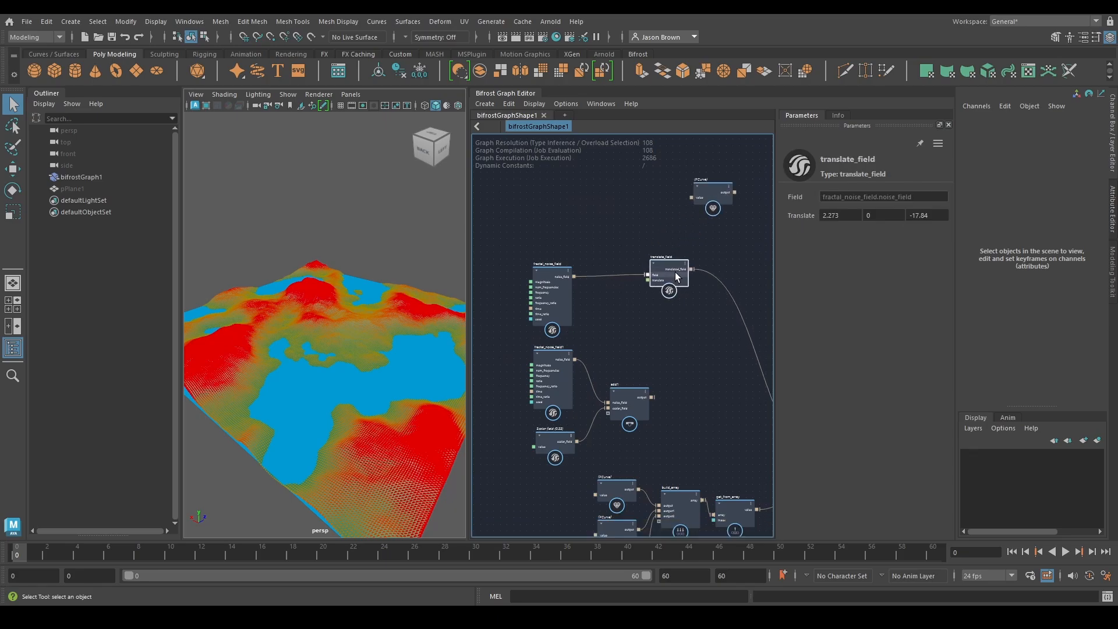
middle_click_drag(676, 273, 723, 328)
left_click_drag(576, 269, 631, 265)
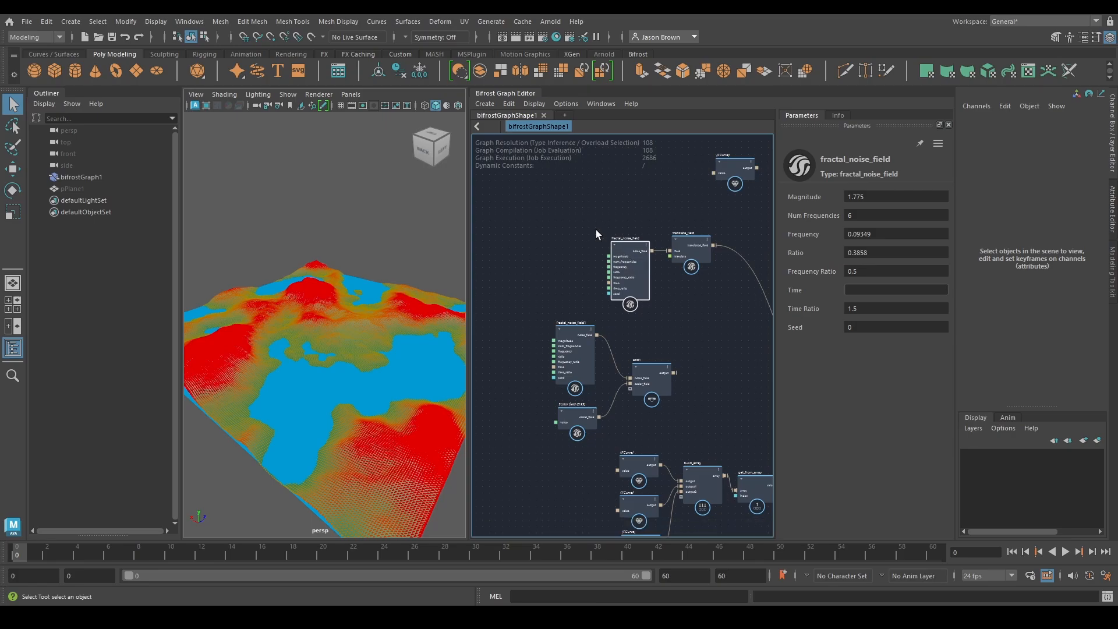
Group fractal_noise_field and translate_field in a backdrop titled "mountains terrain"
left_click_drag(596, 229, 628, 215)
right_click(620, 256)
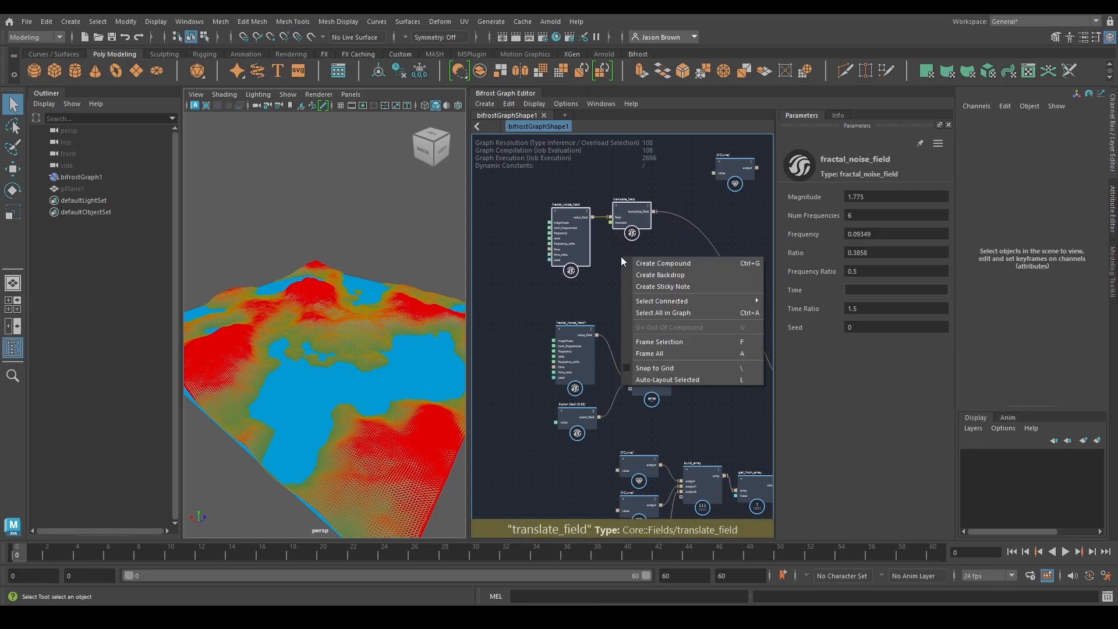
left_click(660, 275)
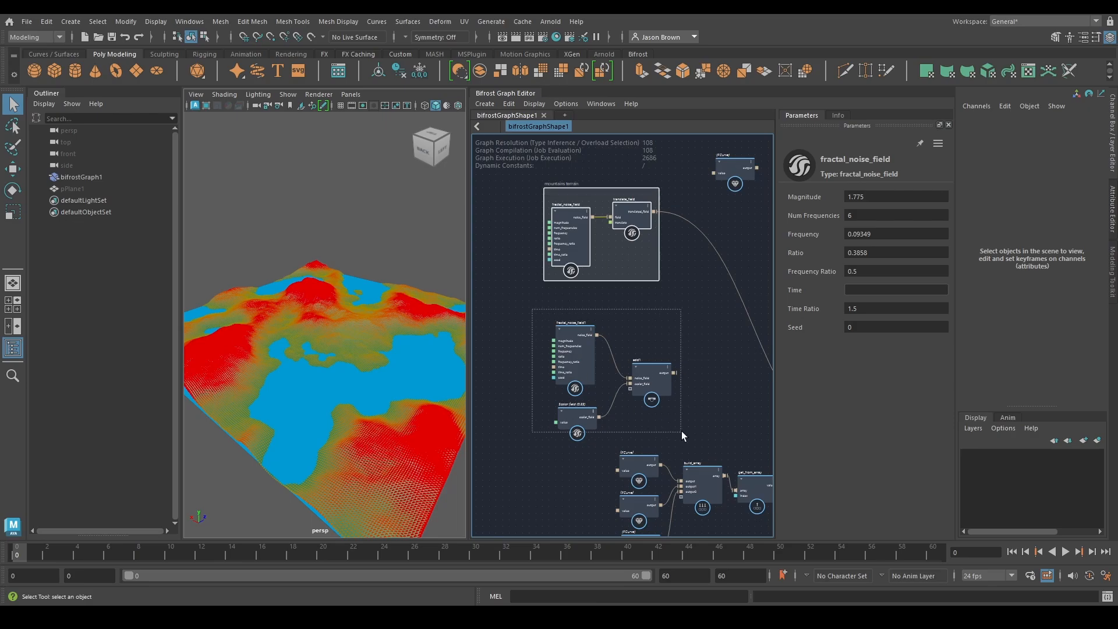
Group fractal_noise_field1, scalar_field and add1 in a second backdrop titled "lakes"
left_click_drag(681, 431, 681, 432)
right_click(656, 325)
left_click(665, 343)
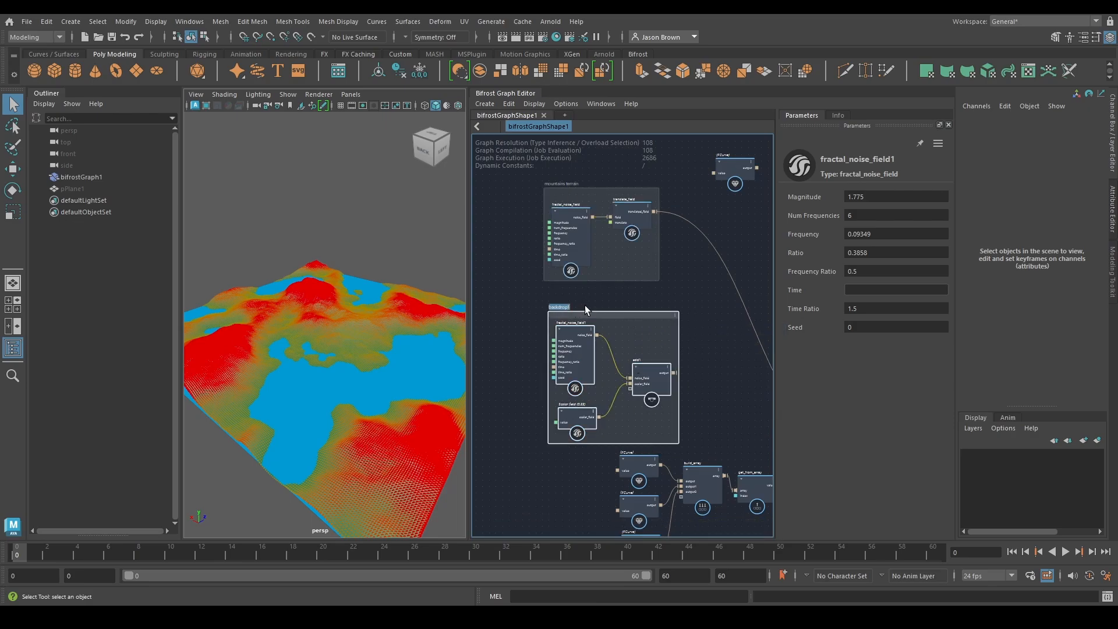
type("lake")
key("Return")
type("s")
key("Return")
Colour the lakes backdrop blue and the mountains terrain backdrop orange
left_click(676, 320)
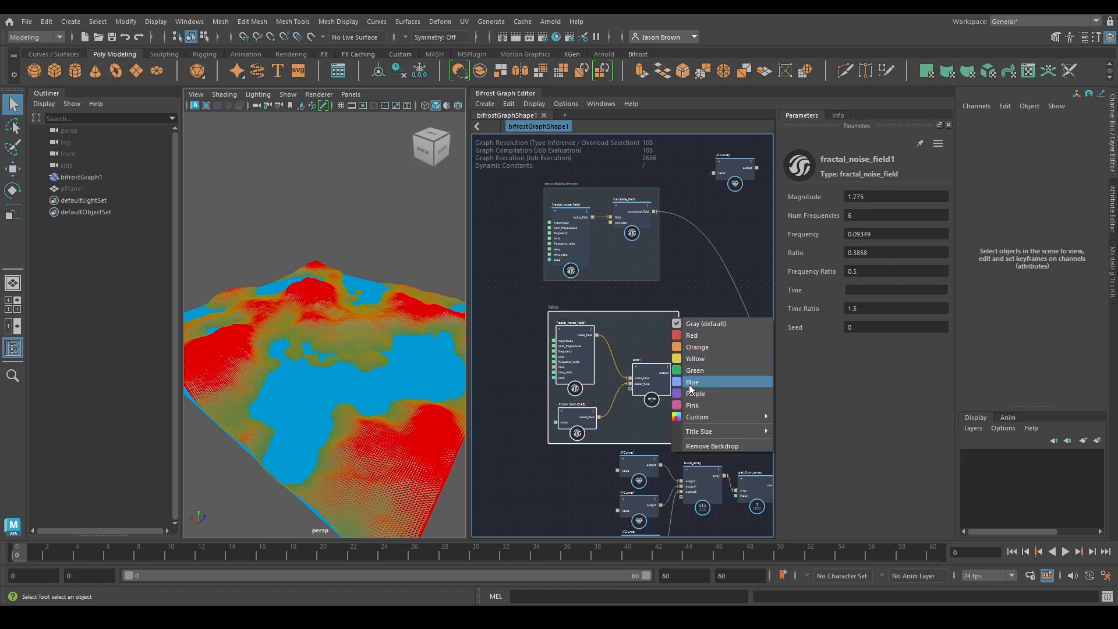
left_click(748, 383)
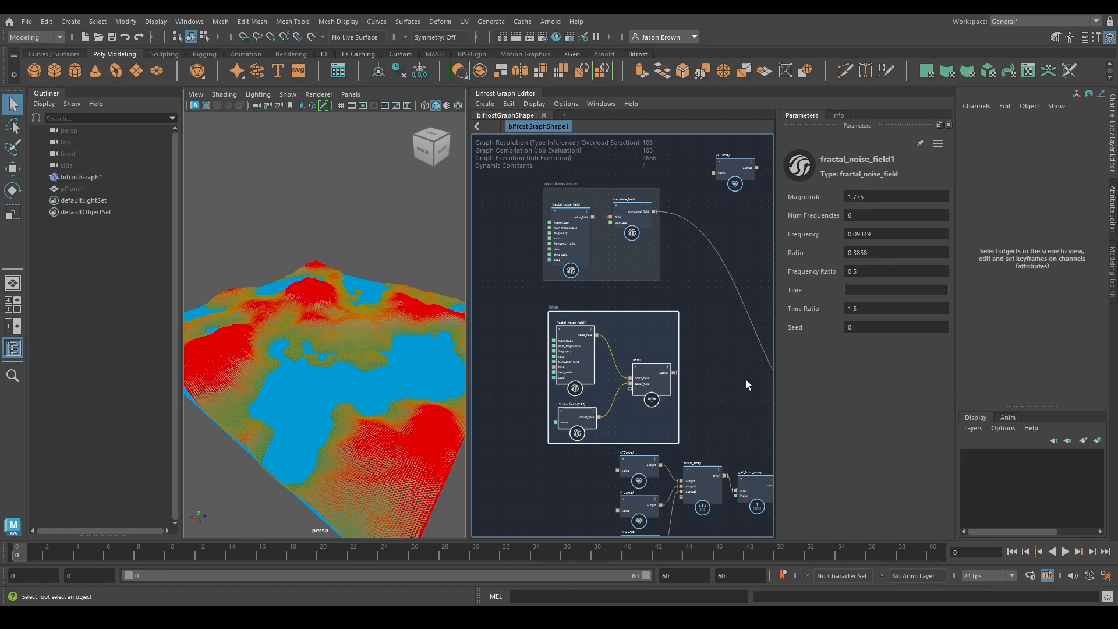
left_click(655, 192)
left_click(674, 225)
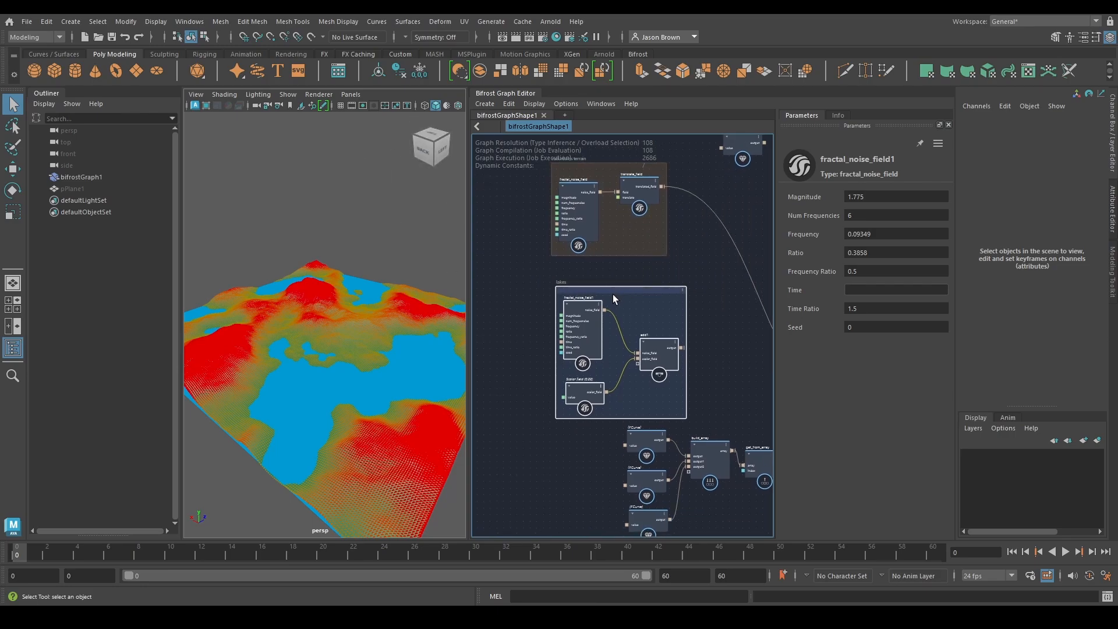
Align the lakes backdrop beneath the mountains terrain backdrop
mouse_move(613, 294)
left_mouse_down()
mouse_move(549, 287)
mouse_move(616, 276)
left_mouse_up()
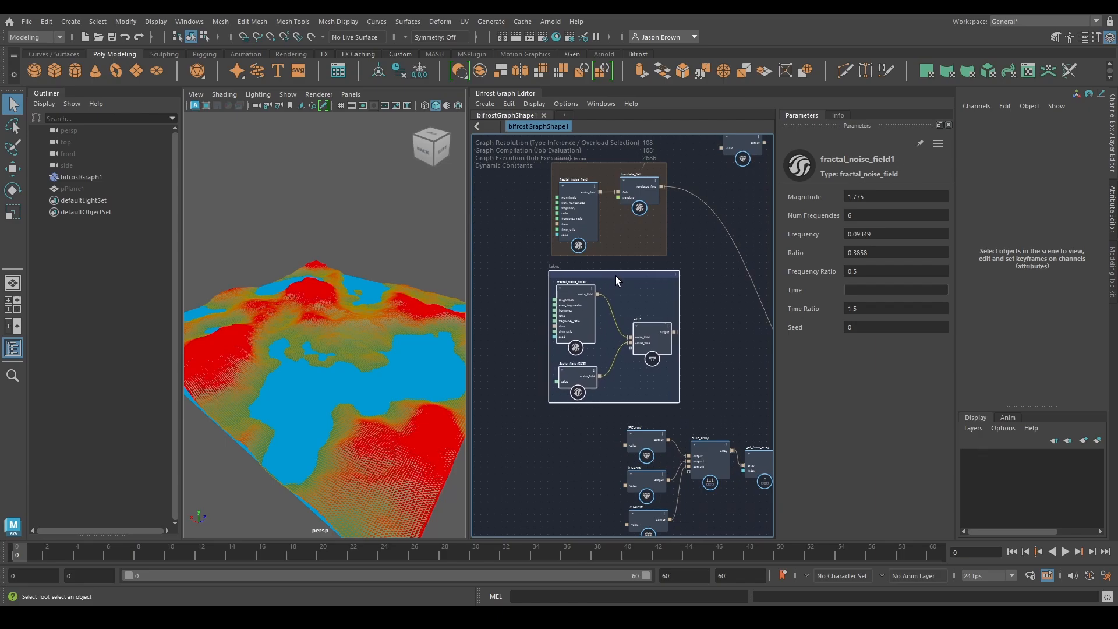
middle_click_drag(616, 276, 607, 316)
mouse_move(589, 209)
left_mouse_down()
mouse_move(600, 177)
mouse_move(595, 197)
left_mouse_up()
middle_click_drag(645, 275, 591, 239)
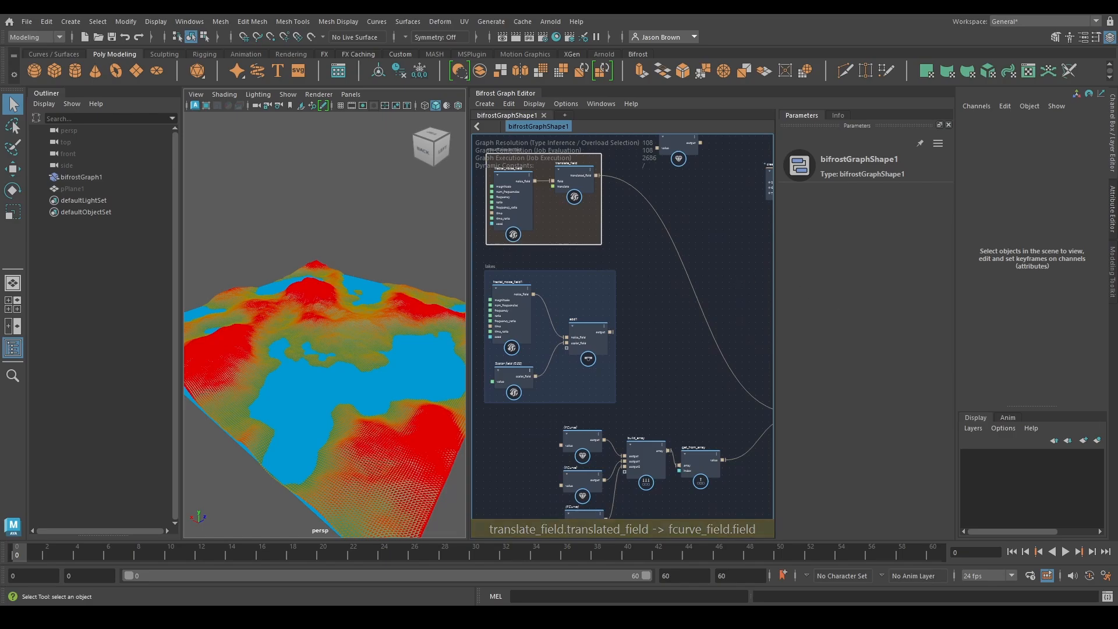
middle_click_drag(716, 309, 646, 331)
left_click(639, 204)
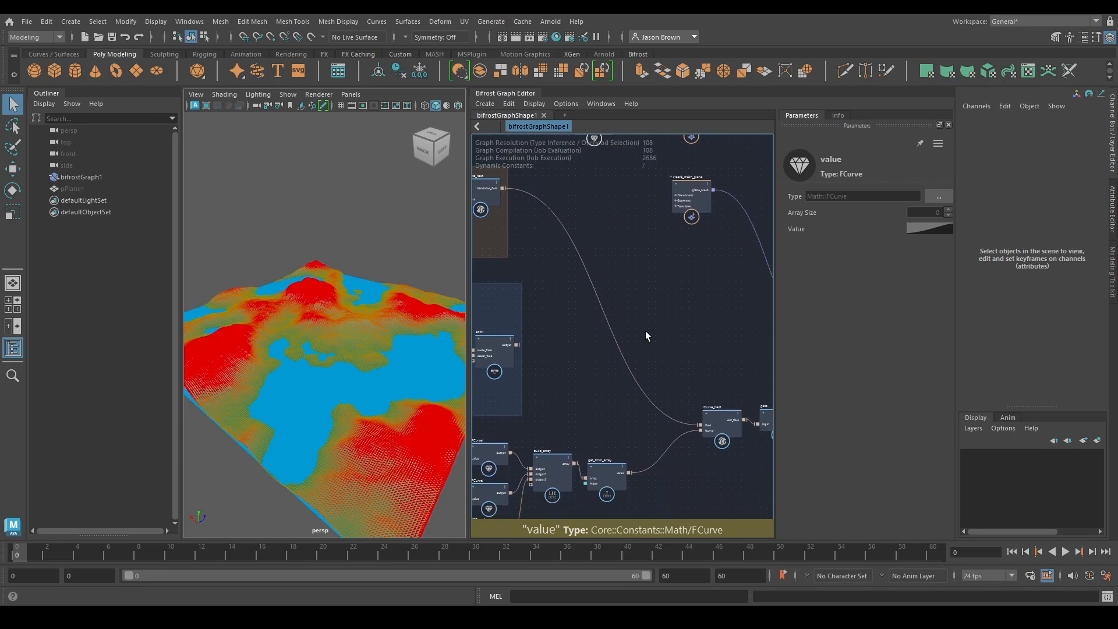
middle_click_drag(679, 279, 704, 382)
middle_click_drag(617, 290, 629, 98)
middle_click_drag(665, 281, 483, 320)
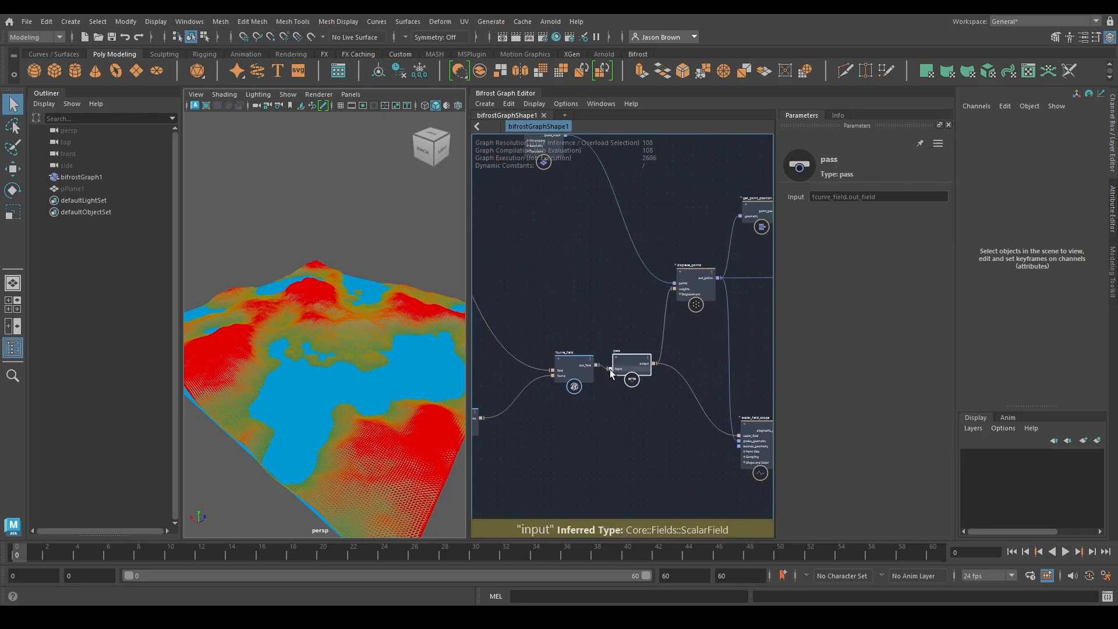
middle_click_drag(622, 405, 726, 367)
Group the three FCurves, build_array and get_from_array in a backdrop titled "fcurvearray"
left_click(609, 351)
left_click_drag(683, 493, 682, 492)
right_click(642, 471)
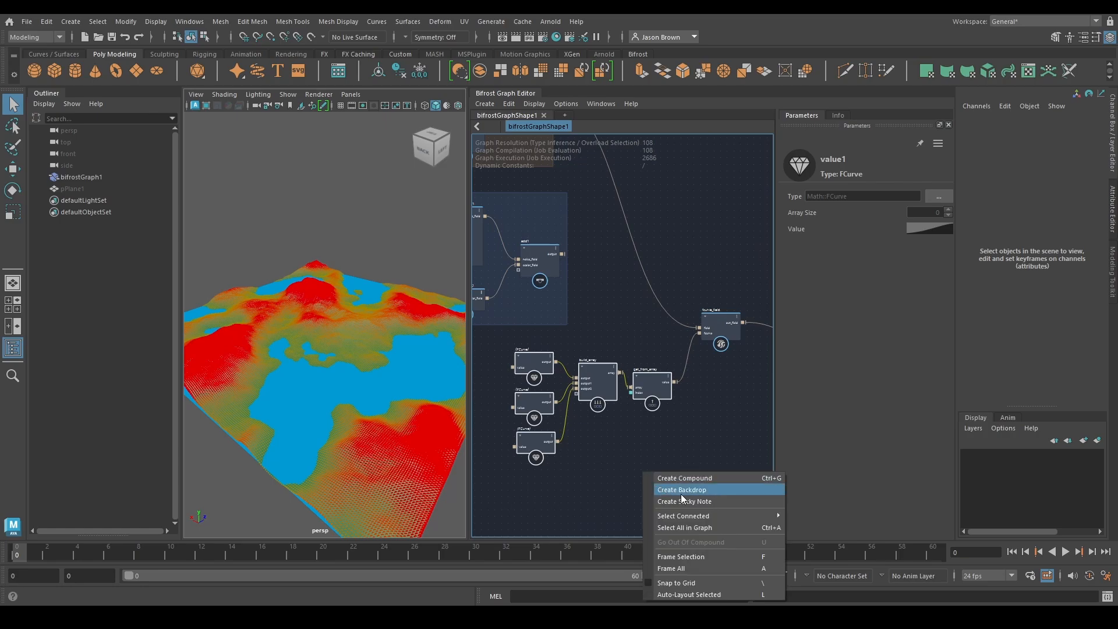
left_click(667, 488)
middle_click_drag(623, 457, 656, 442)
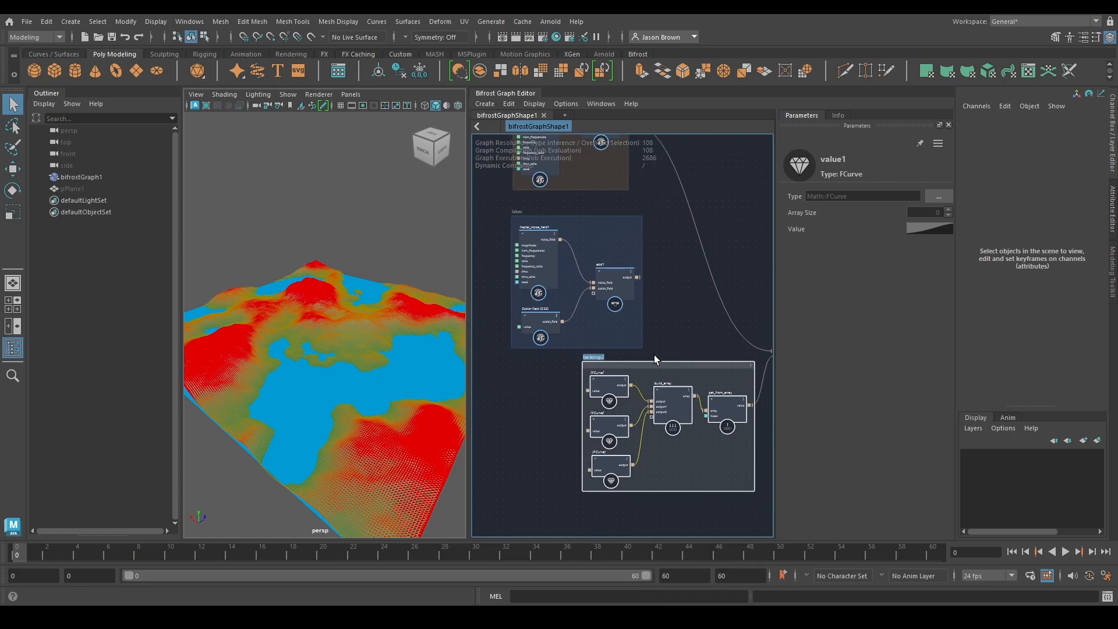
type("fcurve")
key("Return")
type("array")
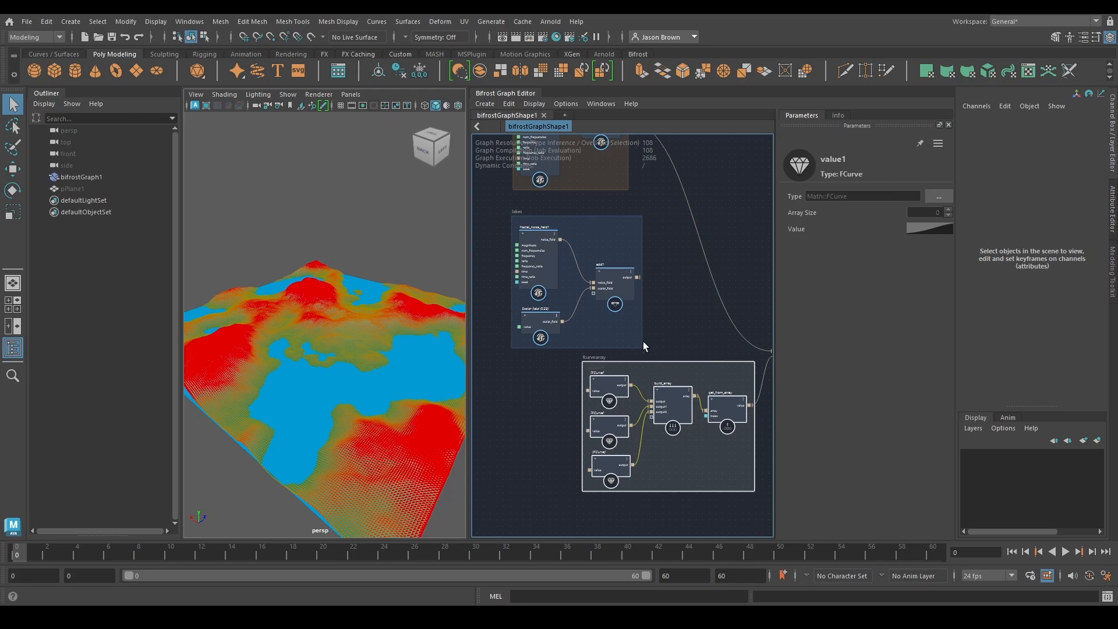
Connect the topmost FCurve in the array group directly to fcurve_field's fcurve input and move the group lower
middle_click_drag(642, 341, 599, 324)
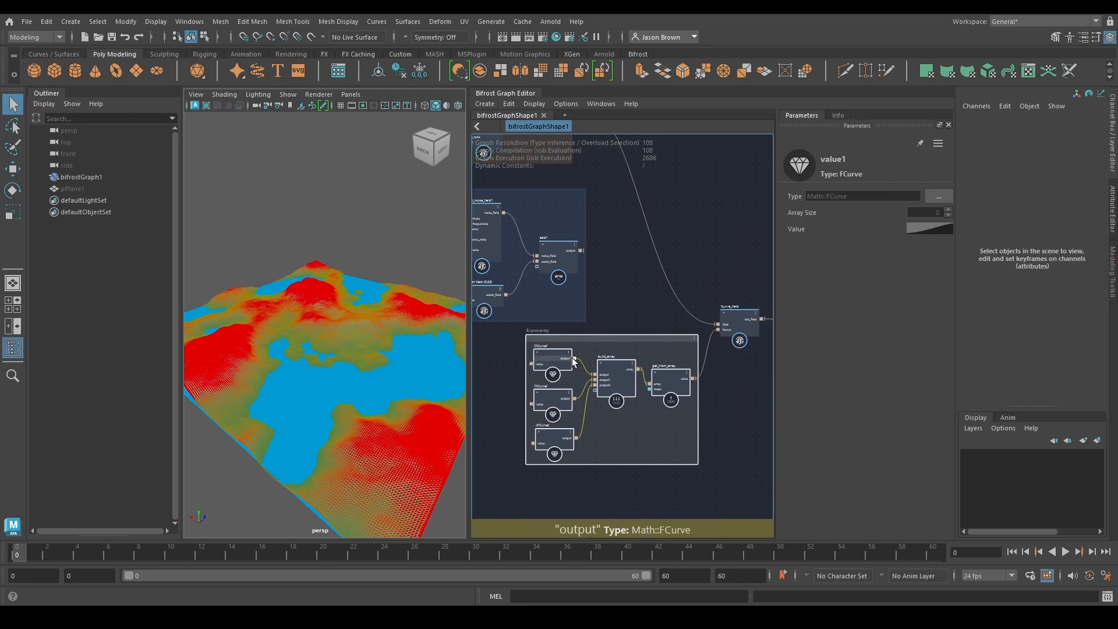
left_click_drag(635, 361, 657, 376)
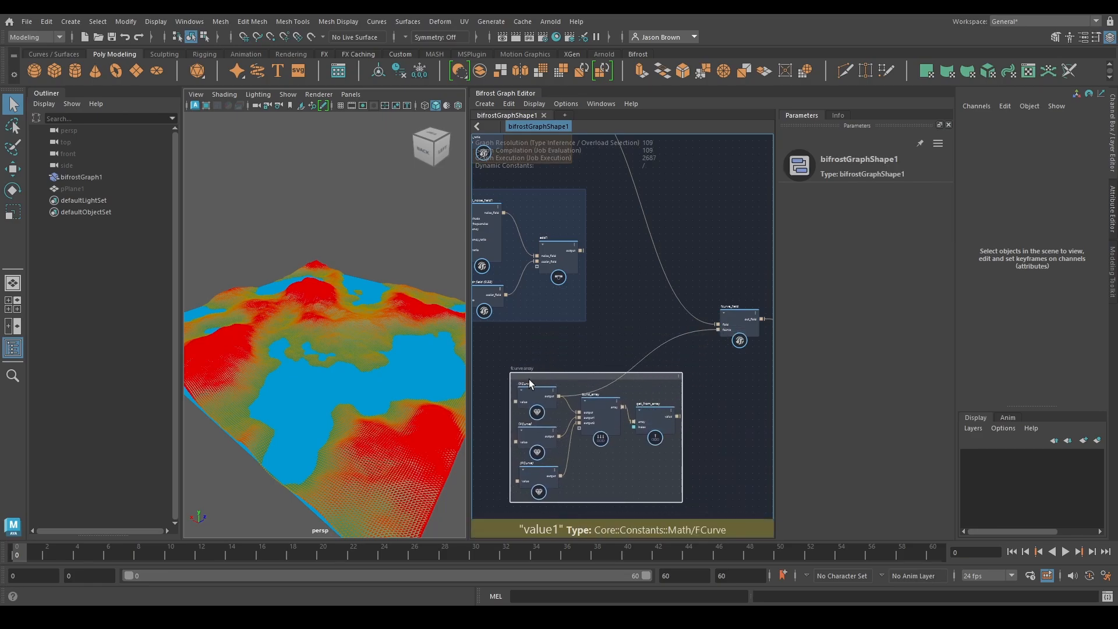
Colour the fcurvearray backdrop yellow and adjust its placement below the lakes backdrop
left_click(679, 376)
left_click(703, 422)
middle_click_drag(594, 382, 684, 383, "alt")
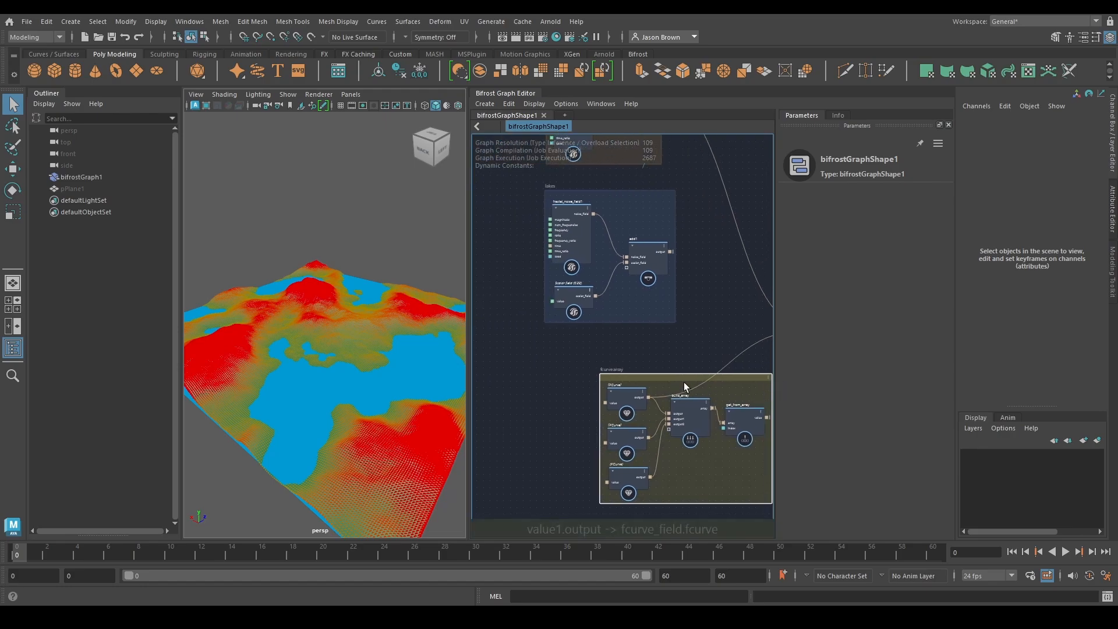
left_click_drag(684, 382, 619, 373)
left_click_drag(630, 378, 640, 374)
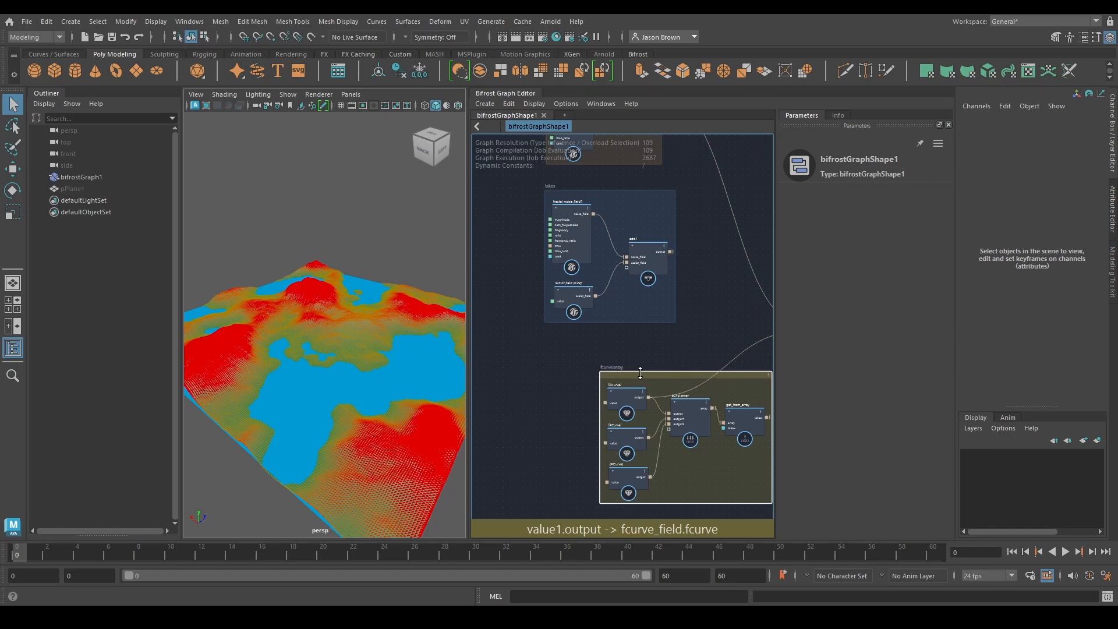
middle_click_drag(701, 345, 638, 345, "alt")
left_click_drag(620, 377, 589, 372)
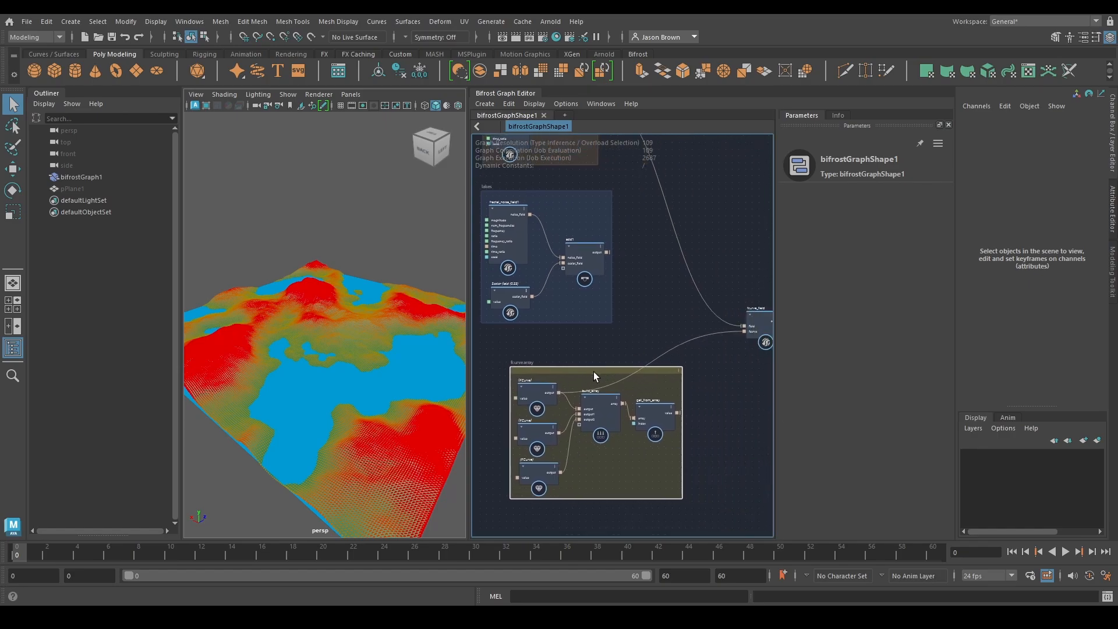
Delete build_array, get_from_array, the two unused FCurves and their backdrop, and move the remaining FCurve beside fcurve_field
left_click(654, 414)
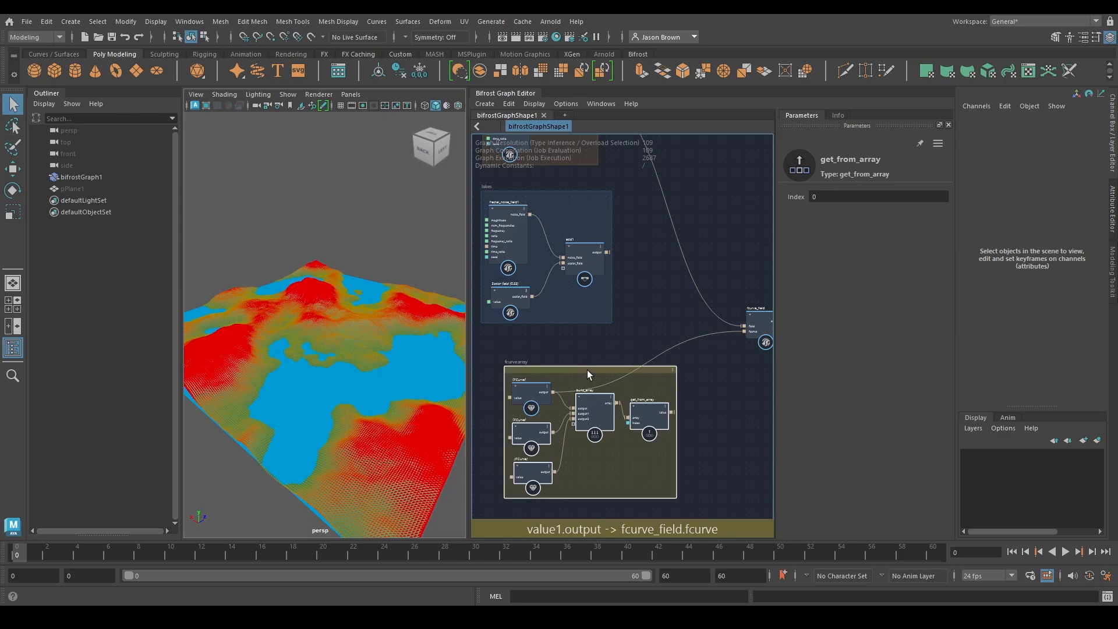
key("Delete")
left_click_drag(530, 393, 671, 354)
middle_click_drag(670, 354, 630, 434)
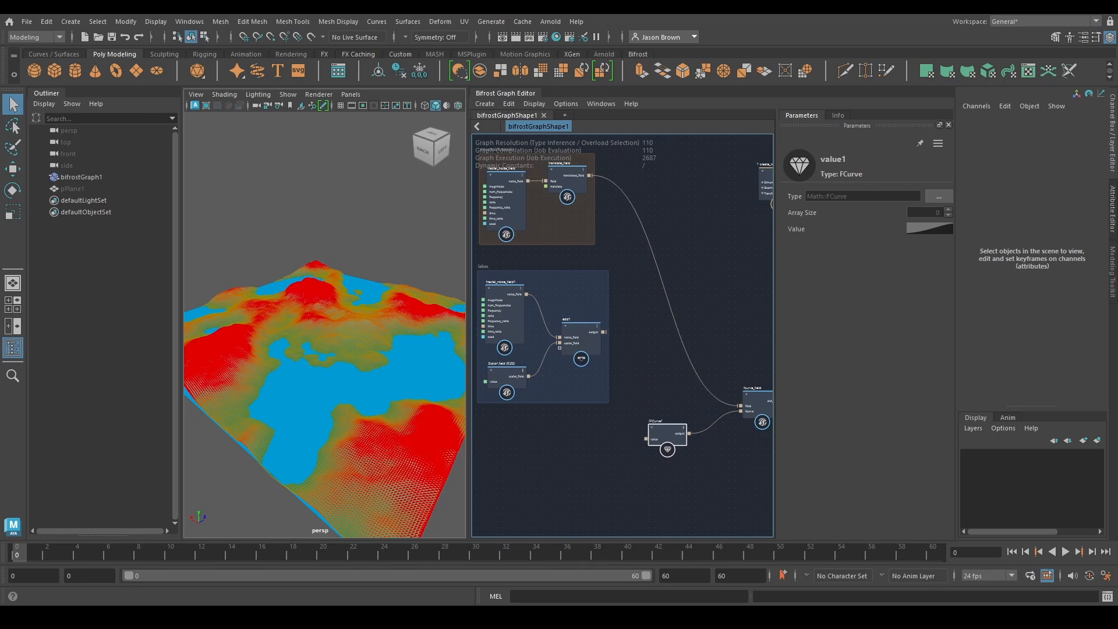
Add a switch_fields node in the free space above fcurve_field
middle_click_drag(727, 281, 648, 307)
key("Tab")
type("sw")
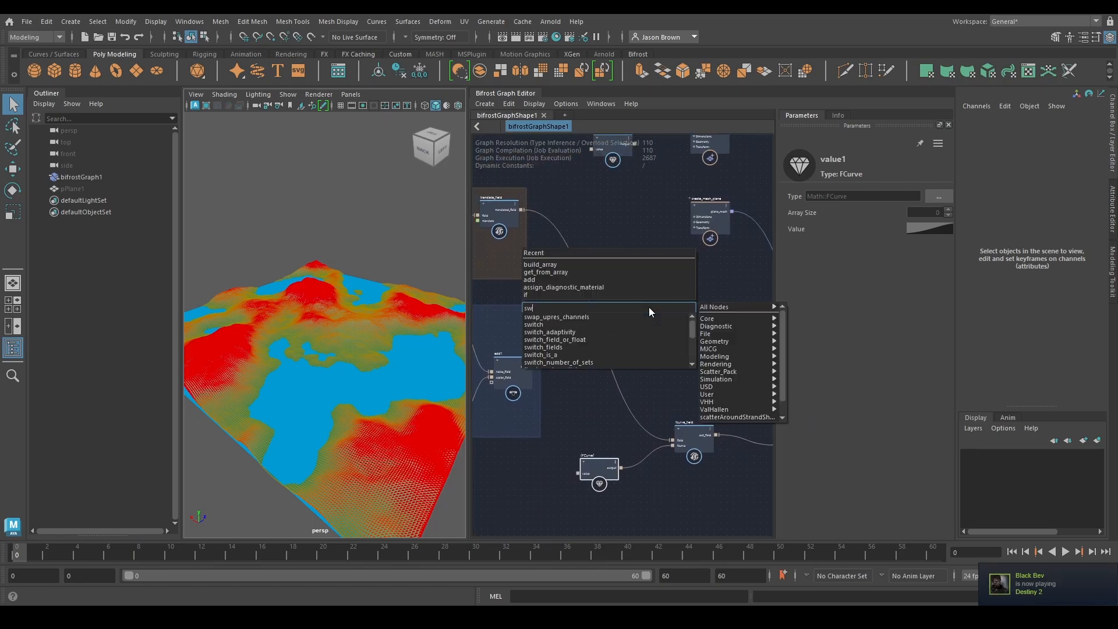
type("itc")
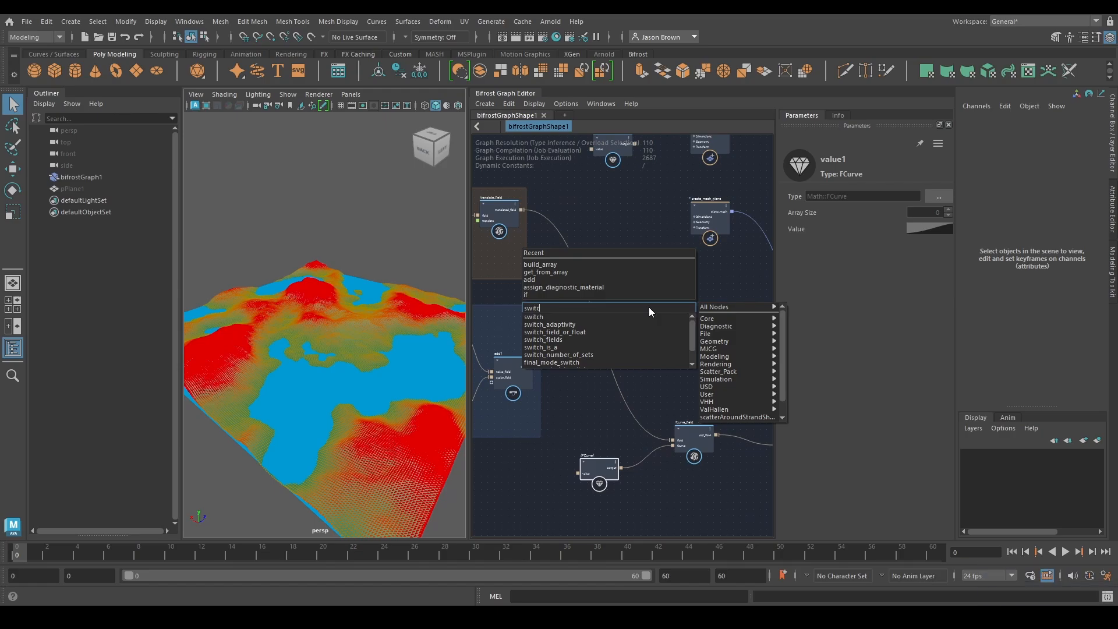
type("h")
key("Down")
key("Down")
key("Down")
key("Down")
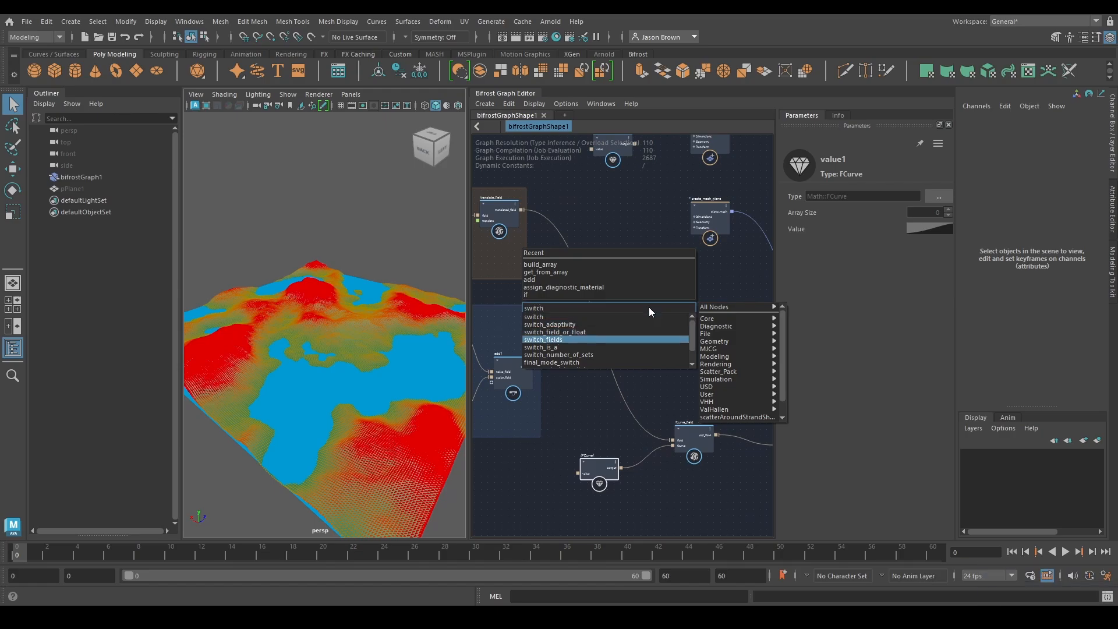
key("Return")
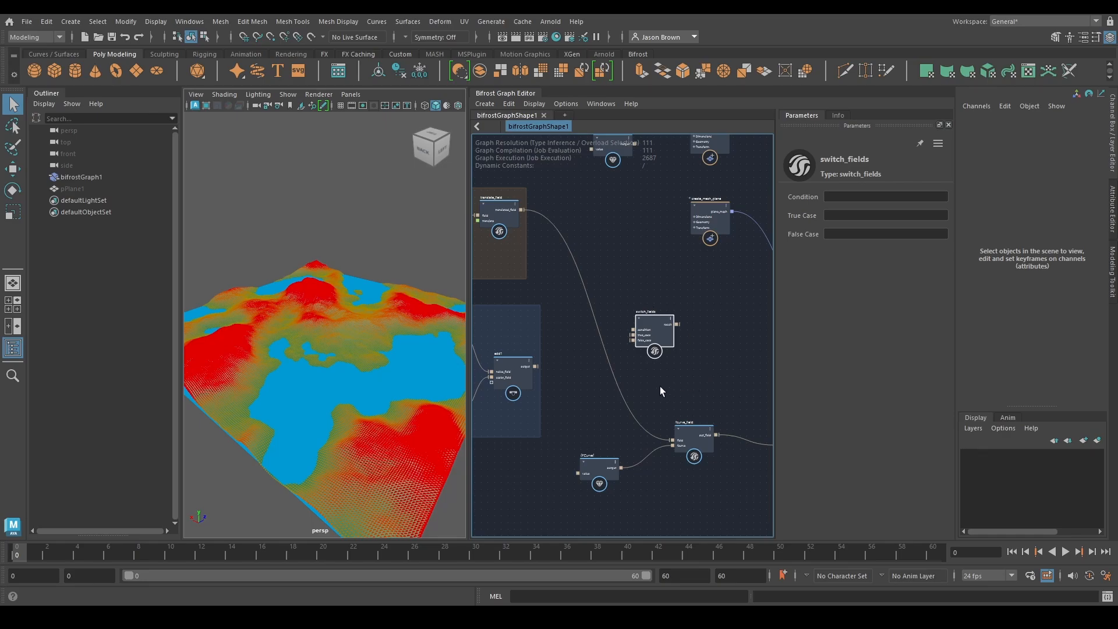
scroll(659, 378, "up", 3)
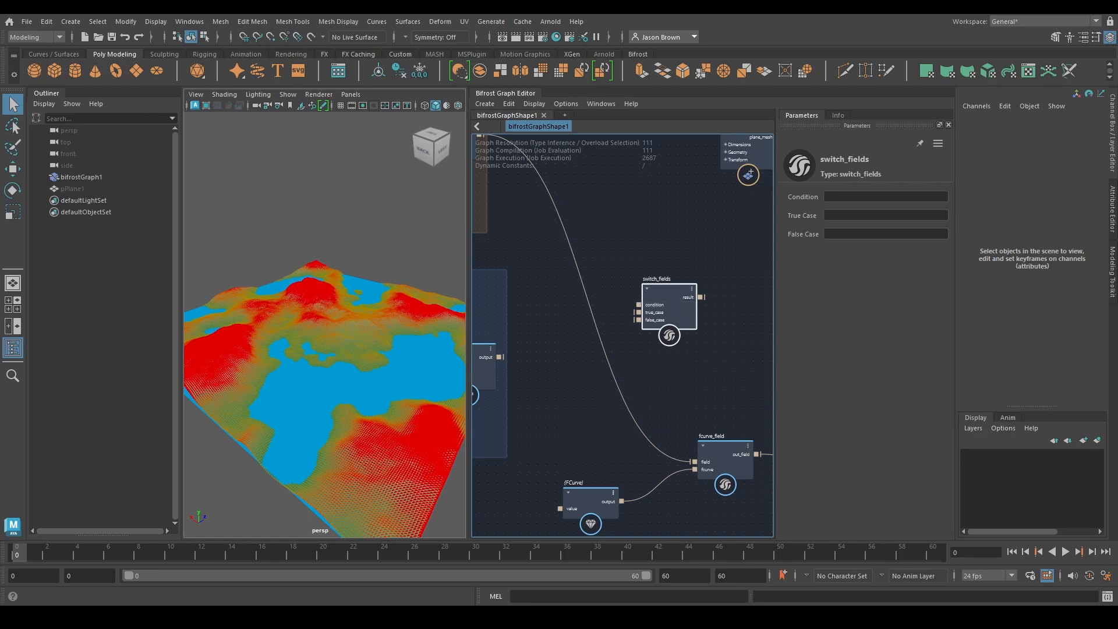
Move fcurve_field and its FCurve up beside translate_field at the mountains terrain backdrop
middle_click_drag(542, 326, 627, 367)
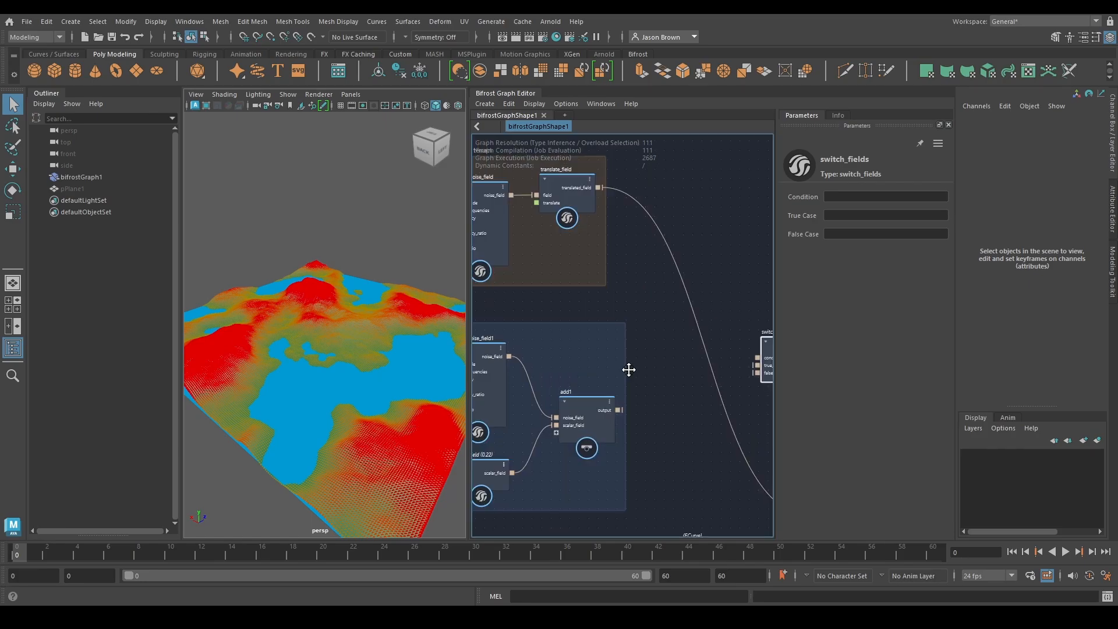
left_click_drag(573, 171, 605, 200)
scroll(630, 208, "down", 2)
middle_click_drag(675, 303, 707, 349)
left_click(595, 478)
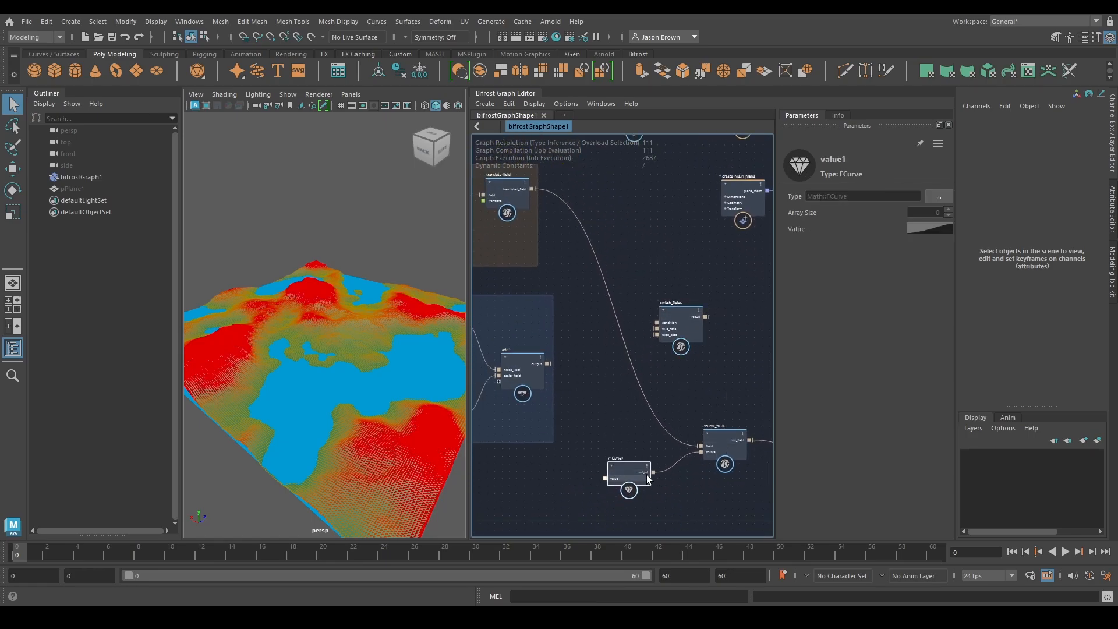
left_click(721, 444, "shift")
left_click_drag(721, 445, 581, 205)
middle_click_drag(581, 205, 644, 330)
scroll(640, 331, "up", 1)
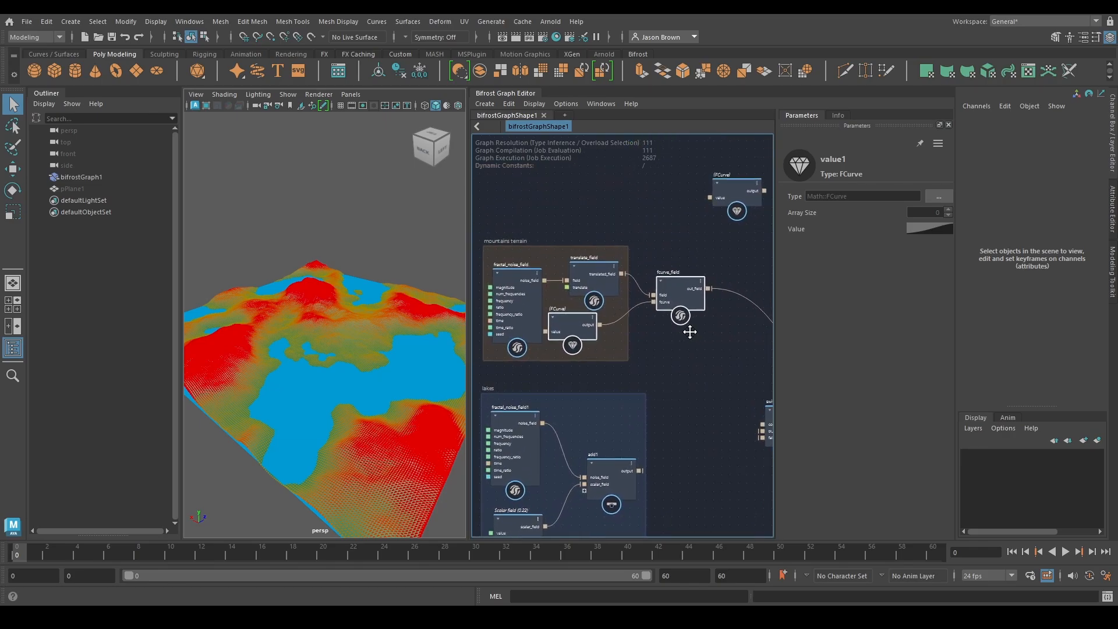
Widen the mountains terrain backdrop to enclose fcurve_field and nudge fcurve_field and its FCurve into place inside it
left_click_drag(626, 335, 717, 345)
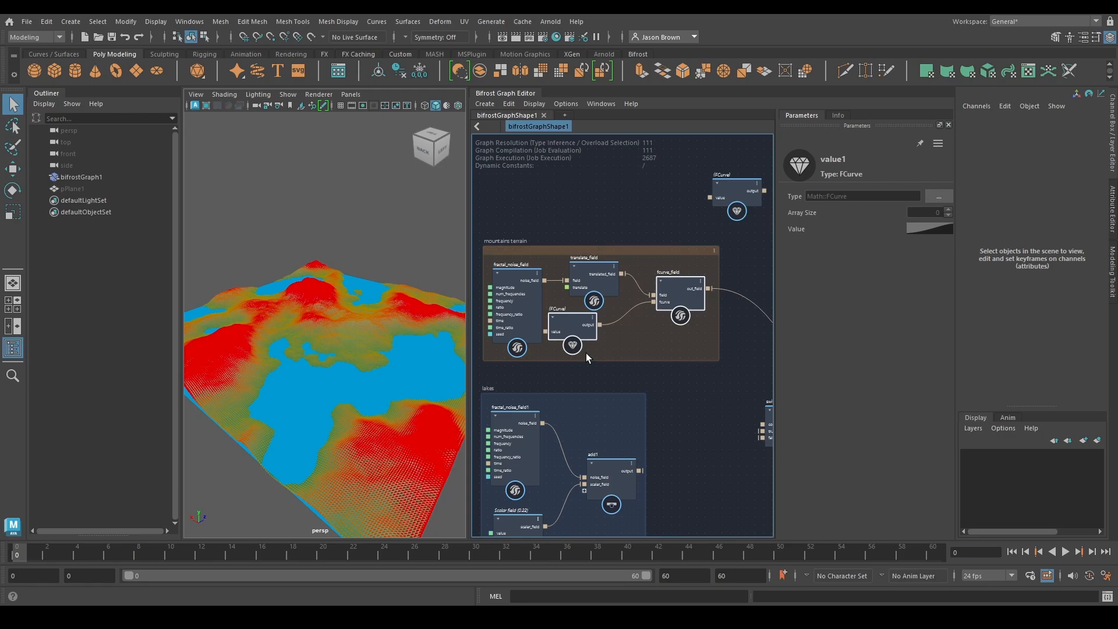
mouse_move(576, 332)
left_mouse_down()
mouse_move(590, 333)
mouse_move(580, 336)
left_mouse_up()
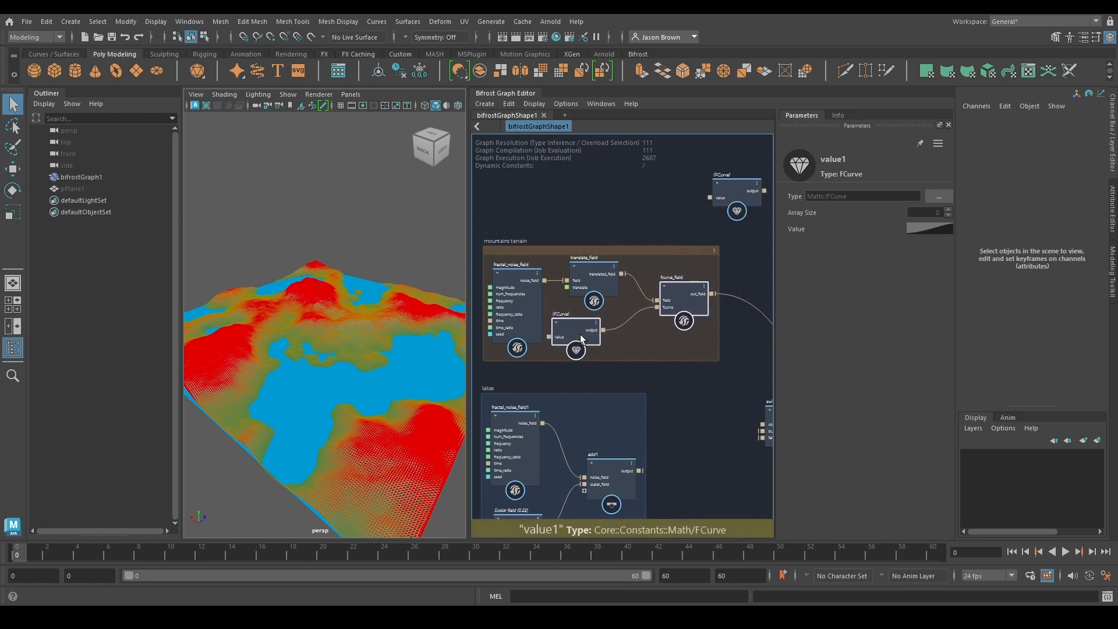
left_click(726, 340)
middle_click_drag(726, 340, 640, 324)
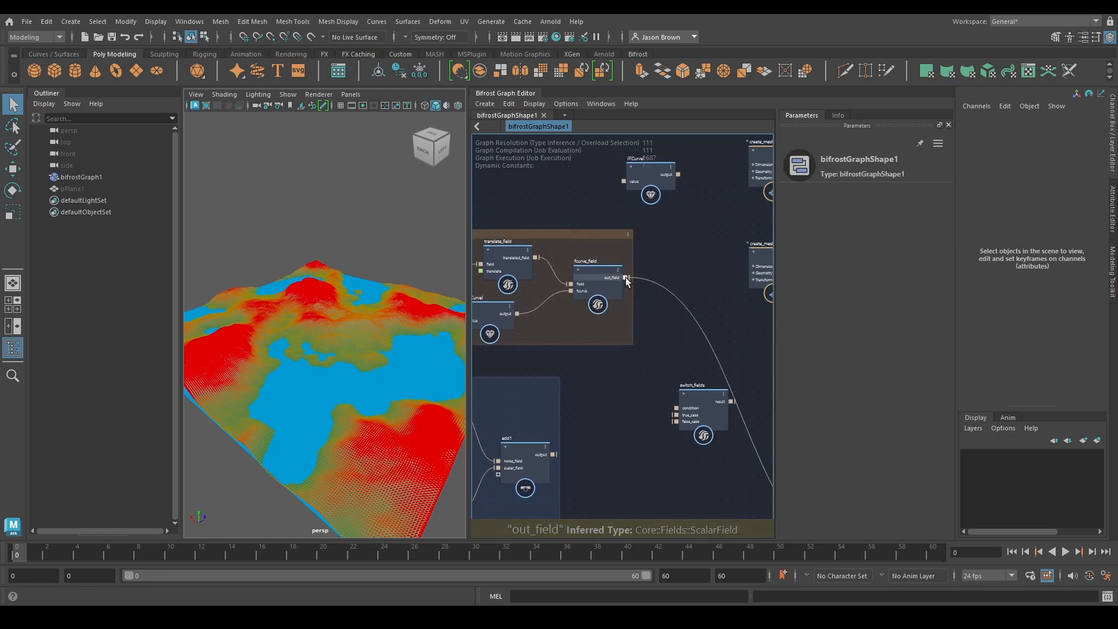
Connect fcurve_field's out_field to true_case and add1's output to false_case of switch_fields
left_click_drag(626, 277, 702, 430)
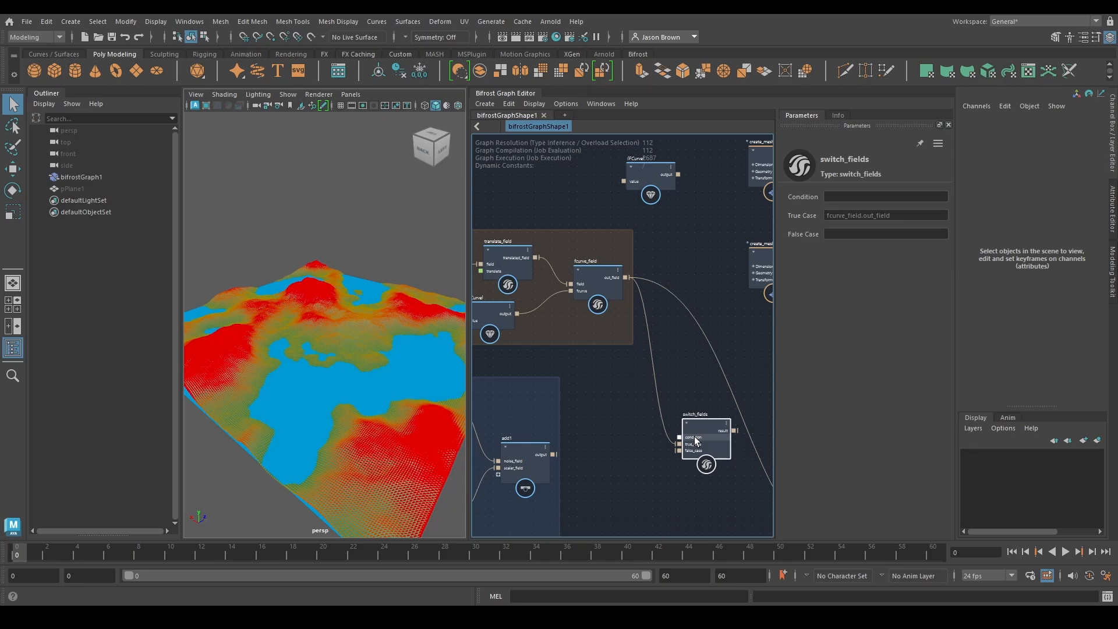
middle_click_drag(691, 332, 667, 342)
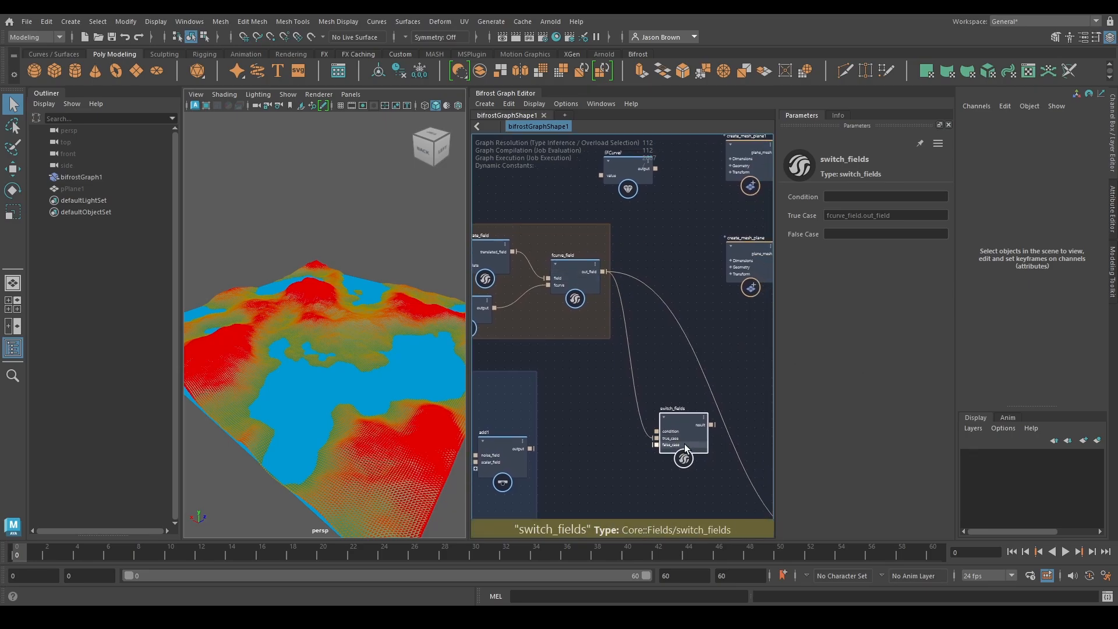
middle_click_drag(572, 455, 606, 419)
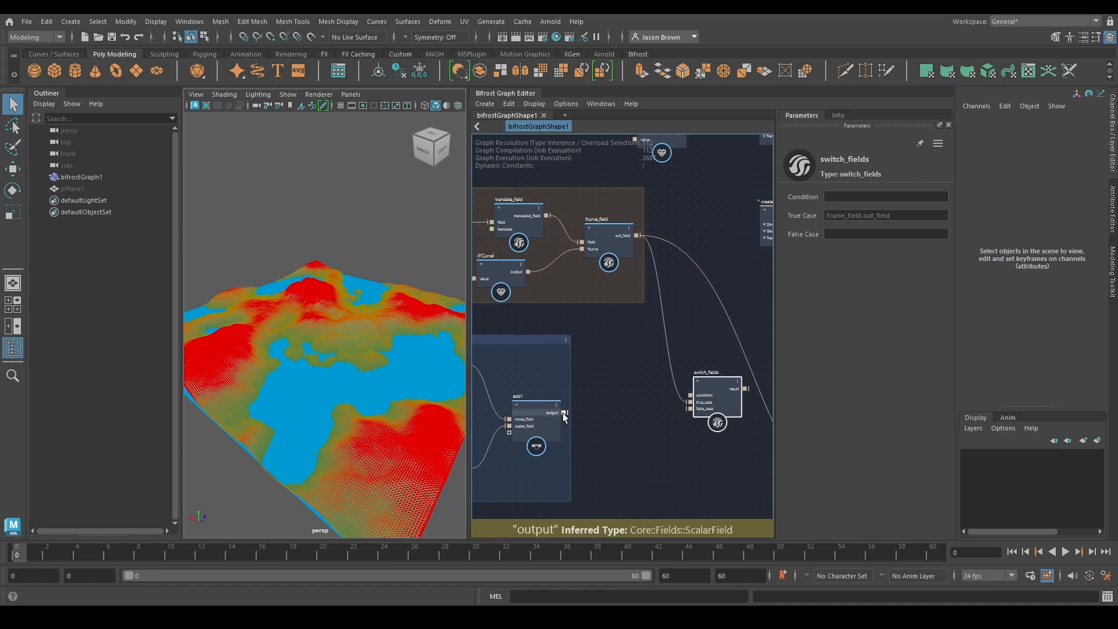
left_click_drag(564, 413, 690, 408)
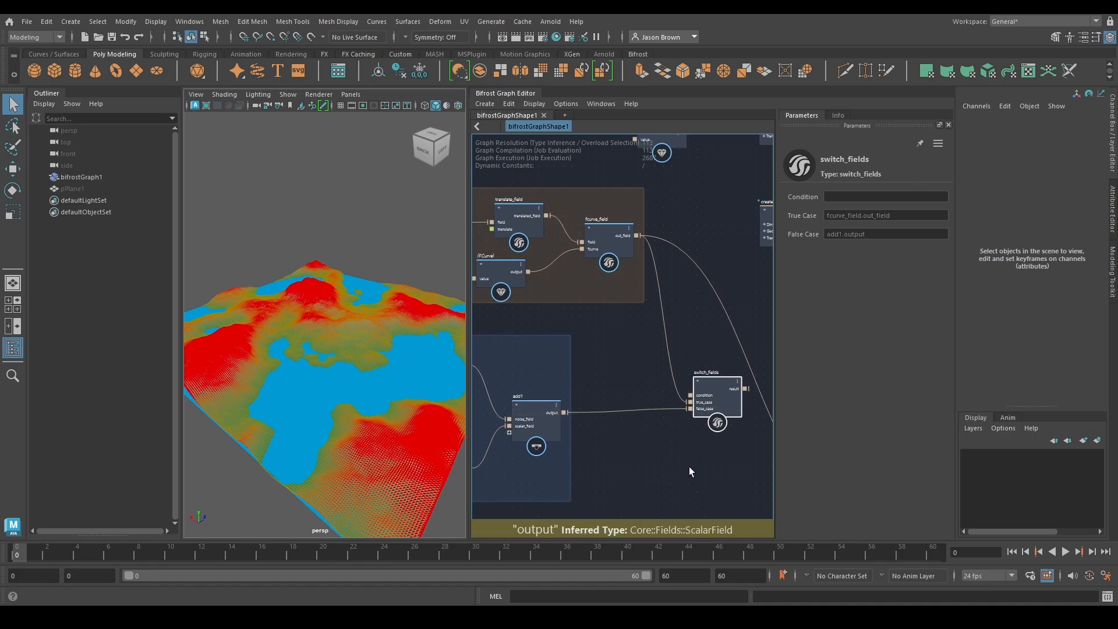
Connect add1's output to the condition of switch_fields as well, and feed the switch_fields result into the pass node
middle_click_drag(690, 466, 673, 477)
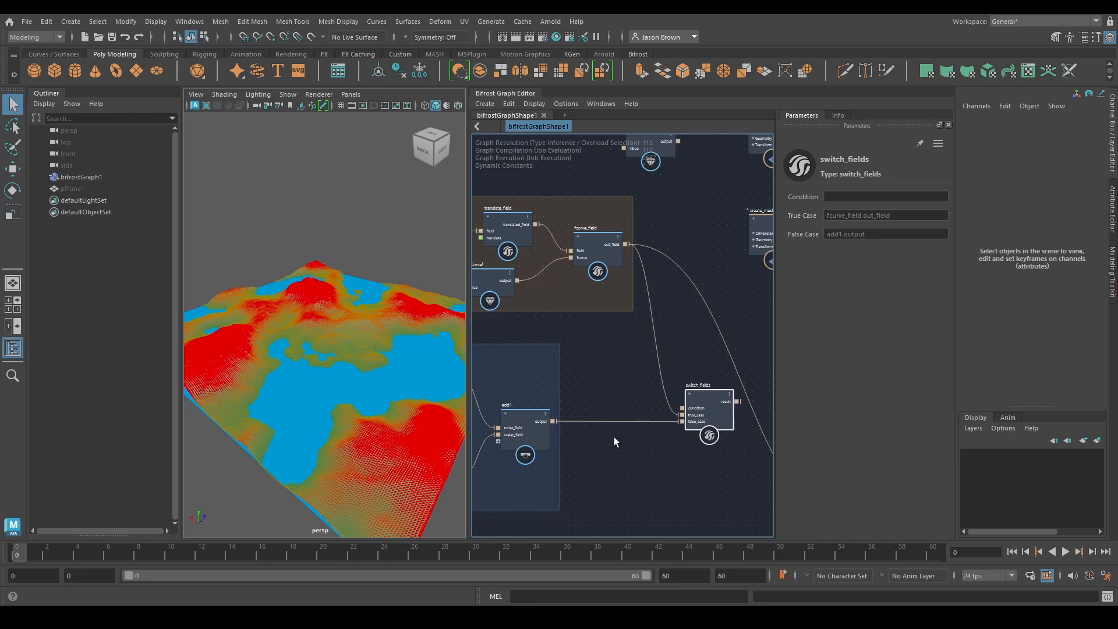
scroll(613, 442, "down", 3)
scroll(589, 435, "up", 3)
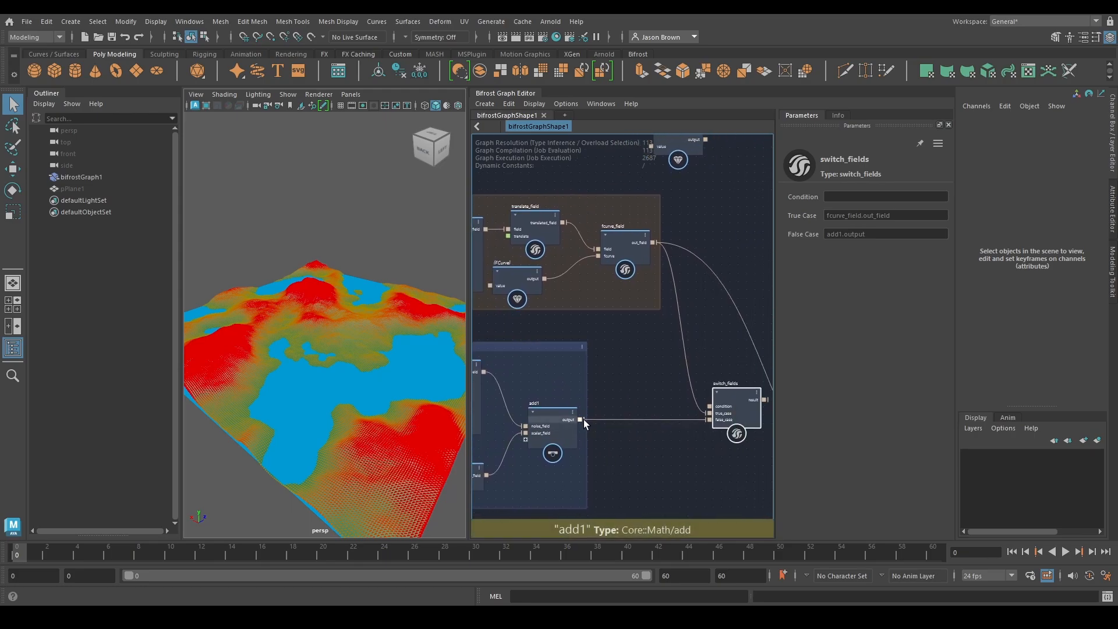
left_click_drag(584, 420, 710, 406)
middle_click_drag(719, 461, 581, 460)
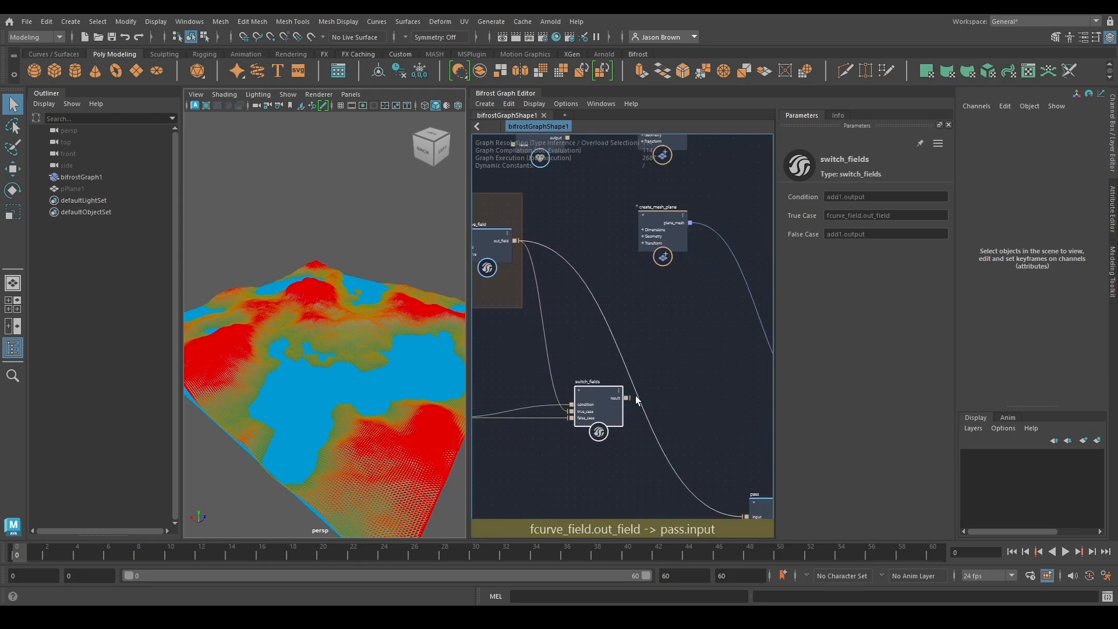
left_click_drag(627, 399, 715, 408)
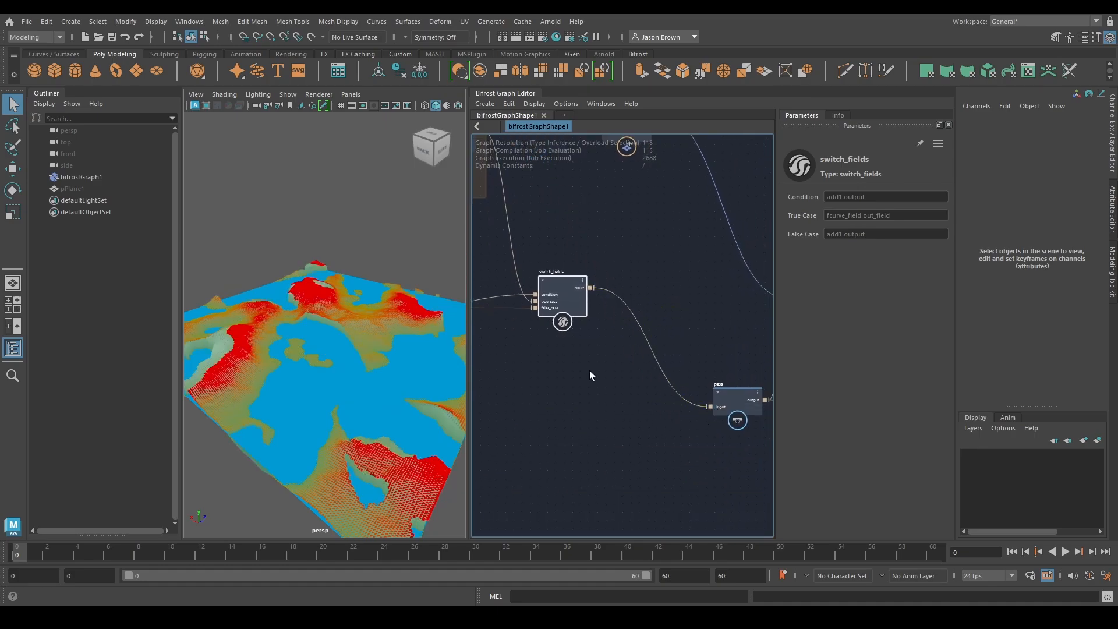
Inspect the switched terrain from several close angles, checking the slopes where mountains meet lakes
left_click_drag(343, 361, 364, 339, "alt")
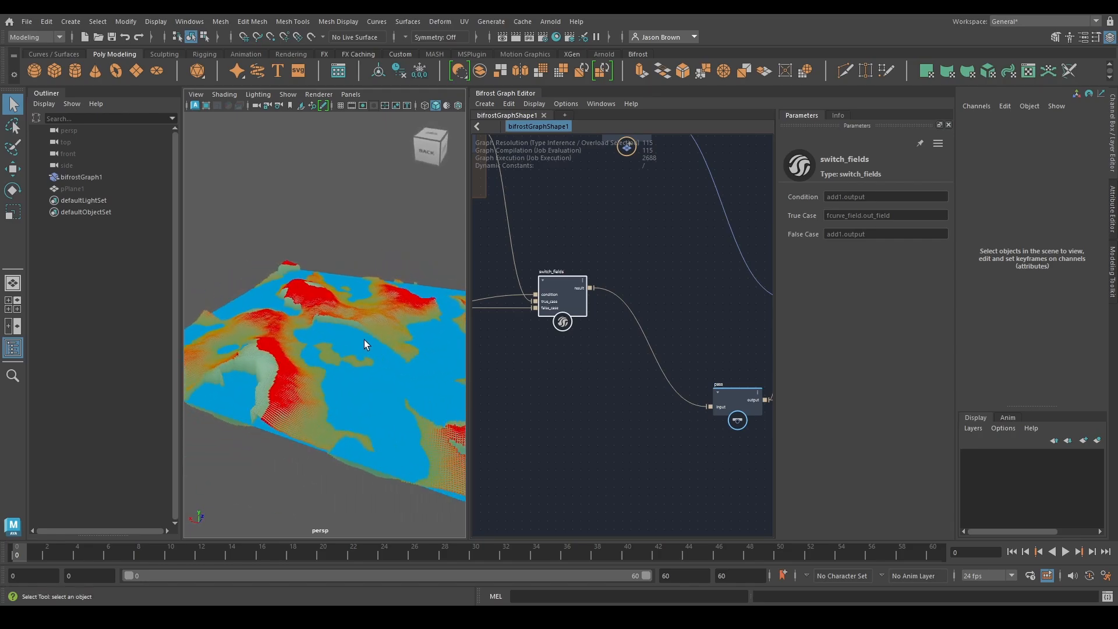
middle_click_drag(328, 340, 361, 303, "alt")
right_click_drag(362, 304, 422, 321, "alt")
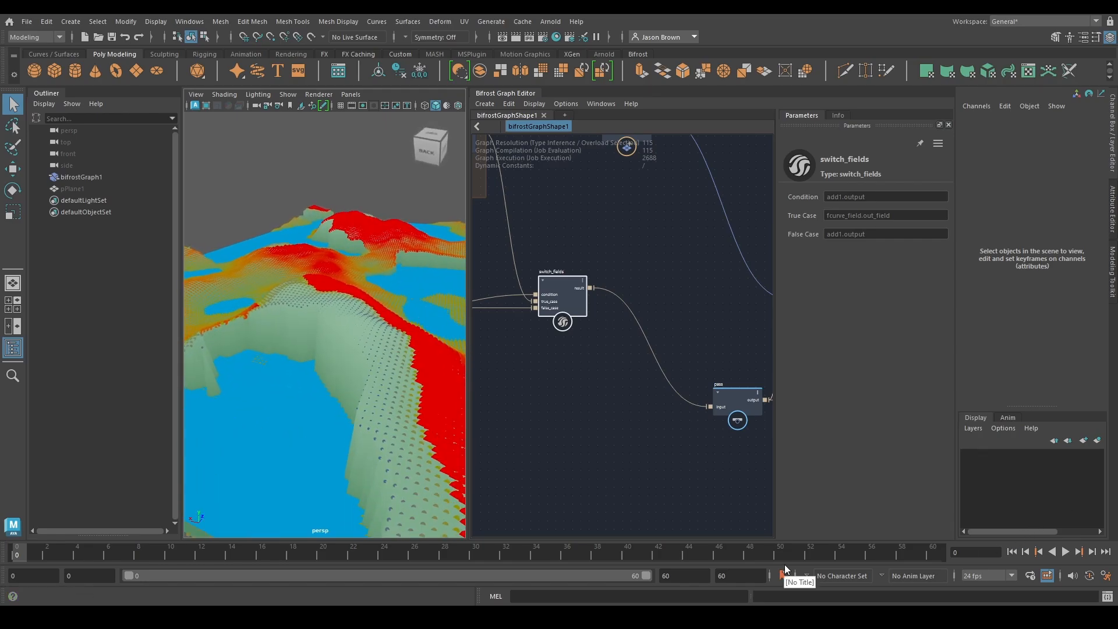
right_click_drag(311, 326, 242, 307, "alt")
left_click_drag(242, 307, 344, 330, "alt")
middle_click_drag(376, 329, 233, 324, "alt")
right_click_drag(303, 326, 274, 325, "alt")
Turn off the if node's condition to hide the scalar_field_scope diagnostics and inspect the terrain edges against the water
scroll(722, 294, "down", 2)
middle_click_drag(722, 295, 307, 327, "alt")
middle_click_drag(748, 350, 730, 364, "alt")
middle_click_drag(526, 396, 578, 396, "alt")
left_click(542, 393)
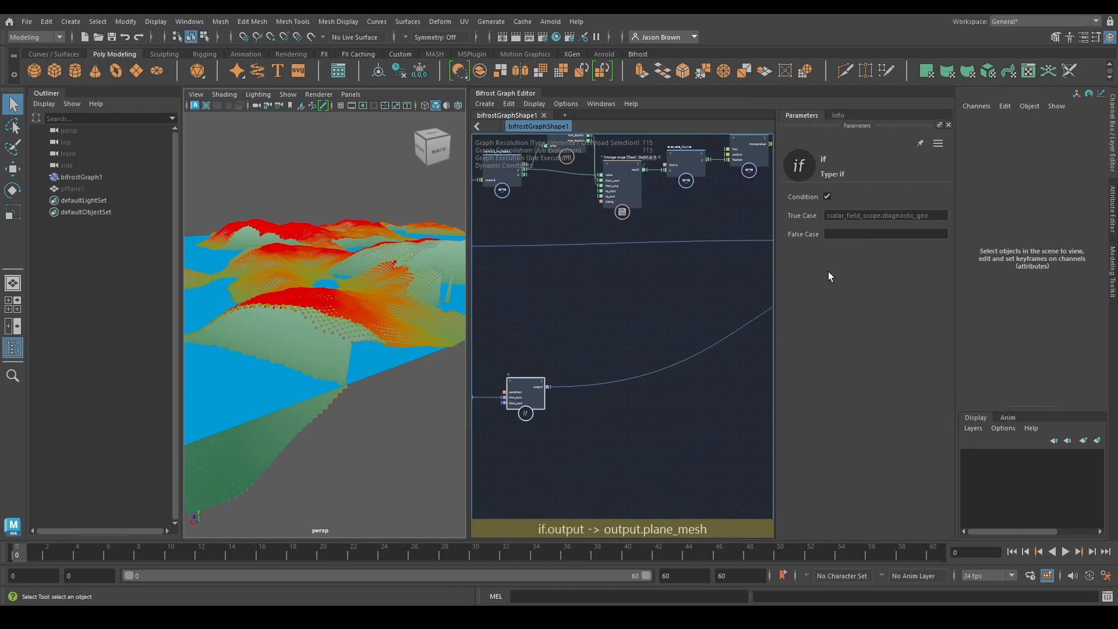
left_click(827, 197)
left_click_drag(284, 297, 327, 277, "alt")
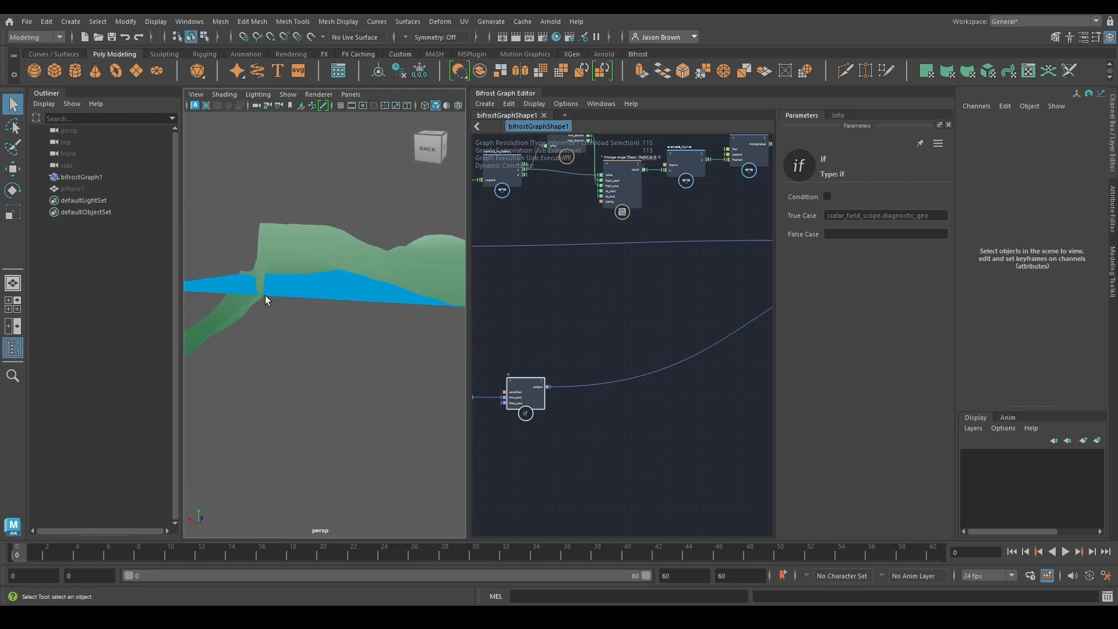
left_click_drag(267, 299, 347, 320, "alt")
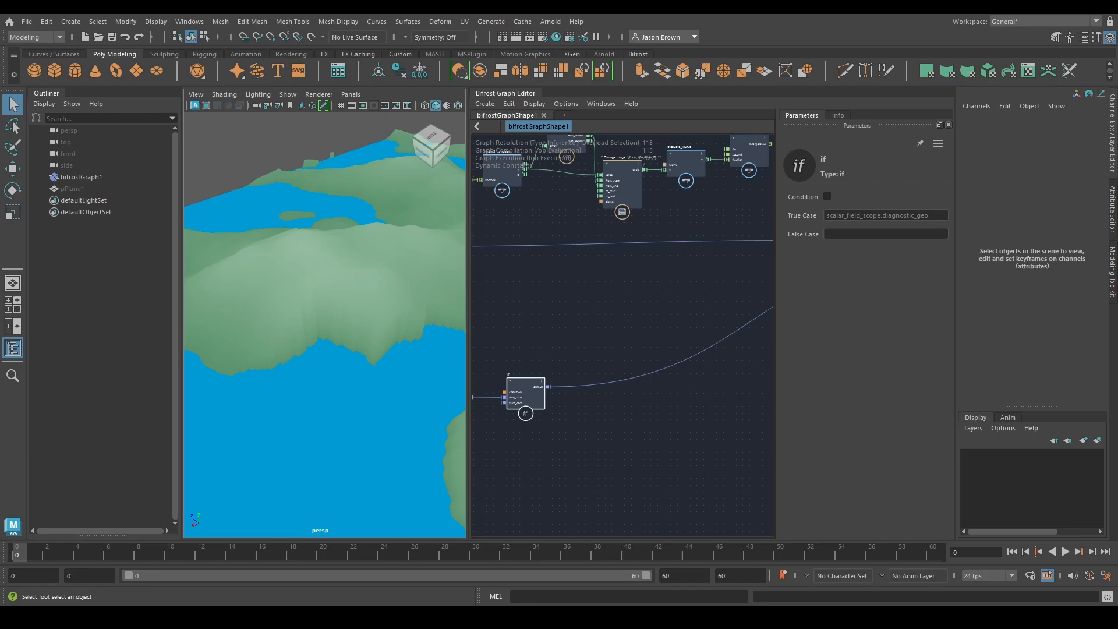
Move switch_fields farther from the lakes backdrop to free space between it and add1
scroll(622, 235, "down", 2)
middle_click_drag(610, 288, 662, 359, "alt")
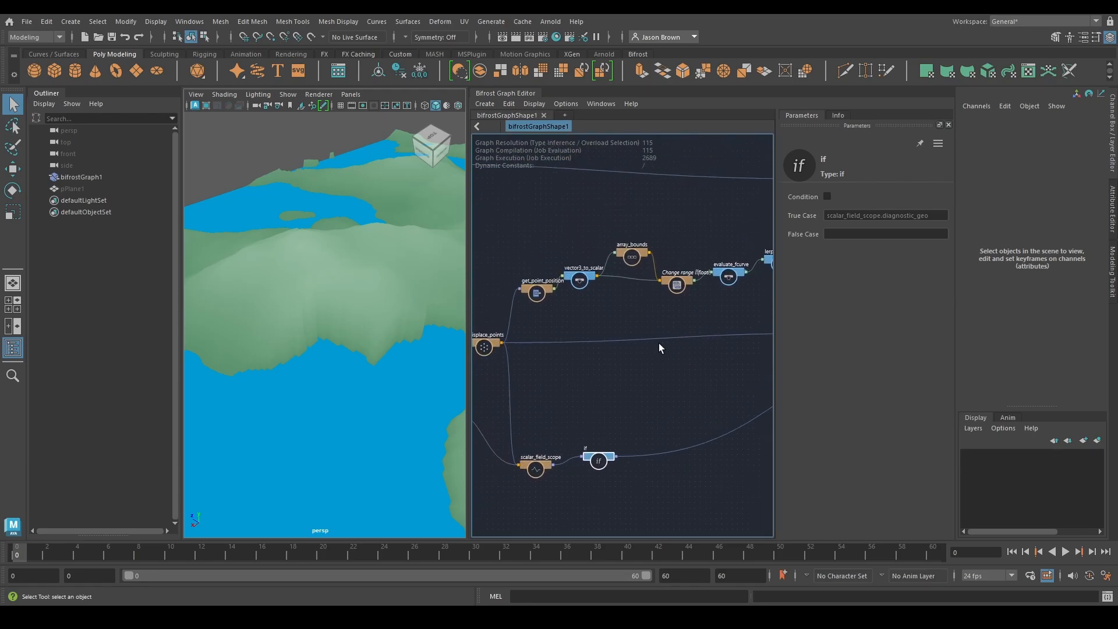
scroll(659, 344, "up", 2)
middle_click_drag(500, 309, 839, 436, "alt")
middle_click_drag(635, 391, 736, 263, "alt")
left_click_drag(685, 372, 750, 372)
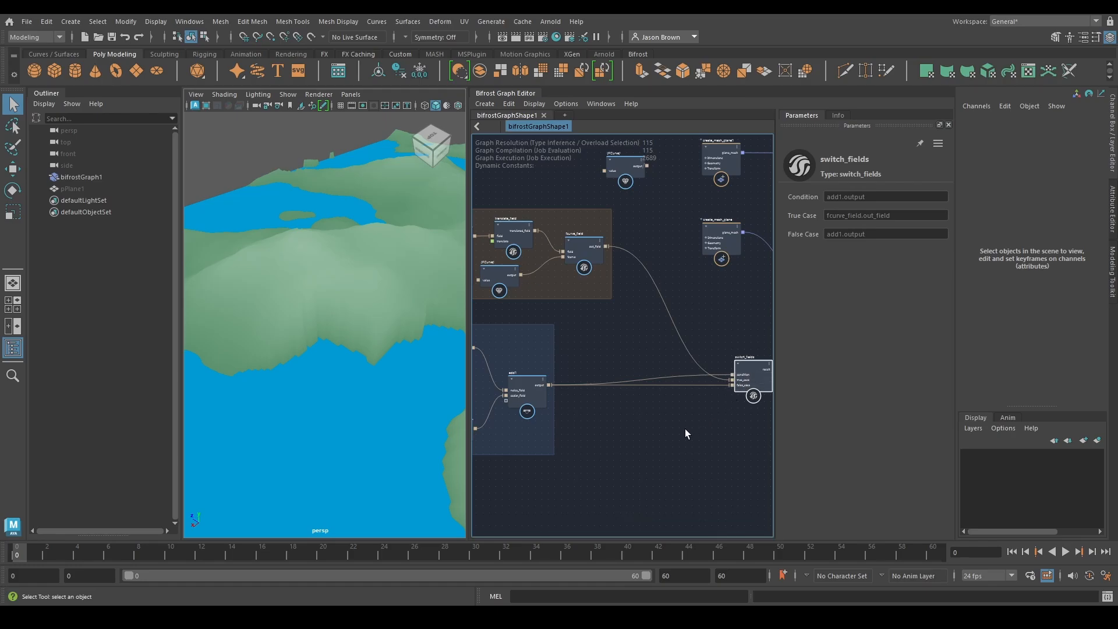
Add a second fcurve_field node fed by add1's output and place it above switch_fields
middle_click_drag(685, 428, 805, 429, "alt")
scroll(698, 388, "up", 3)
middle_click_drag(696, 402, 654, 409, "alt")
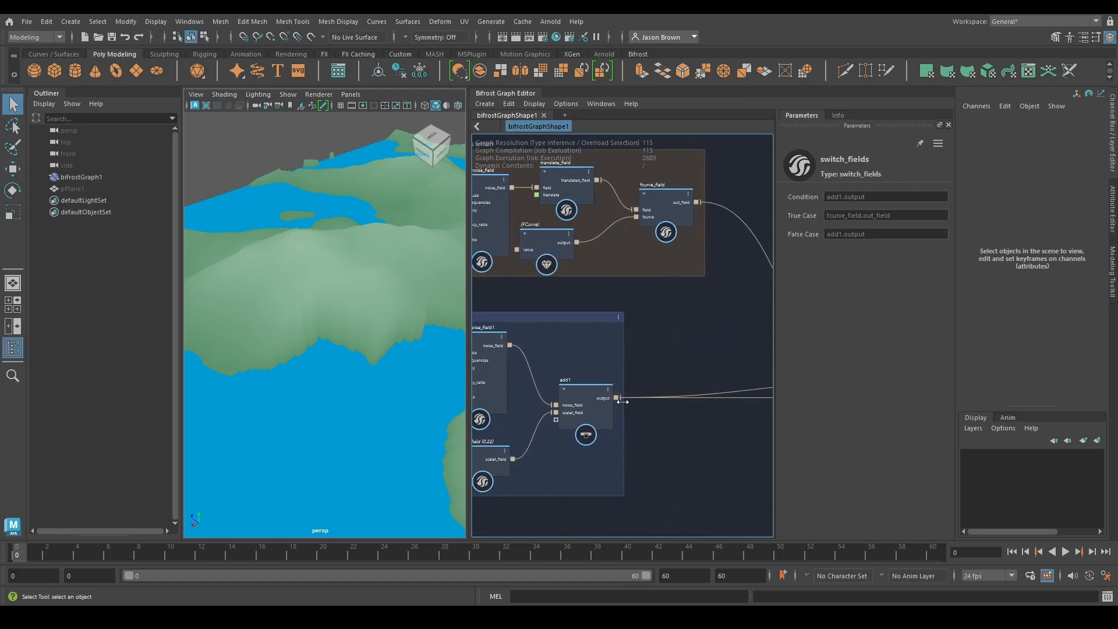
left_click(616, 399)
middle_click_drag(713, 344, 576, 370, "alt")
left_click(576, 369)
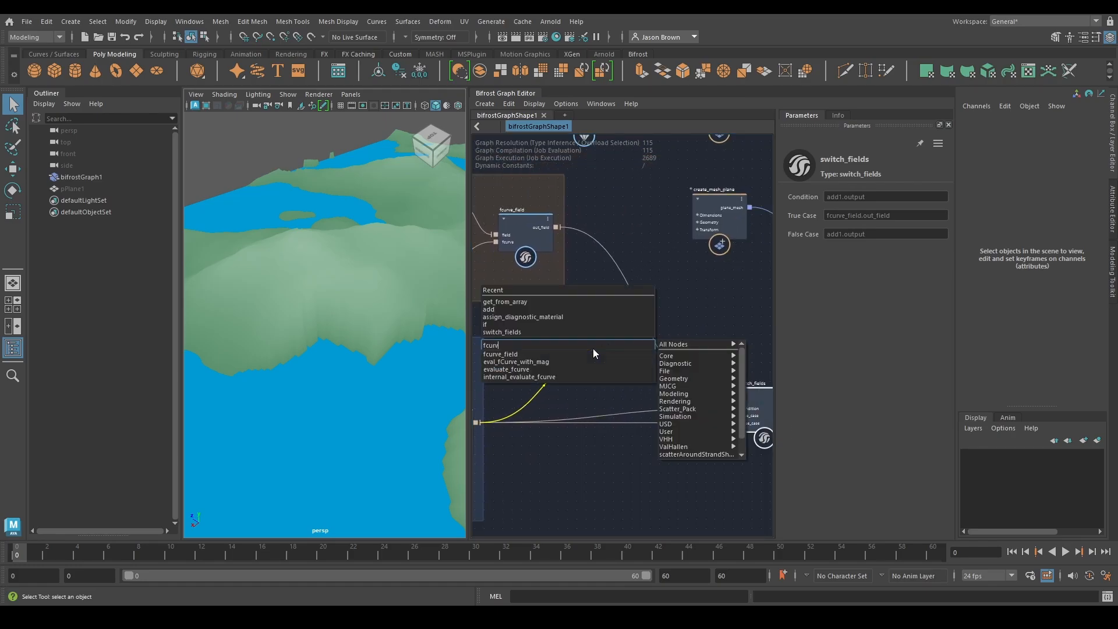
left_click(593, 348)
middle_click_drag(717, 340, 678, 342, "alt")
left_click_drag(577, 379, 658, 320)
middle_click_drag(731, 302, 792, 335, "alt")
middle_click_drag(687, 284, 663, 275, "alt")
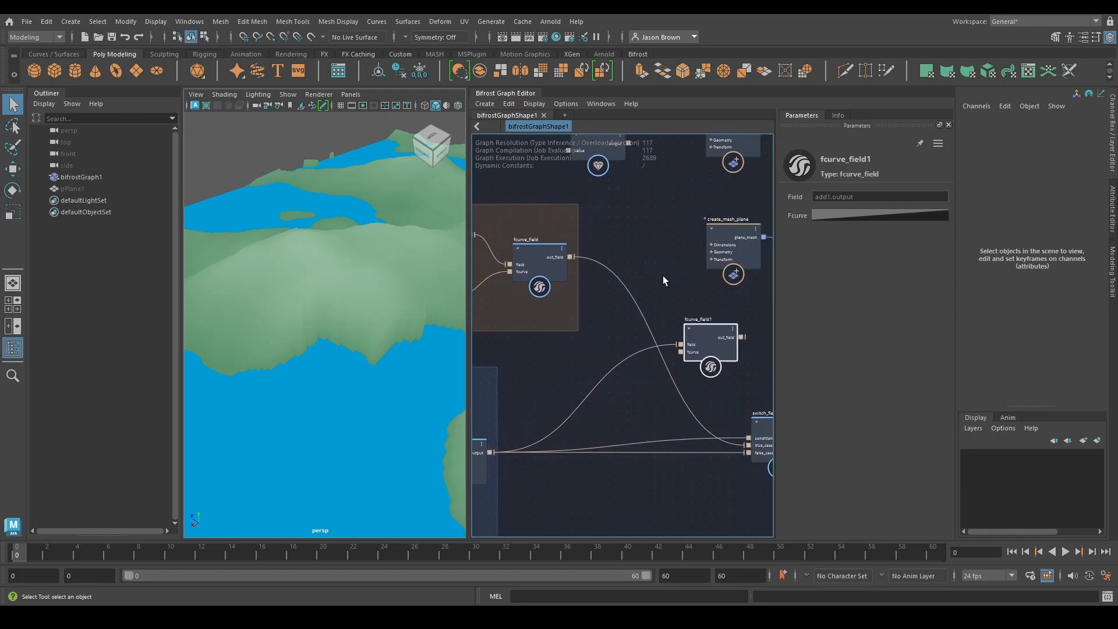
Add a multiply node fed by the mountains fcurve_field, and connect the out_field of fcurve_field1 as its second input
left_click_drag(577, 260, 666, 287)
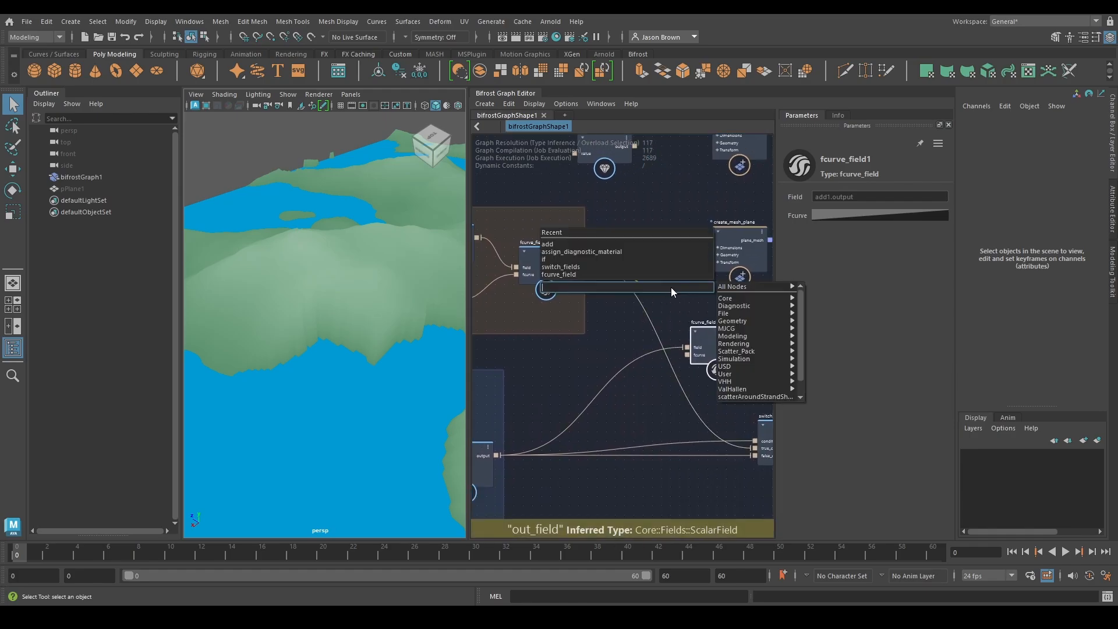
type("multi")
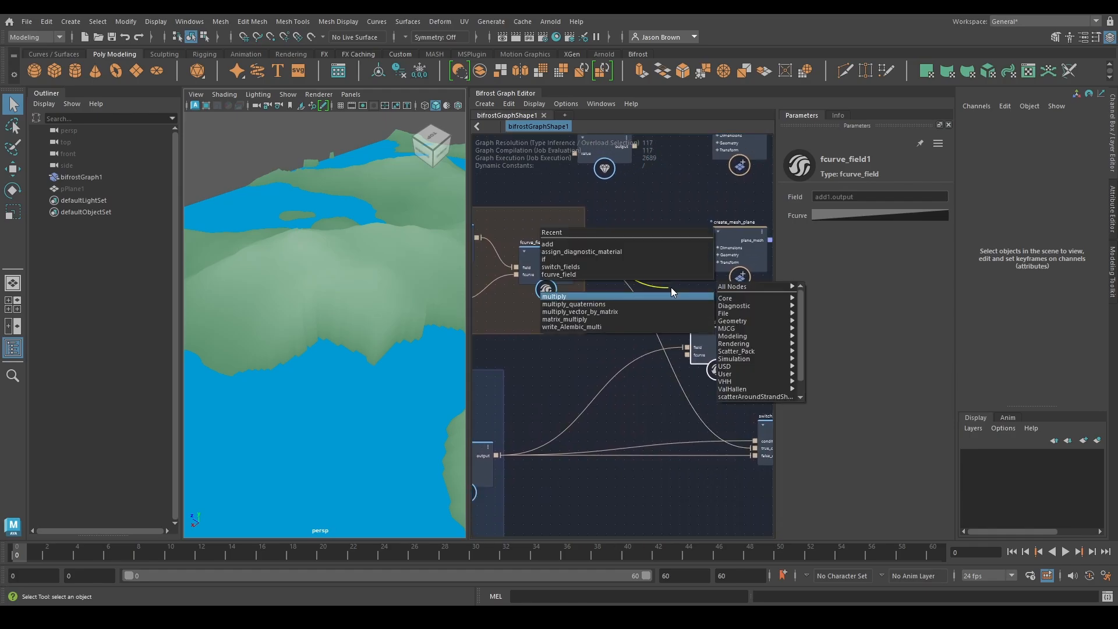
key("Return")
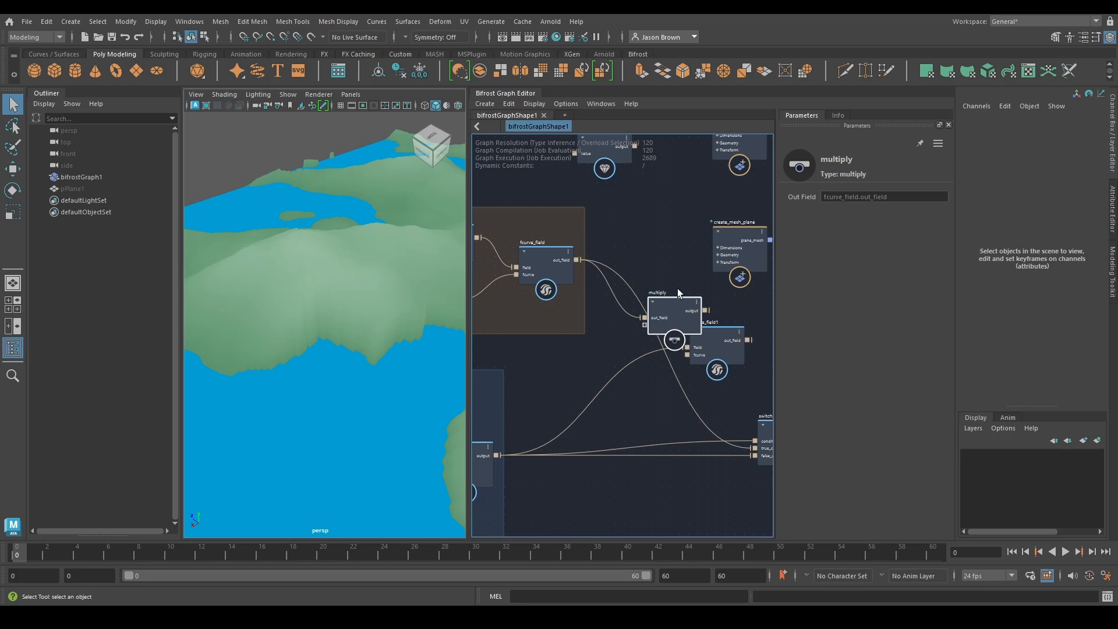
middle_click_drag(676, 288, 598, 280, "alt")
left_click_drag(598, 303, 715, 298)
left_click_drag(651, 333, 682, 311)
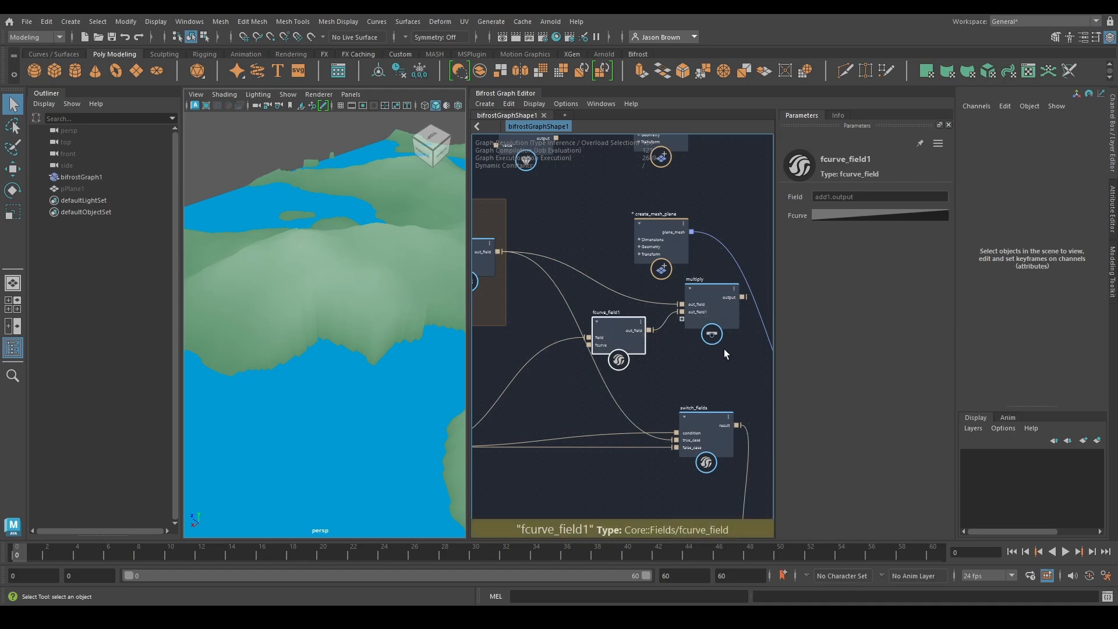
Move create_mesh_plane away from the multiply node to clear the space around it
middle_click_drag(725, 348, 630, 357)
left_click_drag(567, 247, 707, 241)
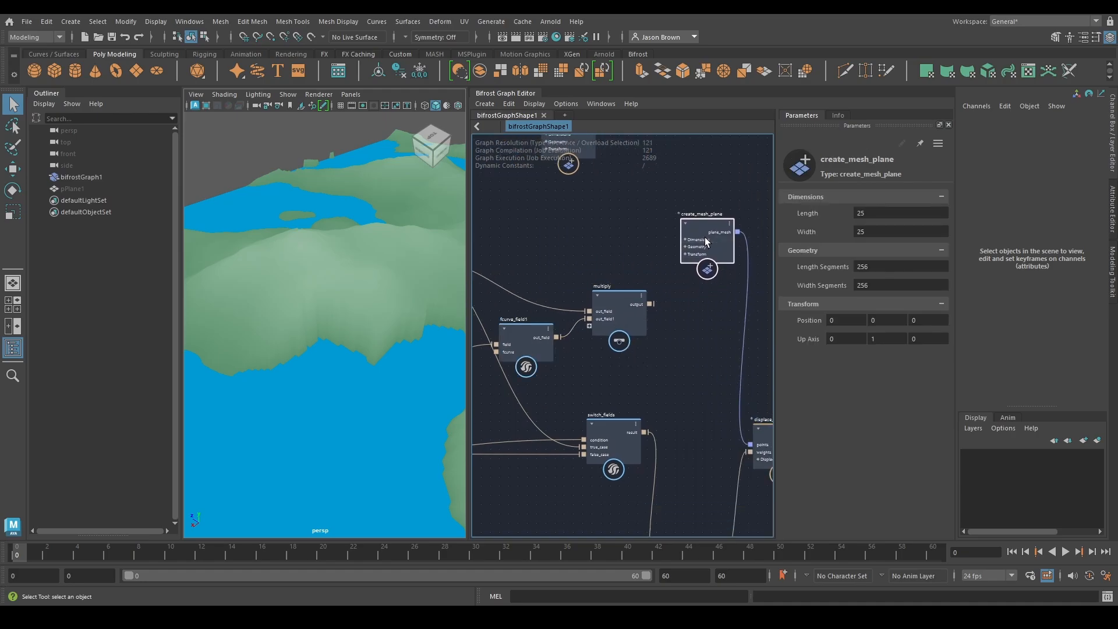
middle_click_drag(651, 312, 779, 287)
Apply an S-shaped preset to the curve of fcurve_field1 and reshape its start point so the curve rises steeply
left_click(670, 318)
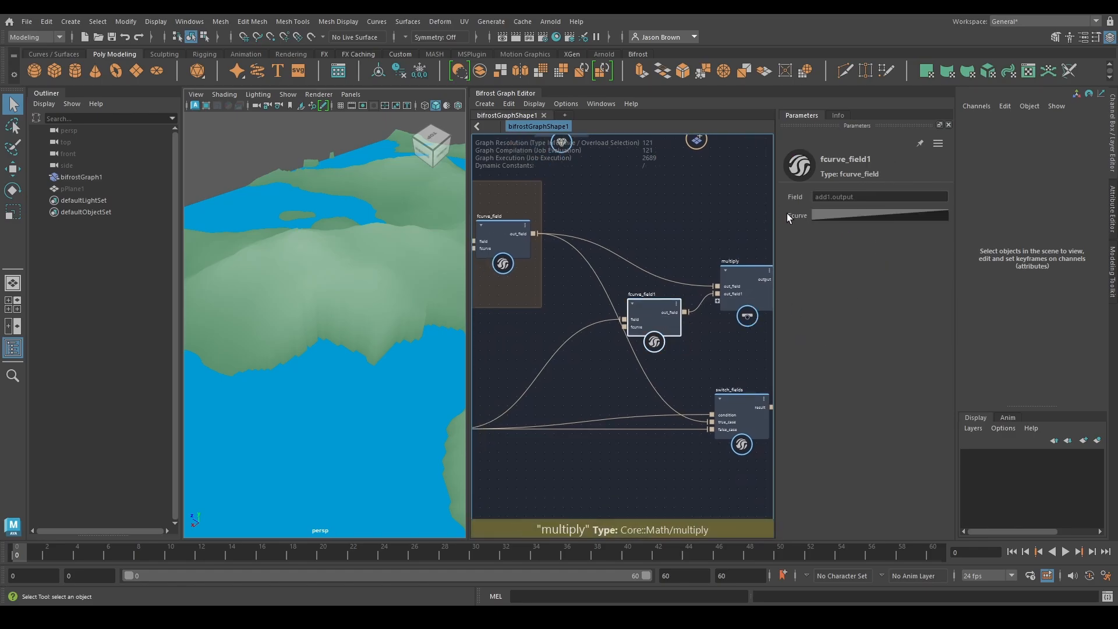
left_click(851, 215)
left_click(933, 237)
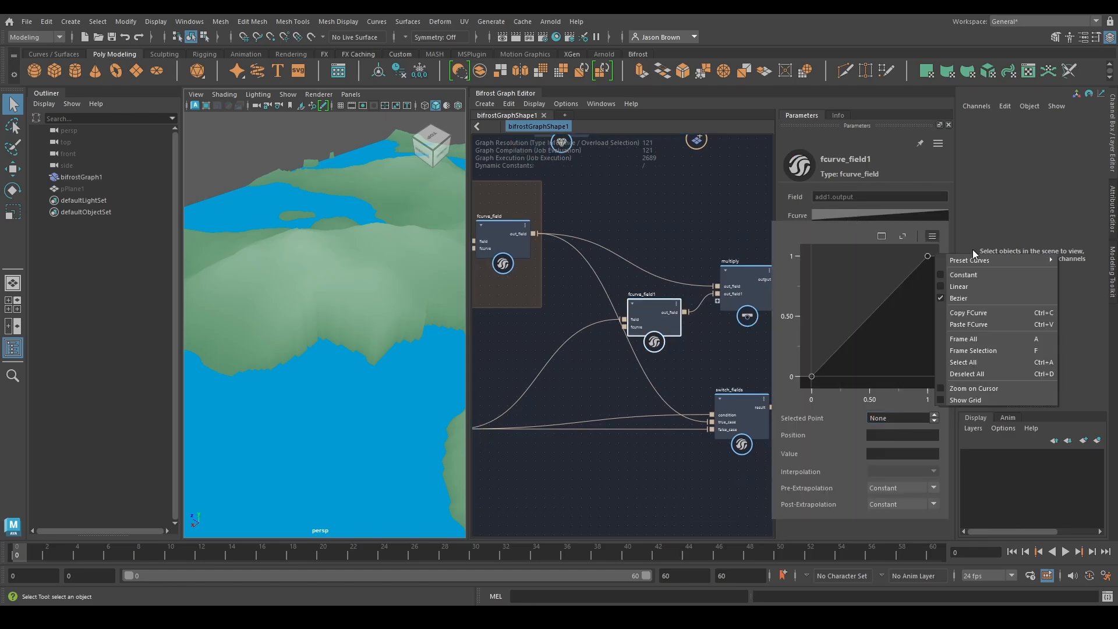
mouse_move(990, 261)
left_click(1070, 266)
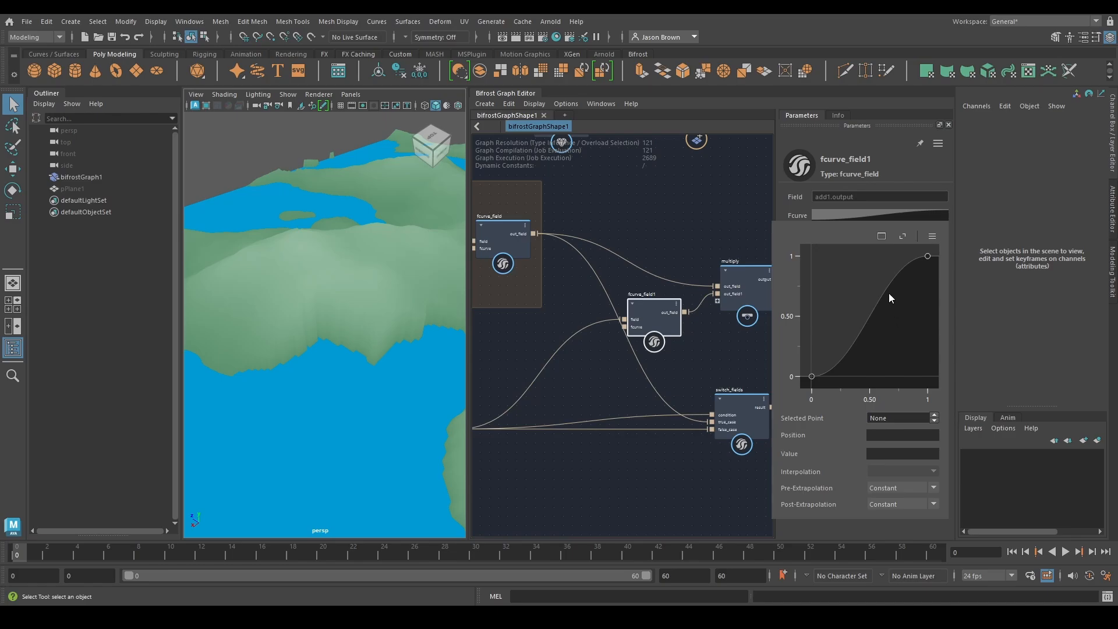
left_click(812, 377)
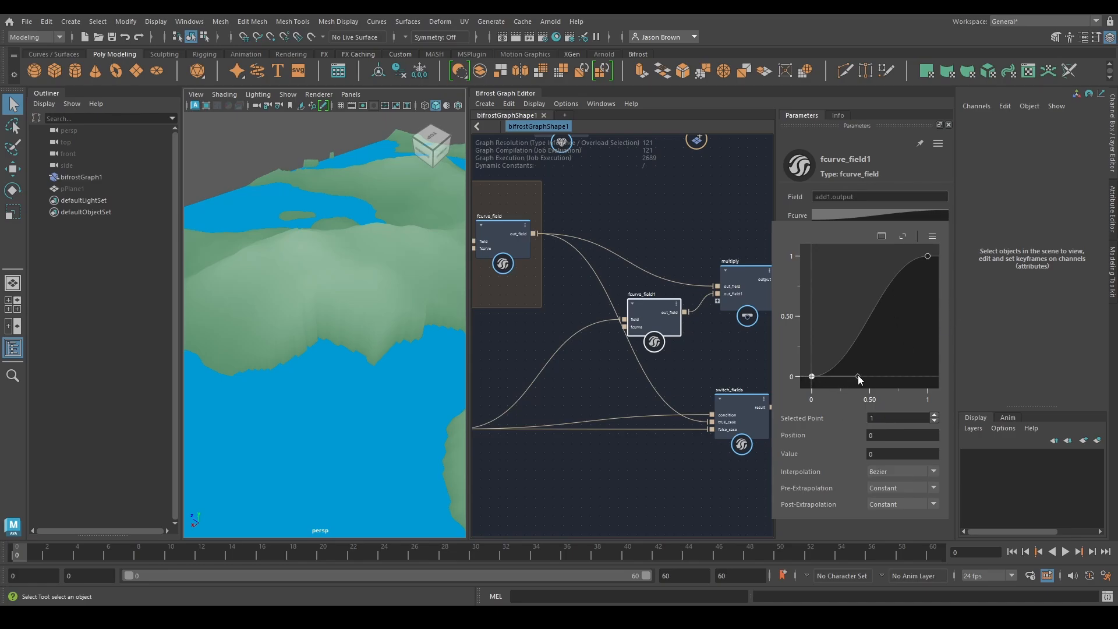
left_click_drag(857, 373, 811, 330)
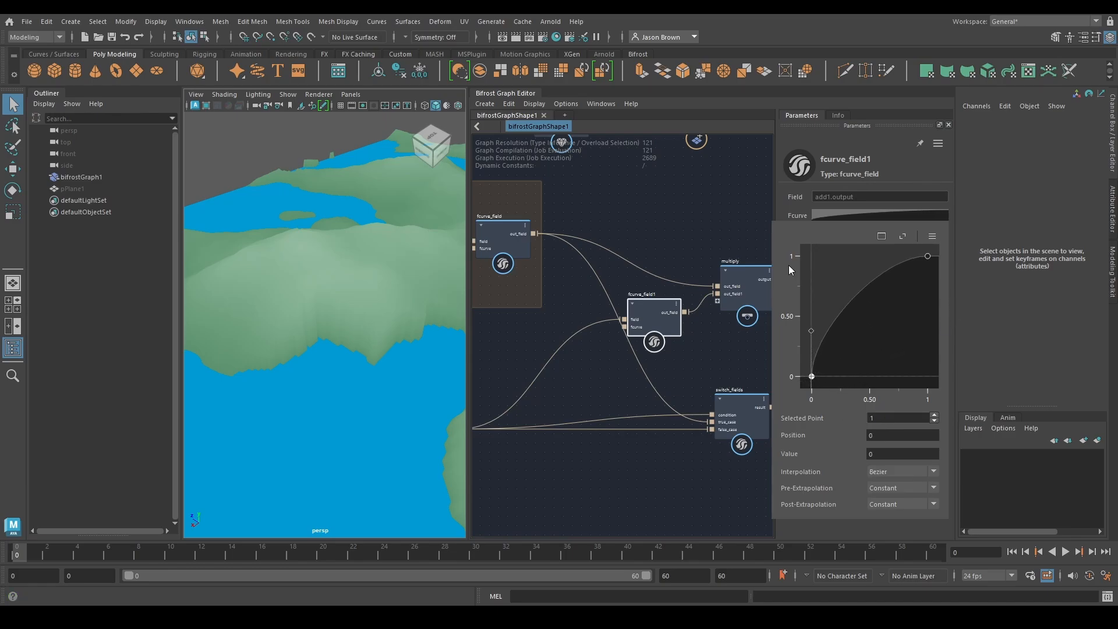
left_click_drag(813, 377, 867, 377)
Shift create_mesh_plane and the downstream nodes farther along the graph, and move switch_fields away from the multiply node
middle_click_drag(735, 212, 541, 216, "alt")
middle_click_drag(596, 273, 609, 194, "alt")
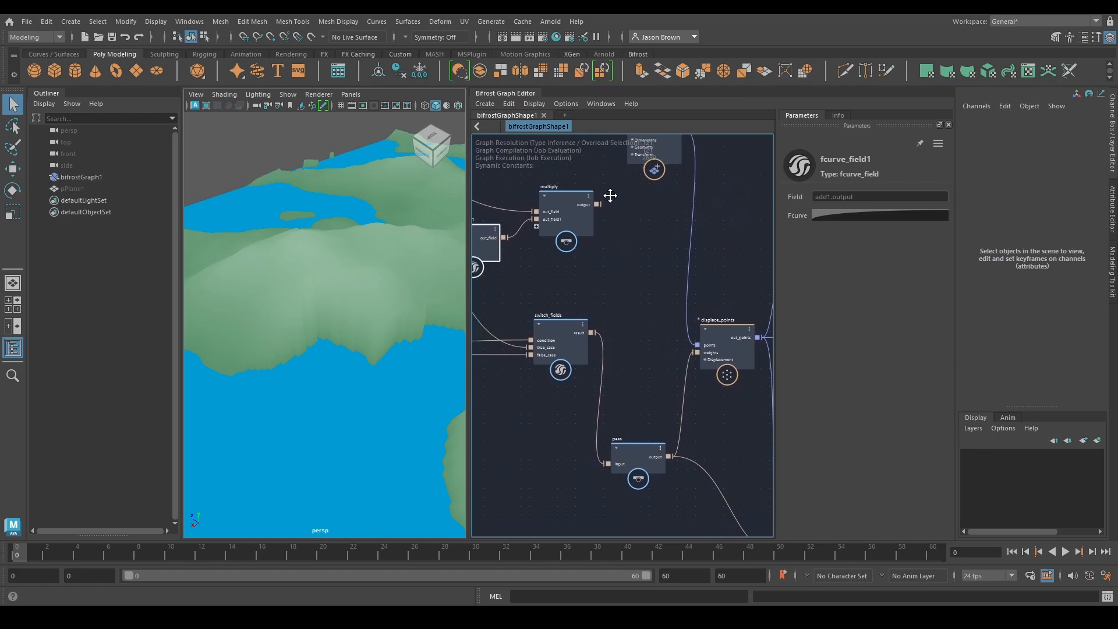
middle_click_drag(659, 375, 651, 339, "alt")
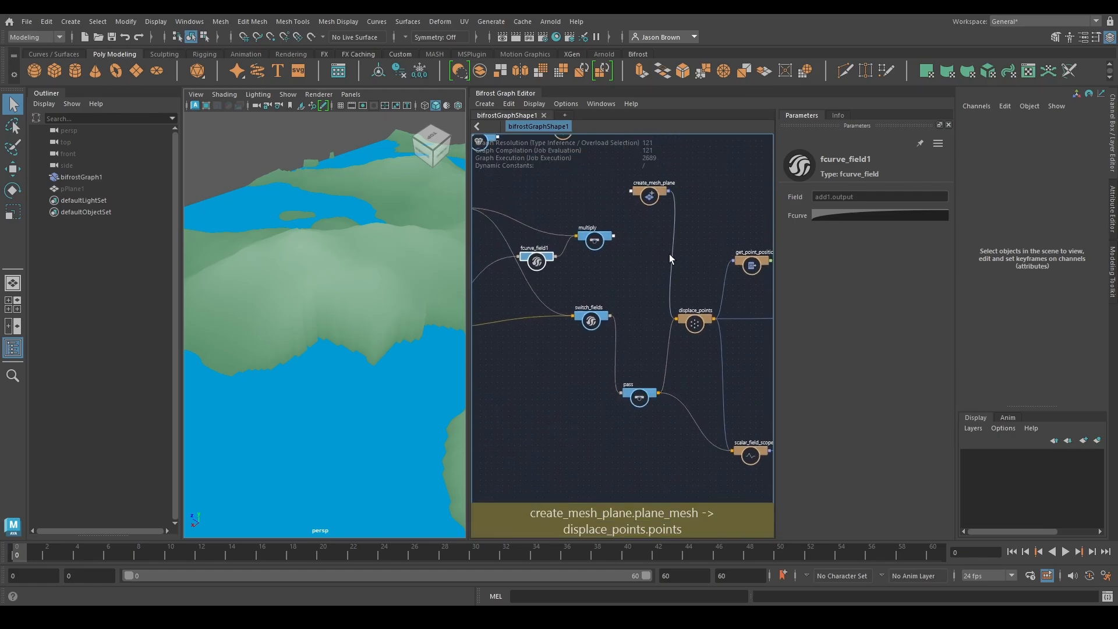
left_click(643, 304)
left_click_drag(642, 303, 645, 300)
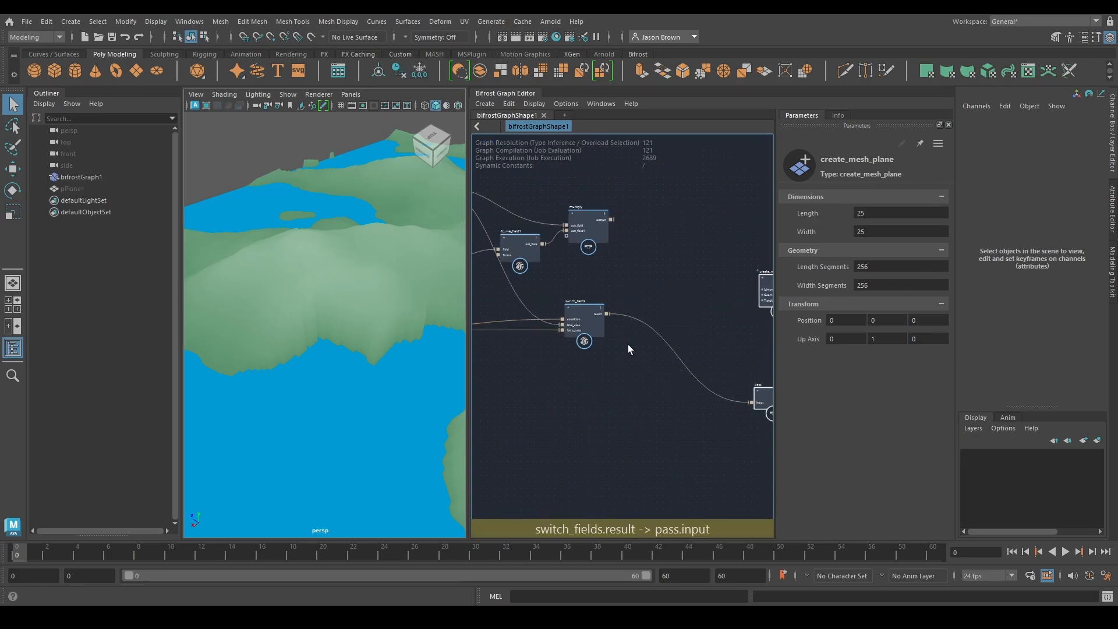
left_click_drag(596, 341, 683, 340)
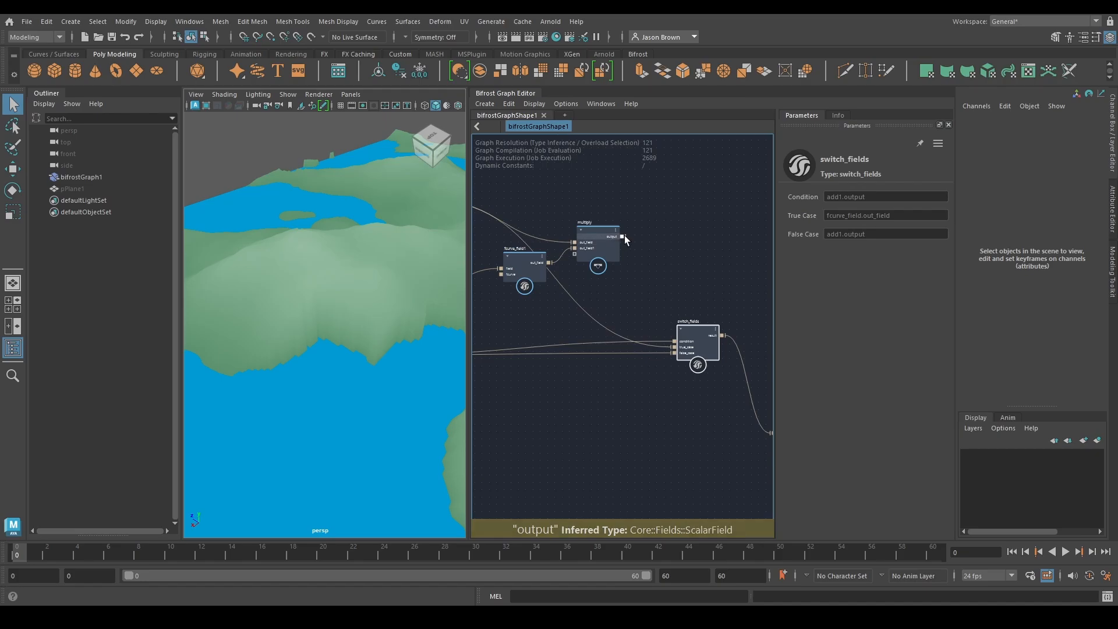
Connect the output of the multiply node to the true_case input of switch_fields
left_click_drag(623, 236, 674, 349)
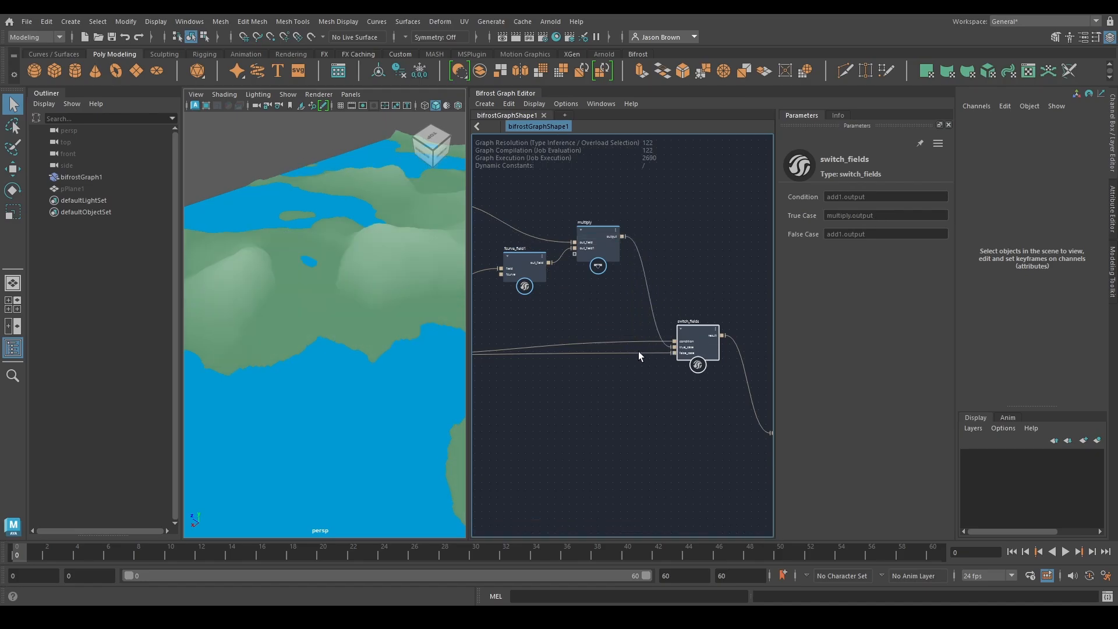
left_click_drag(379, 309, 334, 291, "alt")
middle_click_drag(522, 320, 681, 302)
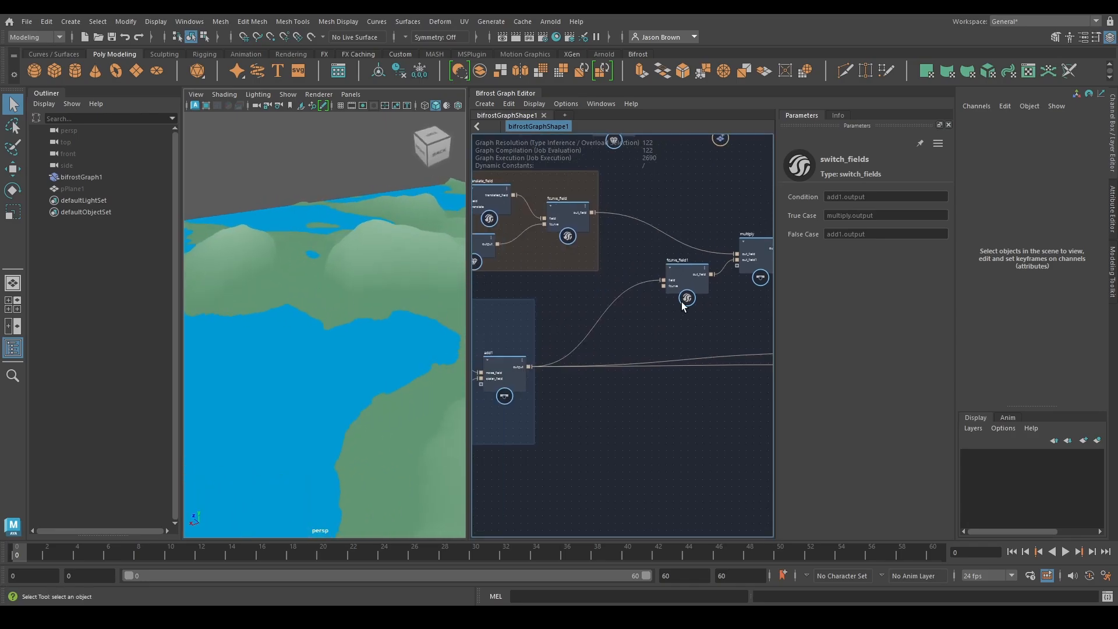
Examine the curve of fcurve_field1, the nodes around multiply, and the shape of the terrain along the shoreline
left_click(684, 294)
left_click(826, 217)
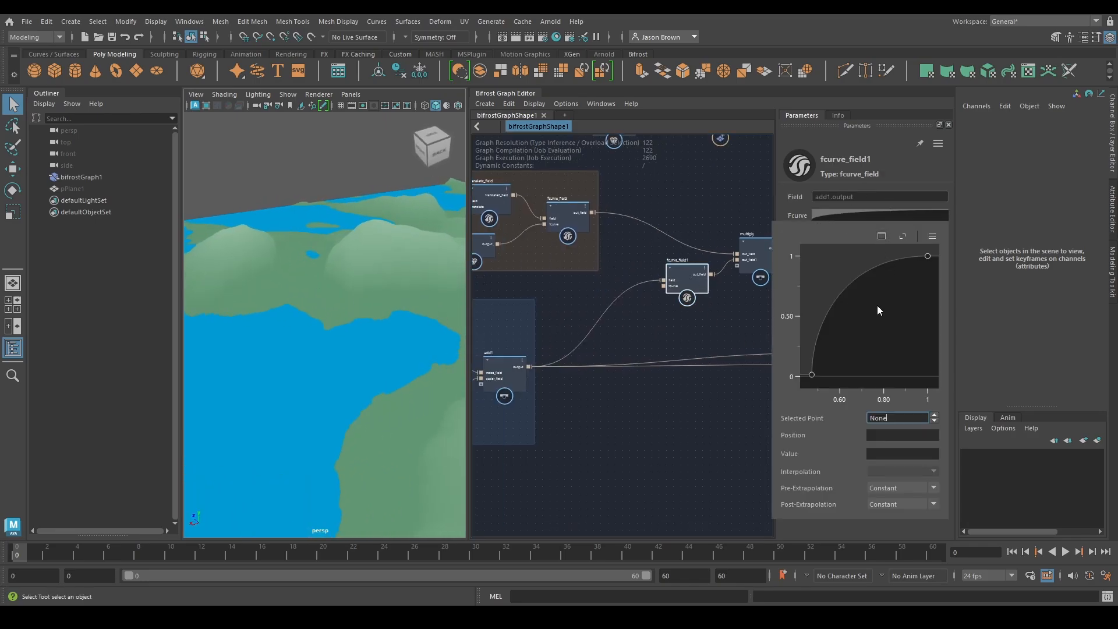
scroll(861, 341, "down", 3)
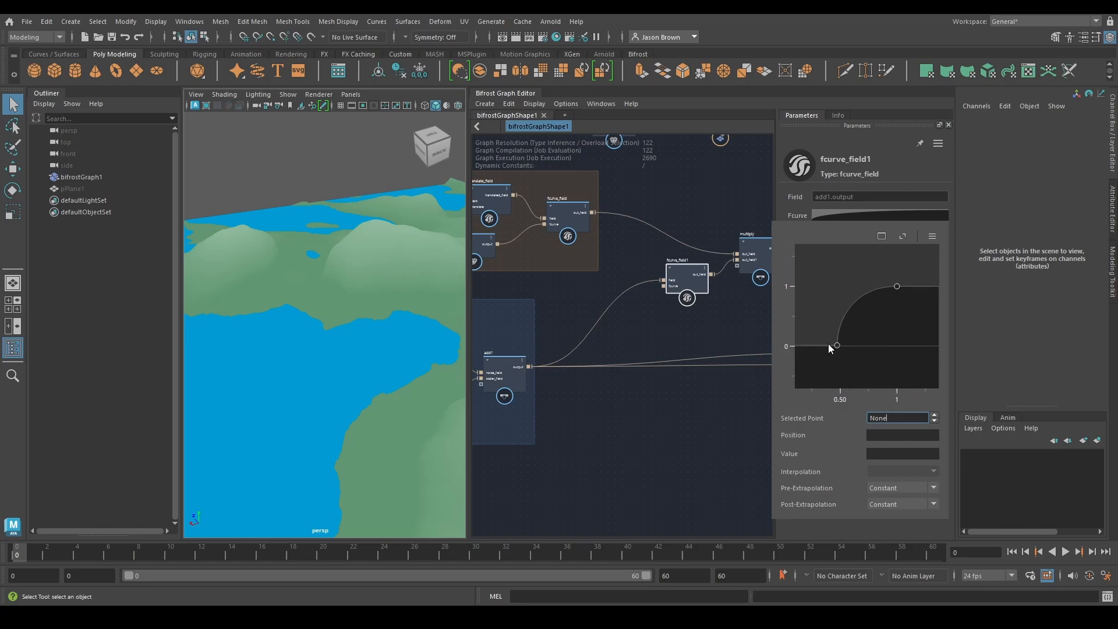
left_click_drag(330, 319, 284, 294, "alt")
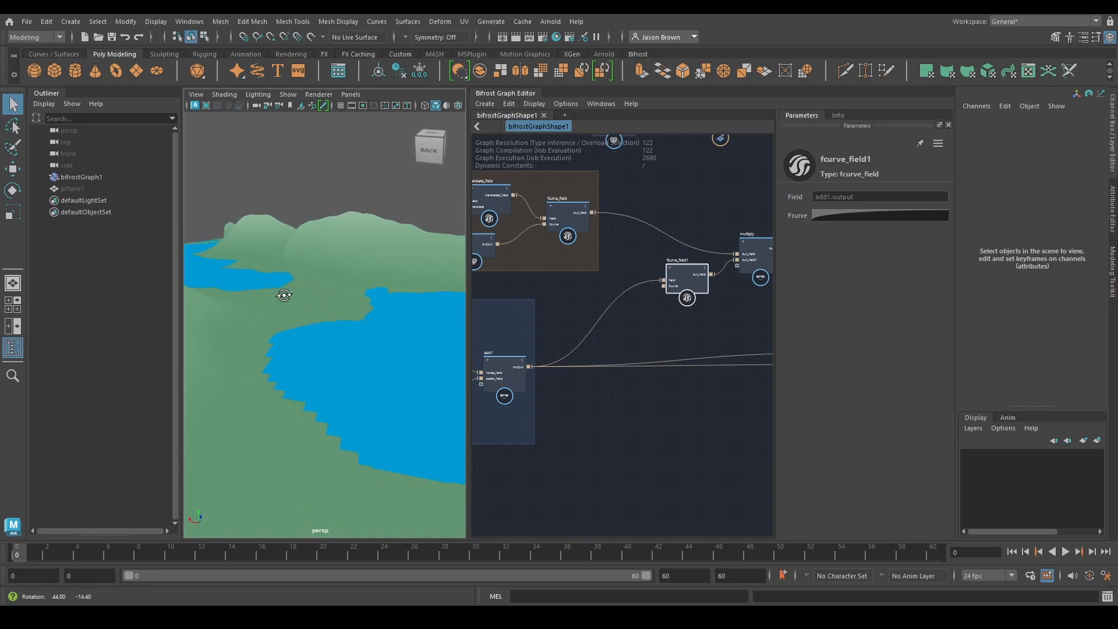
middle_click_drag(285, 271, 311, 283, "alt")
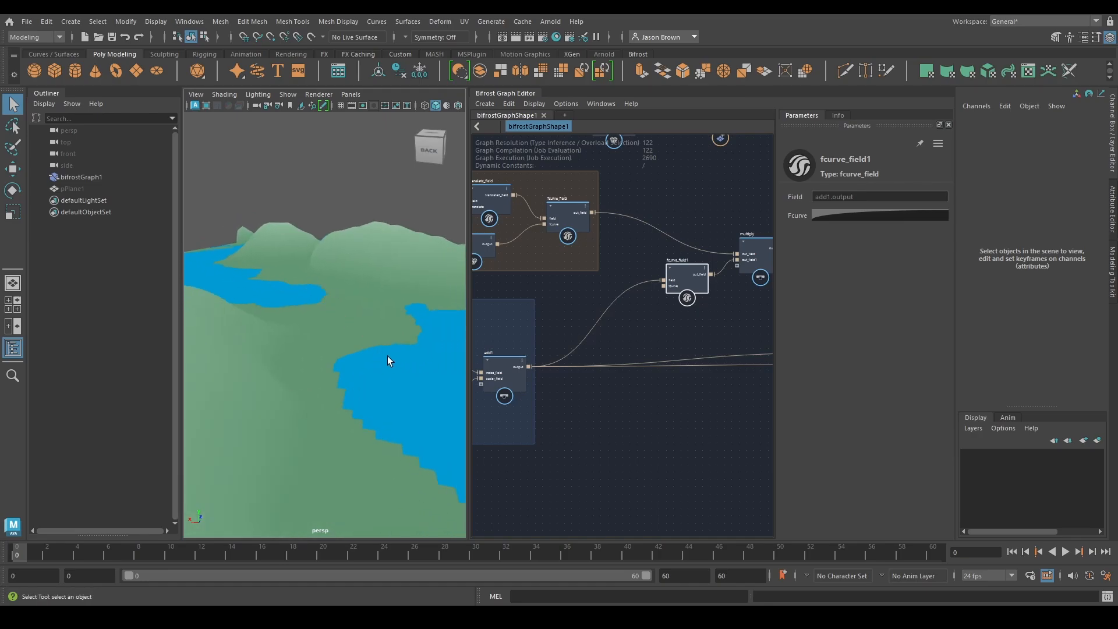
middle_click_drag(617, 391, 569, 442, "alt")
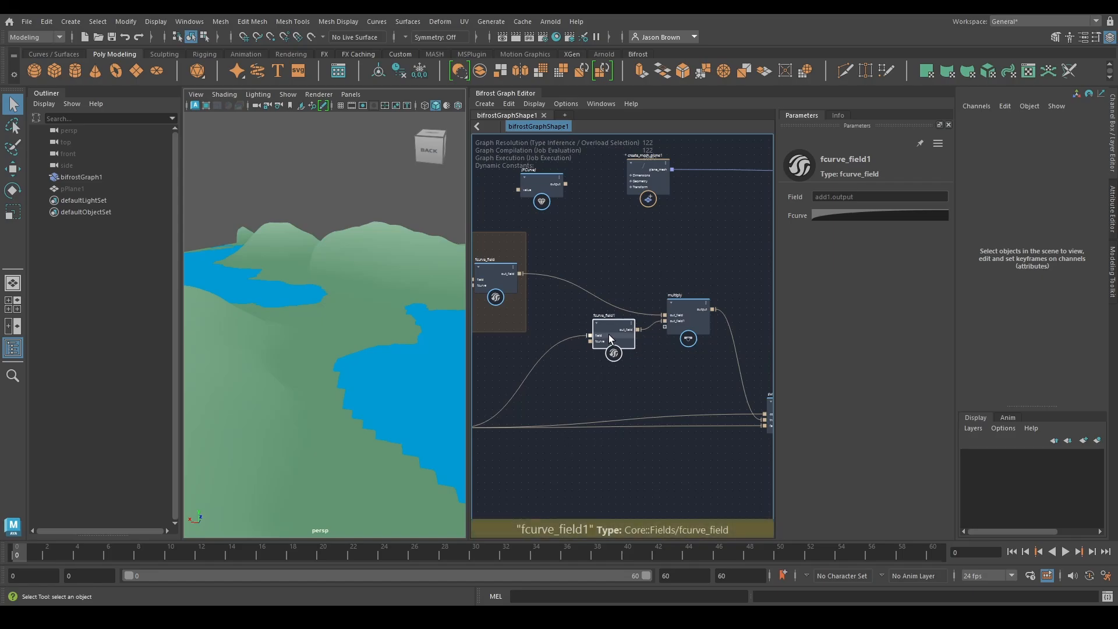
mouse_move(617, 344)
middle_mouse_down("alt")
mouse_move(610, 362)
mouse_move(620, 366)
middle_mouse_up("alt")
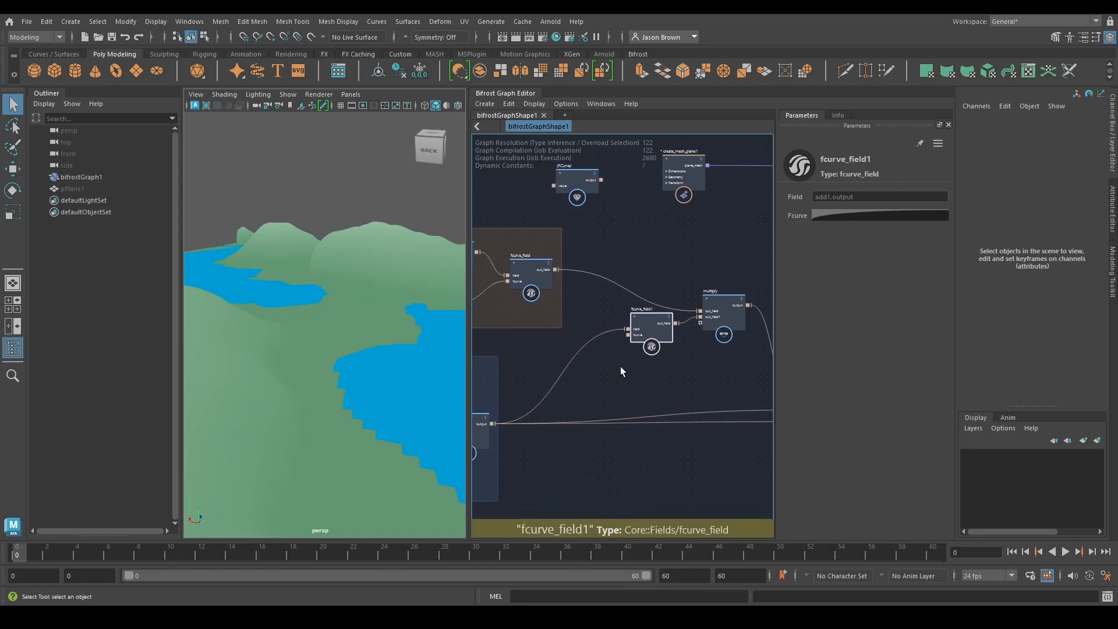
middle_click_drag(524, 374, 543, 320, "alt")
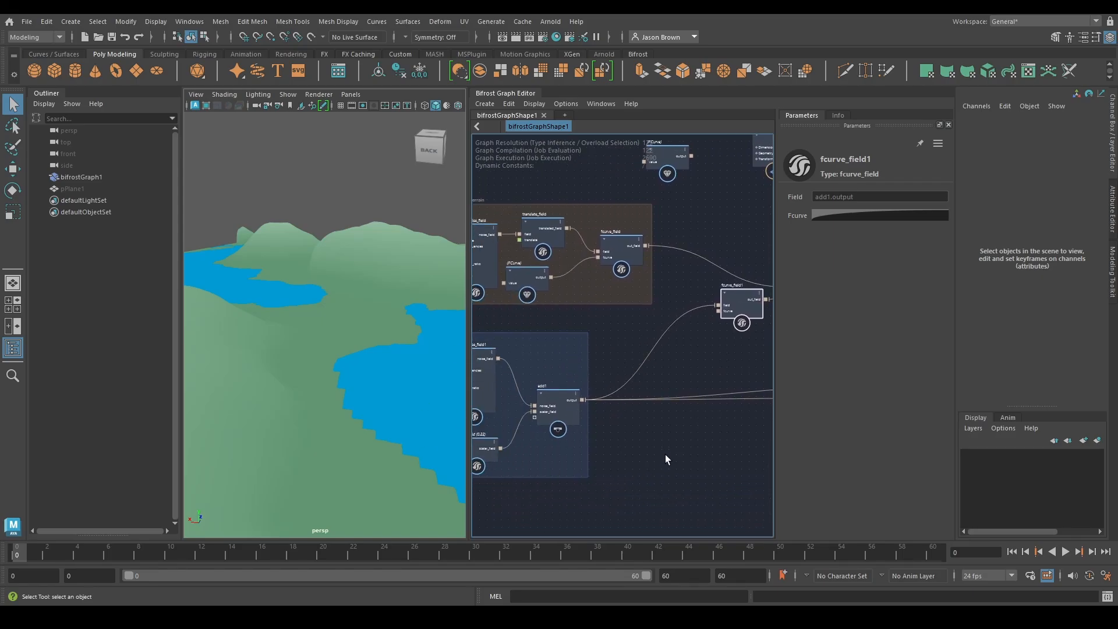
middle_click_drag(665, 454, 548, 435, "alt")
left_click_drag(648, 347, 645, 338)
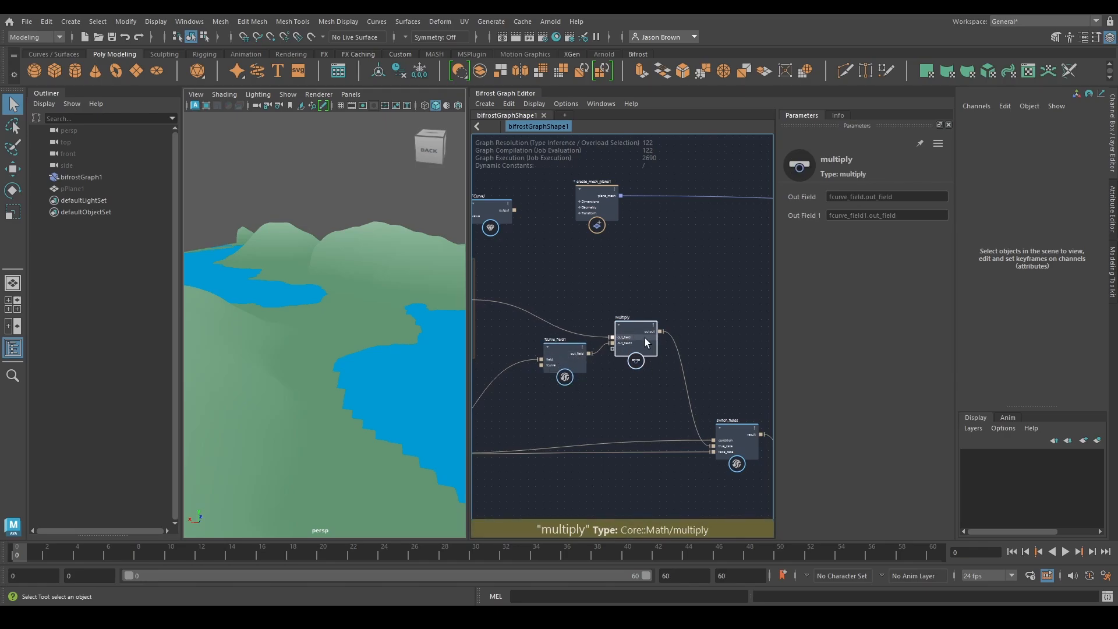
left_click_drag(377, 227, 218, 254, "alt")
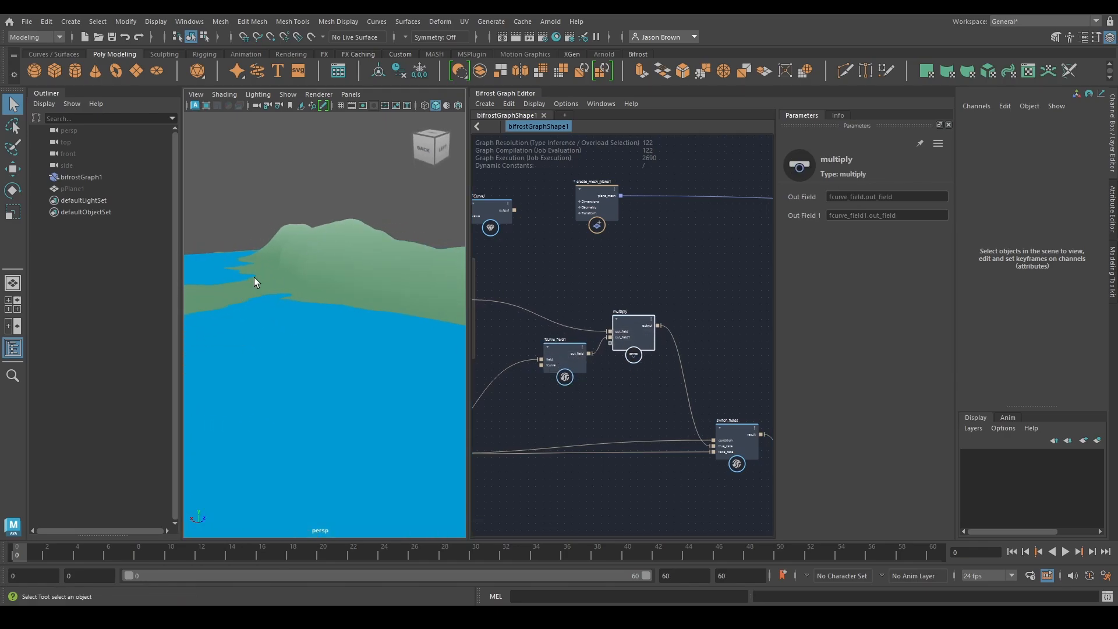
Apply the rising S-shaped preset curve to fcurve_field1
left_click(550, 352)
left_click(894, 216)
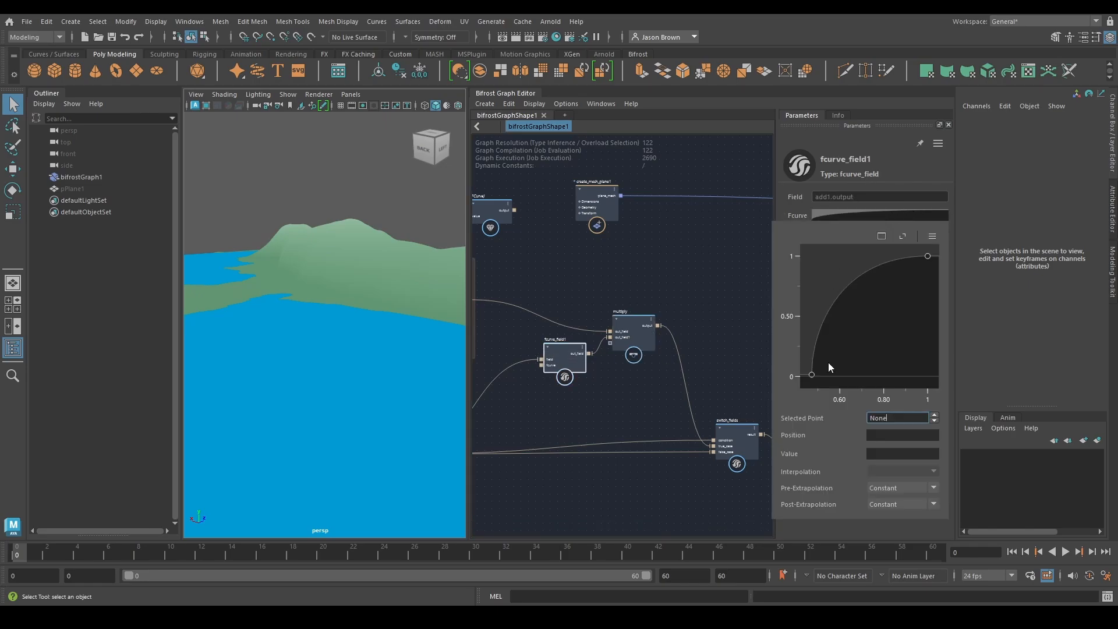
left_click(932, 236)
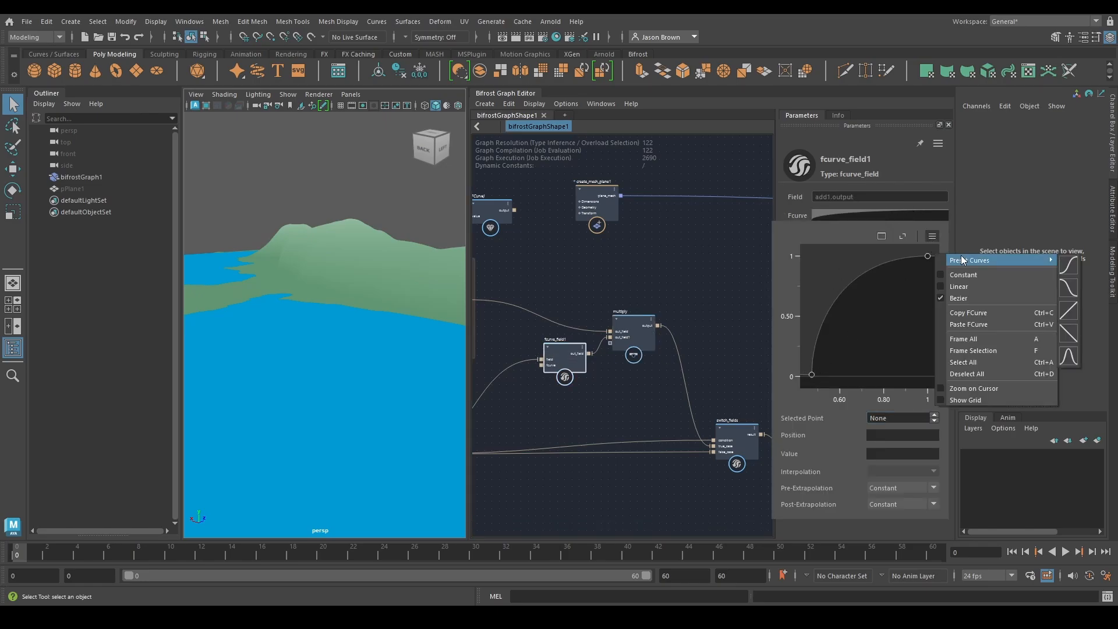
left_click(1069, 265)
left_click_drag(373, 262, 372, 303, "alt")
Enable the condition of the if node fed by scalar_field_scope so the diagnostic geometry is output
middle_click_drag(614, 292, 507, 317, "alt")
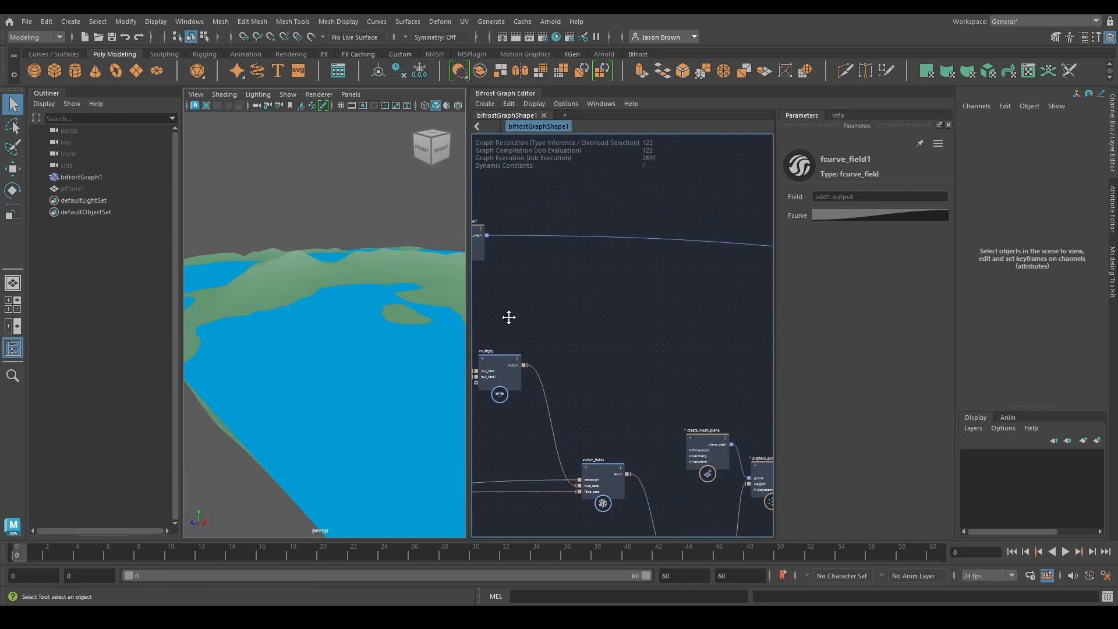
middle_click_drag(636, 305, 291, 280, "alt")
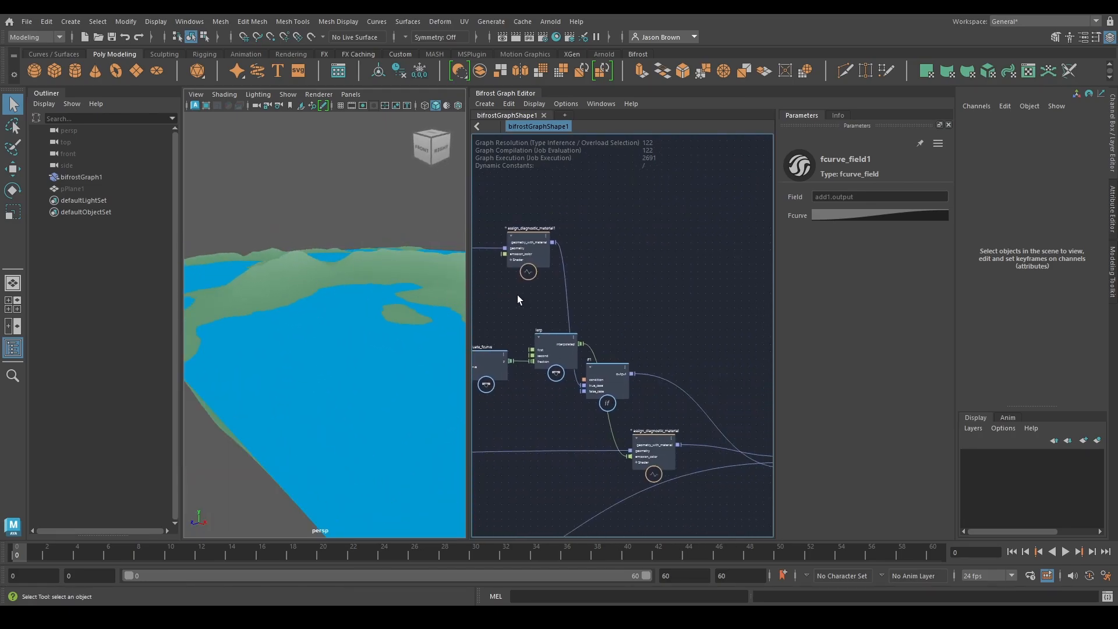
middle_click_drag(518, 297, 635, 397, "alt")
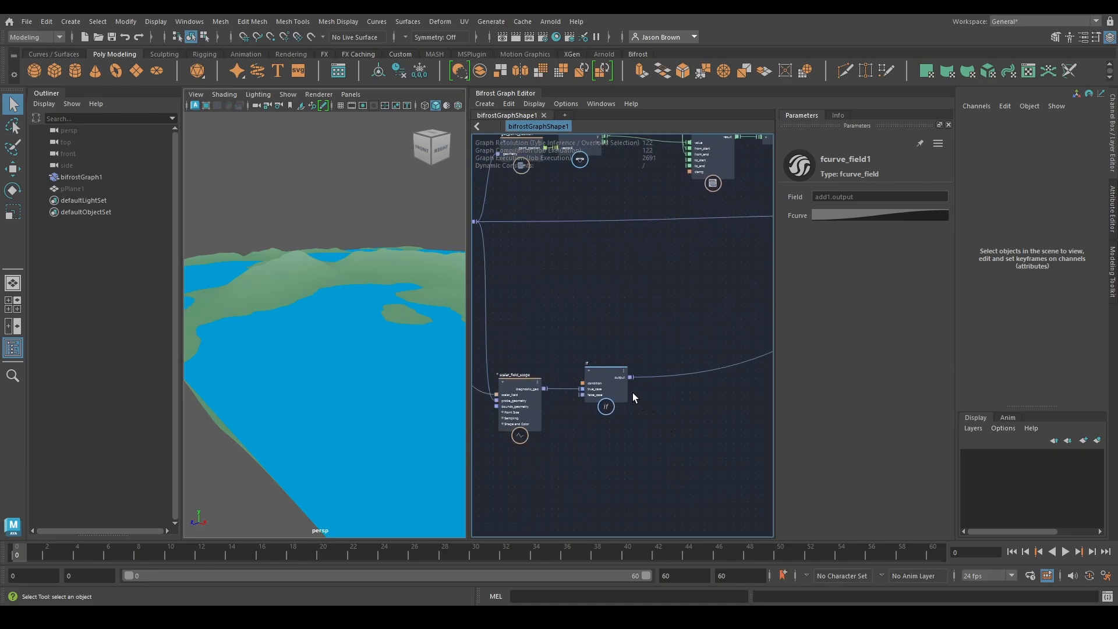
left_click(623, 389)
left_click(827, 197)
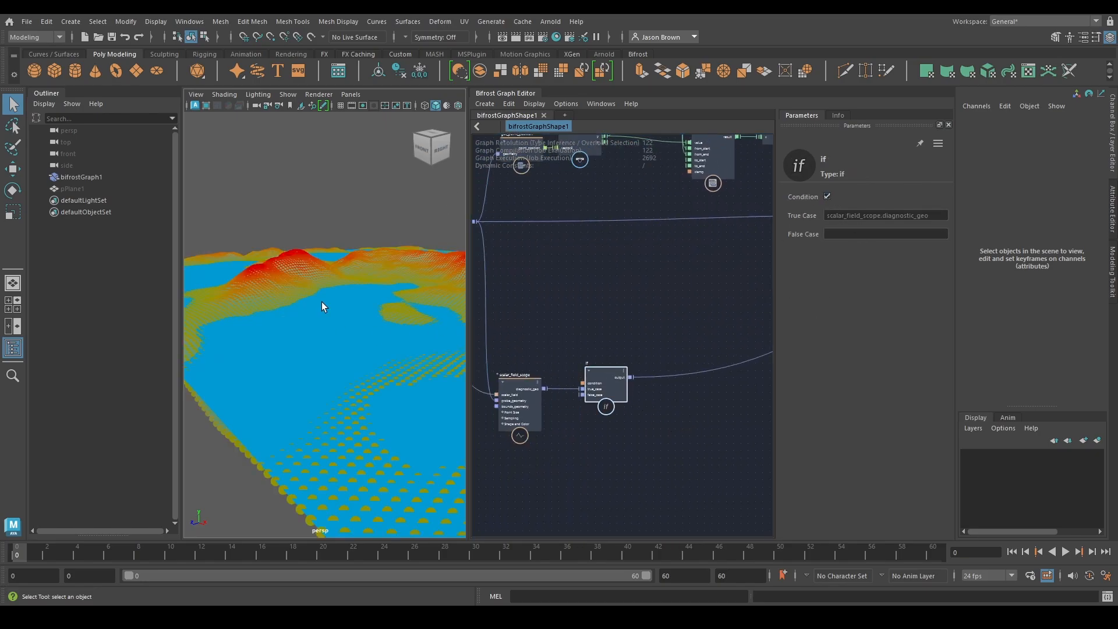
Examine the scalar field scope colours across the mountains and lakes, and trace the nodes back to the noise fields
left_click_drag(324, 307, 357, 300, "alt")
middle_click_drag(357, 299, 316, 338, "alt")
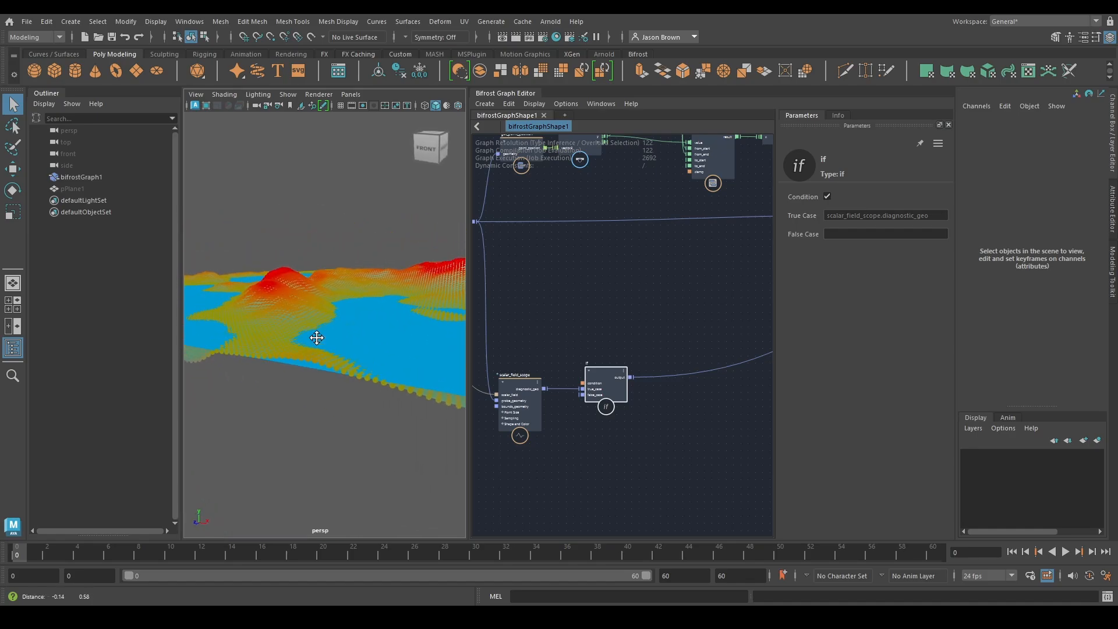
right_click_drag(316, 337, 382, 344, "alt")
middle_click_drag(593, 439, 739, 423)
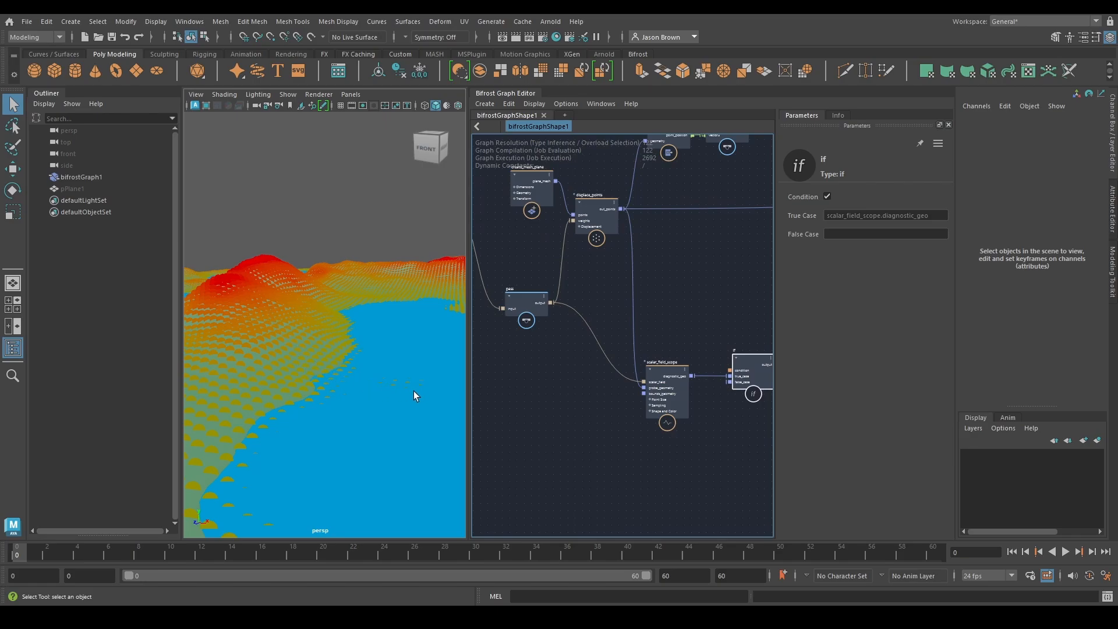
left_click_drag(413, 391, 371, 400, "alt")
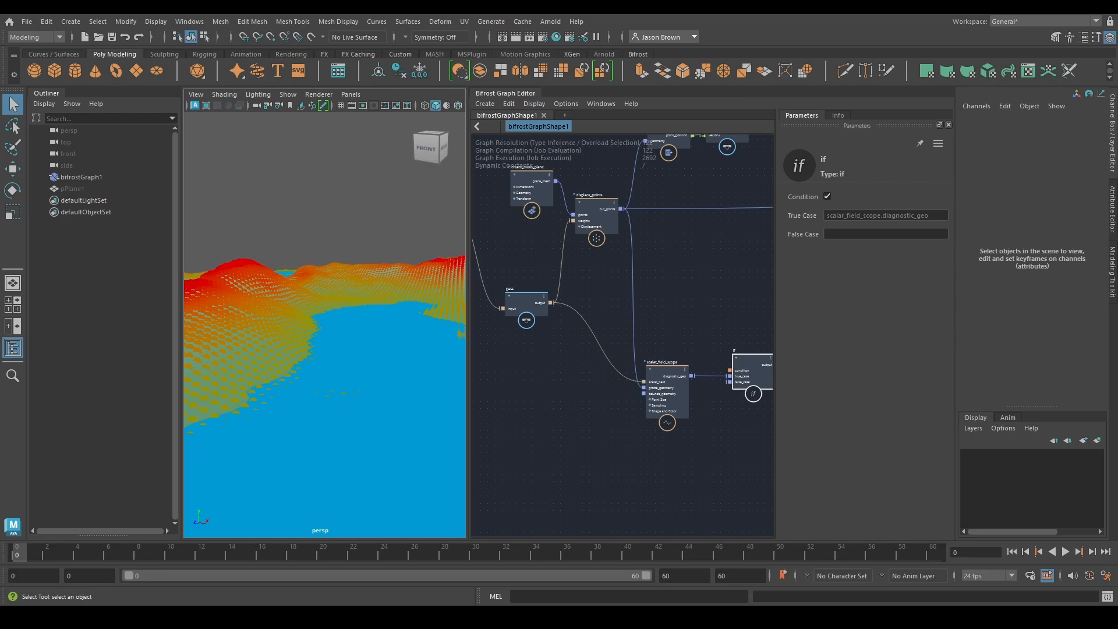
middle_click_drag(554, 320, 667, 405)
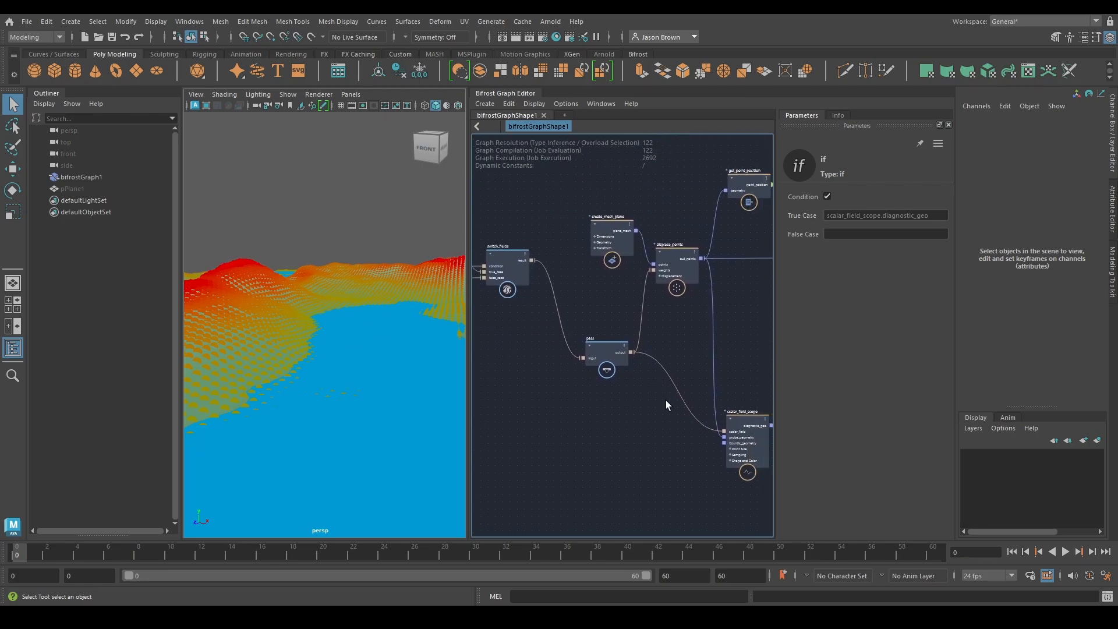
middle_click_drag(692, 346, 780, 386)
middle_click_drag(579, 360, 768, 401)
left_click(613, 261)
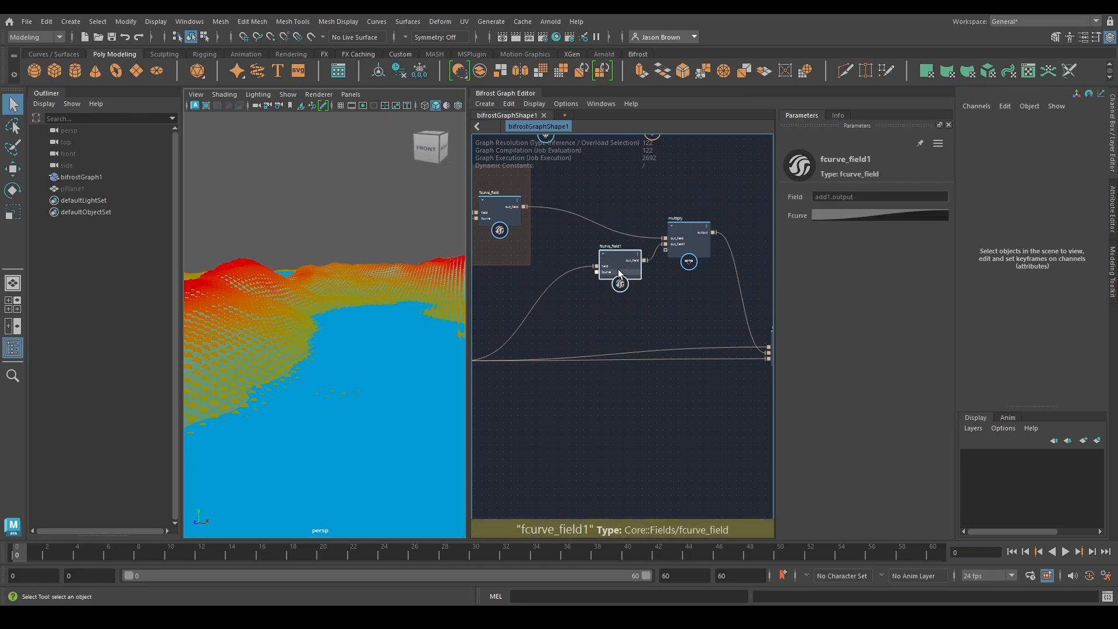
middle_click_drag(598, 309, 618, 327)
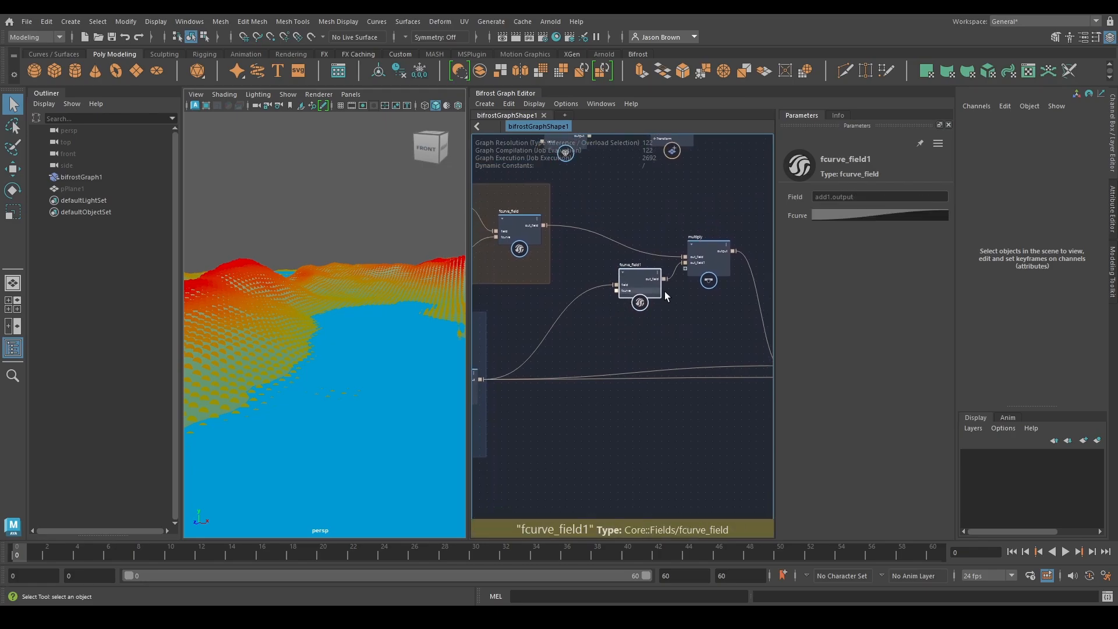
left_click_drag(643, 289, 642, 292)
middle_click_drag(485, 381, 506, 399)
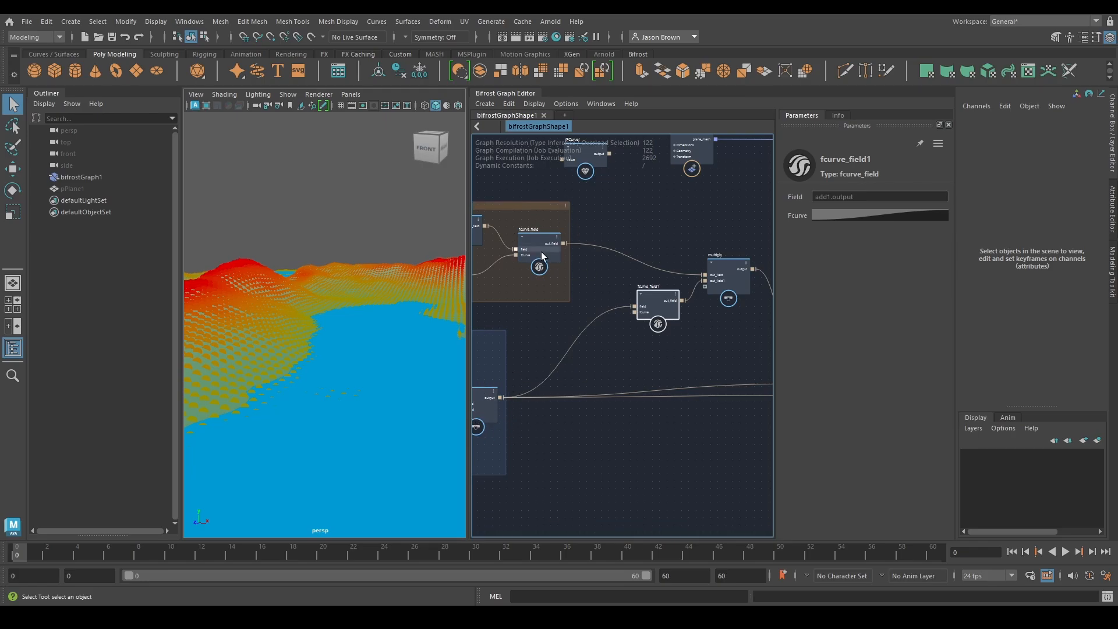
middle_click_drag(640, 347, 583, 361)
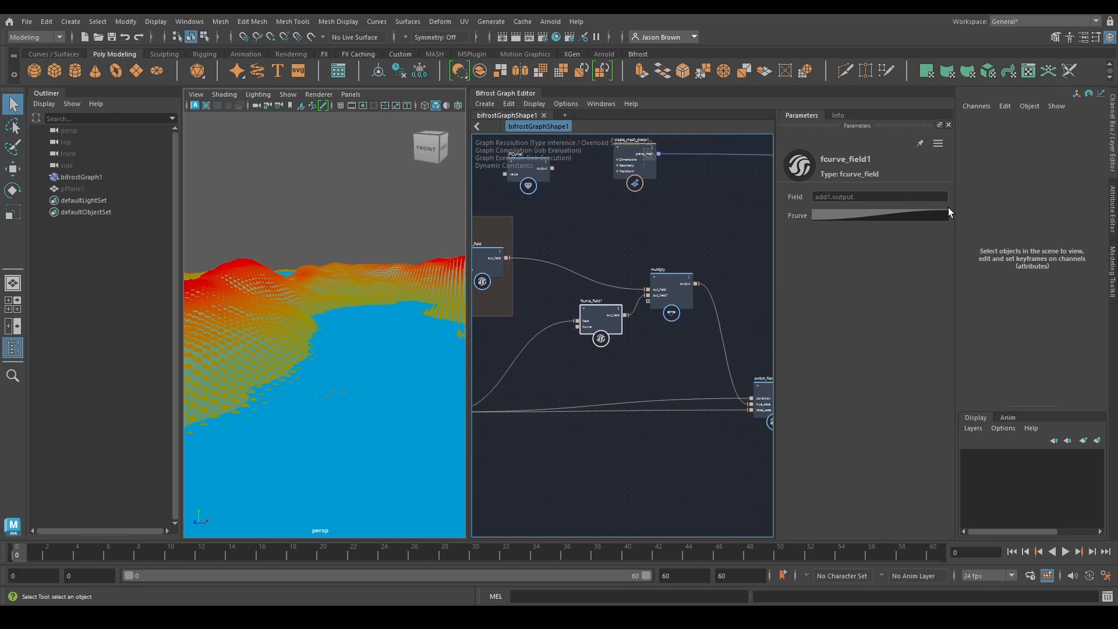
left_click_drag(384, 326, 417, 262, "alt")
middle_click_drag(362, 282, 399, 316, "alt")
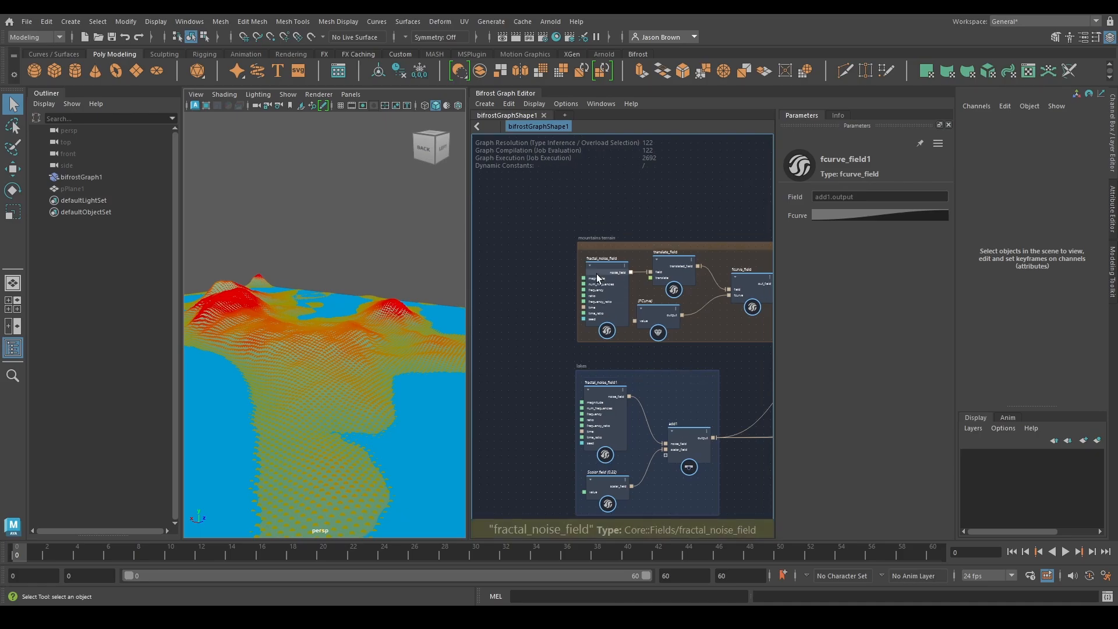
left_click_drag(446, 253, 393, 272, "alt")
Try lowering Num Frequencies of the lakes' fractal_noise_field1 to about 1.915, and undo the change
left_click(595, 394)
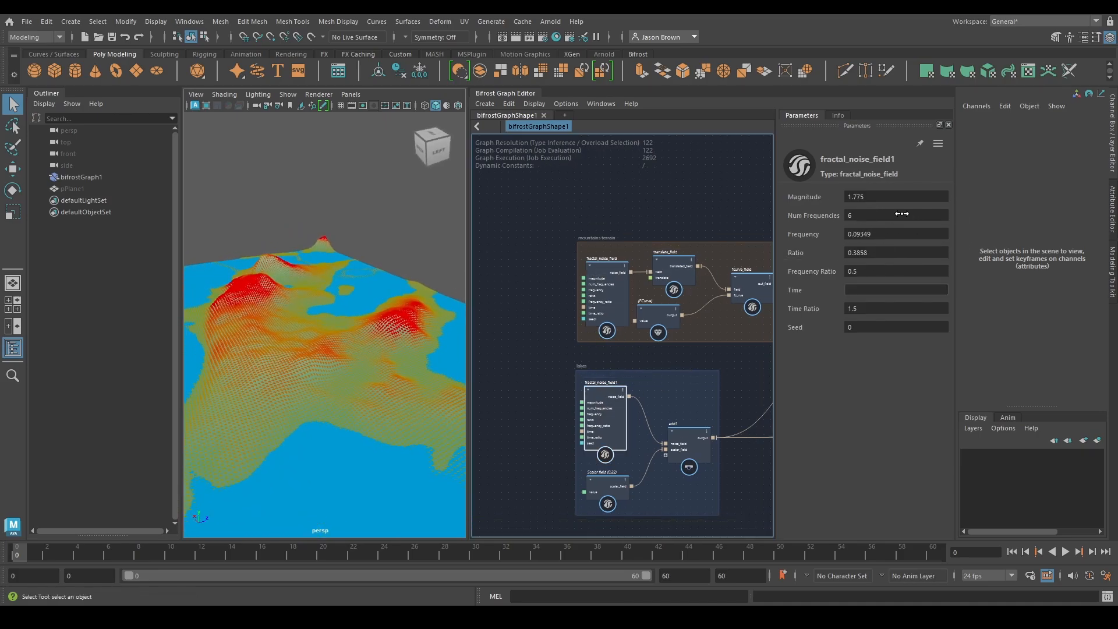
left_click_drag(860, 215, 850, 225)
left_click_drag(737, 219, 692, 217)
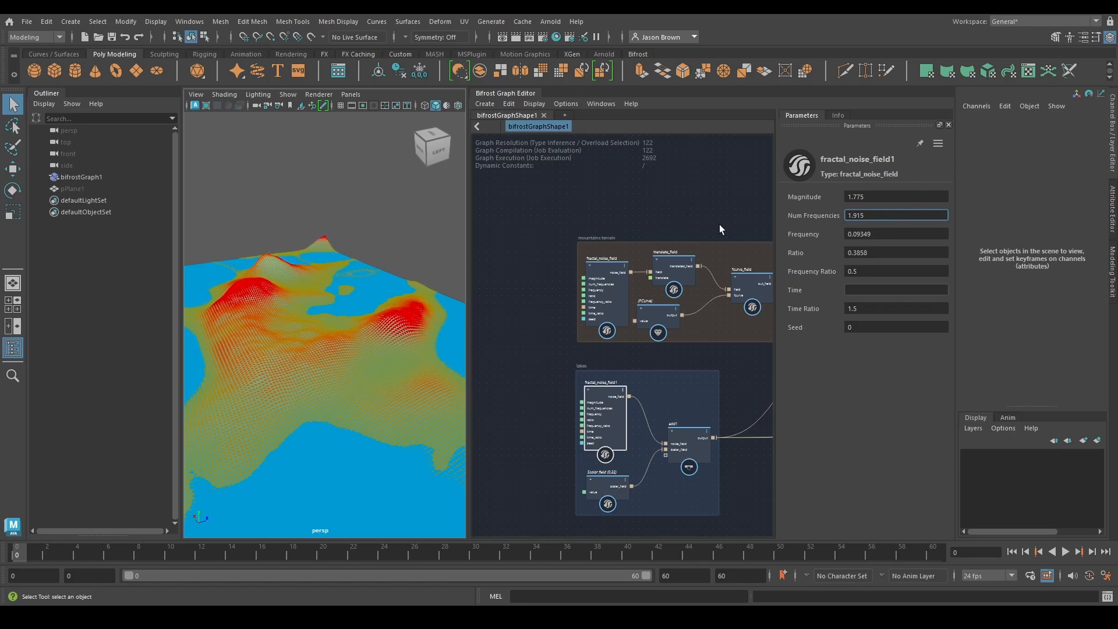
key("ctrl+z")
Create a backdrop titled "smooth transition" around the fcurve_field1 and multiply nodes
left_click_drag(285, 265, 331, 309, "alt")
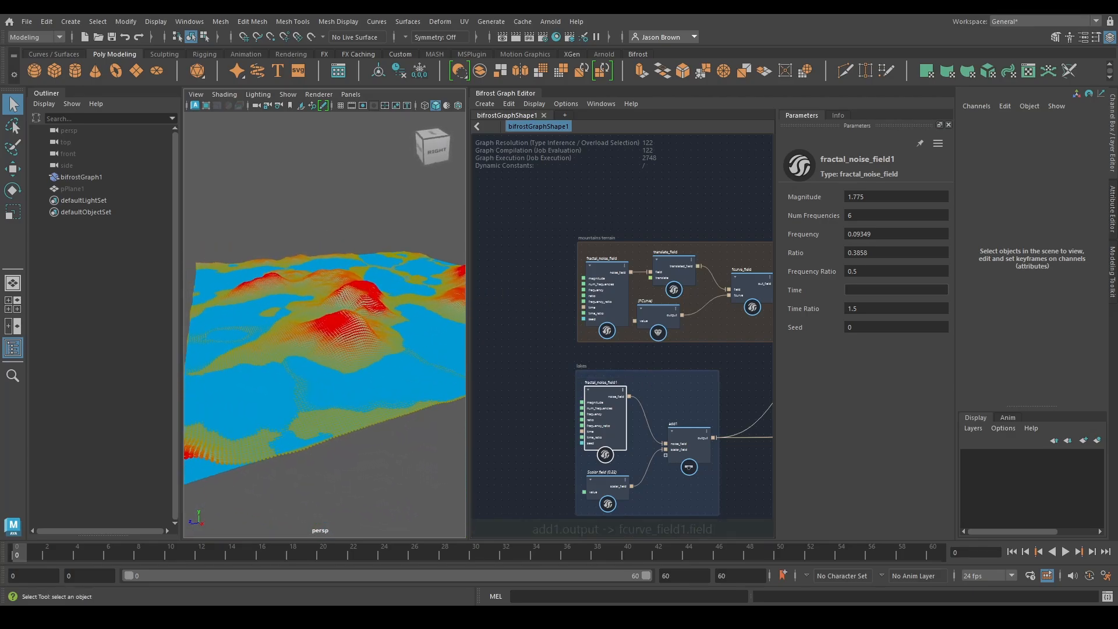
scroll(652, 416, "down", 4)
middle_click_drag(745, 402, 657, 364, "alt")
scroll(622, 346, "up", 2)
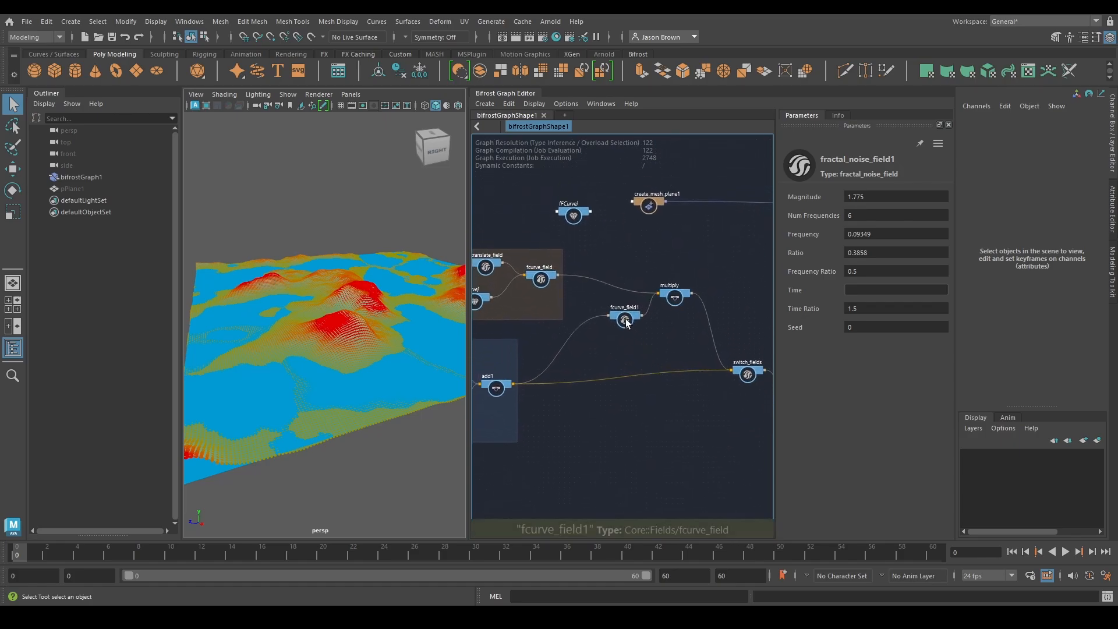
left_click(635, 327)
left_click_drag(709, 260, 606, 337)
right_click(642, 253)
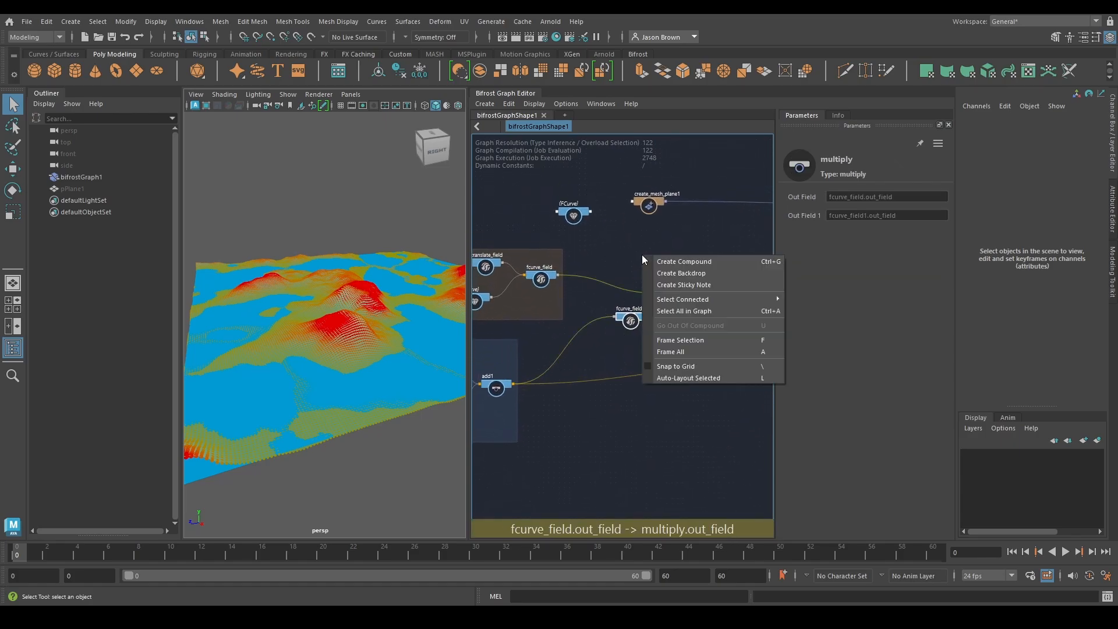
left_click(696, 273)
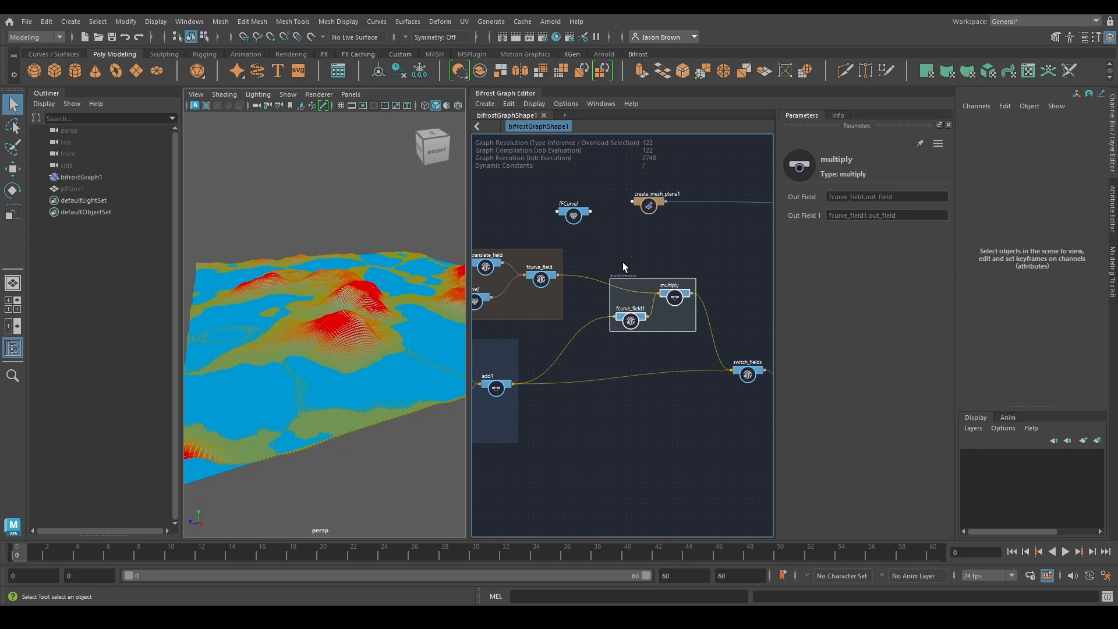
Colour the smooth transition backdrop green and move fcurve_field1 slightly up inside it
scroll(579, 322, "up", 2)
right_click(722, 270)
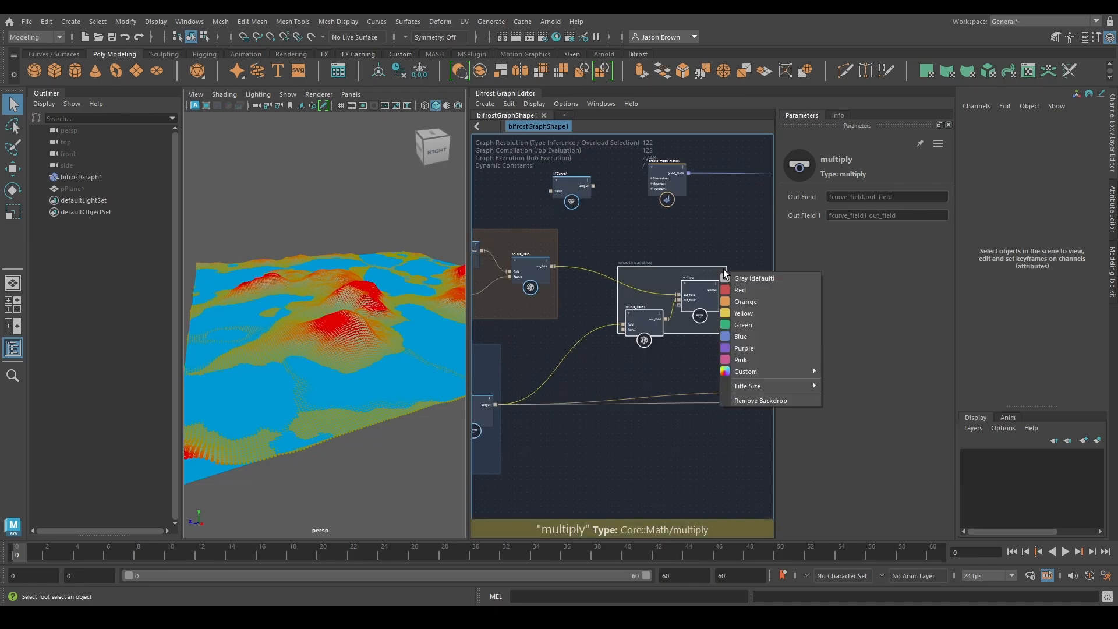
left_click(748, 324)
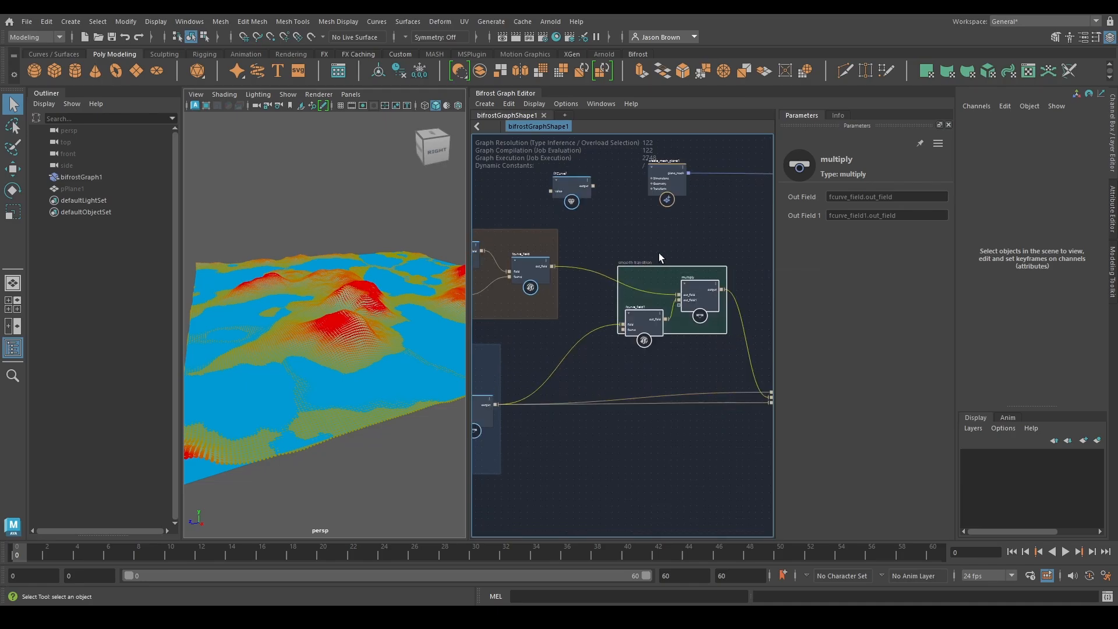
left_click(644, 334)
left_click_drag(642, 330, 644, 319)
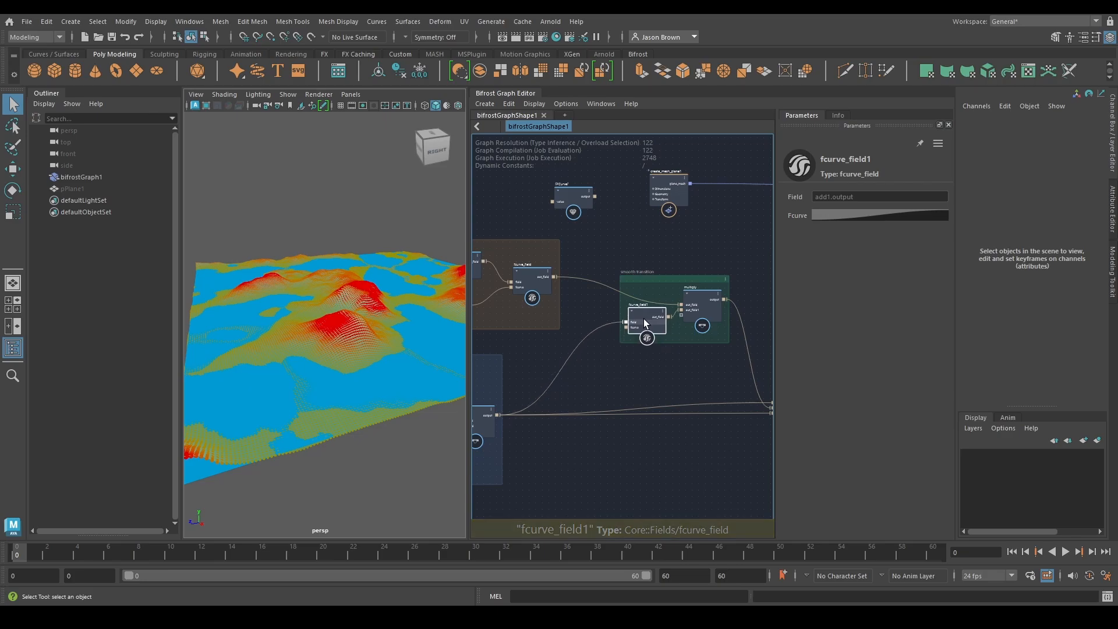
Move the smooth transition backdrop with its nodes closer to the mountains terrain backdrop
left_click_drag(656, 278, 613, 263)
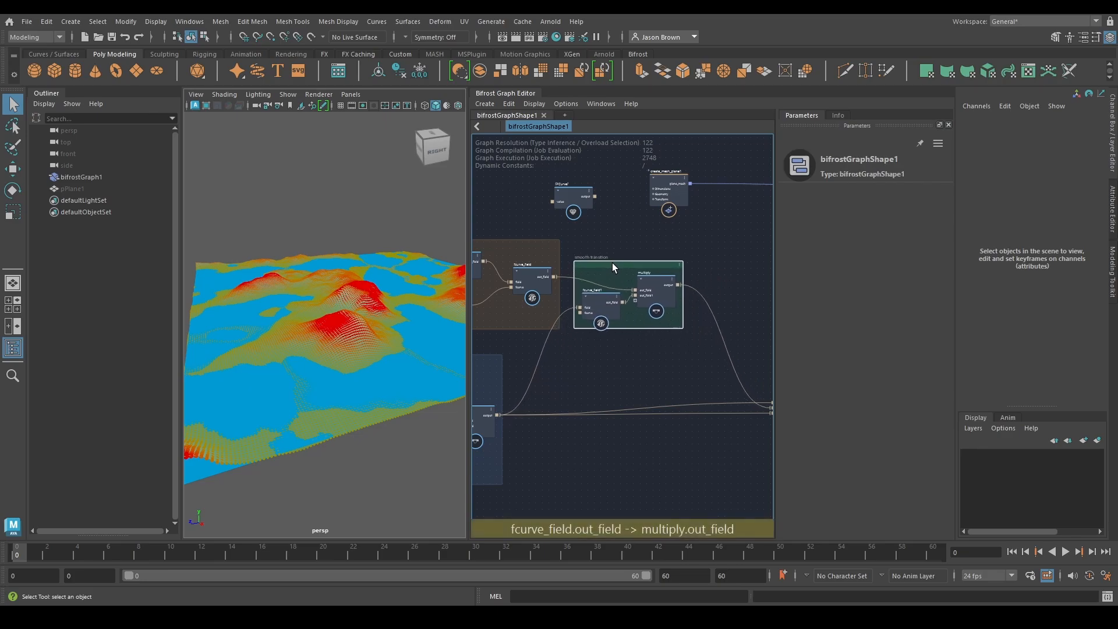
middle_click_drag(571, 349, 698, 335, "alt")
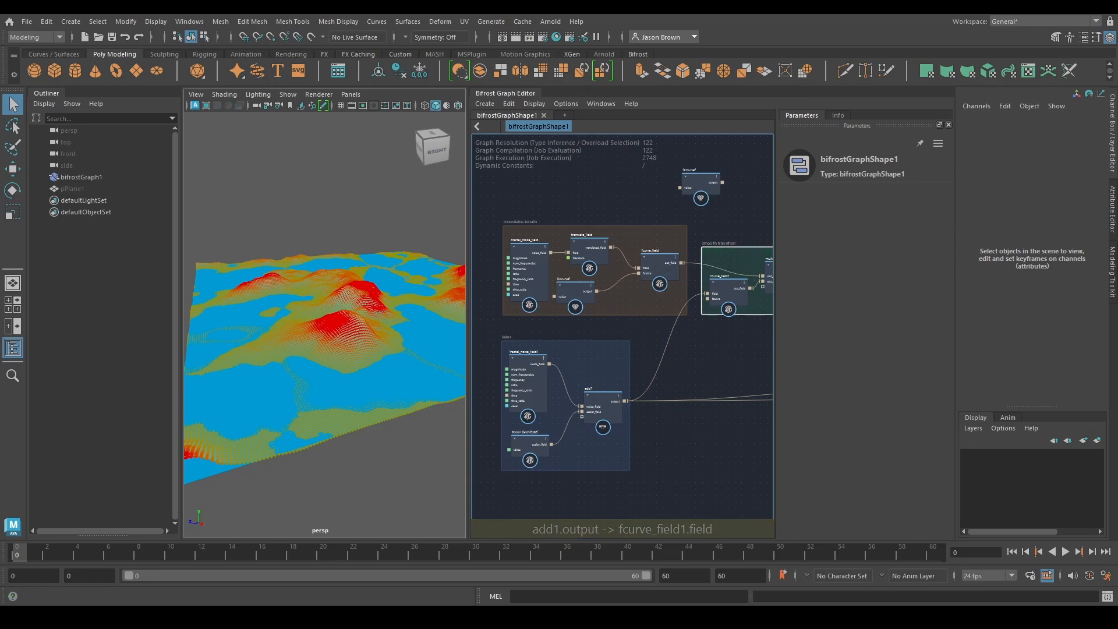
middle_click_drag(720, 373, 451, 374, "alt")
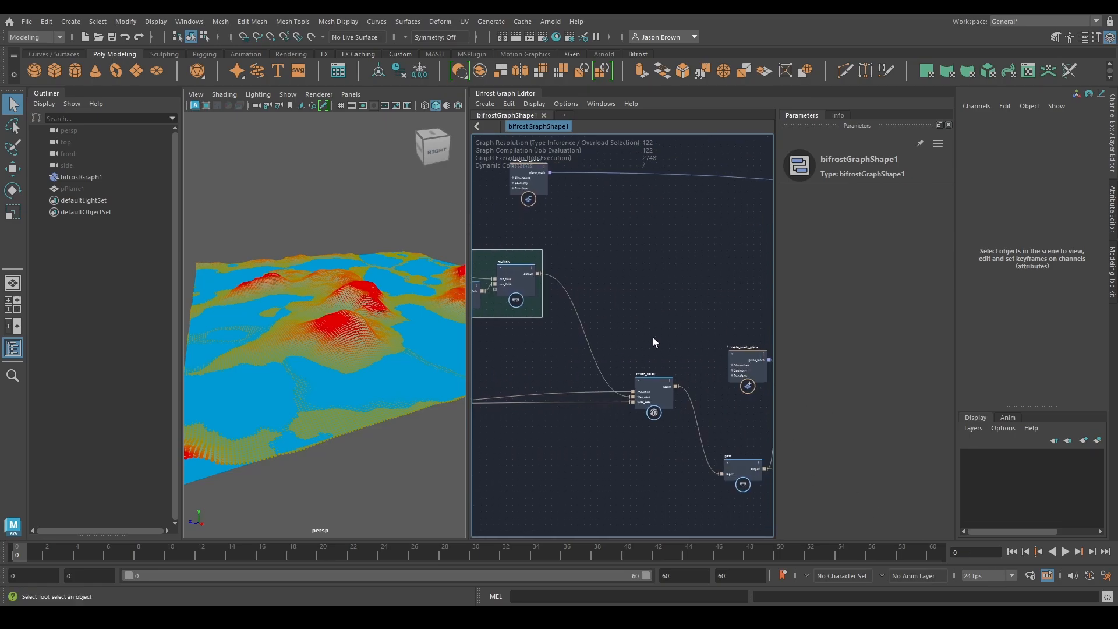
middle_click_drag(652, 338, 637, 330, "alt")
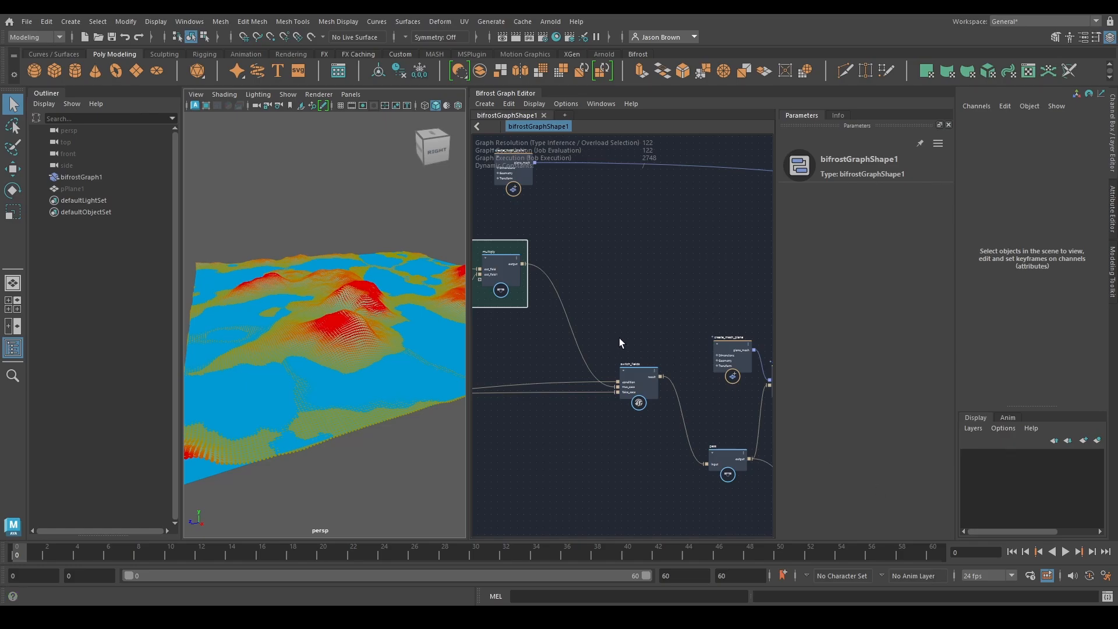
Try a Seed of 9 on the mountains' fractal_noise_field
middle_click_drag(580, 412, 472, 399, "alt")
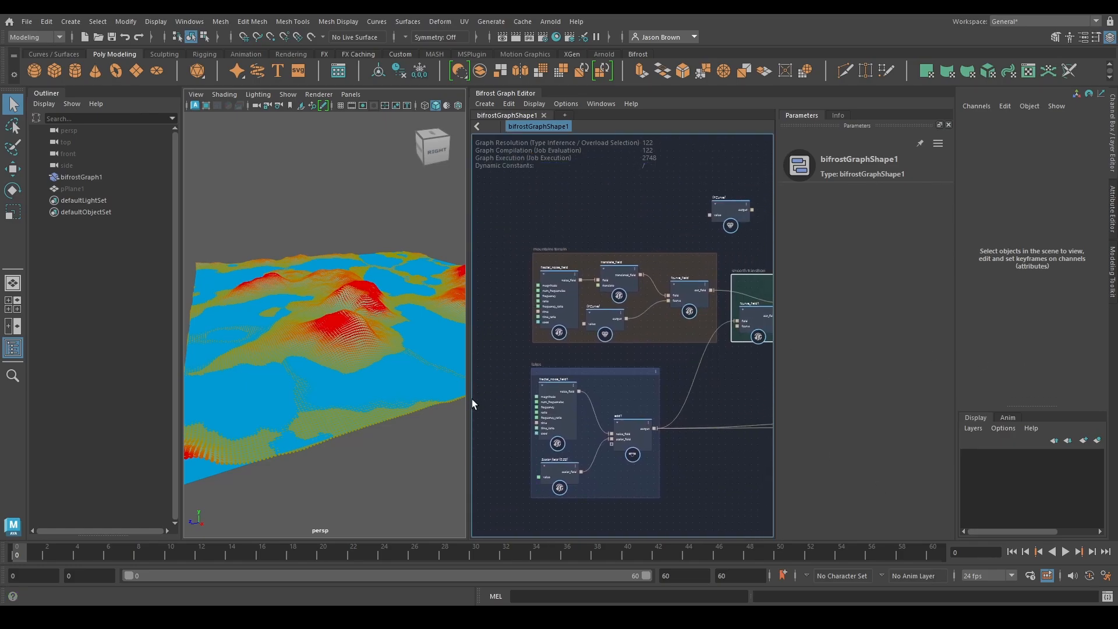
scroll(514, 376, "up", 2)
left_click(565, 273)
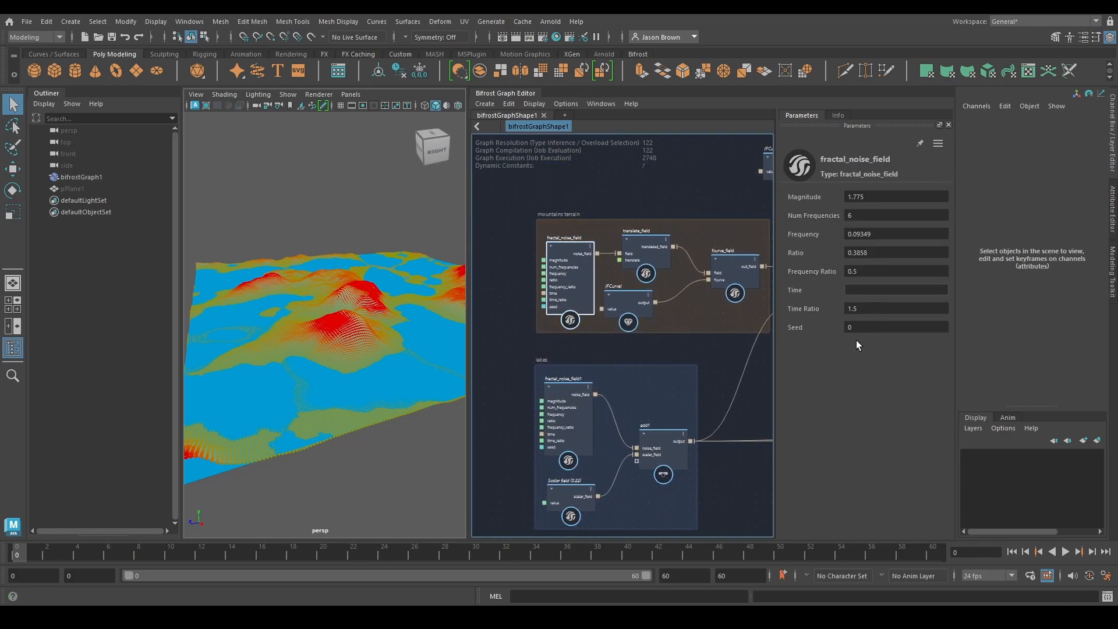
left_click_drag(809, 332, 992, 322)
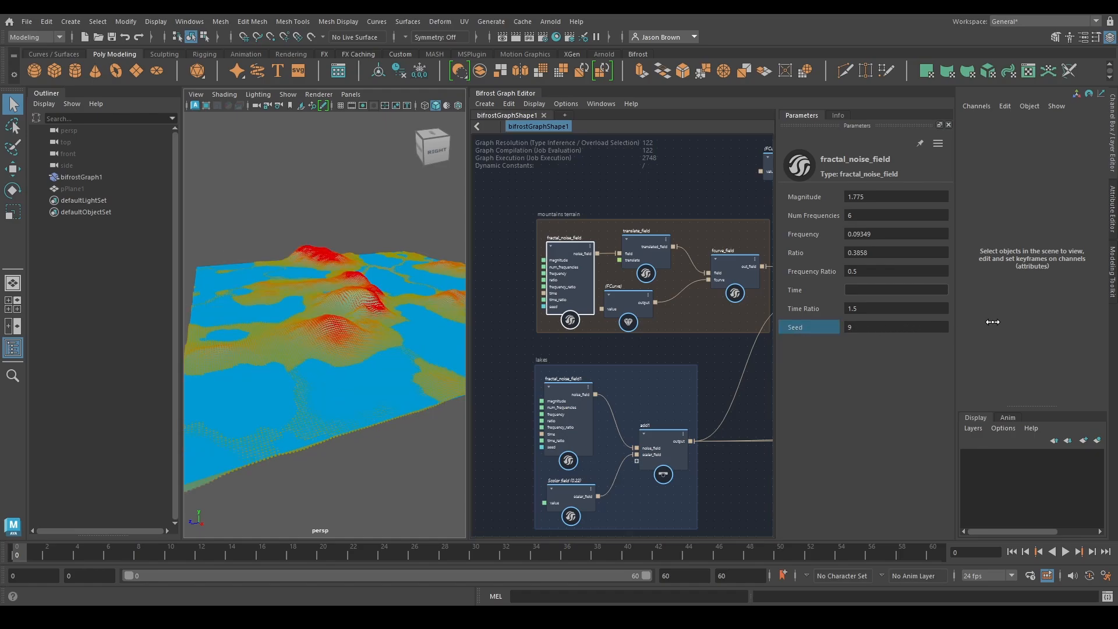
Raise the value of the lakes' scalar_field to about 0.687
middle_click_drag(681, 327, 662, 268, "alt")
left_click(552, 429)
left_click_drag(841, 197, 884, 194)
mouse_move(952, 189)
left_mouse_down()
mouse_move(1003, 190)
mouse_move(771, 192)
mouse_move(1083, 191)
mouse_move(962, 188)
left_mouse_up()
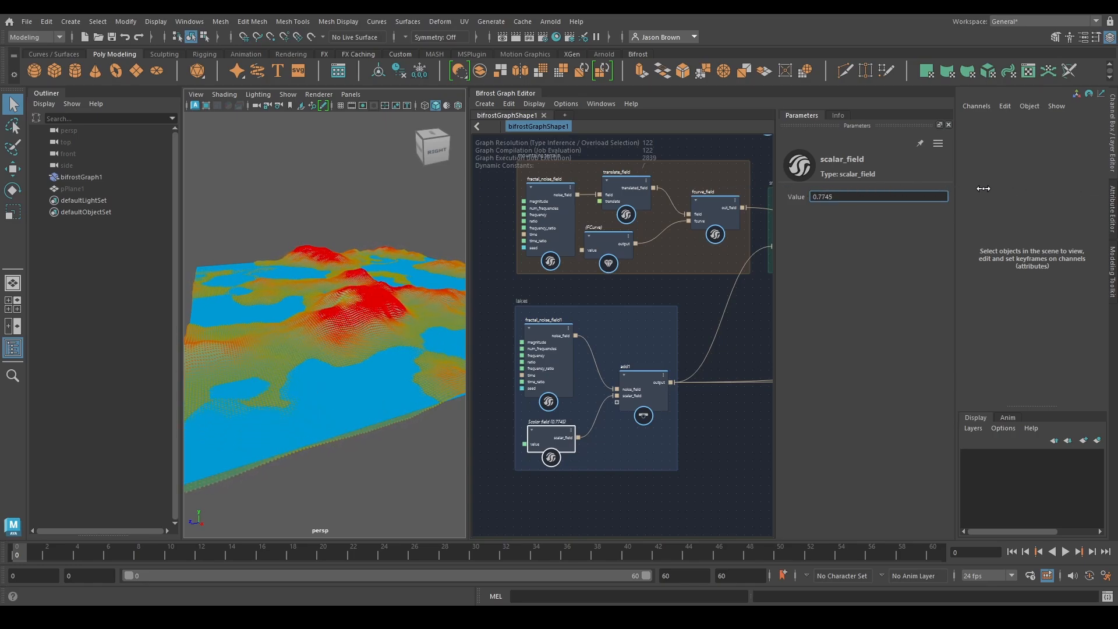
Set the Seed of the lakes' fractal_noise_field1 to 10 and check the changed terrain
left_click(549, 353)
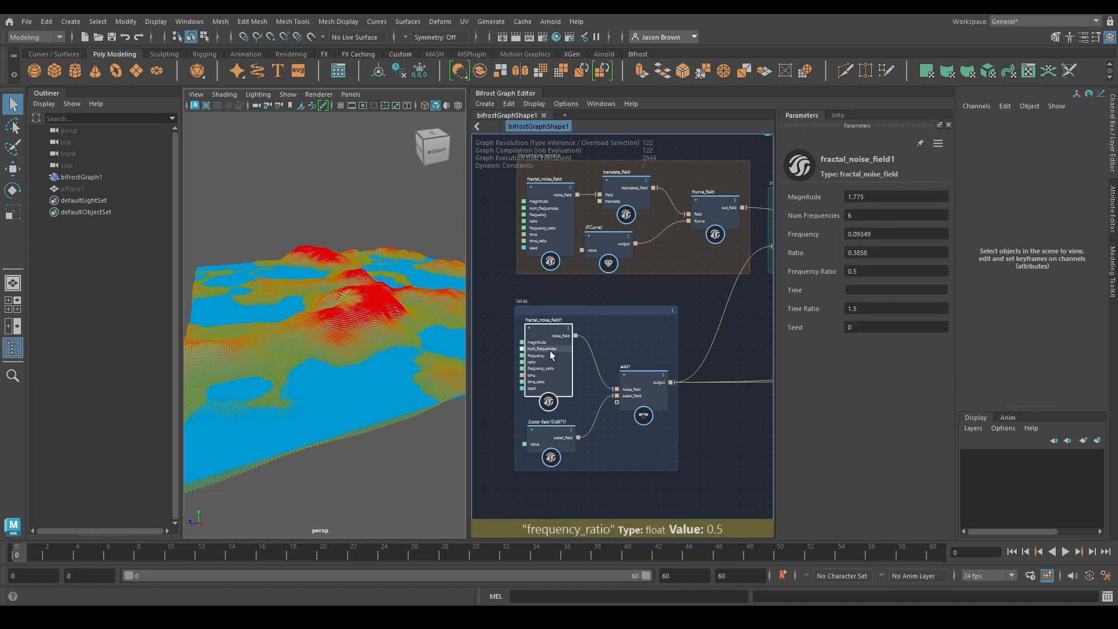
left_click_drag(807, 324, 1000, 303)
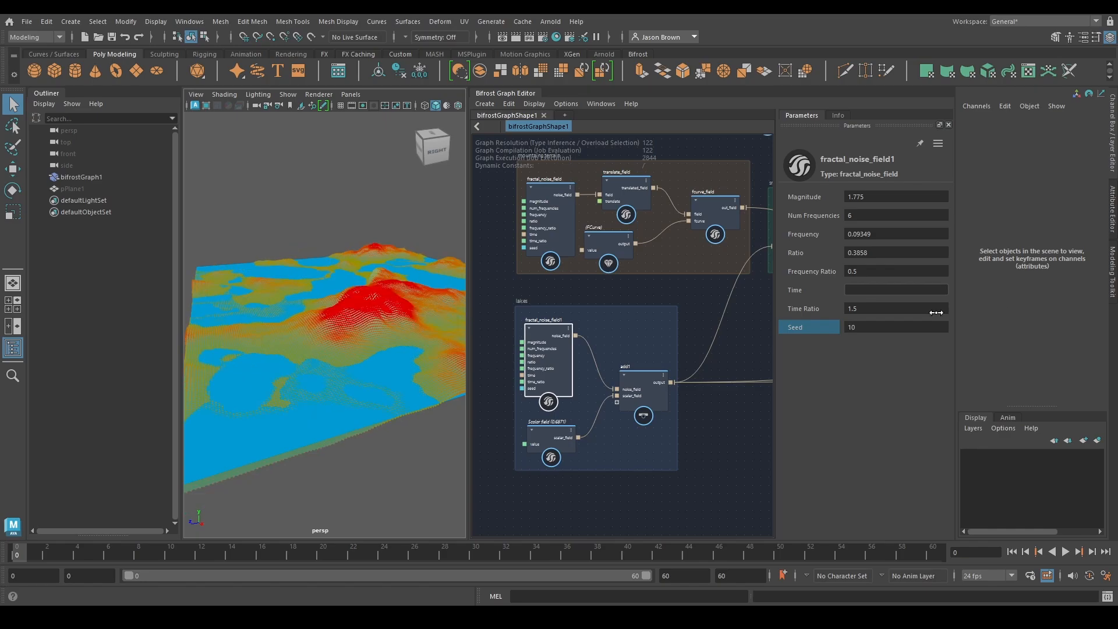
left_click_drag(302, 325, 280, 325, "alt")
Darken the water by setting the Emission Color of assign_diagnostic_material1 to 0, 0.2, 0.4
mouse_move(751, 363)
middle_mouse_down("alt")
mouse_move(486, 370)
mouse_move(506, 367)
middle_mouse_up("alt")
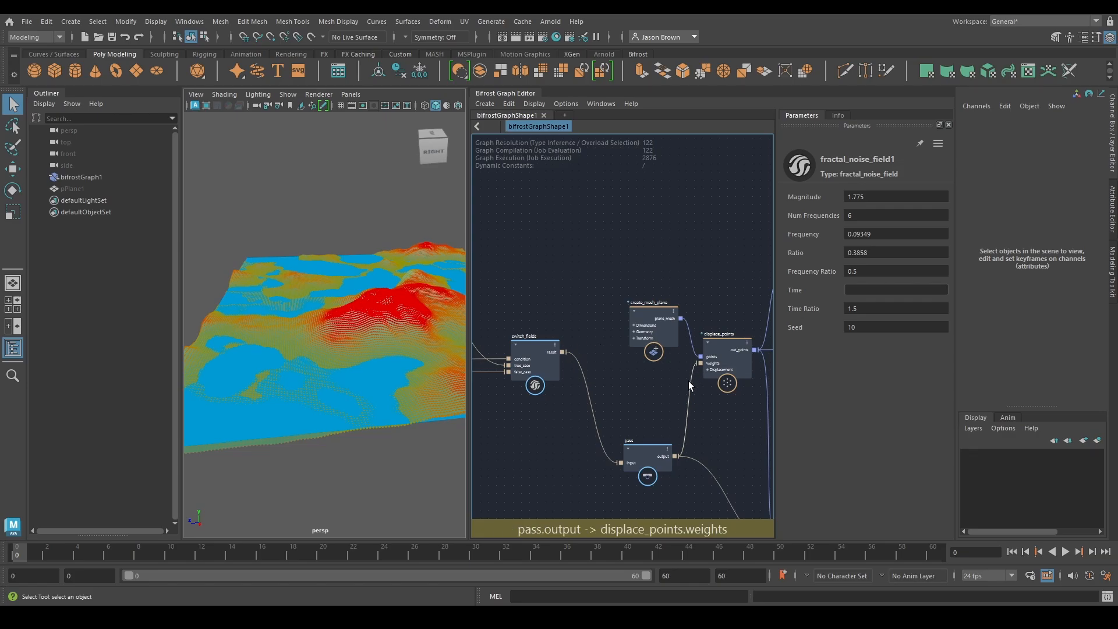
middle_click_drag(751, 381, 445, 377, "alt")
mouse_move(628, 402)
middle_mouse_down("alt")
mouse_move(594, 359)
mouse_move(949, 311)
middle_mouse_up("alt")
mouse_move(658, 360)
middle_mouse_down("alt")
mouse_move(833, 340)
mouse_move(314, 450)
mouse_move(641, 392)
mouse_move(671, 458)
middle_mouse_up("alt")
left_click(631, 389)
middle_click_drag(612, 245, 695, 319, "alt")
left_click(641, 283)
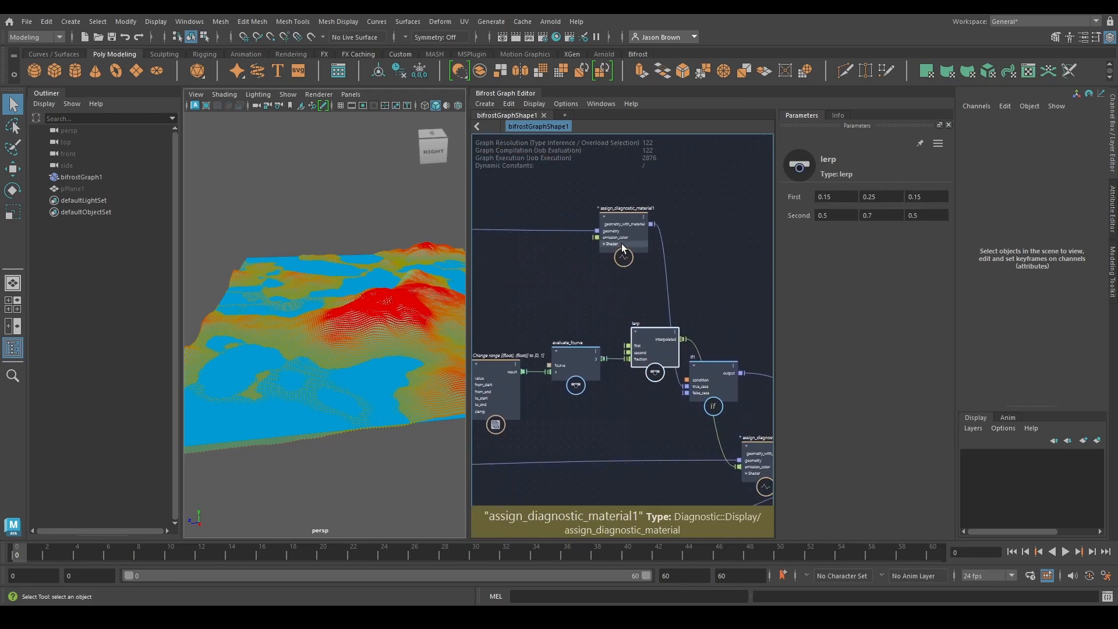
left_click(623, 247)
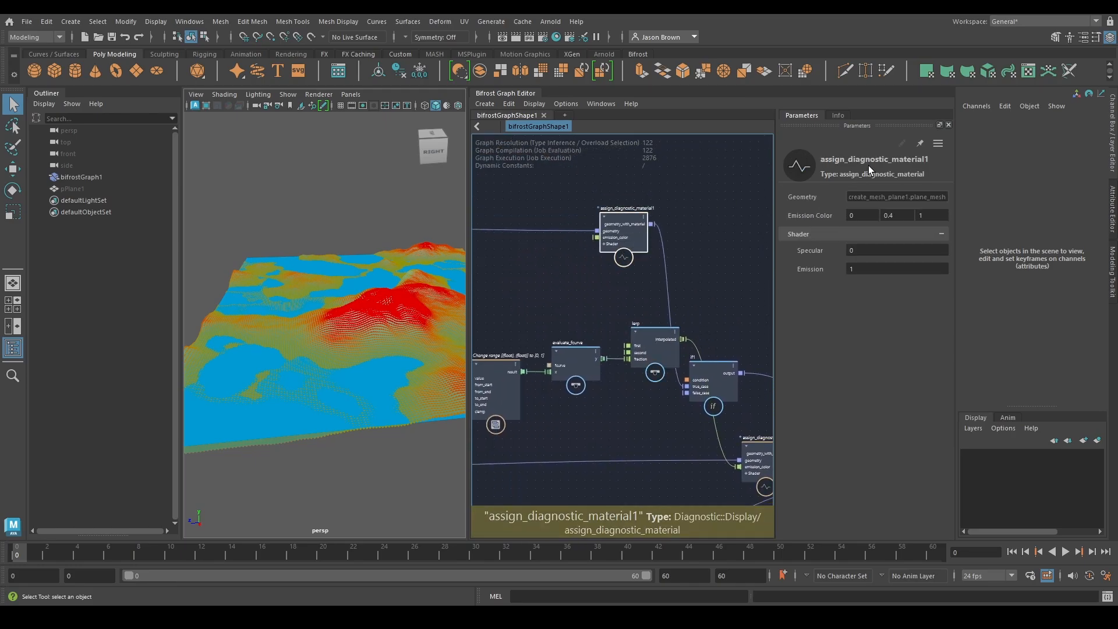
left_click(899, 215)
type("0.1")
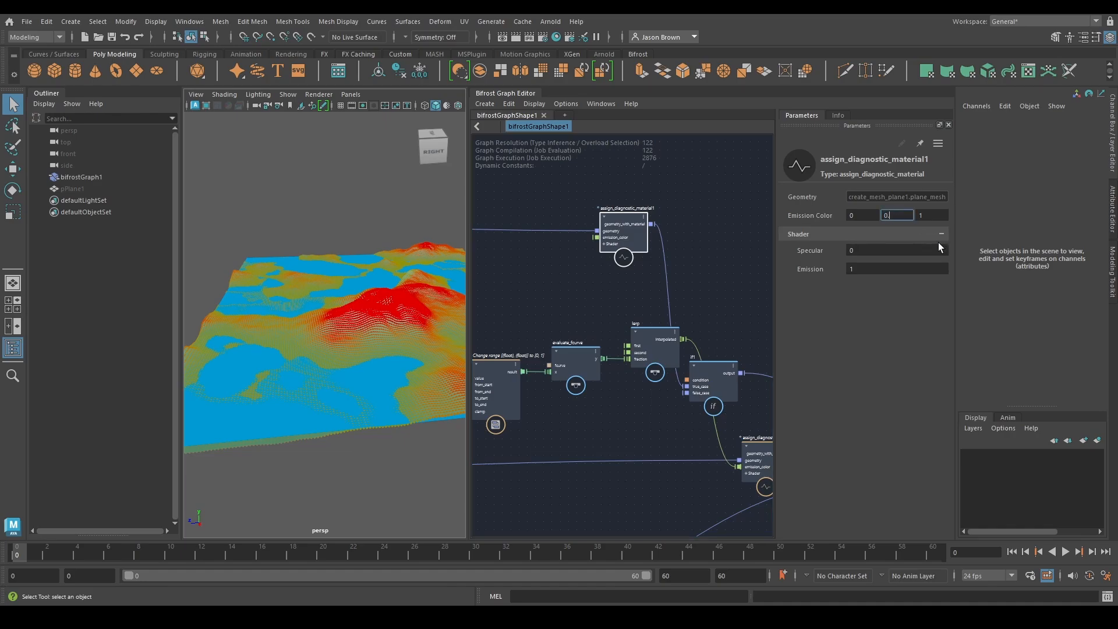
key("Tab")
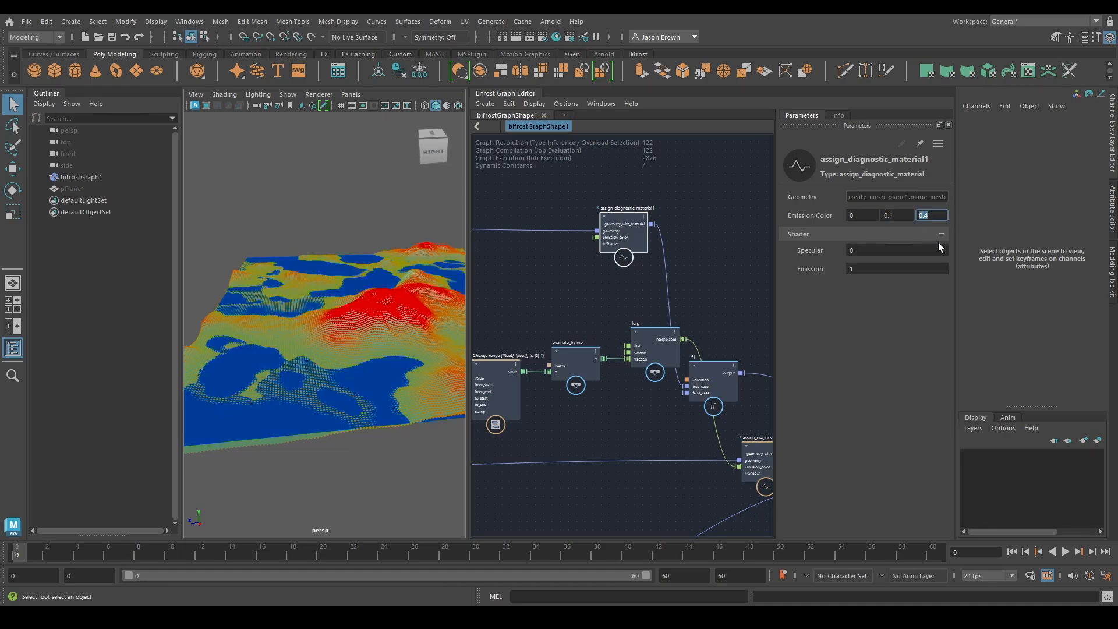
key("shift+Tab")
type("0.2")
key("Return")
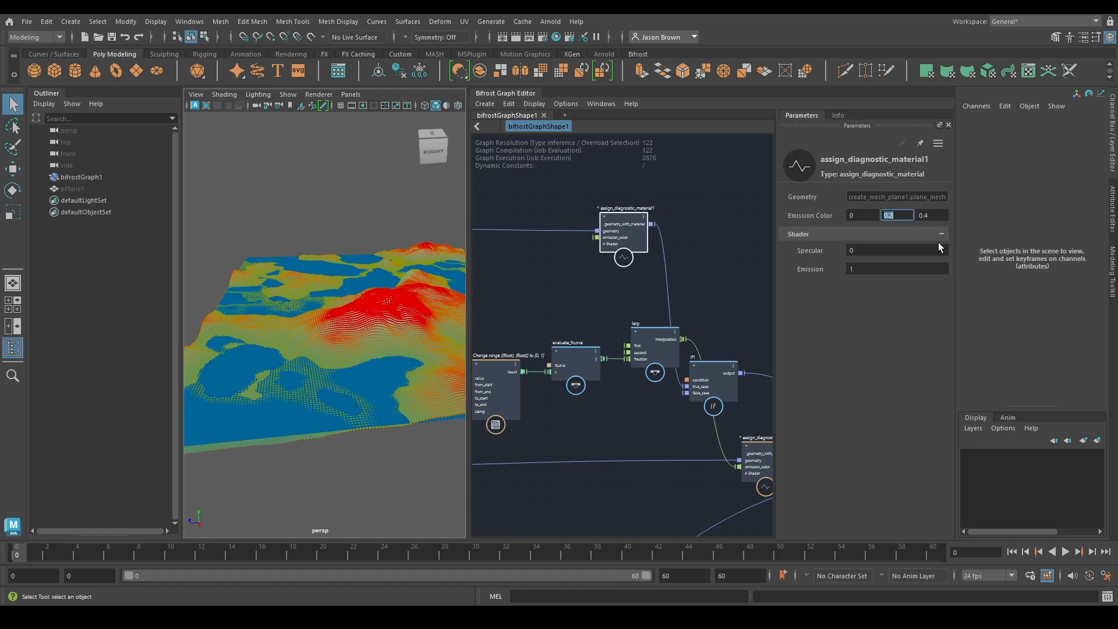
Turn off the Condition of the if node after scalar_field_scope and inspect the terrain without the scope
middle_click_drag(691, 401, 418, 254, "alt")
middle_click_drag(668, 389, 874, 300, "alt")
middle_click_drag(501, 432, 754, 400, "alt")
middle_click_drag(573, 396, 630, 383, "alt")
left_click(624, 368)
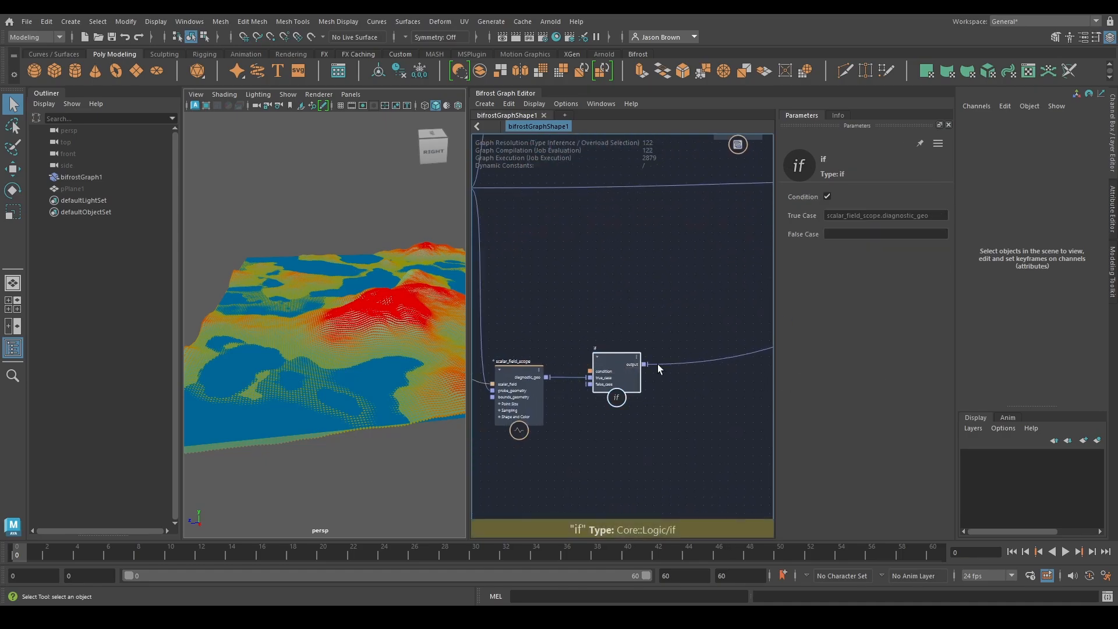
left_click(828, 196)
left_click_drag(319, 305, 411, 287, "alt")
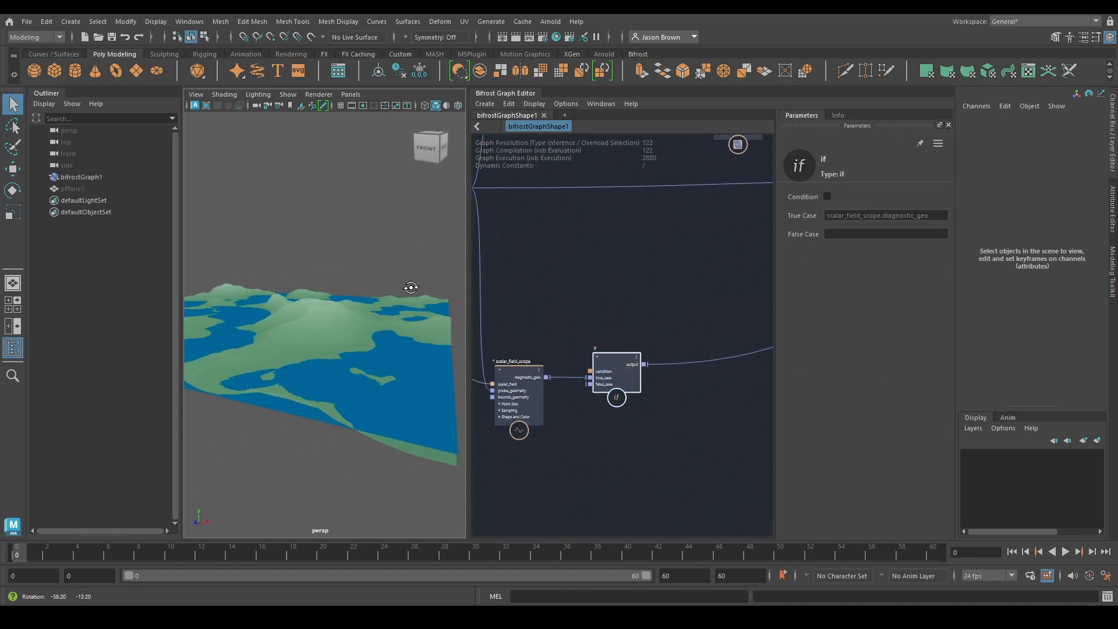
middle_click_drag(412, 287, 379, 326, "alt")
left_click_drag(379, 327, 421, 331, "alt")
middle_click_drag(420, 330, 377, 367, "alt")
left_click_drag(377, 366, 326, 327, "alt")
Lower the water level by setting the Y position of create_mesh_plane1 to -0.1
middle_click_drag(575, 383, 611, 492, "alt")
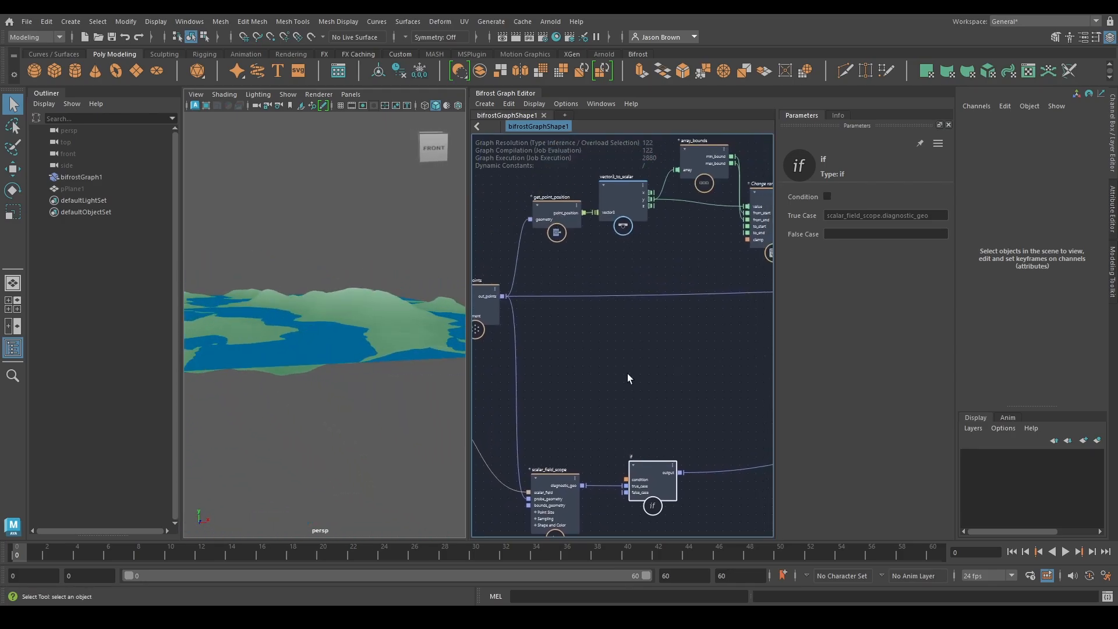
middle_click_drag(723, 341, 526, 417, "alt")
middle_click_drag(657, 308, 815, 411, "alt")
middle_click_drag(524, 285, 775, 310, "alt")
middle_click_drag(477, 311, 650, 335, "alt")
left_click_drag(642, 262, 649, 283)
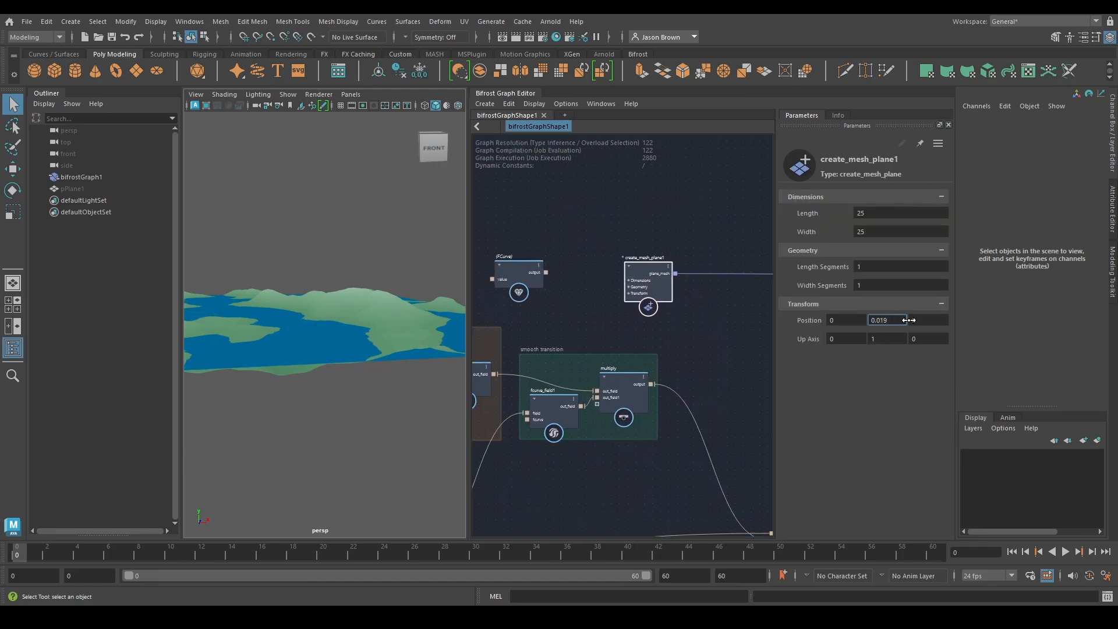
left_click_drag(1082, 315, 778, 311)
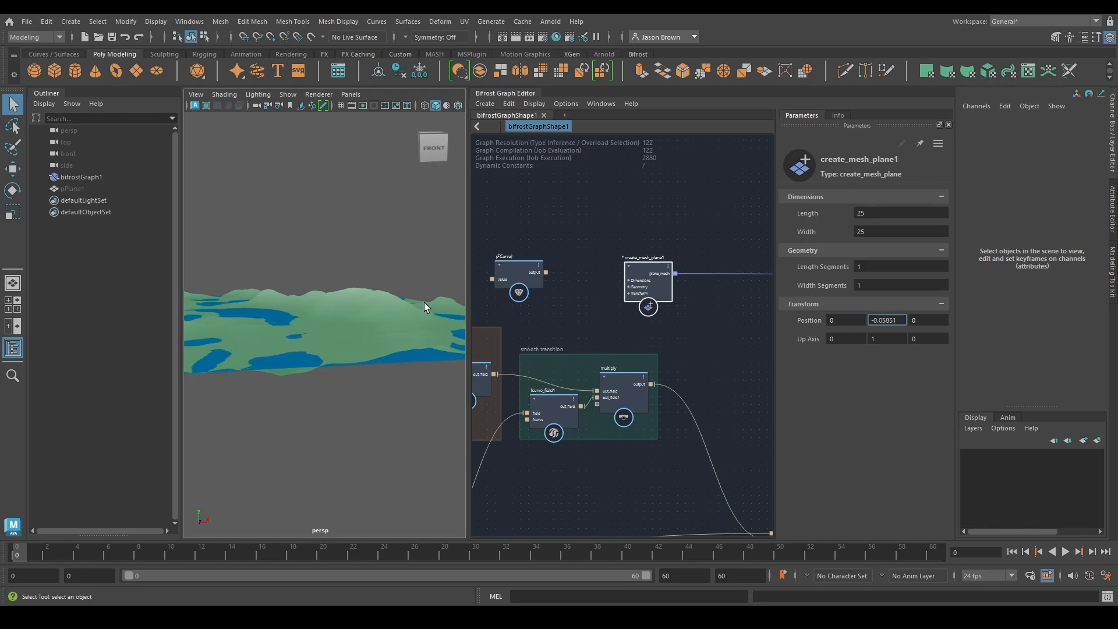
left_click_drag(424, 302, 372, 300, "alt")
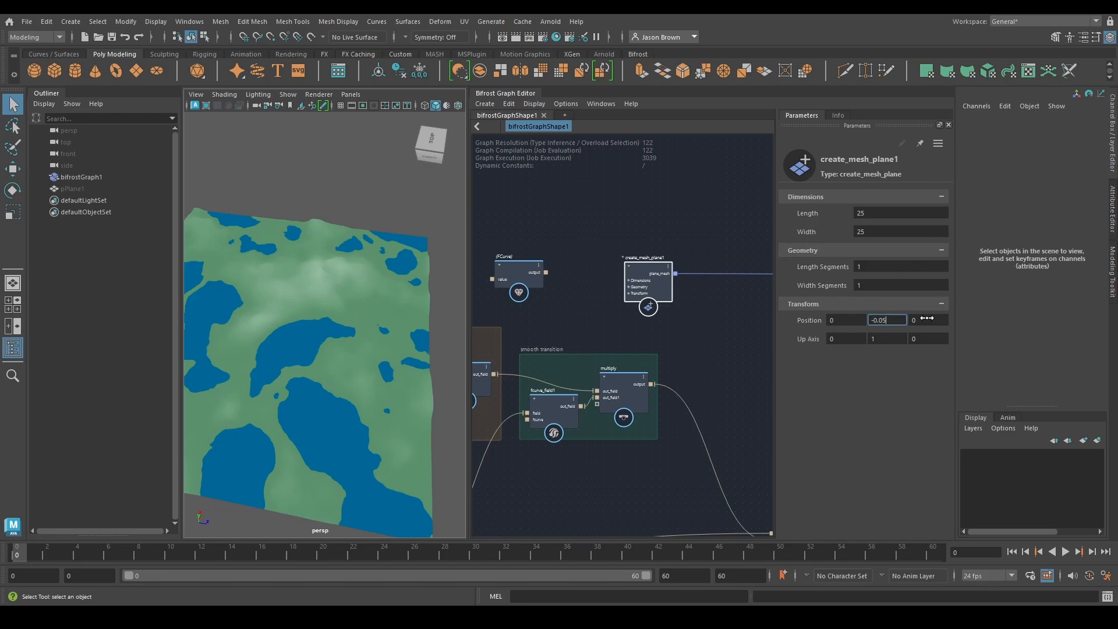
type("1")
key("Return")
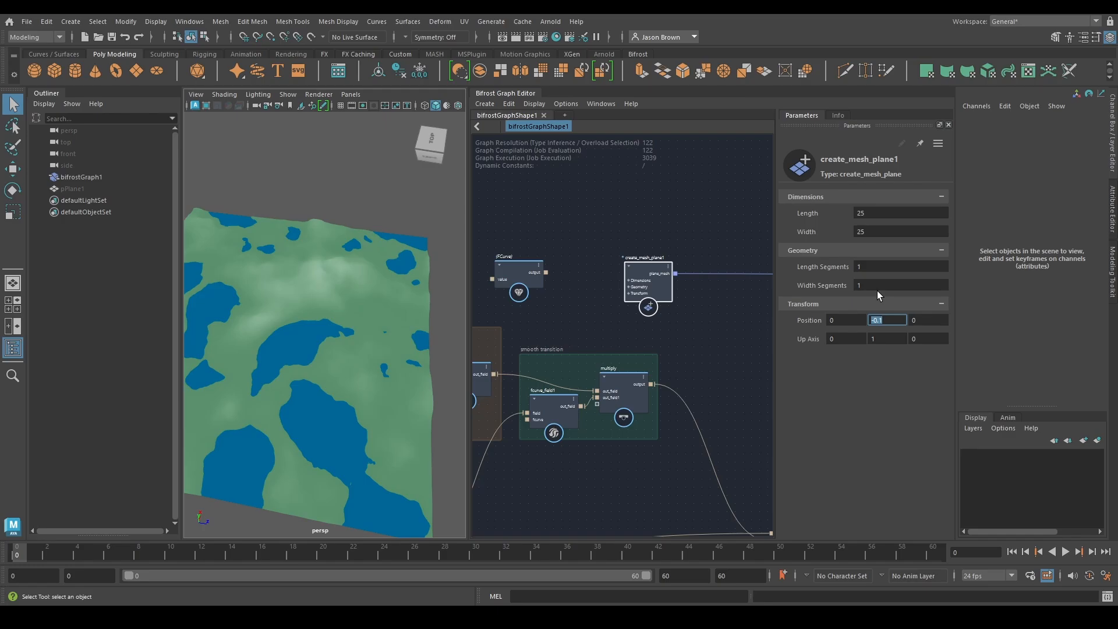
Set the Seed of the mountains' fractal_noise_field to 17
middle_click_drag(480, 367, 745, 219, "alt")
left_click(570, 261)
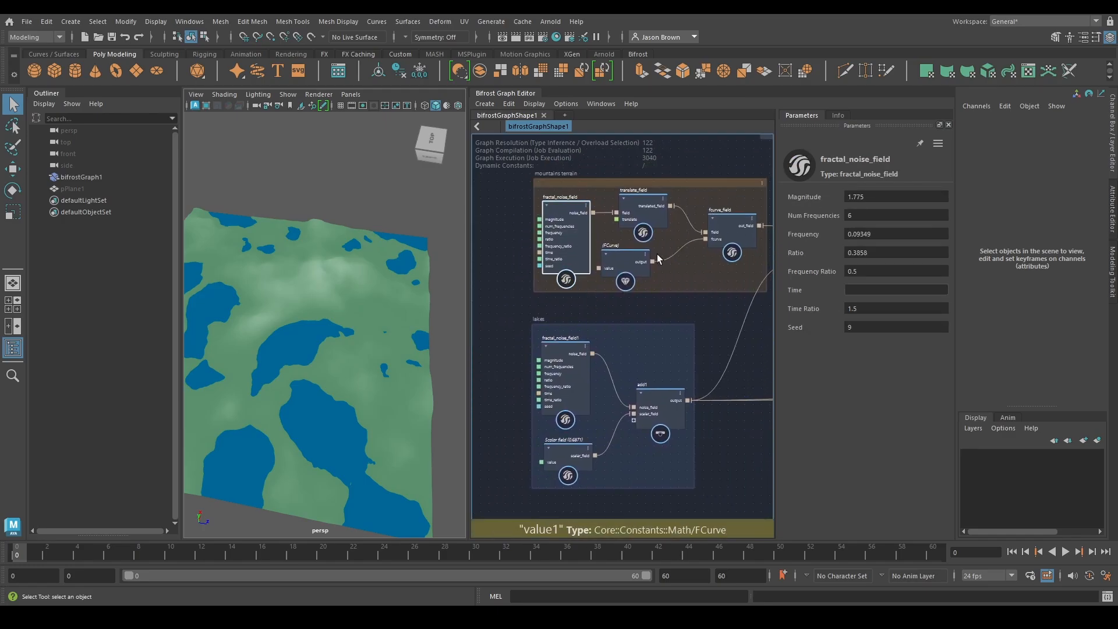
left_click_drag(795, 327, 851, 337)
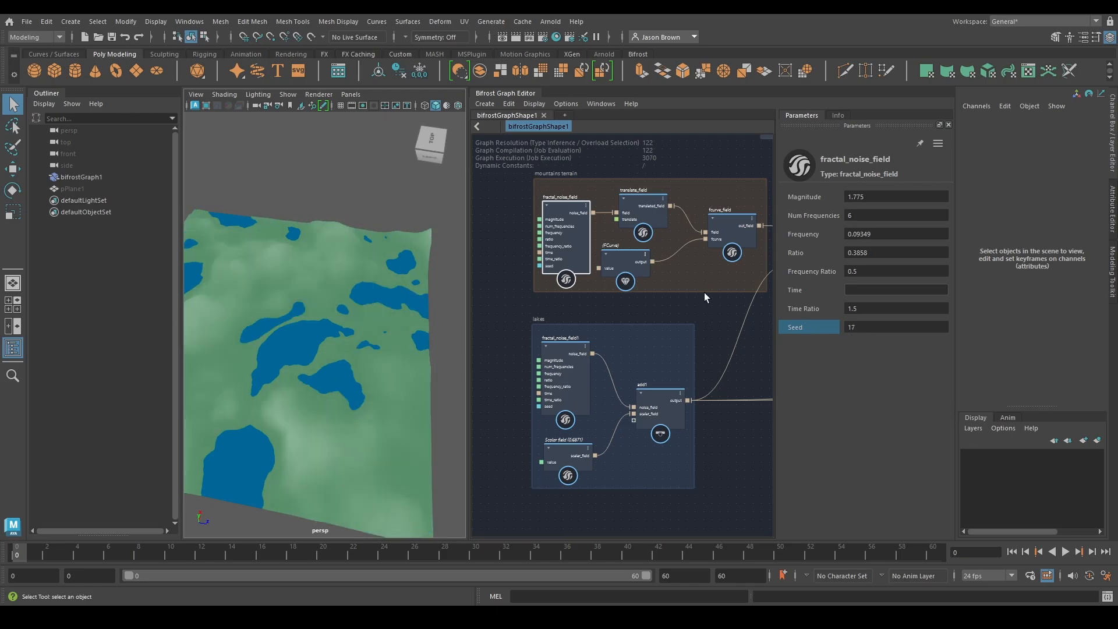
Shift the mountains' noise by setting the Translate of translate_field to about 0.3755, 0, -17.84, and review the whole terrain
middle_click_drag(703, 292, 656, 312, "alt")
left_click(594, 228)
left_click_drag(839, 216, 895, 234, "ctrl")
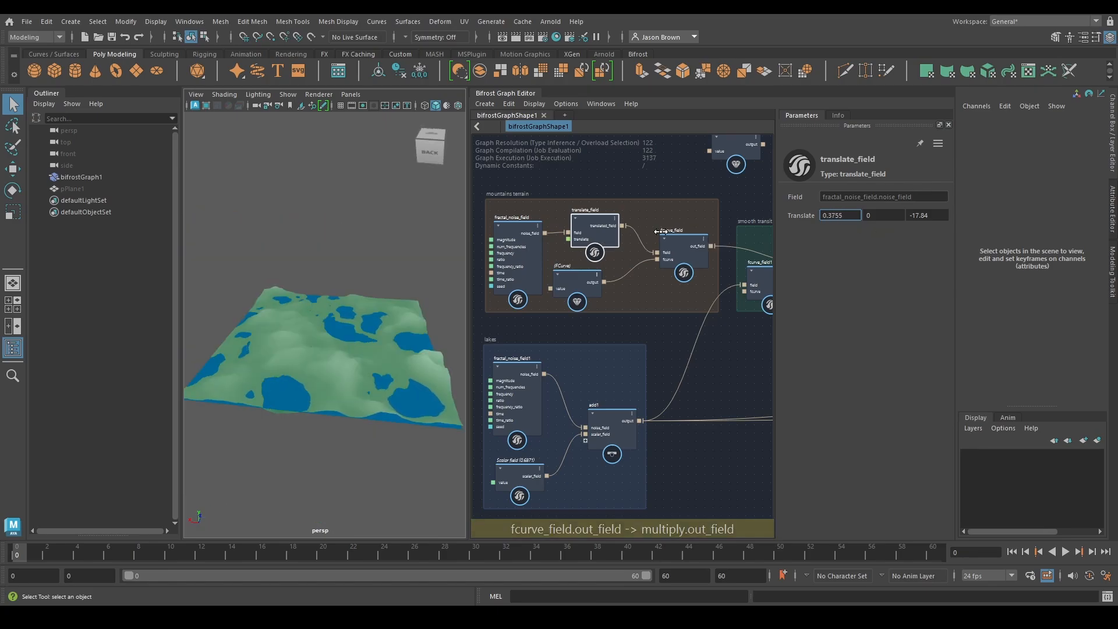
left_click_drag(350, 312, 296, 308, "alt")
middle_click_drag(296, 309, 333, 302, "alt")
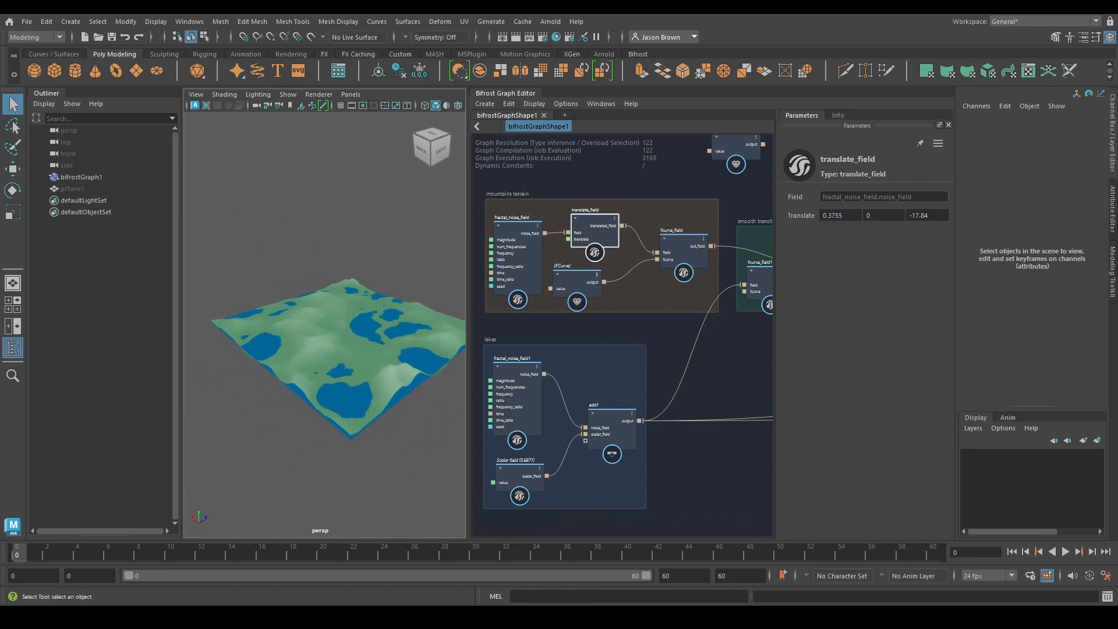